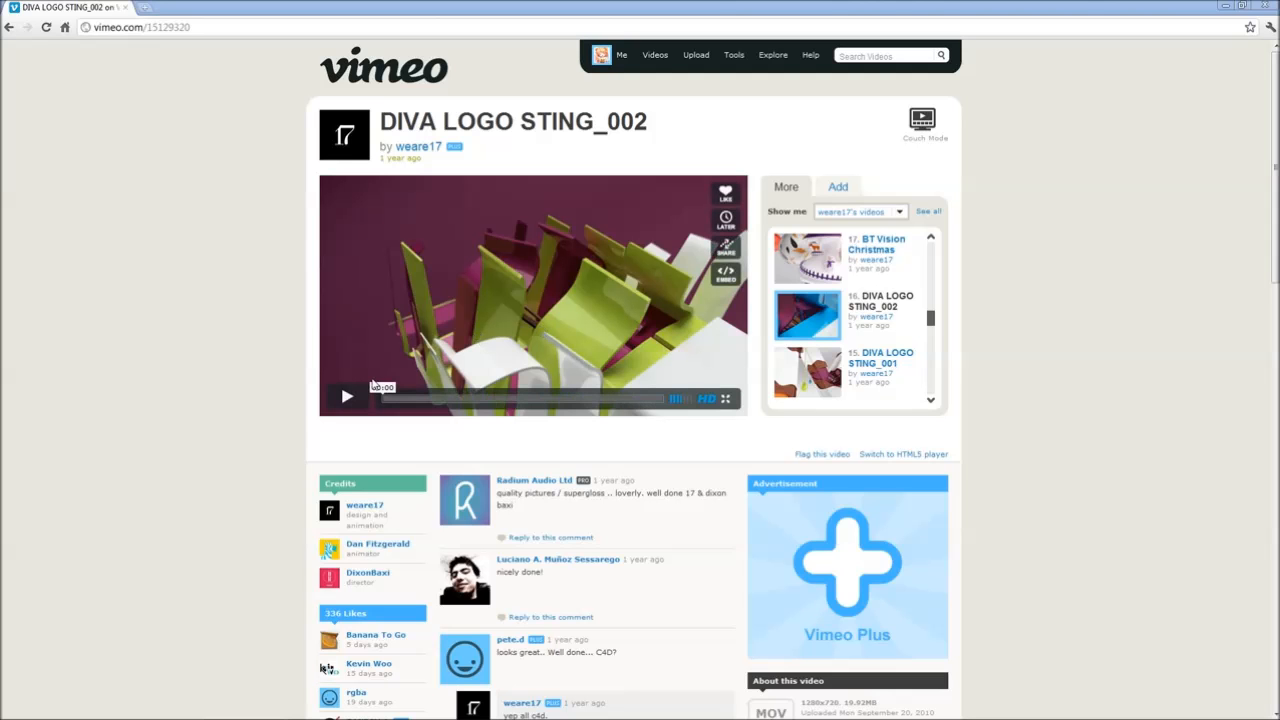
# - Play the DIVA logo sting reference video full screen and return to the normal player view
pyautogui.click(347, 397)
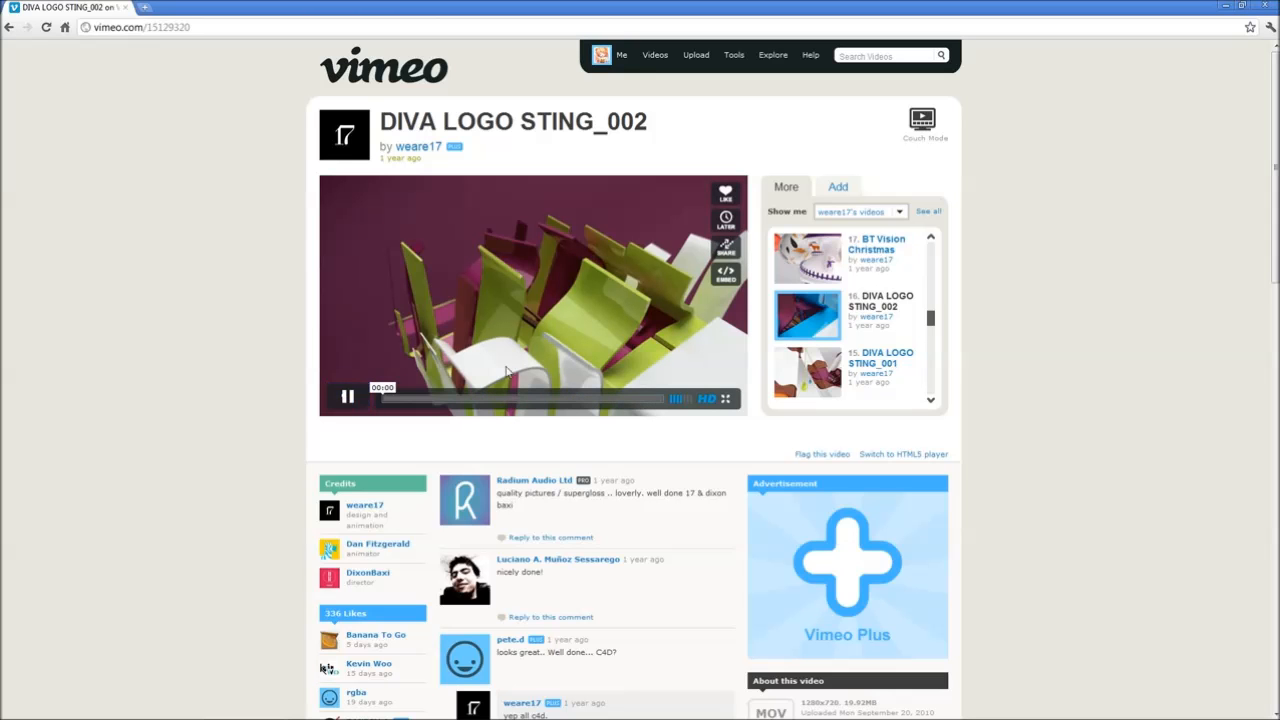
pyautogui.click(725, 398)
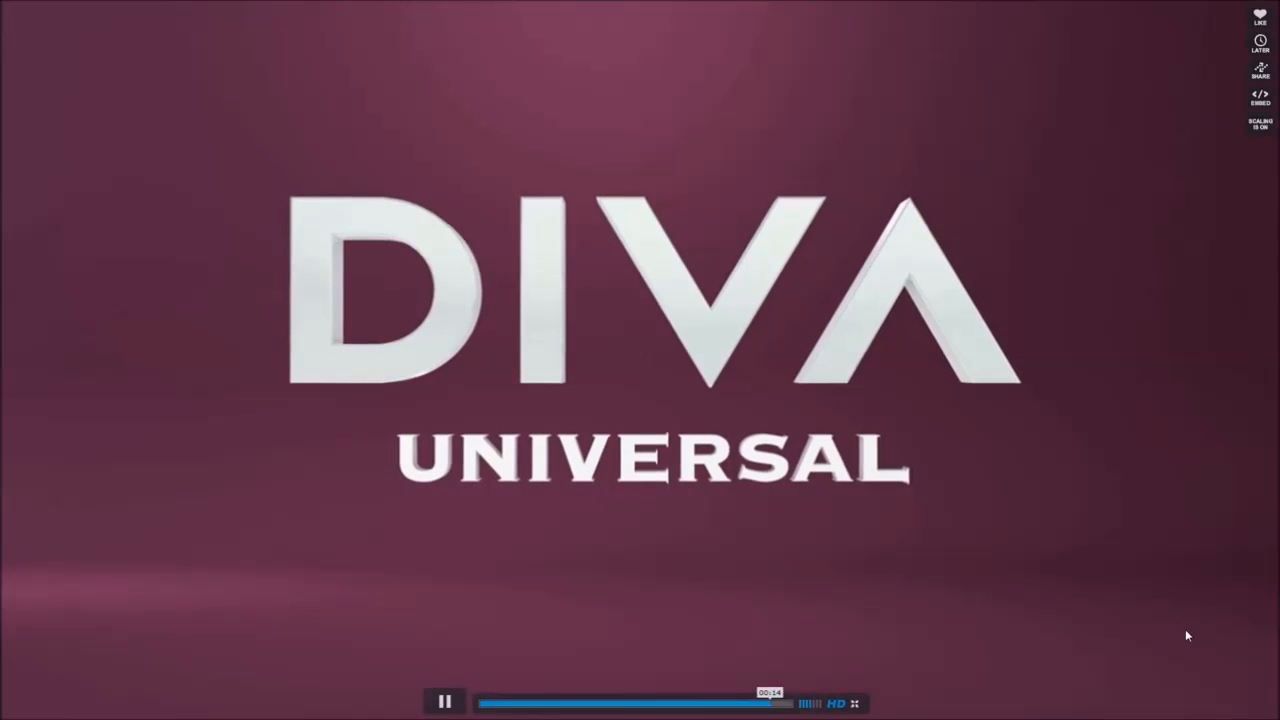
pyautogui.click(856, 705)
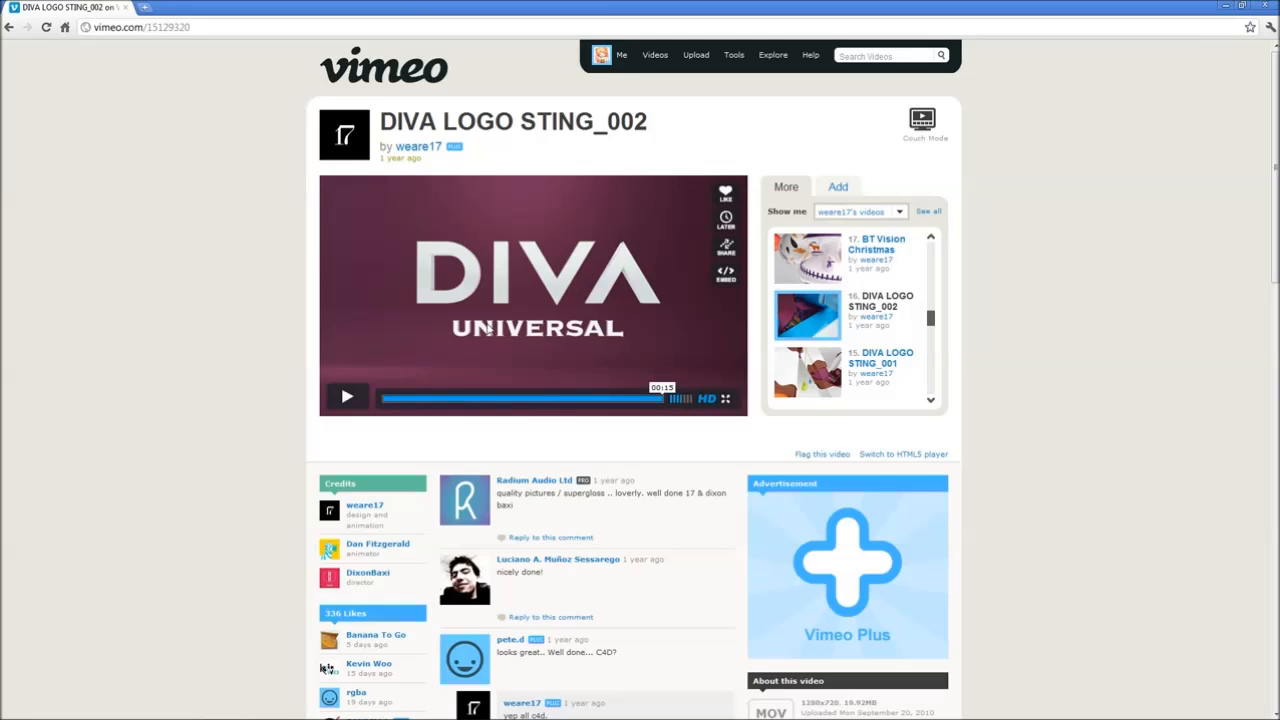
# - Restore the browser window and switch to Cinema 4D
pyautogui.doubleClick(214, 6)
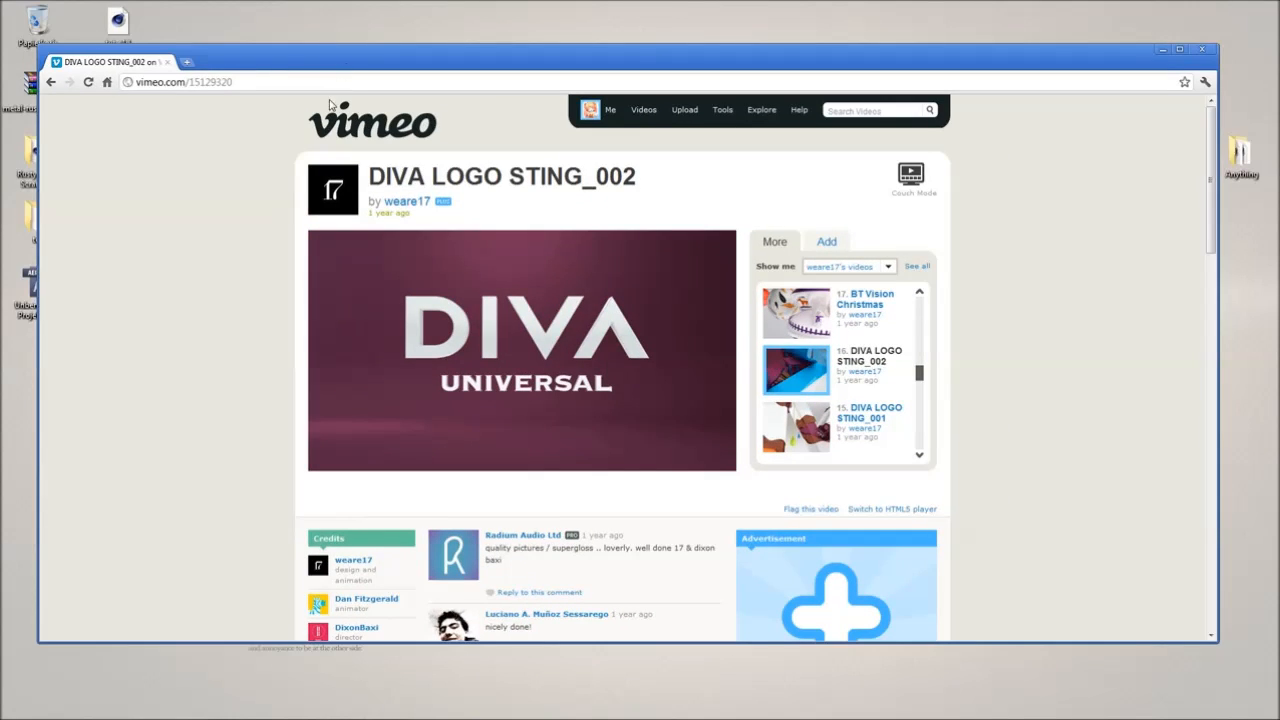
pyautogui.moveTo(351, 711)
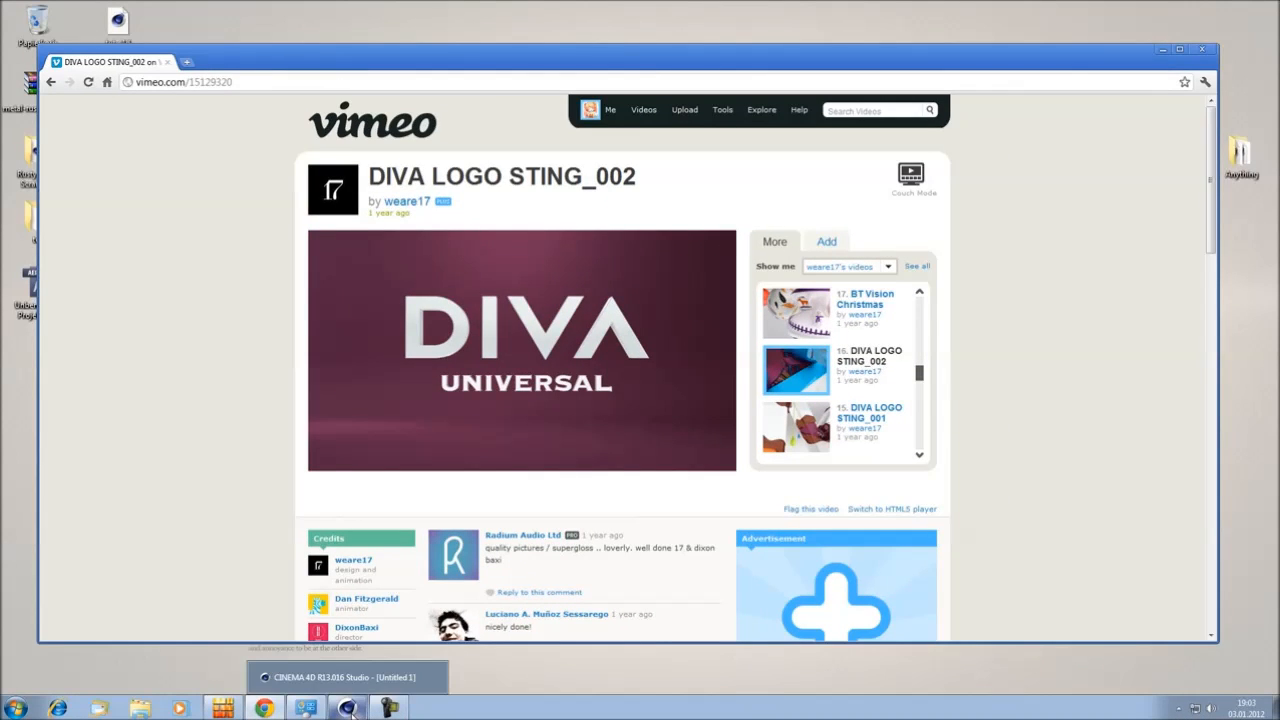
pyautogui.click(345, 677)
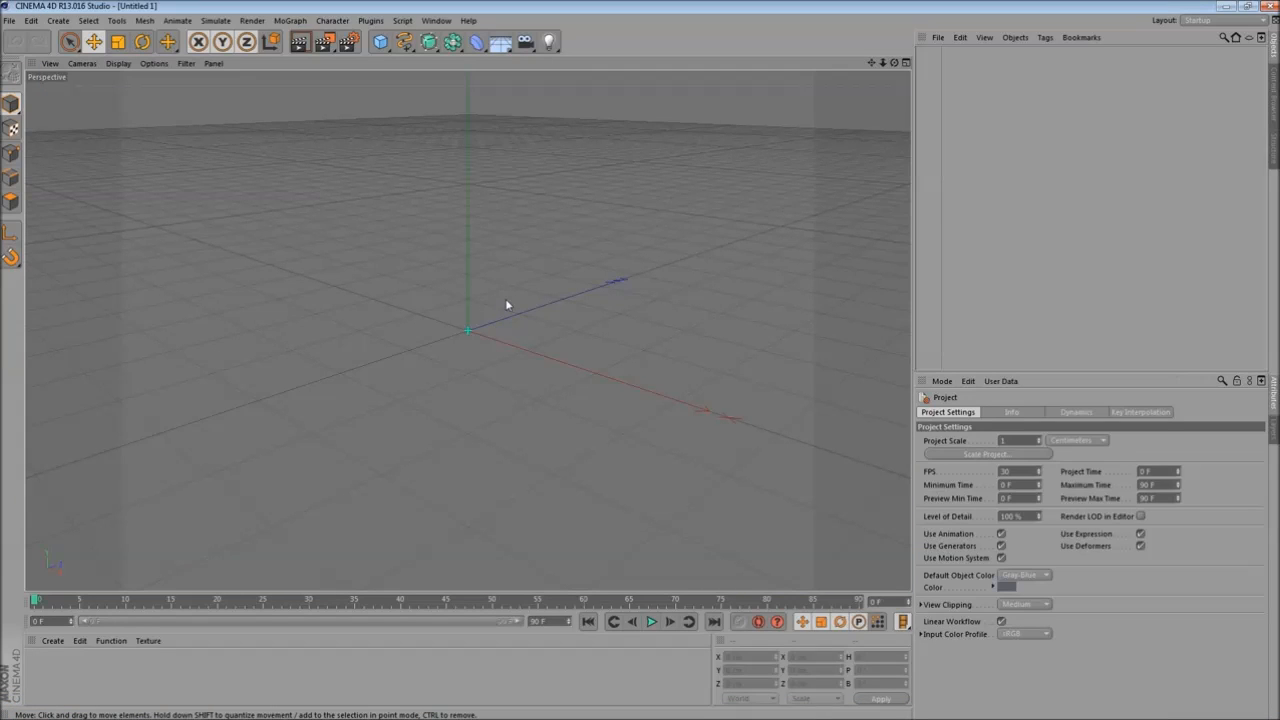
pyautogui.scroll(-2, 506, 300)
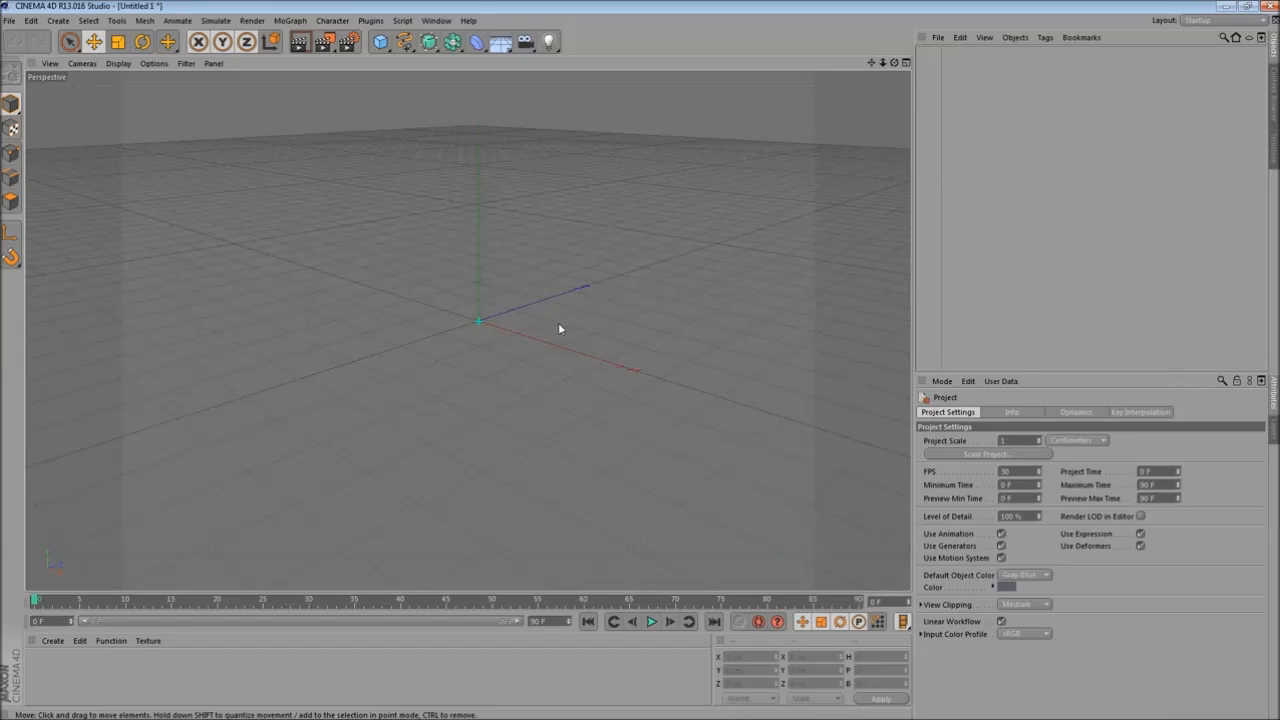
pyautogui.keyDown('alt'); pyautogui.moveTo(503, 276); pyautogui.dragTo(554, 281); pyautogui.keyUp('alt')
pyautogui.keyDown('alt'); pyautogui.moveTo(546, 293); pyautogui.dragTo(559, 343, button='middle'); pyautogui.keyUp('alt')
pyautogui.keyDown('alt'); pyautogui.moveTo(558, 339); pyautogui.dragTo(591, 320); pyautogui.keyUp('alt')
pyautogui.keyDown('alt'); pyautogui.moveTo(591, 320); pyautogui.dragTo(600, 354, button='middle'); pyautogui.keyUp('alt')
pyautogui.scroll(2, 553, 383)
pyautogui.keyDown('alt'); pyautogui.moveTo(553, 386); pyautogui.dragTo(548, 333); pyautogui.keyUp('alt')
pyautogui.keyDown('alt'); pyautogui.moveTo(470, 323); pyautogui.dragTo(474, 363, button='middle'); pyautogui.keyUp('alt')
pyautogui.keyDown('alt'); pyautogui.moveTo(473, 359); pyautogui.dragTo(472, 343); pyautogui.keyUp('alt')
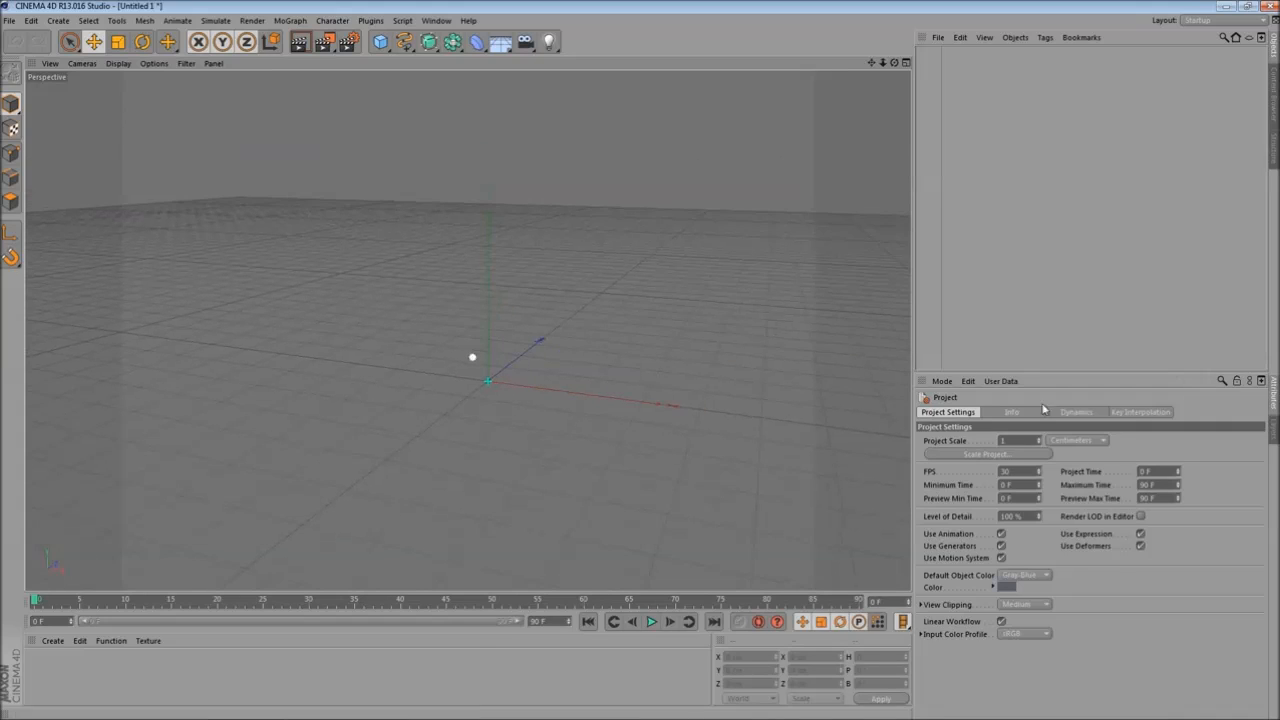
pyautogui.click(1075, 440)
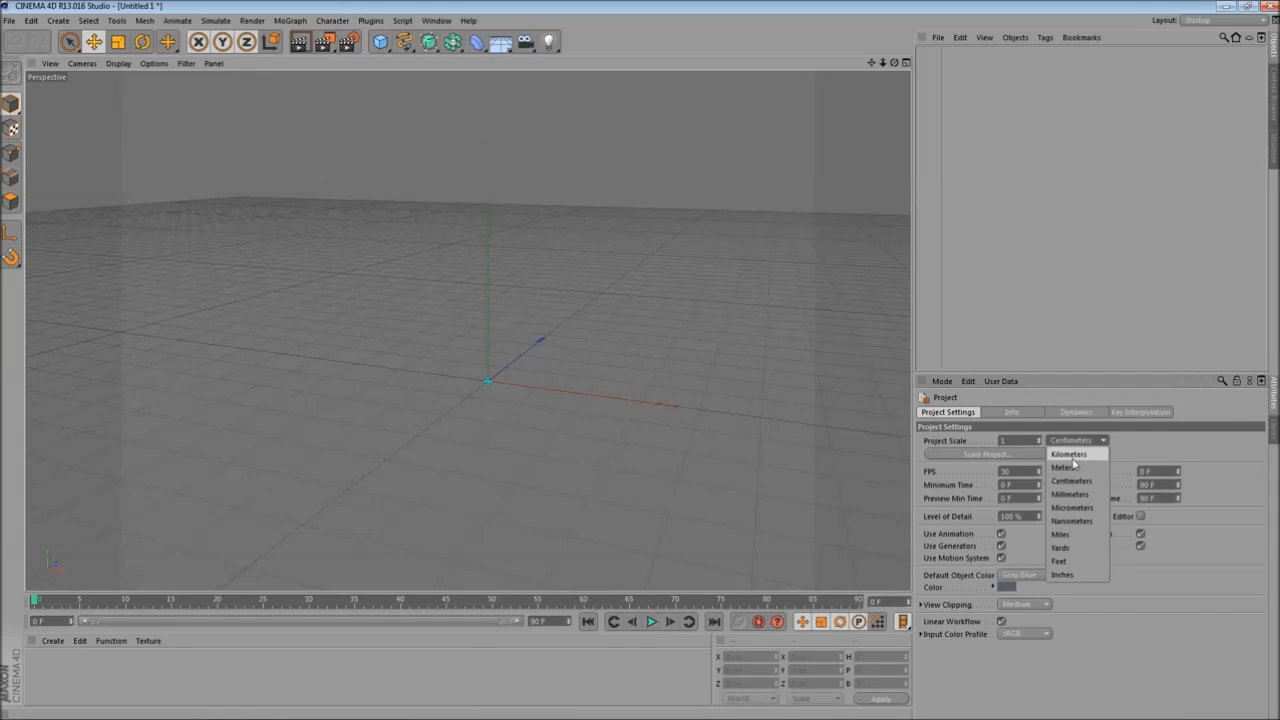
pyautogui.click(1130, 444)
# - Set the unit display to Centimeters in the Units preferences and close the Preferences window
pyautogui.click(33, 21)
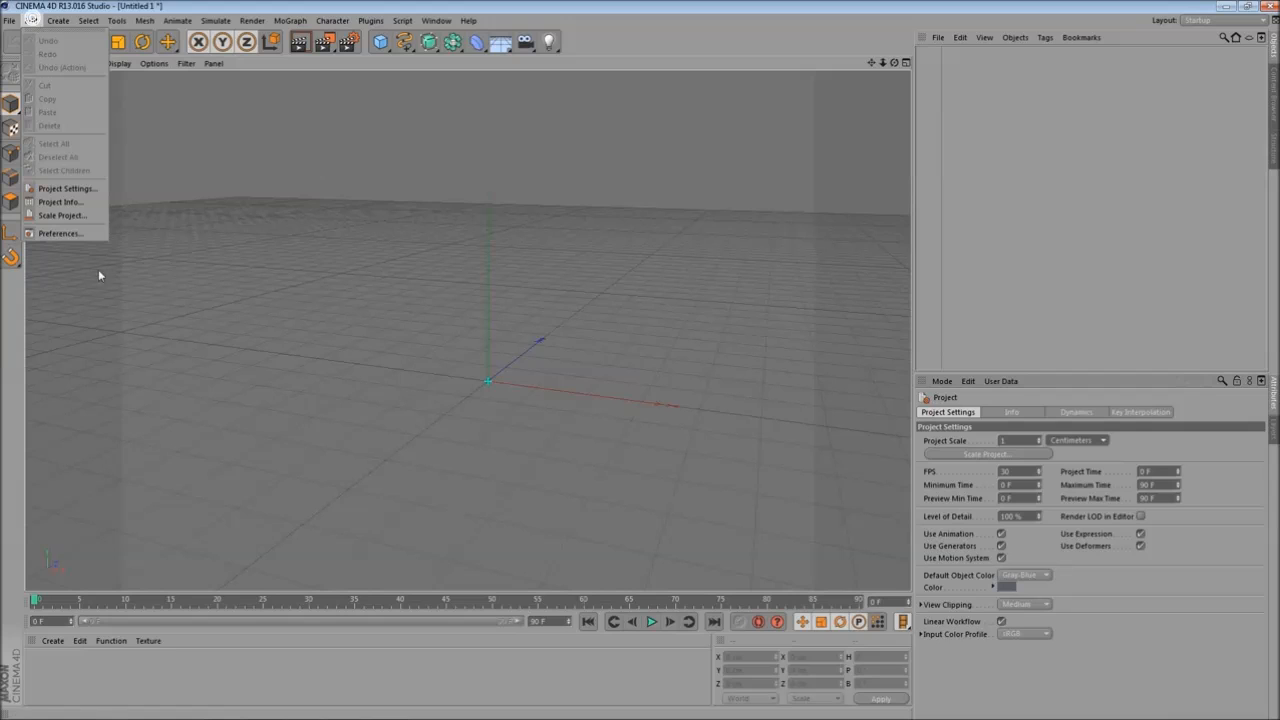
pyautogui.click(93, 236)
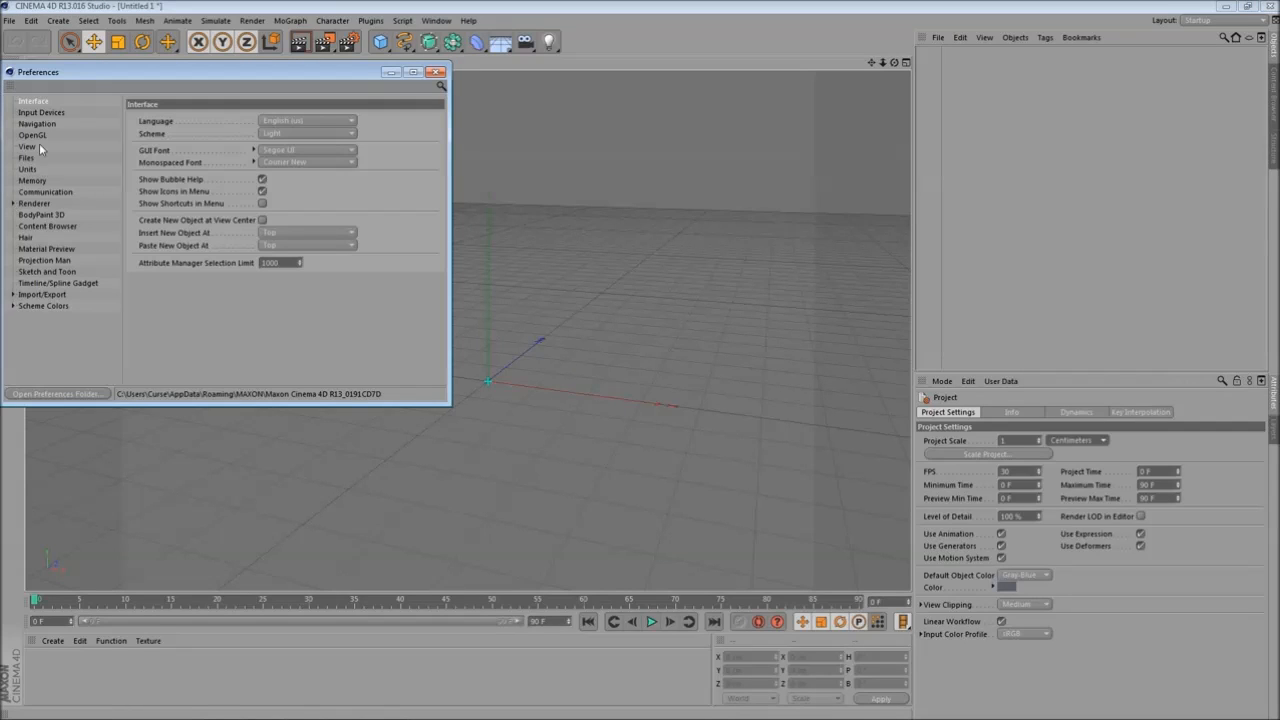
pyautogui.click(27, 169)
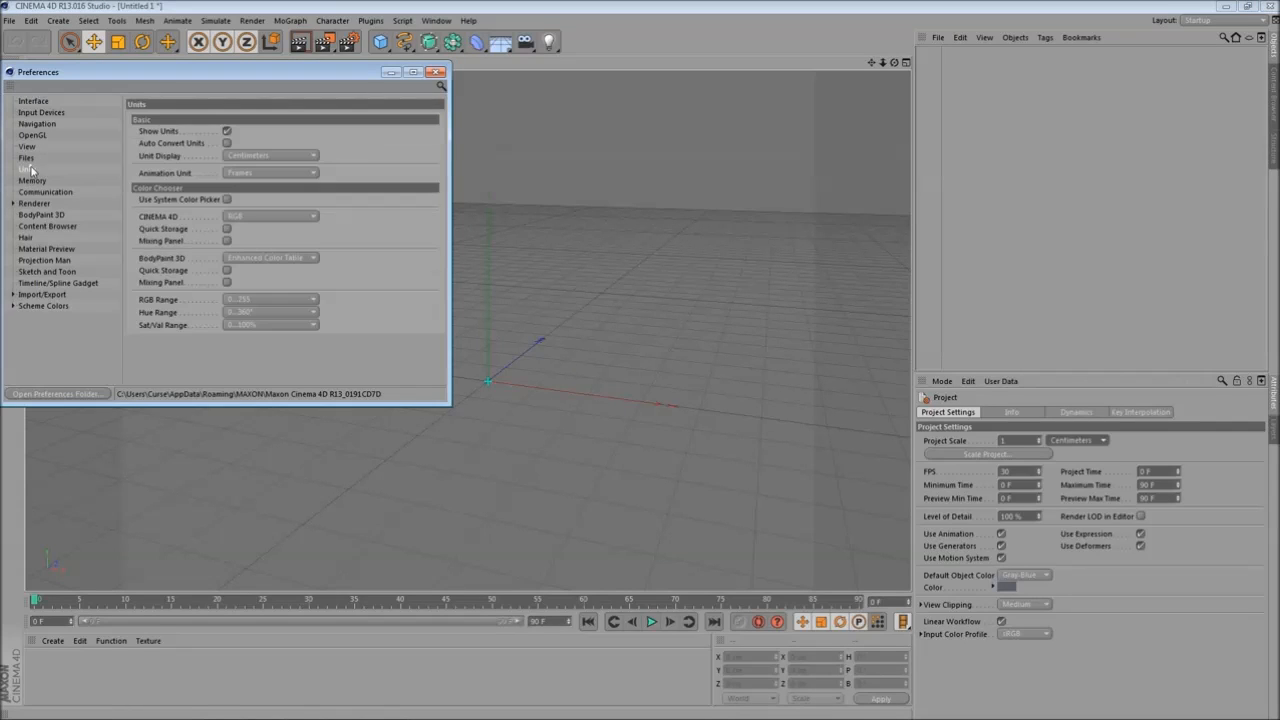
pyautogui.click(290, 157)
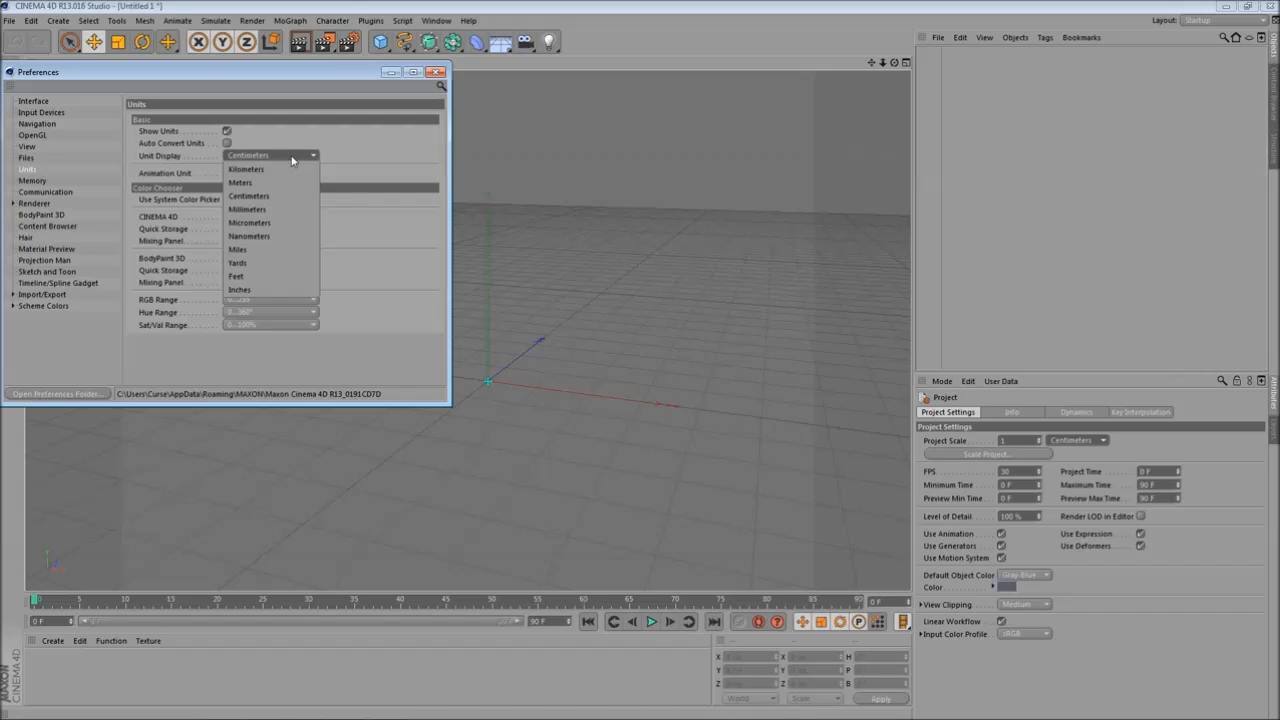
pyautogui.click(288, 198)
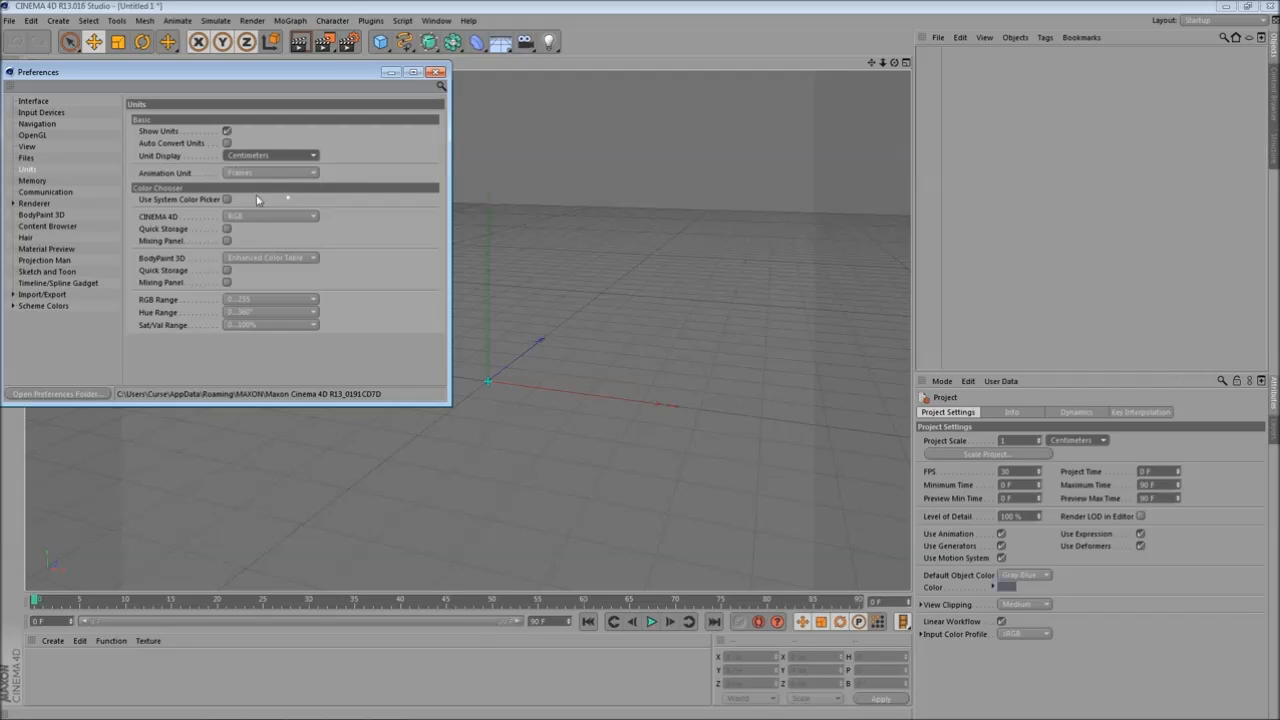
pyautogui.click(436, 72)
# - Create a MoText object in the scene
pyautogui.keyDown('alt'); pyautogui.moveTo(451, 266); pyautogui.dragTo(486, 243); pyautogui.keyUp('alt')
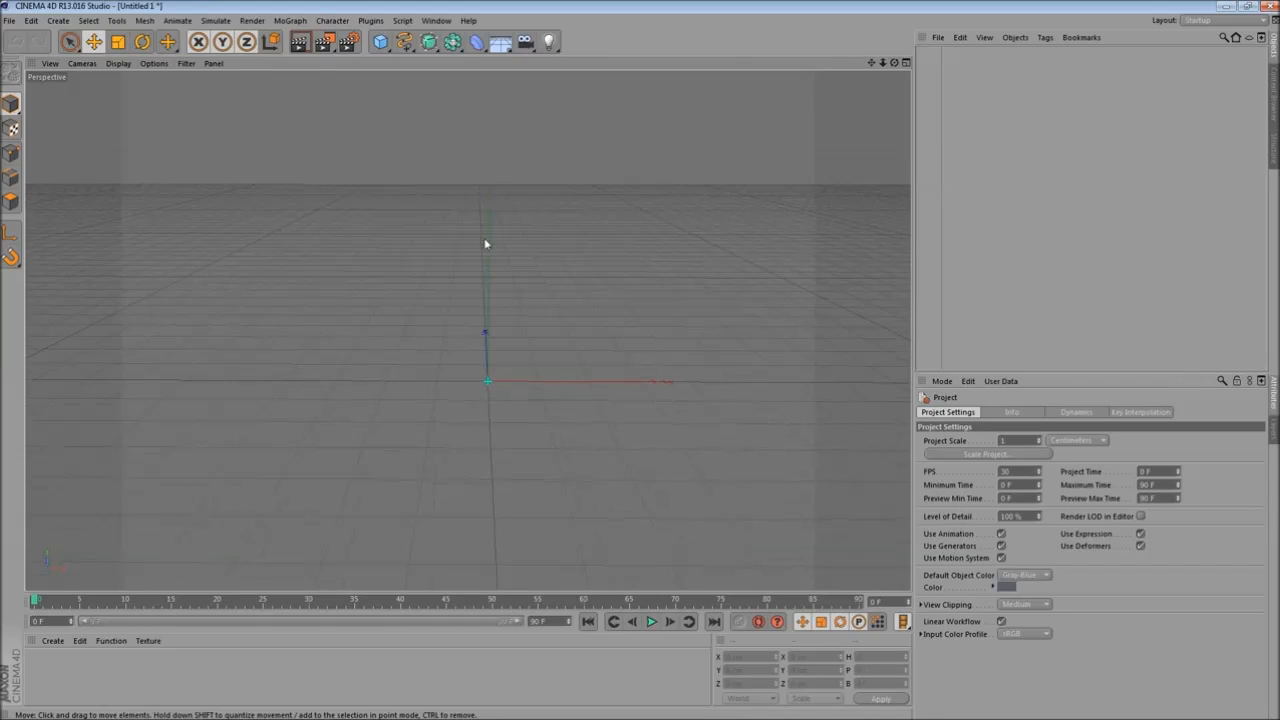
pyautogui.click(292, 21)
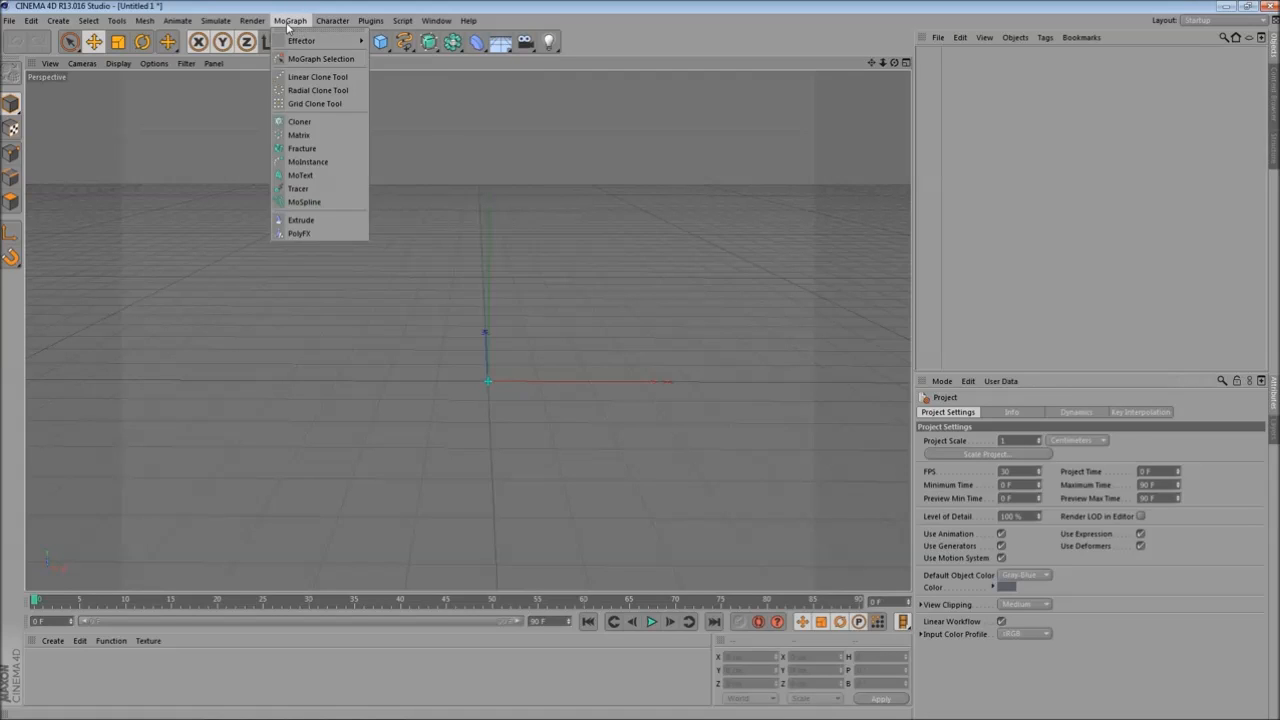
pyautogui.click(318, 178)
# - Replace the MoText's text with RAGE
pyautogui.keyDown('alt'); pyautogui.moveTo(682, 274); pyautogui.dragTo(640, 285); pyautogui.keyUp('alt')
pyautogui.keyDown('alt'); pyautogui.moveTo(463, 260); pyautogui.dragTo(423, 258, button='middle'); pyautogui.keyUp('alt')
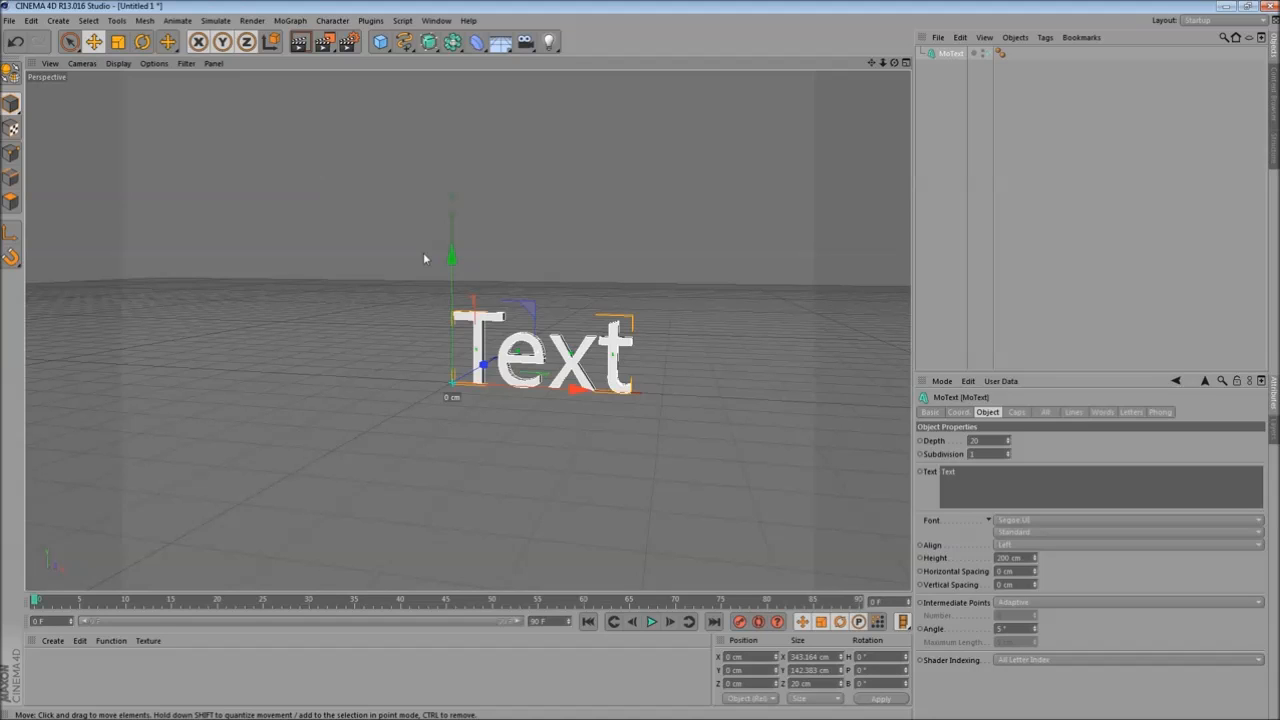
pyautogui.keyDown('alt'); pyautogui.moveTo(423, 258); pyautogui.dragTo(913, 430); pyautogui.keyUp('alt')
pyautogui.moveTo(976, 474); pyautogui.dragTo(770, 461)
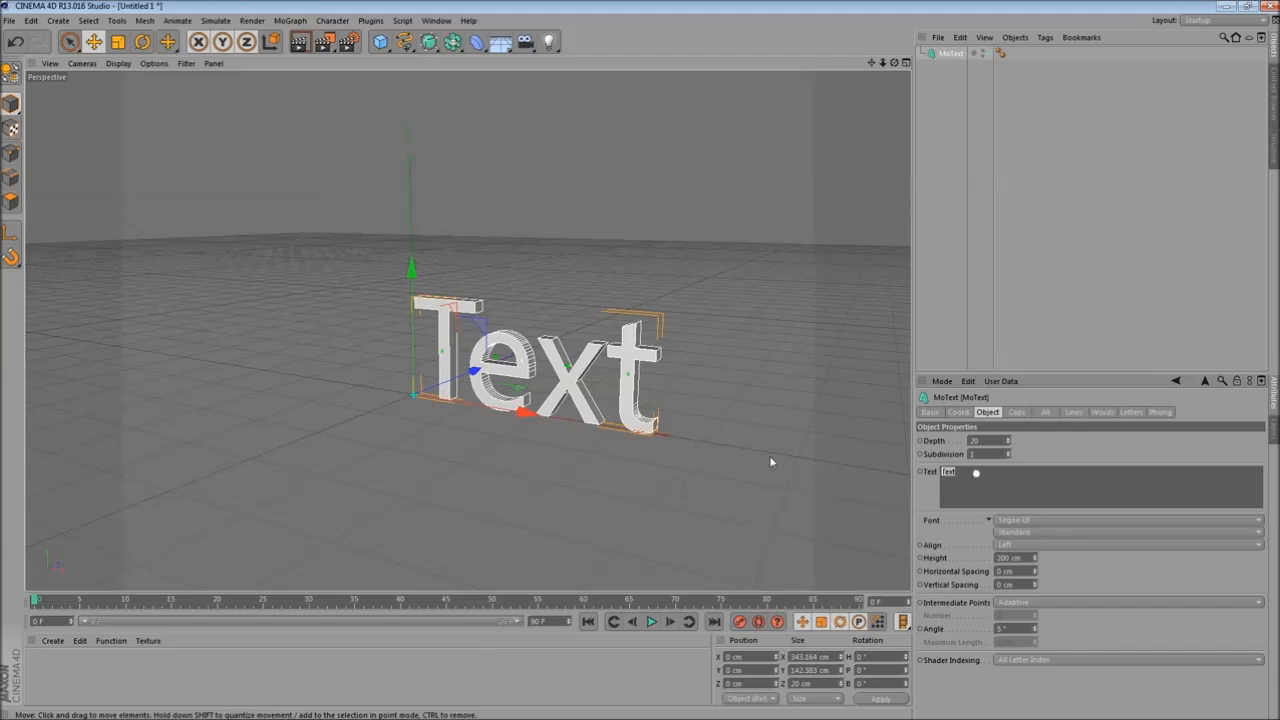
pyautogui.press('BackSpace')
pyautogui.write('RAGE')
pyautogui.click(929, 489)
# - Set the text height to 800 cm
pyautogui.keyDown('alt'); pyautogui.moveTo(700, 290); pyautogui.dragTo(857, 437); pyautogui.keyUp('alt')
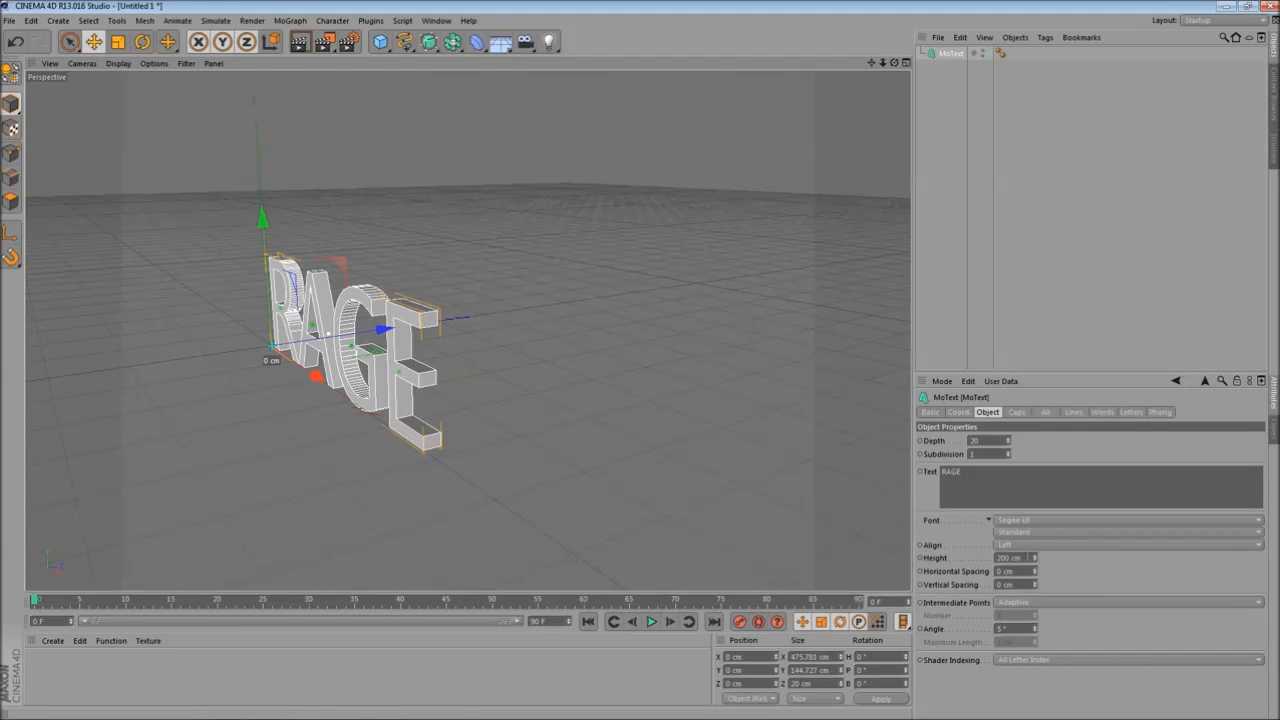
pyautogui.moveTo(1025, 557); pyautogui.dragTo(751, 492)
pyautogui.write('800')
pyautogui.press('Return')
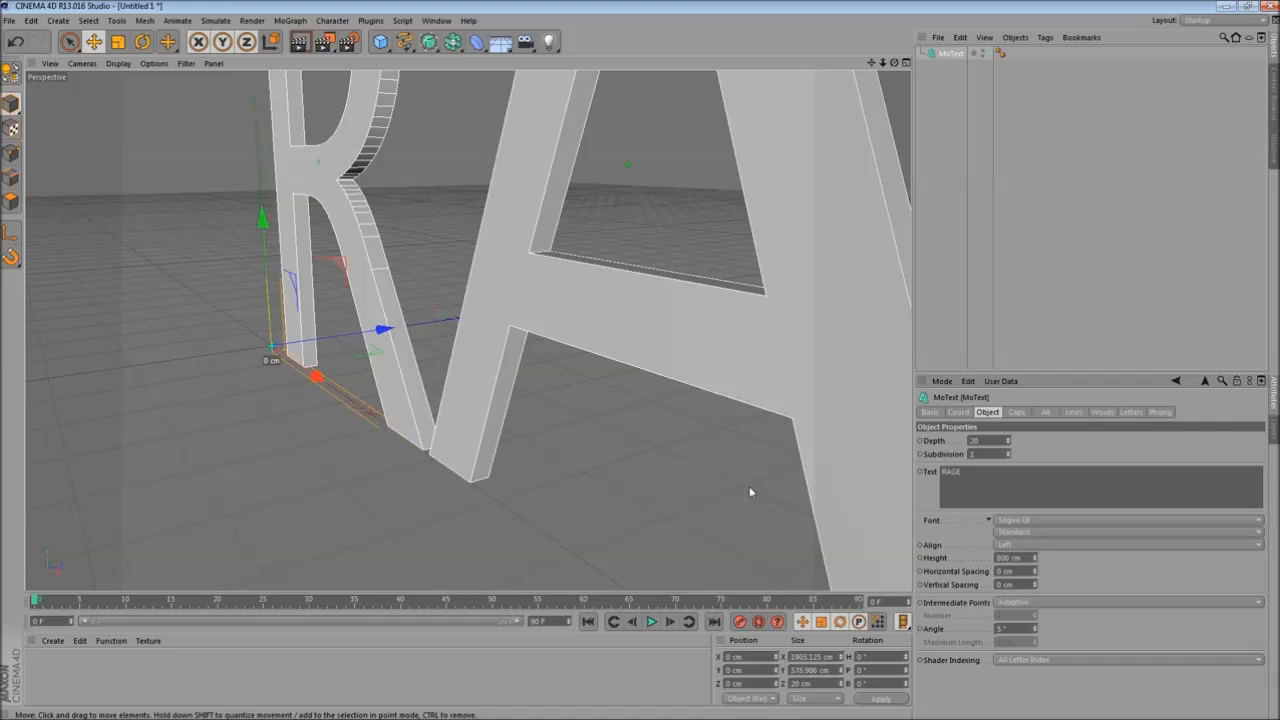
# - Increase the text depth to 300 cm
pyautogui.scroll(-5, 751, 491)
pyautogui.keyDown('alt'); pyautogui.moveTo(729, 298); pyautogui.dragTo(700, 330); pyautogui.keyUp('alt')
pyautogui.moveTo(1007, 440); pyautogui.dragTo(1095, 427)
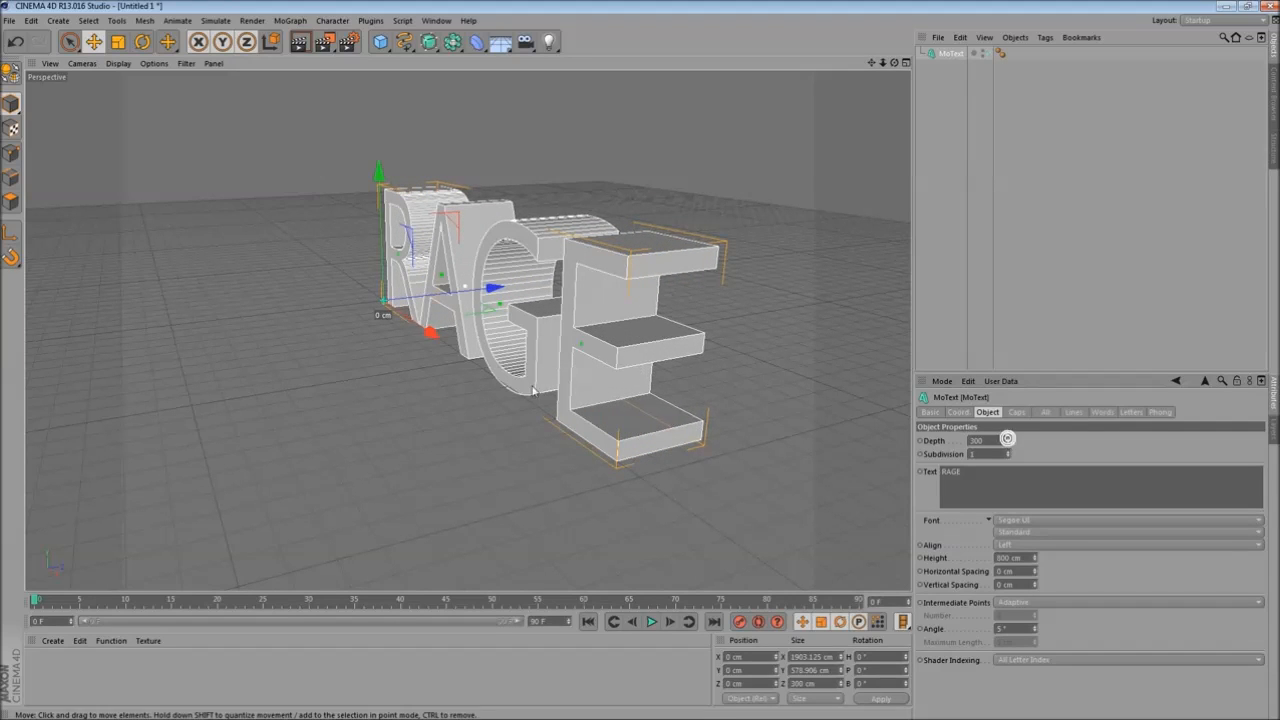
pyautogui.keyDown('alt'); pyautogui.moveTo(400, 392); pyautogui.dragTo(475, 391); pyautogui.keyUp('alt')
pyautogui.scroll(5, 509, 396)
pyautogui.keyDown('alt'); pyautogui.moveTo(332, 421); pyautogui.dragTo(501, 424); pyautogui.keyUp('alt')
pyautogui.scroll(-6, 377, 414)
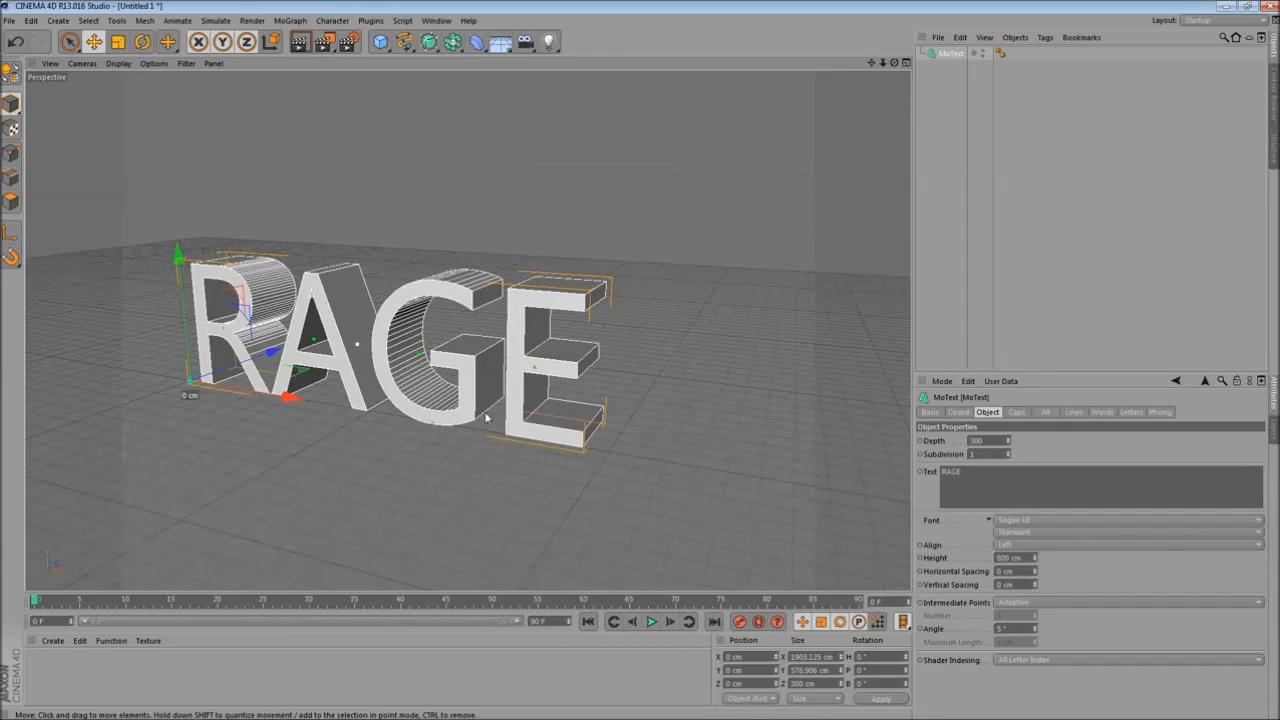
# - Change the MoText font to Astro 867
pyautogui.click(1258, 521)
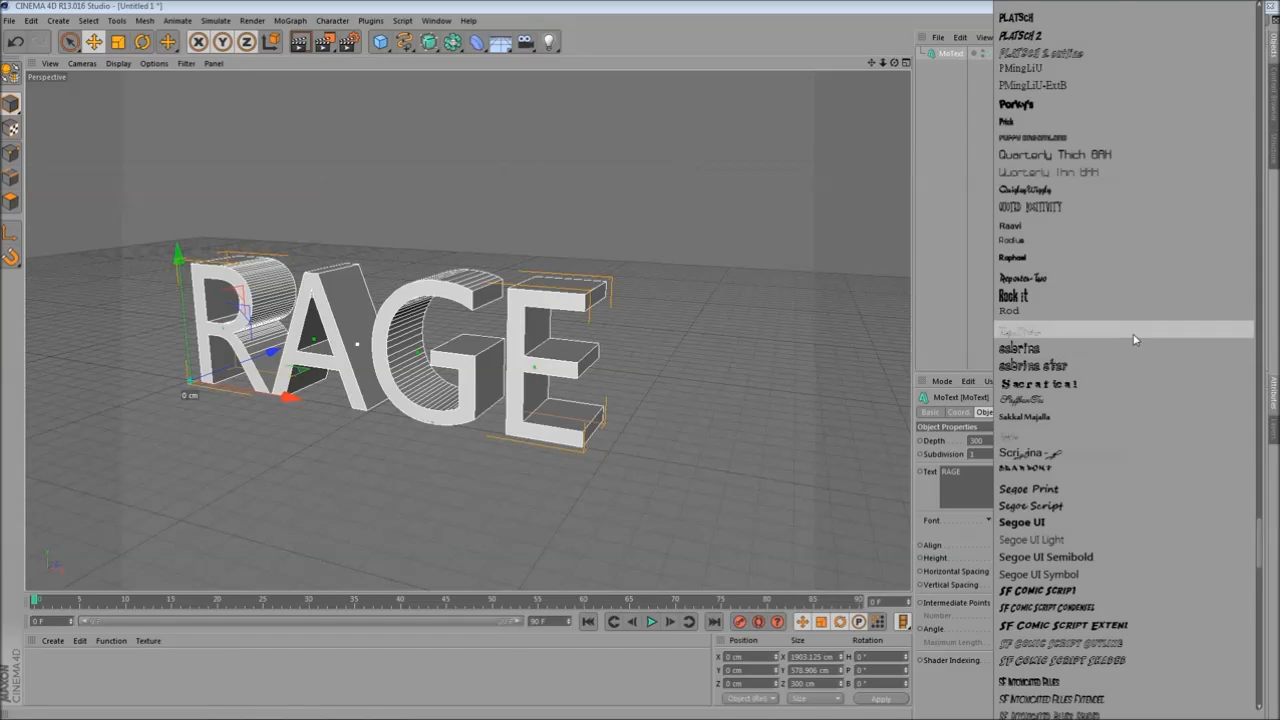
pyautogui.scroll(10, 1136, 340)
pyautogui.scroll(12, 1150, 377)
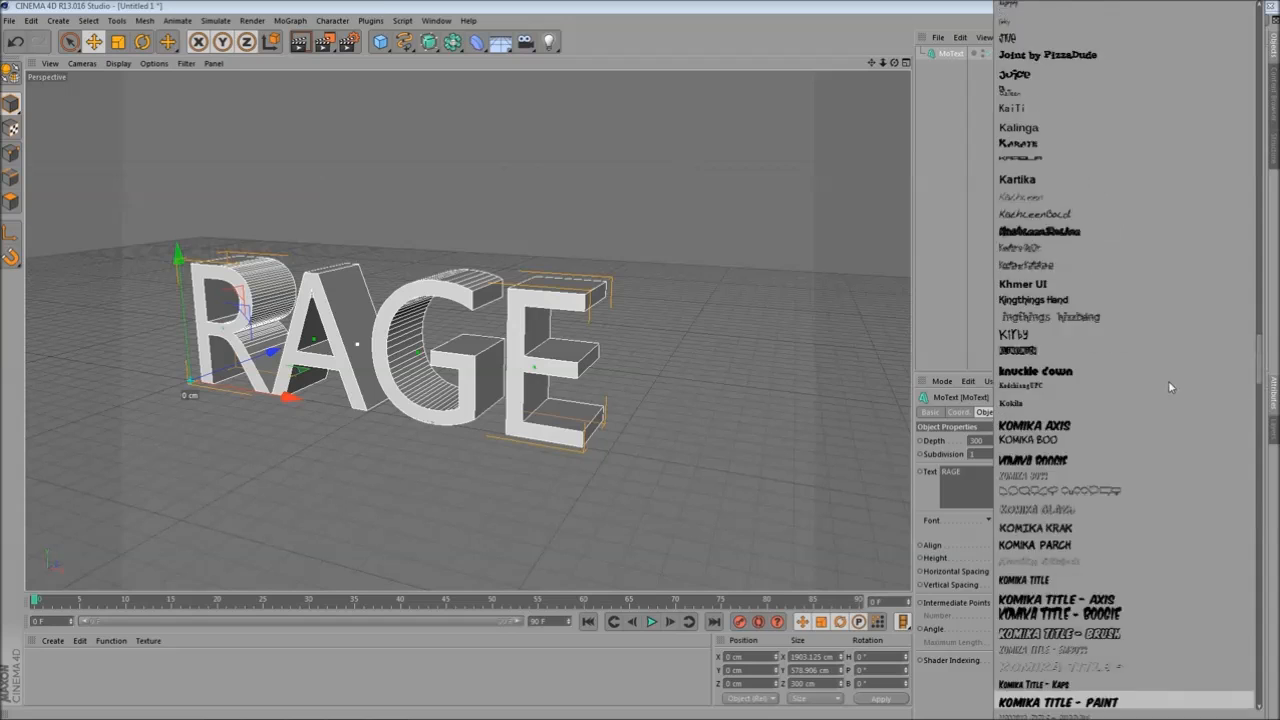
pyautogui.scroll(8, 1175, 388)
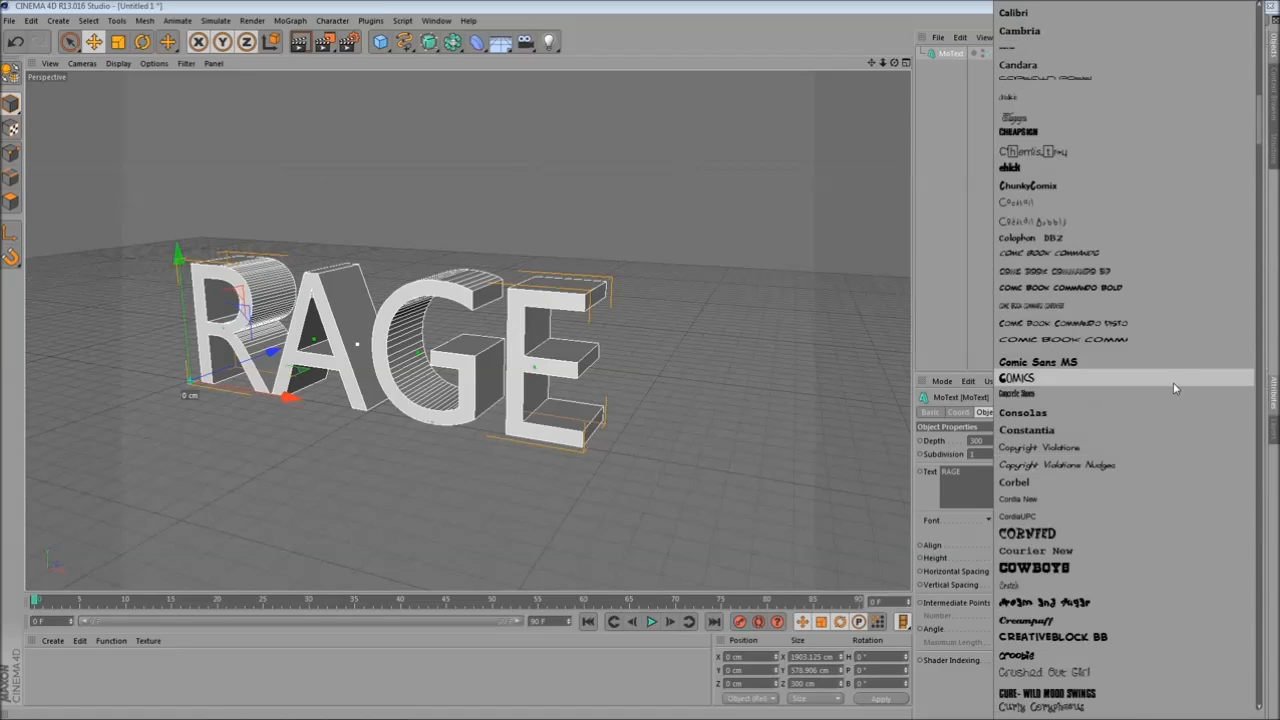
pyautogui.scroll(4, 1065, 366)
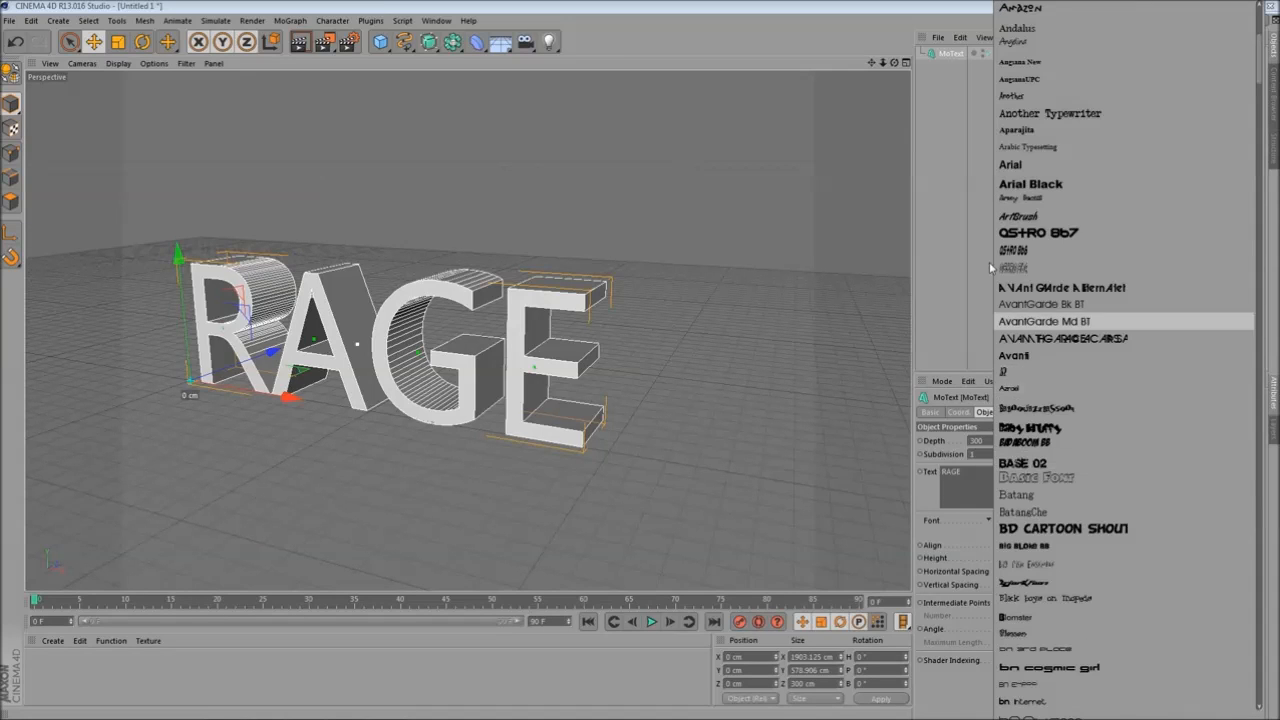
pyautogui.click(1080, 237)
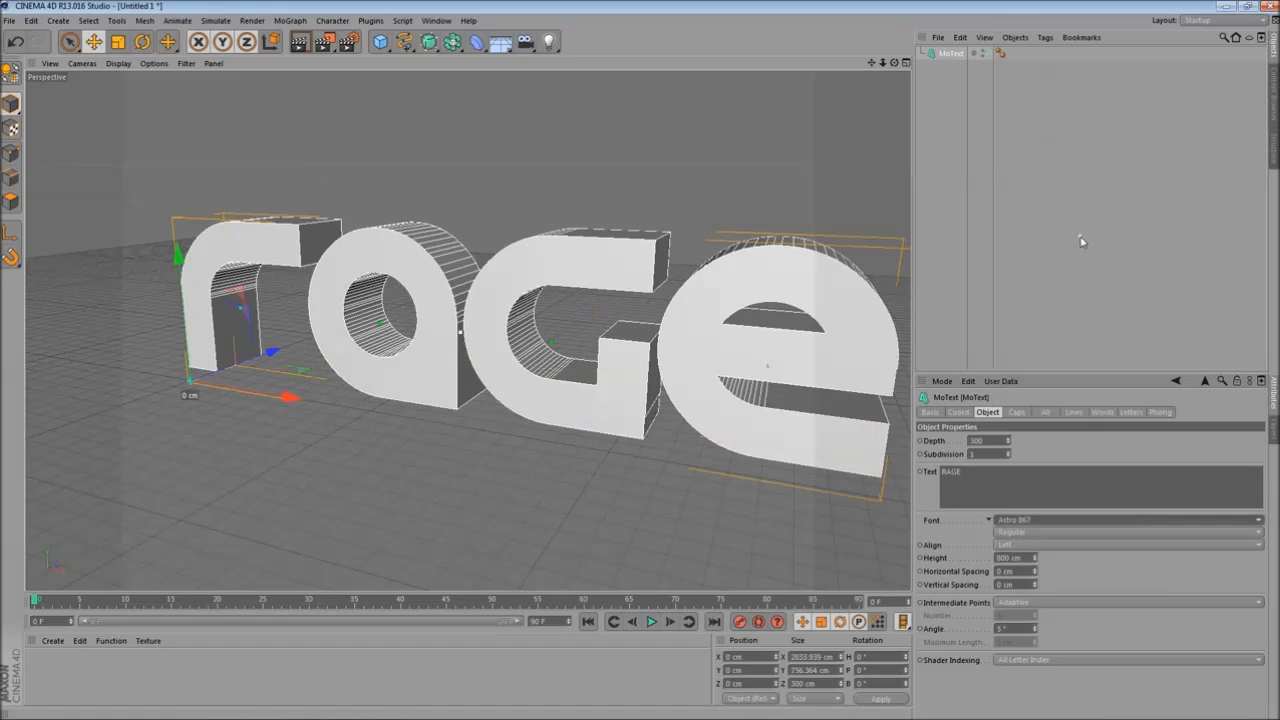
# - Duplicate the MoText object and hide the original in the viewport
pyautogui.keyDown('alt'); pyautogui.moveTo(530, 360); pyautogui.dragTo(628, 338); pyautogui.keyUp('alt')
pyautogui.keyDown('alt'); pyautogui.moveTo(650, 339); pyautogui.dragTo(458, 355, button='middle'); pyautogui.keyUp('alt')
pyautogui.keyDown('alt'); pyautogui.moveTo(459, 360); pyautogui.dragTo(363, 380); pyautogui.keyUp('alt')
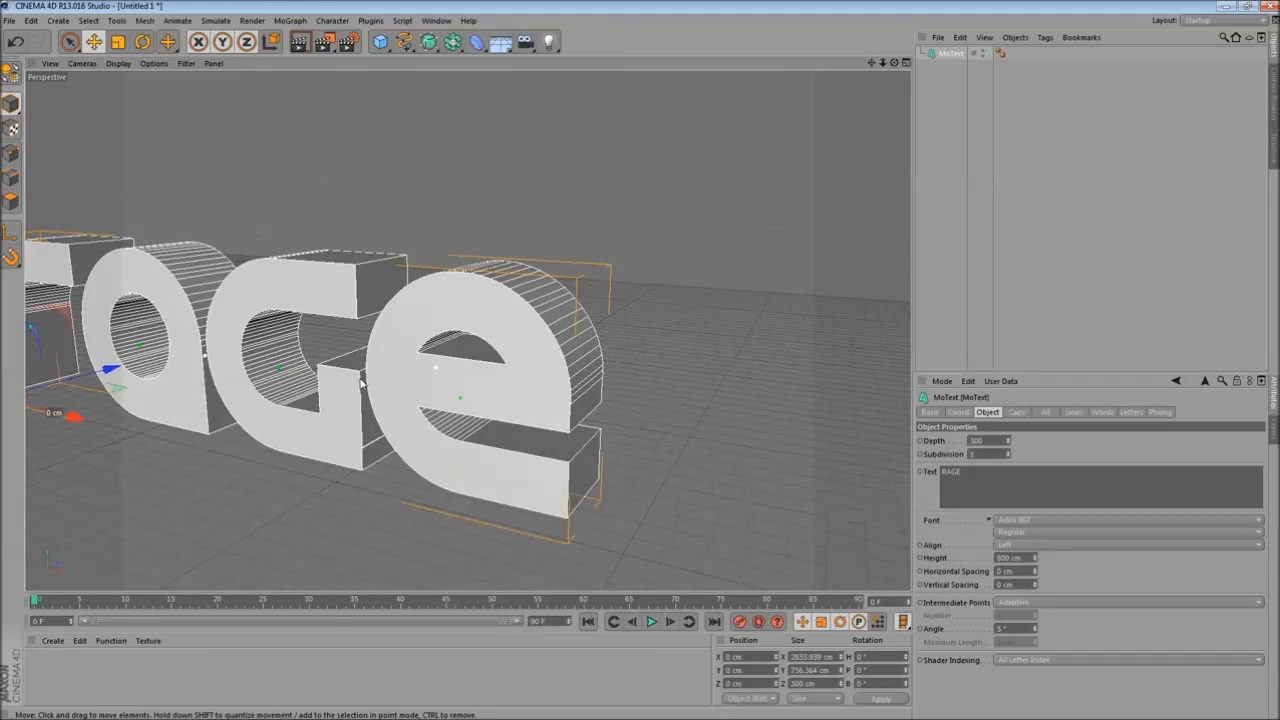
pyautogui.keyDown('alt'); pyautogui.moveTo(363, 380); pyautogui.dragTo(608, 376, button='middle'); pyautogui.keyUp('alt')
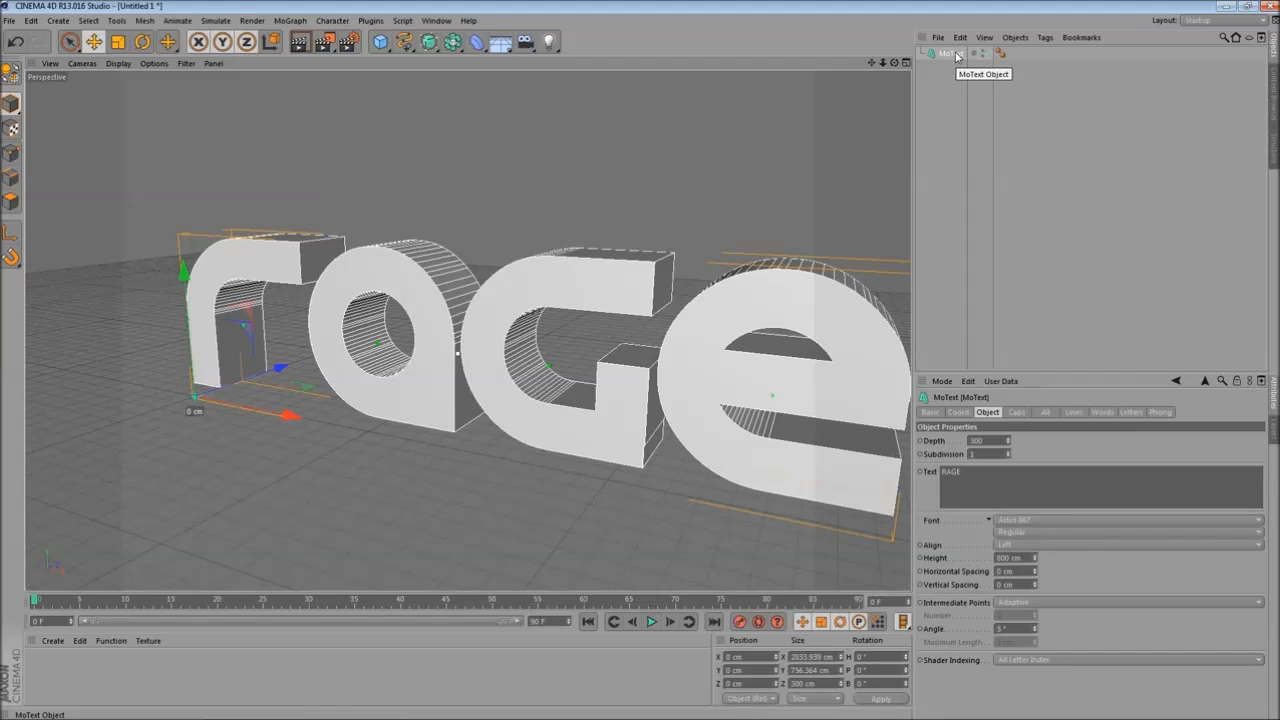
pyautogui.keyDown('ctrl'); pyautogui.moveTo(952, 58); pyautogui.dragTo(962, 62); pyautogui.keyUp('ctrl')
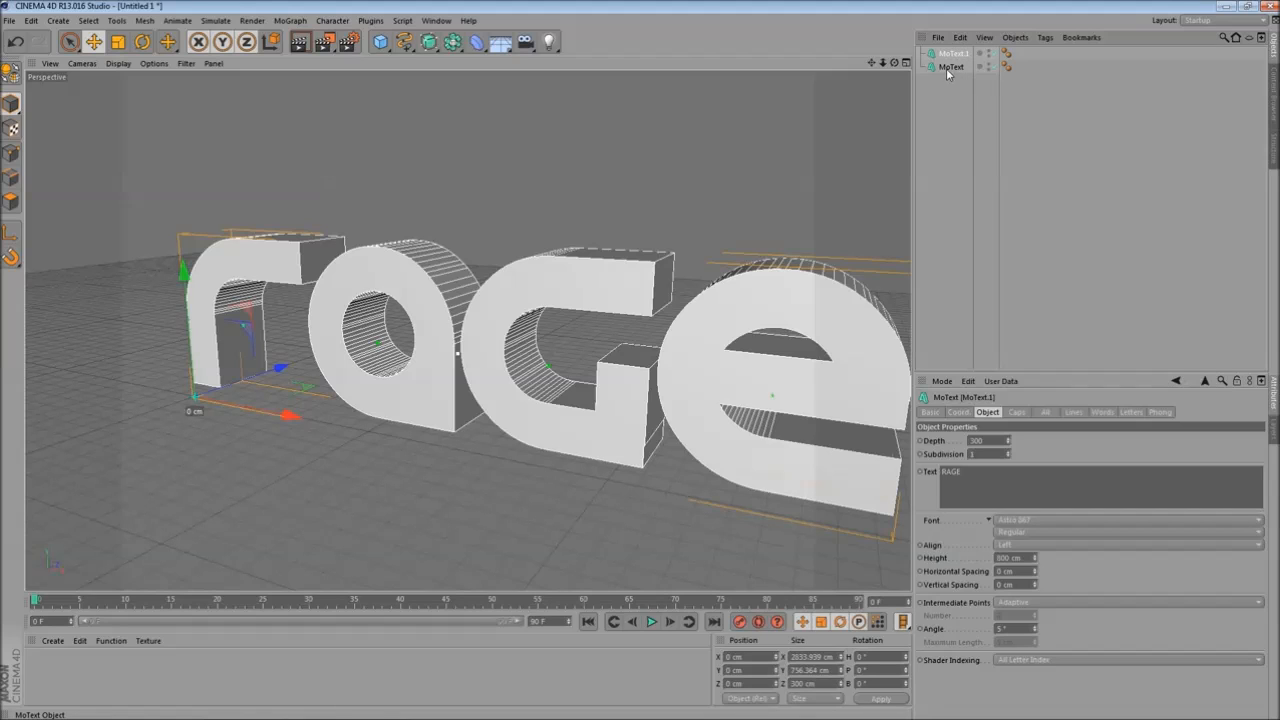
pyautogui.click(989, 65)
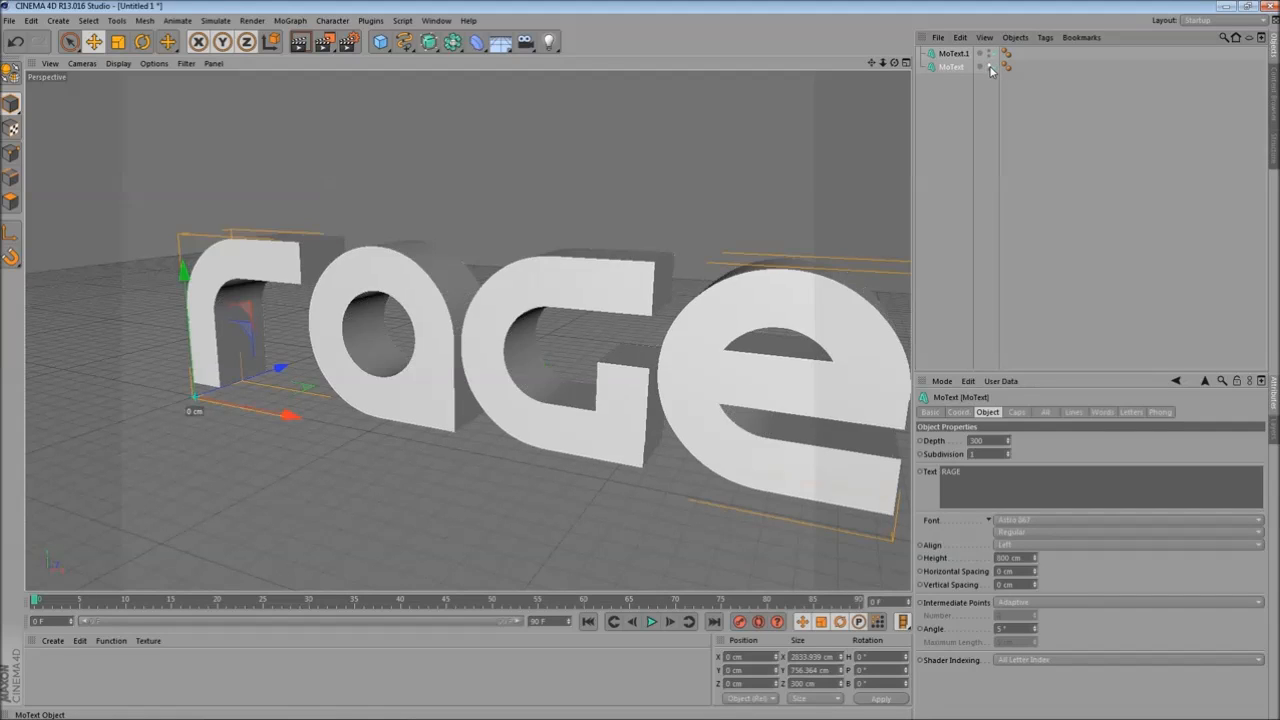
# - Make the duplicated MoText object editable
pyautogui.click(953, 55)
pyautogui.keyDown('alt'); pyautogui.moveTo(570, 268); pyautogui.dragTo(629, 257); pyautogui.keyUp('alt')
pyautogui.scroll(5, 629, 257)
pyautogui.keyDown('alt'); pyautogui.moveTo(446, 216); pyautogui.dragTo(502, 229, button='middle'); pyautogui.keyUp('alt')
pyautogui.scroll(-5, 502, 230)
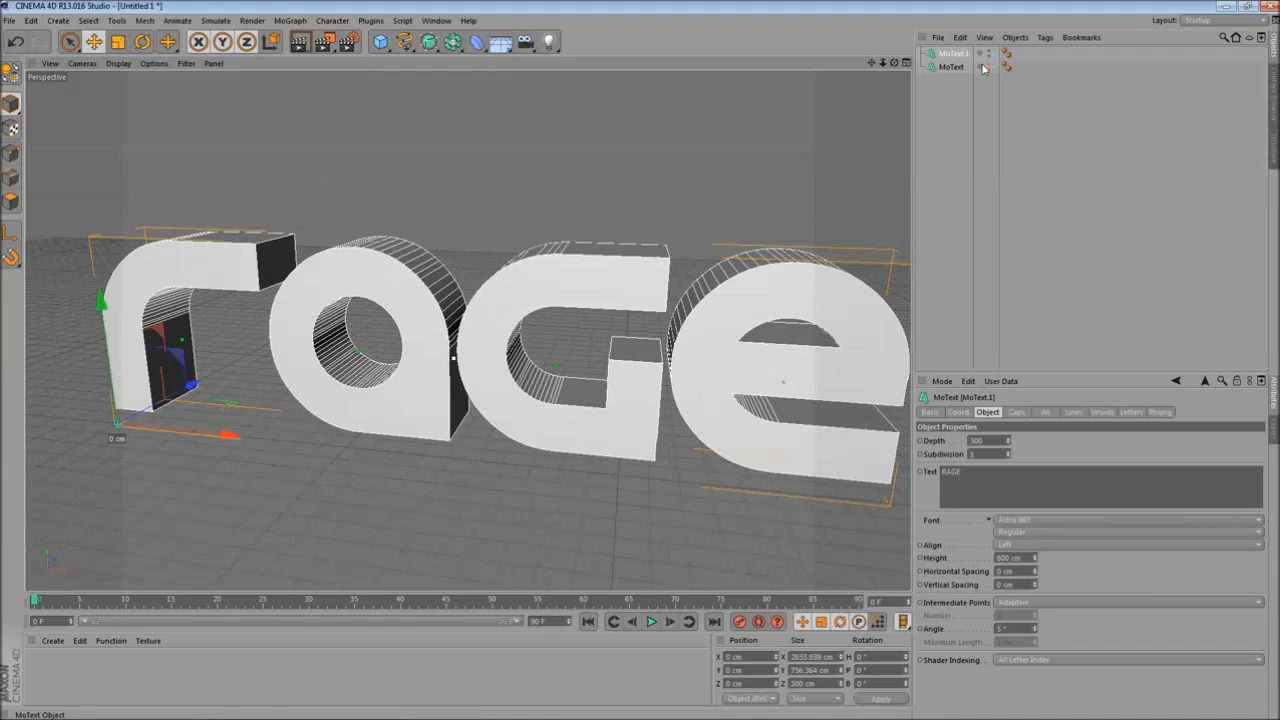
pyautogui.click(957, 55)
pyautogui.press('c')
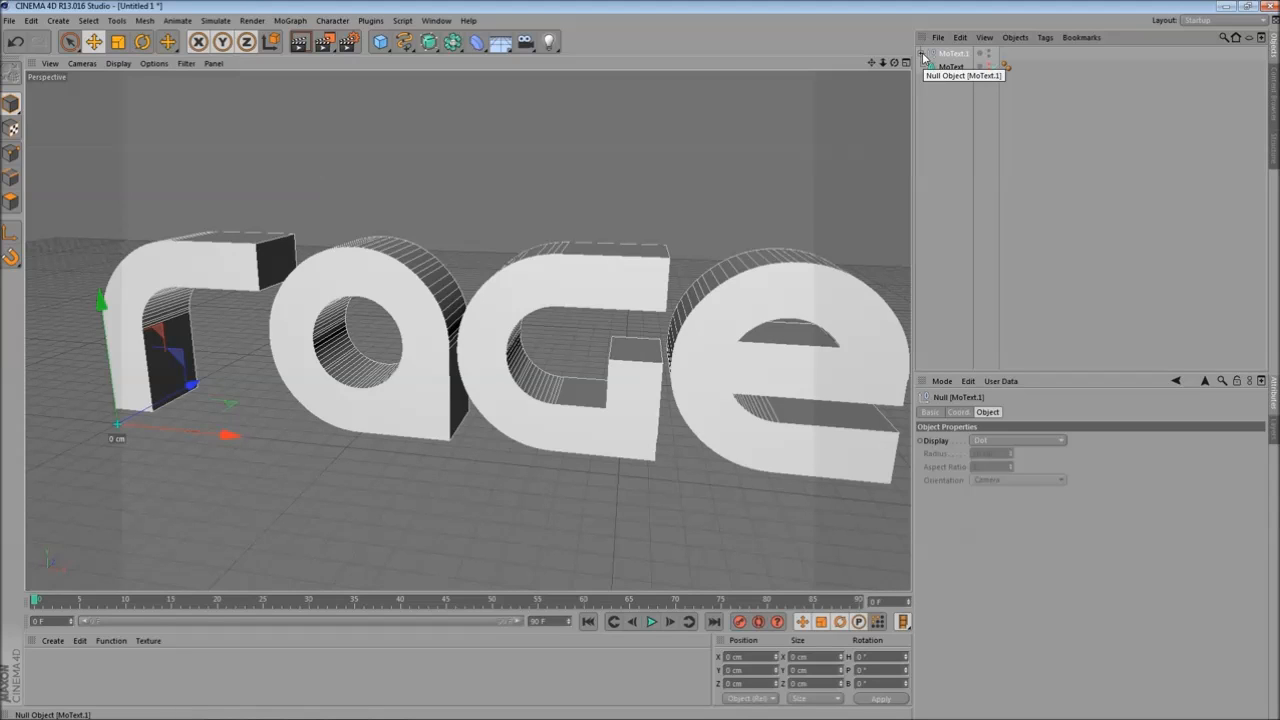
# - Expand the converted text hierarchy and select the E letter's spline
pyautogui.keyDown('ctrl'); pyautogui.click(922, 55); pyautogui.keyUp('ctrl')
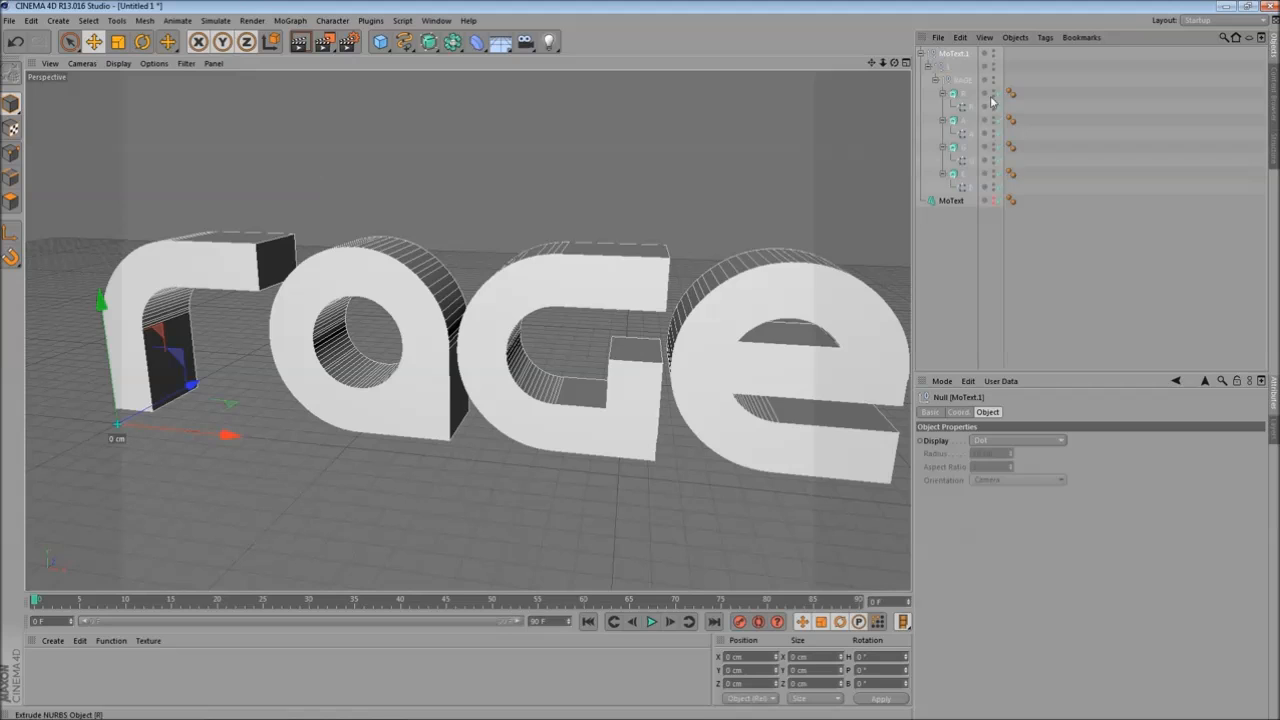
pyautogui.click(965, 187)
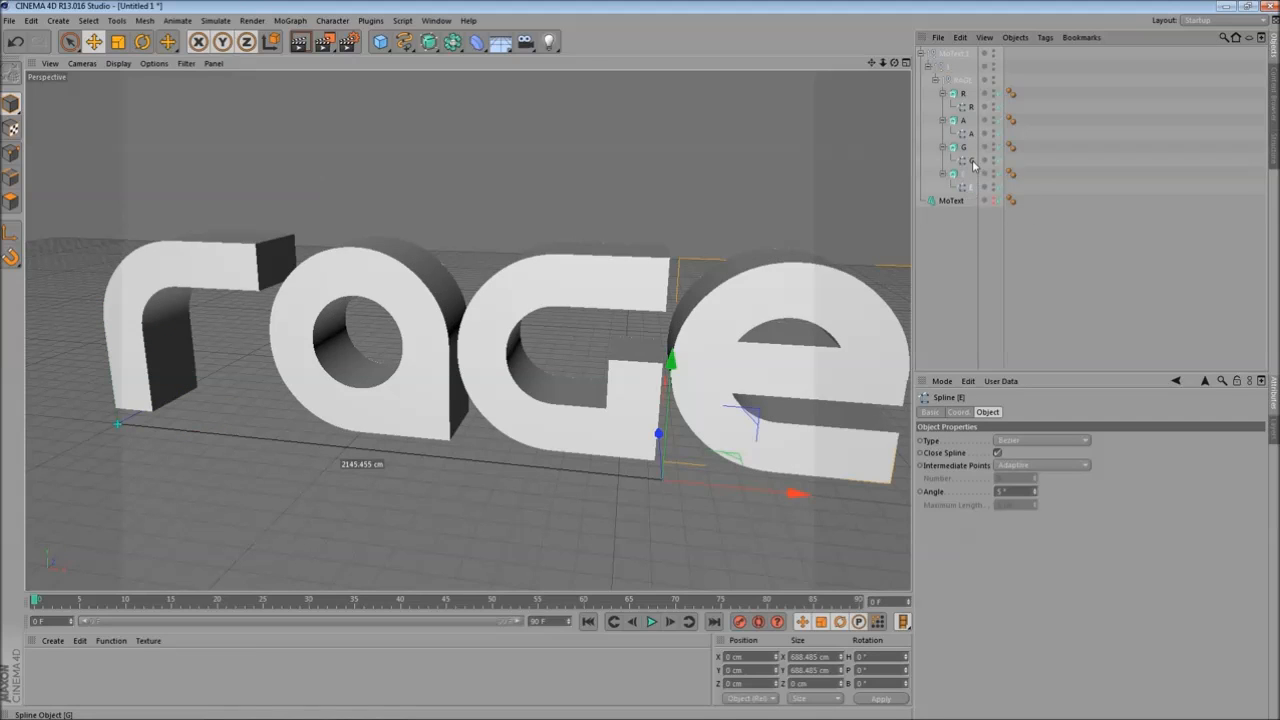
# - Move the R, A, G and E letter splines out of the converted hierarchy and delete the leftover MoText.1 null
pyautogui.keyDown('ctrl'); pyautogui.click(972, 161); pyautogui.keyUp('ctrl')
pyautogui.keyDown('ctrl'); pyautogui.click(973, 133); pyautogui.keyUp('ctrl')
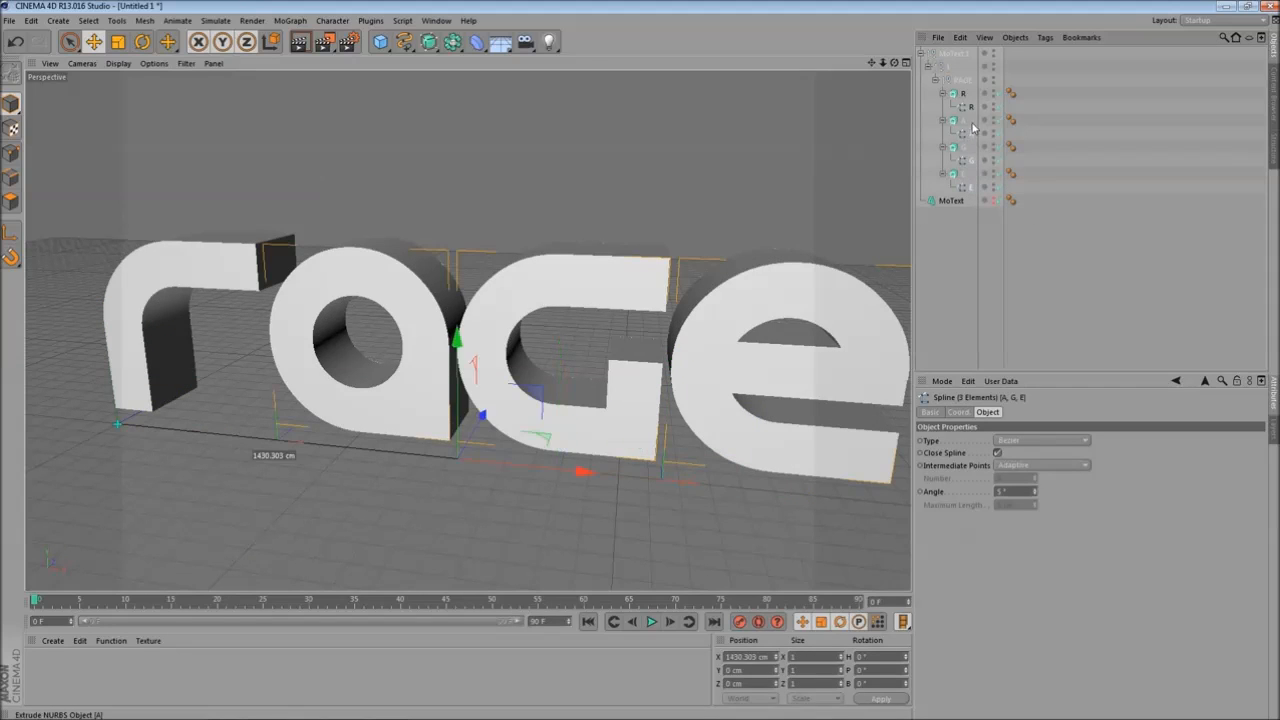
pyautogui.keyDown('ctrl'); pyautogui.click(966, 106); pyautogui.keyUp('ctrl')
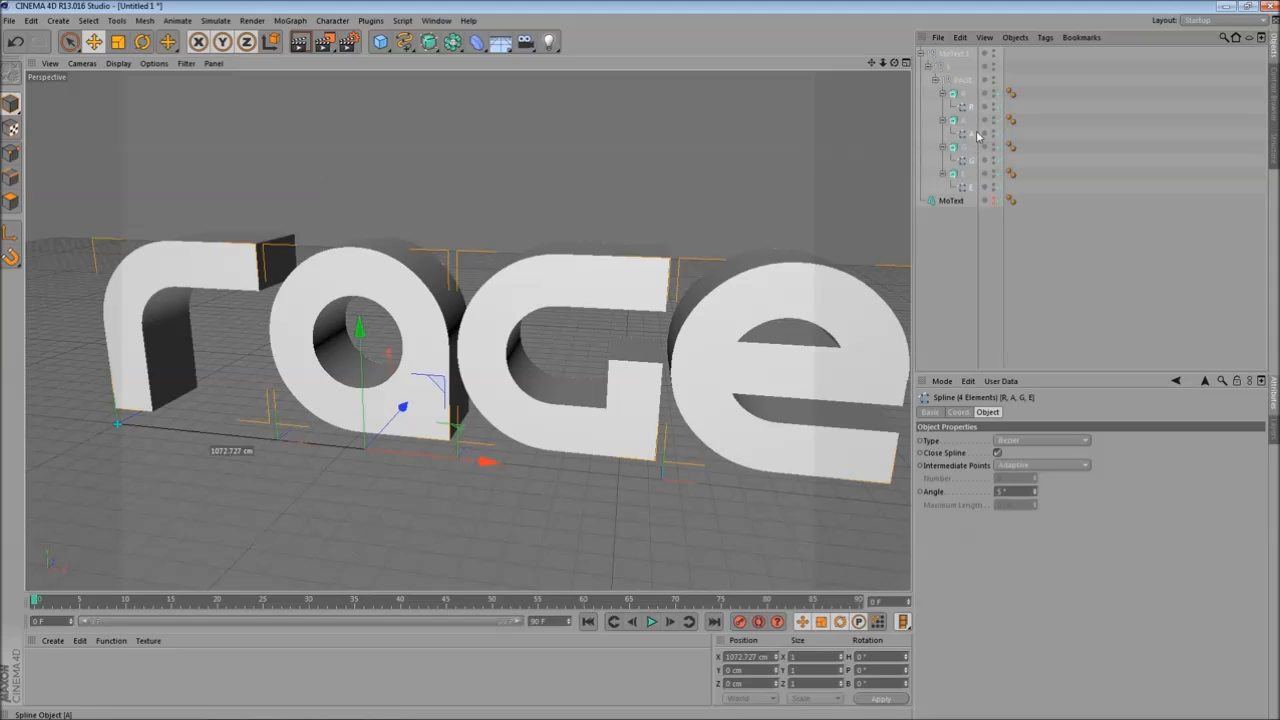
pyautogui.moveTo(970, 113); pyautogui.dragTo(941, 52)
pyautogui.click(952, 110)
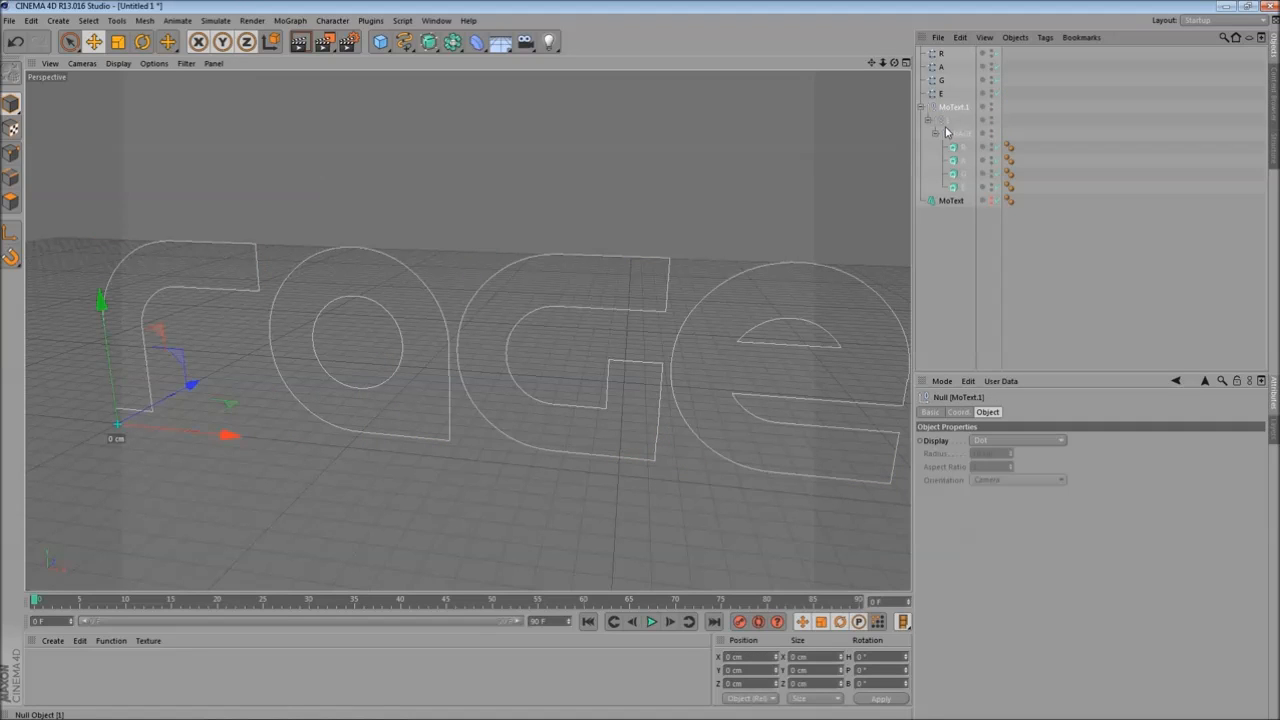
pyautogui.press('Delete')
# - Draw a Bezier spline in the front view along the centre of the R's stroke, from the stem bottom to the arm end
pyautogui.keyDown('alt'); pyautogui.moveTo(573, 191); pyautogui.dragTo(420, 249); pyautogui.keyUp('alt')
pyautogui.click(399, 46)
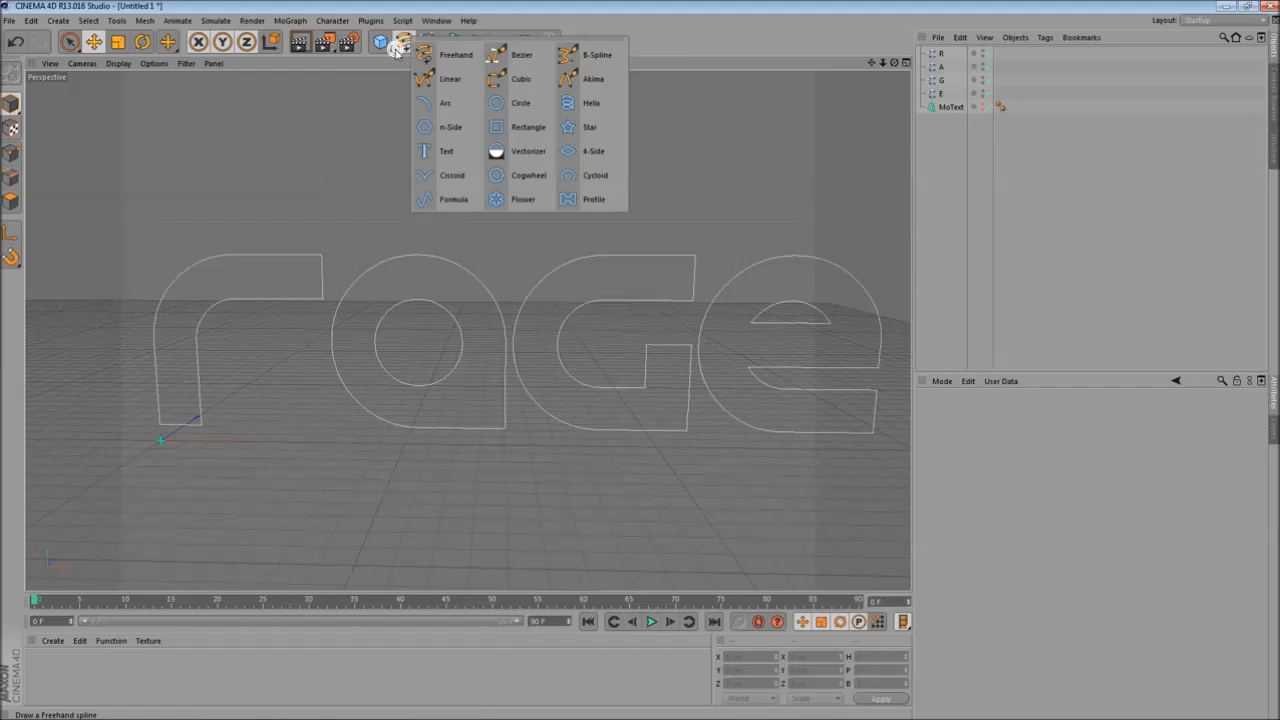
pyautogui.click(515, 57)
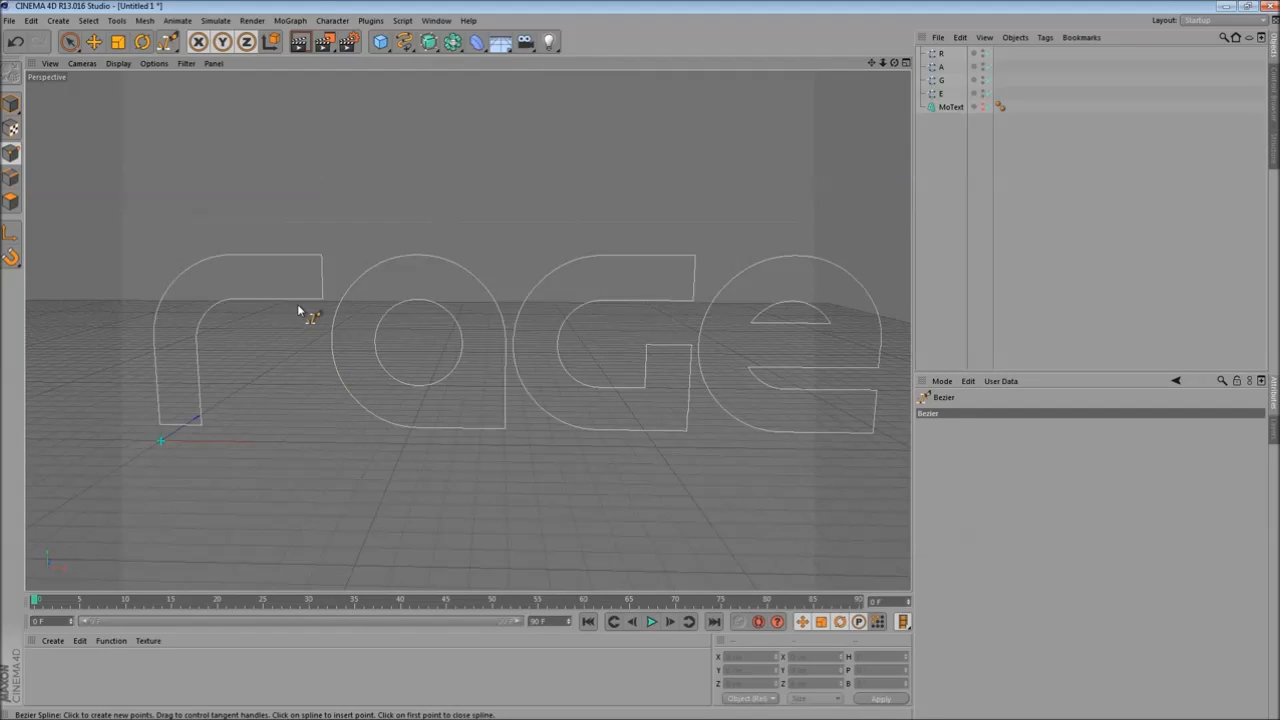
pyautogui.middleClick(358, 245)
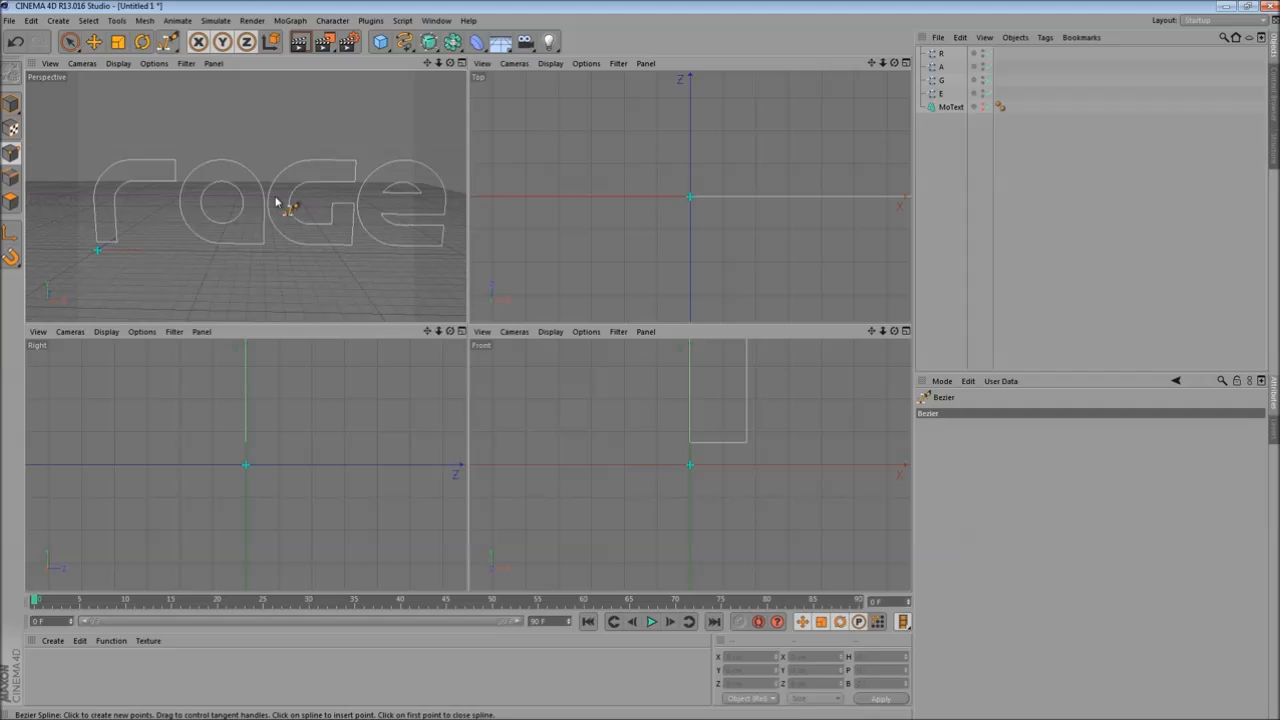
pyautogui.middleClick(656, 400)
pyautogui.scroll(3, 400, 335)
pyautogui.keyDown('alt'); pyautogui.moveTo(595, 258); pyautogui.dragTo(431, 483, button='middle'); pyautogui.keyUp('alt')
pyautogui.scroll(-3, 457, 446)
pyautogui.keyDown('alt'); pyautogui.moveTo(538, 362); pyautogui.dragTo(511, 368, button='middle'); pyautogui.keyUp('alt')
pyautogui.scroll(1, 503, 432)
pyautogui.scroll(-1, 501, 432)
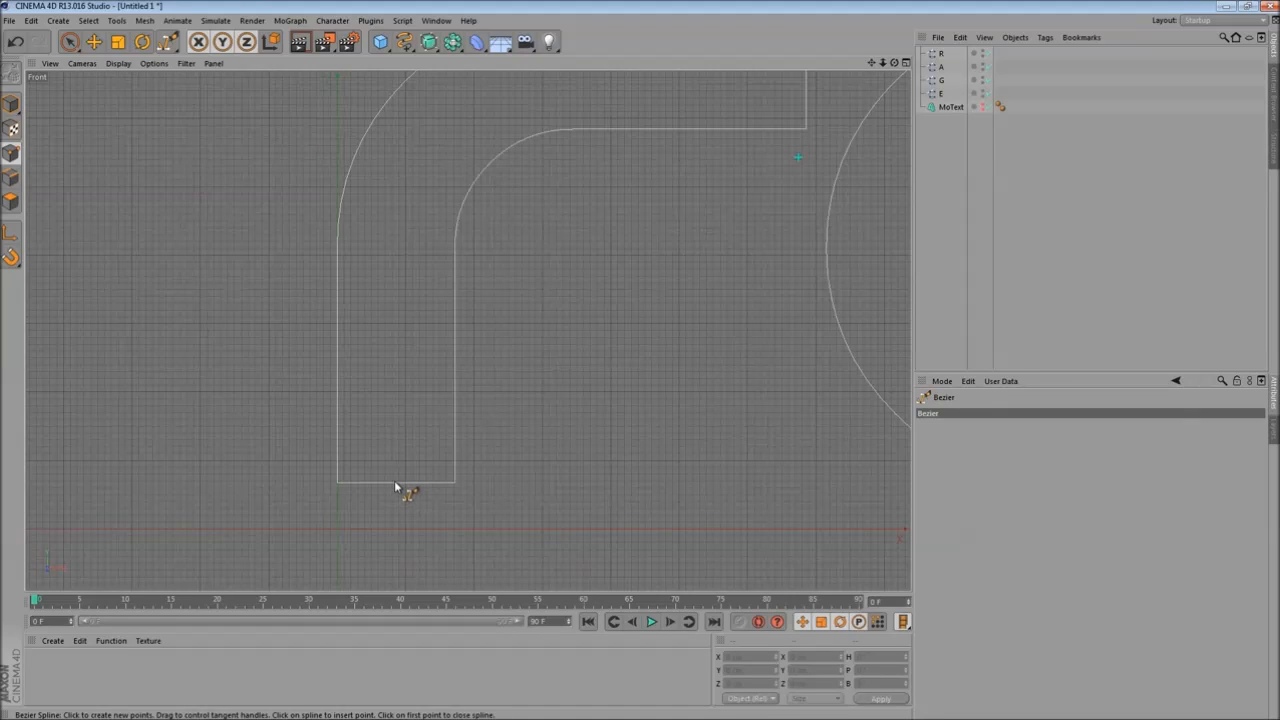
pyautogui.click(394, 484)
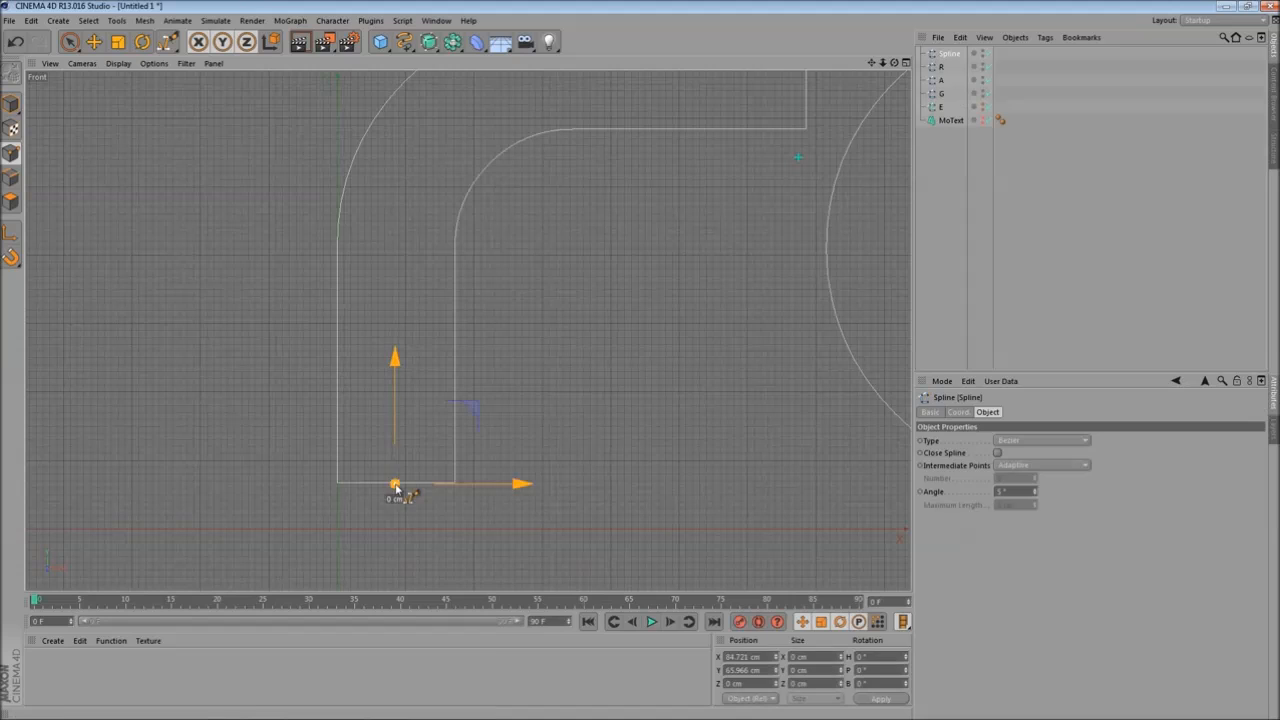
pyautogui.click(395, 294)
pyautogui.click(415, 188)
pyautogui.click(458, 115)
pyautogui.keyDown('alt'); pyautogui.moveTo(578, 176); pyautogui.dragTo(526, 218, button='middle'); pyautogui.keyUp('alt')
pyautogui.click(537, 113)
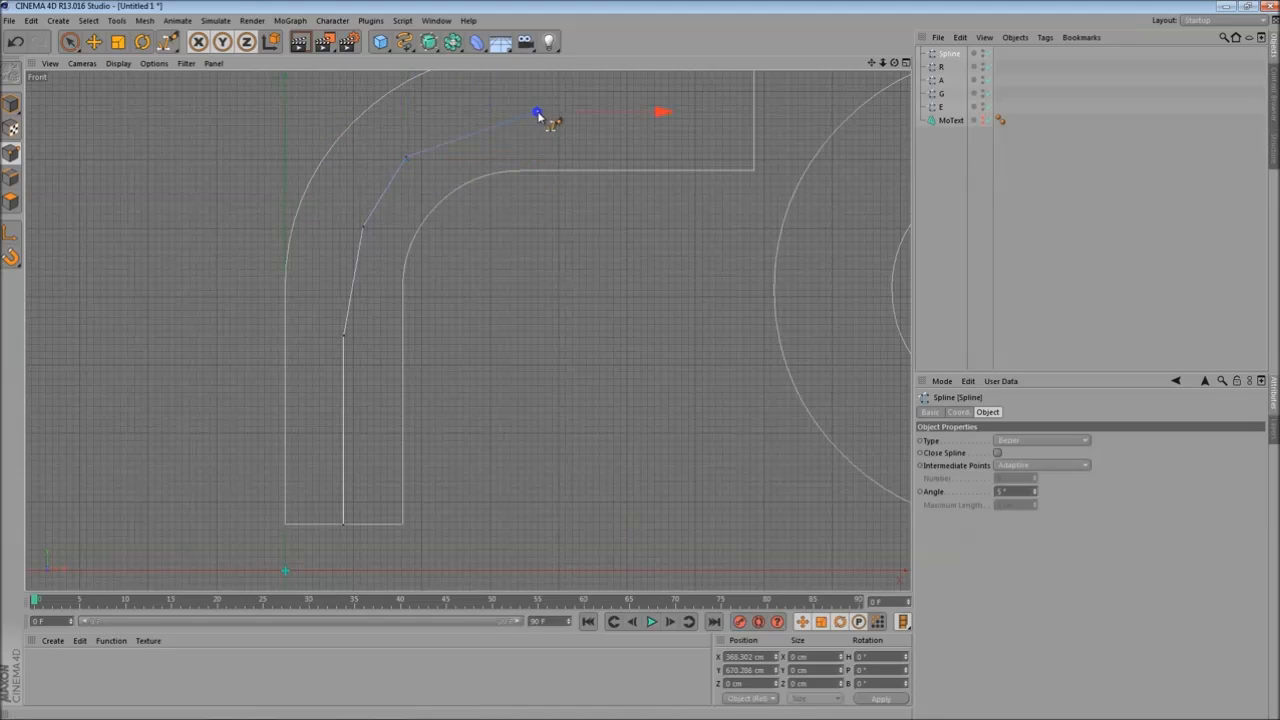
pyautogui.click(755, 113)
pyautogui.scroll(-3, 491, 309)
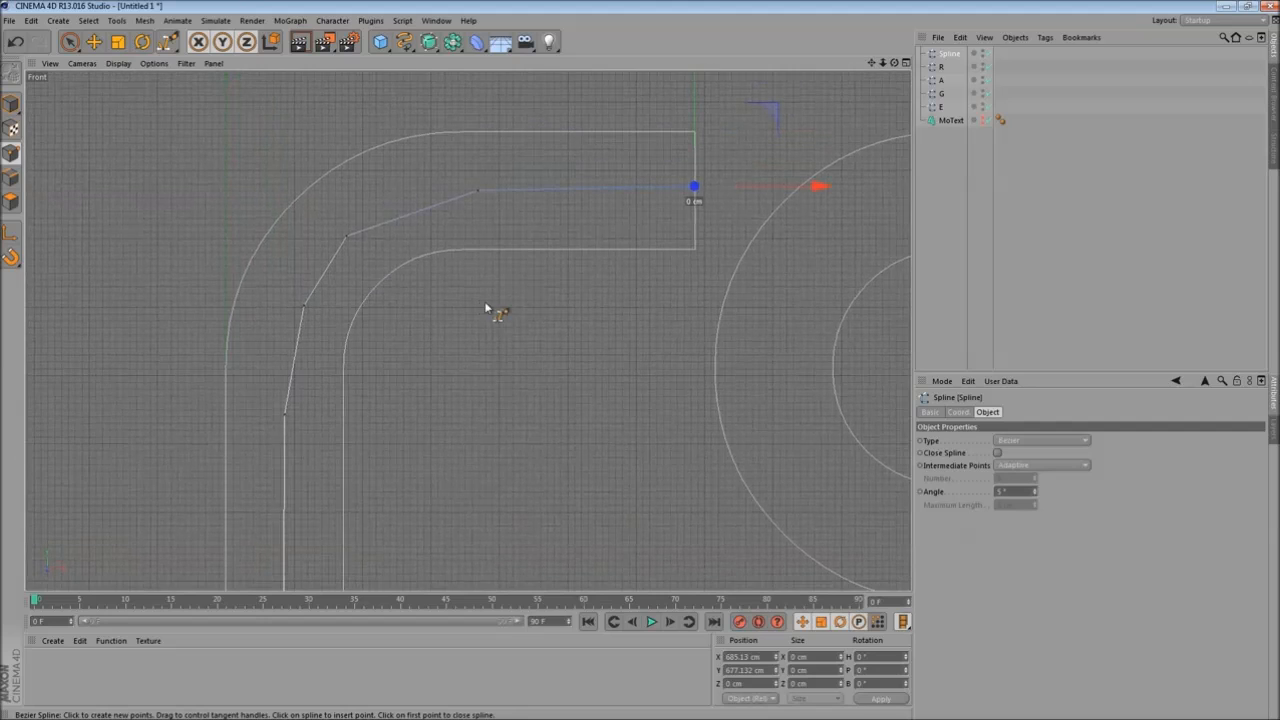
# - Set the new spline's type to B-Spline
pyautogui.keyDown('alt'); pyautogui.moveTo(535, 248); pyautogui.dragTo(487, 298, button='middle'); pyautogui.keyUp('alt')
pyautogui.scroll(2, 498, 308)
pyautogui.scroll(-2, 496, 304)
pyautogui.scroll(3, 489, 304)
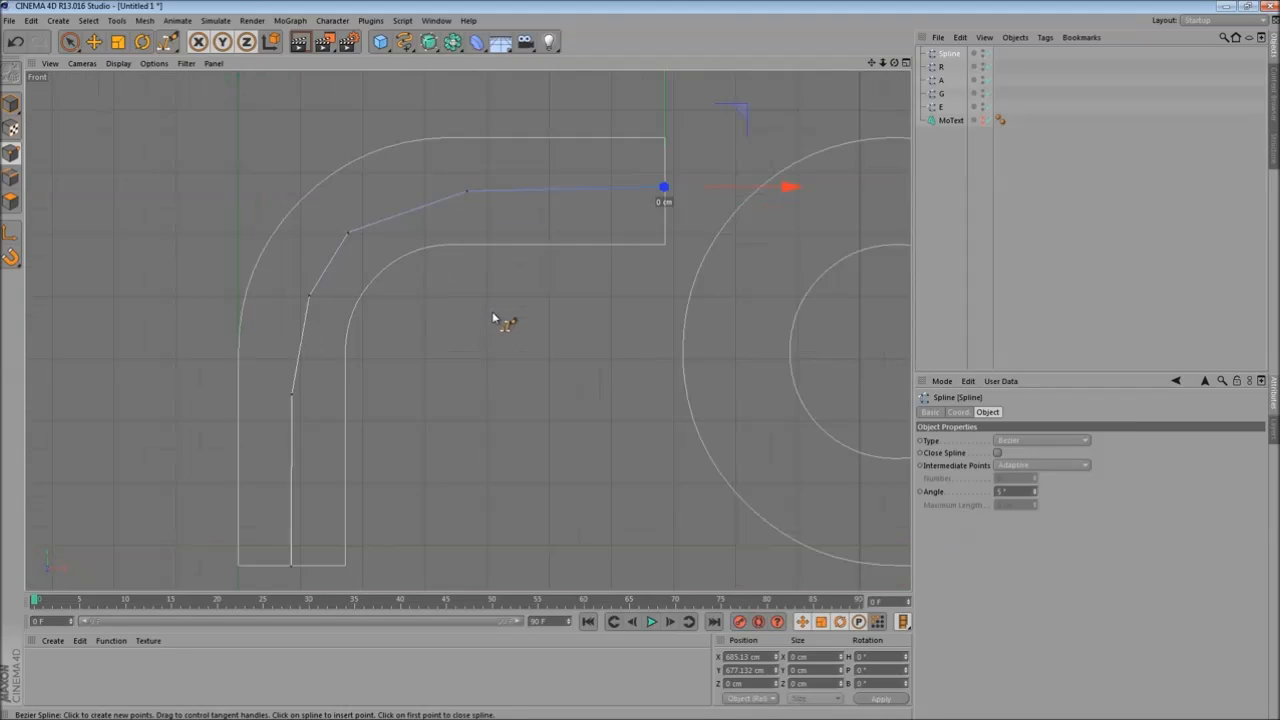
pyautogui.click(1039, 441)
pyautogui.click(1013, 494)
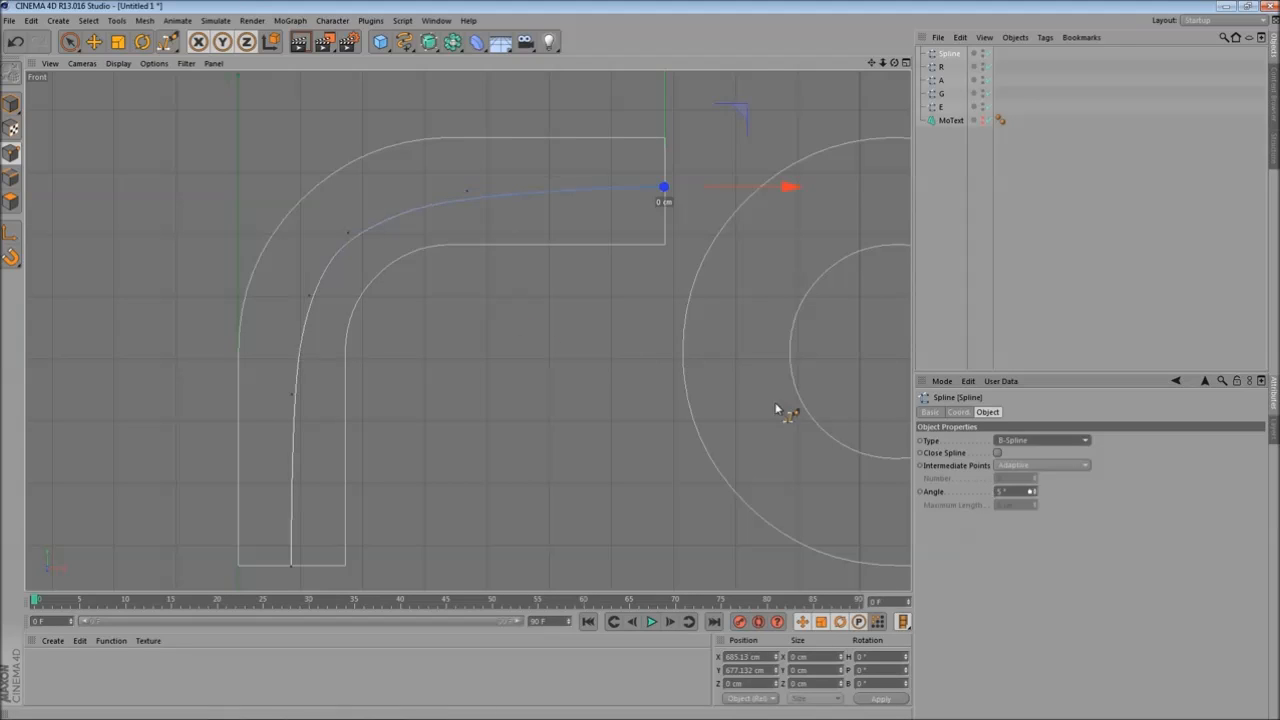
# - Move the spline's points so the path follows the centre of the R's curved stroke
pyautogui.keyDown('alt'); pyautogui.moveTo(461, 286); pyautogui.dragTo(486, 277, button='middle'); pyautogui.keyUp('alt')
pyautogui.click(94, 41)
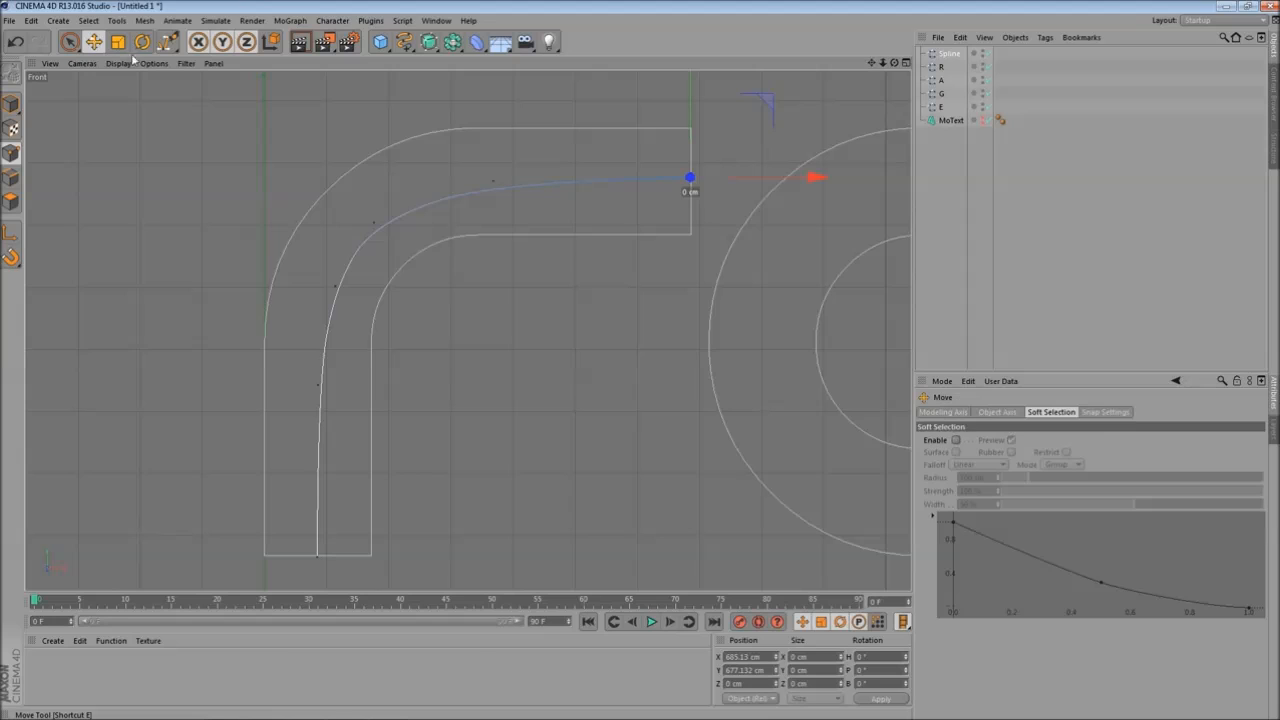
pyautogui.click(373, 223)
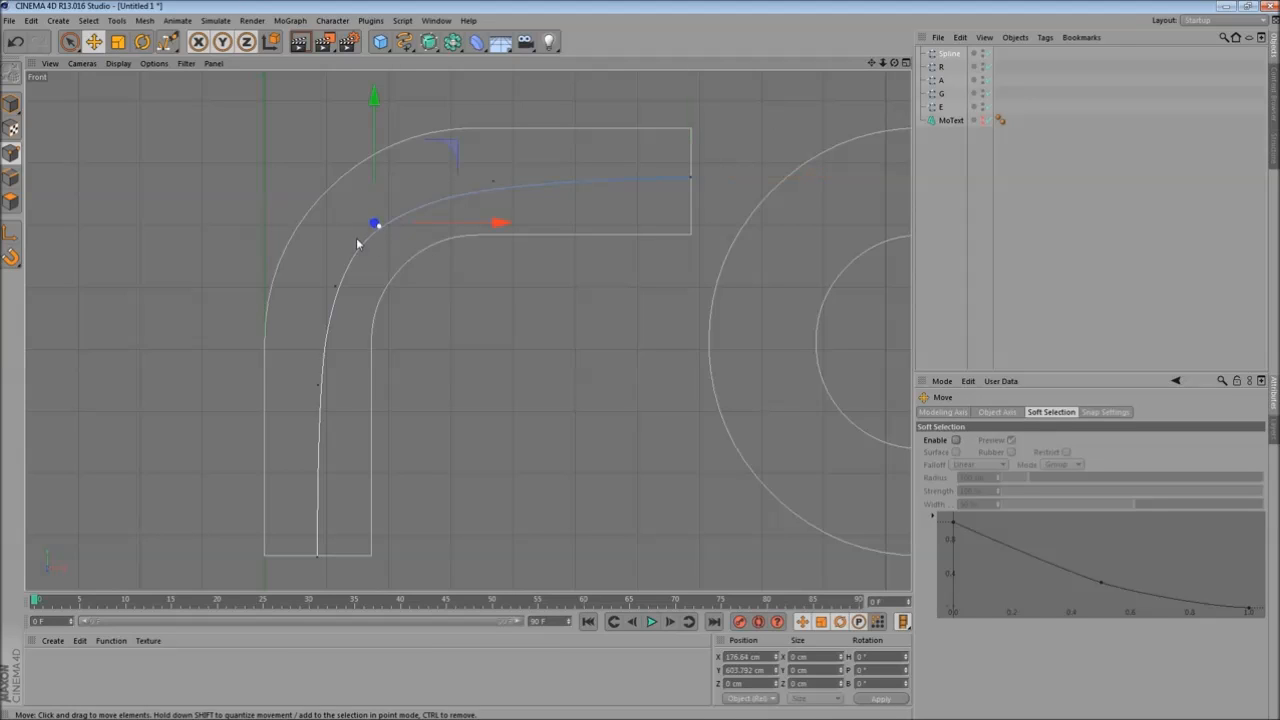
pyautogui.moveTo(370, 169); pyautogui.dragTo(375, 150)
pyautogui.click(347, 286)
pyautogui.moveTo(414, 287); pyautogui.dragTo(396, 289)
pyautogui.click(492, 205)
pyautogui.click(493, 181)
pyautogui.moveTo(493, 137)
pyautogui.mouseDown()
pyautogui.moveTo(499, 120)
pyautogui.moveTo(505, 131)
pyautogui.mouseUp()
pyautogui.moveTo(610, 177); pyautogui.dragTo(628, 177)
pyautogui.moveTo(523, 120)
pyautogui.mouseDown()
pyautogui.moveTo(515, 110)
pyautogui.moveTo(517, 121)
pyautogui.mouseUp()
pyautogui.moveTo(589, 176); pyautogui.dragTo(531, 172)
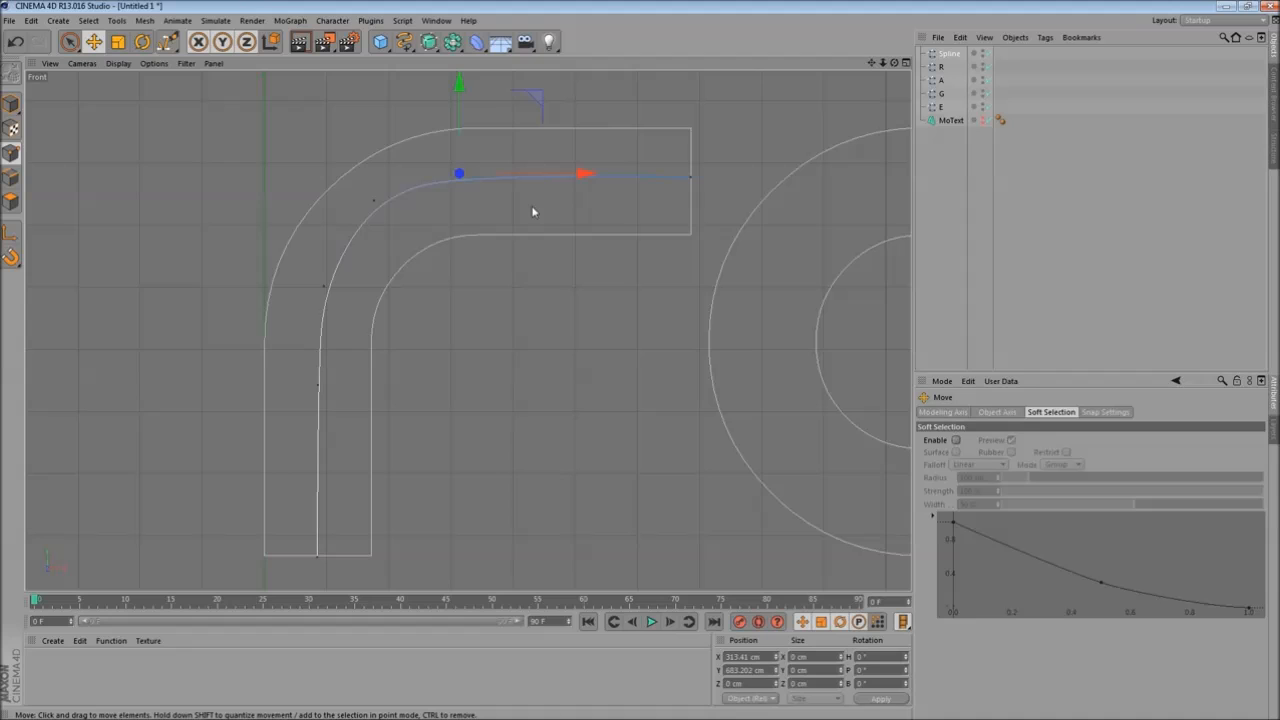
# - Insert an extra point on the spline's horizontal arm with Create Point
pyautogui.rightClick(533, 280)
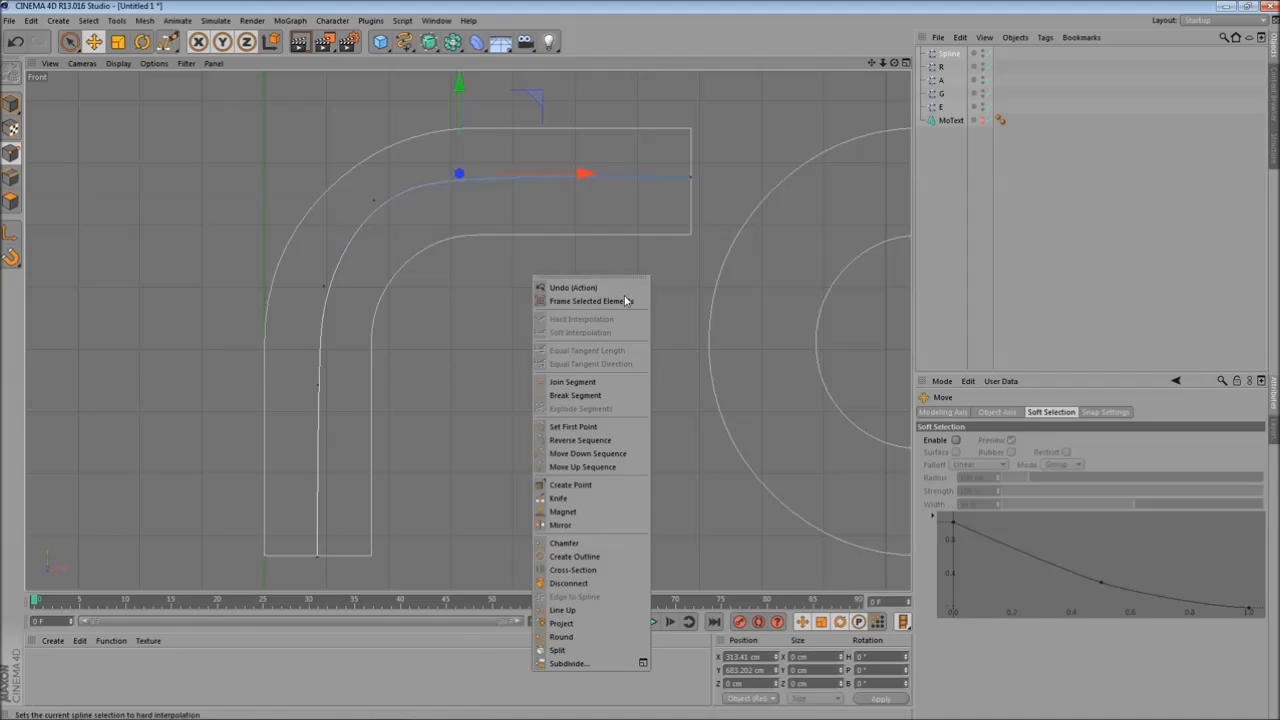
pyautogui.click(570, 485)
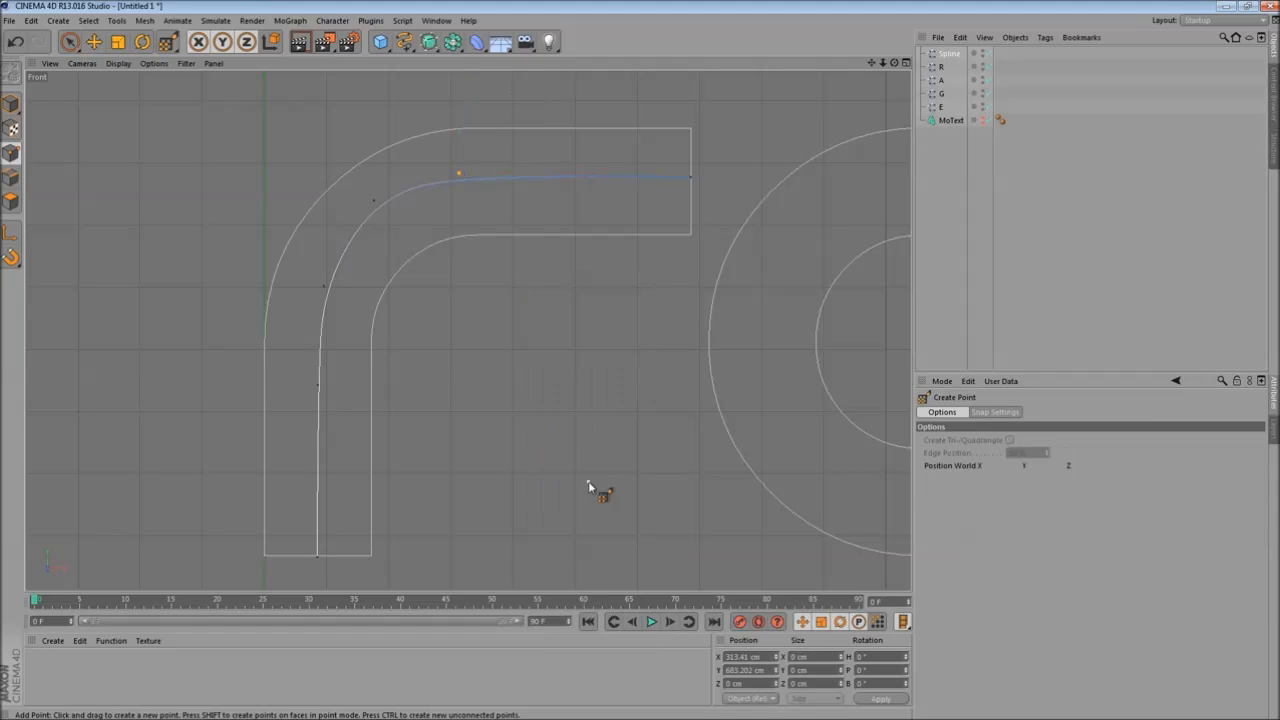
pyautogui.click(553, 179)
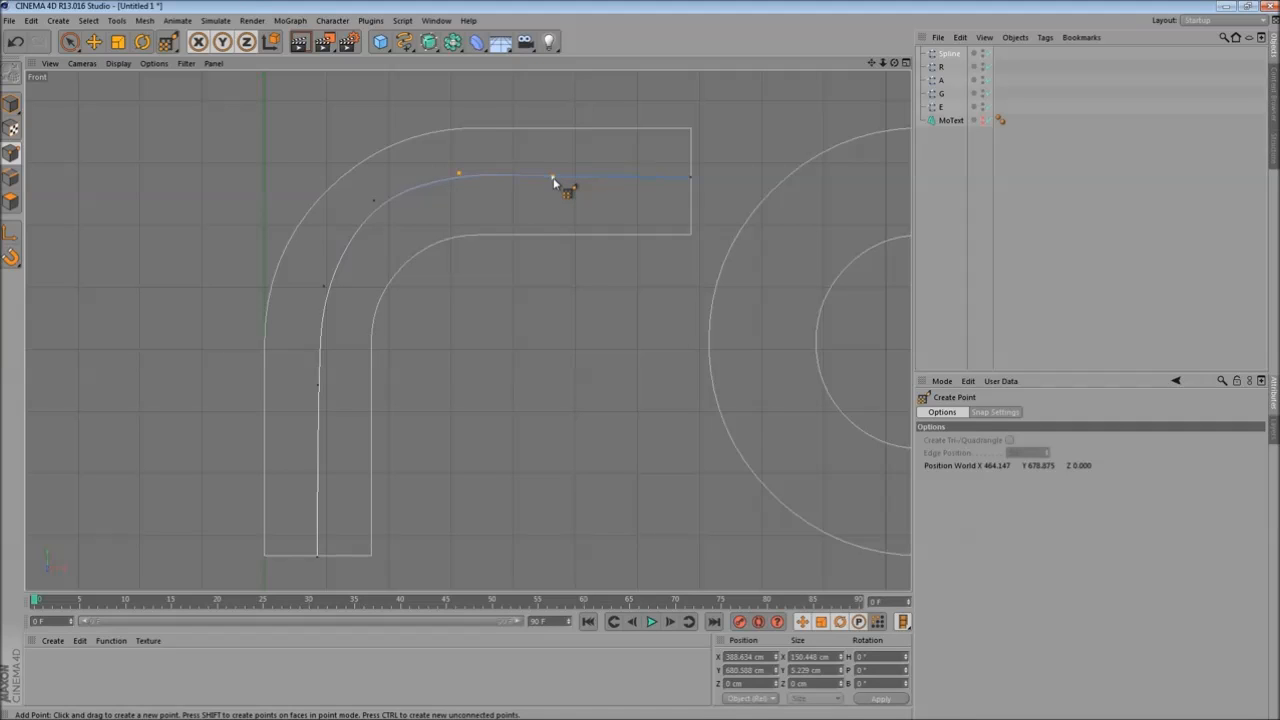
# - Reposition the spline points to keep the path centred along the R's curve and arm
pyautogui.click(93, 41)
pyautogui.click(440, 296)
pyautogui.click(458, 177)
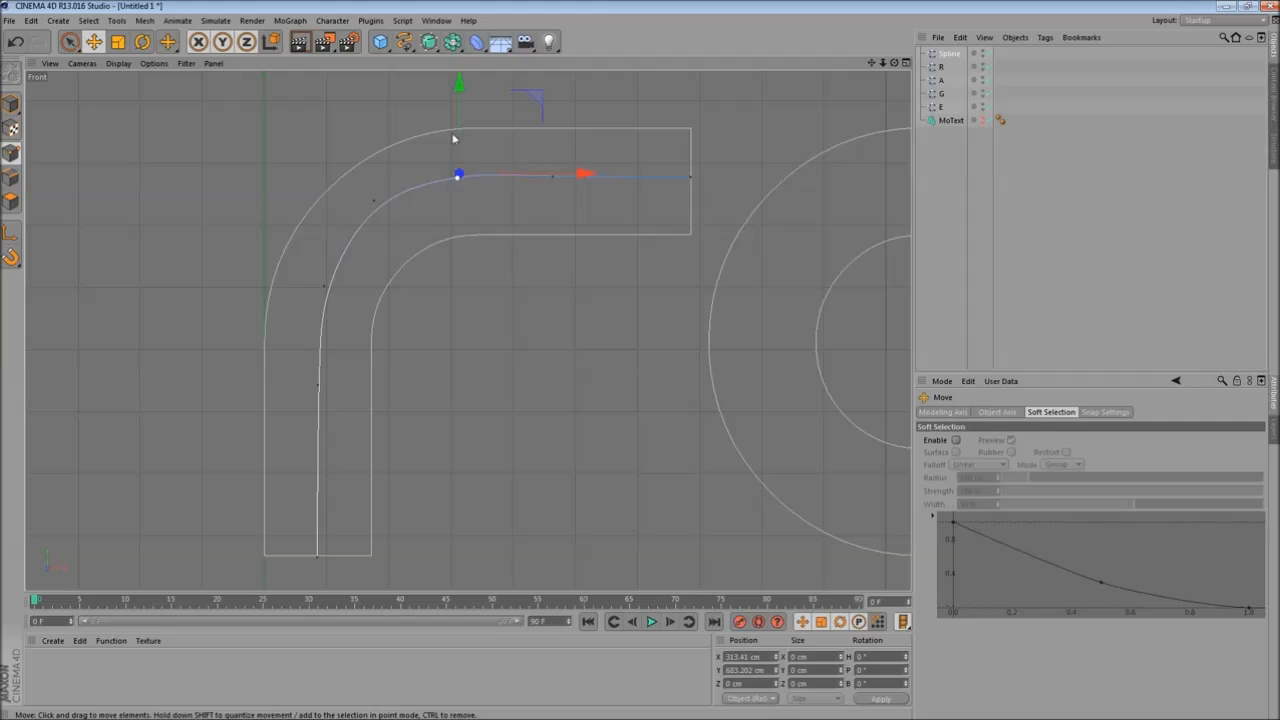
pyautogui.moveTo(458, 129); pyautogui.dragTo(461, 133)
pyautogui.click(545, 203)
pyautogui.click(458, 178)
pyautogui.moveTo(534, 180); pyautogui.dragTo(505, 188)
pyautogui.click(369, 204)
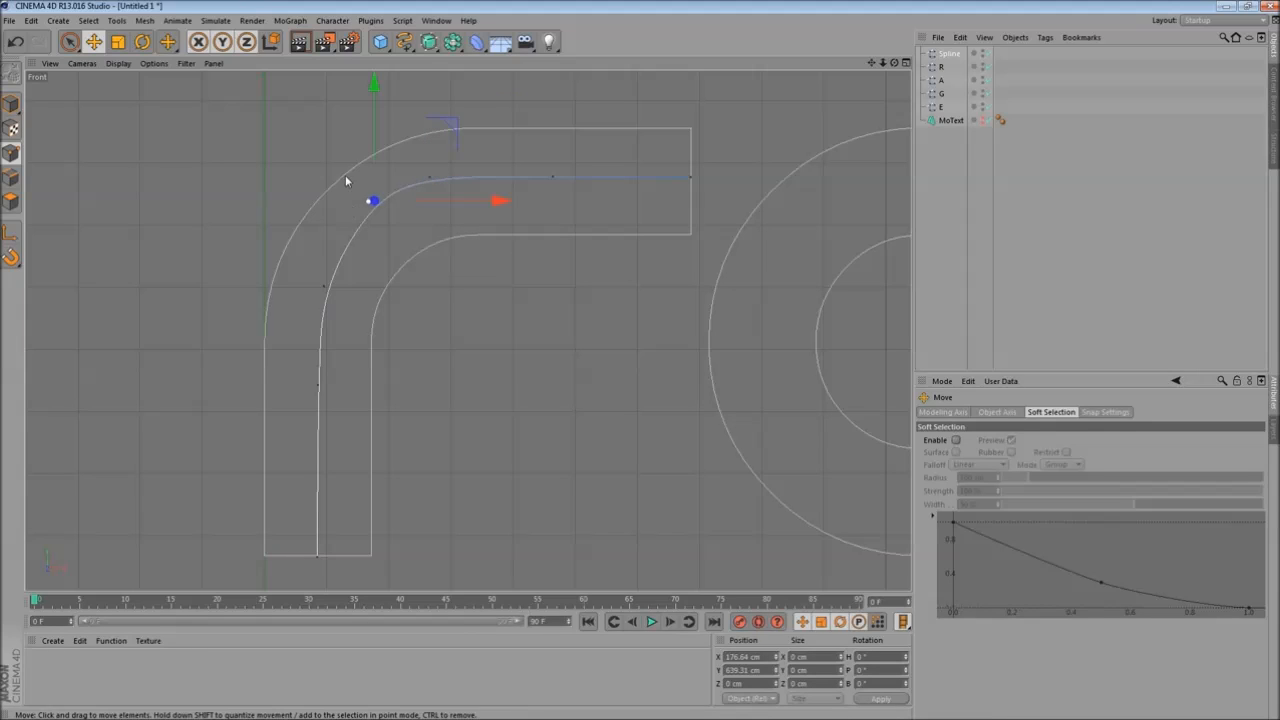
pyautogui.moveTo(374, 157); pyautogui.dragTo(374, 175)
pyautogui.moveTo(450, 219); pyautogui.dragTo(438, 226)
pyautogui.click(516, 331)
pyautogui.click(690, 179)
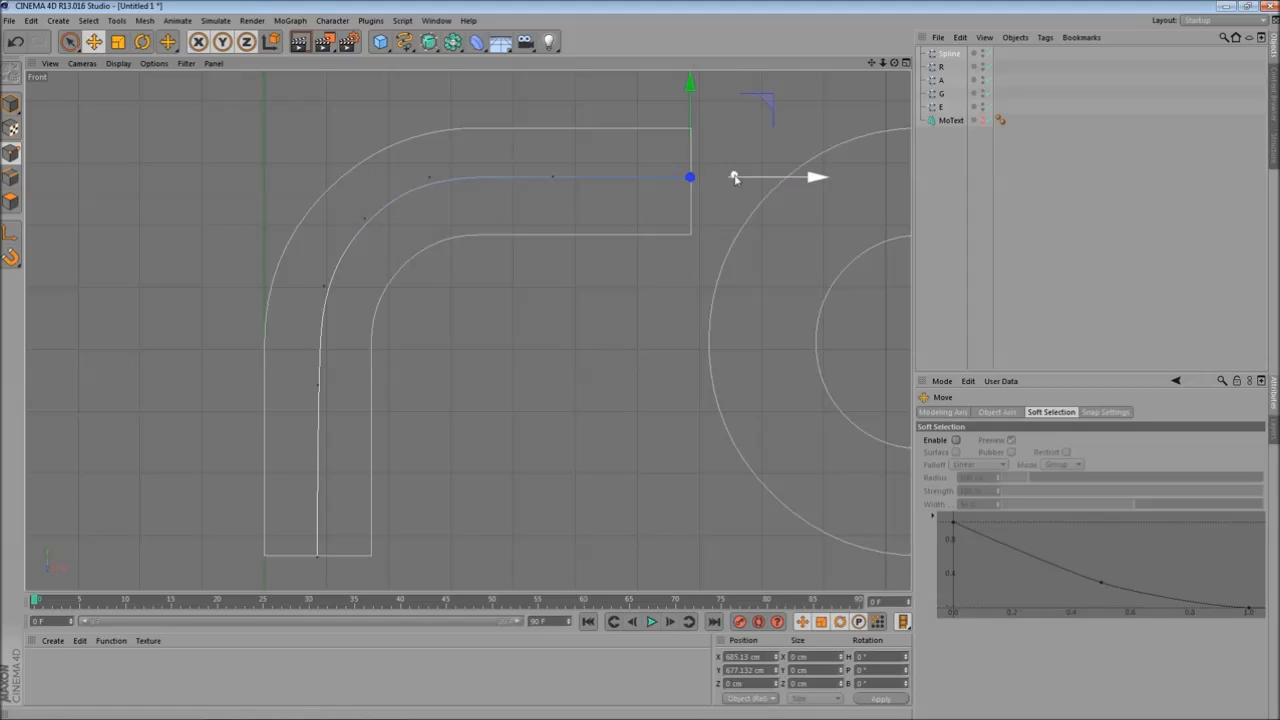
pyautogui.moveTo(690, 95); pyautogui.dragTo(687, 142)
pyautogui.click(443, 391)
pyautogui.click(324, 285)
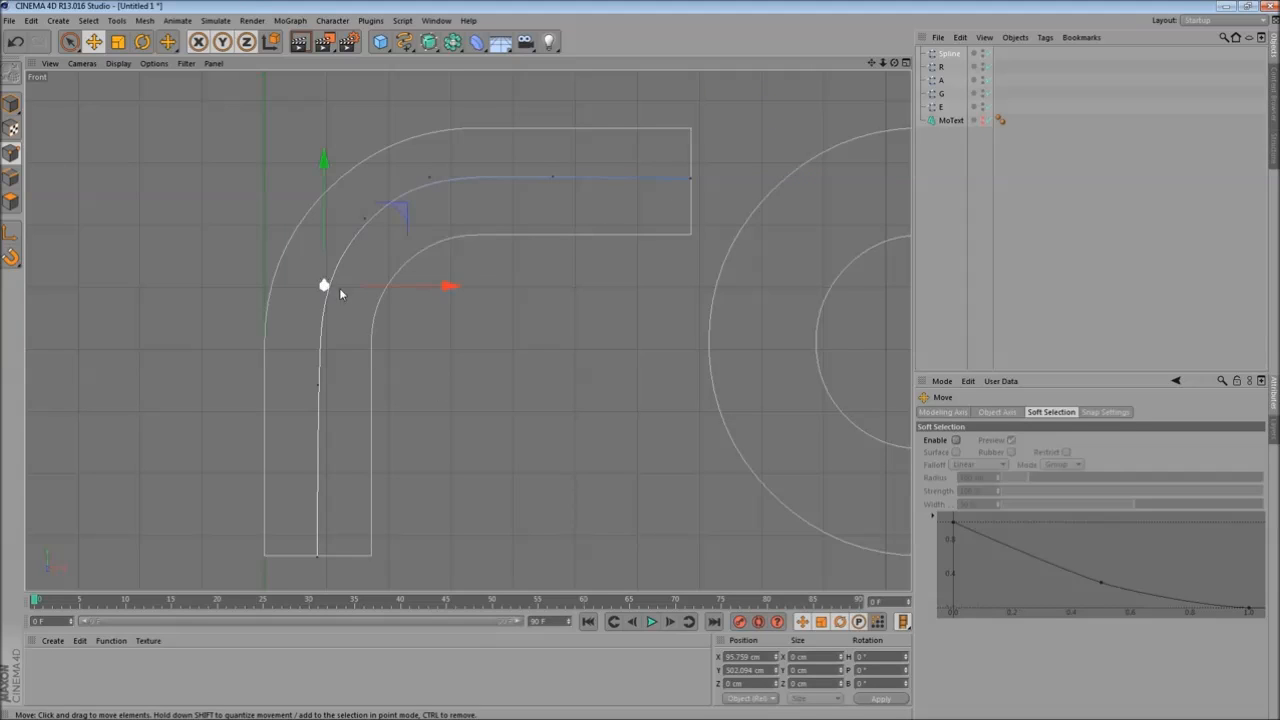
pyautogui.click(466, 340)
pyautogui.click(690, 177)
# - Add a Sweep NURBS object and a Spline Wrap deformer to the scene
pyautogui.middleClick(528, 337)
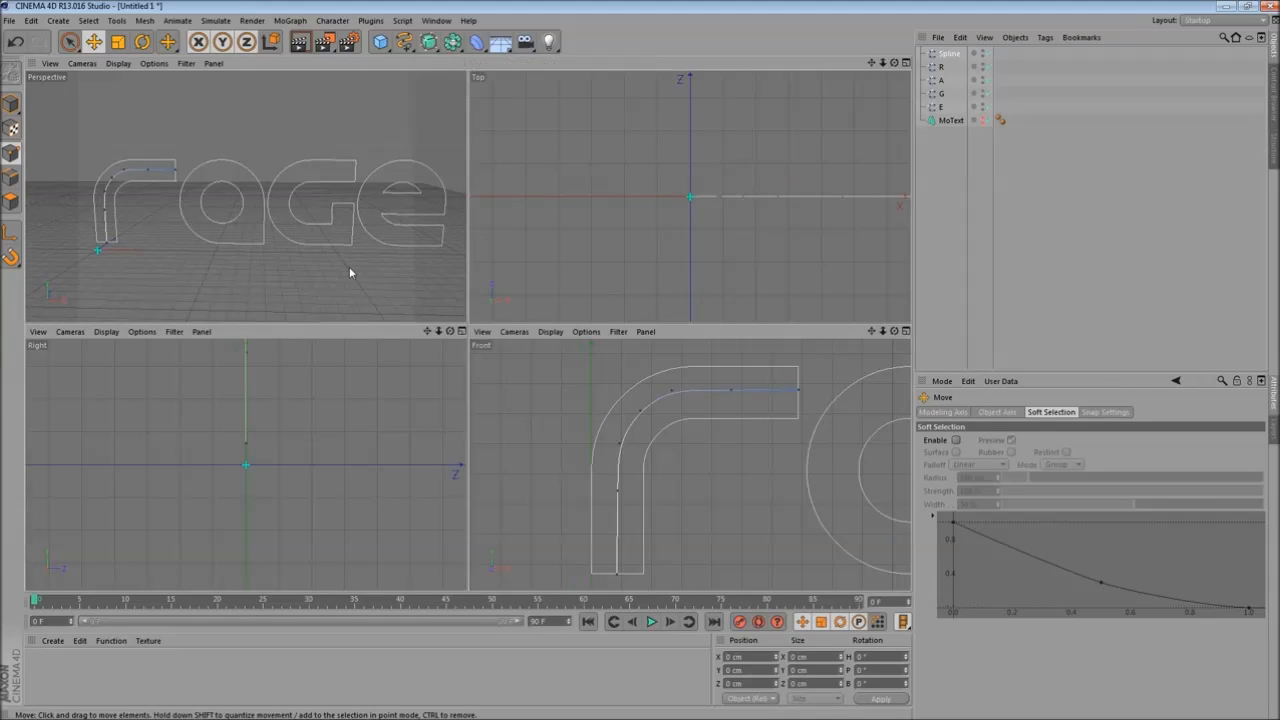
pyautogui.middleClick(349, 266)
pyautogui.scroll(-4, 362, 296)
pyautogui.moveTo(411, 300)
pyautogui.keyDown('alt'); pyautogui.mouseDown()
pyautogui.moveTo(388, 345)
pyautogui.moveTo(417, 318)
pyautogui.mouseUp(); pyautogui.keyUp('alt')
pyautogui.scroll(3, 417, 318)
pyautogui.keyDown('alt'); pyautogui.moveTo(370, 236); pyautogui.dragTo(409, 295, button='middle'); pyautogui.keyUp('alt')
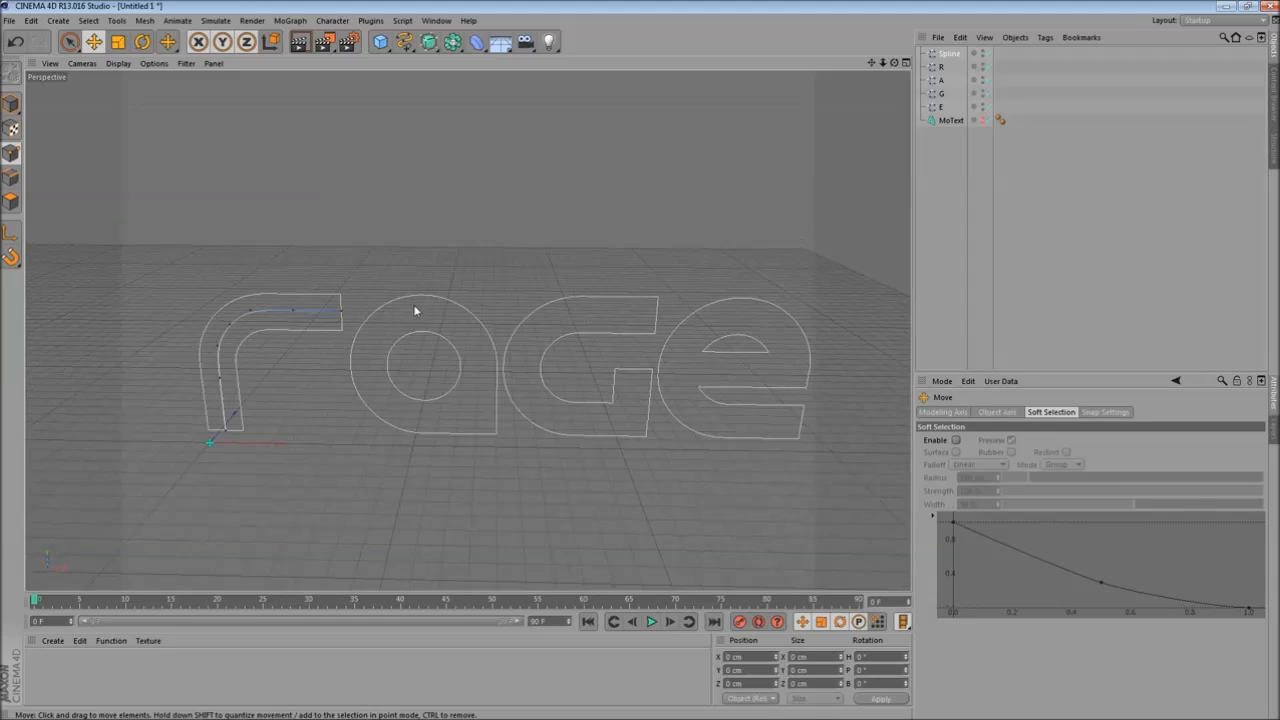
pyautogui.click(424, 43)
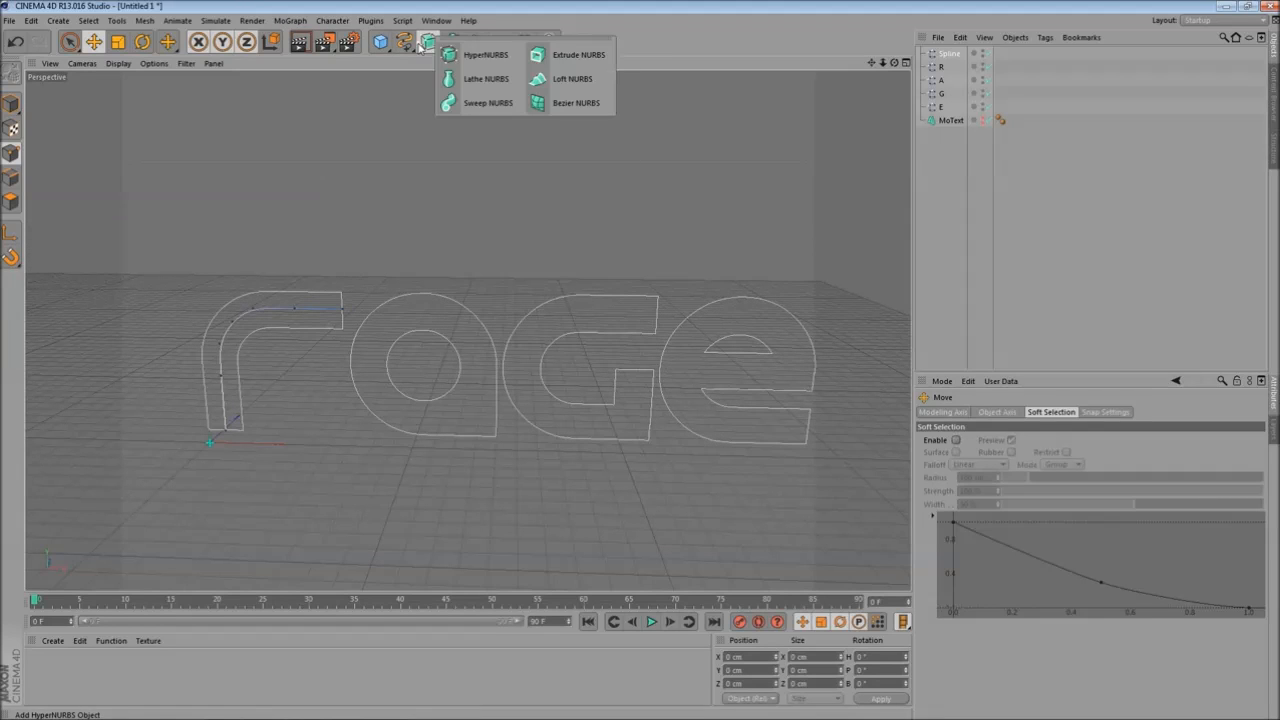
pyautogui.click(480, 103)
pyautogui.click(476, 42)
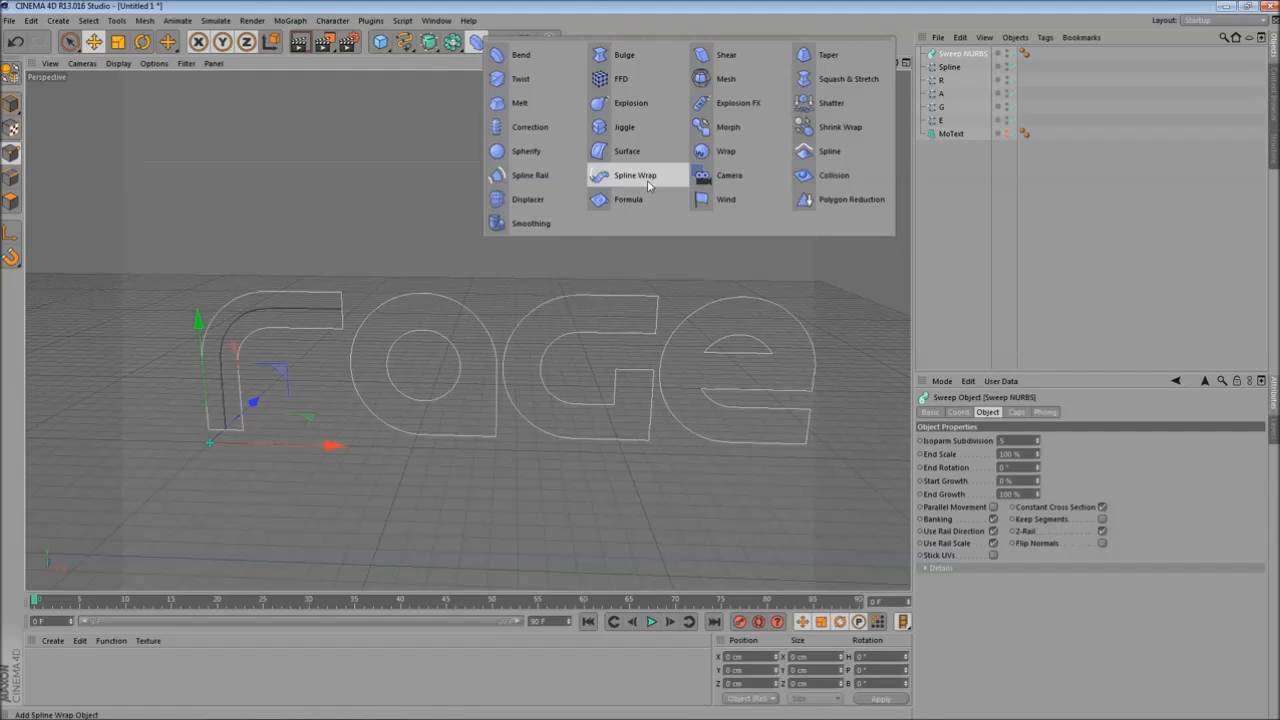
pyautogui.click(650, 177)
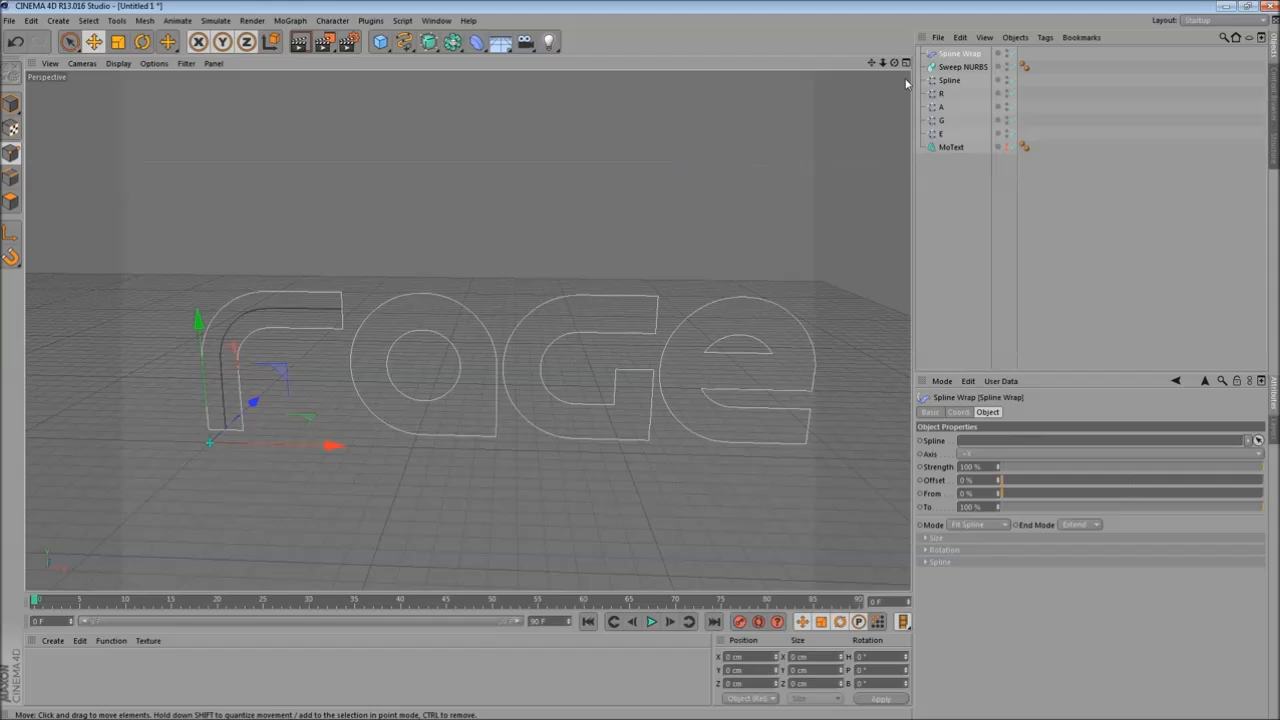
# - Add a MoGraph Cloner object
pyautogui.click(291, 21)
pyautogui.click(312, 122)
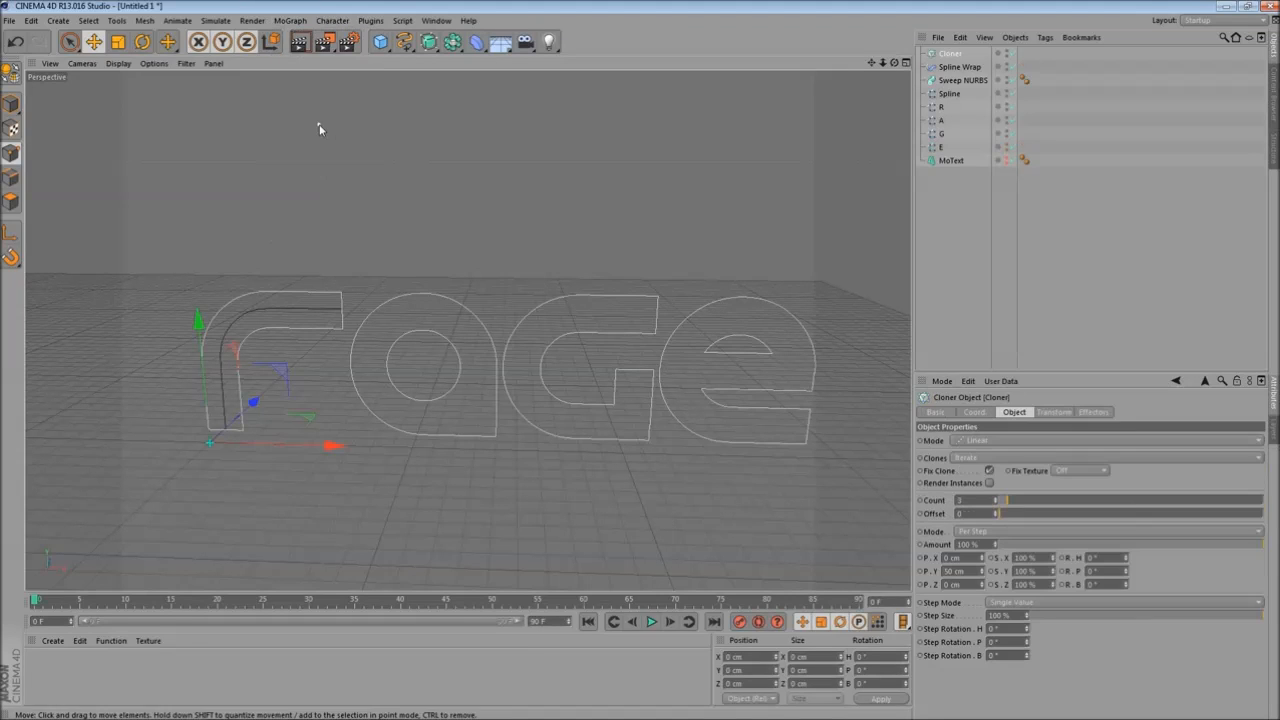
pyautogui.keyDown('alt'); pyautogui.moveTo(266, 338); pyautogui.dragTo(307, 352); pyautogui.keyUp('alt')
pyautogui.keyDown('alt'); pyautogui.moveTo(307, 352); pyautogui.dragTo(454, 337, button='middle'); pyautogui.keyUp('alt')
pyautogui.scroll(5, 450, 336)
pyautogui.keyDown('alt'); pyautogui.moveTo(447, 336); pyautogui.dragTo(438, 364); pyautogui.keyUp('alt')
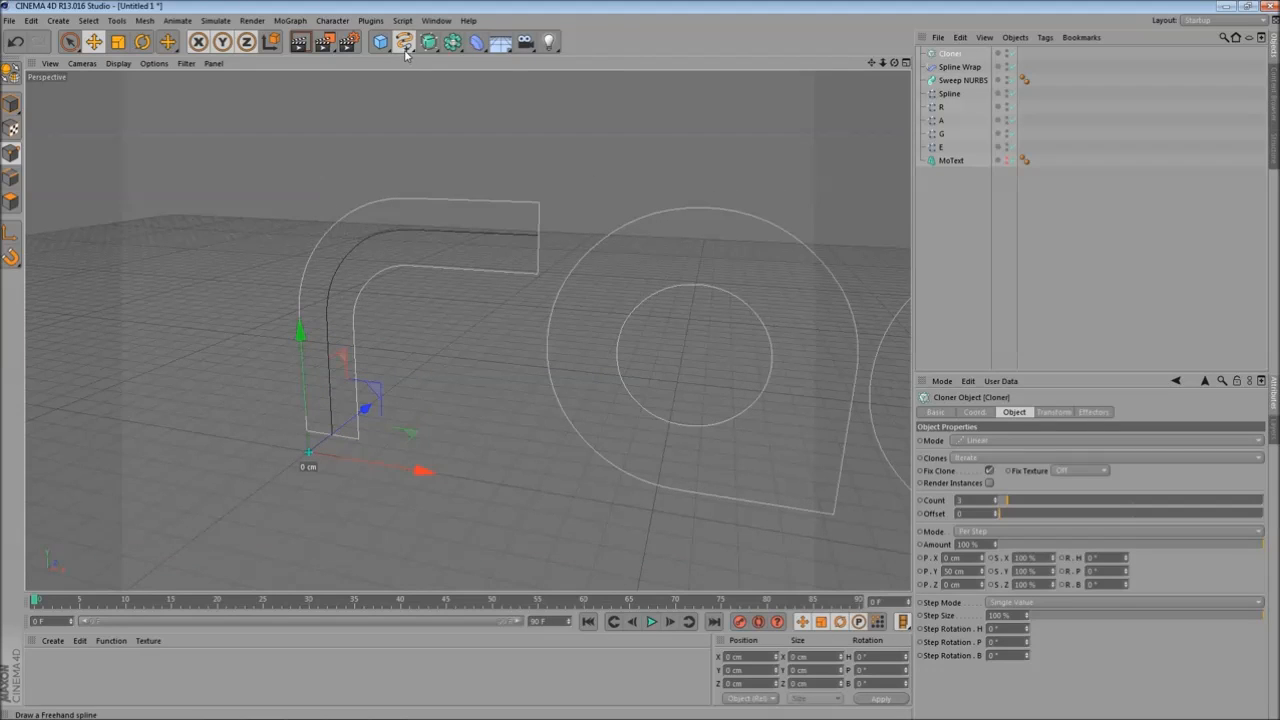
# - Add a Rectangle spline and set it to 130 cm wide and 300 cm high
pyautogui.click(404, 49)
pyautogui.click(524, 130)
pyautogui.scroll(3, 330, 364)
pyautogui.keyDown('alt'); pyautogui.moveTo(330, 364); pyautogui.dragTo(407, 387); pyautogui.keyUp('alt')
pyautogui.moveTo(1036, 457); pyautogui.dragTo(1038, 459)
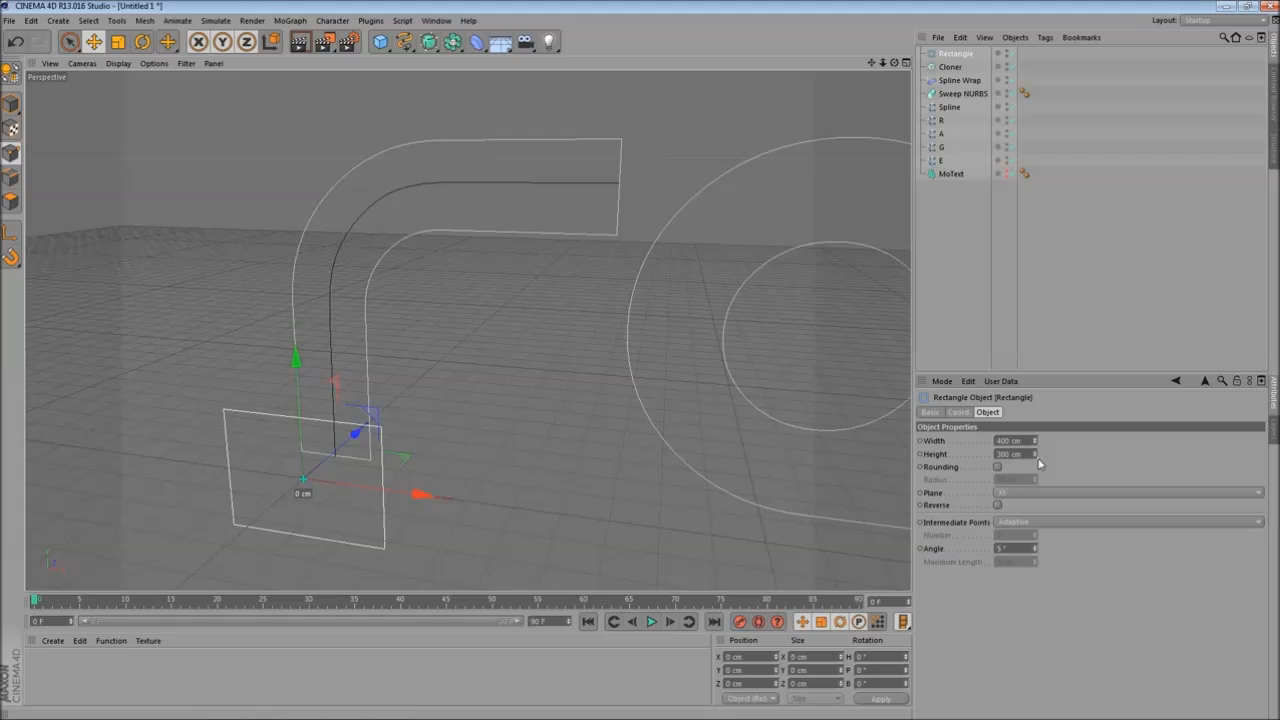
pyautogui.moveTo(1036, 447); pyautogui.dragTo(1036, 449)
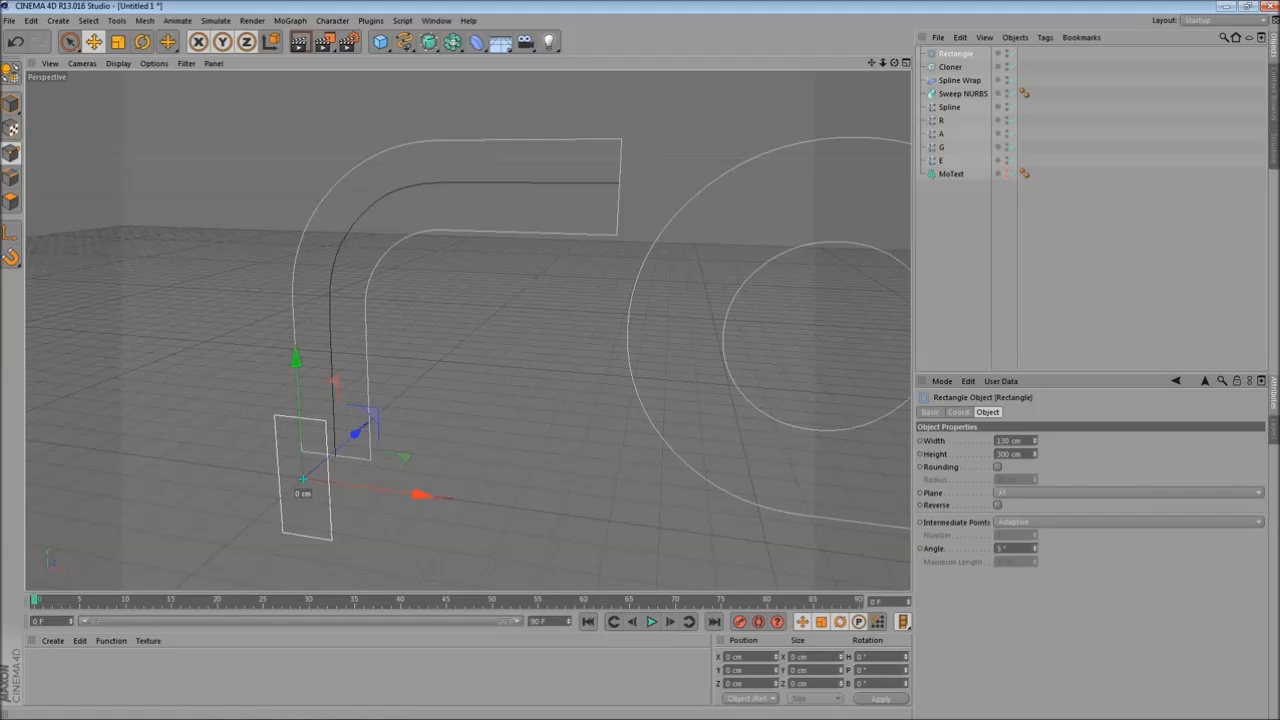
# - Rotate the rectangle to stand upright across the start of the R path
pyautogui.keyDown('alt'); pyautogui.moveTo(242, 354); pyautogui.dragTo(370, 372); pyautogui.keyUp('alt')
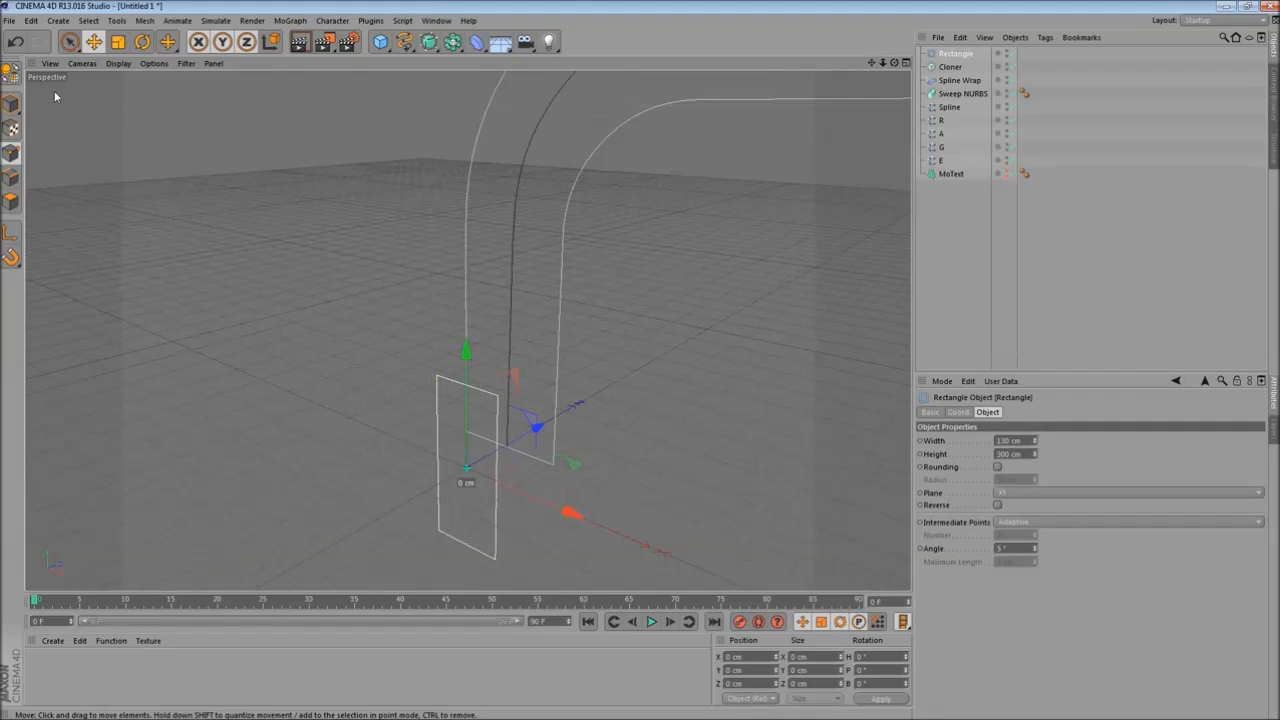
pyautogui.click(142, 41)
pyautogui.keyDown('alt'); pyautogui.moveTo(250, 163); pyautogui.dragTo(332, 314); pyautogui.keyUp('alt')
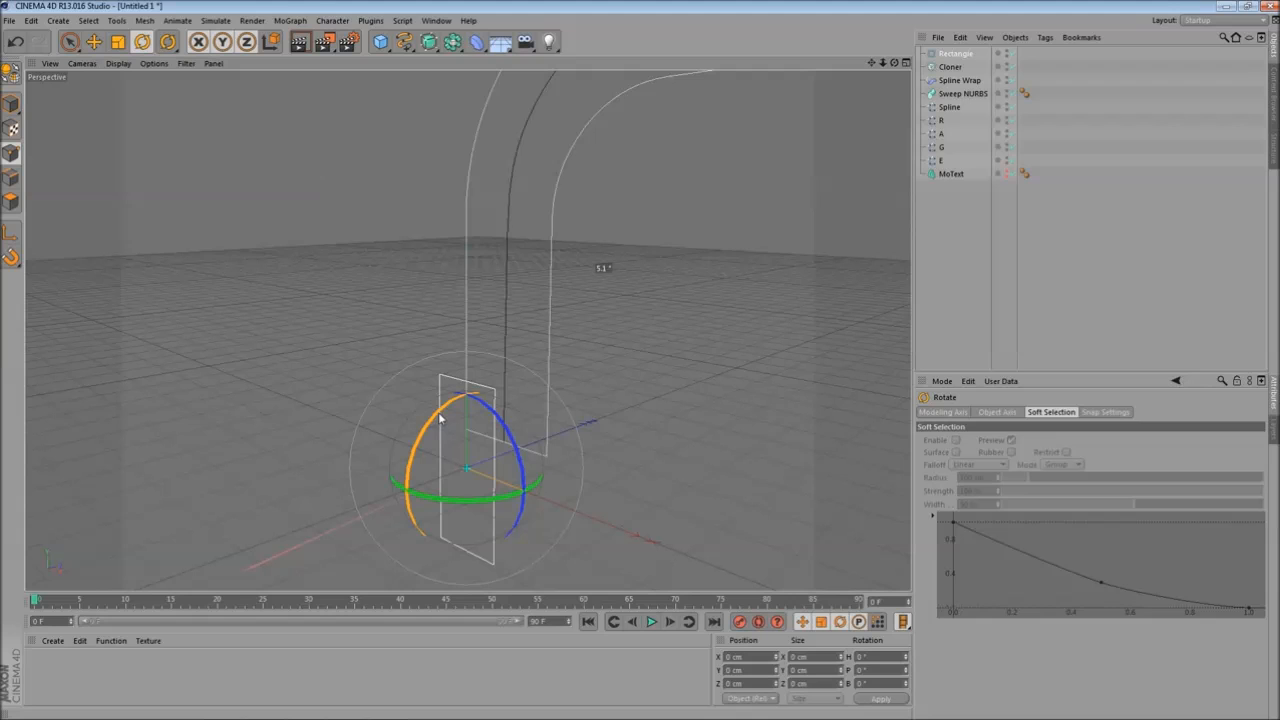
pyautogui.moveTo(439, 418); pyautogui.dragTo(513, 529)
pyautogui.keyDown('alt'); pyautogui.moveTo(580, 405); pyautogui.dragTo(685, 432); pyautogui.keyUp('alt')
pyautogui.keyDown('alt'); pyautogui.moveTo(560, 418); pyautogui.dragTo(482, 396, button='middle'); pyautogui.keyUp('alt')
pyautogui.keyDown('alt'); pyautogui.moveTo(482, 397); pyautogui.dragTo(415, 328); pyautogui.keyUp('alt')
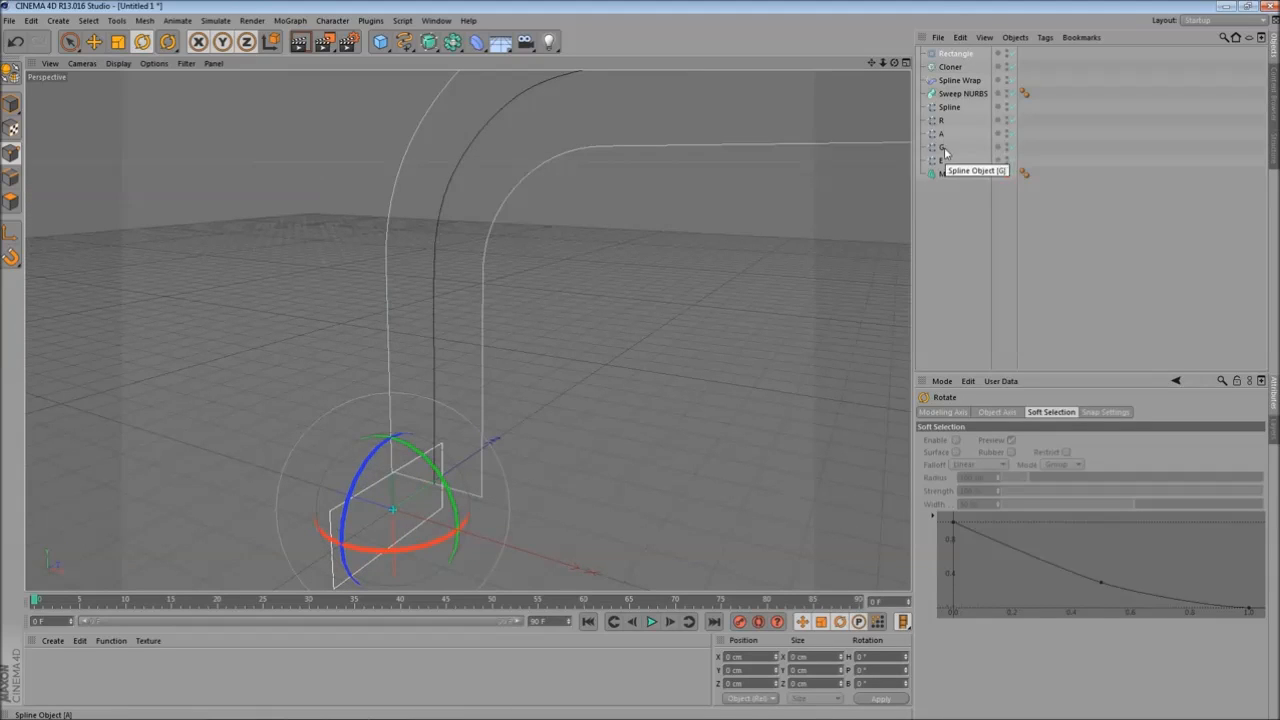
# - Duplicate the rectangle and make the copy editable
pyautogui.moveTo(966, 55)
pyautogui.keyDown('ctrl'); pyautogui.mouseDown()
pyautogui.moveTo(985, 56)
pyautogui.moveTo(970, 55)
pyautogui.mouseUp(); pyautogui.keyUp('ctrl')
pyautogui.press('c')
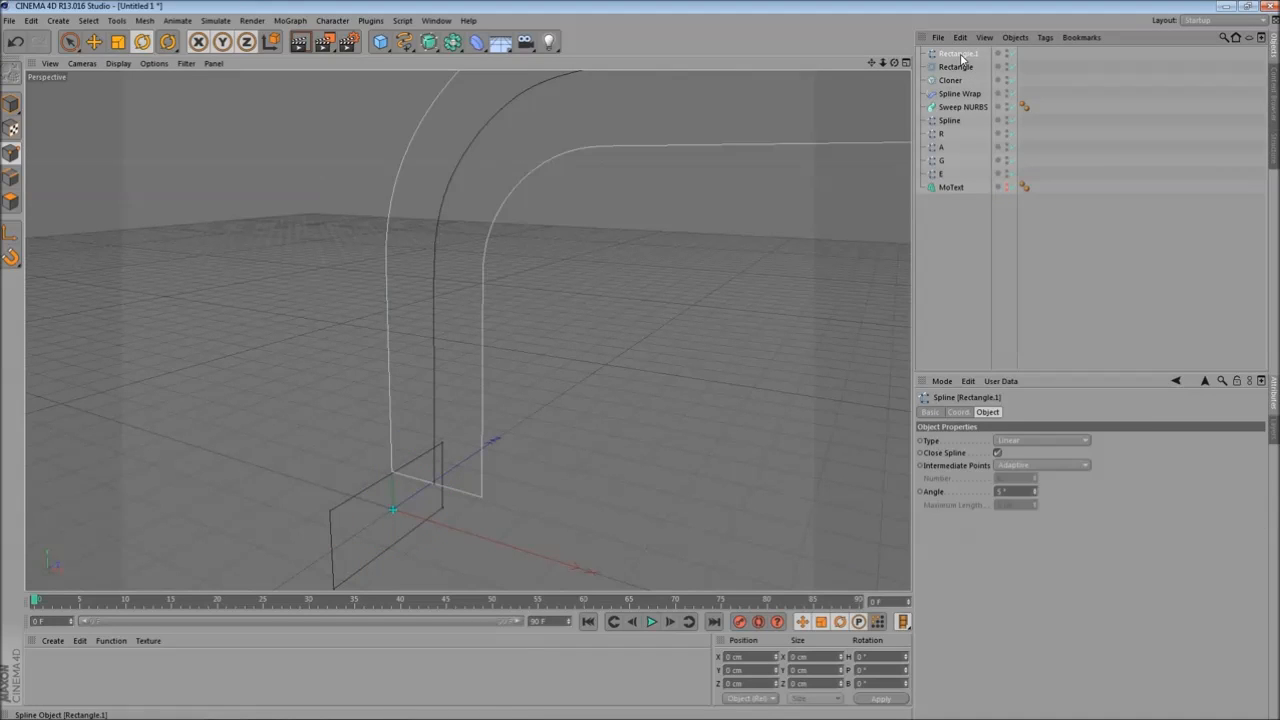
# - Place both rectangles inside the Sweep NURBS to sweep the profile along the copied rectangle
pyautogui.keyDown('alt'); pyautogui.moveTo(632, 290); pyautogui.dragTo(566, 292); pyautogui.keyUp('alt')
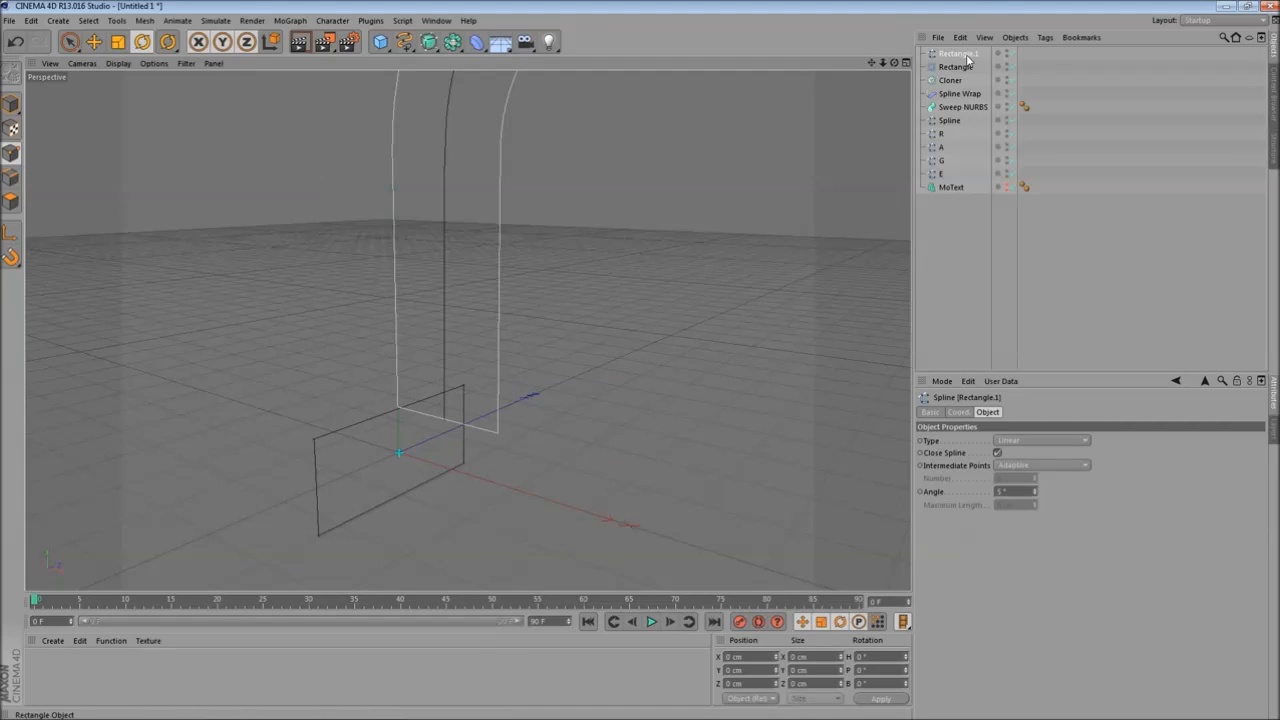
pyautogui.moveTo(970, 110); pyautogui.dragTo(968, 110)
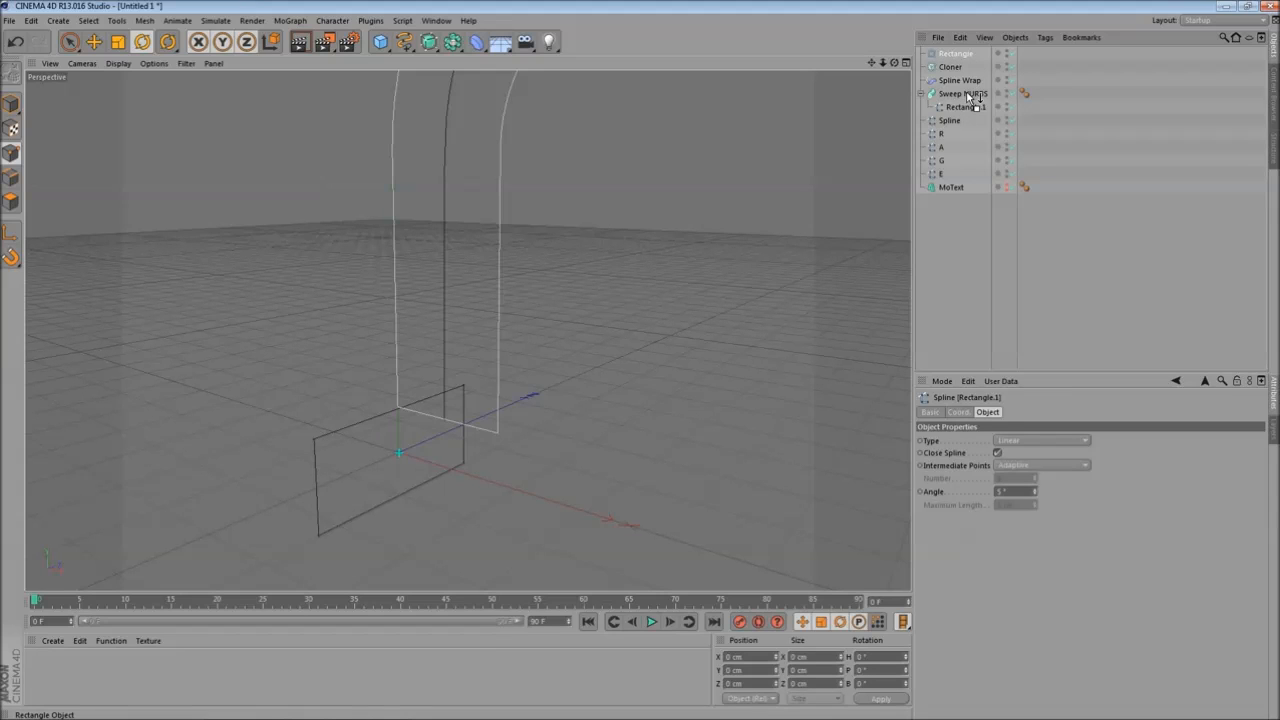
pyautogui.moveTo(968, 96); pyautogui.dragTo(968, 94)
pyautogui.click(969, 83)
pyautogui.keyDown('alt'); pyautogui.moveTo(466, 309); pyautogui.dragTo(631, 285); pyautogui.keyUp('alt')
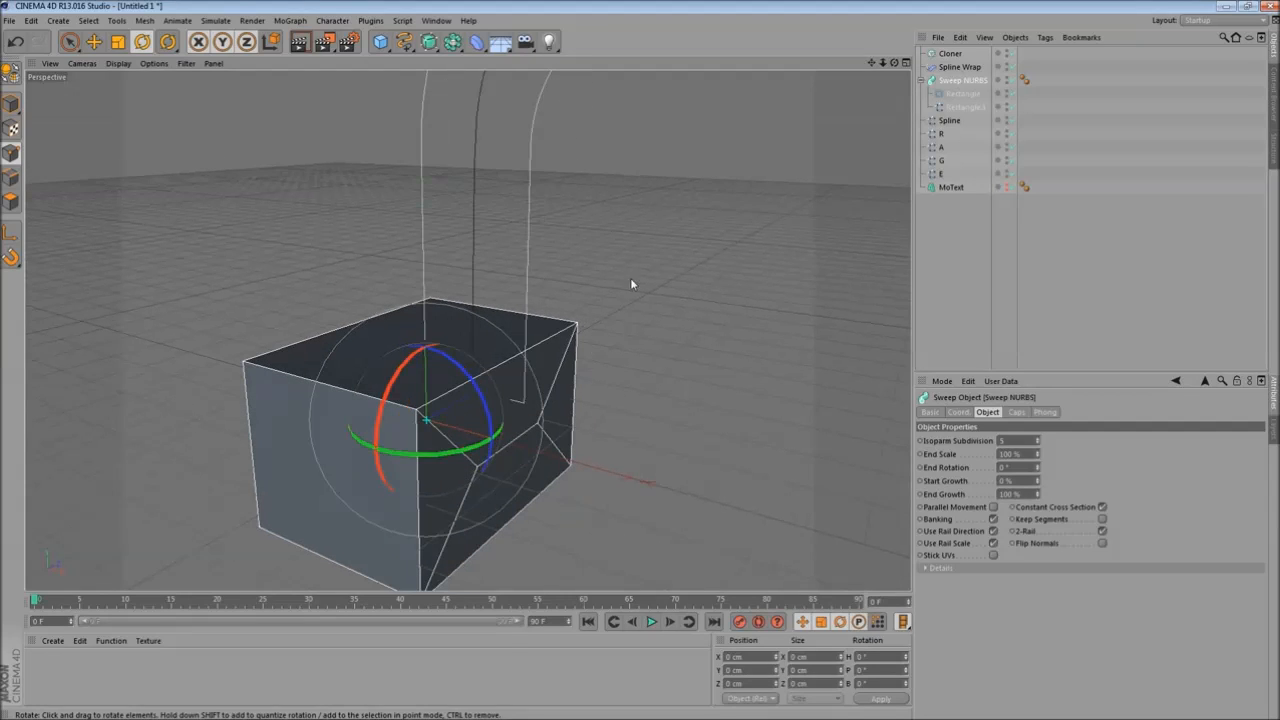
# - Set the profile rectangle's height to 90 cm
pyautogui.click(978, 108)
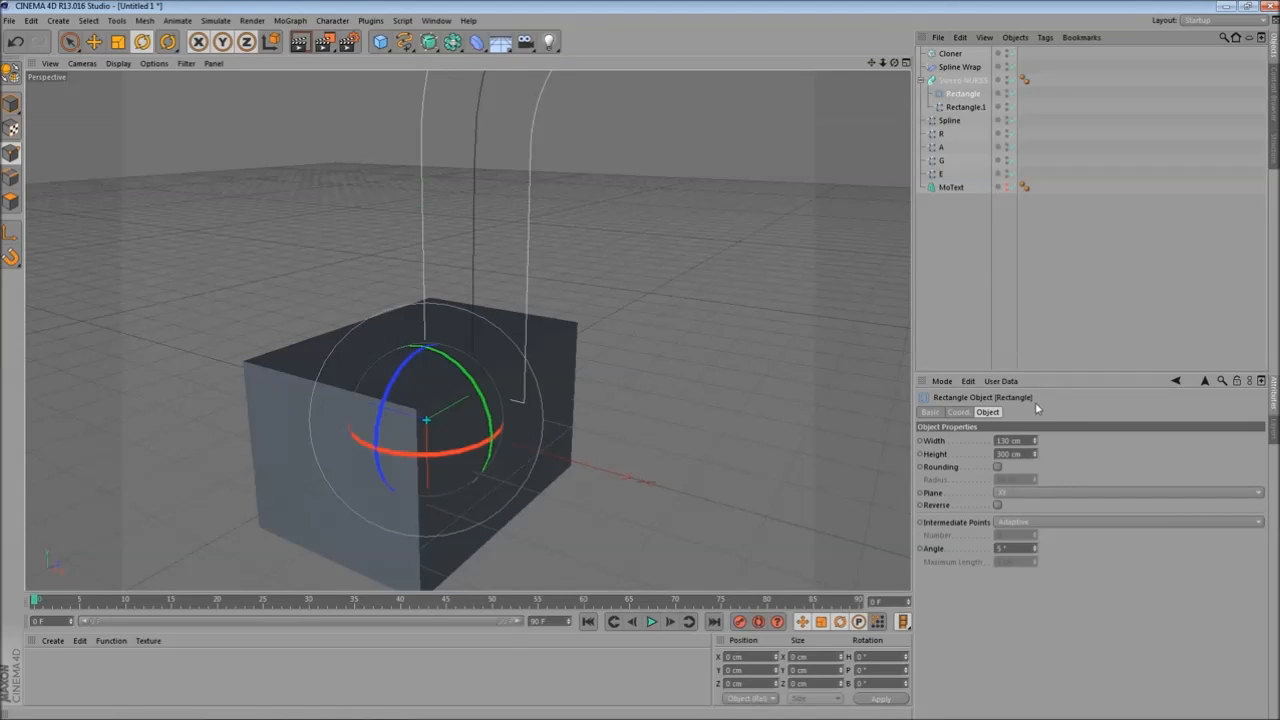
pyautogui.moveTo(1036, 456); pyautogui.dragTo(960, 458)
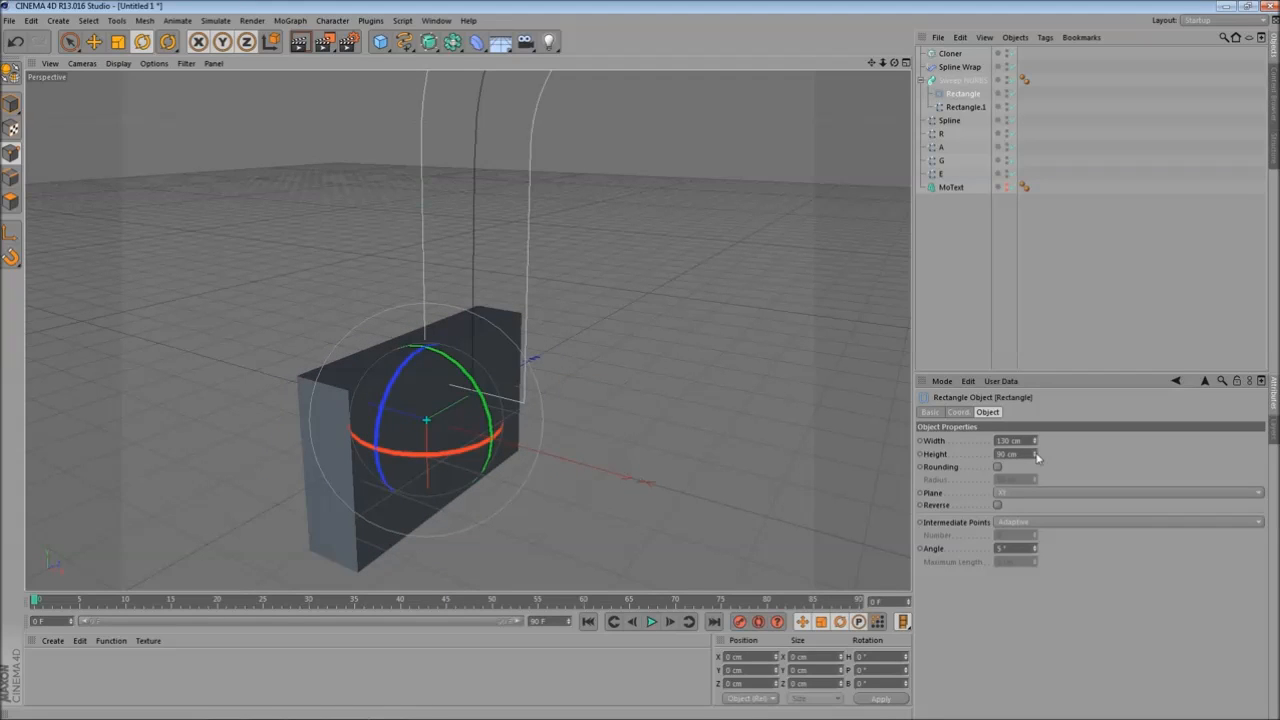
pyautogui.keyDown('alt'); pyautogui.moveTo(337, 200); pyautogui.dragTo(440, 212); pyautogui.keyUp('alt')
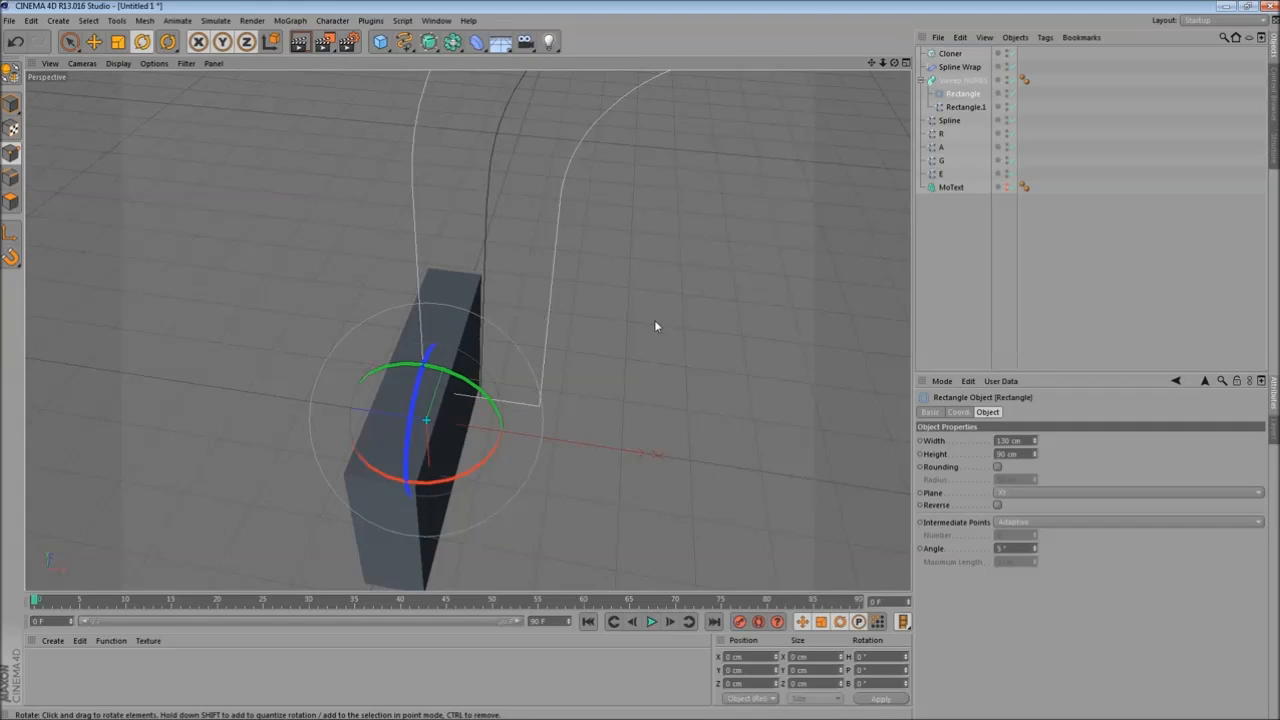
# - Reduce the profile rectangle's width to 16 cm
pyautogui.moveTo(1036, 440); pyautogui.dragTo(995, 441)
pyautogui.keyDown('alt'); pyautogui.moveTo(760, 403); pyautogui.dragTo(918, 366); pyautogui.keyUp('alt')
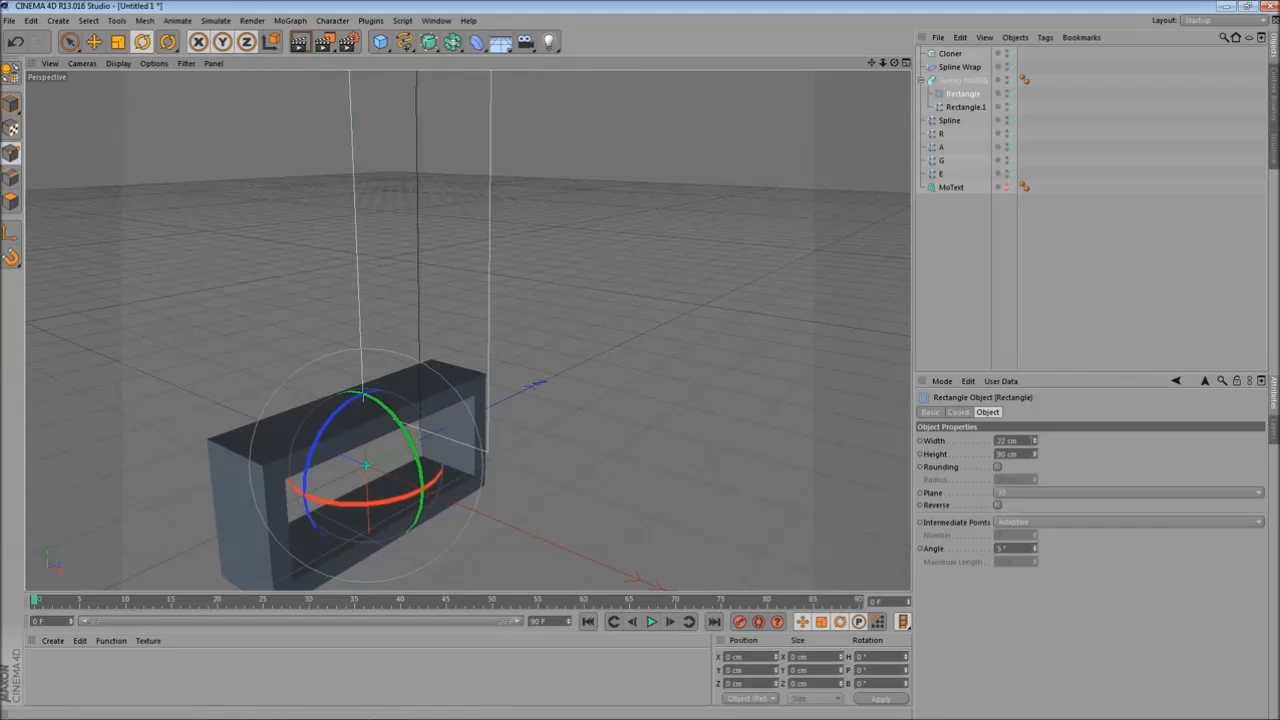
pyautogui.click(1036, 444)
pyautogui.click(1036, 445)
pyautogui.click(1036, 445)
pyautogui.click(1036, 445)
pyautogui.click(1036, 445)
pyautogui.keyDown('alt'); pyautogui.moveTo(371, 419); pyautogui.dragTo(451, 380); pyautogui.keyUp('alt')
pyautogui.keyDown('alt'); pyautogui.moveTo(592, 296); pyautogui.dragTo(679, 288); pyautogui.keyUp('alt')
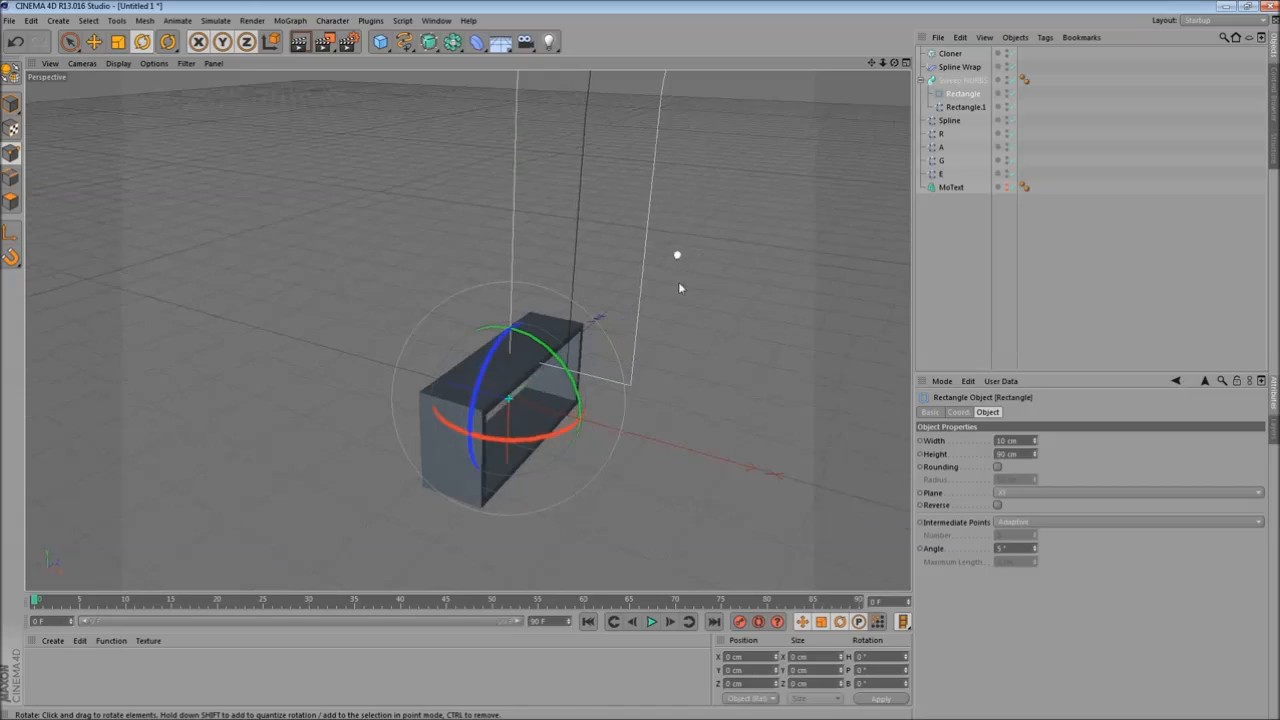
# - Put the Sweep NURBS inside the Cloner
pyautogui.click(952, 80)
pyautogui.moveTo(954, 88); pyautogui.dragTo(952, 55)
pyautogui.click(951, 55)
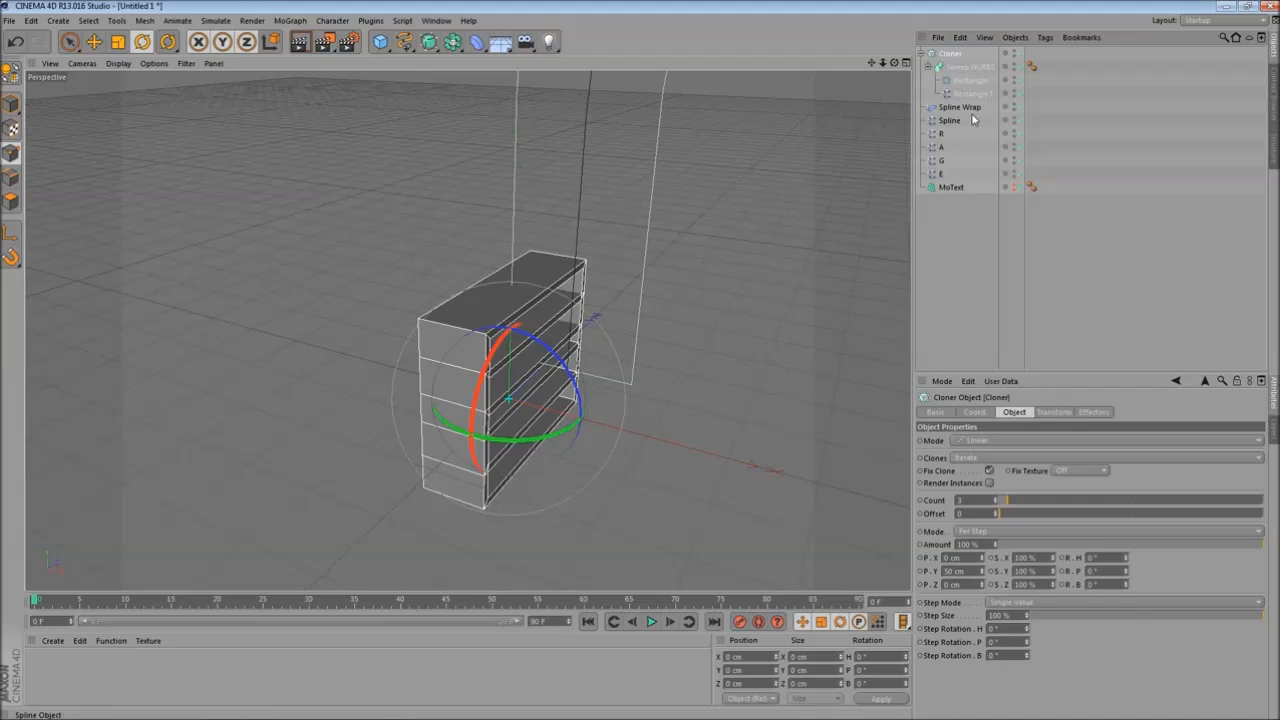
# - Group the Cloner into a null object and move the Spline Wrap into that group
pyautogui.click(1015, 37)
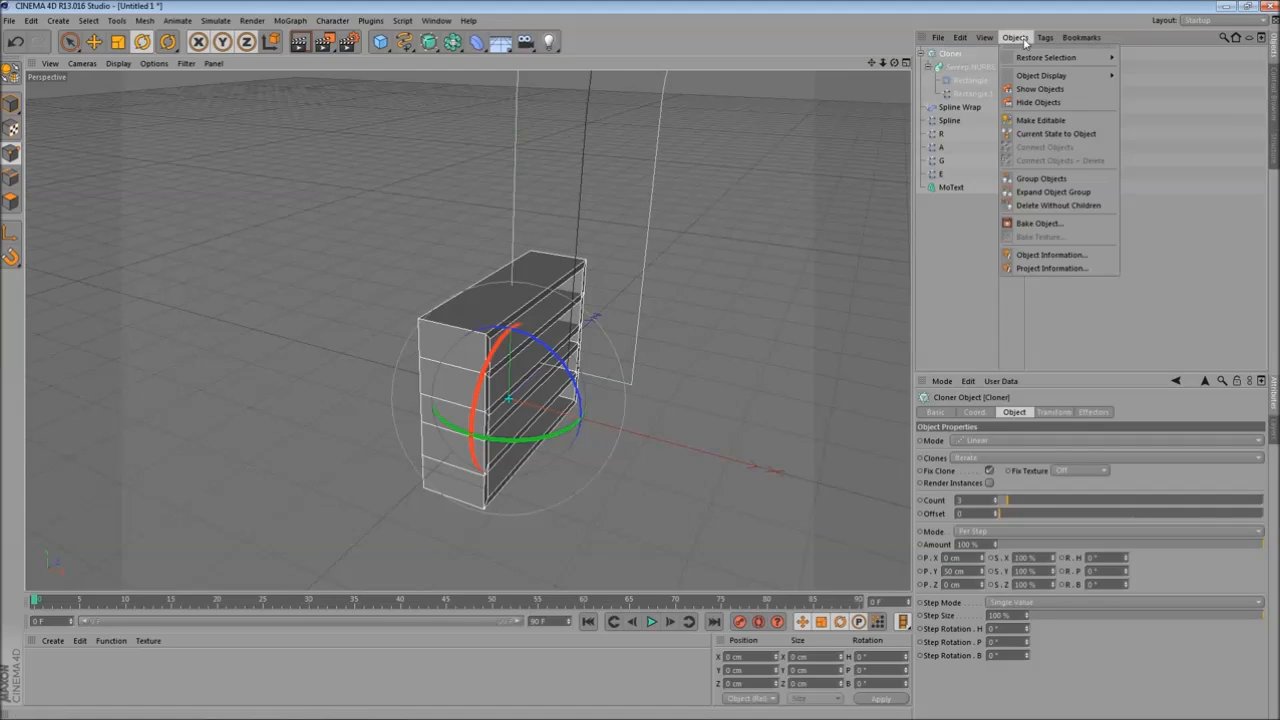
pyautogui.click(1073, 184)
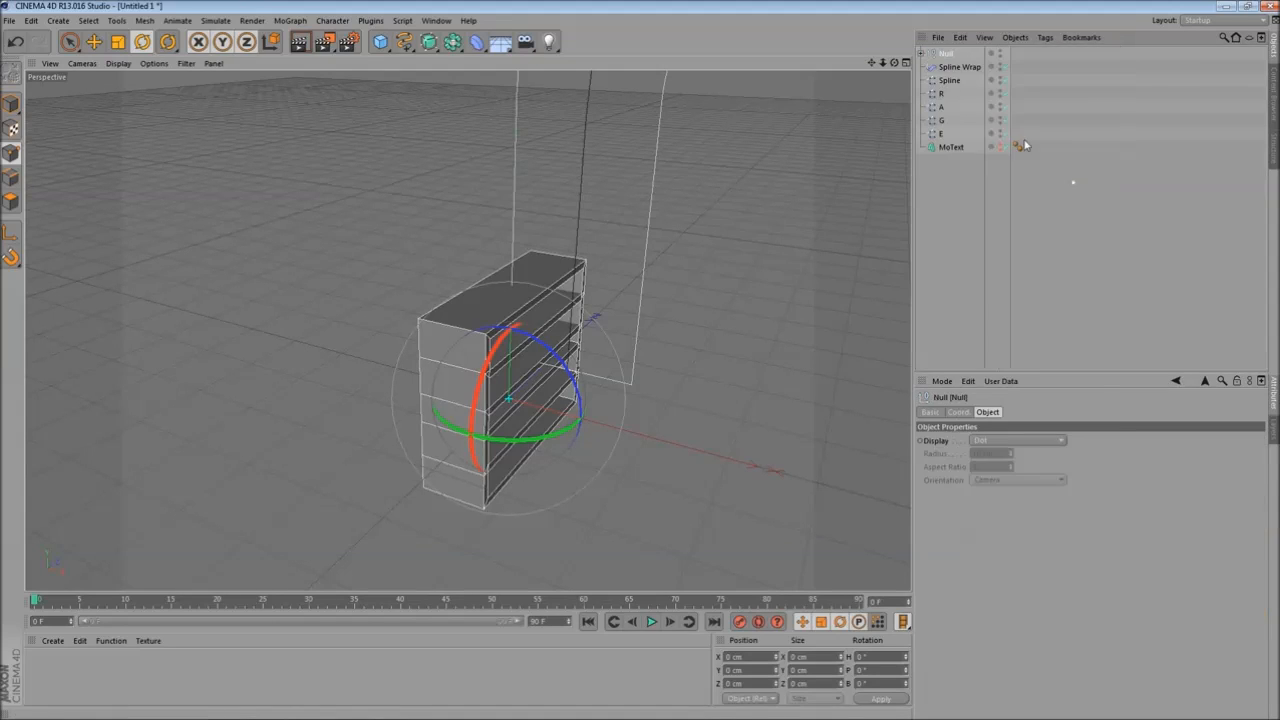
pyautogui.click(921, 53)
pyautogui.moveTo(955, 120); pyautogui.dragTo(1015, 90)
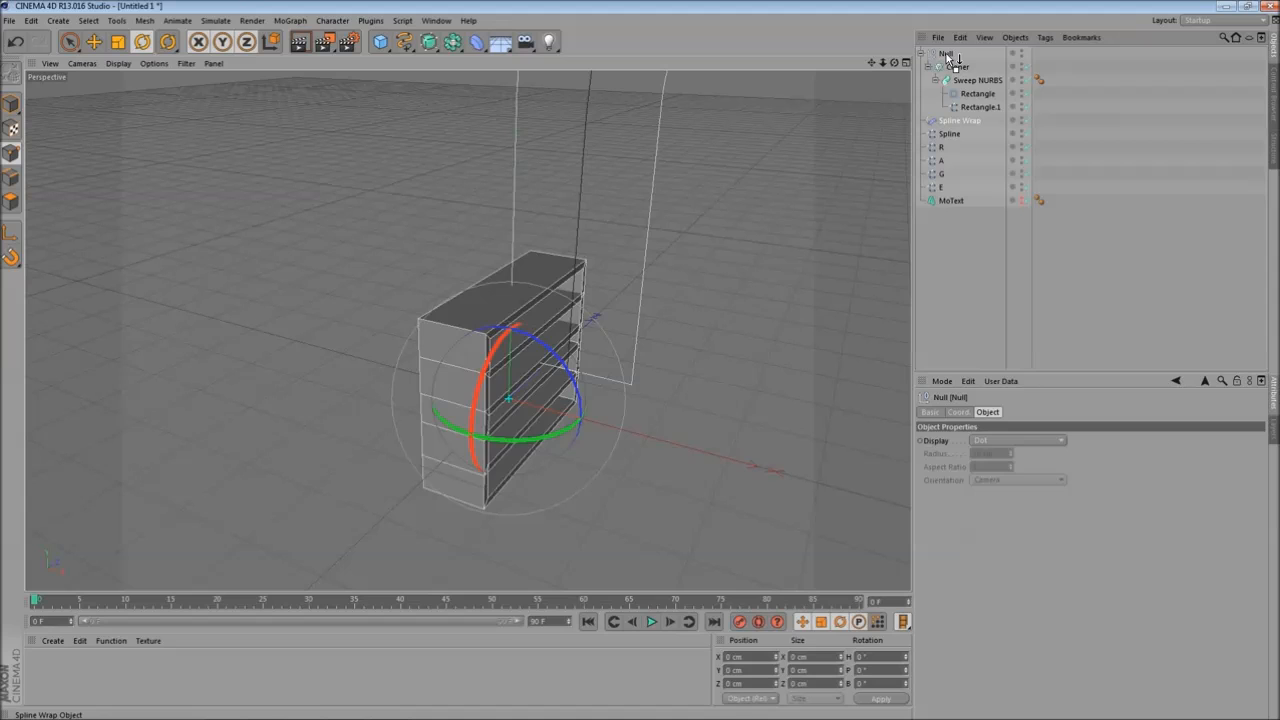
pyautogui.moveTo(955, 58); pyautogui.dragTo(952, 62)
# - Rename the letter-centre spline as Middle Spline R
pyautogui.click(958, 133)
pyautogui.keyDown('alt'); pyautogui.moveTo(640, 260); pyautogui.dragTo(665, 301); pyautogui.keyUp('alt')
pyautogui.keyDown('alt'); pyautogui.moveTo(755, 152); pyautogui.dragTo(686, 240); pyautogui.keyUp('alt')
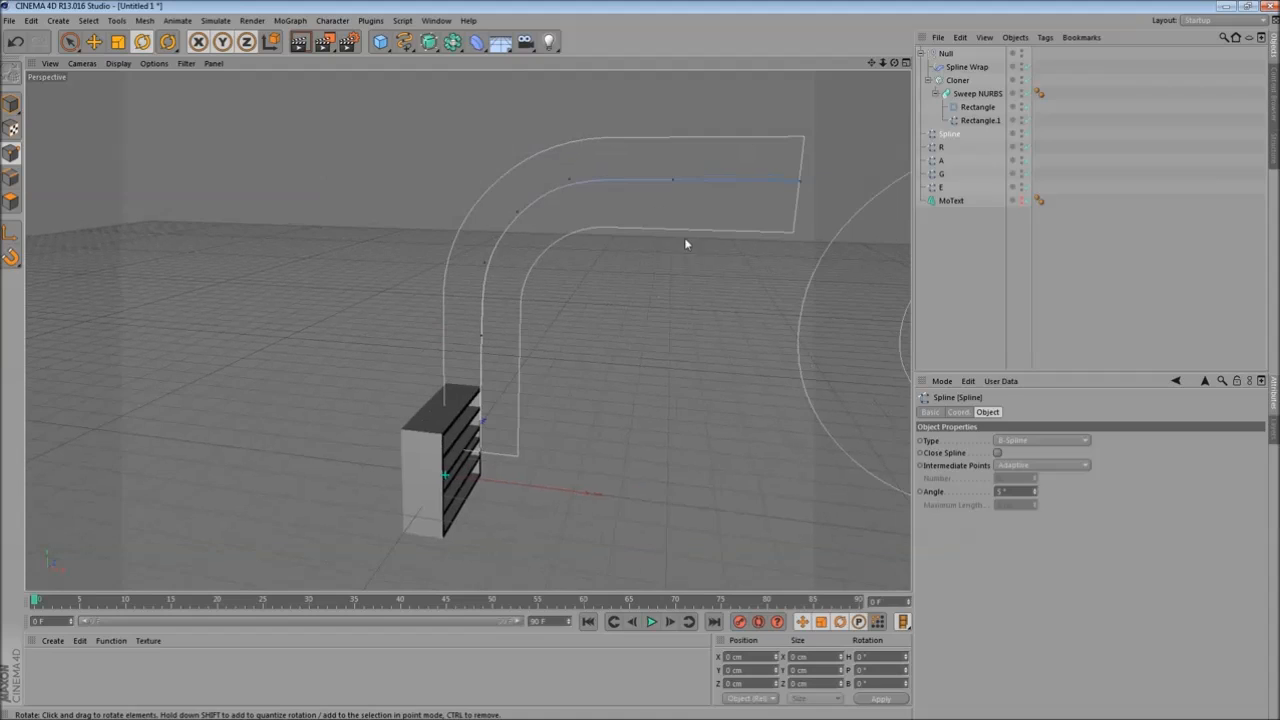
pyautogui.doubleClick(949, 134)
pyautogui.press('BackSpace')
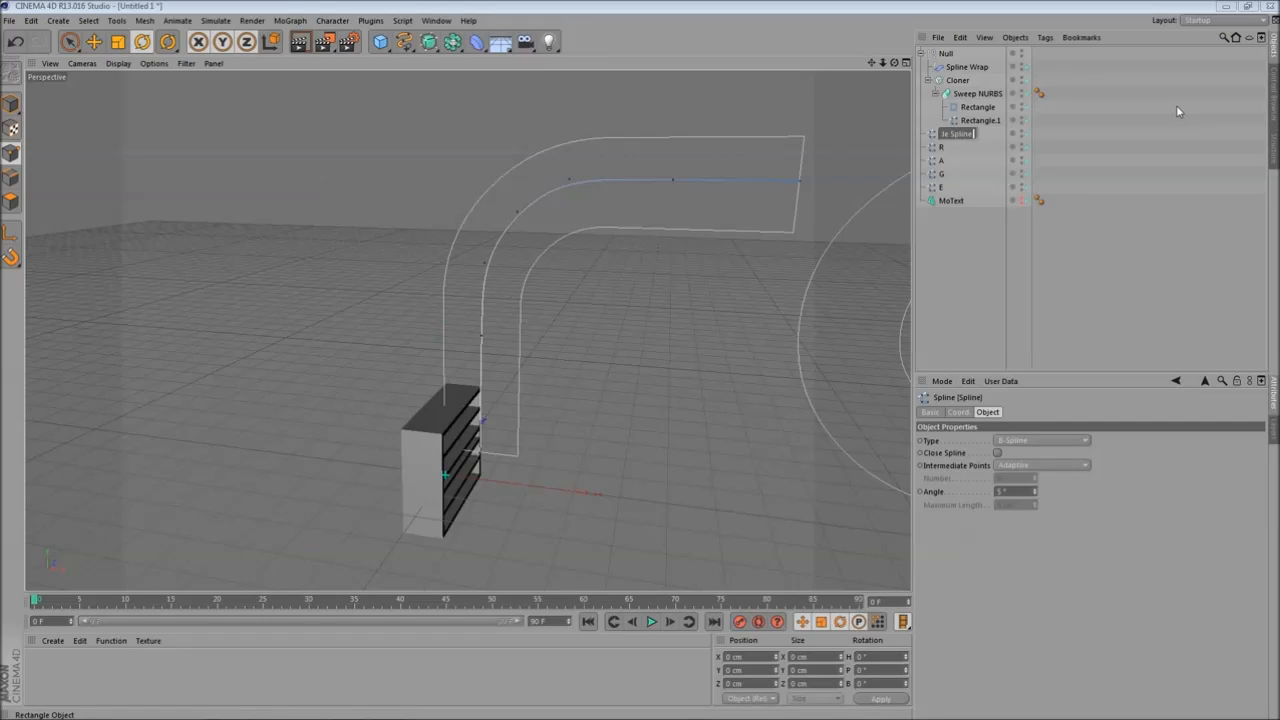
pyautogui.write('R')
pyautogui.press('Return')
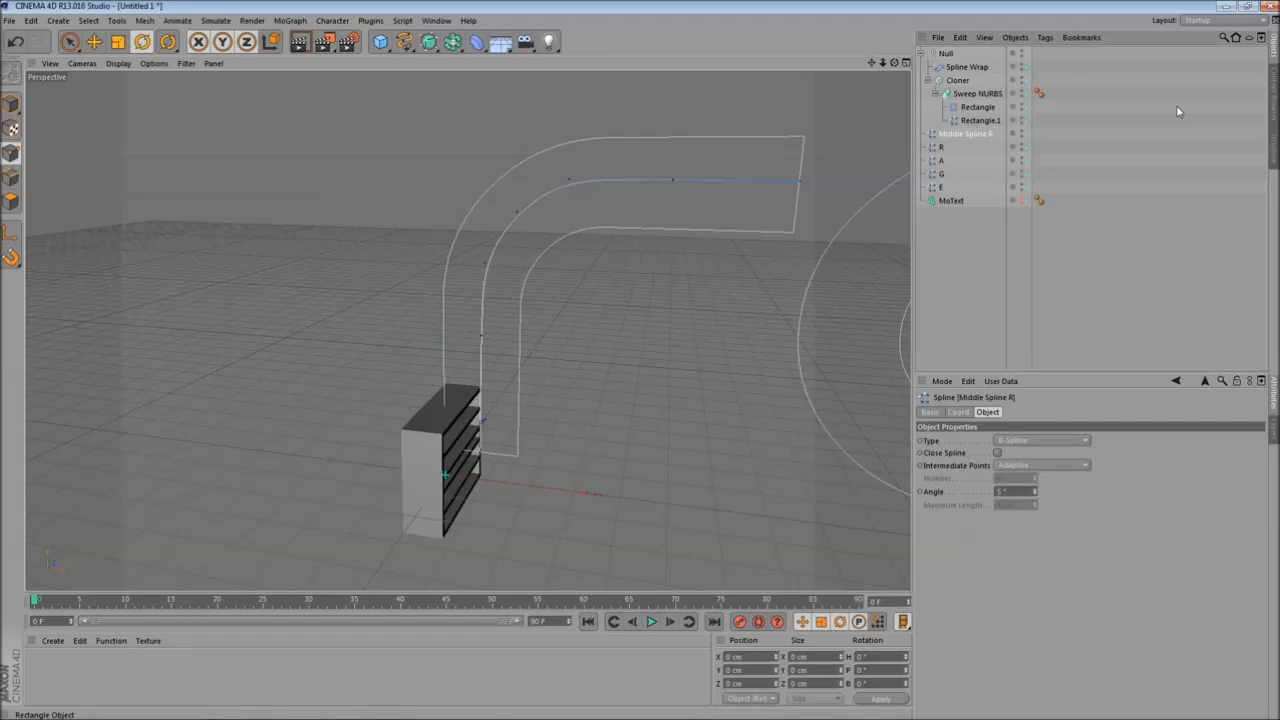
# - Assign Middle Spline R as the spline of the Spline Wrap deformer
pyautogui.click(966, 67)
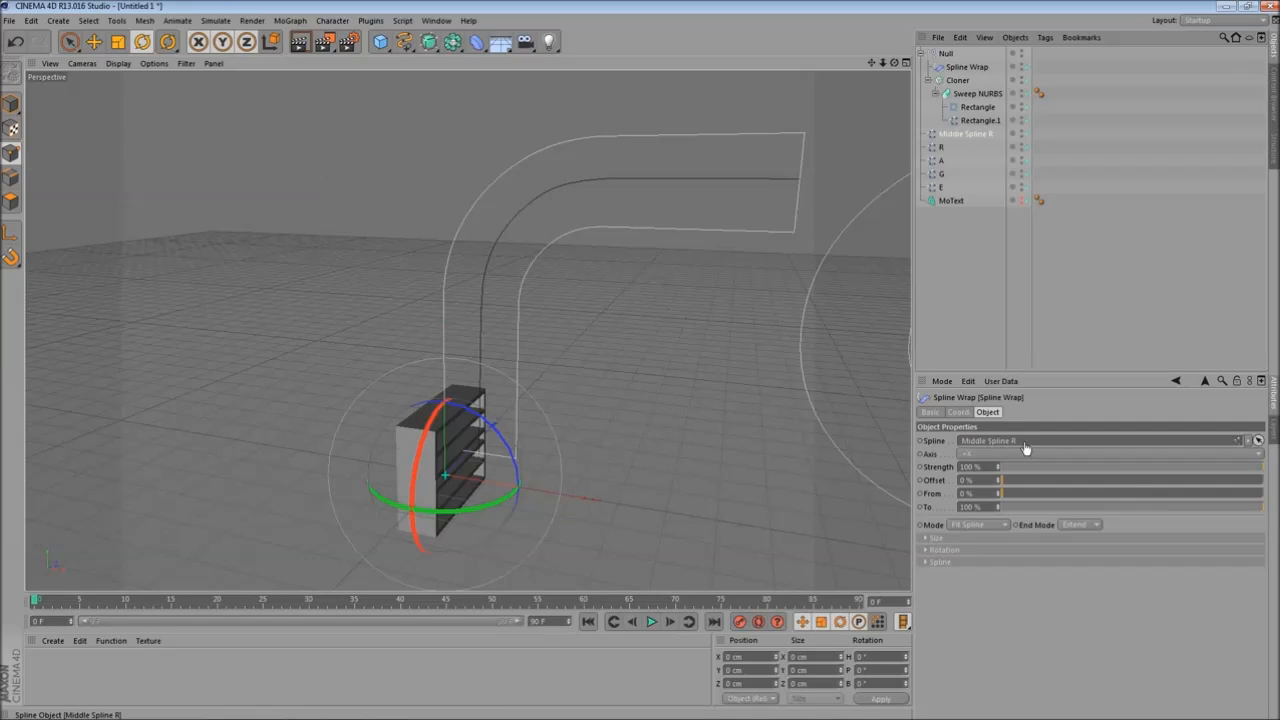
pyautogui.moveTo(966, 133); pyautogui.dragTo(1025, 446)
pyautogui.keyDown('alt'); pyautogui.moveTo(517, 343); pyautogui.dragTo(600, 306); pyautogui.keyUp('alt')
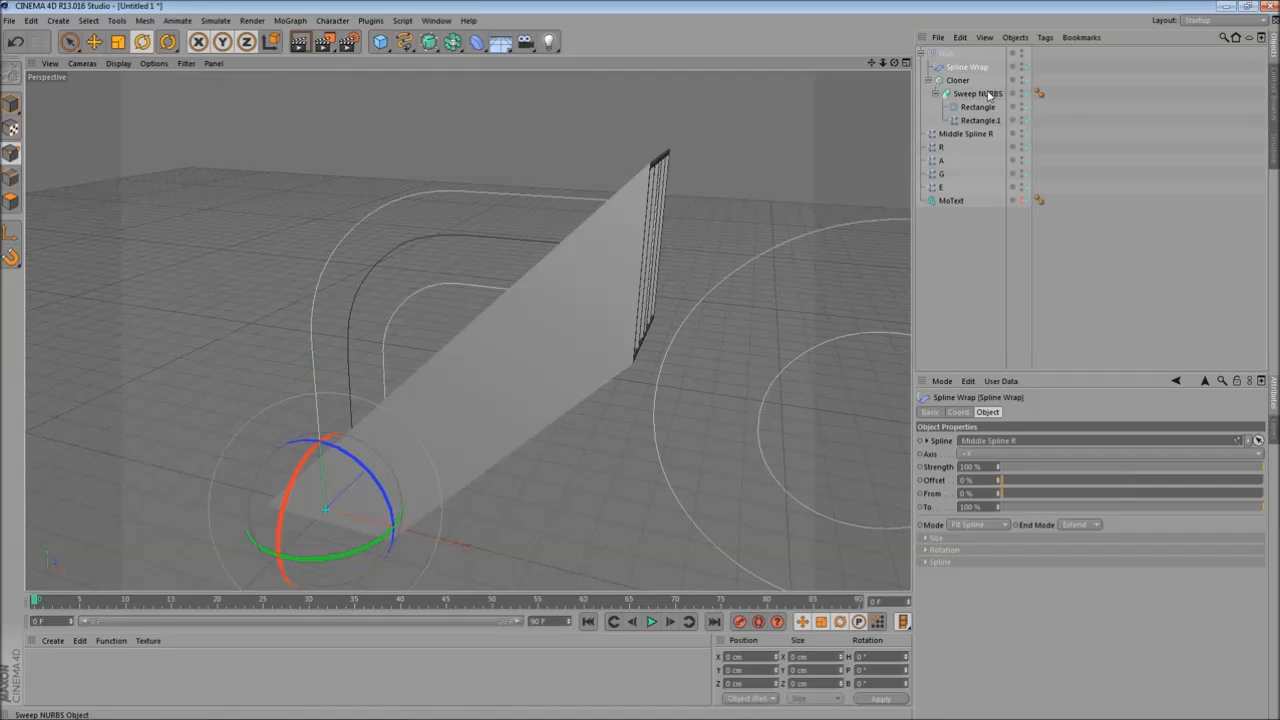
# - Set the Spline Wrap's axis to +Y
pyautogui.keyDown('alt'); pyautogui.moveTo(684, 205); pyautogui.dragTo(633, 285); pyautogui.keyUp('alt')
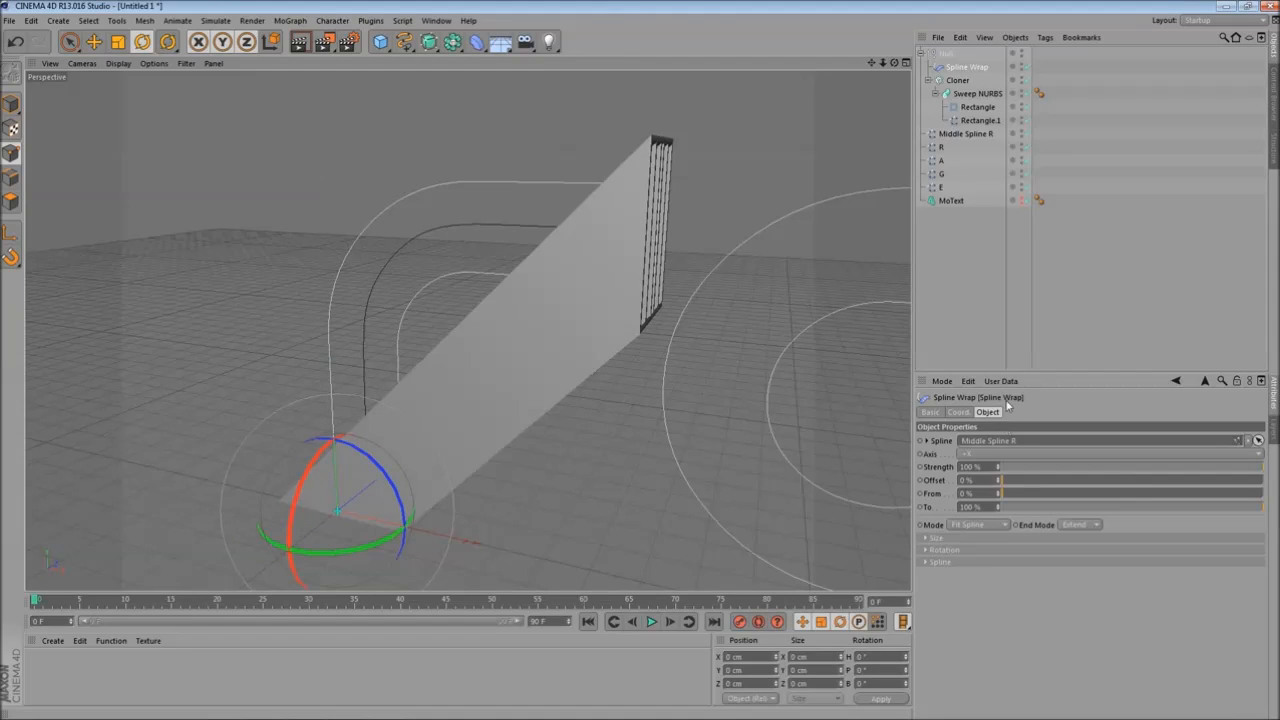
pyautogui.click(1017, 453)
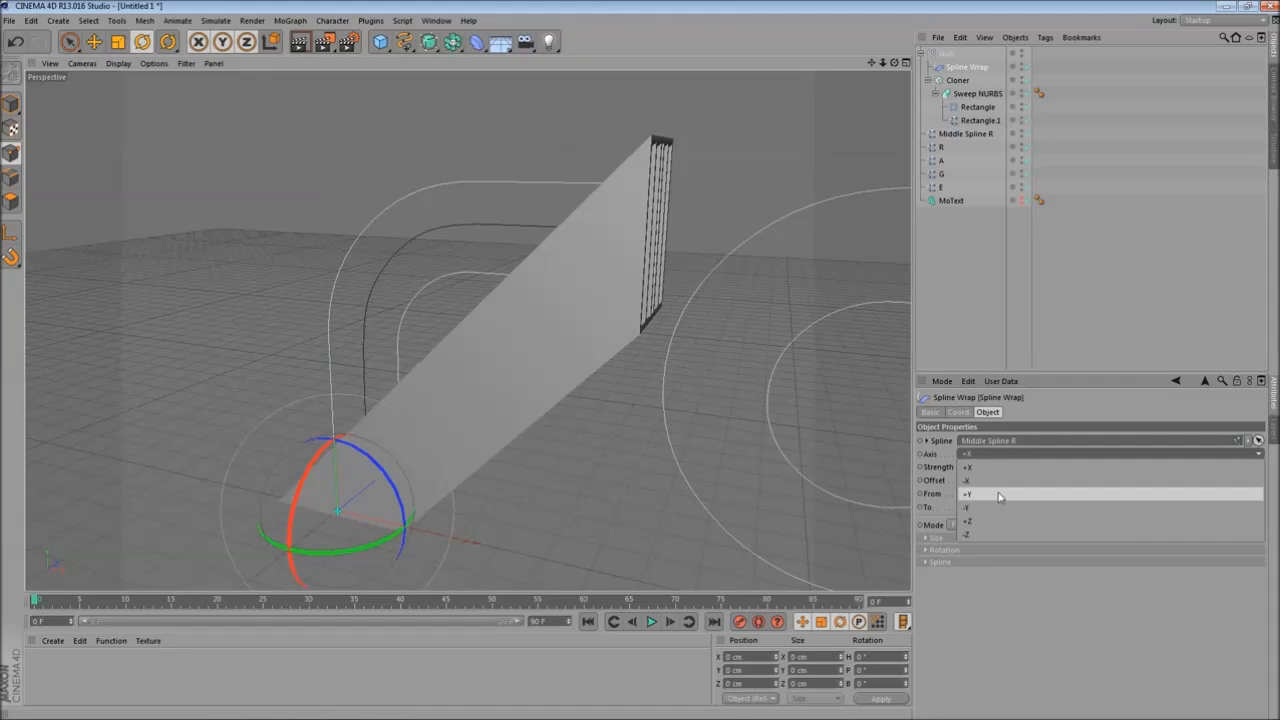
pyautogui.click(1017, 495)
pyautogui.keyDown('alt'); pyautogui.moveTo(430, 385); pyautogui.dragTo(634, 212); pyautogui.keyUp('alt')
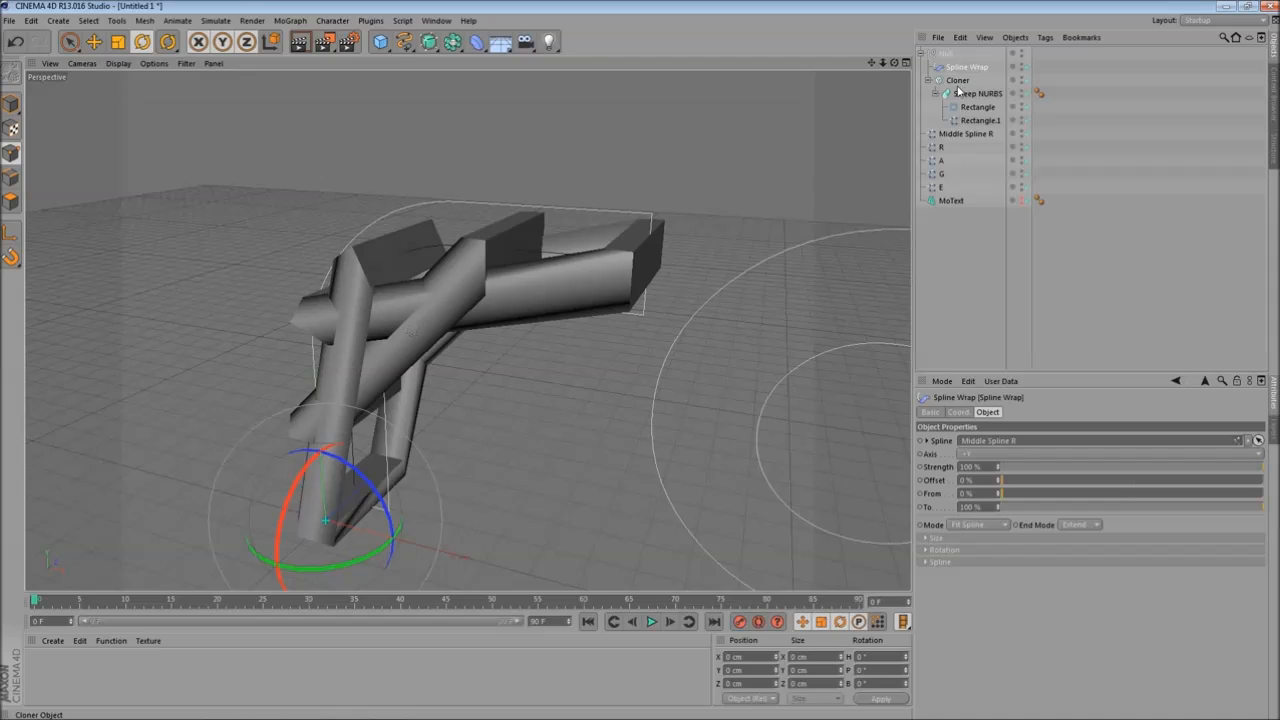
# - Increase the Cloner's clone count to 30
pyautogui.click(958, 80)
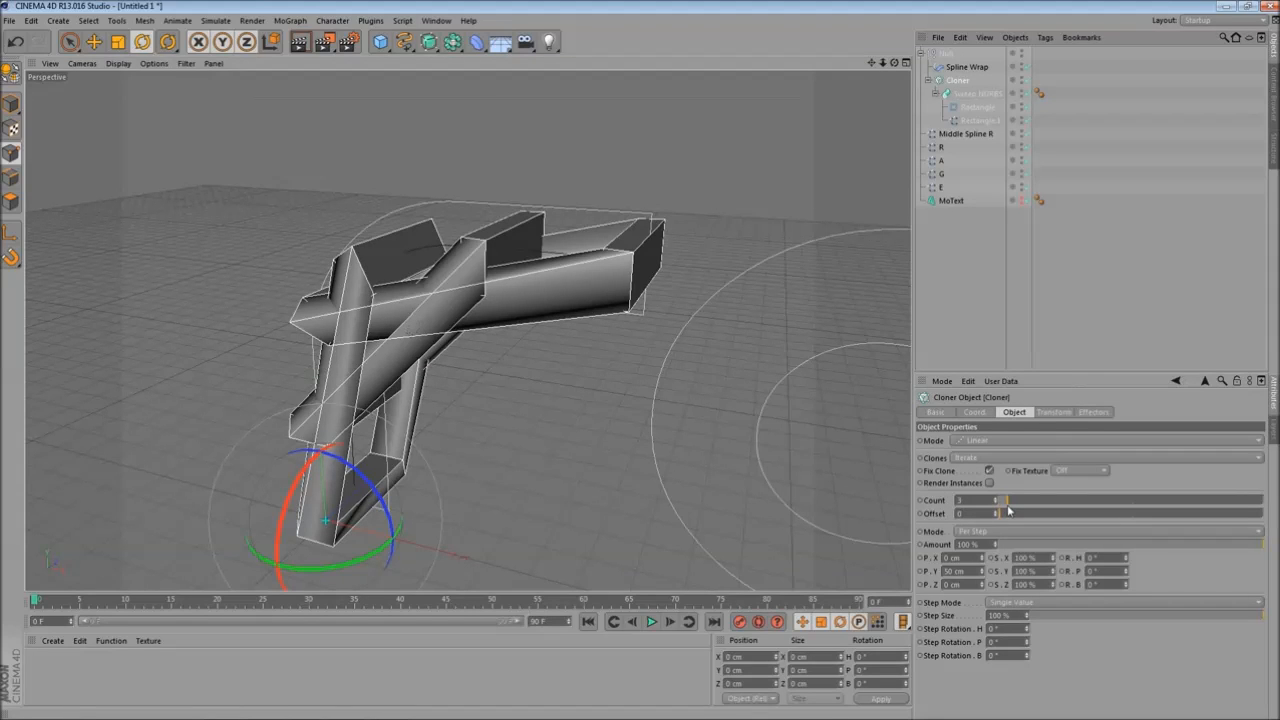
pyautogui.moveTo(1008, 508); pyautogui.dragTo(1079, 515)
pyautogui.moveTo(410, 346)
pyautogui.keyDown('alt'); pyautogui.mouseDown()
pyautogui.moveTo(513, 268)
pyautogui.moveTo(476, 354)
pyautogui.mouseUp(); pyautogui.keyUp('alt')
pyautogui.keyDown('alt'); pyautogui.moveTo(476, 354); pyautogui.dragTo(565, 386, button='right'); pyautogui.keyUp('alt')
pyautogui.moveTo(565, 386)
pyautogui.keyDown('alt'); pyautogui.mouseDown()
pyautogui.moveTo(510, 348)
pyautogui.moveTo(541, 393)
pyautogui.mouseUp(); pyautogui.keyUp('alt')
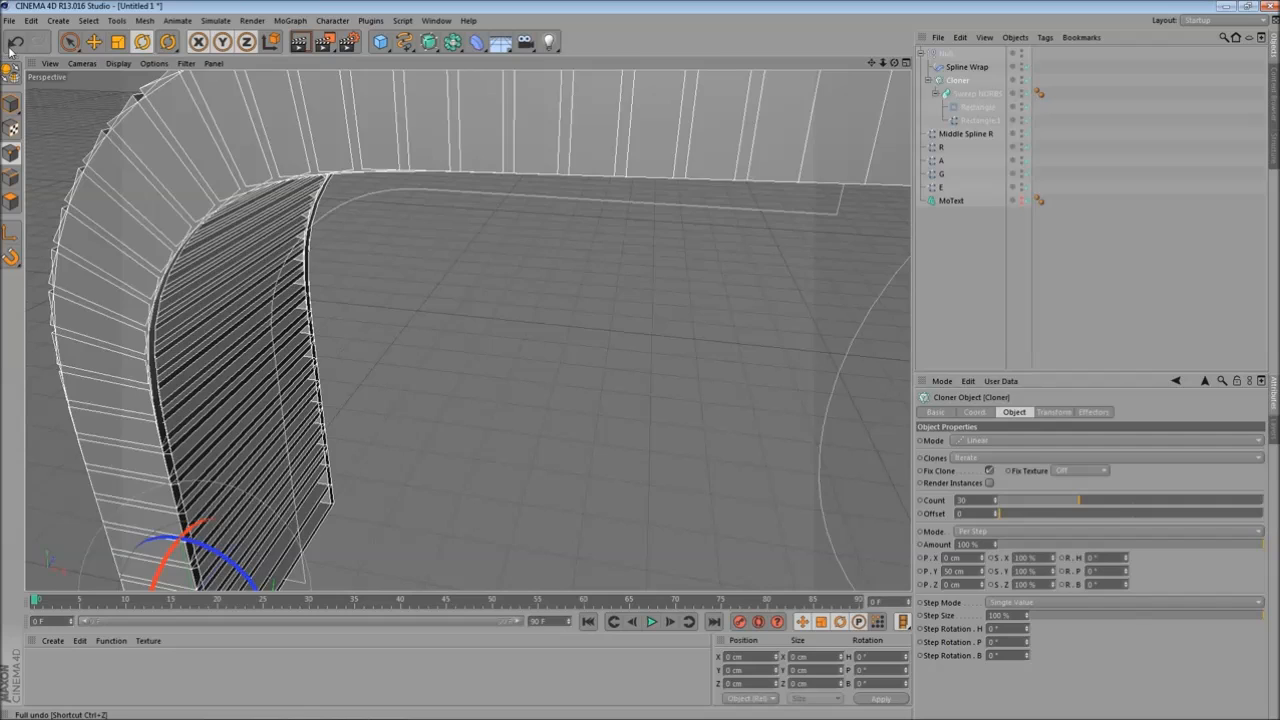
pyautogui.click(14, 42)
pyautogui.click(37, 43)
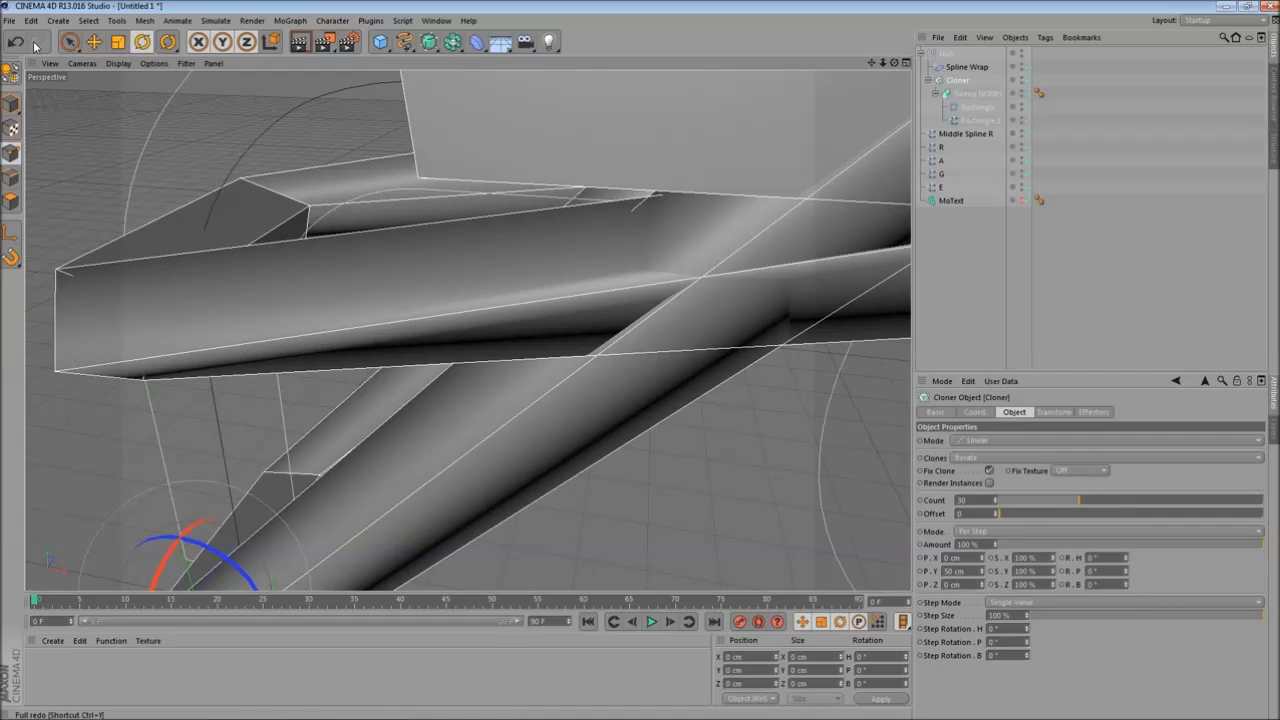
pyautogui.click(18, 43)
pyautogui.click(38, 43)
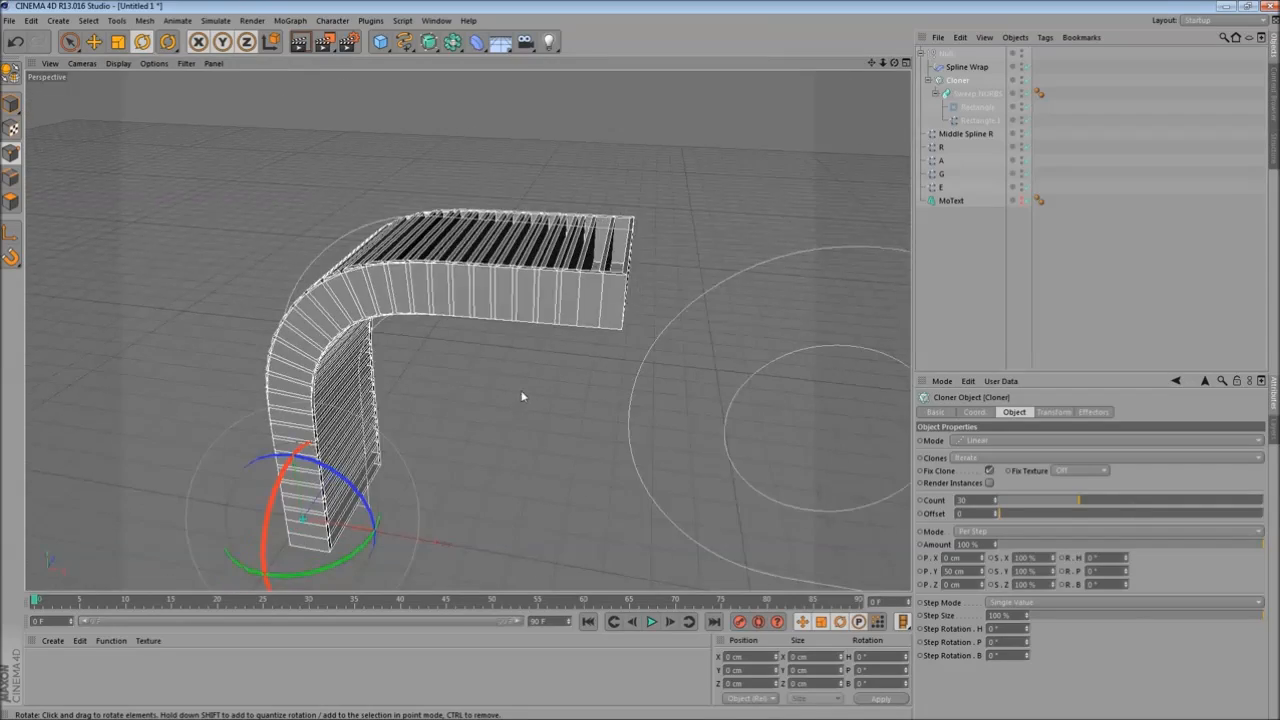
pyautogui.keyDown('alt'); pyautogui.moveTo(535, 393); pyautogui.dragTo(551, 392, button='right'); pyautogui.keyUp('alt')
pyautogui.moveTo(551, 392); pyautogui.dragTo(565, 429)
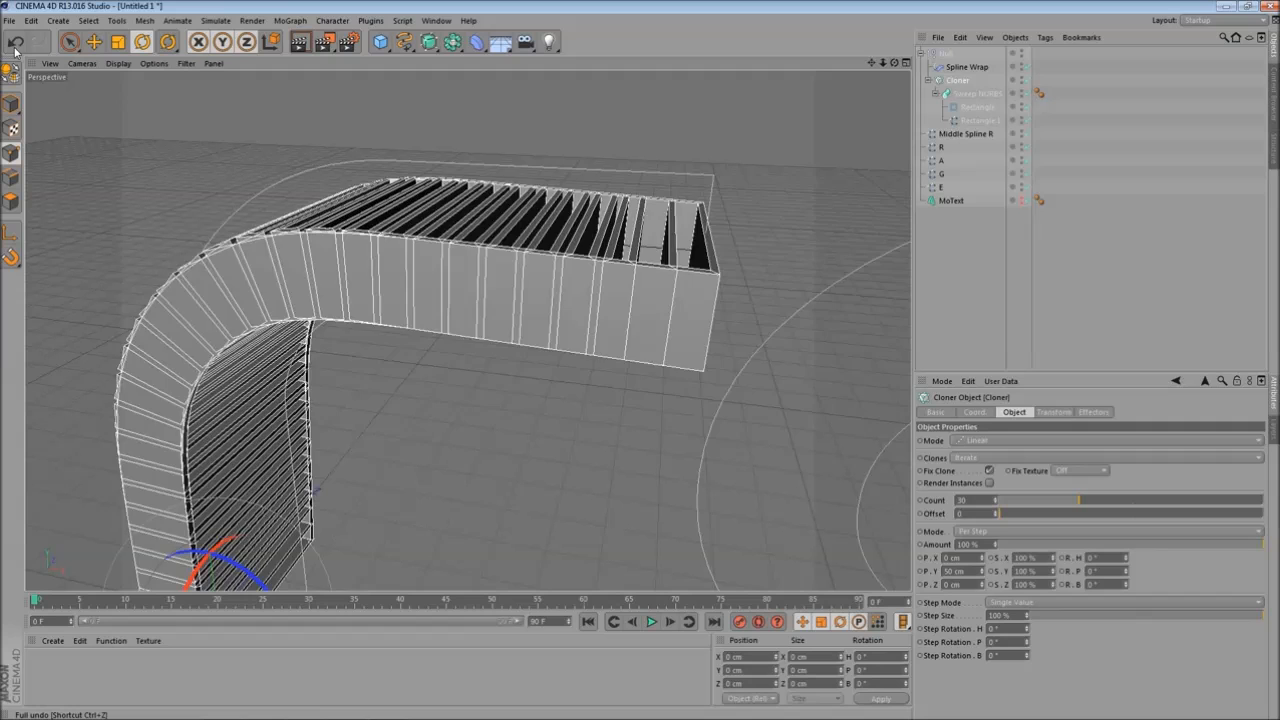
pyautogui.click(15, 45)
pyautogui.click(38, 45)
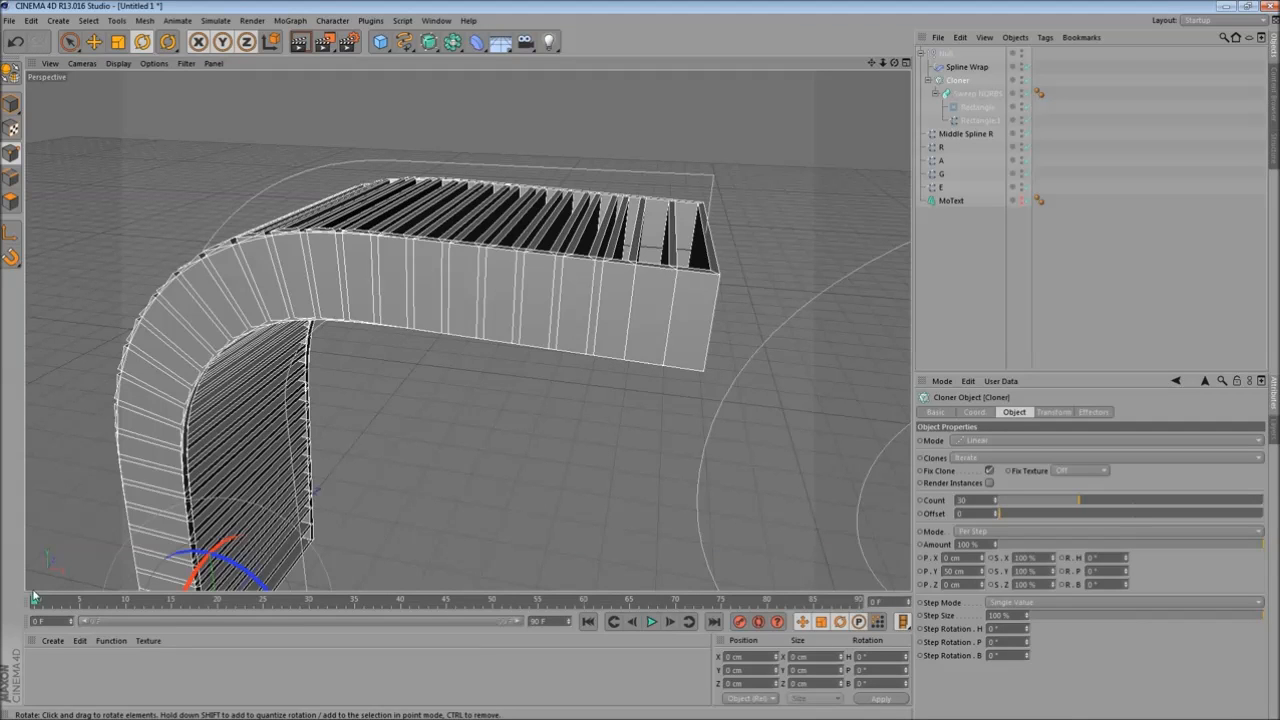
pyautogui.keyDown('alt'); pyautogui.moveTo(479, 428); pyautogui.dragTo(540, 358); pyautogui.keyUp('alt')
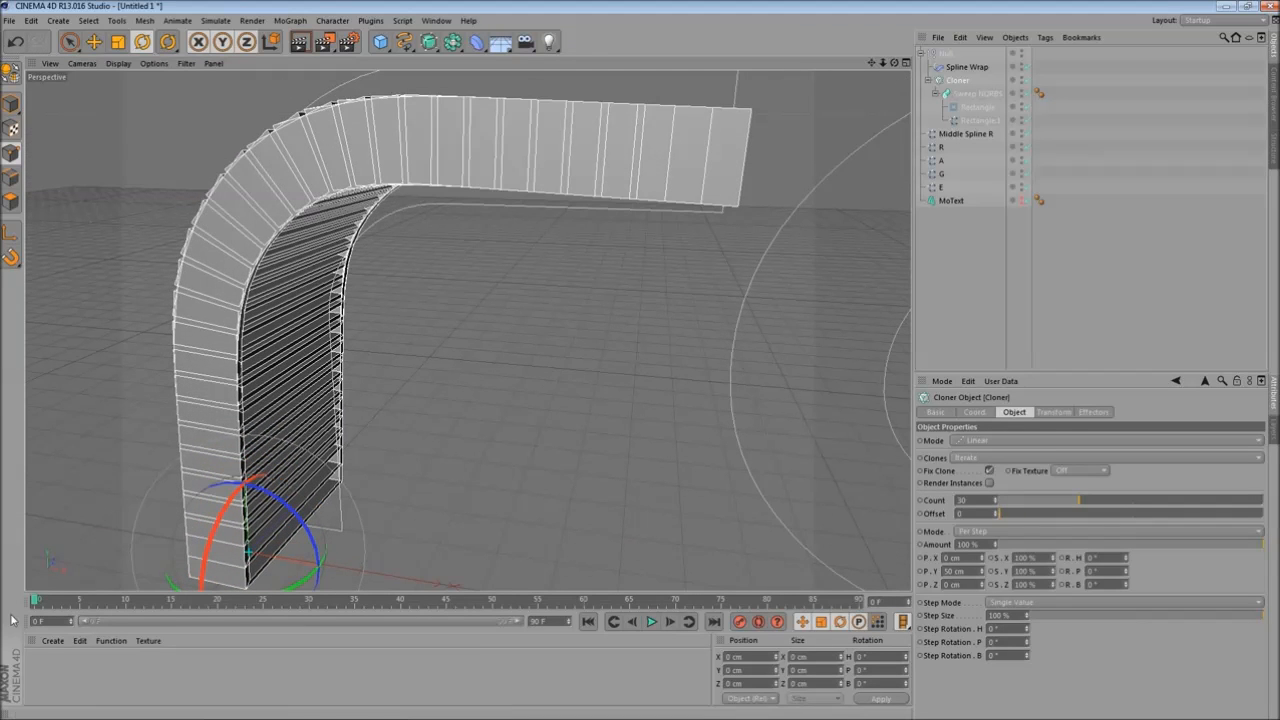
pyautogui.moveTo(37, 601); pyautogui.dragTo(130, 601)
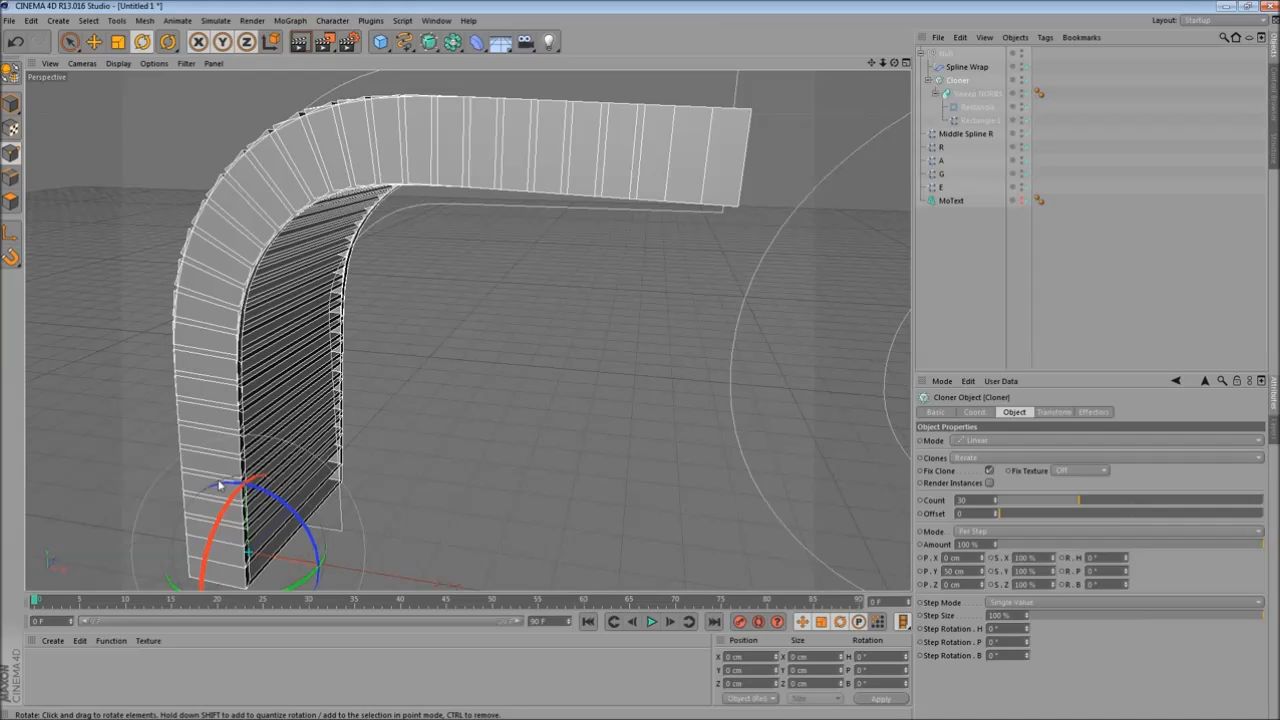
# - Reset the Cloner's H, P and B rotation values to 0°
pyautogui.click(1068, 413)
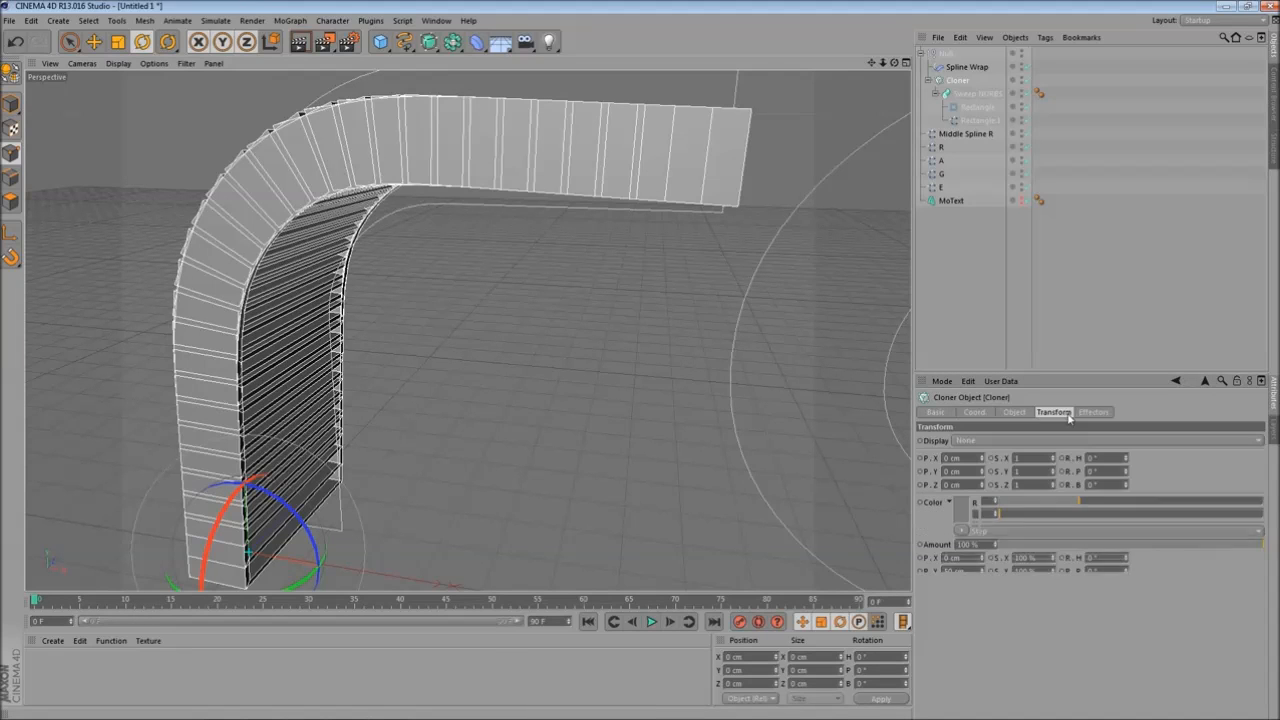
pyautogui.click(1100, 412)
pyautogui.click(975, 412)
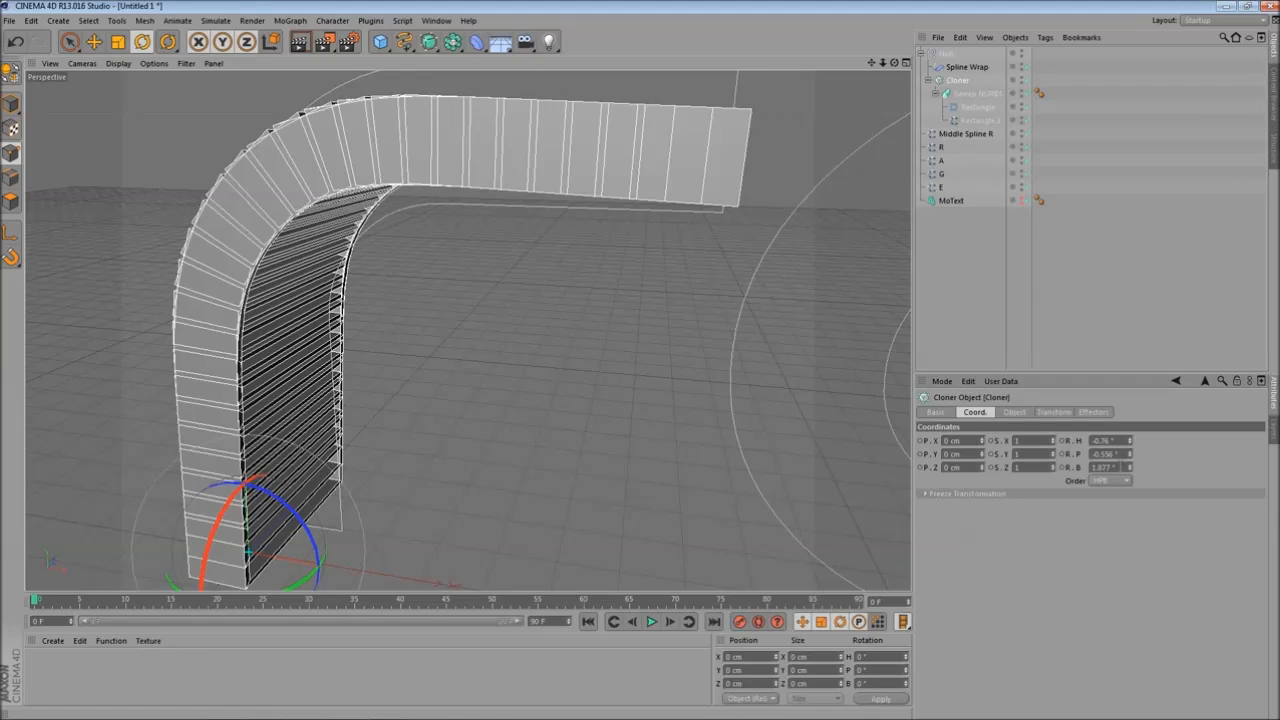
pyautogui.hotkey('ctrl', 'z')
pyautogui.hotkey('ctrl', 'z')
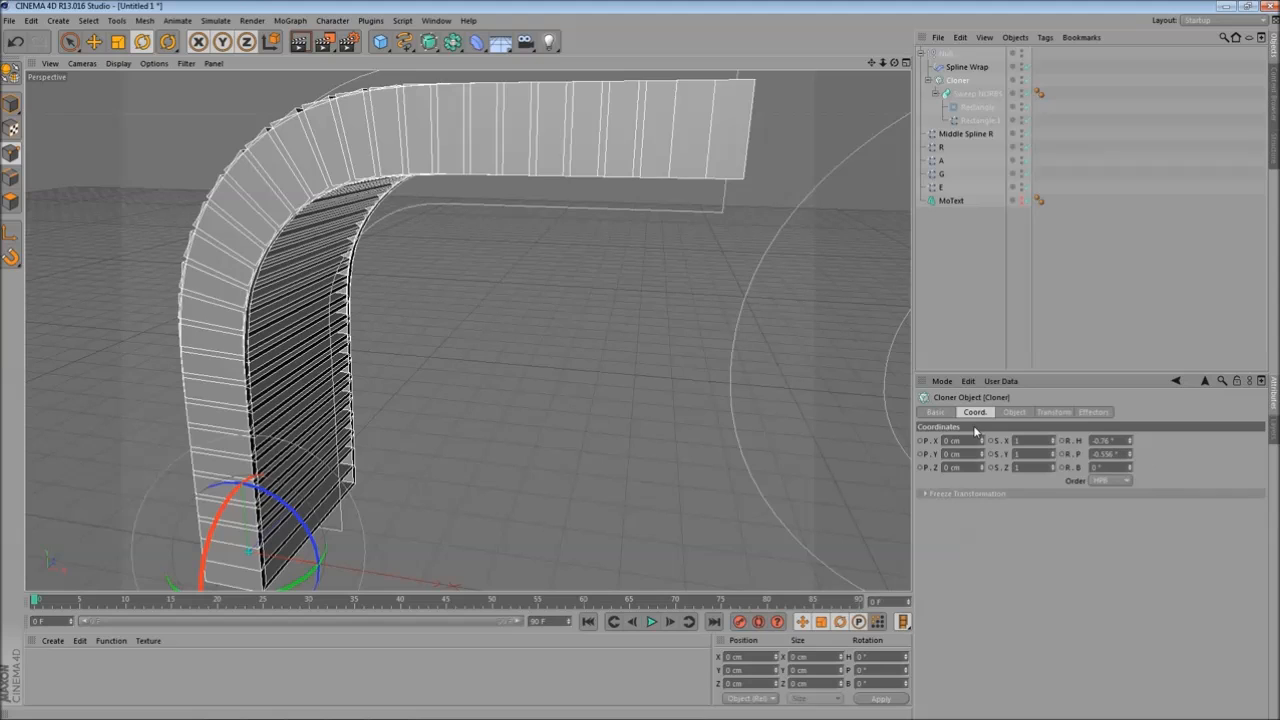
pyautogui.write('0')
pyautogui.press('Return')
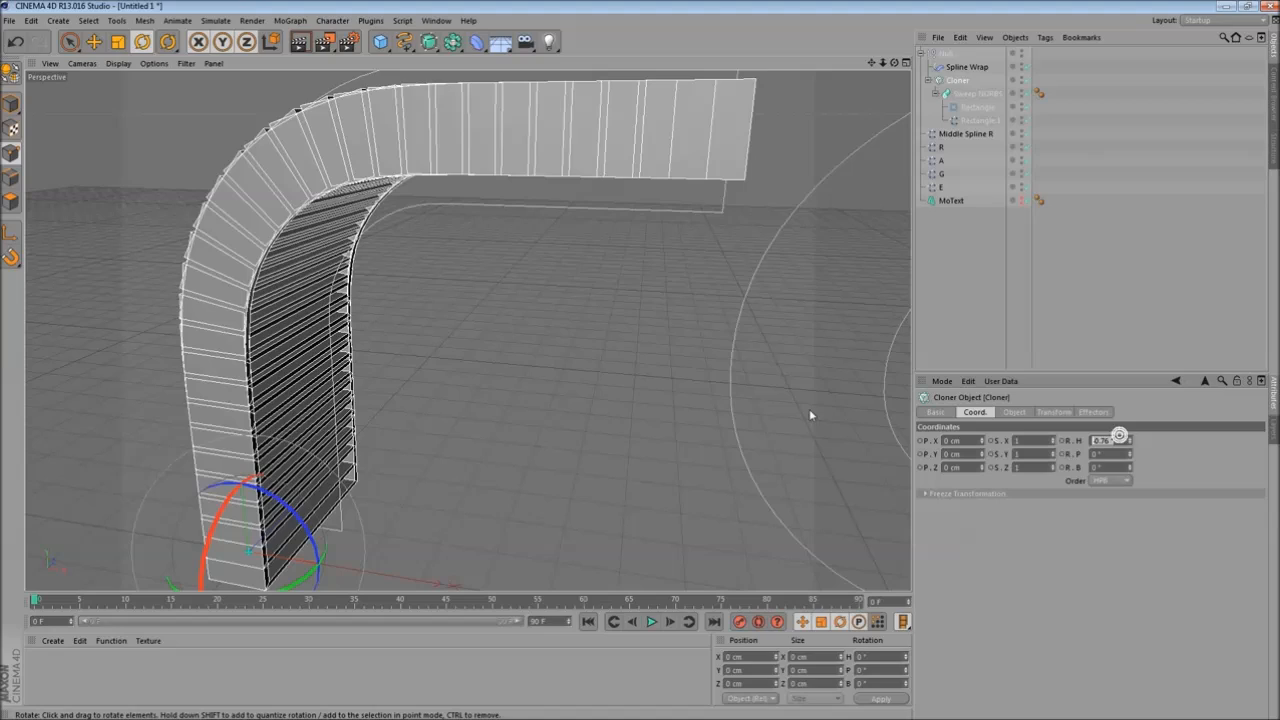
pyautogui.write('0')
pyautogui.press('Return')
# - Examine the wrapped clones up close and select the Sweep's rectangle, the Sweep NURBS and the Cloner in turn
pyautogui.keyDown('alt'); pyautogui.moveTo(517, 363); pyautogui.dragTo(598, 377); pyautogui.keyUp('alt')
pyautogui.scroll(5, 625, 331)
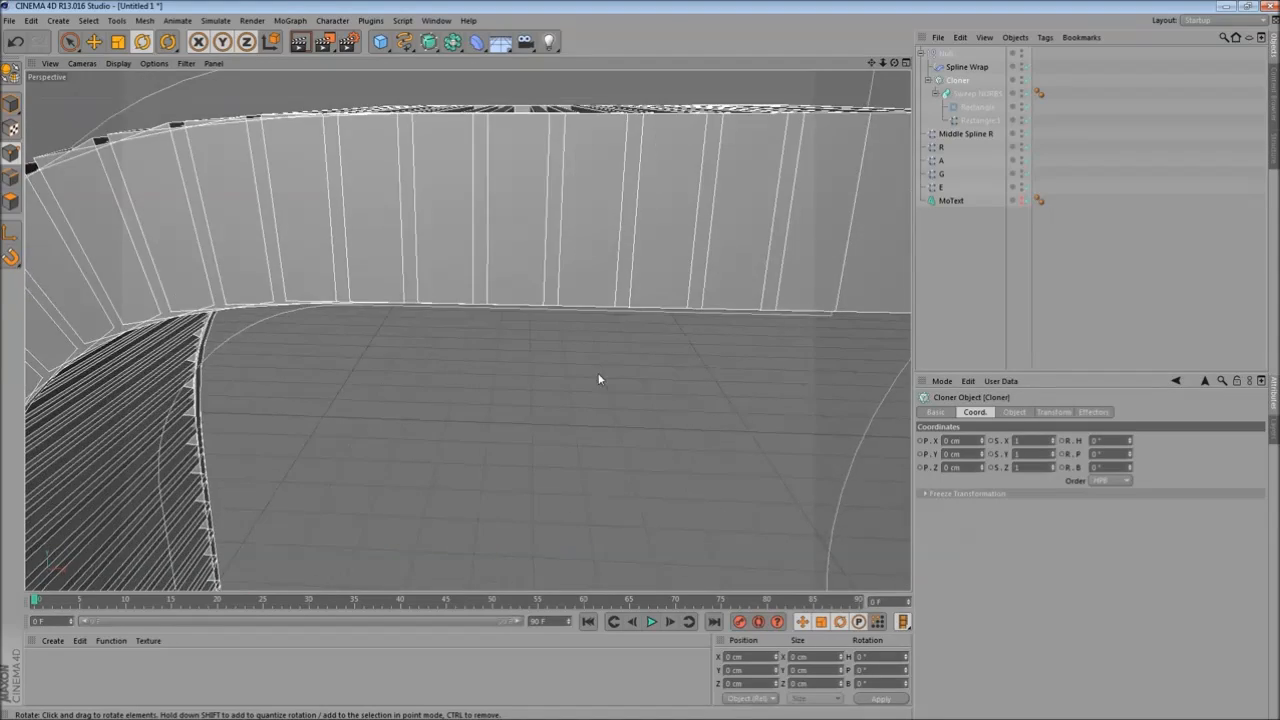
pyautogui.scroll(-3, 569, 301)
pyautogui.keyDown('alt'); pyautogui.moveTo(568, 281); pyautogui.dragTo(549, 284); pyautogui.keyUp('alt')
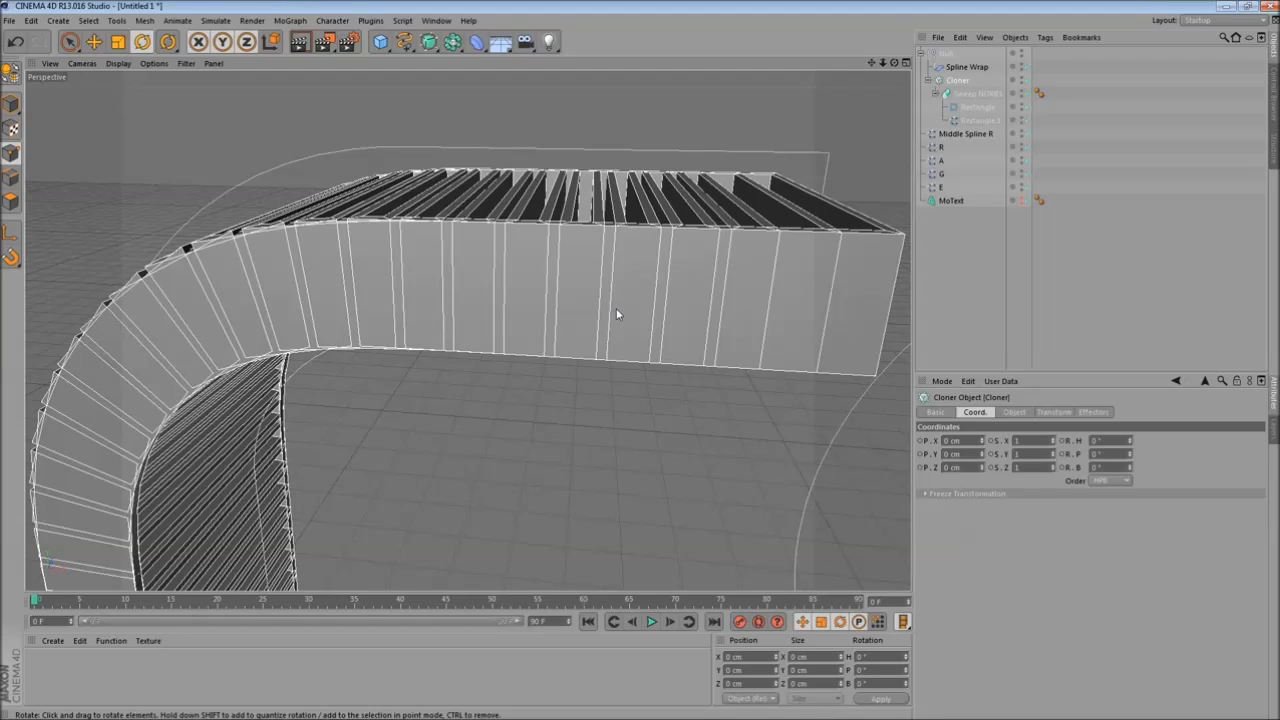
pyautogui.keyDown('alt'); pyautogui.moveTo(612, 378); pyautogui.dragTo(622, 390); pyautogui.keyUp('alt')
pyautogui.click(990, 106)
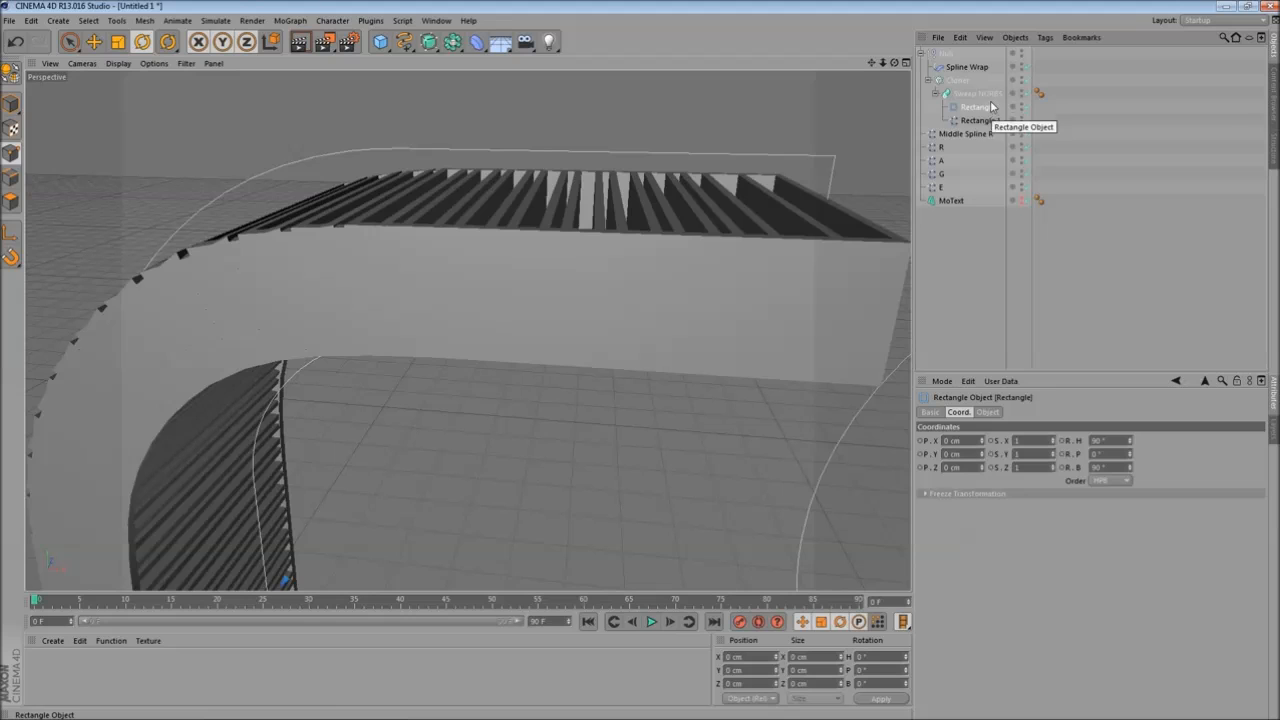
pyautogui.click(980, 94)
pyautogui.click(960, 81)
# - Adjust the Cloner's P.Y step offset, trying values up to about 140 cm
pyautogui.moveTo(600, 406)
pyautogui.keyDown('alt'); pyautogui.mouseDown()
pyautogui.moveTo(595, 381)
pyautogui.moveTo(620, 424)
pyautogui.moveTo(594, 497)
pyautogui.moveTo(599, 330)
pyautogui.moveTo(806, 443)
pyautogui.mouseUp(); pyautogui.keyUp('alt')
pyautogui.click(1014, 412)
pyautogui.moveTo(983, 575); pyautogui.dragTo(983, 572)
pyautogui.scroll(3, 724, 400)
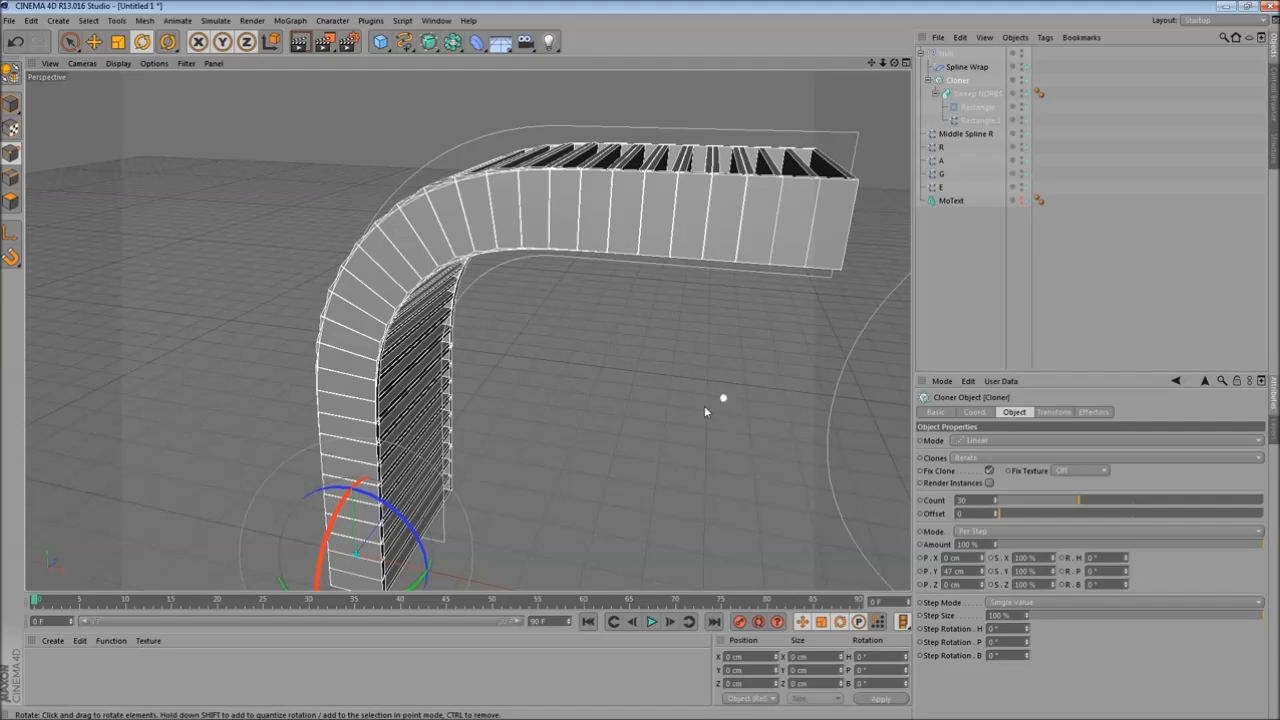
pyautogui.click(992, 109)
pyautogui.keyDown('alt'); pyautogui.moveTo(740, 417); pyautogui.dragTo(740, 416); pyautogui.keyUp('alt')
pyautogui.keyDown('alt'); pyautogui.moveTo(667, 336); pyautogui.dragTo(670, 339); pyautogui.keyUp('alt')
pyautogui.click(959, 81)
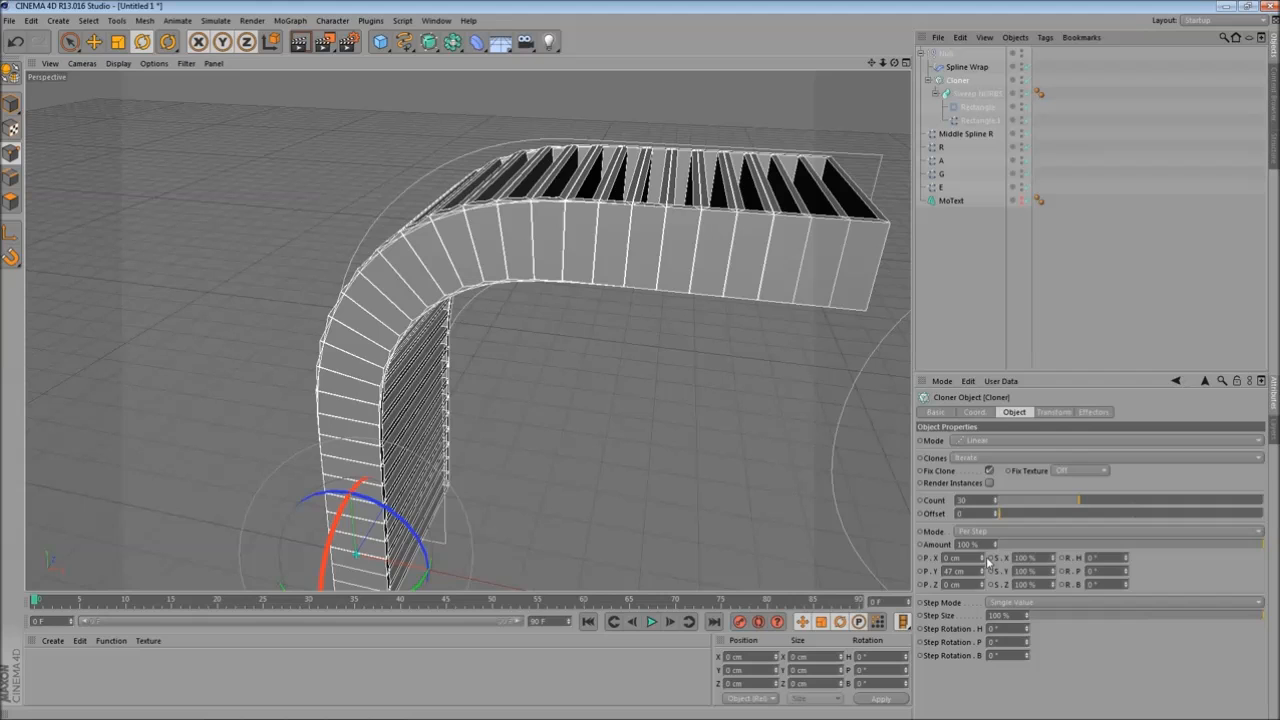
pyautogui.moveTo(983, 573); pyautogui.dragTo(984, 566)
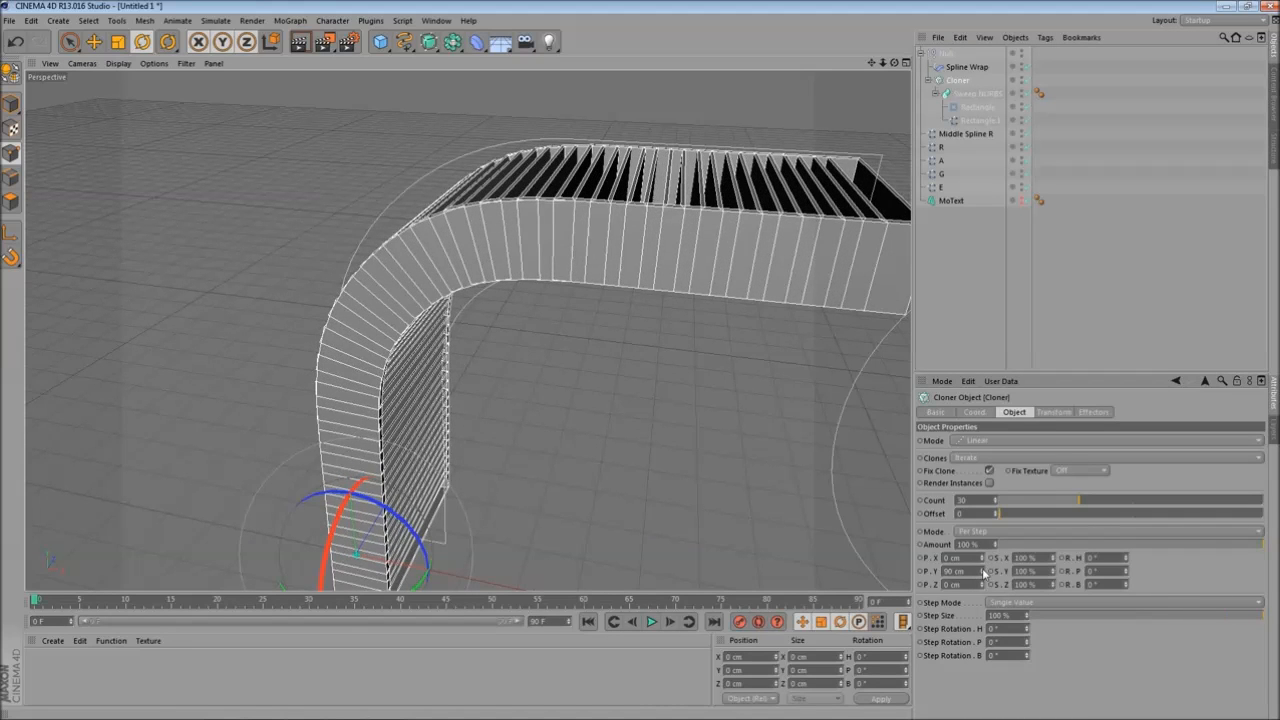
pyautogui.moveTo(608, 380)
pyautogui.keyDown('alt'); pyautogui.mouseDown()
pyautogui.moveTo(605, 460)
pyautogui.moveTo(614, 400)
pyautogui.mouseUp(); pyautogui.keyUp('alt')
pyautogui.moveTo(984, 572); pyautogui.dragTo(984, 548)
pyautogui.keyDown('alt'); pyautogui.moveTo(728, 525); pyautogui.dragTo(735, 463); pyautogui.keyUp('alt')
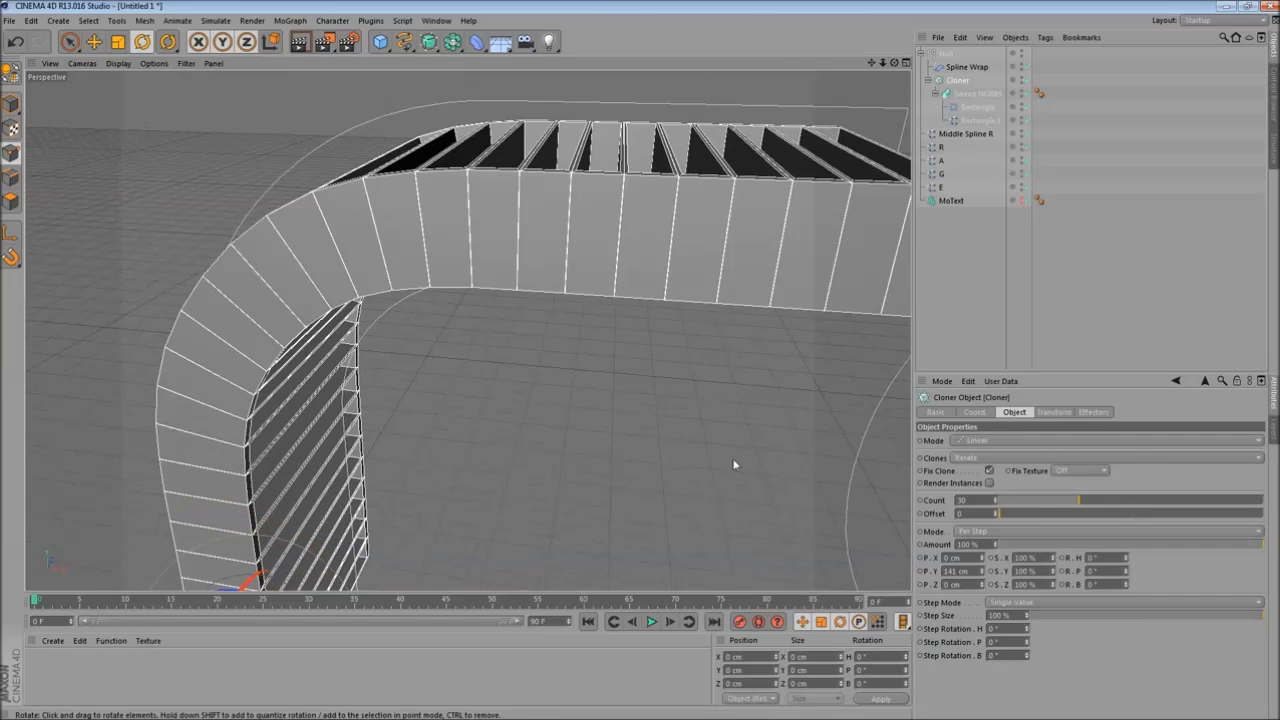
pyautogui.click(983, 575)
# - Check the Rectangle profile's width and height, then review the clones in the viewport
pyautogui.keyDown('alt'); pyautogui.moveTo(566, 394); pyautogui.dragTo(710, 229); pyautogui.keyUp('alt')
pyautogui.click(988, 108)
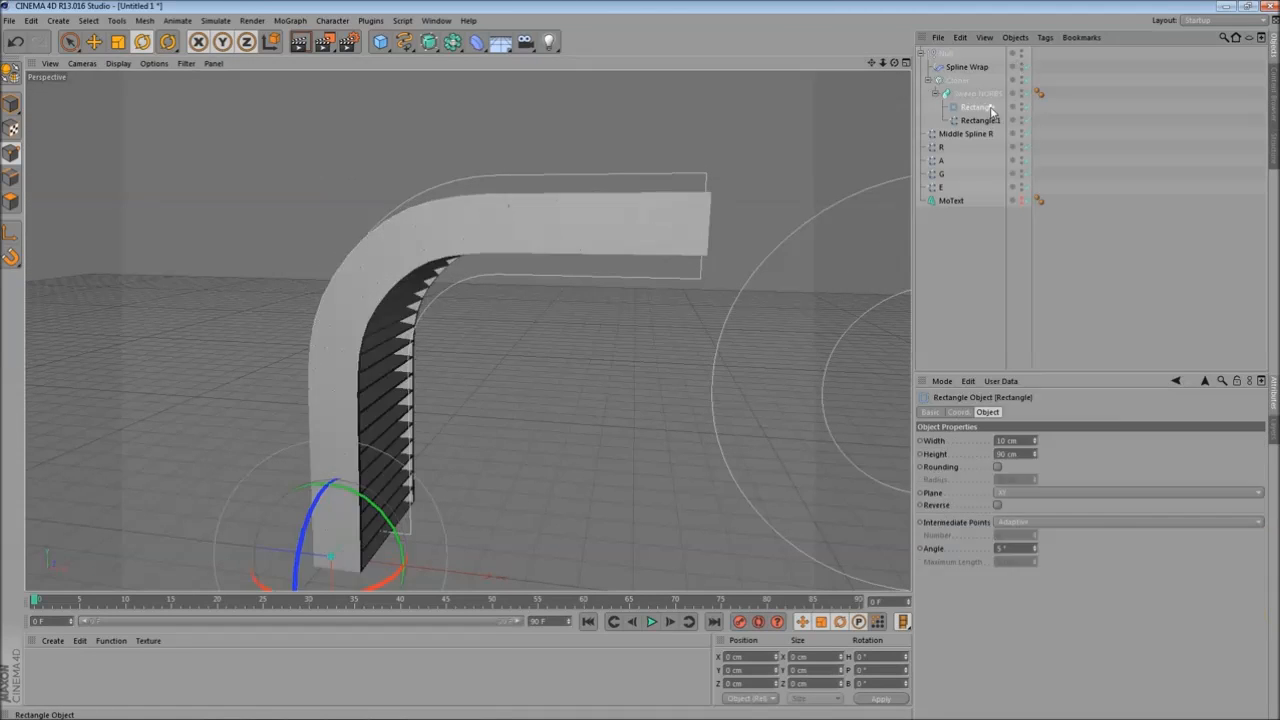
pyautogui.click(957, 80)
pyautogui.keyDown('alt'); pyautogui.moveTo(560, 300); pyautogui.dragTo(520, 341); pyautogui.keyUp('alt')
pyautogui.scroll(5, 520, 341)
pyautogui.keyDown('alt'); pyautogui.moveTo(480, 375); pyautogui.dragTo(471, 295, button='middle'); pyautogui.keyUp('alt')
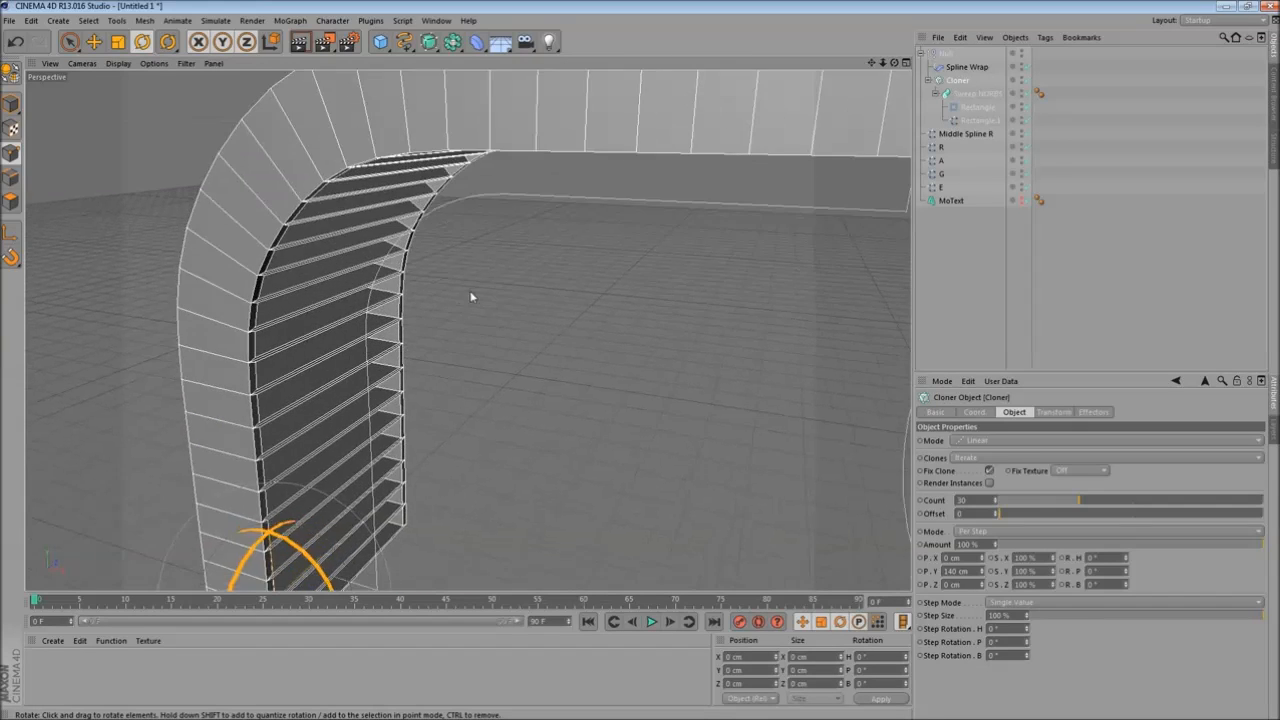
pyautogui.scroll(-6, 471, 295)
# - Try rotating the Rectangle.1 spline with the Rotate tool
pyautogui.click(976, 121)
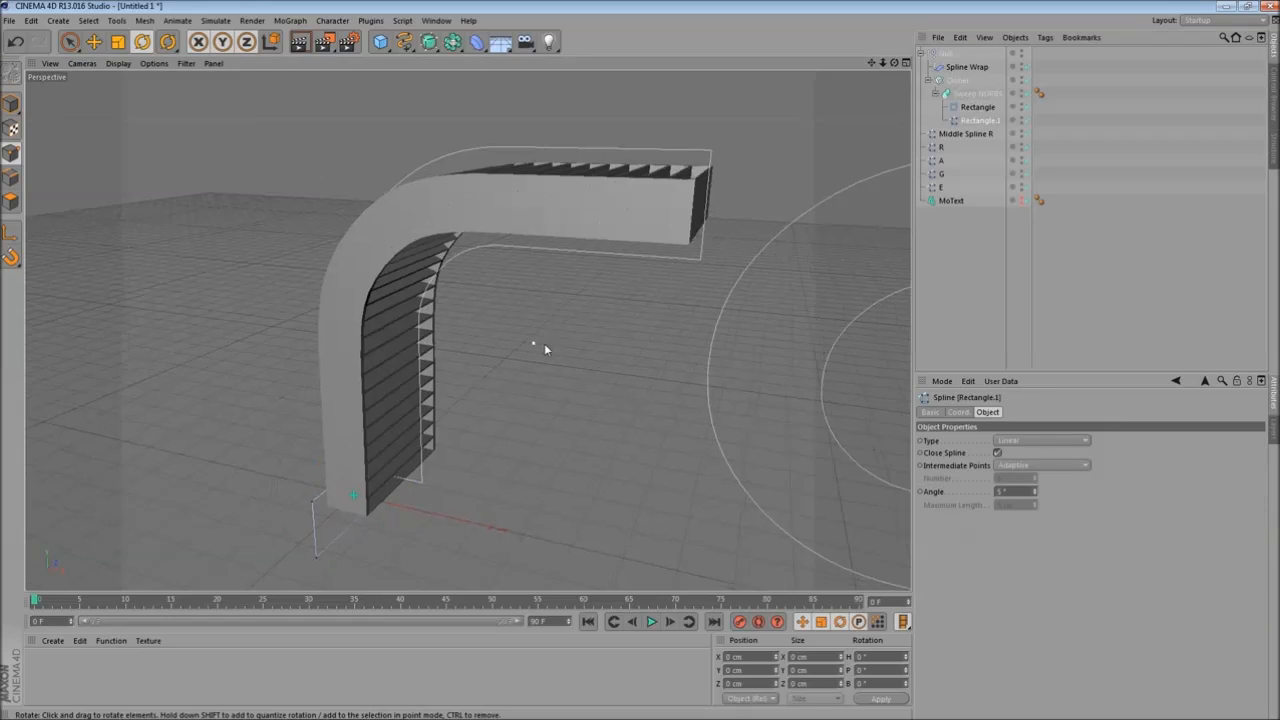
pyautogui.click(13, 102)
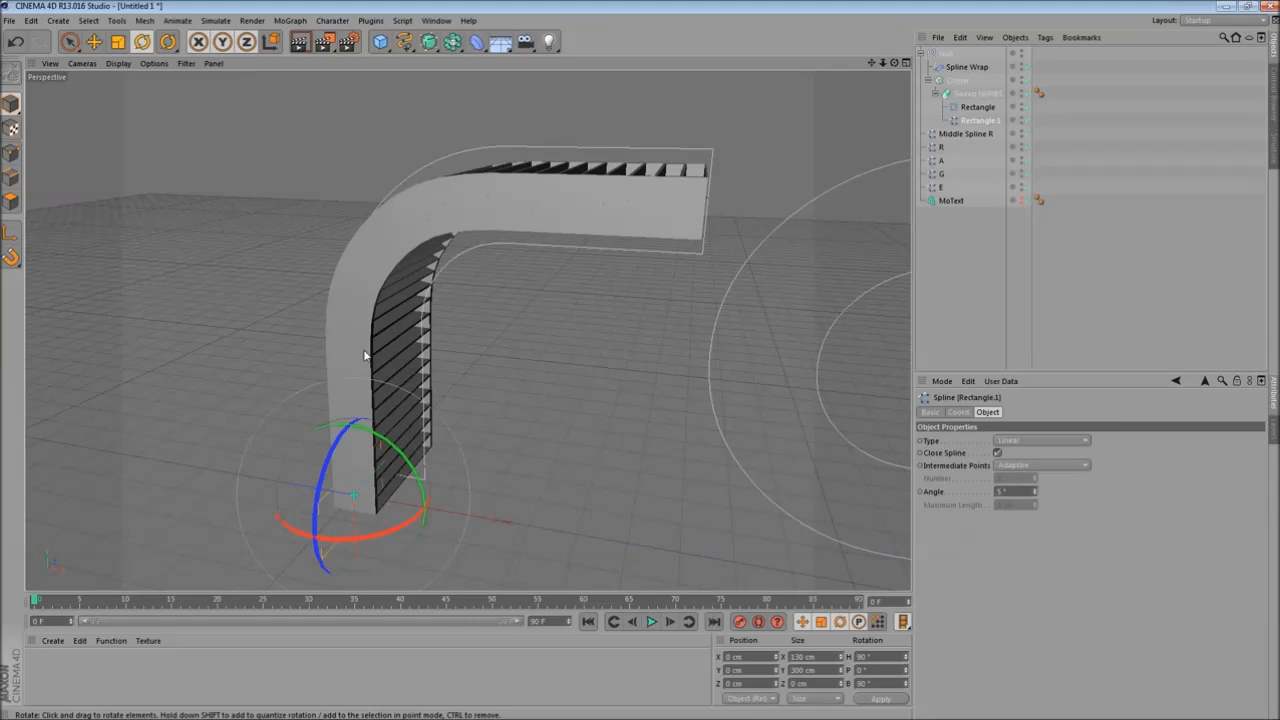
pyautogui.keyDown('alt'); pyautogui.moveTo(511, 366); pyautogui.dragTo(471, 392); pyautogui.keyUp('alt')
pyautogui.keyDown('alt'); pyautogui.moveTo(471, 392); pyautogui.dragTo(553, 323, button='middle'); pyautogui.keyUp('alt')
pyautogui.keyDown('alt'); pyautogui.moveTo(553, 323); pyautogui.dragTo(600, 374); pyautogui.keyUp('alt')
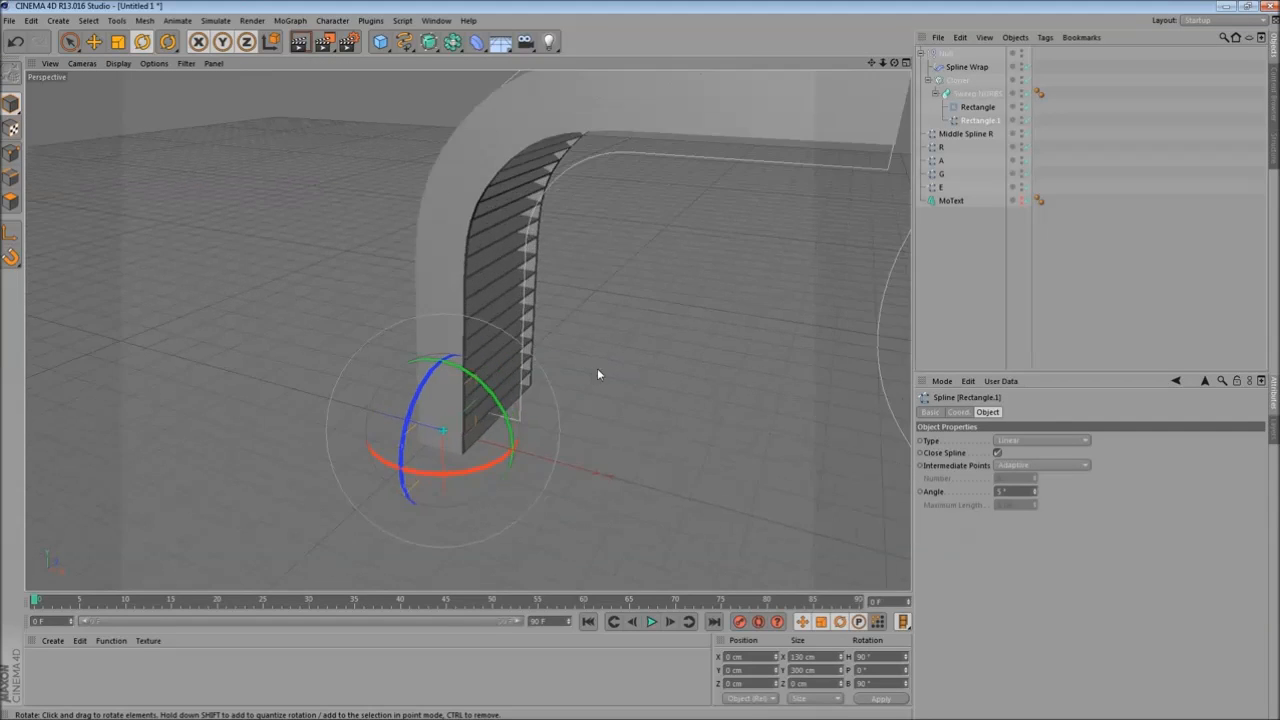
pyautogui.moveTo(465, 373); pyautogui.dragTo(508, 476)
pyautogui.keyDown('alt'); pyautogui.moveTo(631, 351); pyautogui.dragTo(528, 429); pyautogui.keyUp('alt')
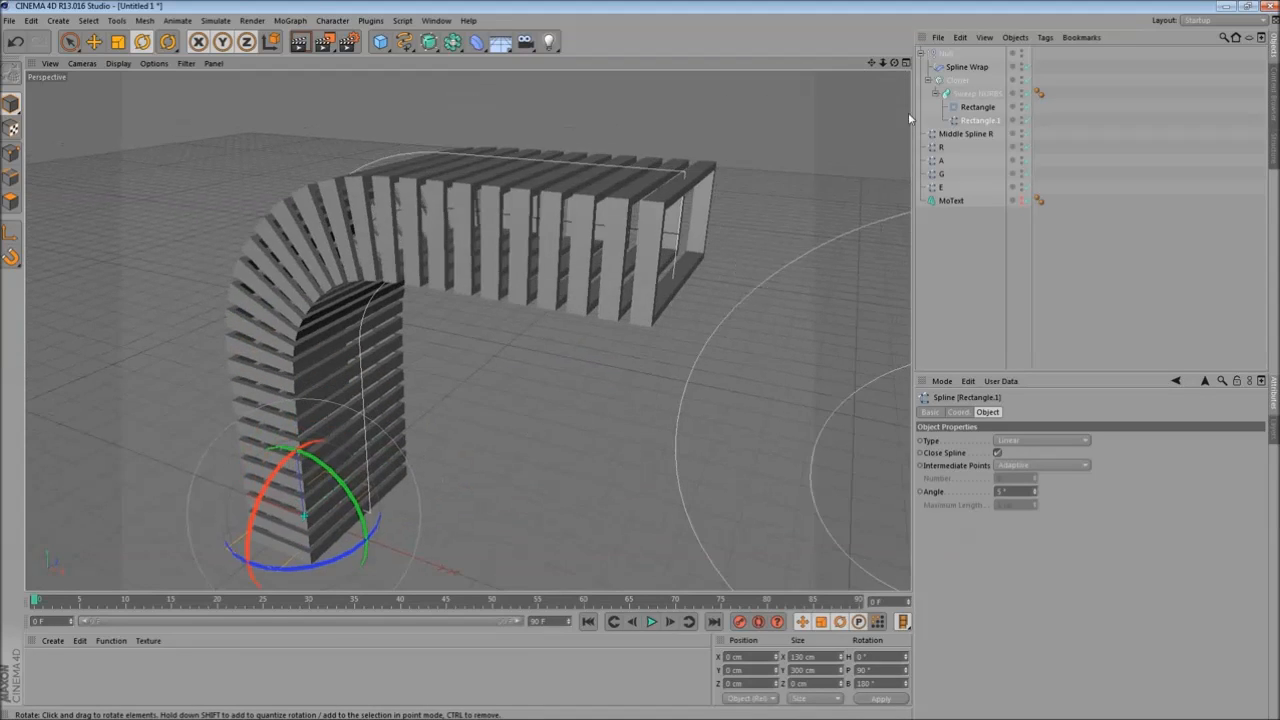
# - Set the Cloner's P.Y step offset to 90 cm
pyautogui.click(957, 81)
pyautogui.keyDown('alt'); pyautogui.moveTo(566, 387); pyautogui.dragTo(640, 345); pyautogui.keyUp('alt')
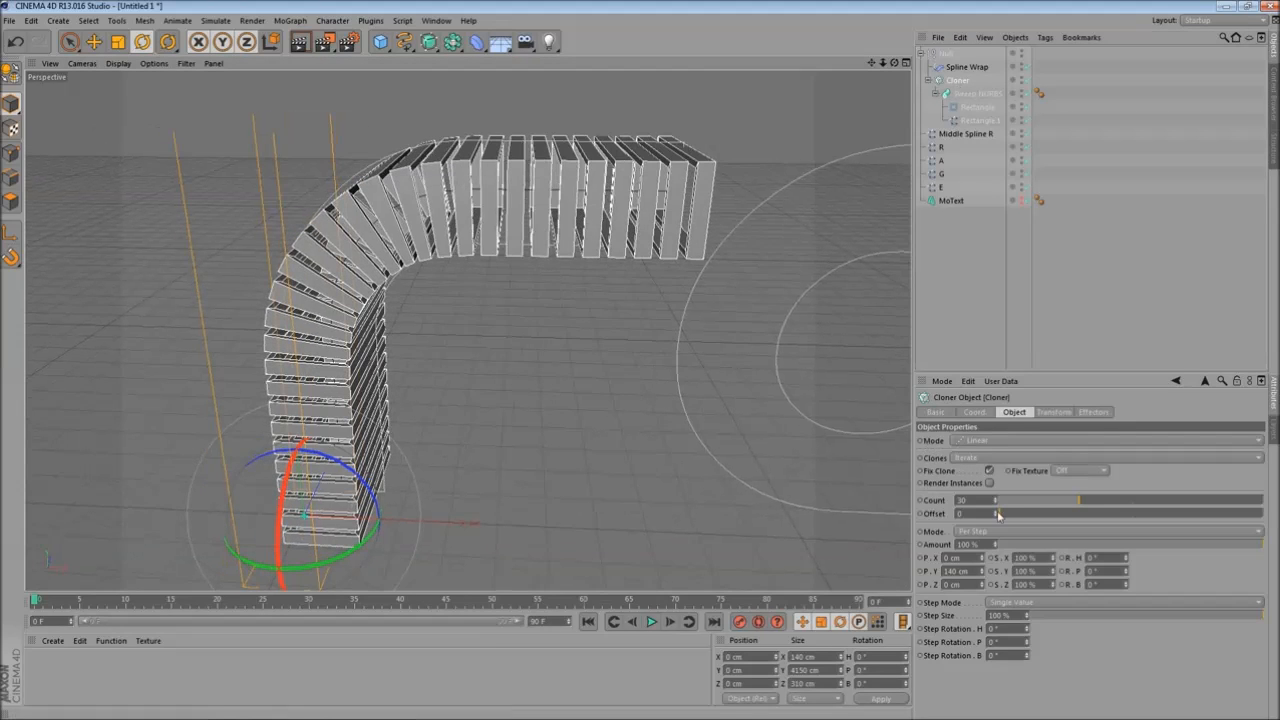
pyautogui.moveTo(983, 576); pyautogui.dragTo(983, 622)
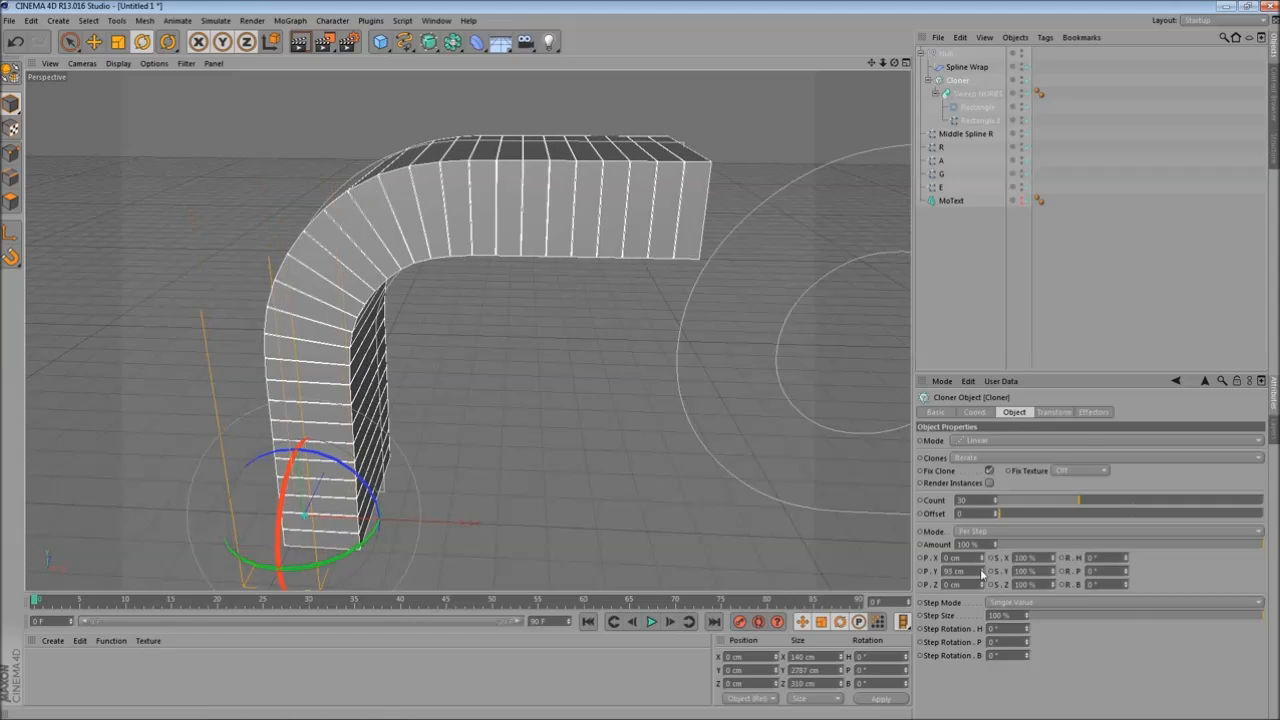
pyautogui.click(983, 574)
pyautogui.click(983, 574)
pyautogui.keyDown('alt'); pyautogui.moveTo(610, 420); pyautogui.dragTo(565, 382); pyautogui.keyUp('alt')
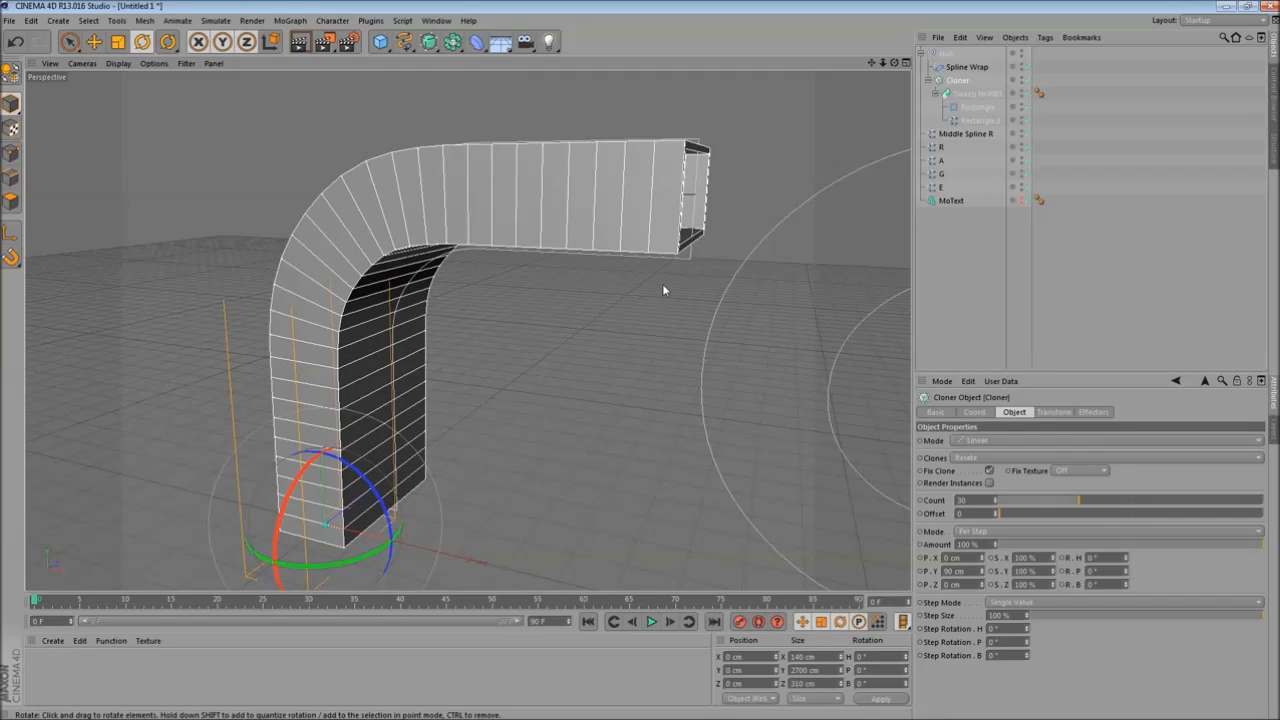
# - Animate the Sweep NURBS End Growth, setting 0% at frame 0 and 100% at frame 60
pyautogui.click(992, 98)
pyautogui.moveTo(557, 295)
pyautogui.keyDown('alt'); pyautogui.mouseDown()
pyautogui.moveTo(514, 296)
pyautogui.moveTo(557, 307)
pyautogui.mouseUp(); pyautogui.keyUp('alt')
pyautogui.scroll(3, 557, 307)
pyautogui.scroll(-3, 532, 365)
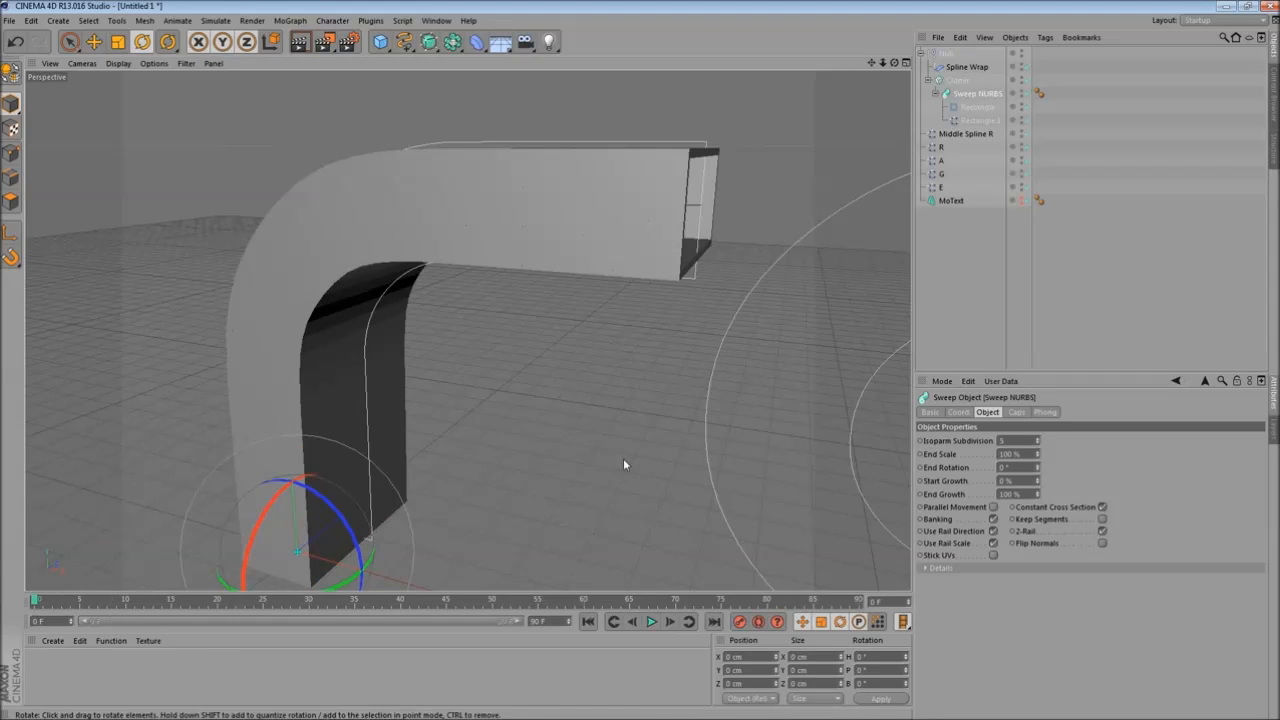
pyautogui.click(920, 495)
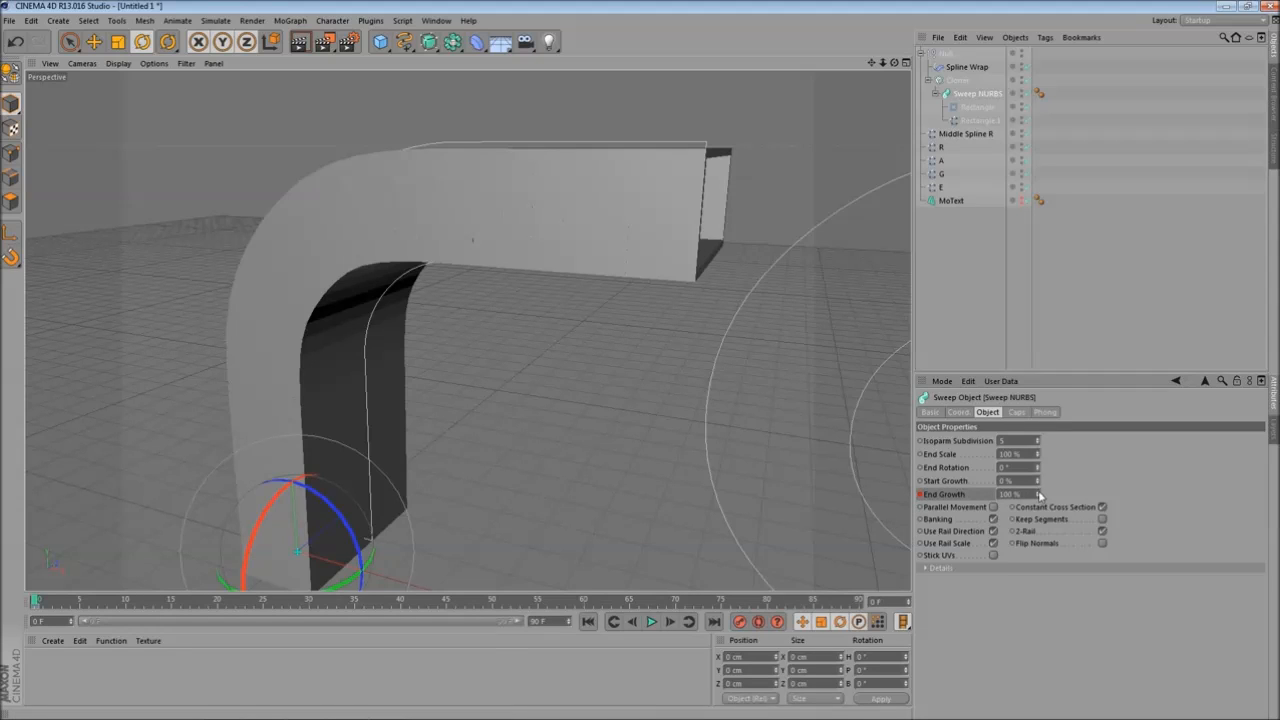
pyautogui.moveTo(1038, 493); pyautogui.dragTo(1038, 546)
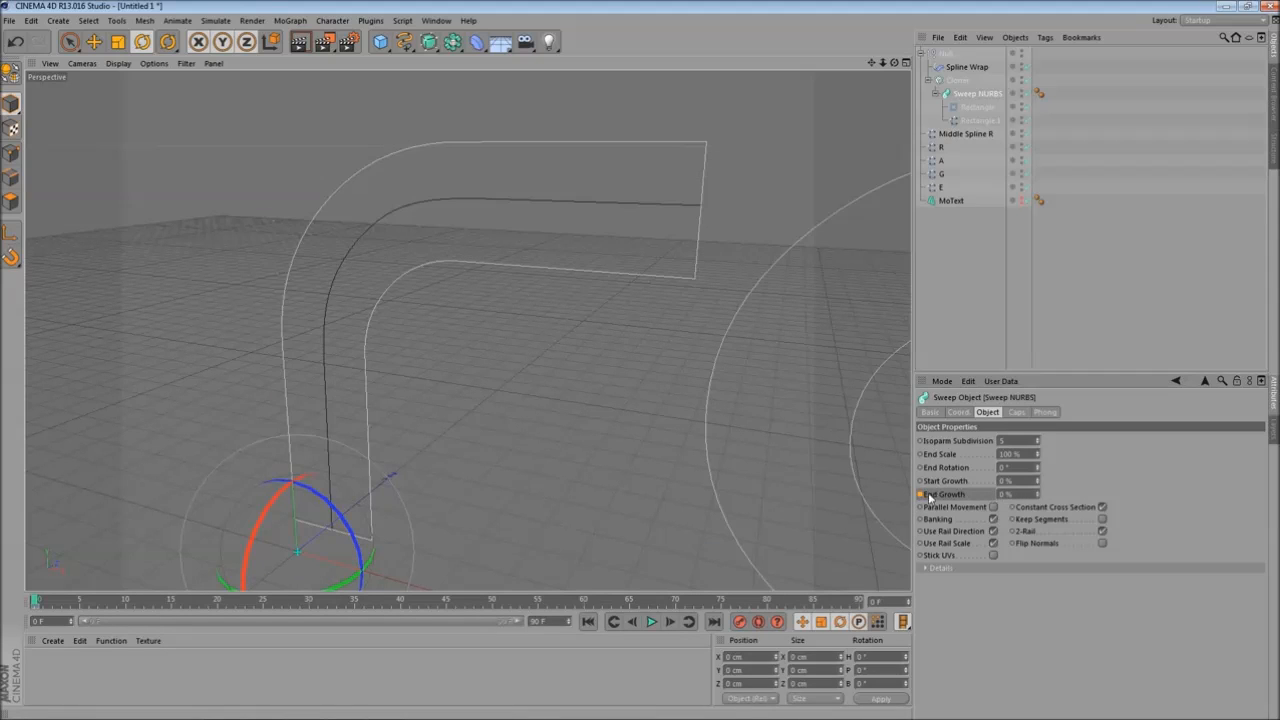
pyautogui.moveTo(38, 603); pyautogui.dragTo(126, 603)
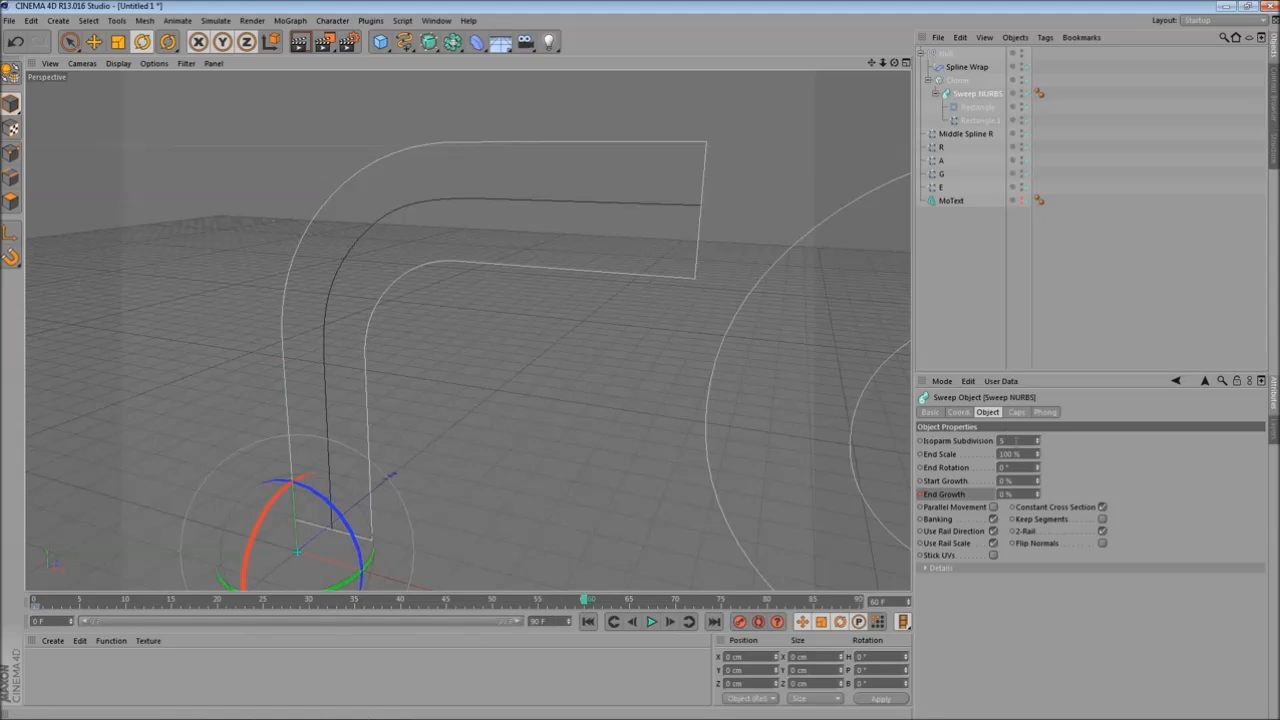
pyautogui.moveTo(1038, 493); pyautogui.dragTo(1038, 440)
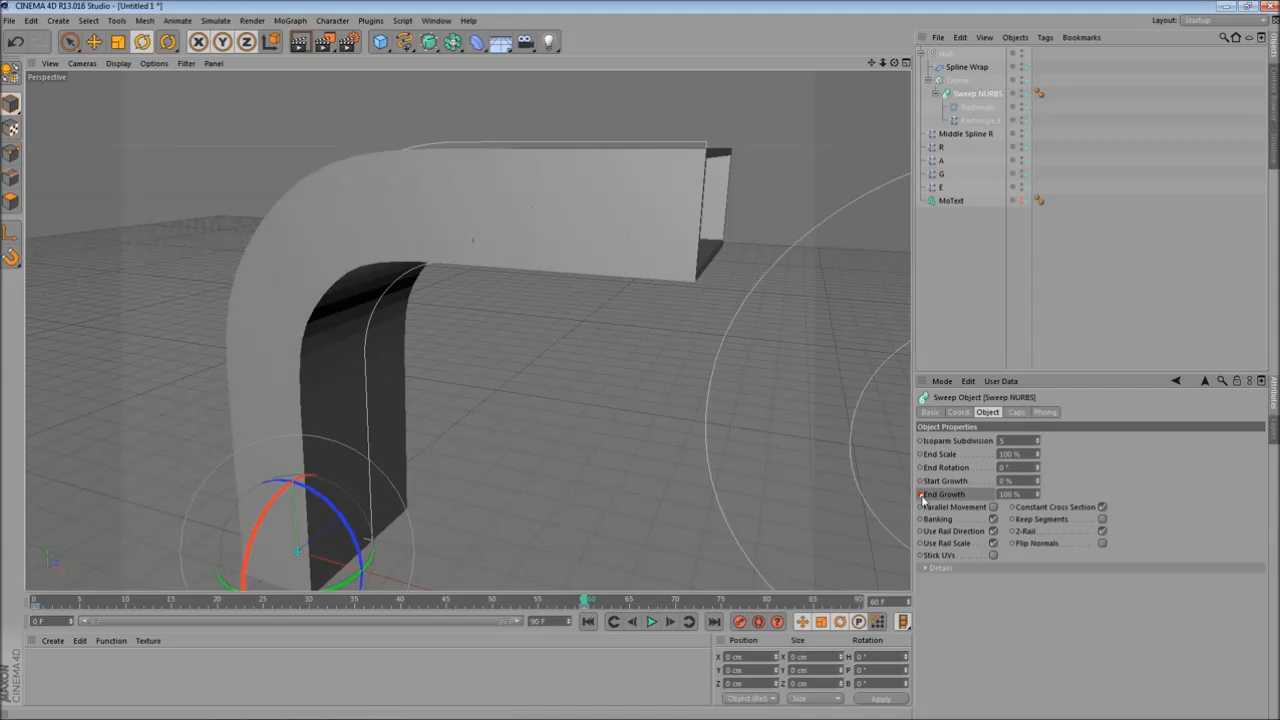
# - Orbit and zoom around the swept clones to inspect them, then render the viewport
pyautogui.keyDown('alt'); pyautogui.moveTo(645, 498); pyautogui.dragTo(578, 487); pyautogui.keyUp('alt')
pyautogui.moveTo(584, 601)
pyautogui.mouseDown()
pyautogui.moveTo(40, 600)
pyautogui.moveTo(636, 601)
pyautogui.moveTo(45, 601)
pyautogui.moveTo(584, 601)
pyautogui.mouseUp()
pyautogui.keyDown('alt'); pyautogui.moveTo(508, 514); pyautogui.dragTo(340, 488); pyautogui.keyUp('alt')
pyautogui.scroll(3, 540, 484)
pyautogui.keyDown('alt'); pyautogui.moveTo(477, 467); pyautogui.dragTo(471, 546); pyautogui.keyUp('alt')
pyautogui.scroll(-3, 519, 496)
pyautogui.click(451, 364)
pyautogui.scroll(3, 472, 462)
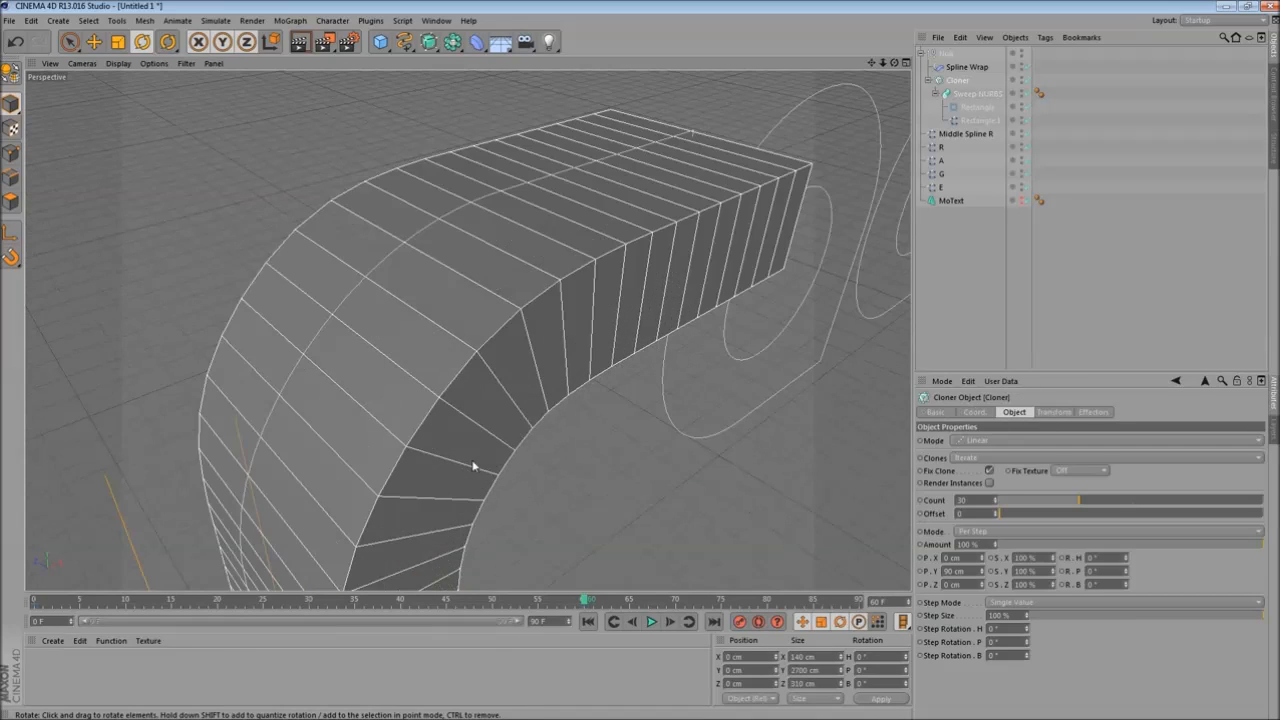
pyautogui.scroll(-3, 414, 391)
pyautogui.click(299, 43)
# - Set the Rectangle profile's Intermediate Points to Subdivided
pyautogui.scroll(3, 408, 361)
pyautogui.keyDown('alt'); pyautogui.moveTo(501, 411); pyautogui.dragTo(517, 380); pyautogui.keyUp('alt')
pyautogui.scroll(-3, 560, 420)
pyautogui.keyDown('alt'); pyautogui.moveTo(588, 450); pyautogui.dragTo(543, 371); pyautogui.keyUp('alt')
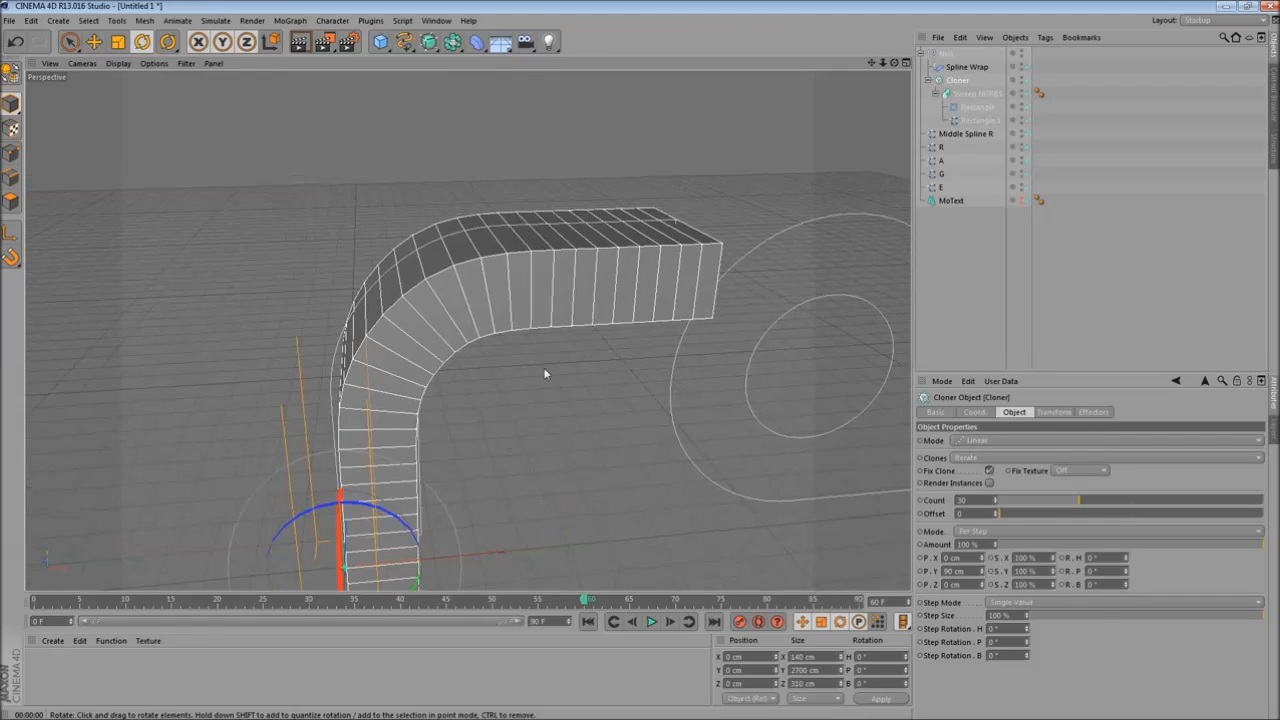
pyautogui.click(977, 107)
pyautogui.keyDown('alt'); pyautogui.moveTo(543, 406); pyautogui.dragTo(578, 440); pyautogui.keyUp('alt')
pyautogui.click(1066, 522)
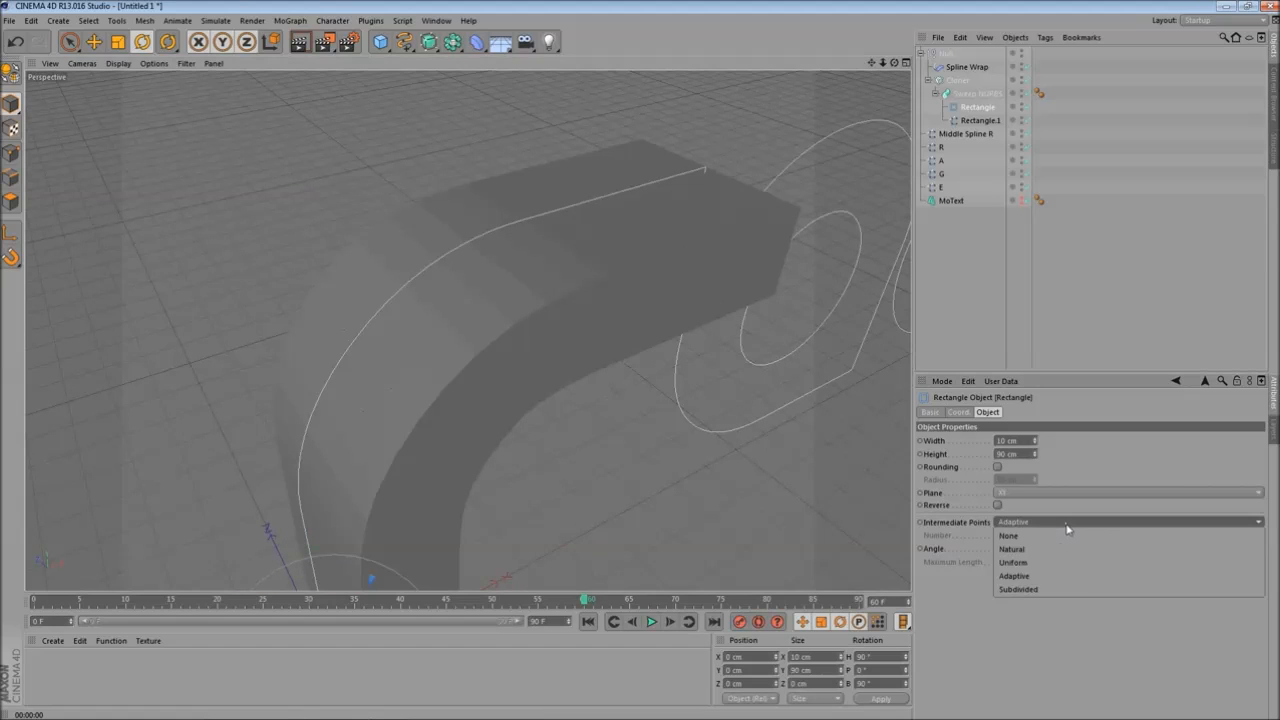
pyautogui.click(1018, 589)
# - Try a smaller Maximum Length for the Rectangle profile and render the viewport to preview it
pyautogui.keyDown('alt'); pyautogui.moveTo(461, 407); pyautogui.dragTo(598, 430); pyautogui.keyUp('alt')
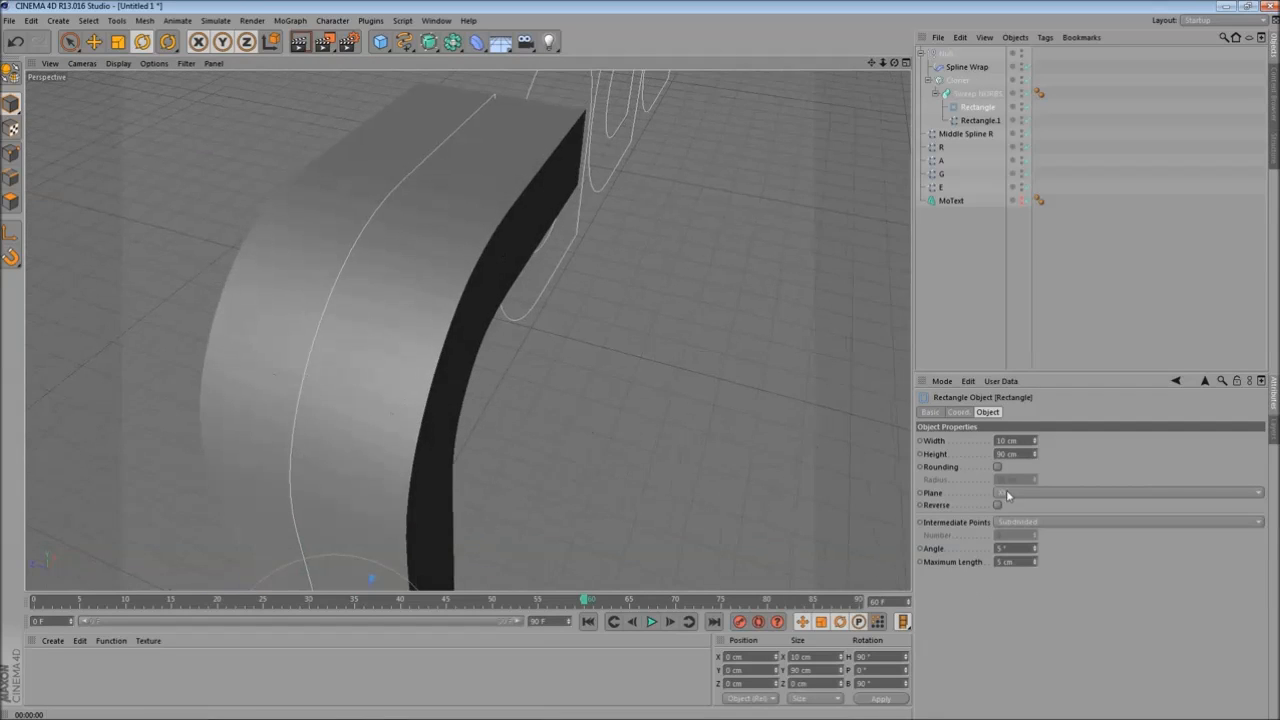
pyautogui.keyDown('alt'); pyautogui.moveTo(520, 346); pyautogui.dragTo(578, 349); pyautogui.keyUp('alt')
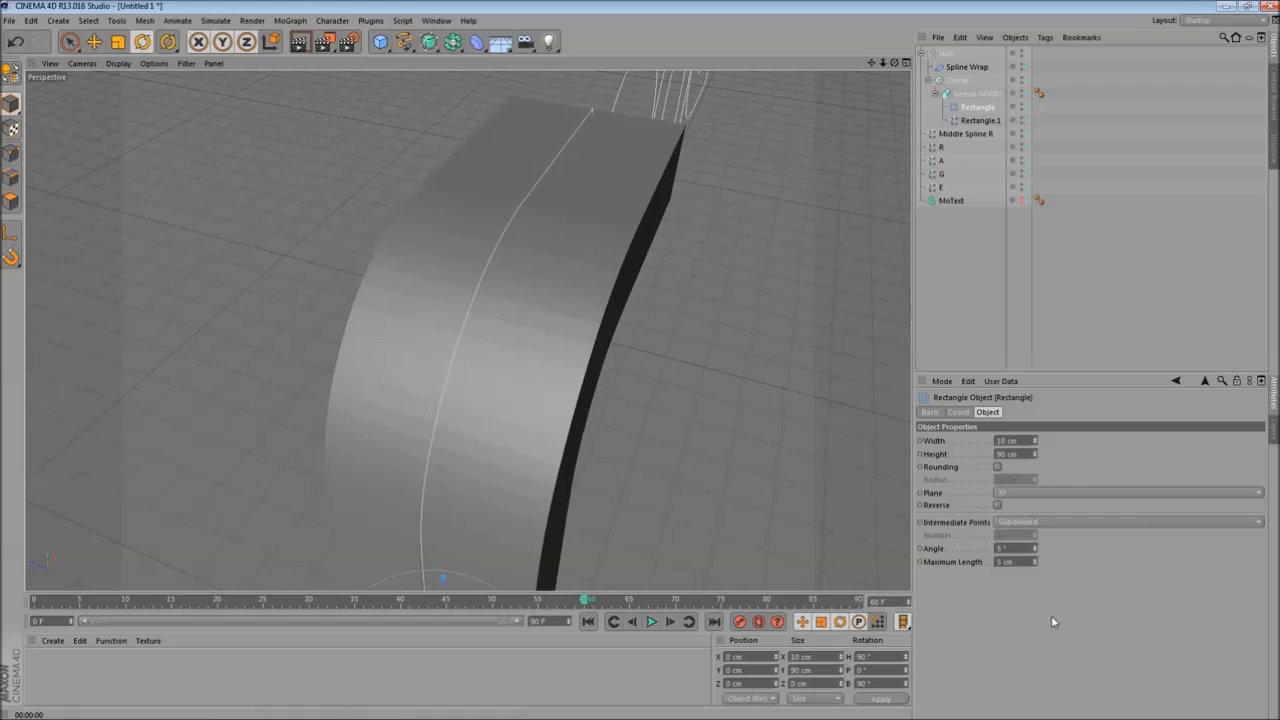
pyautogui.click(1035, 564)
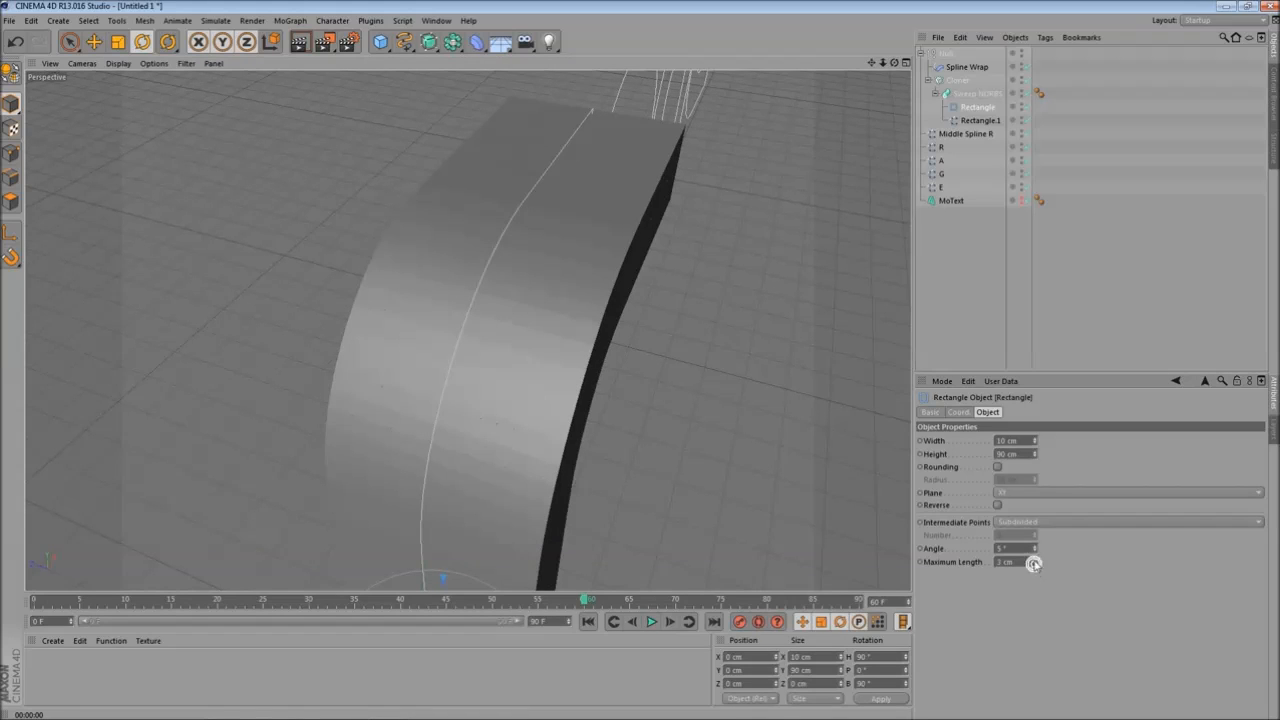
pyautogui.keyDown('alt'); pyautogui.moveTo(650, 425); pyautogui.dragTo(420, 220); pyautogui.keyUp('alt')
pyautogui.click(299, 41)
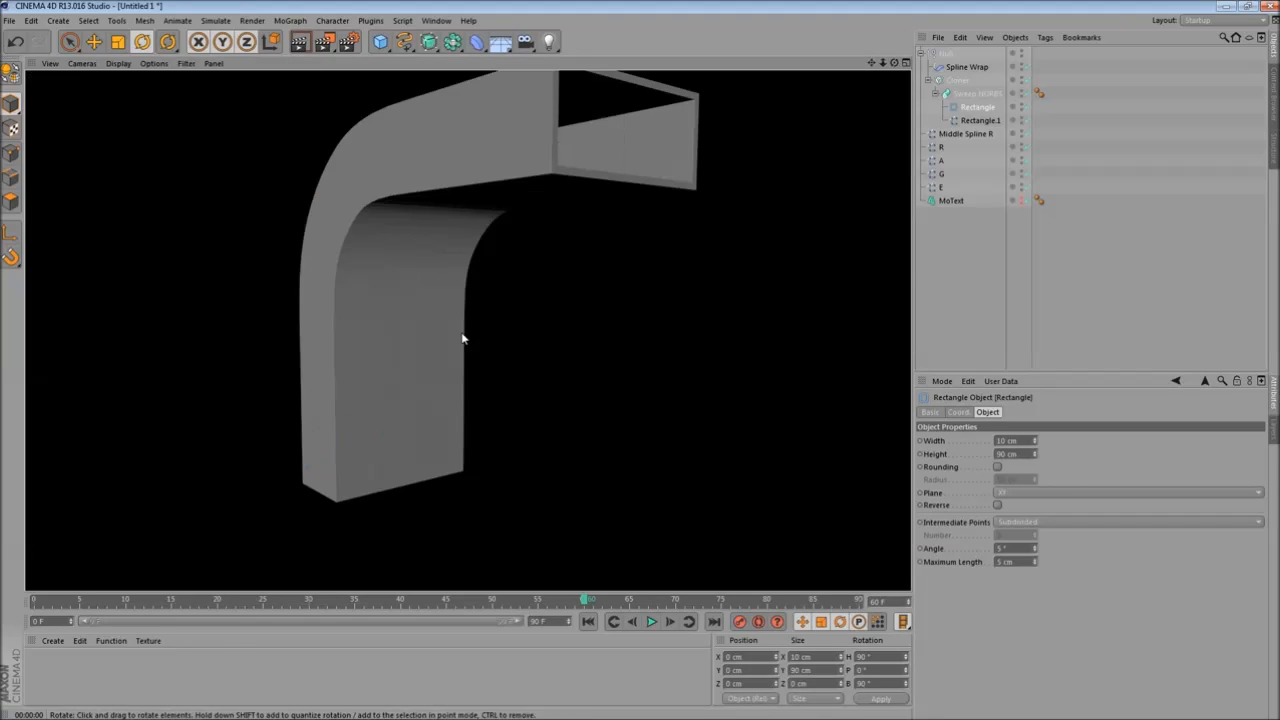
pyautogui.keyDown('alt'); pyautogui.moveTo(462, 338); pyautogui.dragTo(462, 333); pyautogui.keyUp('alt')
# - Raise the Rectangle profile's Maximum Length to 20 cm
pyautogui.click(957, 81)
pyautogui.keyDown('alt'); pyautogui.moveTo(329, 263); pyautogui.dragTo(503, 340); pyautogui.keyUp('alt')
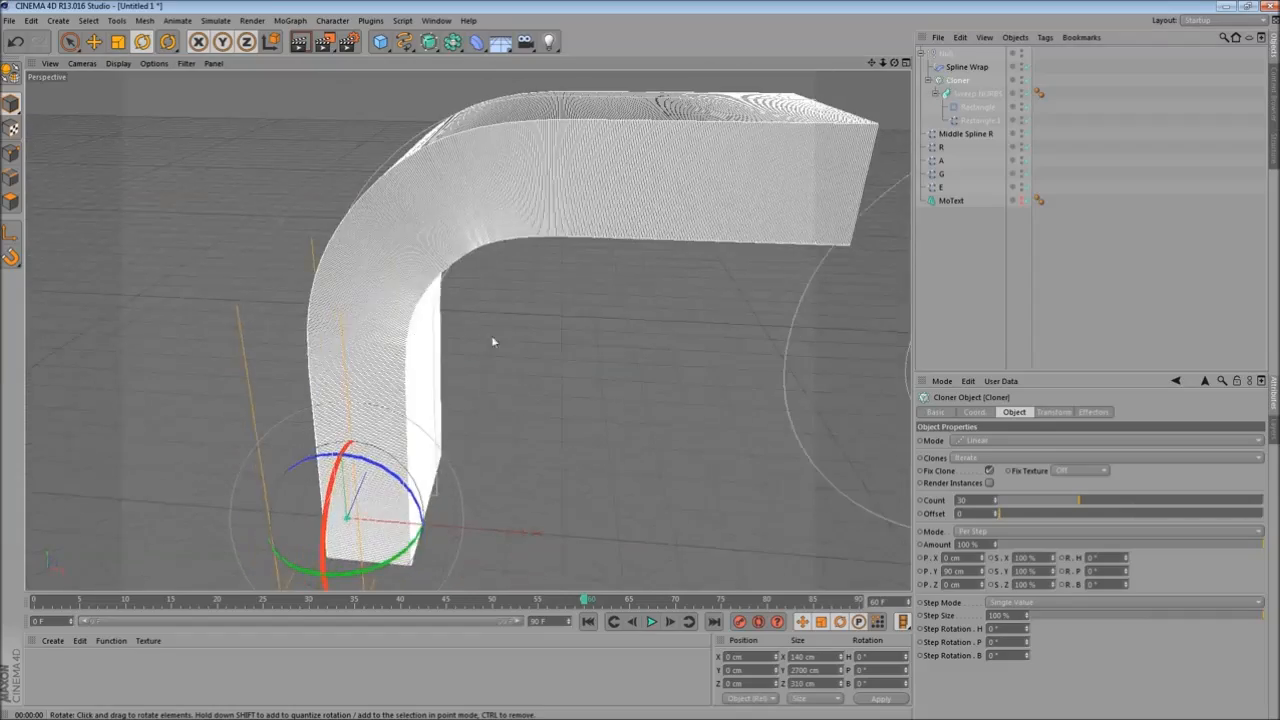
pyautogui.keyDown('alt'); pyautogui.moveTo(498, 318); pyautogui.dragTo(454, 416, button='middle'); pyautogui.keyUp('alt')
pyautogui.keyDown('alt'); pyautogui.moveTo(454, 416); pyautogui.dragTo(494, 406, button='right'); pyautogui.keyUp('alt')
pyautogui.keyDown('alt'); pyautogui.moveTo(494, 406); pyautogui.dragTo(420, 388); pyautogui.keyUp('alt')
pyautogui.click(977, 107)
pyautogui.keyDown('alt'); pyautogui.moveTo(542, 358); pyautogui.dragTo(512, 357); pyautogui.keyUp('alt')
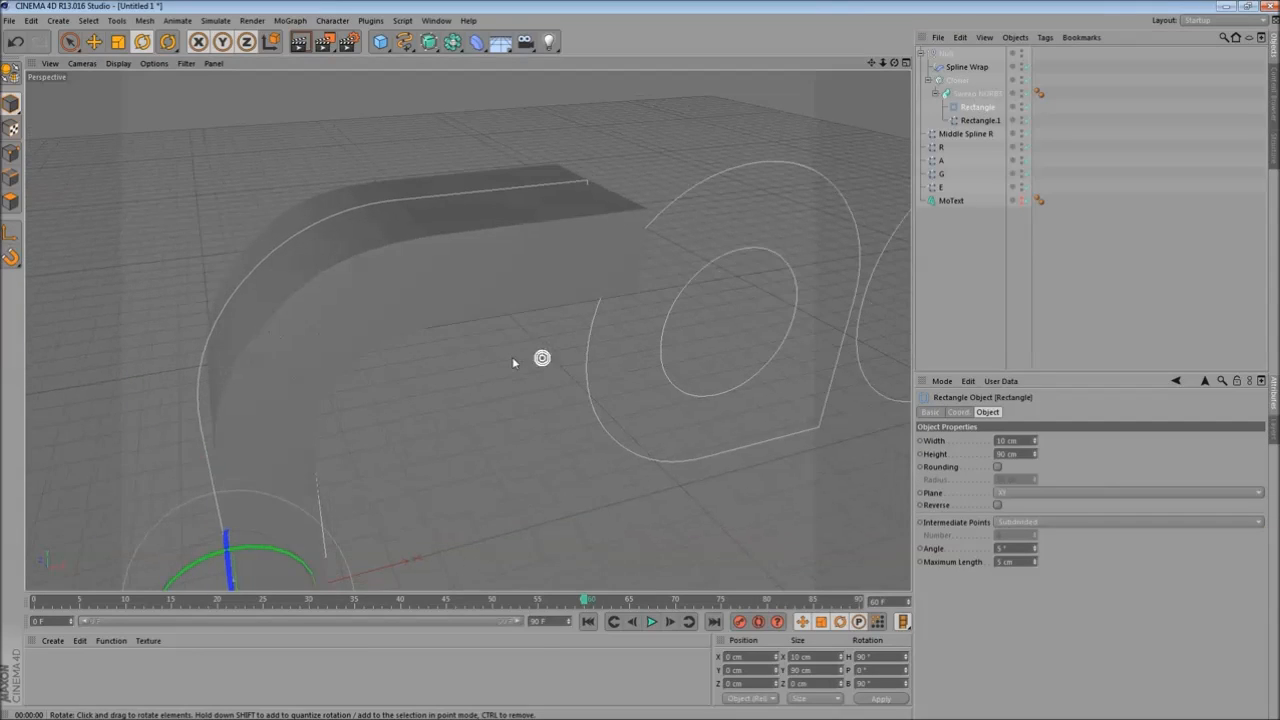
pyautogui.click(1036, 562)
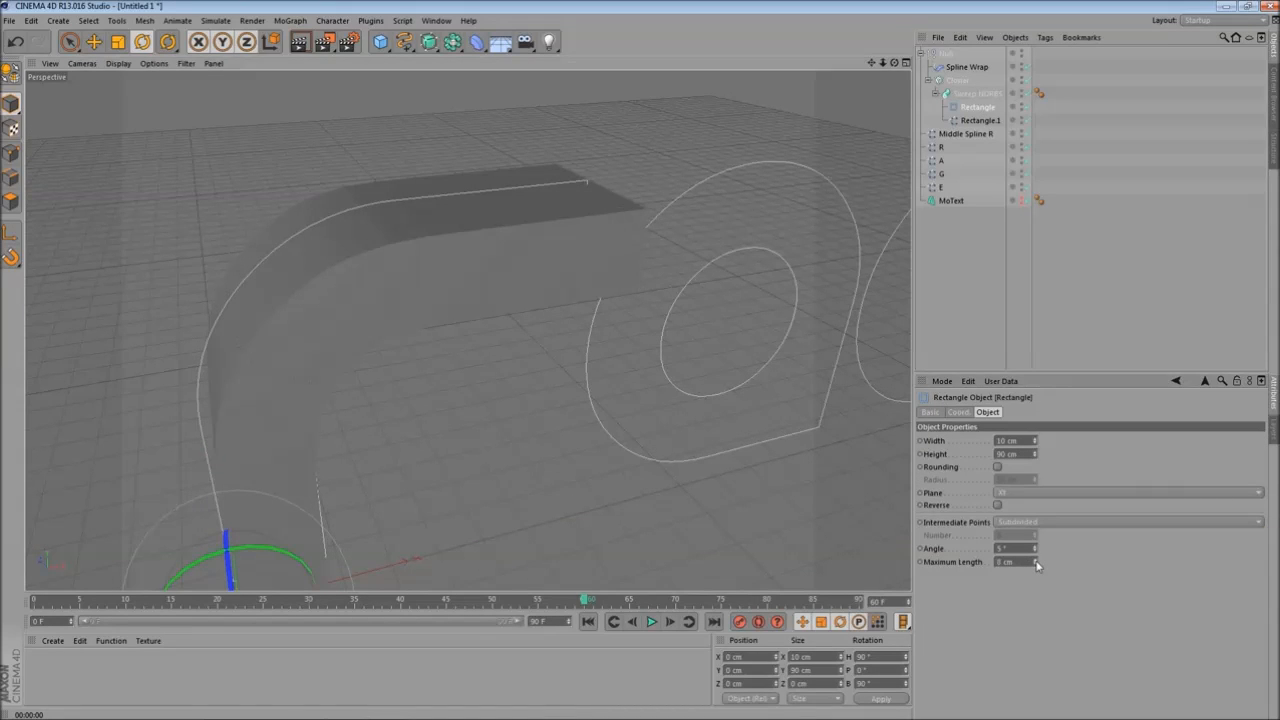
pyautogui.click(962, 84)
pyautogui.click(977, 107)
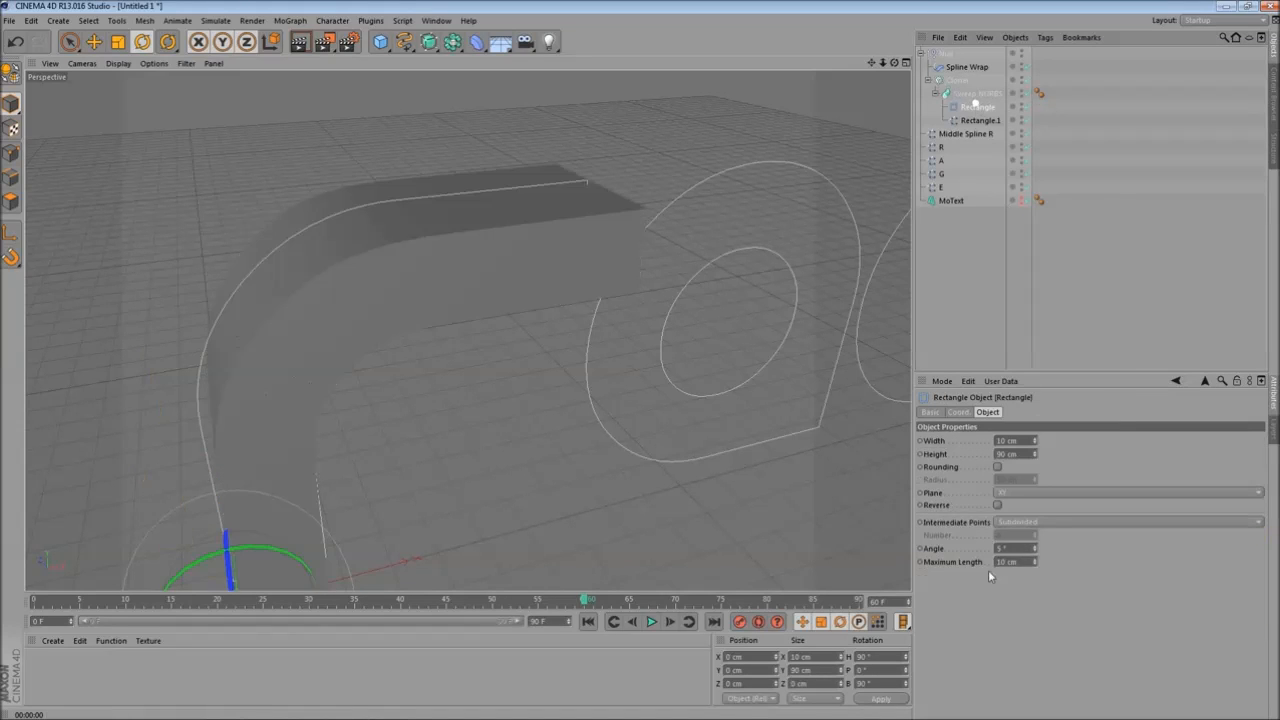
pyautogui.click(1036, 562)
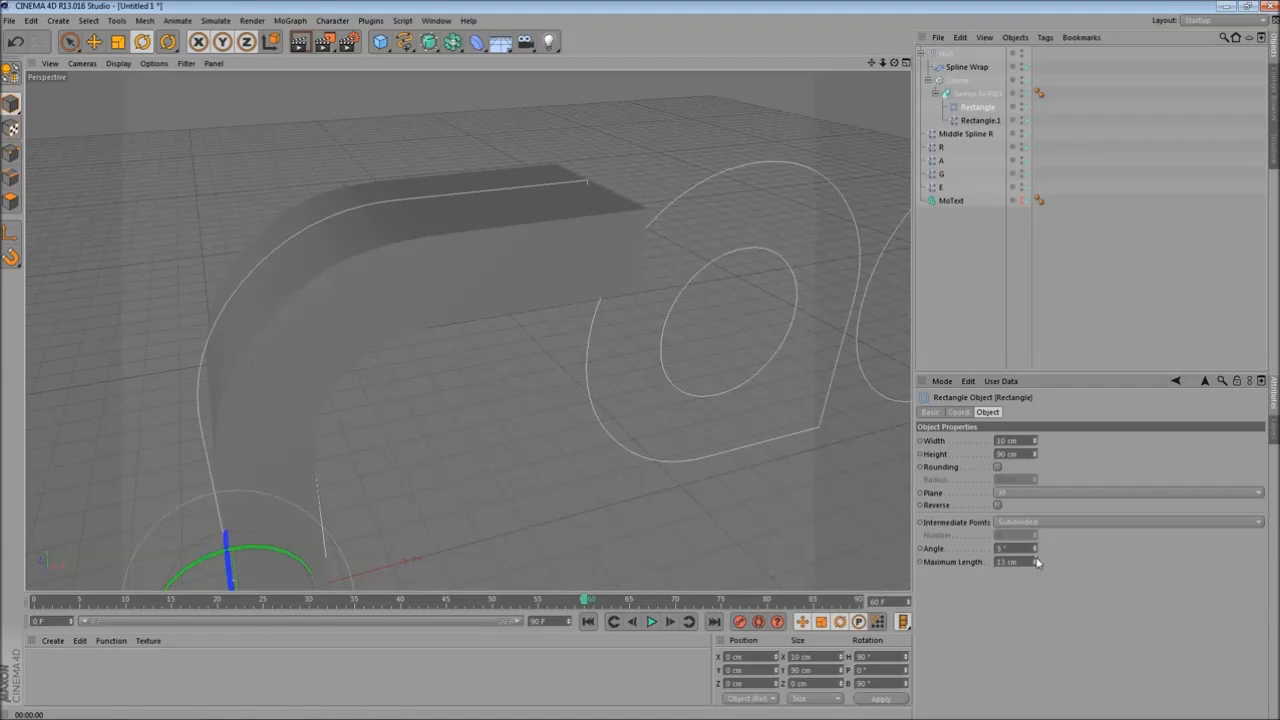
# - Increase the Cloner's count to 40 and render the viewport
pyautogui.click(958, 80)
pyautogui.keyDown('alt'); pyautogui.moveTo(446, 412); pyautogui.dragTo(770, 428); pyautogui.keyUp('alt')
pyautogui.keyDown('alt'); pyautogui.moveTo(365, 387); pyautogui.dragTo(474, 431); pyautogui.keyUp('alt')
pyautogui.moveTo(1081, 507); pyautogui.dragTo(1108, 513)
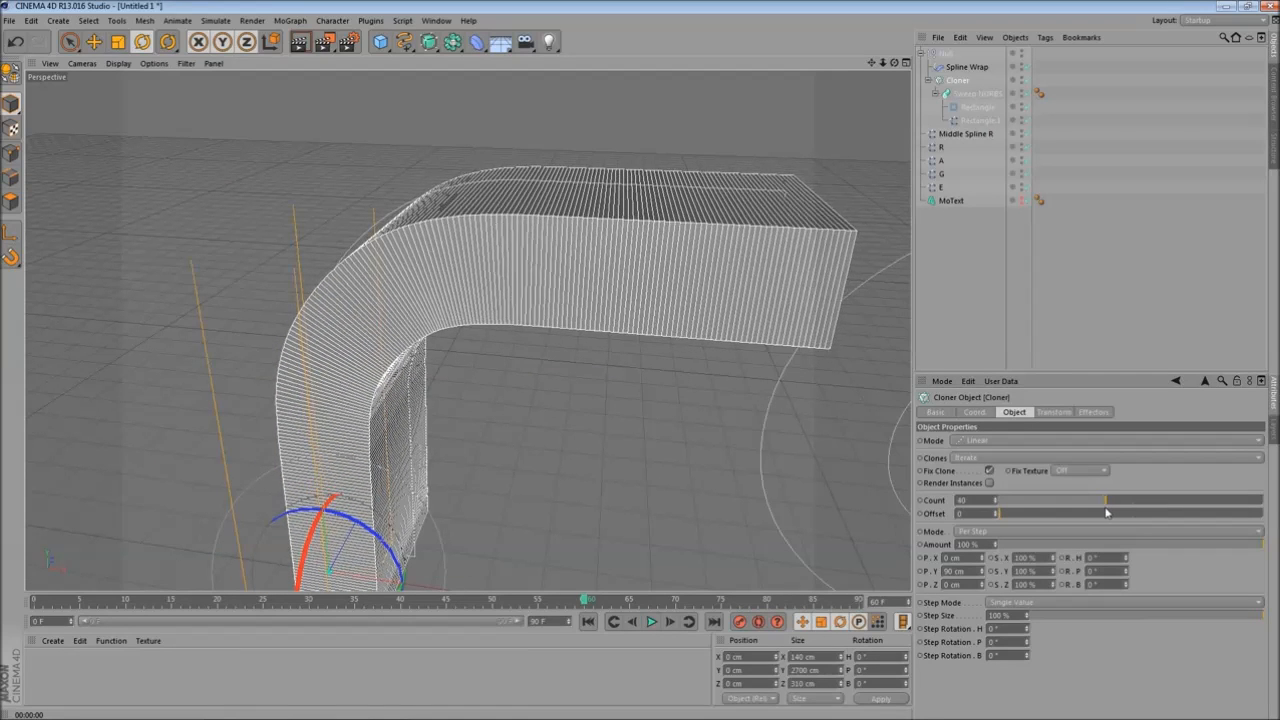
pyautogui.keyDown('alt'); pyautogui.moveTo(523, 423); pyautogui.dragTo(688, 454); pyautogui.keyUp('alt')
pyautogui.click(289, 46)
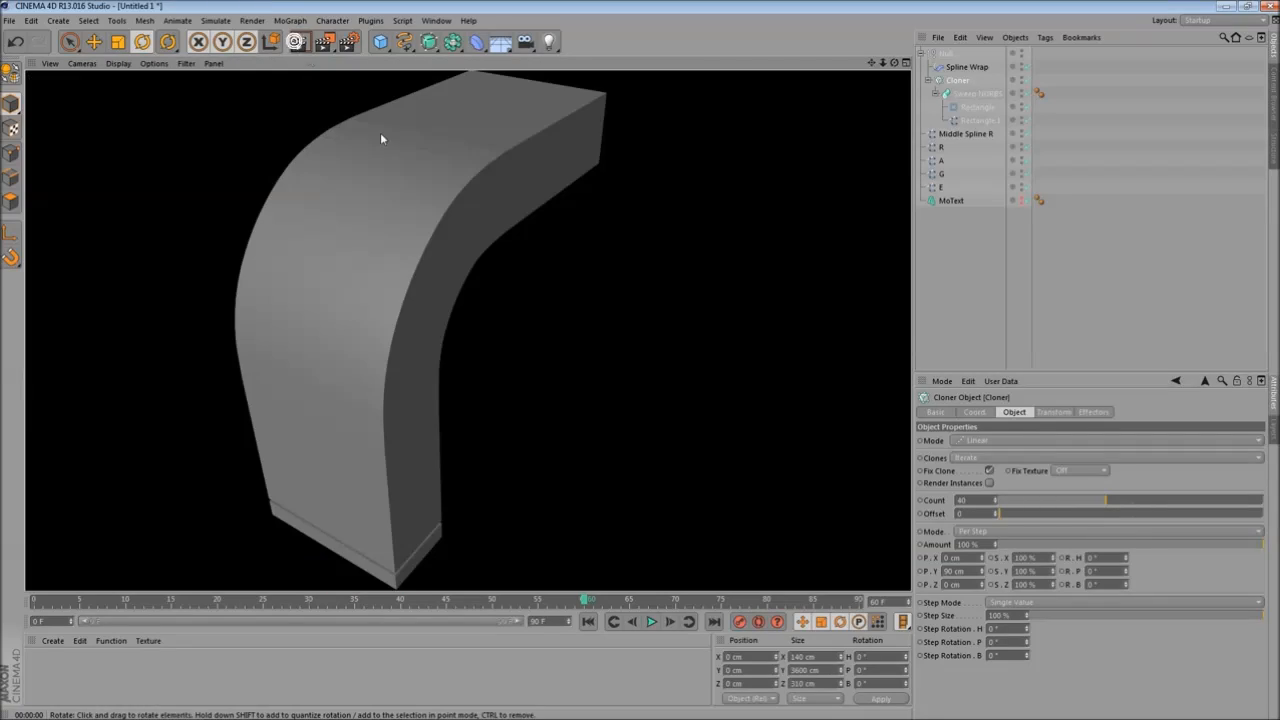
# - Orbit around the swept clone and try reducing the Rectangle profile's Maximum Length slightly, checking the result in the viewport
pyautogui.moveTo(571, 337)
pyautogui.keyDown('alt'); pyautogui.mouseDown()
pyautogui.moveTo(580, 352)
pyautogui.moveTo(164, 243)
pyautogui.moveTo(267, 22)
pyautogui.mouseUp(); pyautogui.keyUp('alt')
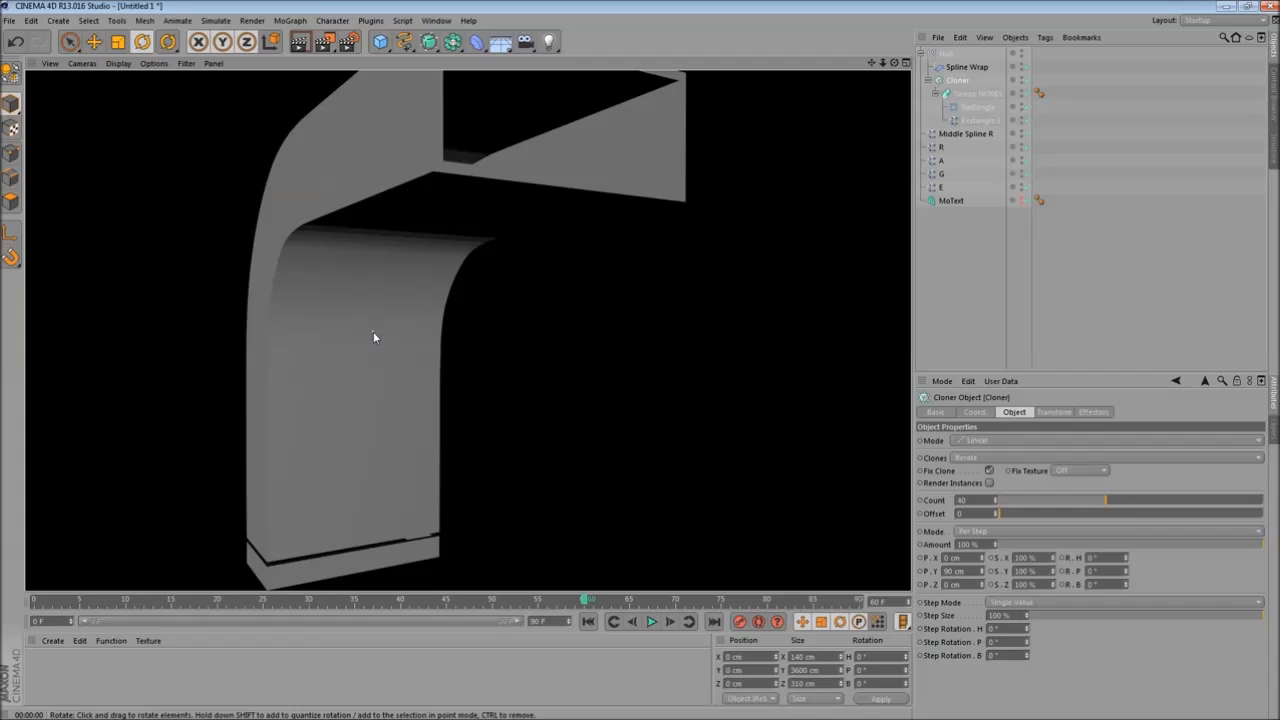
pyautogui.moveTo(373, 331)
pyautogui.keyDown('alt'); pyautogui.mouseDown()
pyautogui.moveTo(426, 294)
pyautogui.moveTo(300, 100)
pyautogui.mouseUp(); pyautogui.keyUp('alt')
pyautogui.click(300, 43)
pyautogui.scroll(-5, 432, 272)
pyautogui.keyDown('alt'); pyautogui.moveTo(438, 240); pyautogui.dragTo(551, 362); pyautogui.keyUp('alt')
pyautogui.click(978, 107)
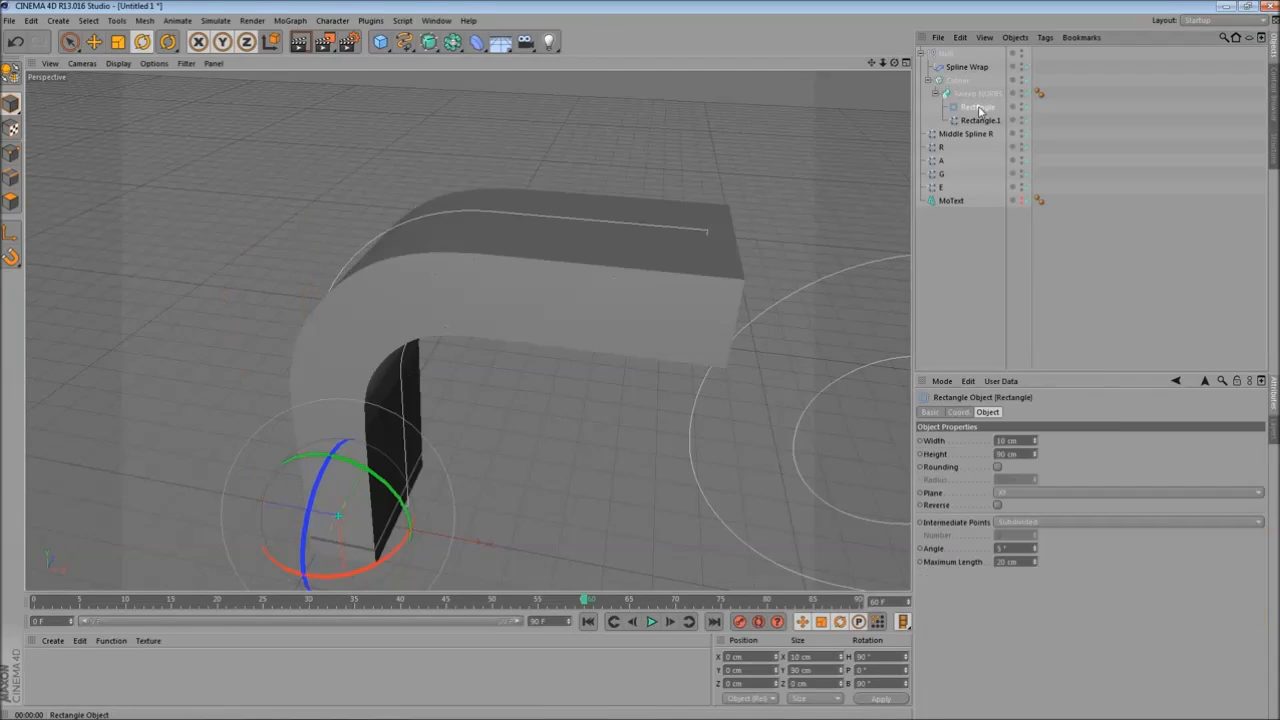
pyautogui.click(1035, 565)
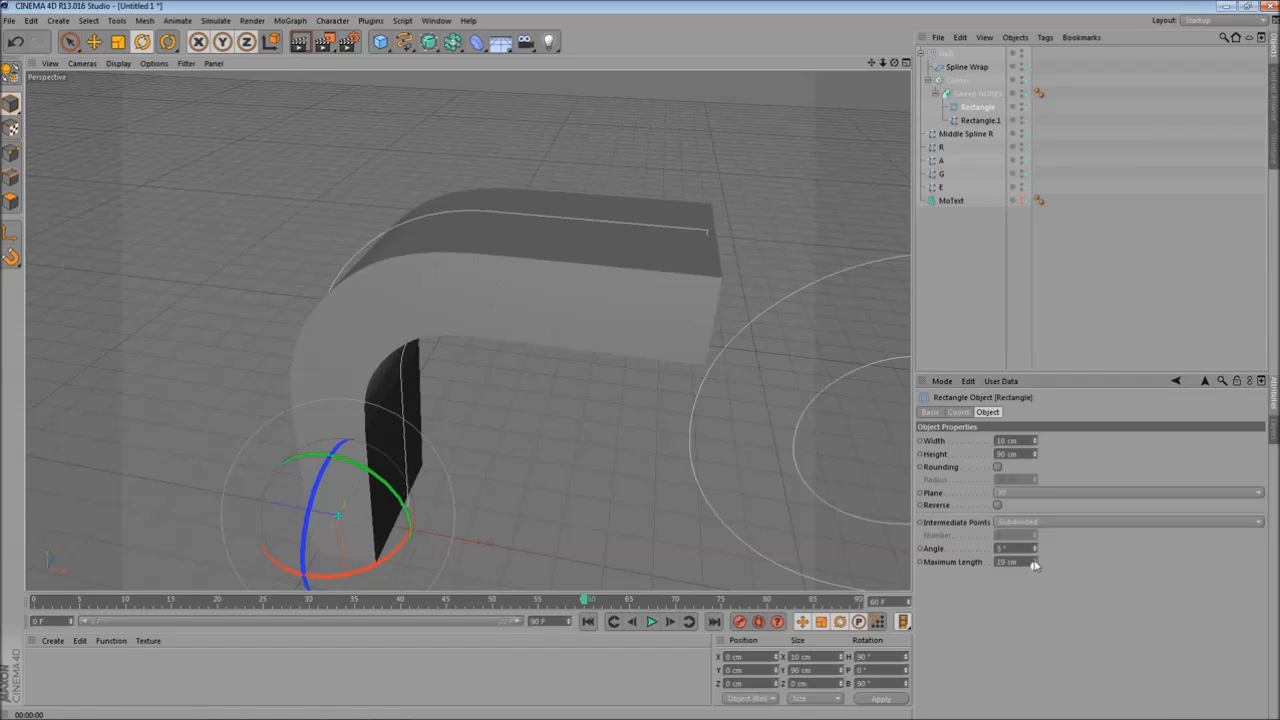
pyautogui.click(563, 306)
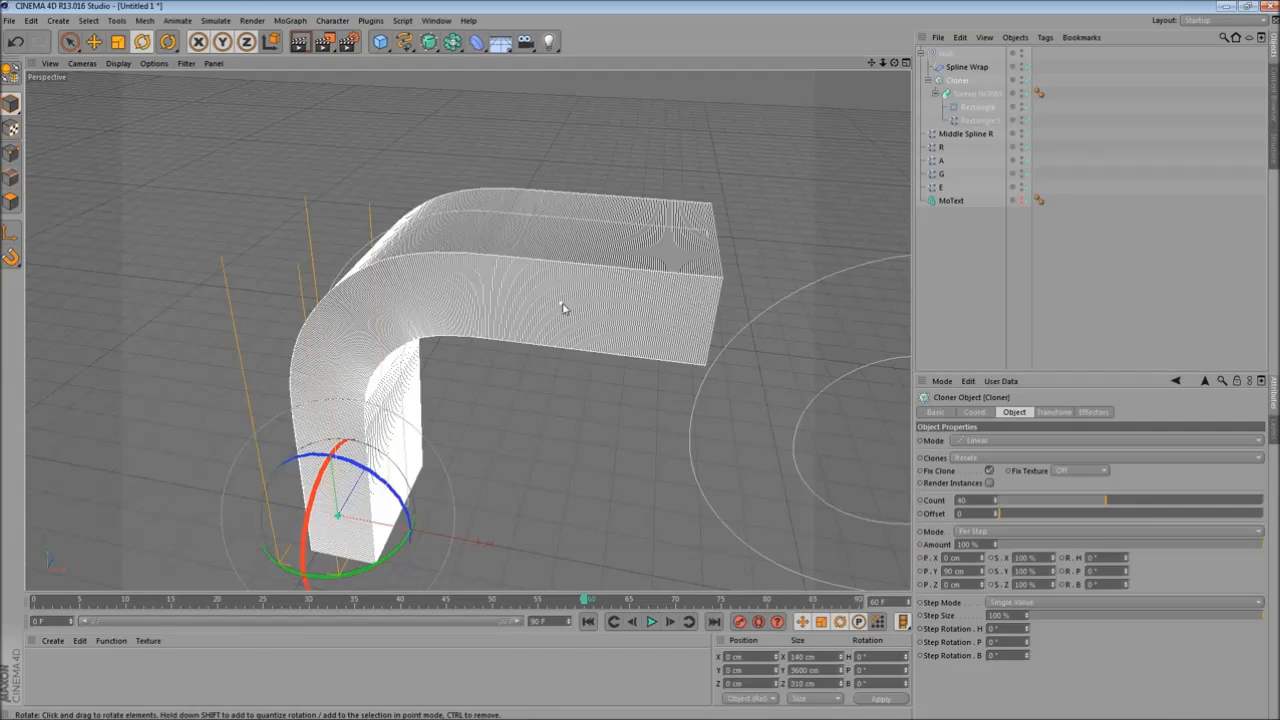
pyautogui.keyDown('alt'); pyautogui.moveTo(563, 306); pyautogui.dragTo(506, 340); pyautogui.keyUp('alt')
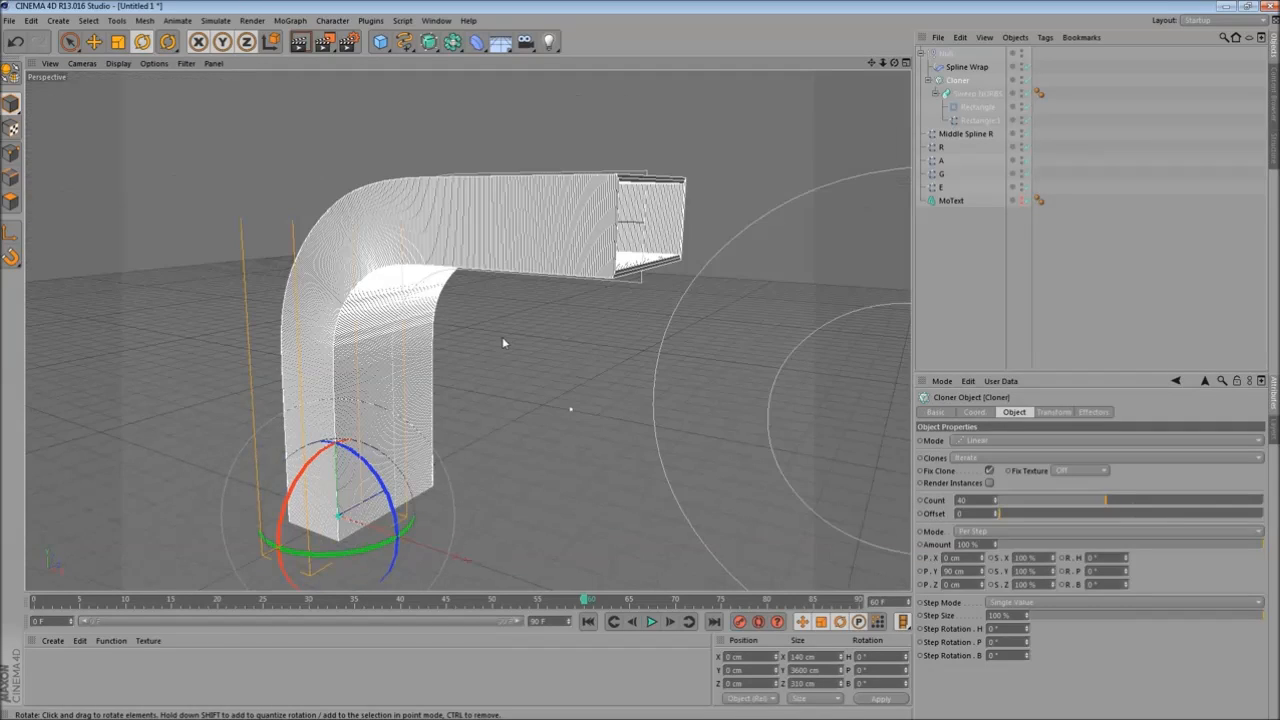
# - Reduce the Rectangle profile's Maximum Length further and render the viewport from several angles
pyautogui.click(977, 109)
pyautogui.click(1035, 560)
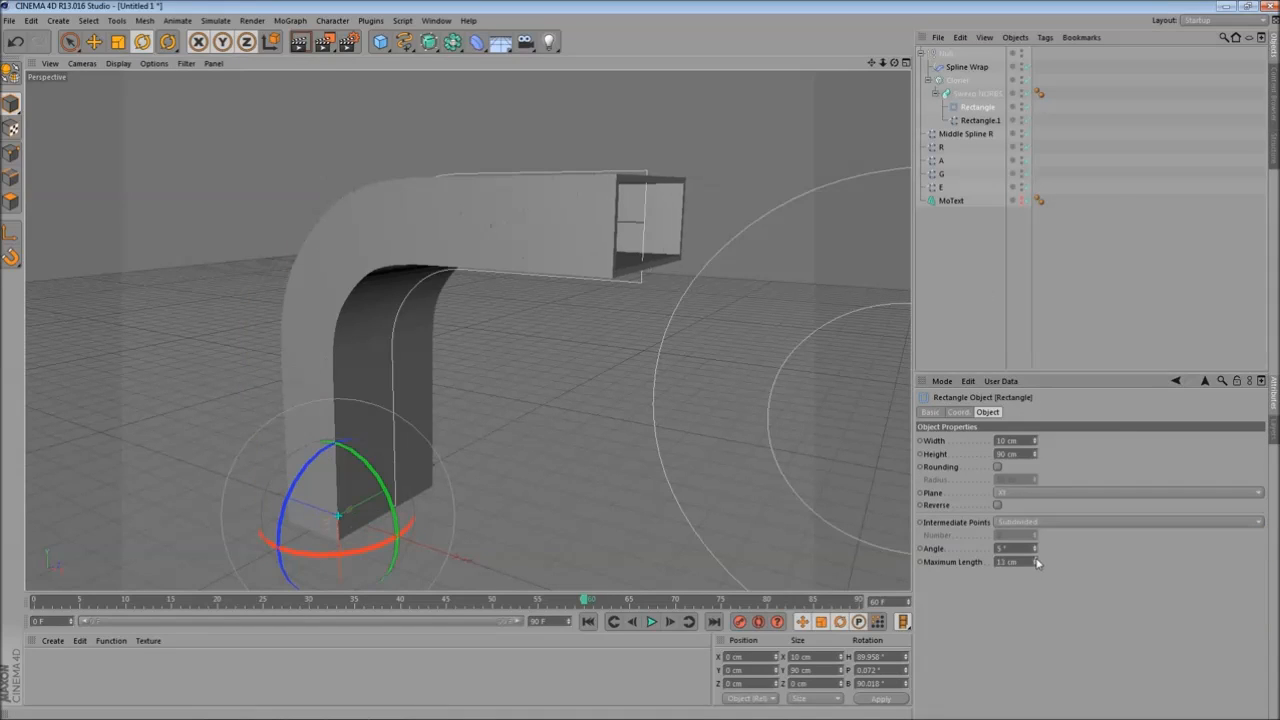
pyautogui.click(1036, 560)
pyautogui.click(302, 44)
pyautogui.keyDown('alt'); pyautogui.moveTo(505, 354); pyautogui.dragTo(464, 390); pyautogui.keyUp('alt')
pyautogui.click(574, 260)
pyautogui.keyDown('alt'); pyautogui.moveTo(486, 369); pyautogui.dragTo(410, 349, button='middle'); pyautogui.keyUp('alt')
pyautogui.keyDown('alt'); pyautogui.moveTo(409, 350); pyautogui.dragTo(355, 390); pyautogui.keyUp('alt')
pyautogui.keyDown('alt'); pyautogui.moveTo(355, 388); pyautogui.dragTo(361, 443, button='right'); pyautogui.keyUp('alt')
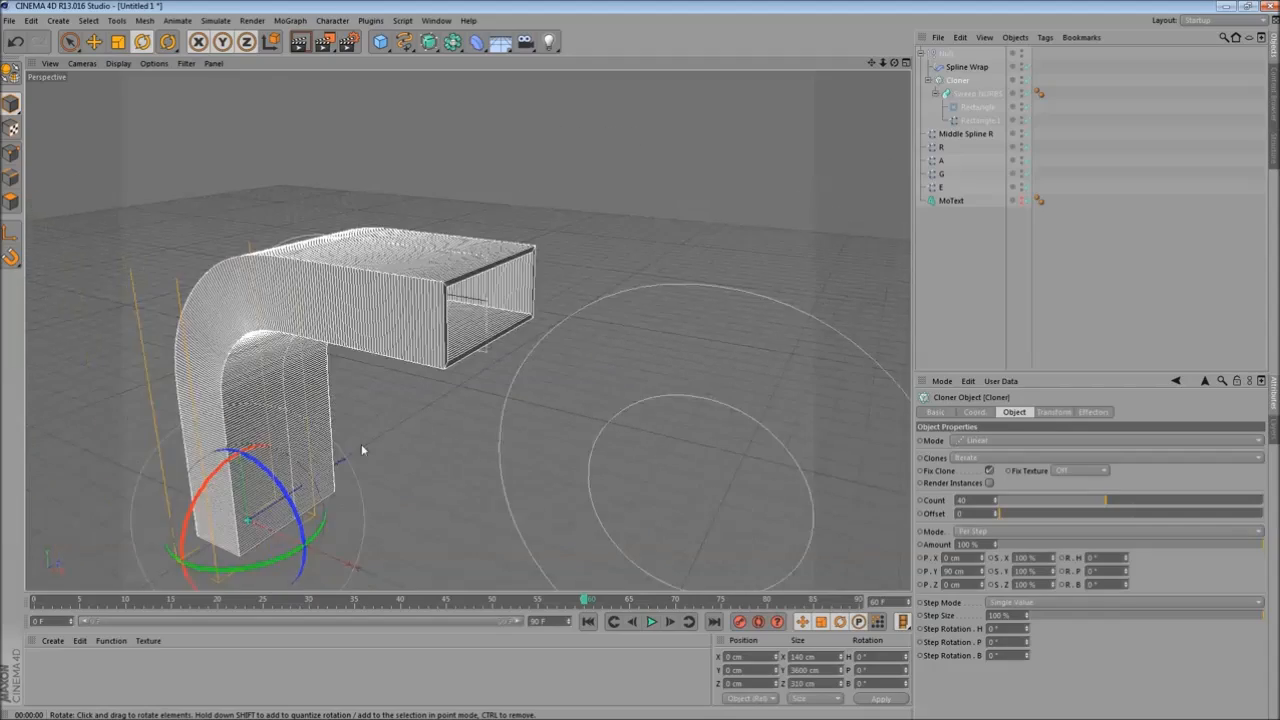
pyautogui.keyDown('alt'); pyautogui.moveTo(362, 438); pyautogui.dragTo(388, 430); pyautogui.keyUp('alt')
pyautogui.keyDown('alt'); pyautogui.moveTo(388, 430); pyautogui.dragTo(455, 398, button='middle'); pyautogui.keyUp('alt')
pyautogui.moveTo(455, 400)
pyautogui.keyDown('alt'); pyautogui.mouseDown(button='right')
pyautogui.moveTo(491, 409)
pyautogui.moveTo(457, 386)
pyautogui.mouseUp(button='right'); pyautogui.keyUp('alt')
pyautogui.moveTo(456, 381)
pyautogui.keyDown('alt'); pyautogui.mouseDown()
pyautogui.moveTo(488, 391)
pyautogui.moveTo(525, 338)
pyautogui.mouseUp(); pyautogui.keyUp('alt')
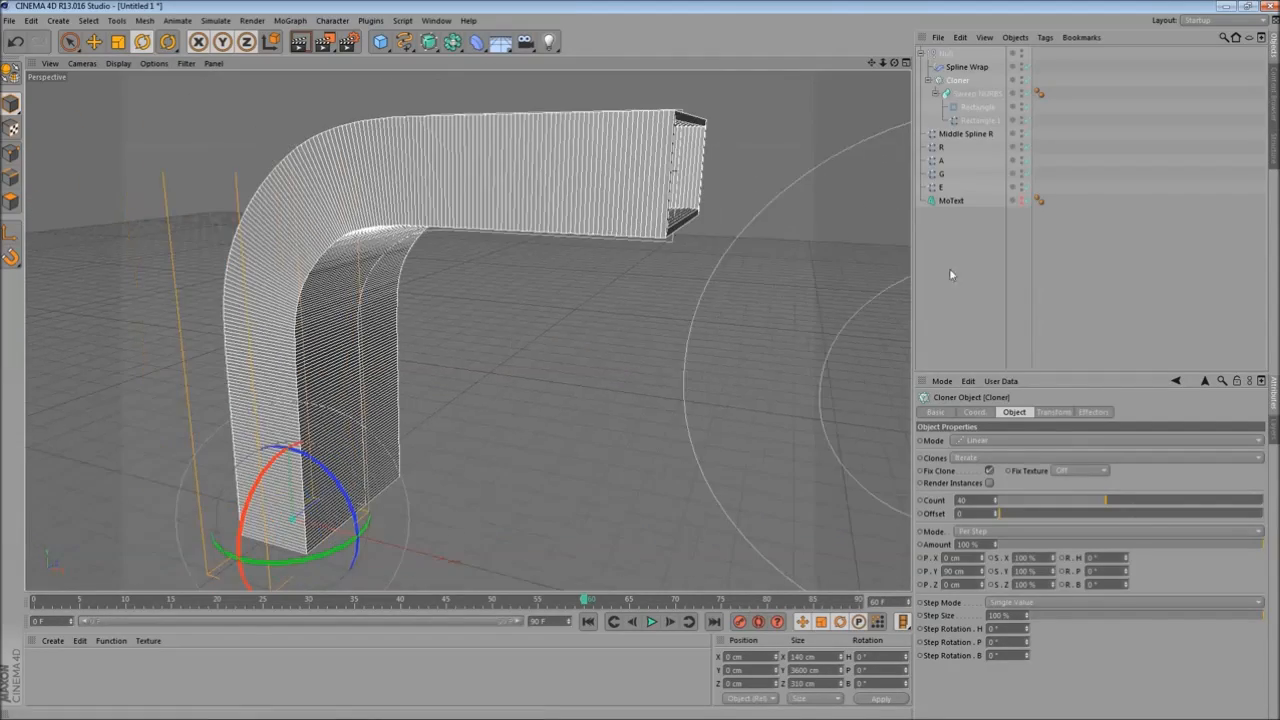
# - Set the Rectangle profile's Maximum Length to 30 cm and reselect the Cloner
pyautogui.click(987, 109)
pyautogui.moveTo(1036, 562); pyautogui.dragTo(1037, 561)
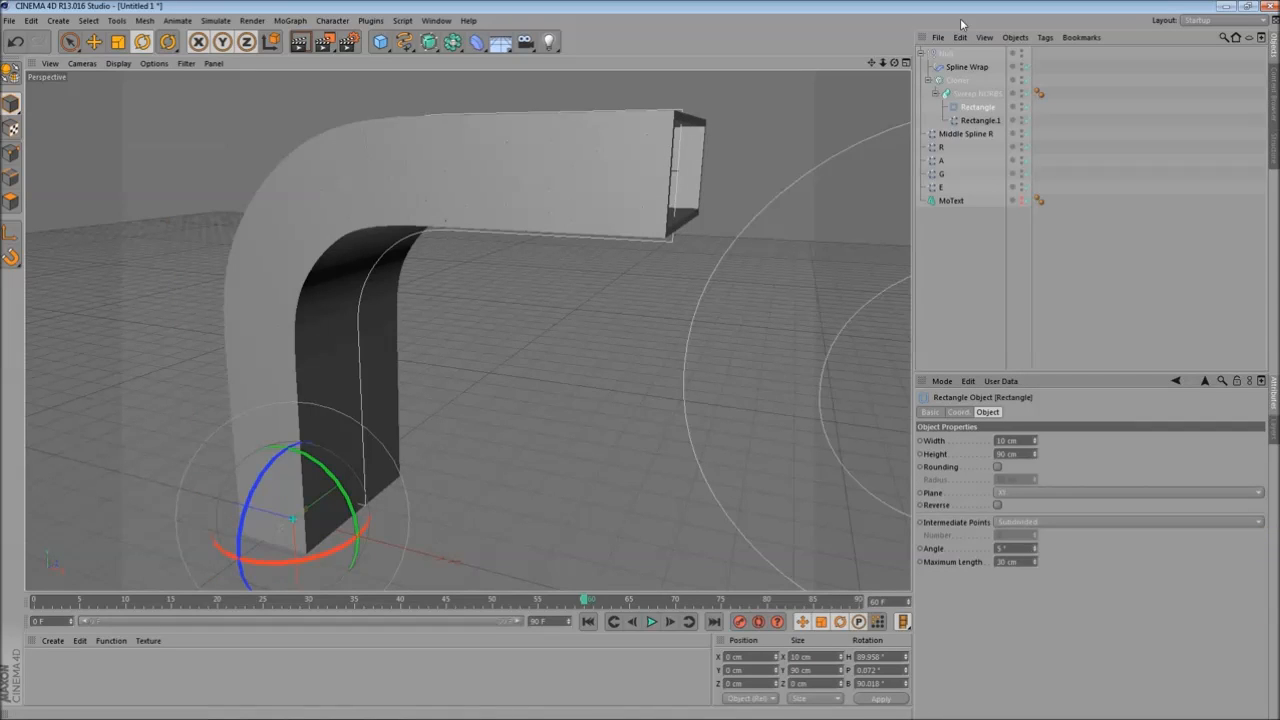
pyautogui.click(965, 83)
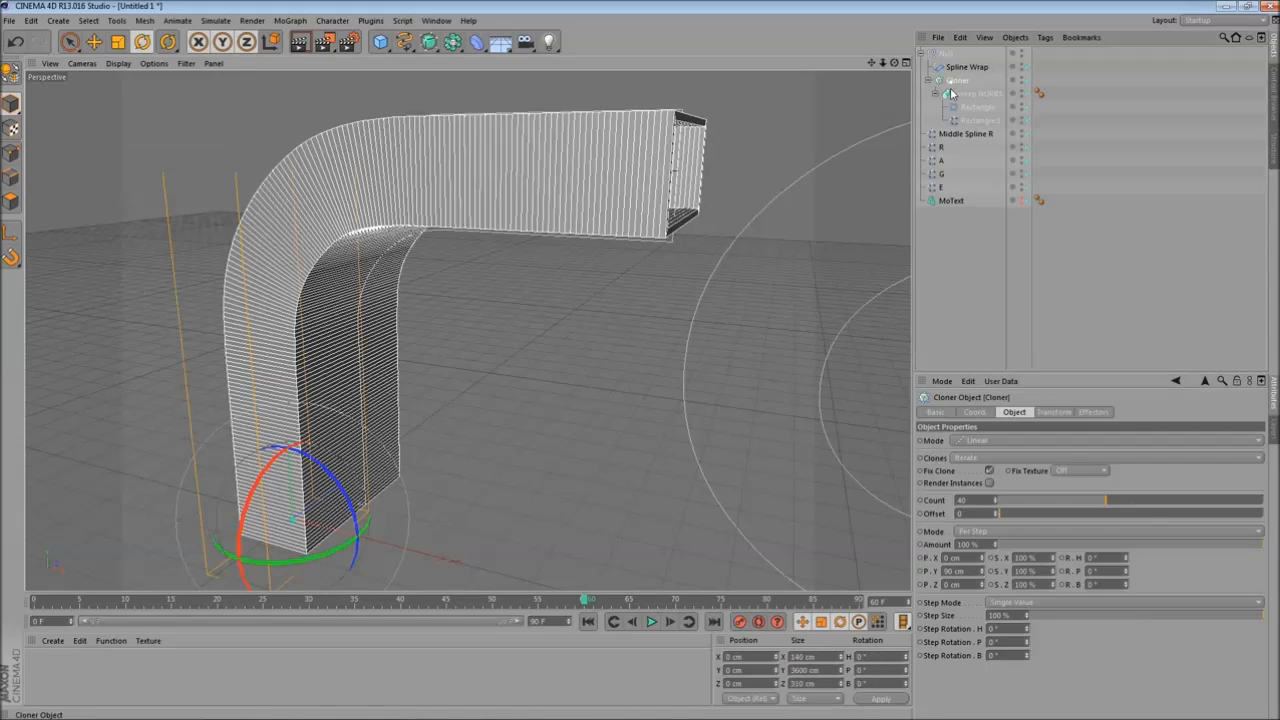
# - Add a Step effector to the Cloner
pyautogui.click(291, 20)
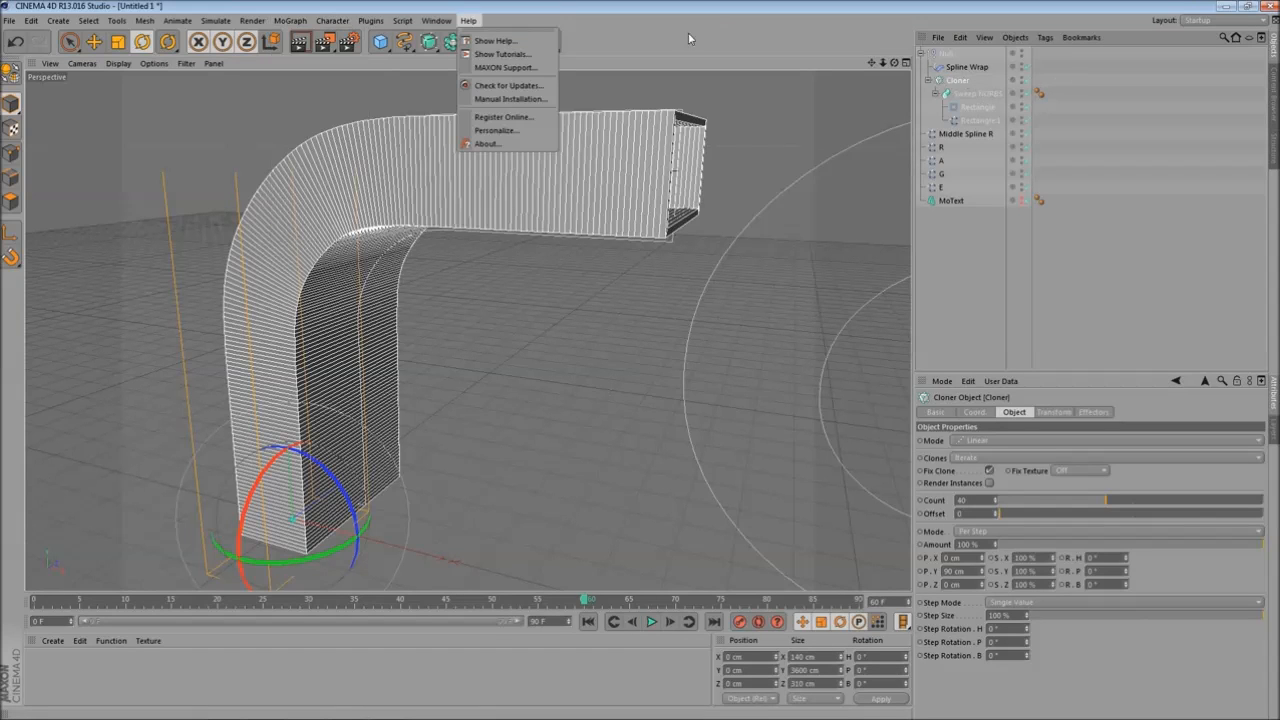
pyautogui.moveTo(296, 41)
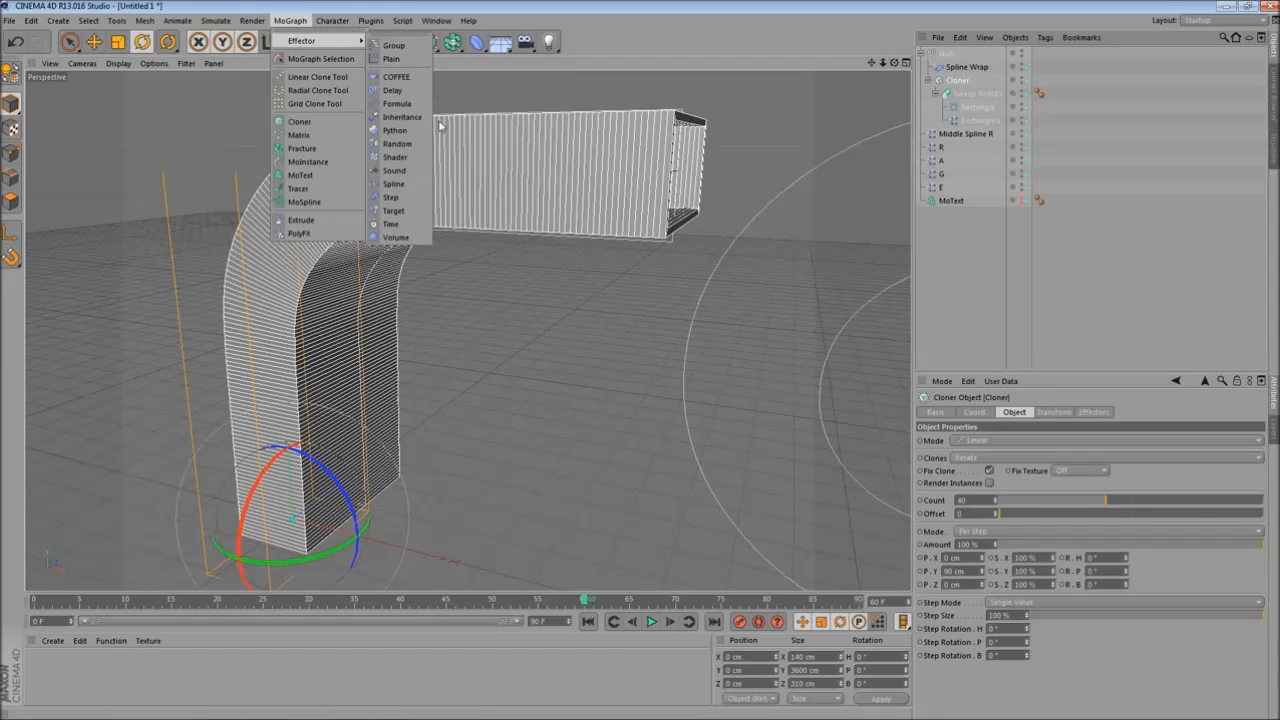
pyautogui.click(408, 202)
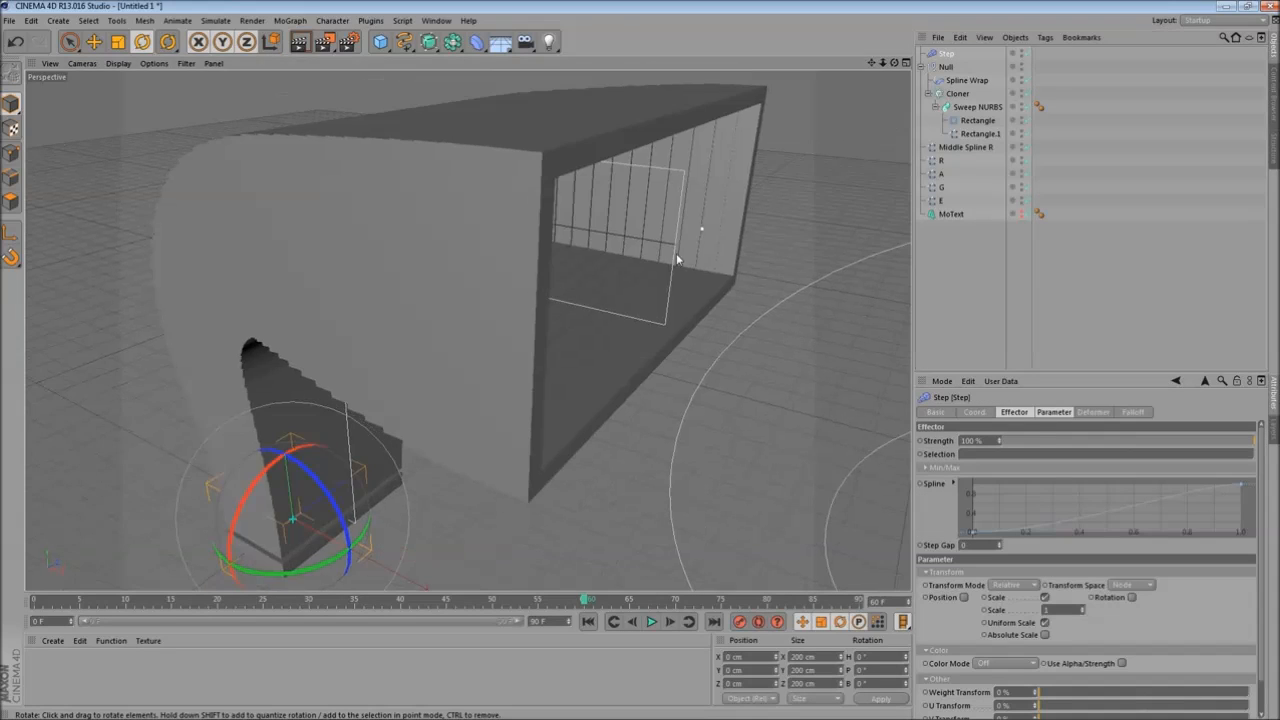
pyautogui.keyDown('alt'); pyautogui.moveTo(676, 258); pyautogui.dragTo(656, 346); pyautogui.keyUp('alt')
# - Turn off the Step effector's Scale parameter and raise its Step Gap
pyautogui.click(1046, 414)
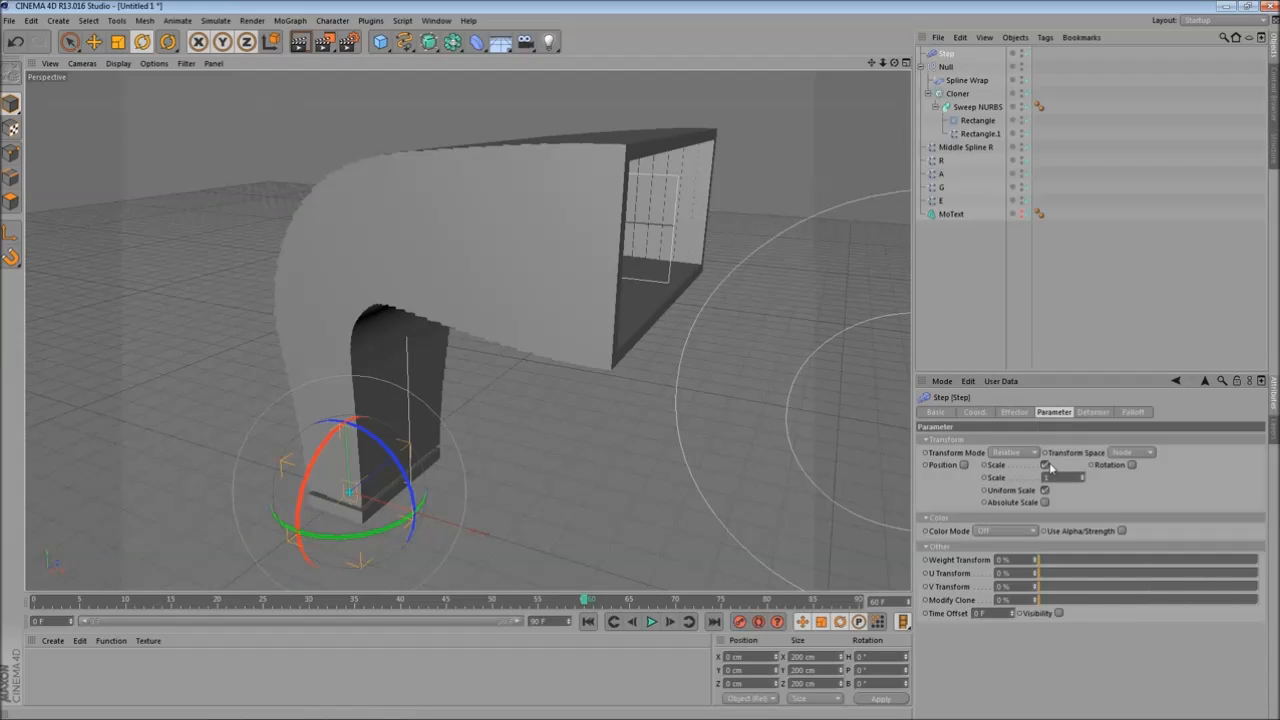
pyautogui.click(1045, 466)
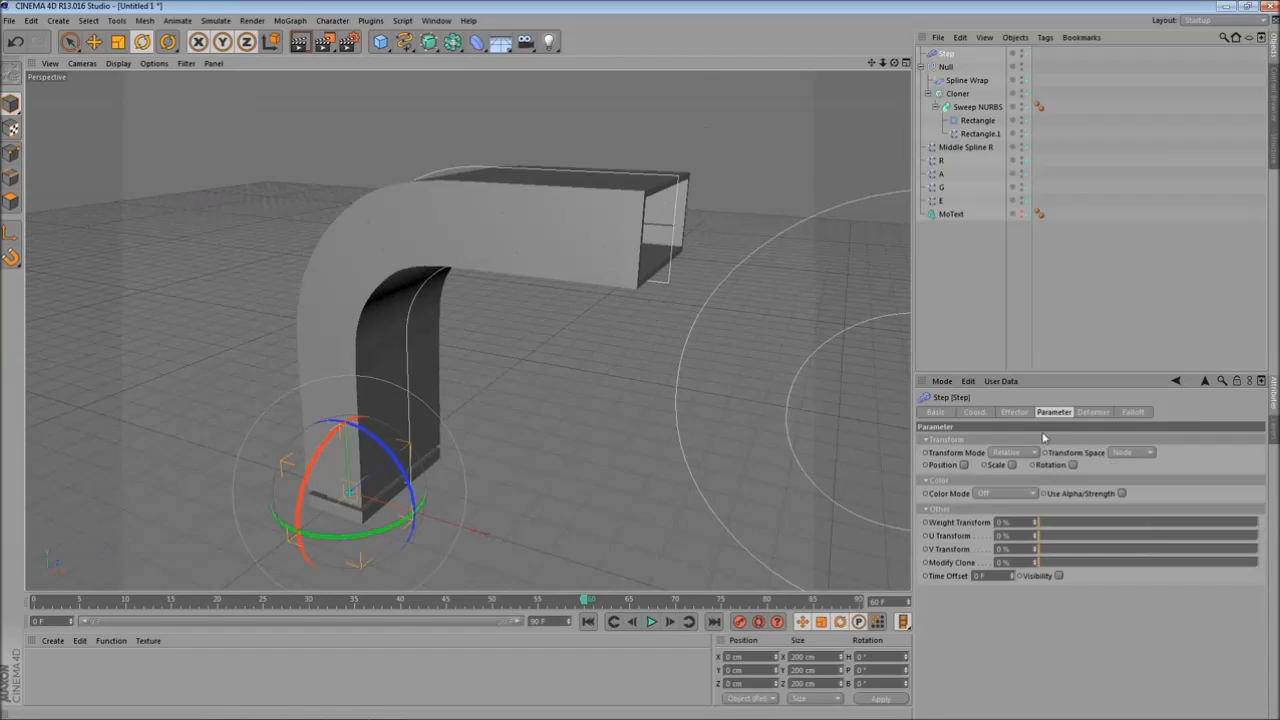
pyautogui.click(1013, 412)
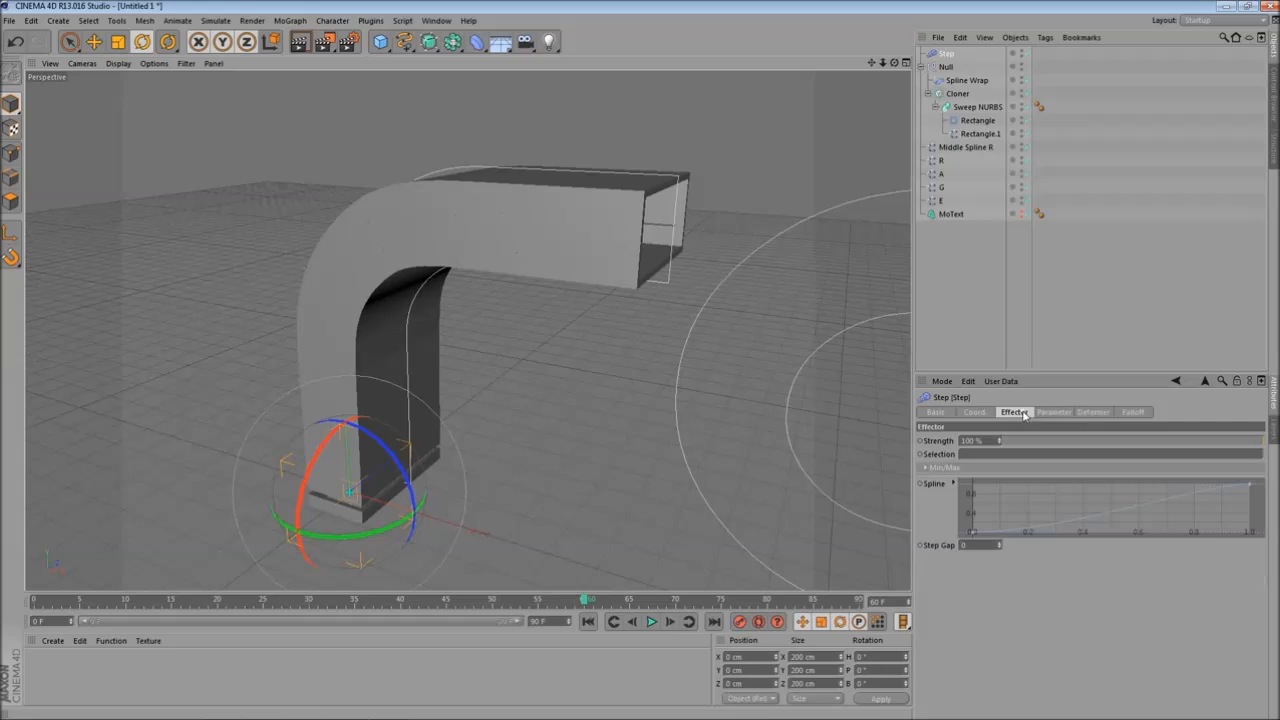
pyautogui.click(1002, 544)
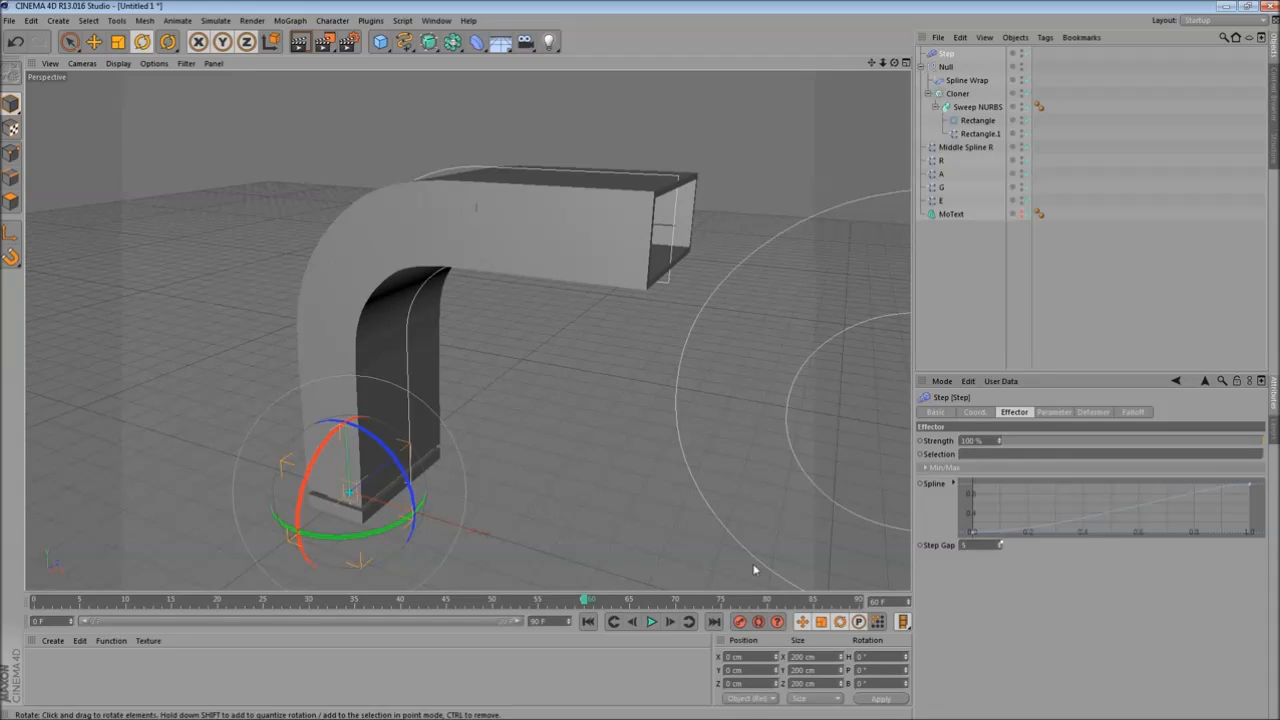
# - Scrub the timeline and check the Cloner's Effectors list
pyautogui.click(55, 600)
pyautogui.moveTo(82, 600); pyautogui.dragTo(300, 600)
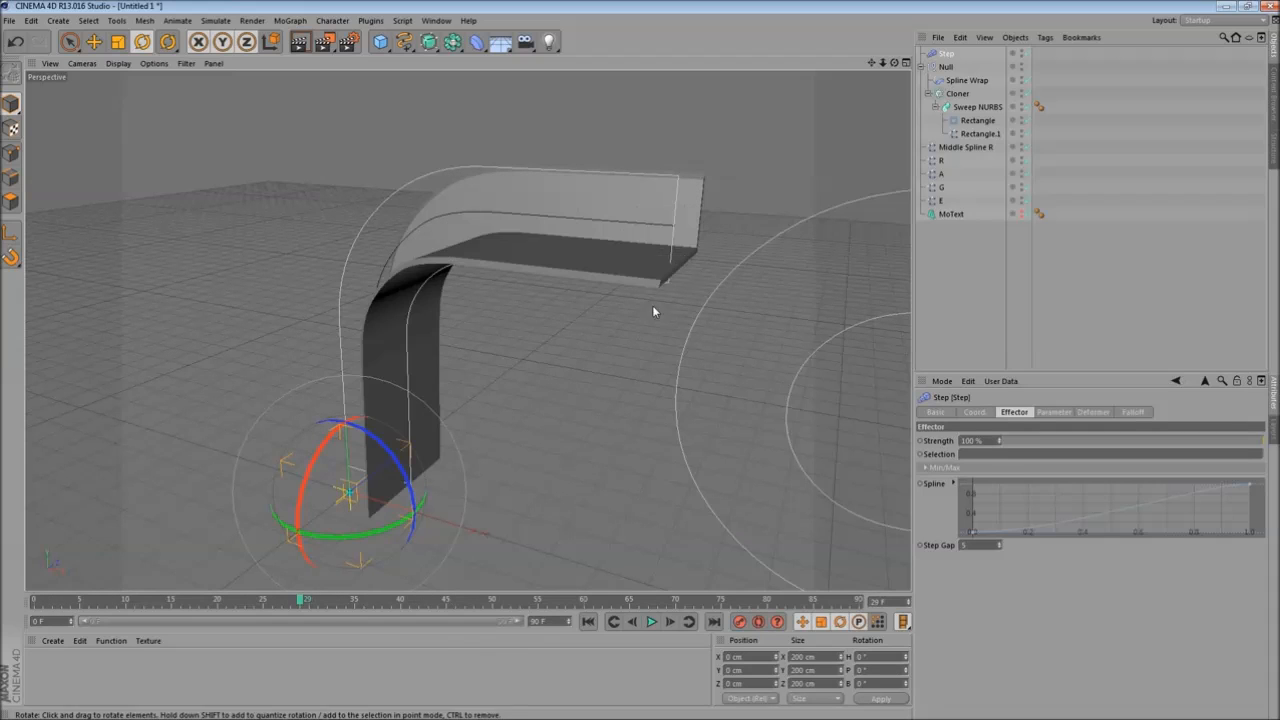
pyautogui.click(955, 93)
pyautogui.click(1052, 412)
pyautogui.click(1091, 412)
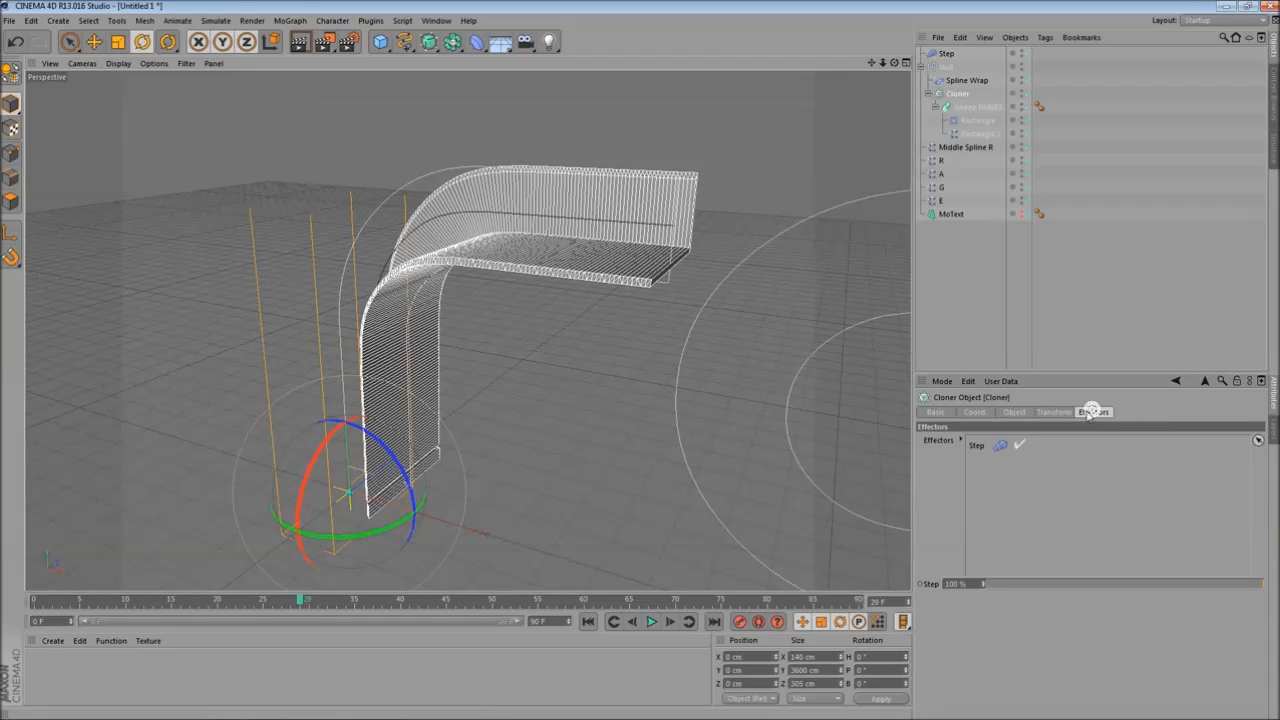
# - Set the Step effector's Time Offset to 60 F
pyautogui.click(943, 53)
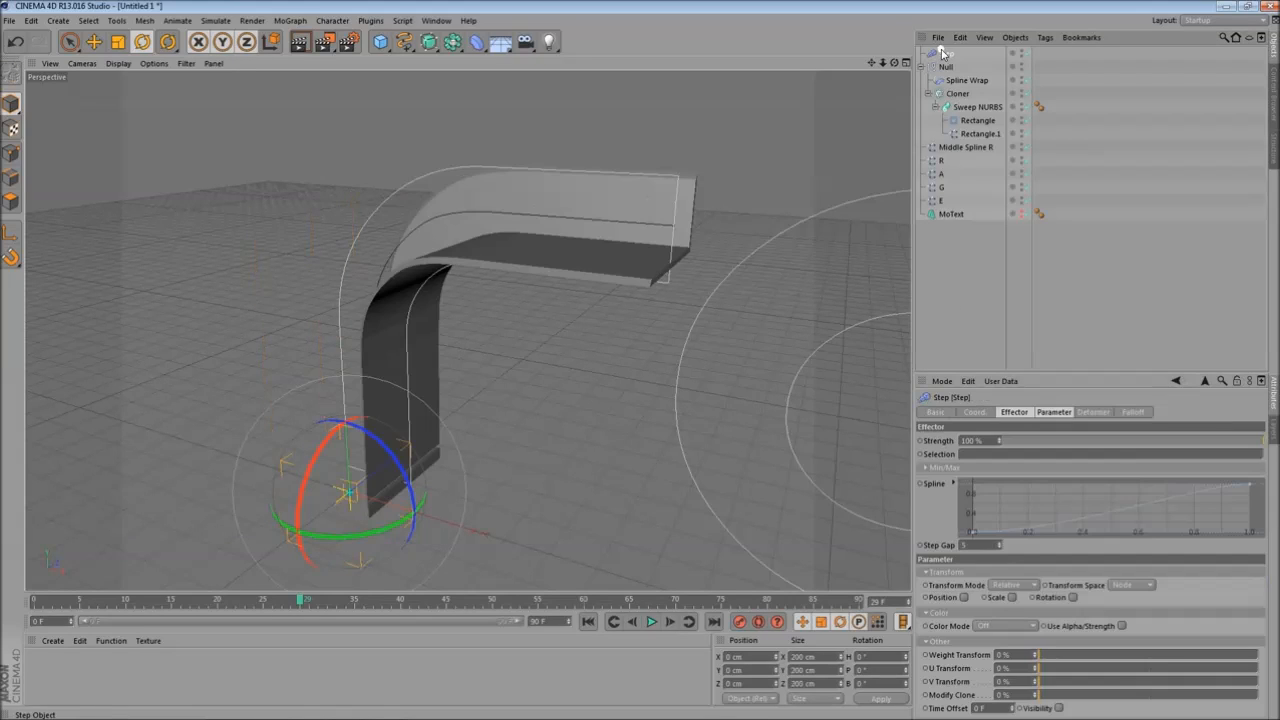
pyautogui.click(1055, 412)
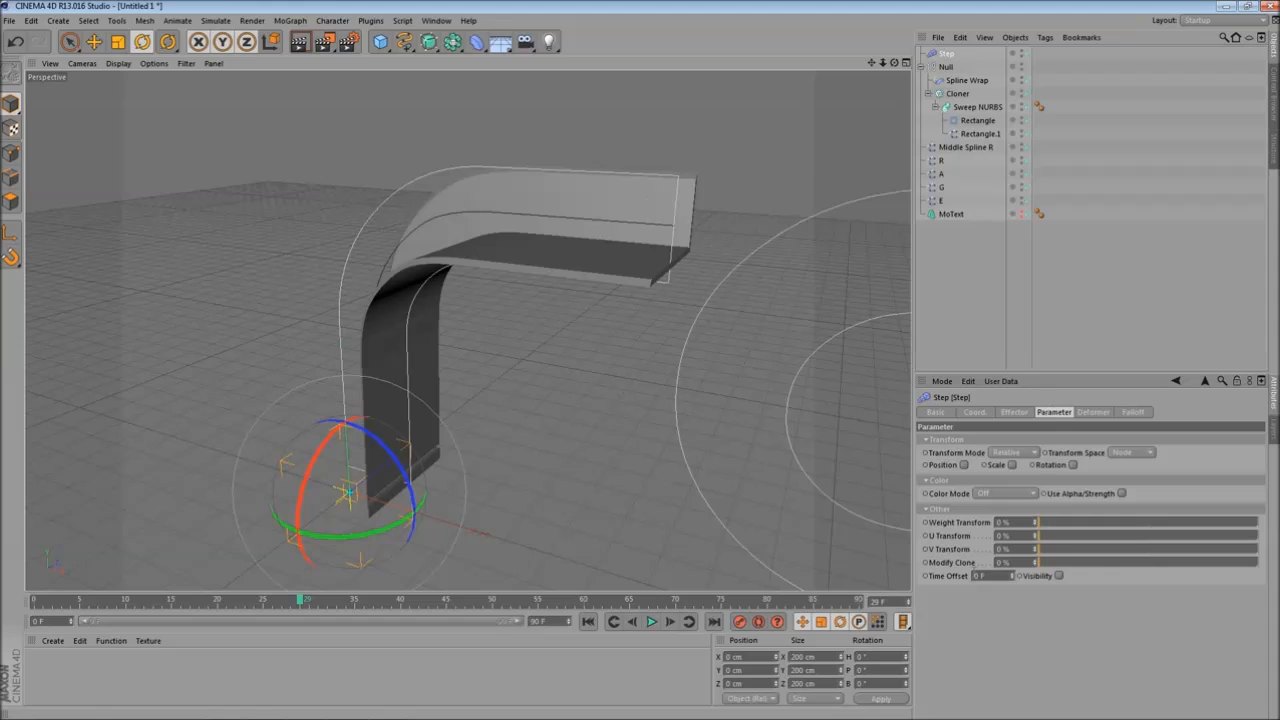
pyautogui.write('60')
pyautogui.press('Return')
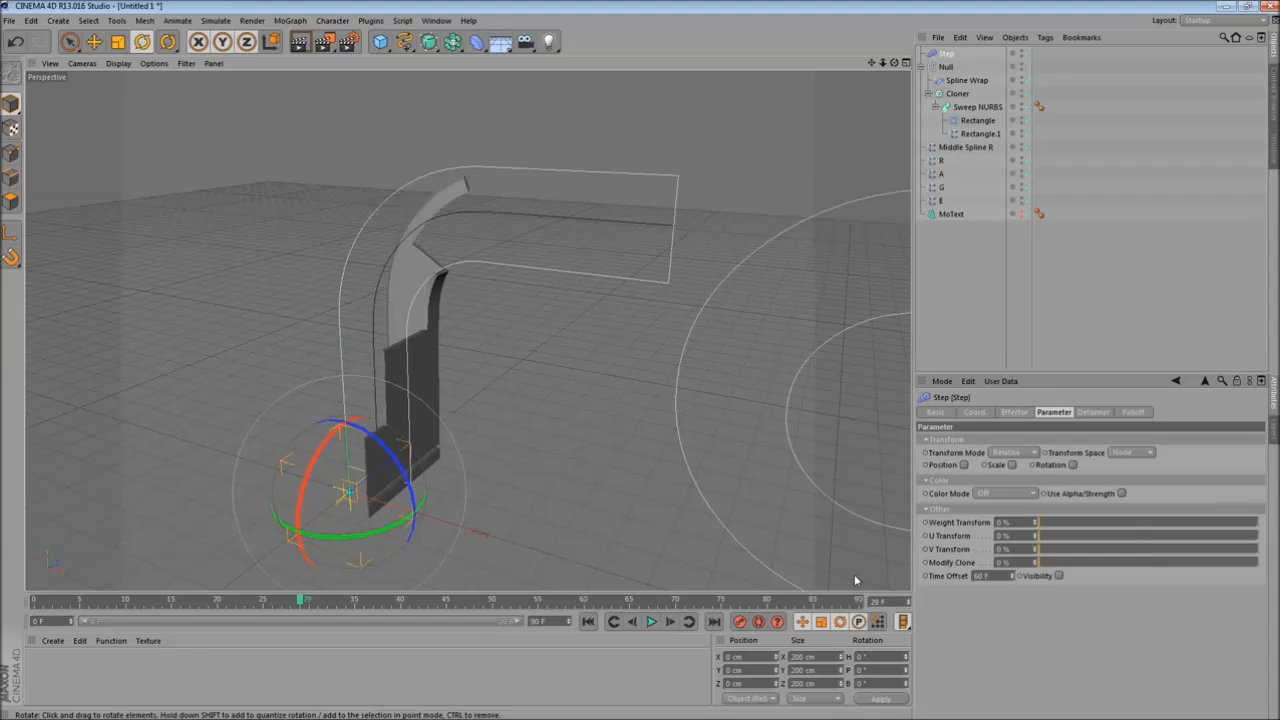
# - Set the scene's end frame to 180 F
pyautogui.scroll(5, 440, 398)
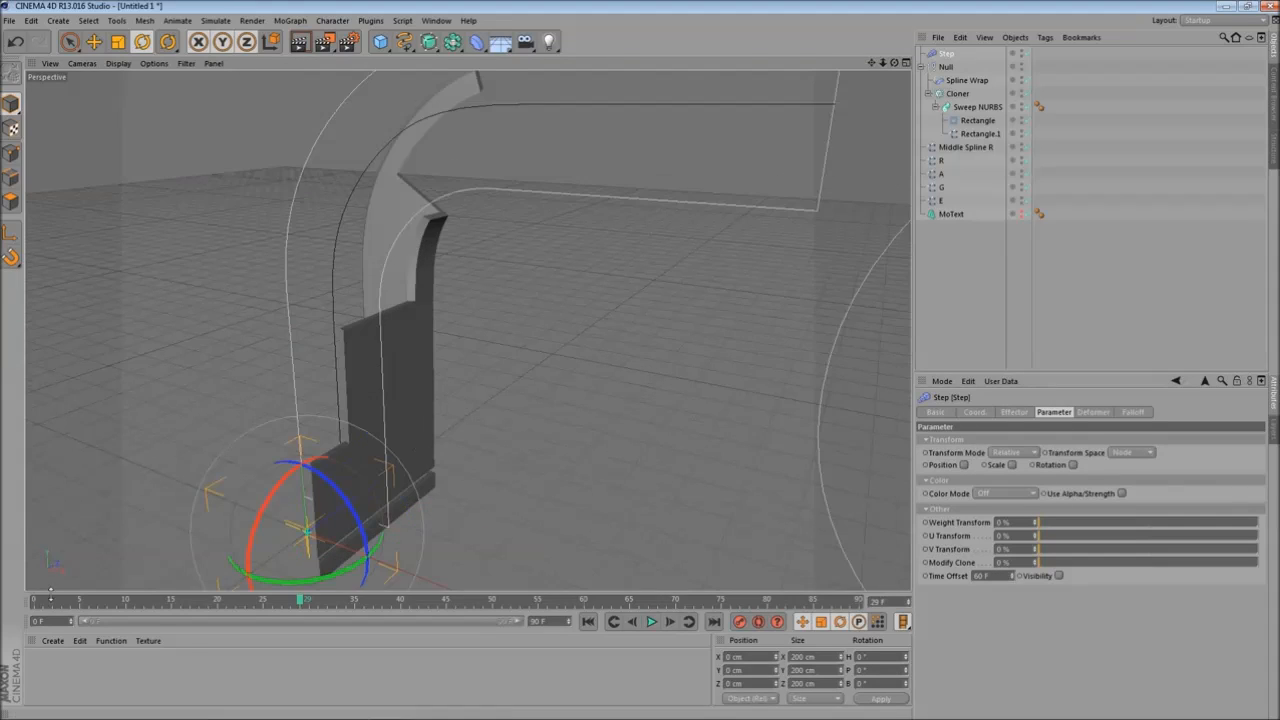
pyautogui.moveTo(42, 607); pyautogui.dragTo(583, 483)
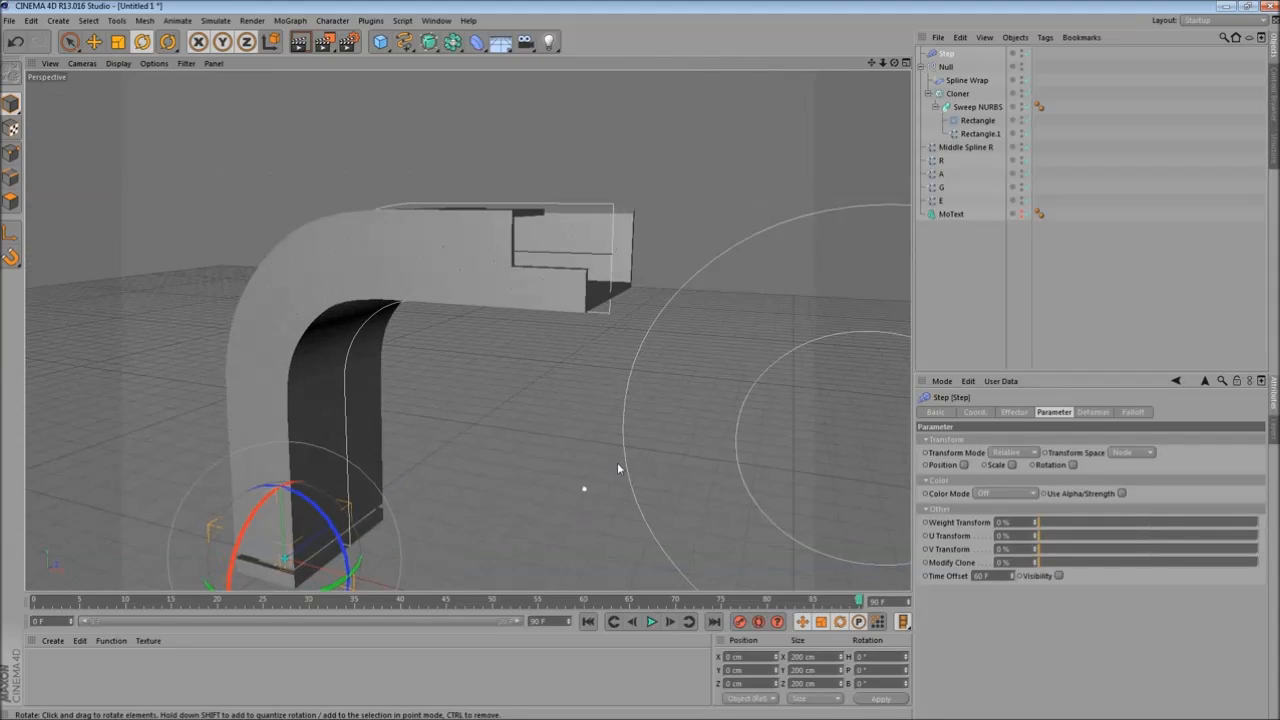
pyautogui.write('180')
pyautogui.press('Return')
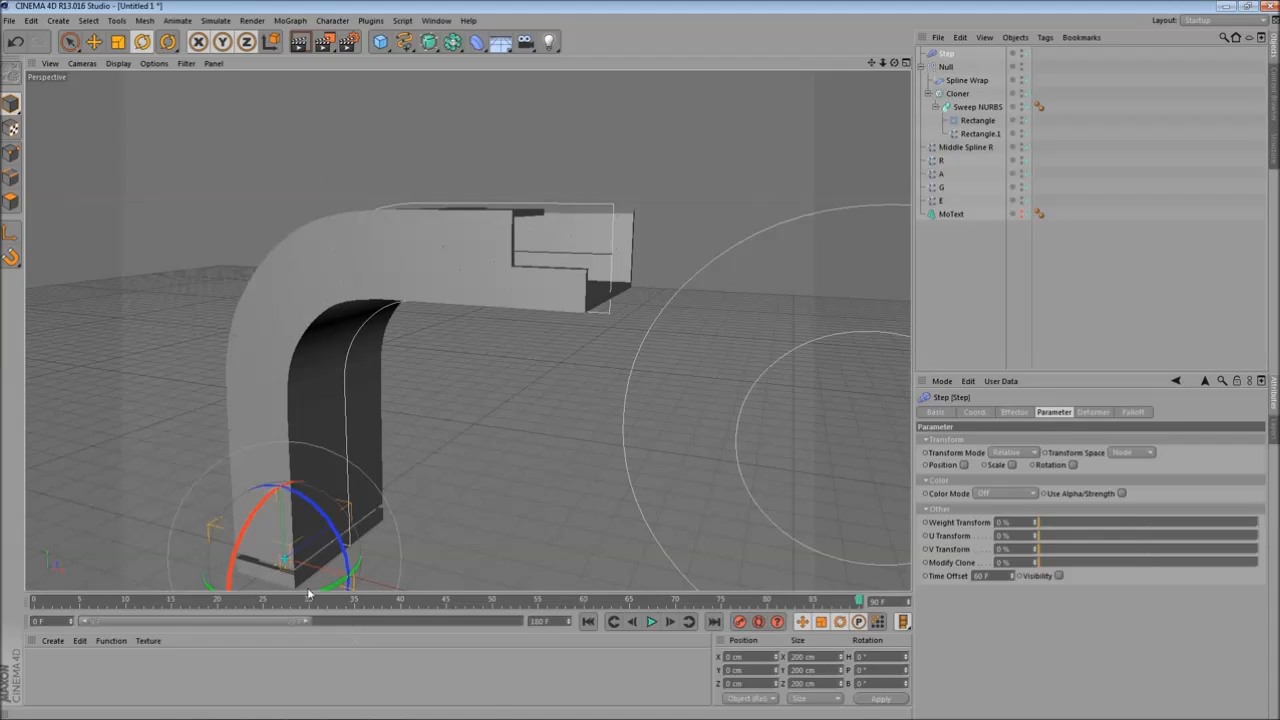
# - Scrub through the animation and orbit the view to review the growing sweep
pyautogui.moveTo(303, 625); pyautogui.dragTo(522, 624)
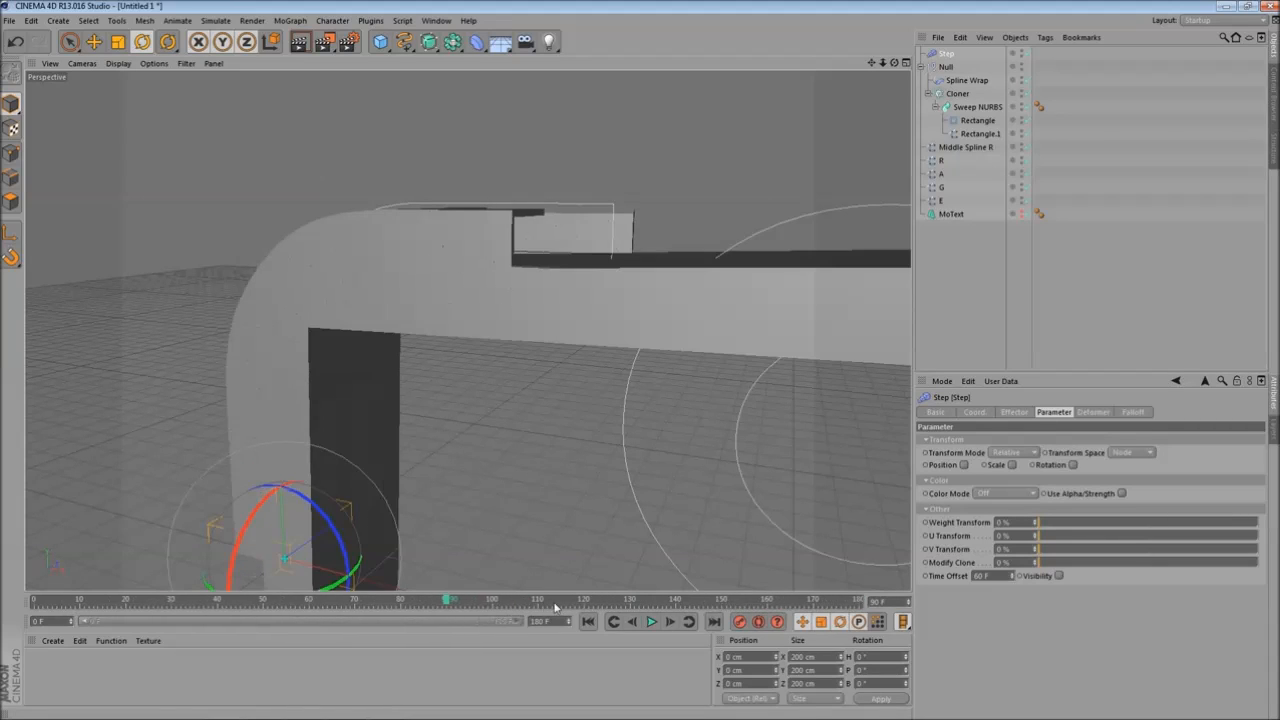
pyautogui.moveTo(45, 596); pyautogui.dragTo(510, 598)
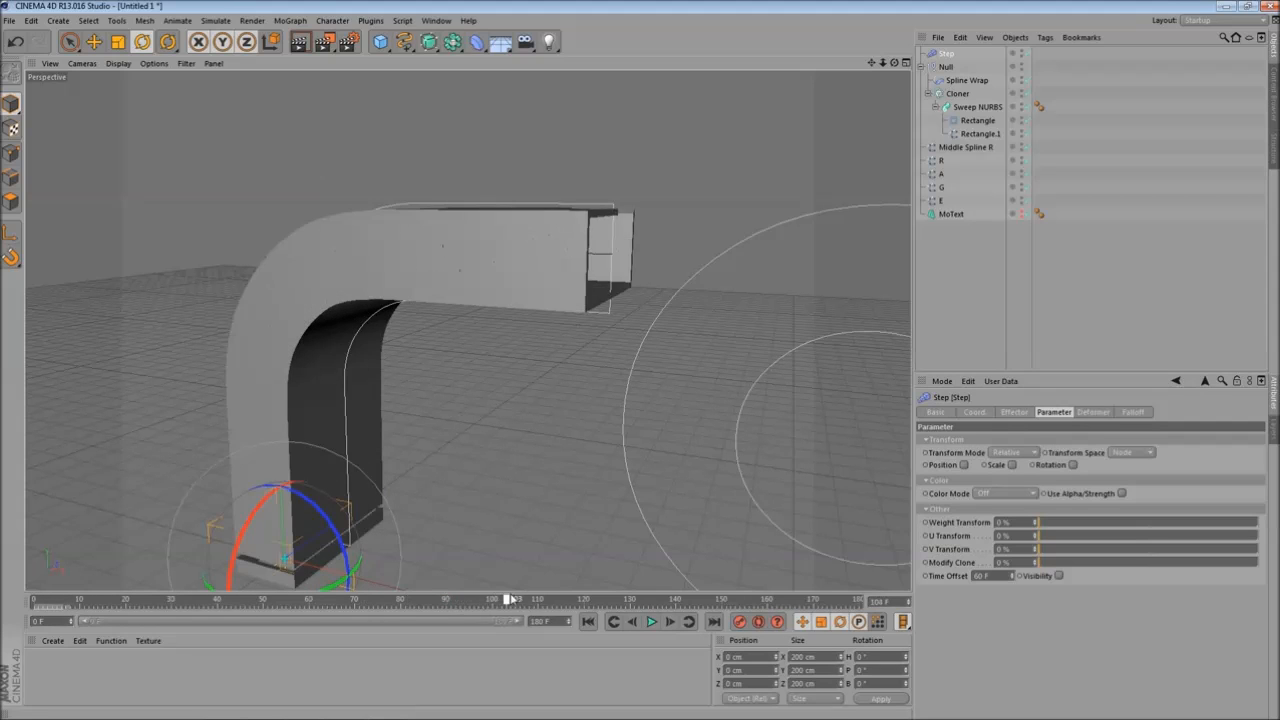
pyautogui.moveTo(646, 577); pyautogui.dragTo(382, 508)
pyautogui.keyDown('alt'); pyautogui.moveTo(420, 417); pyautogui.dragTo(409, 420); pyautogui.keyUp('alt')
pyautogui.moveTo(51, 604); pyautogui.dragTo(188, 520)
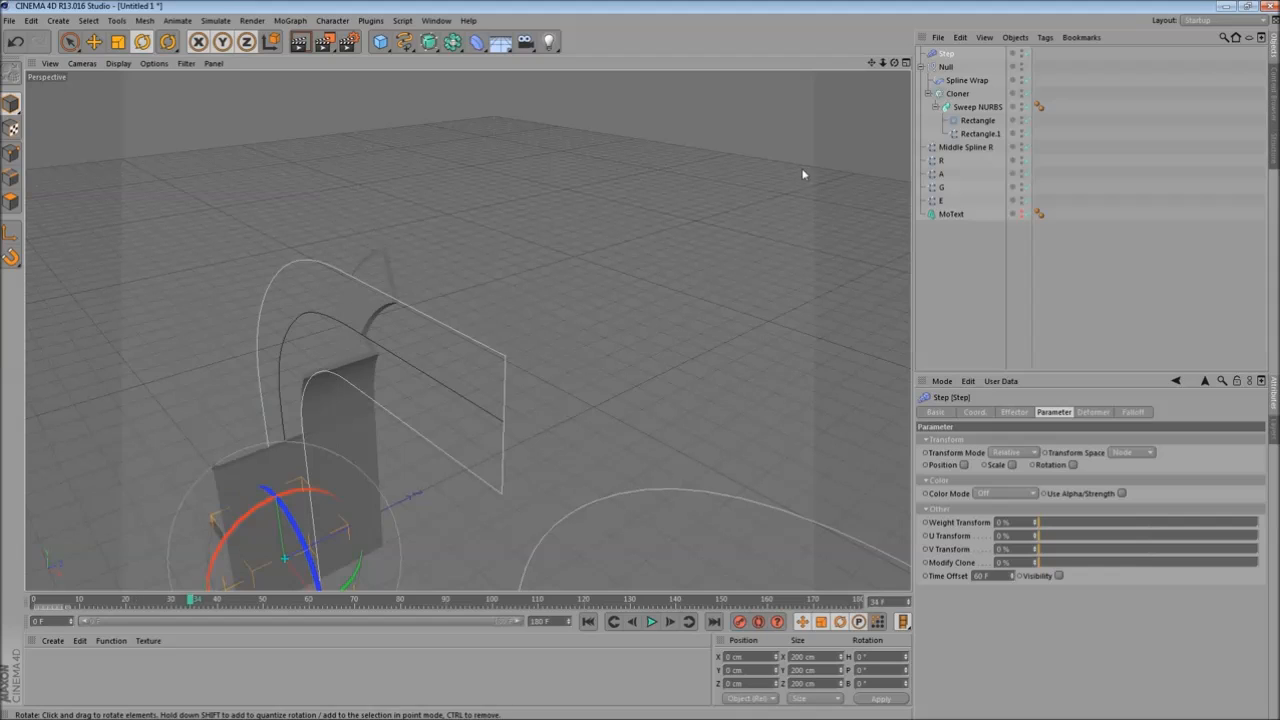
# - Turn off Close Spline on the Rectangle.1 path spline
pyautogui.click(987, 136)
pyautogui.keyDown('alt'); pyautogui.moveTo(414, 423); pyautogui.dragTo(566, 253); pyautogui.keyUp('alt')
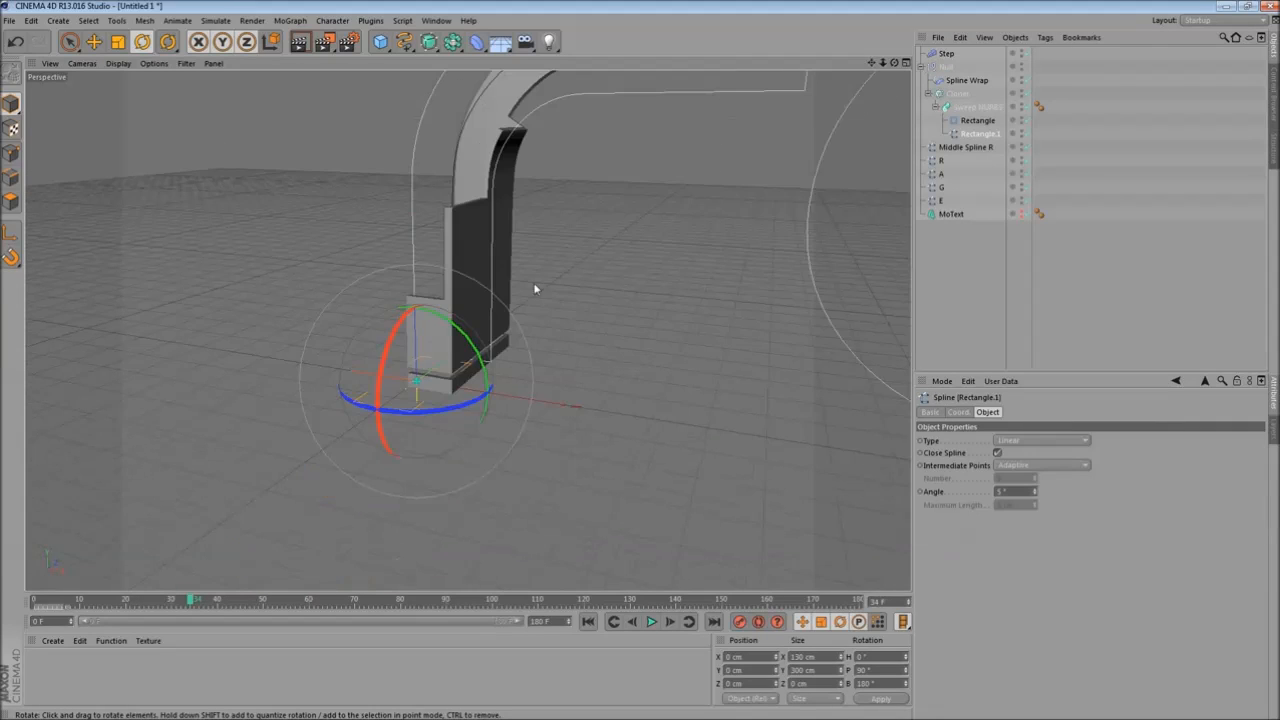
pyautogui.click(15, 154)
pyautogui.keyDown('alt'); pyautogui.moveTo(362, 335); pyautogui.dragTo(438, 344, button='right'); pyautogui.keyUp('alt')
pyautogui.click(998, 453)
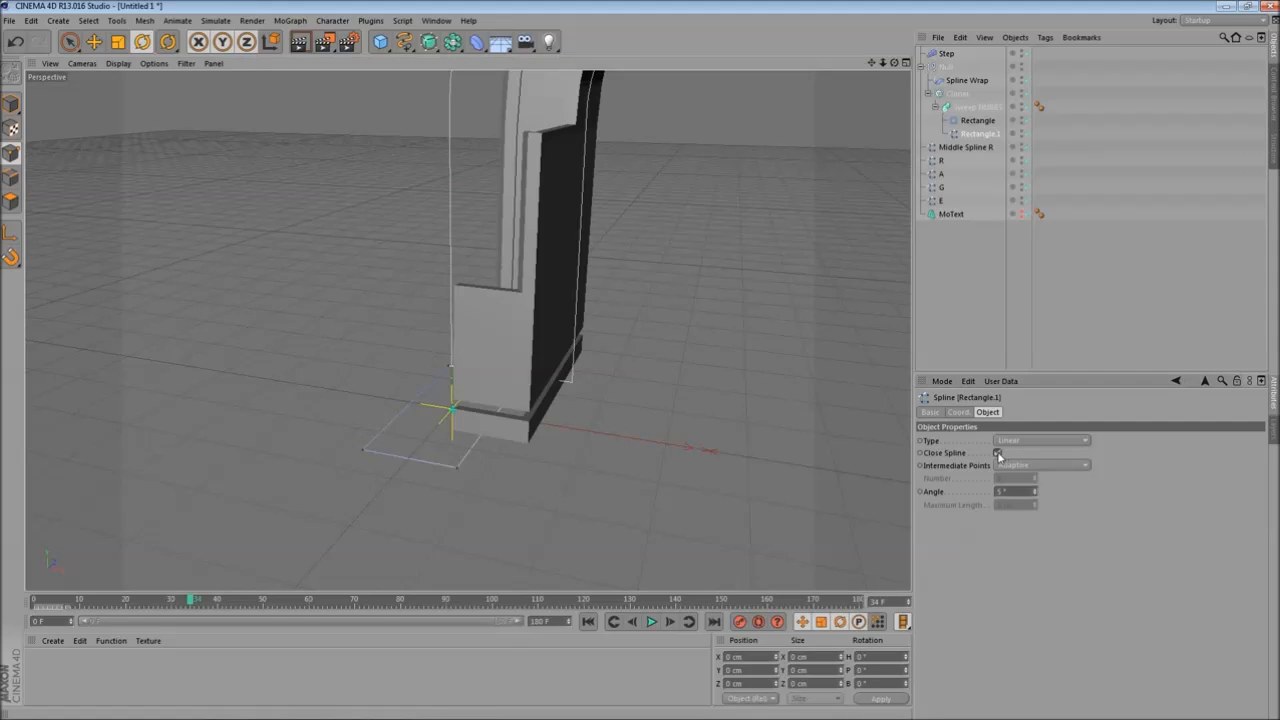
pyautogui.keyDown('alt'); pyautogui.moveTo(502, 388); pyautogui.dragTo(575, 437); pyautogui.keyUp('alt')
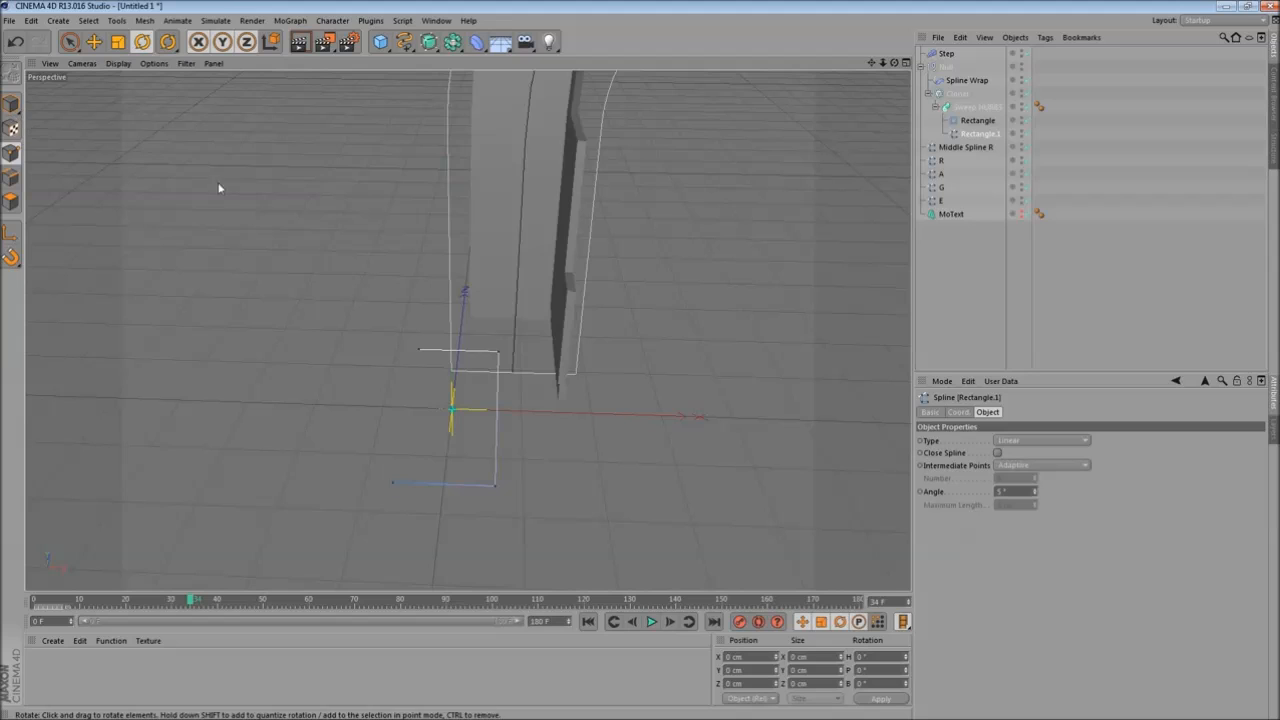
# - Orbit around the sweep's base and scrub the timeline to review the open path
pyautogui.click(10, 104)
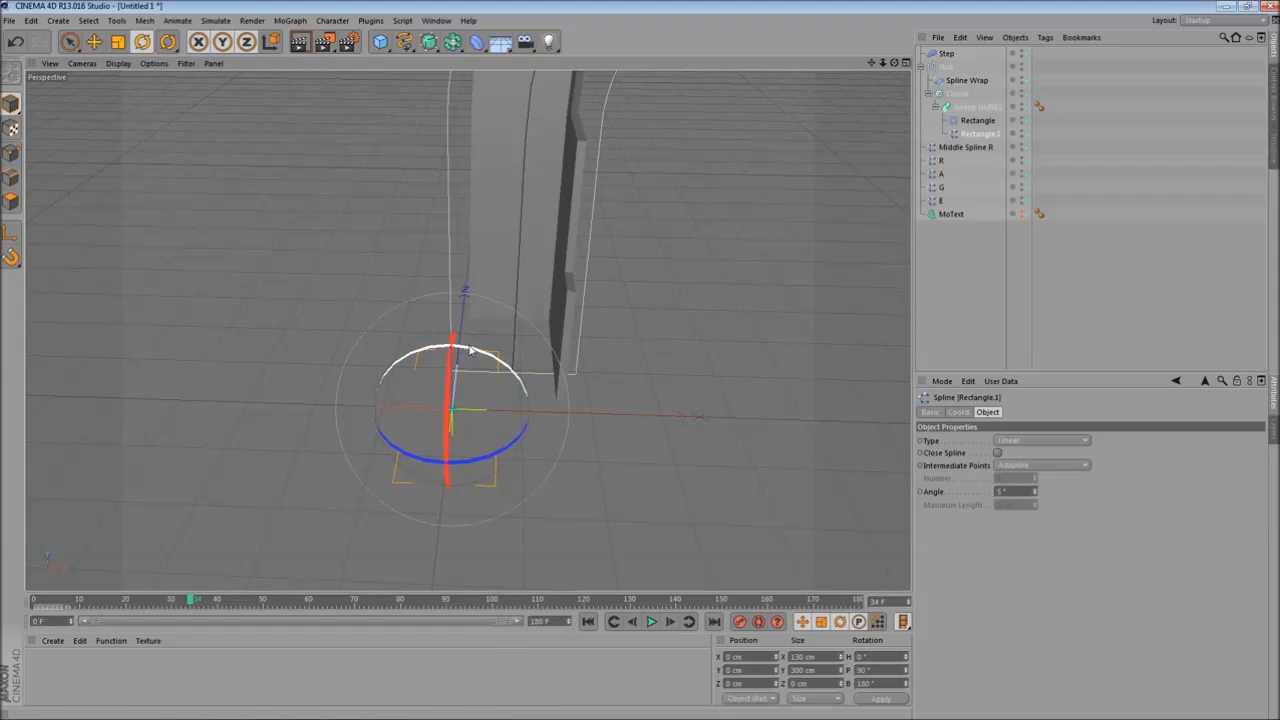
pyautogui.moveTo(495, 362); pyautogui.dragTo(277, 590)
pyautogui.keyDown('alt'); pyautogui.moveTo(672, 248); pyautogui.dragTo(429, 437); pyautogui.keyUp('alt')
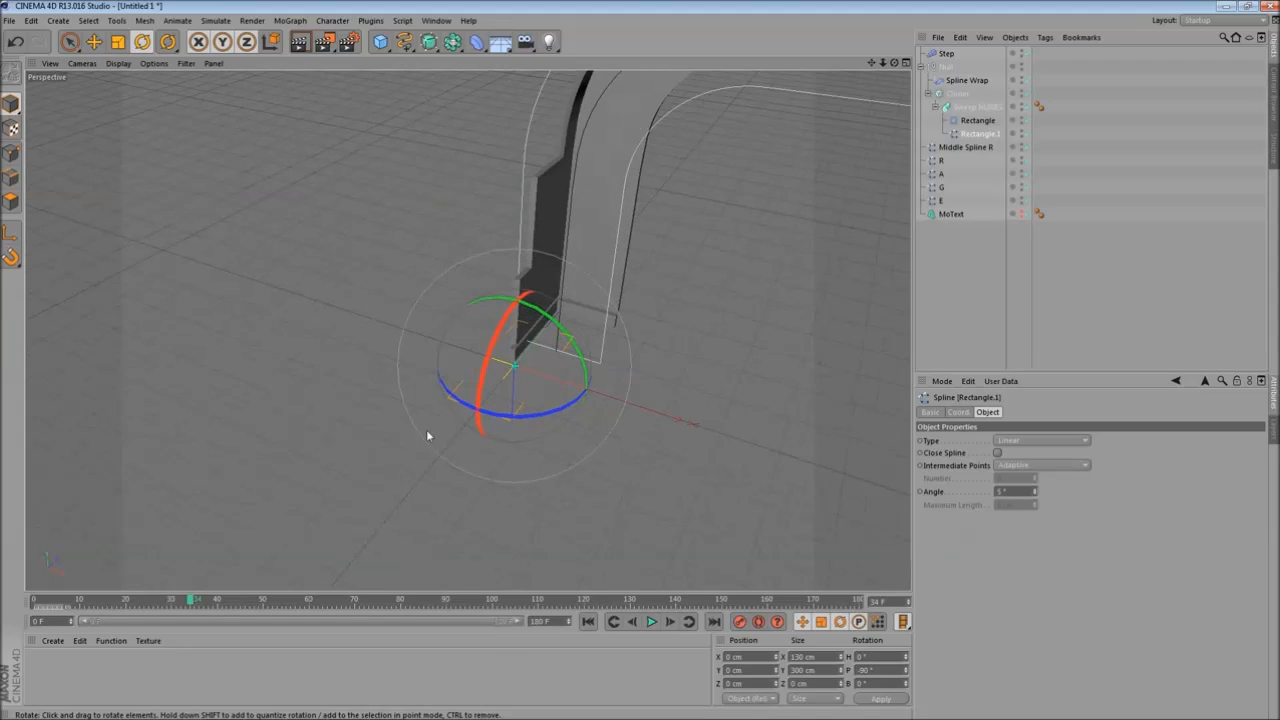
pyautogui.moveTo(191, 602); pyautogui.dragTo(386, 599)
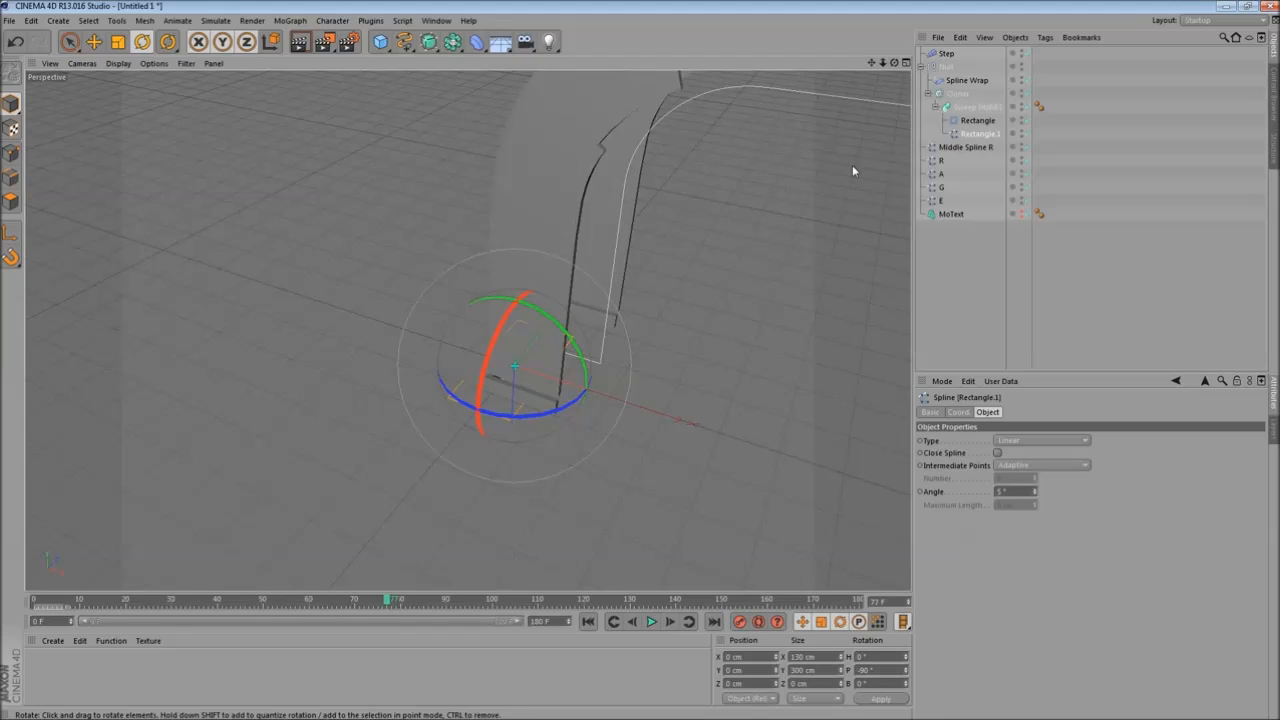
pyautogui.keyDown('alt'); pyautogui.moveTo(752, 374); pyautogui.dragTo(811, 380); pyautogui.keyUp('alt')
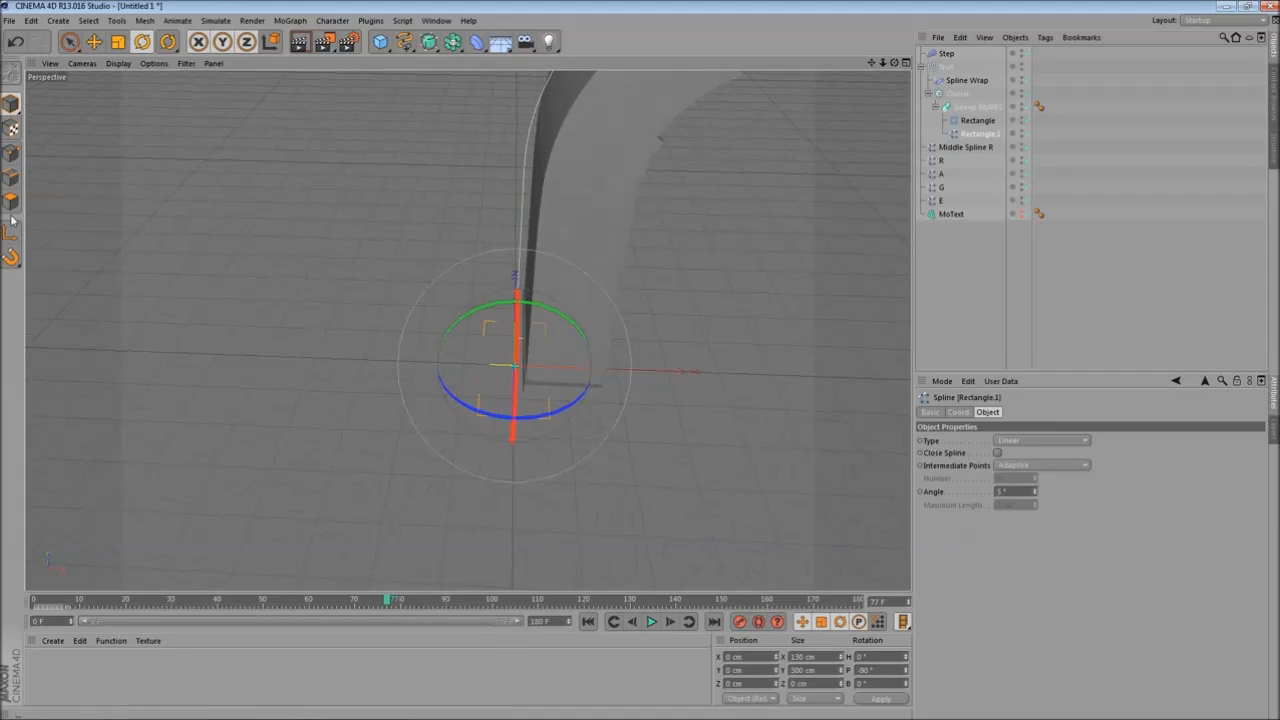
# - Move a point of the open Rectangle.1 path spline along X toward the sweep's base, near X -1.5 cm
pyautogui.click(14, 152)
pyautogui.keyDown('alt'); pyautogui.moveTo(468, 362); pyautogui.dragTo(546, 329); pyautogui.keyUp('alt')
pyautogui.click(558, 333)
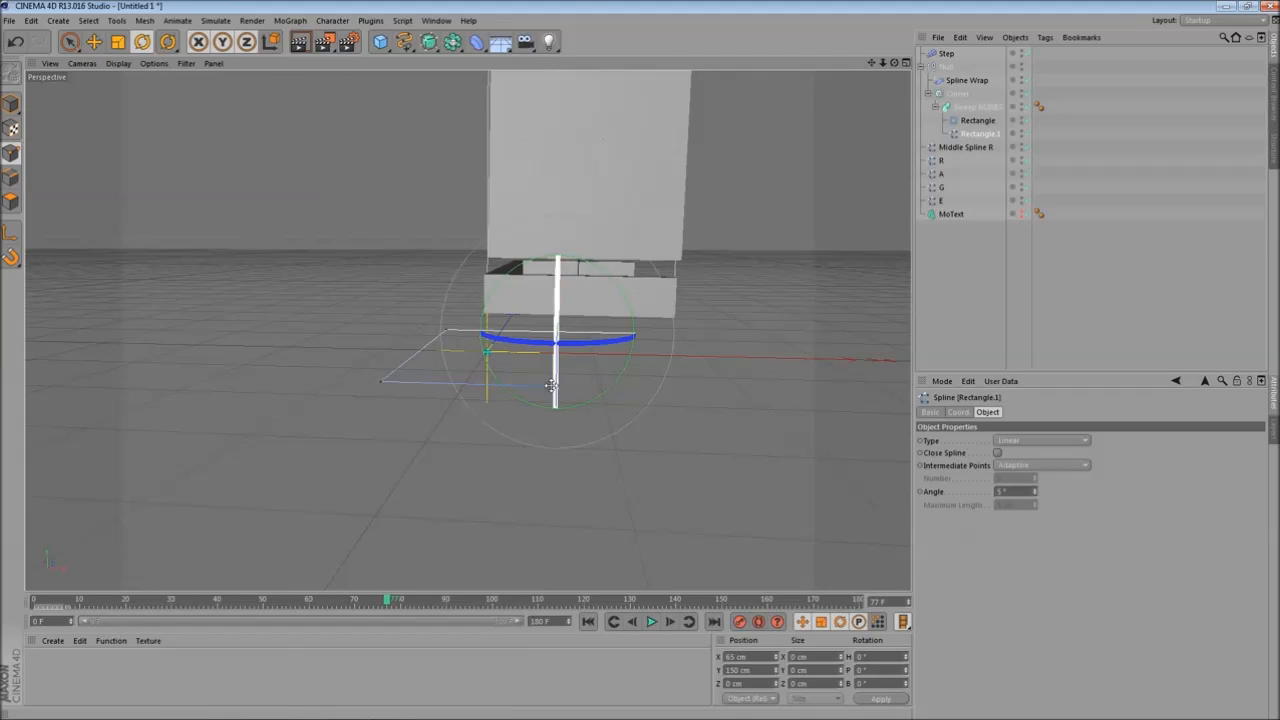
pyautogui.press('e')
pyautogui.keyDown('alt'); pyautogui.moveTo(335, 275); pyautogui.dragTo(394, 231); pyautogui.keyUp('alt')
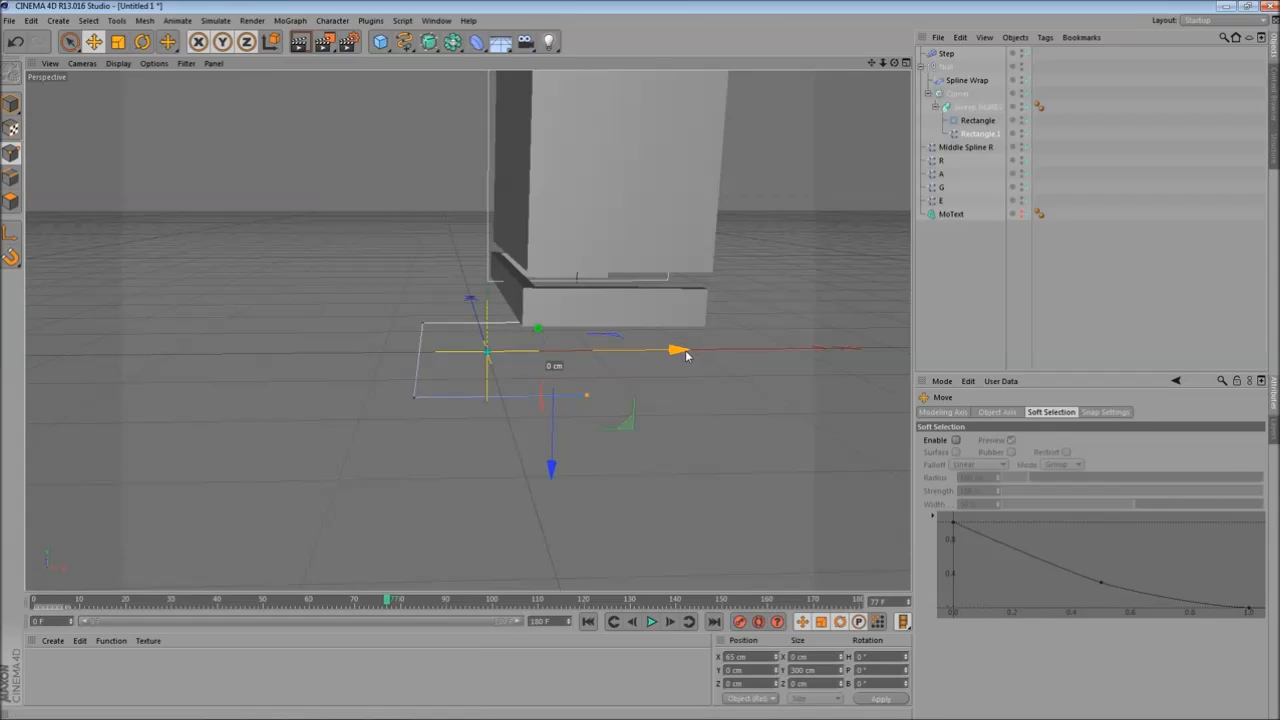
pyautogui.moveTo(686, 355); pyautogui.dragTo(618, 364)
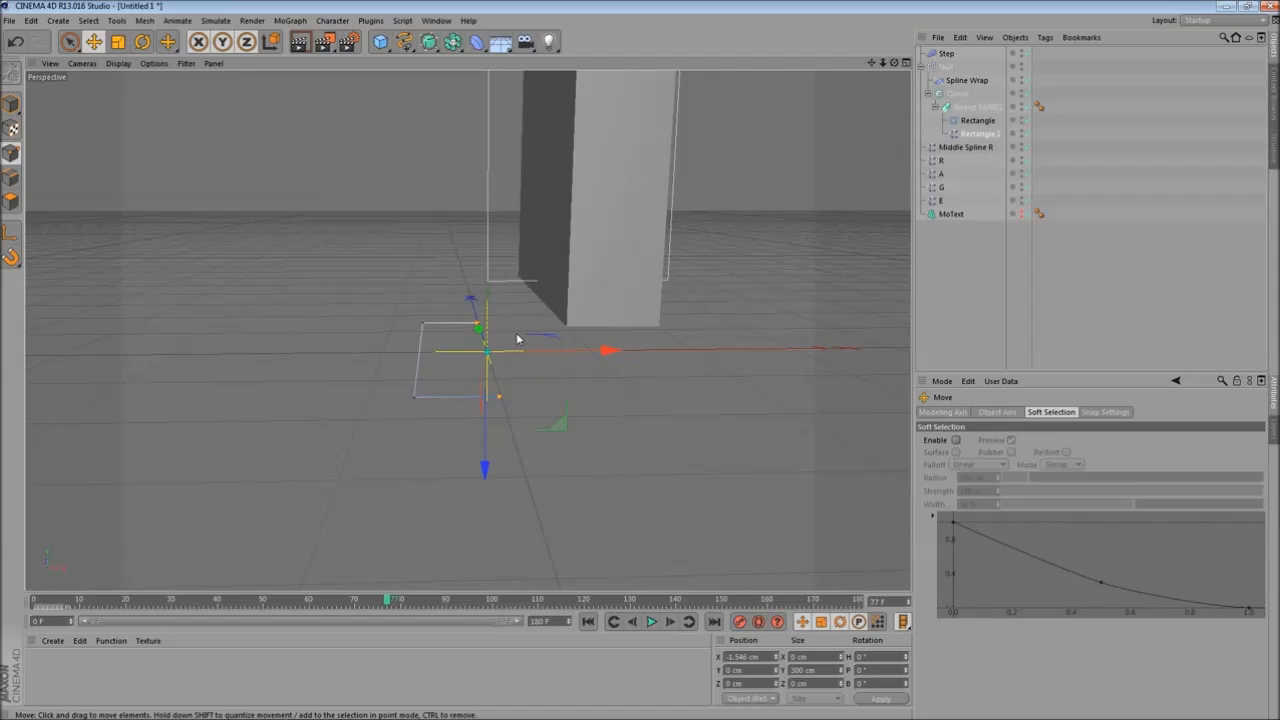
pyautogui.moveTo(728, 305)
pyautogui.keyDown('alt'); pyautogui.mouseDown()
pyautogui.moveTo(729, 329)
pyautogui.moveTo(718, 309)
pyautogui.moveTo(740, 316)
pyautogui.mouseUp(); pyautogui.keyUp('alt')
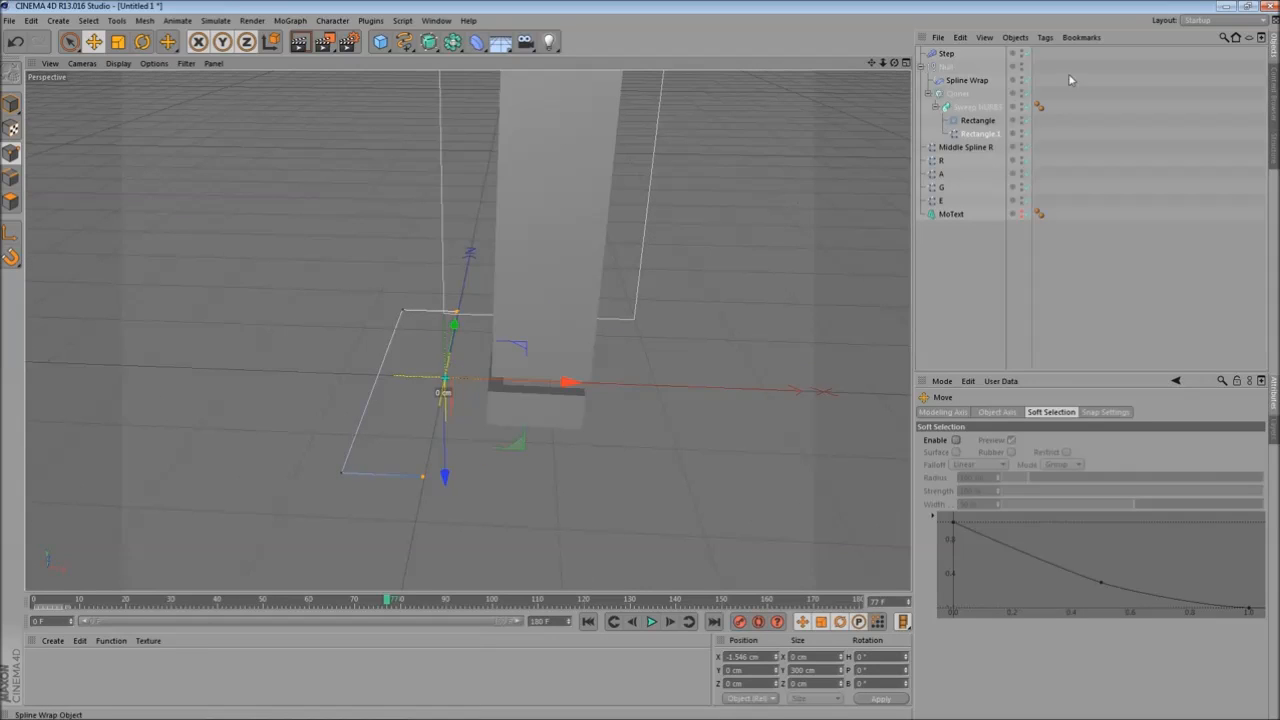
# - Duplicate the Null group holding the Spline Wrap and Cloner setup
pyautogui.click(978, 133)
pyautogui.keyDown('alt'); pyautogui.moveTo(569, 389); pyautogui.dragTo(610, 366); pyautogui.keyUp('alt')
pyautogui.keyDown('alt'); pyautogui.moveTo(646, 353); pyautogui.dragTo(797, 232); pyautogui.keyUp('alt')
pyautogui.click(653, 362)
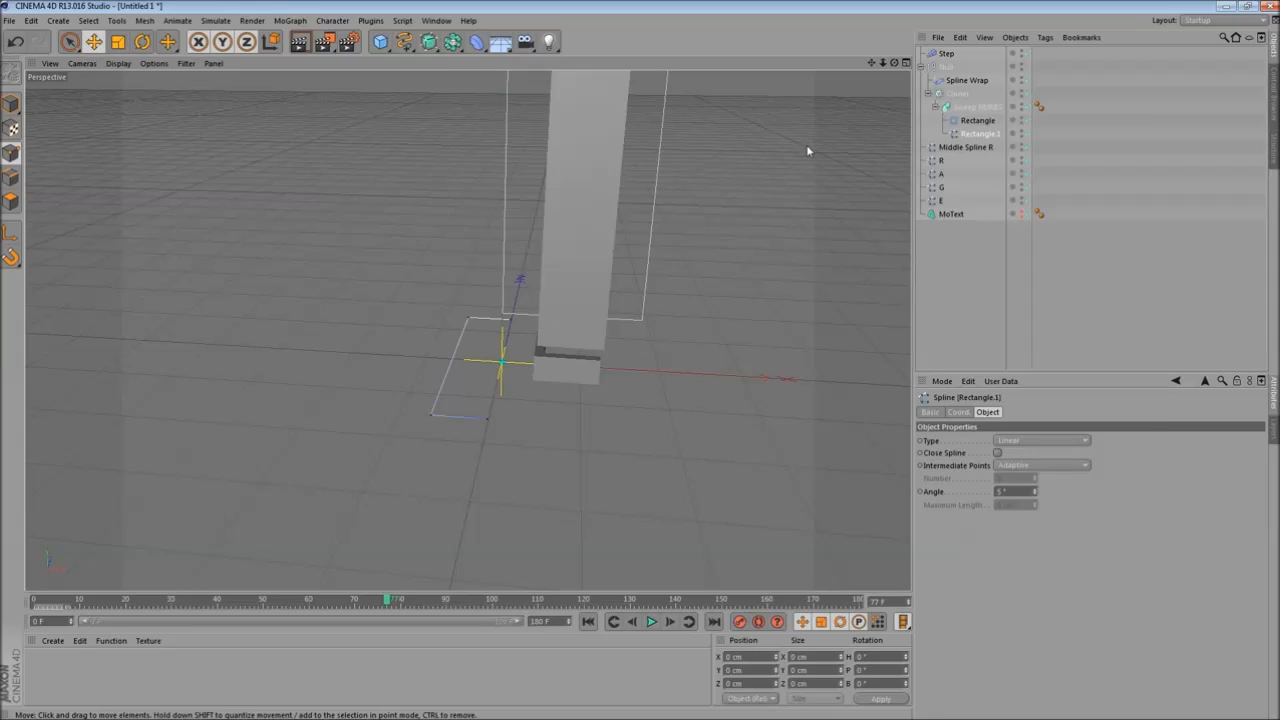
pyautogui.click(12, 106)
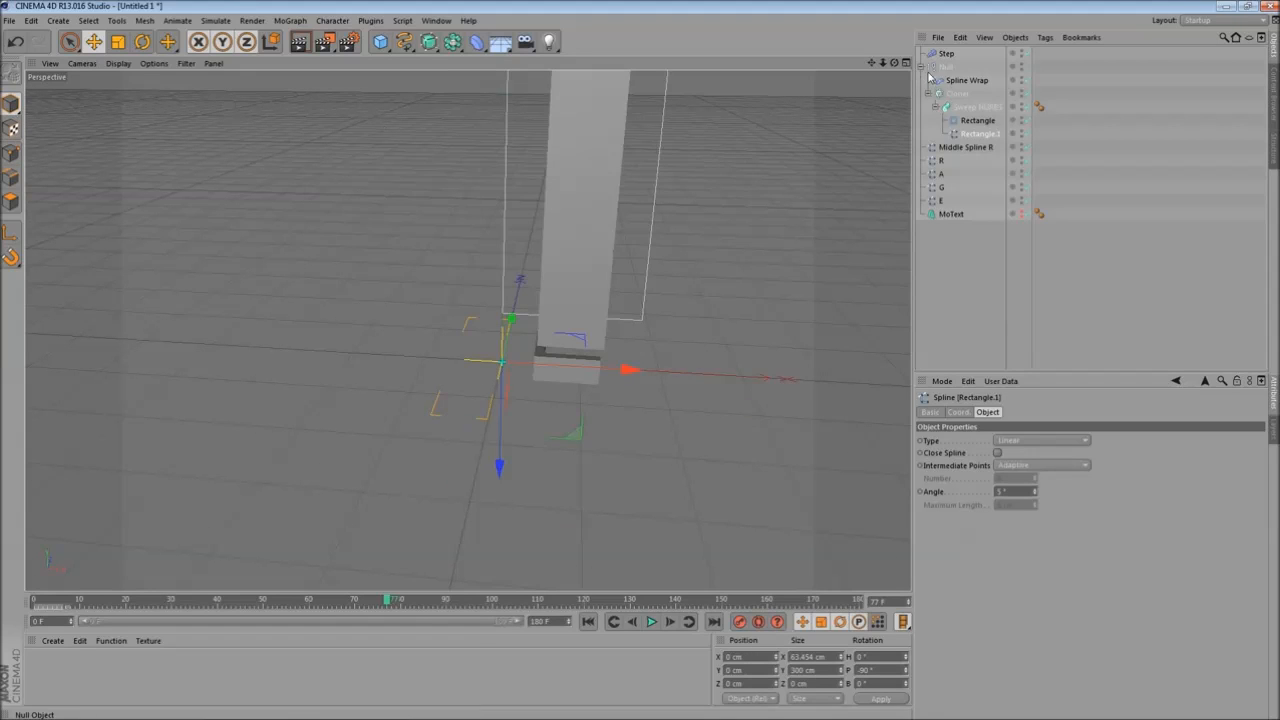
pyautogui.click(921, 67)
pyautogui.click(946, 67)
pyautogui.keyDown('alt'); pyautogui.moveTo(650, 335); pyautogui.dragTo(715, 228); pyautogui.keyUp('alt')
pyautogui.keyDown('alt'); pyautogui.moveTo(715, 228); pyautogui.dragTo(563, 332, button='middle'); pyautogui.keyUp('alt')
pyautogui.keyDown('alt'); pyautogui.moveTo(563, 334); pyautogui.dragTo(595, 290); pyautogui.keyUp('alt')
pyautogui.moveTo(943, 70); pyautogui.dragTo(948, 67)
pyautogui.keyDown('alt'); pyautogui.moveTo(557, 323); pyautogui.dragTo(537, 311); pyautogui.keyUp('alt')
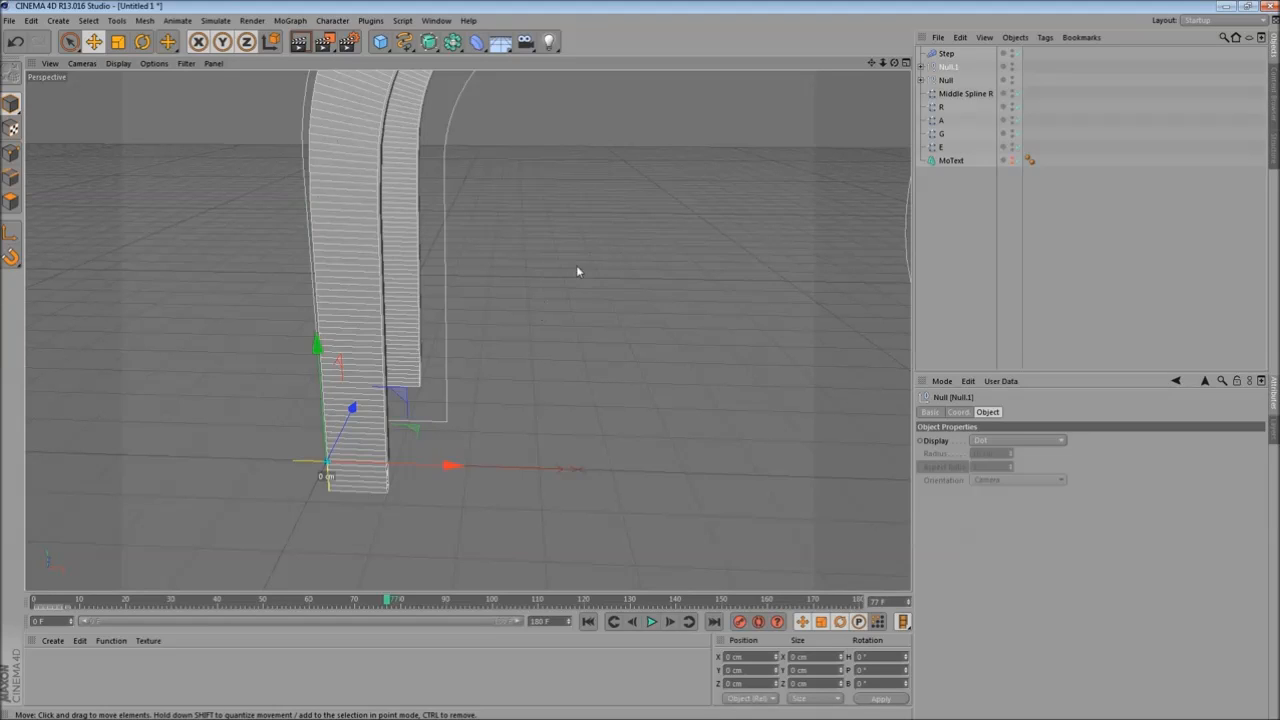
# - Rotate the duplicate's Rectangle.1 path spline to 90° pitch and 180° bank
pyautogui.keyDown('alt'); pyautogui.moveTo(510, 274); pyautogui.dragTo(591, 340); pyautogui.keyUp('alt')
pyautogui.scroll(-1, 591, 340)
pyautogui.scroll(4, 589, 340)
pyautogui.keyDown('alt'); pyautogui.moveTo(589, 340); pyautogui.dragTo(578, 371, button='middle'); pyautogui.keyUp('alt')
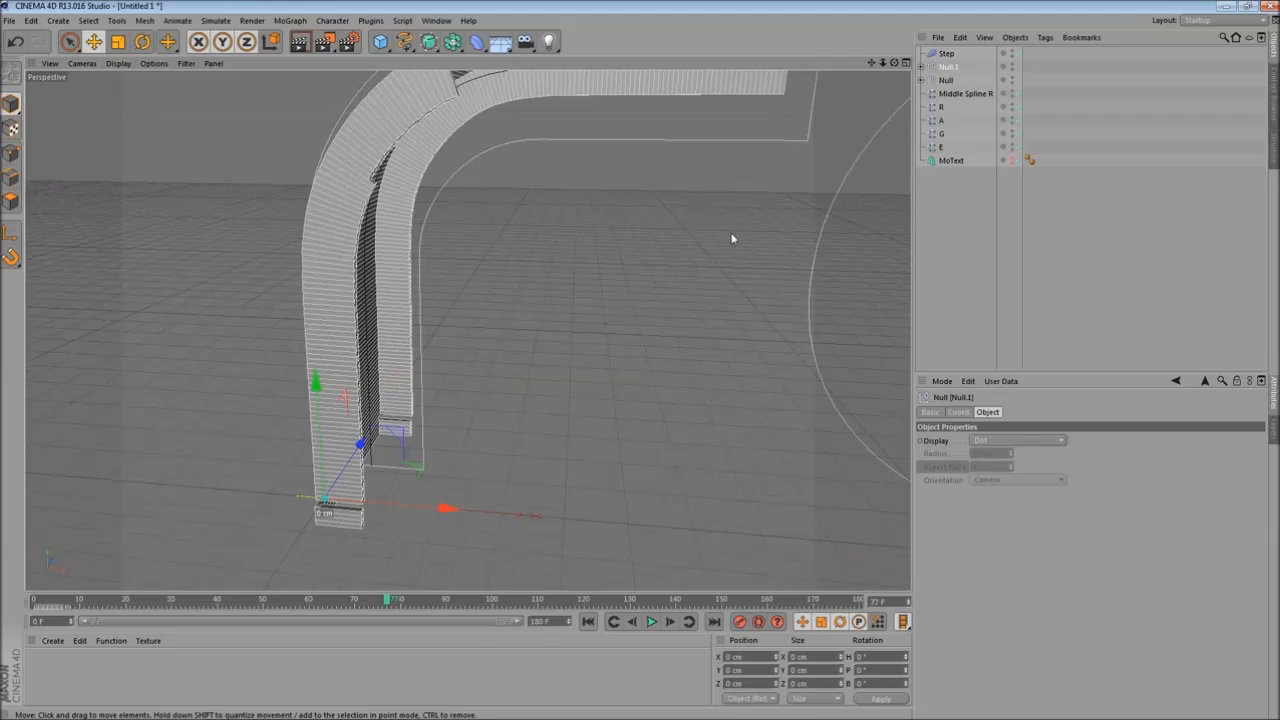
pyautogui.click(920, 67)
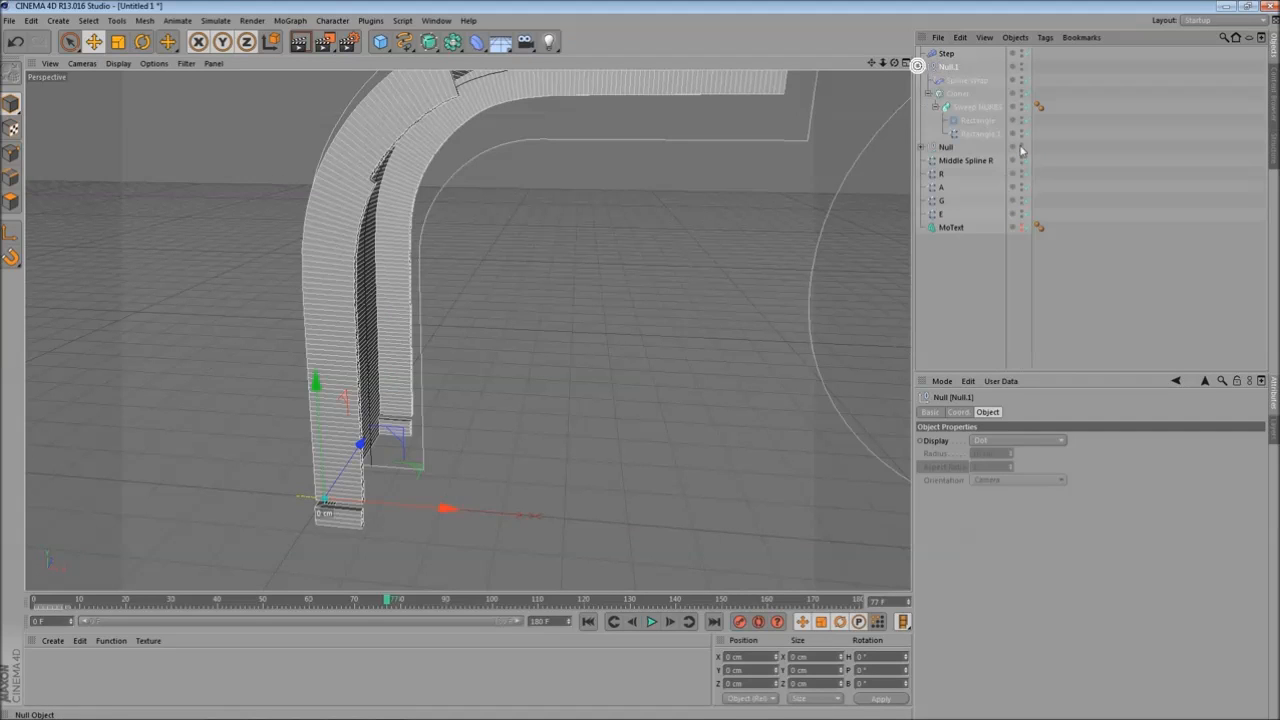
pyautogui.click(977, 134)
pyautogui.keyDown('alt'); pyautogui.moveTo(481, 387); pyautogui.dragTo(511, 378); pyautogui.keyUp('alt')
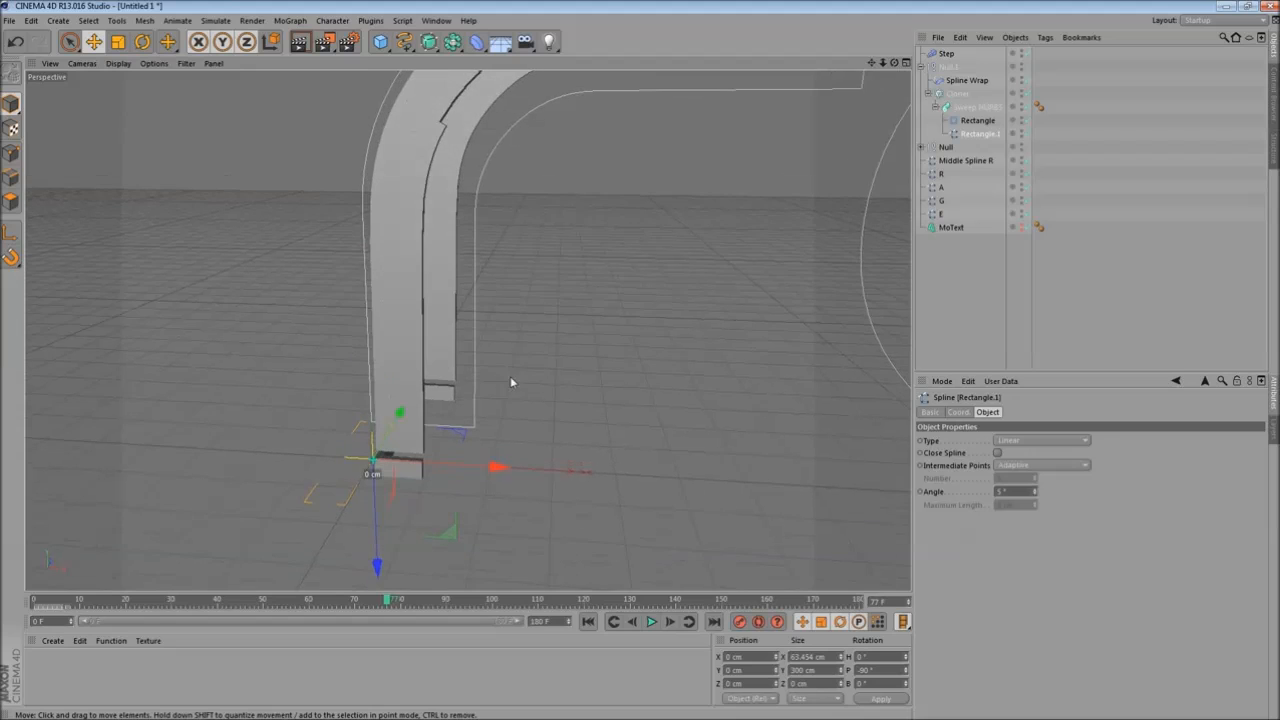
pyautogui.click(145, 40)
pyautogui.moveTo(402, 398); pyautogui.dragTo(352, 510)
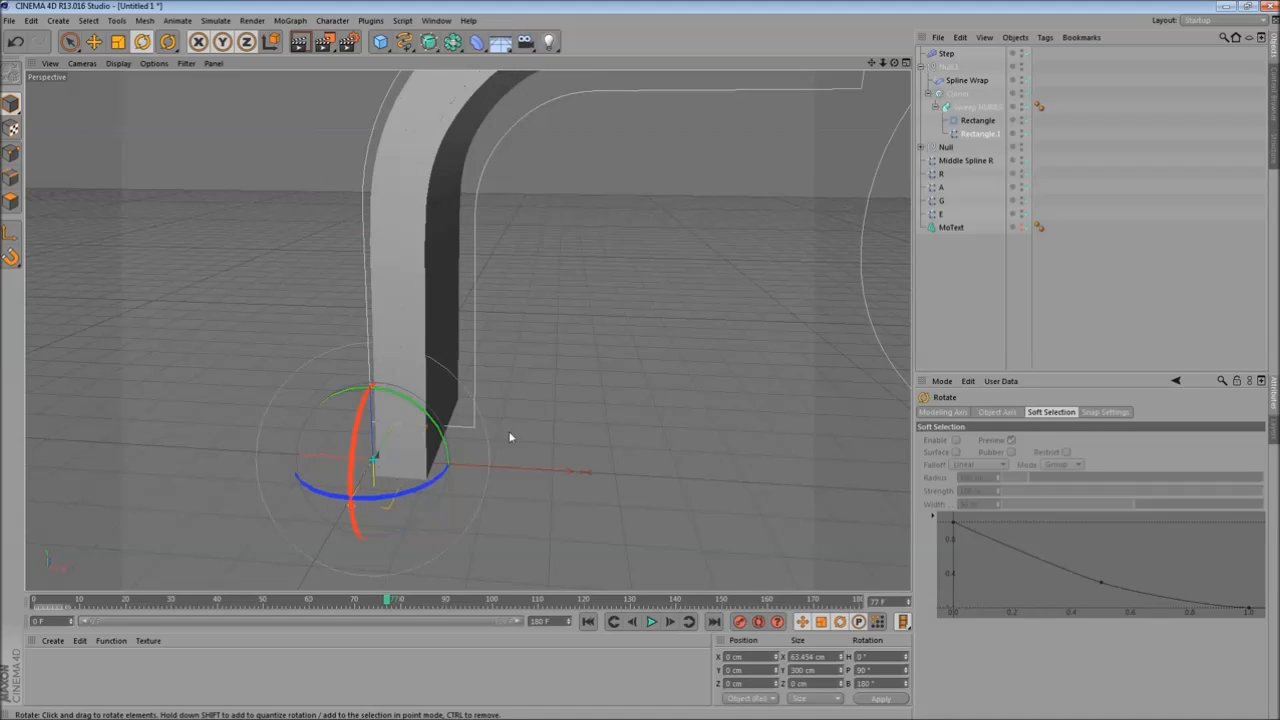
# - Move the duplicate's Rectangle.1 path spline along X to about 131 cm
pyautogui.click(985, 134)
pyautogui.click(93, 42)
pyautogui.moveTo(262, 462); pyautogui.dragTo(358, 491)
pyautogui.click(471, 292)
pyautogui.click(402, 286)
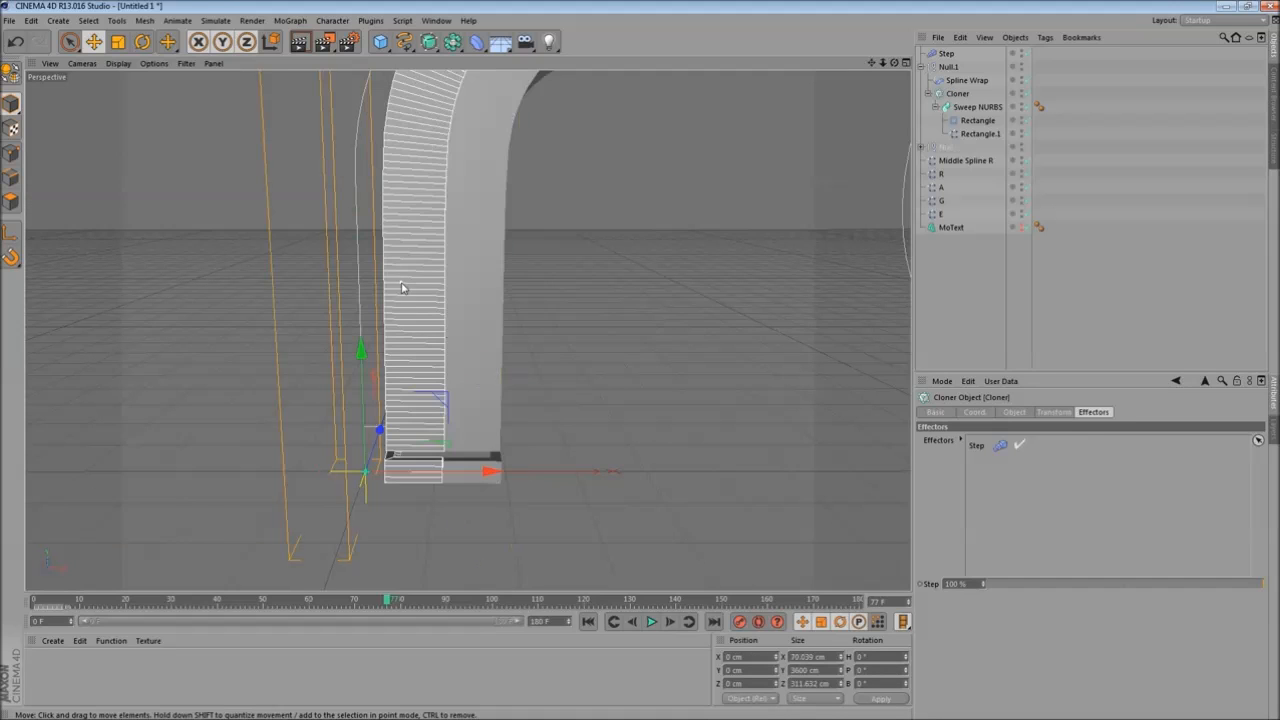
pyautogui.keyDown('shift'); pyautogui.click(463, 282); pyautogui.keyUp('shift')
pyautogui.scroll(1, 485, 370)
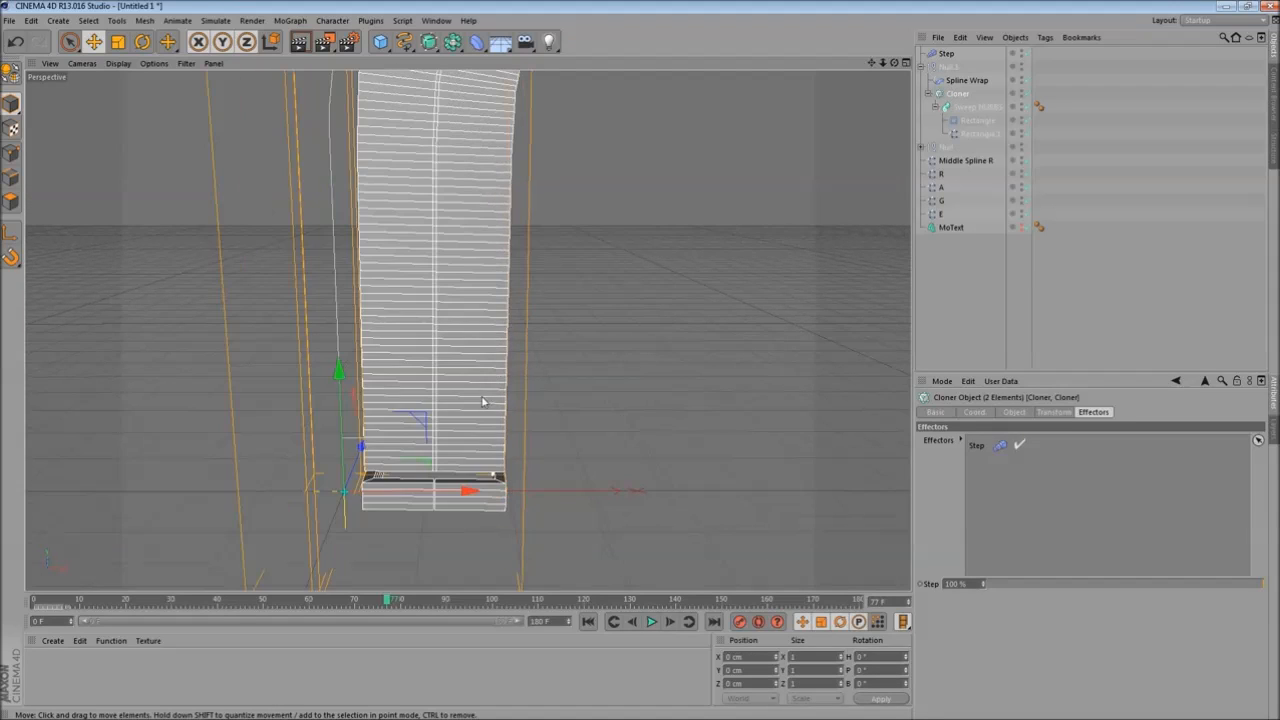
pyautogui.click(404, 490)
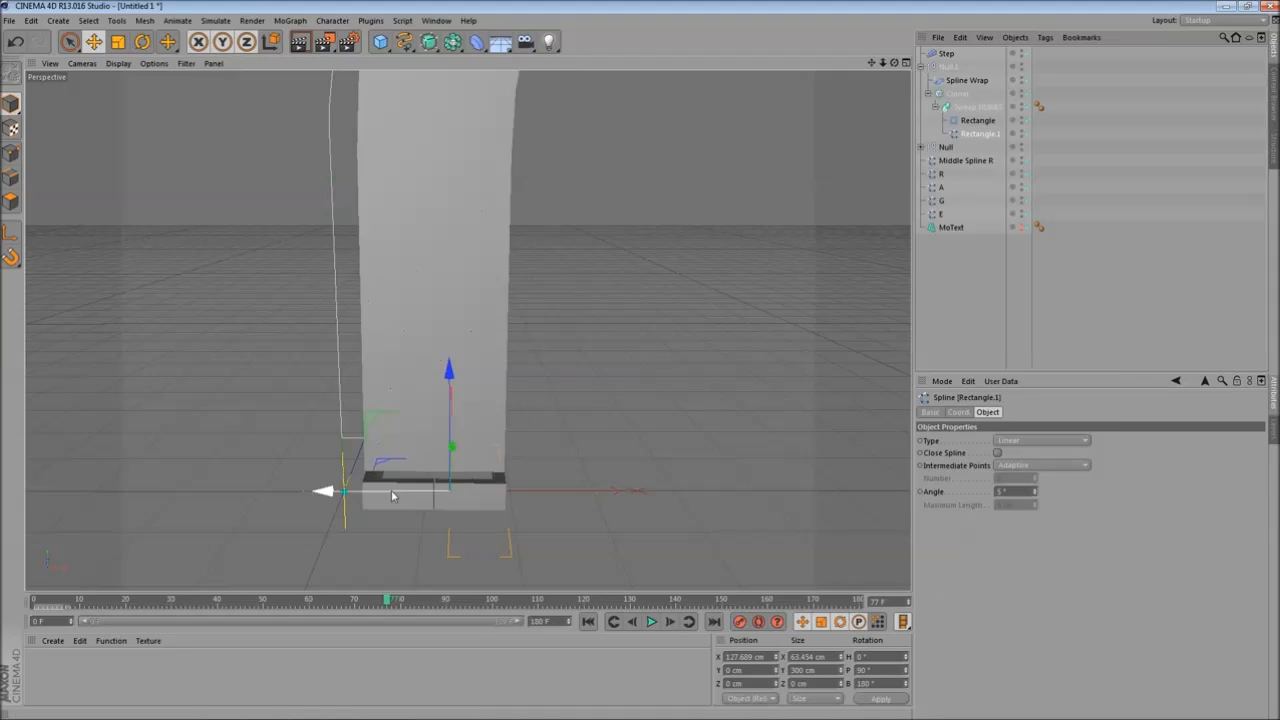
pyautogui.moveTo(392, 496); pyautogui.dragTo(394, 496)
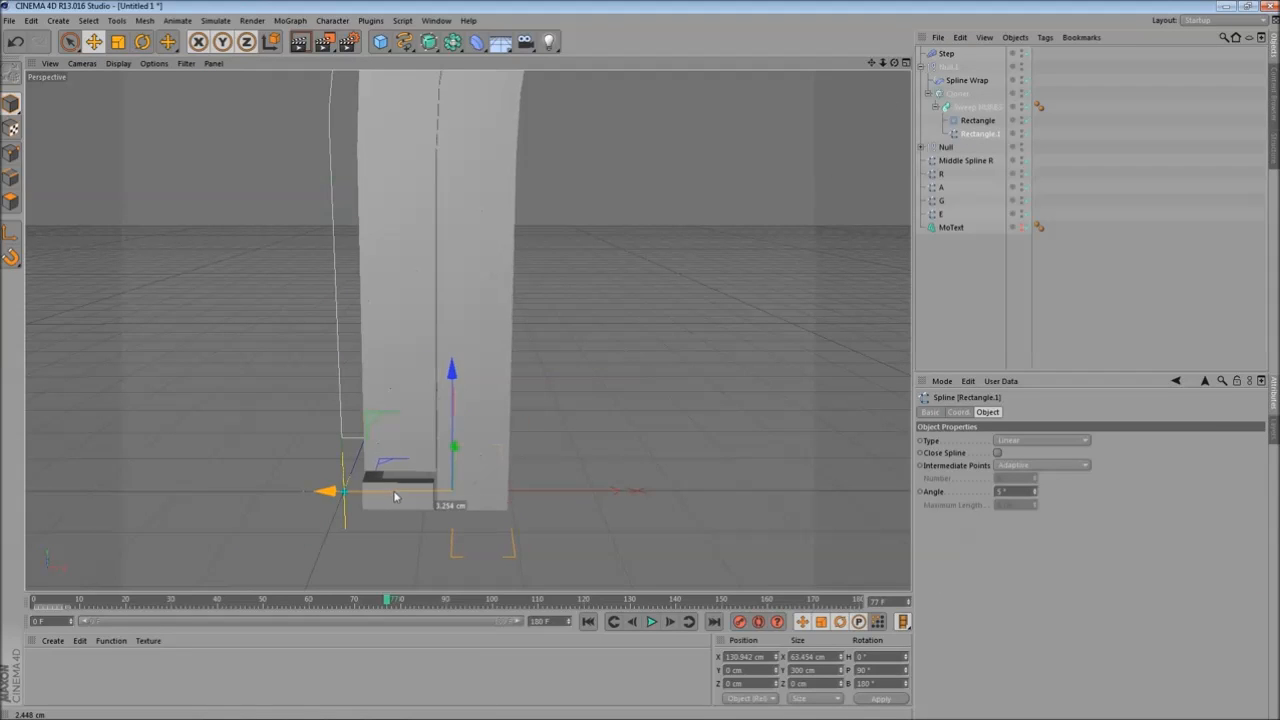
# - Nudge the Rectangle.1 path slightly along X and select the Cloner and original Null together
pyautogui.click(952, 94)
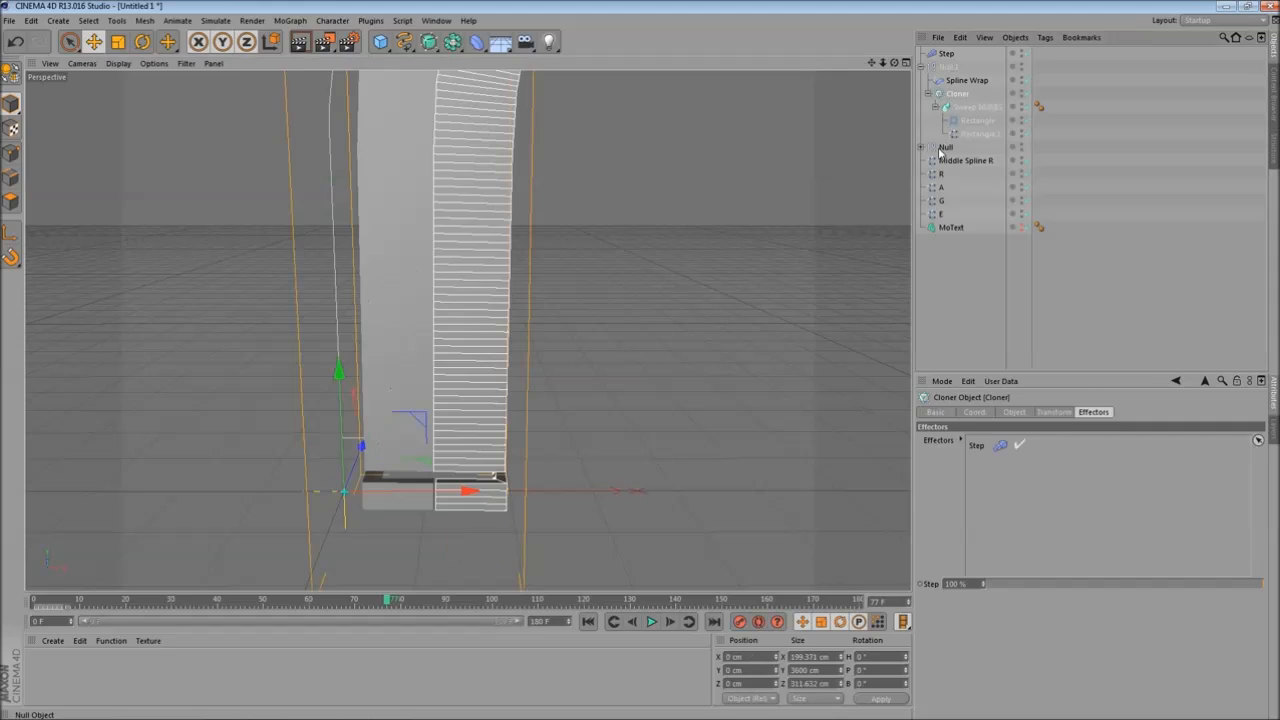
pyautogui.keyDown('ctrl'); pyautogui.click(942, 148); pyautogui.keyUp('ctrl')
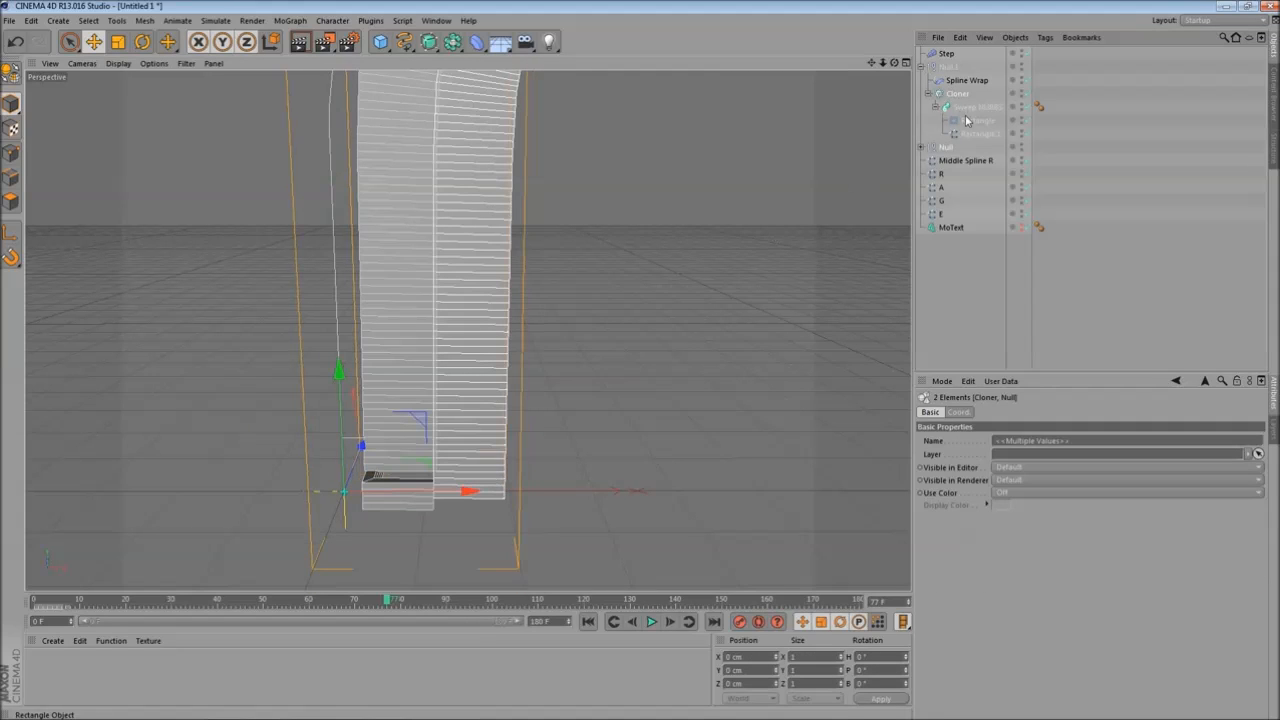
pyautogui.click(975, 133)
pyautogui.moveTo(398, 494); pyautogui.dragTo(402, 494)
pyautogui.click(951, 94)
pyautogui.keyDown('ctrl'); pyautogui.click(946, 148); pyautogui.keyUp('ctrl')
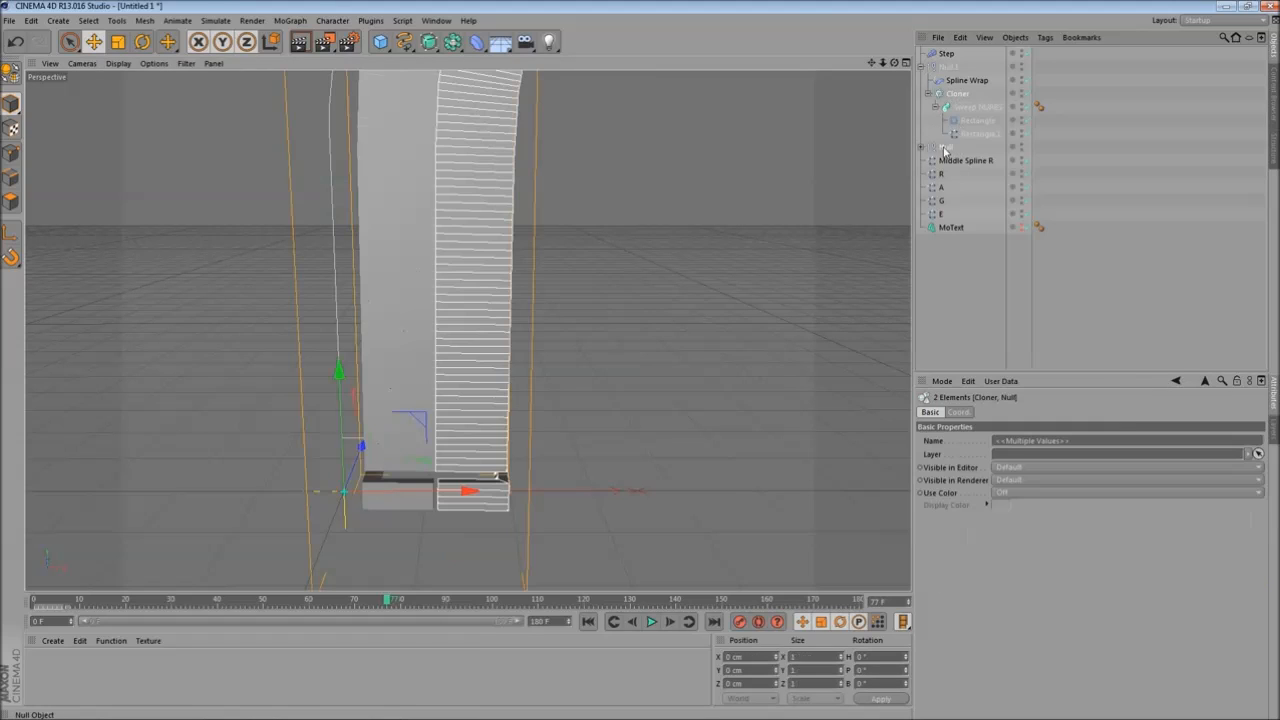
# - Orbit, scrub the timeline and render the view to review both sweeps together
pyautogui.keyDown('alt'); pyautogui.moveTo(621, 251); pyautogui.dragTo(527, 367); pyautogui.keyUp('alt')
pyautogui.moveTo(36, 603); pyautogui.dragTo(475, 602)
pyautogui.keyDown('alt'); pyautogui.moveTo(474, 447); pyautogui.dragTo(459, 386, button='middle'); pyautogui.keyUp('alt')
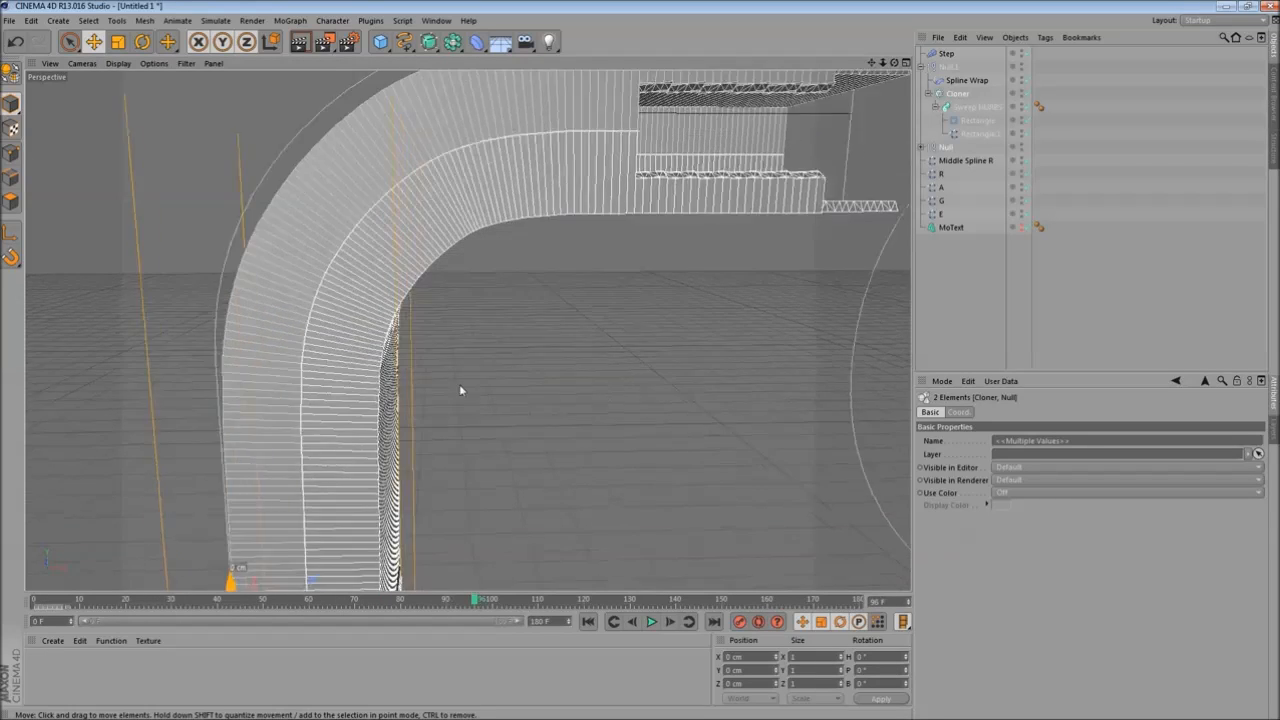
pyautogui.keyDown('alt'); pyautogui.moveTo(467, 431); pyautogui.dragTo(423, 430); pyautogui.keyUp('alt')
pyautogui.keyDown('alt'); pyautogui.moveTo(423, 430); pyautogui.dragTo(530, 350, button='middle'); pyautogui.keyUp('alt')
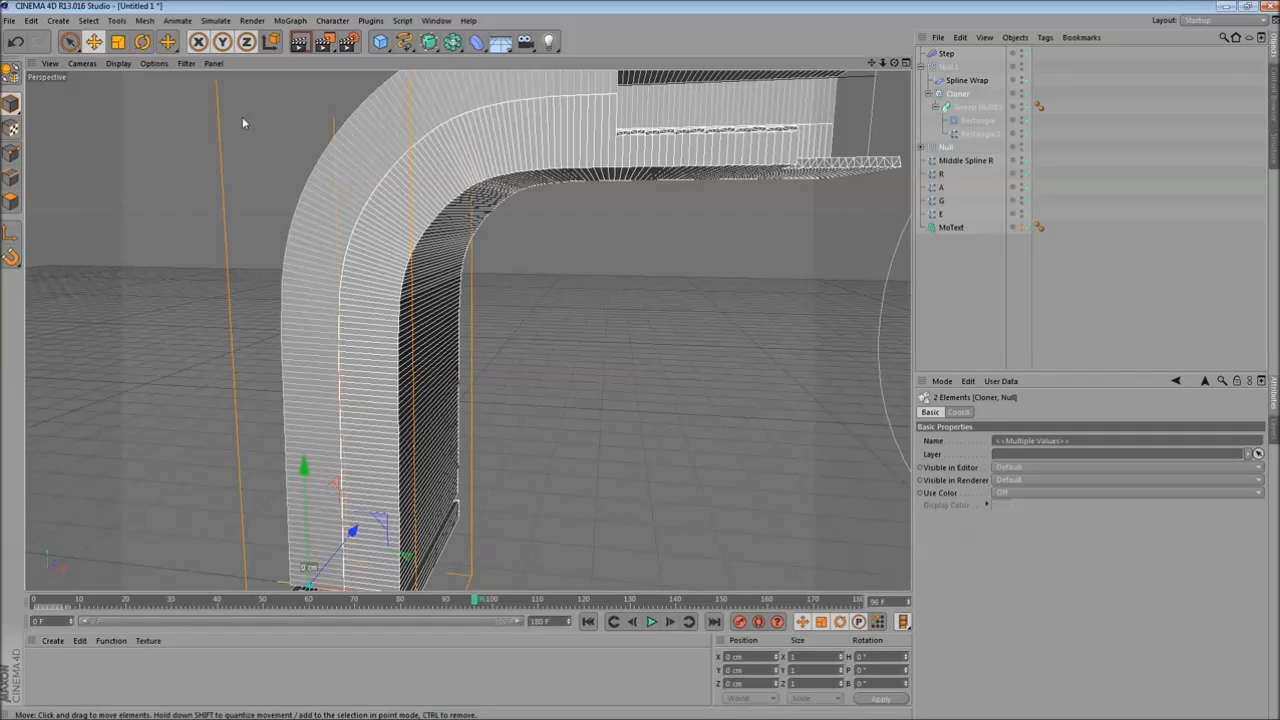
pyautogui.click(299, 41)
pyautogui.keyDown('alt'); pyautogui.moveTo(422, 388); pyautogui.dragTo(506, 363); pyautogui.keyUp('alt')
pyautogui.keyDown('alt'); pyautogui.moveTo(506, 363); pyautogui.dragTo(421, 443, button='middle'); pyautogui.keyUp('alt')
pyautogui.moveTo(475, 600); pyautogui.dragTo(565, 600)
pyautogui.keyDown('alt'); pyautogui.moveTo(557, 462); pyautogui.dragTo(476, 474); pyautogui.keyUp('alt')
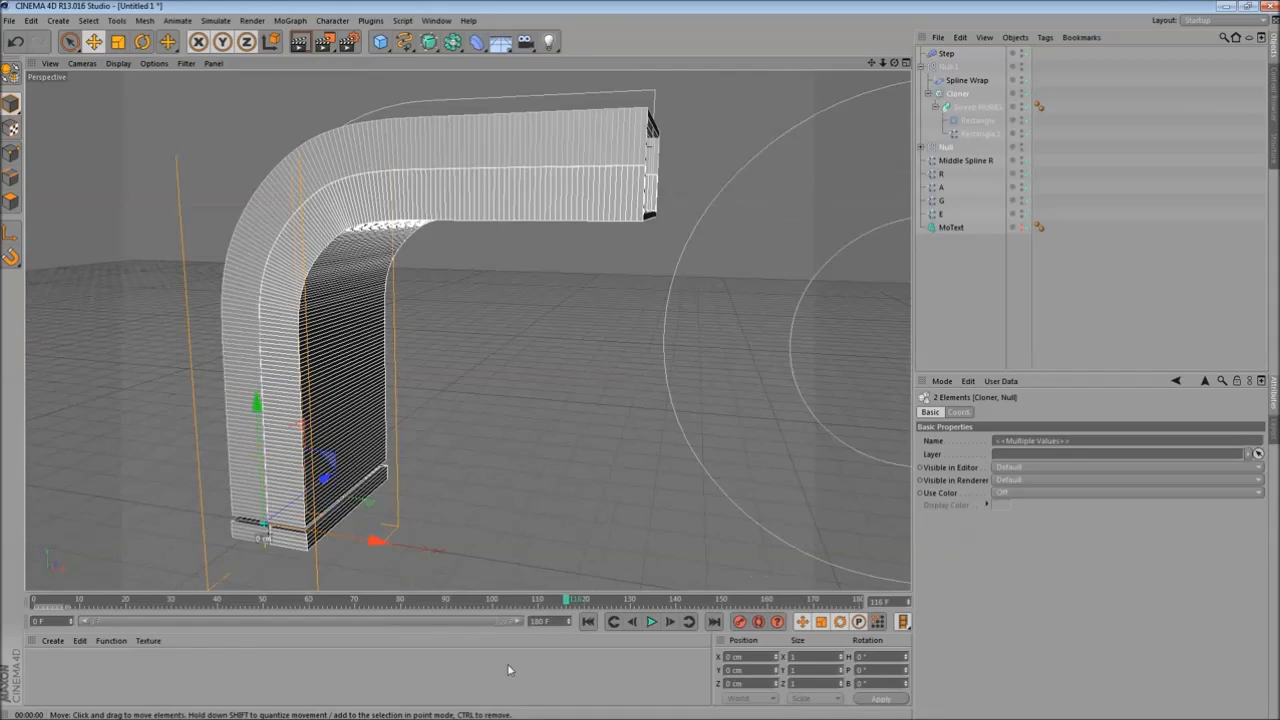
pyautogui.moveTo(518, 718)
pyautogui.click(390, 708)
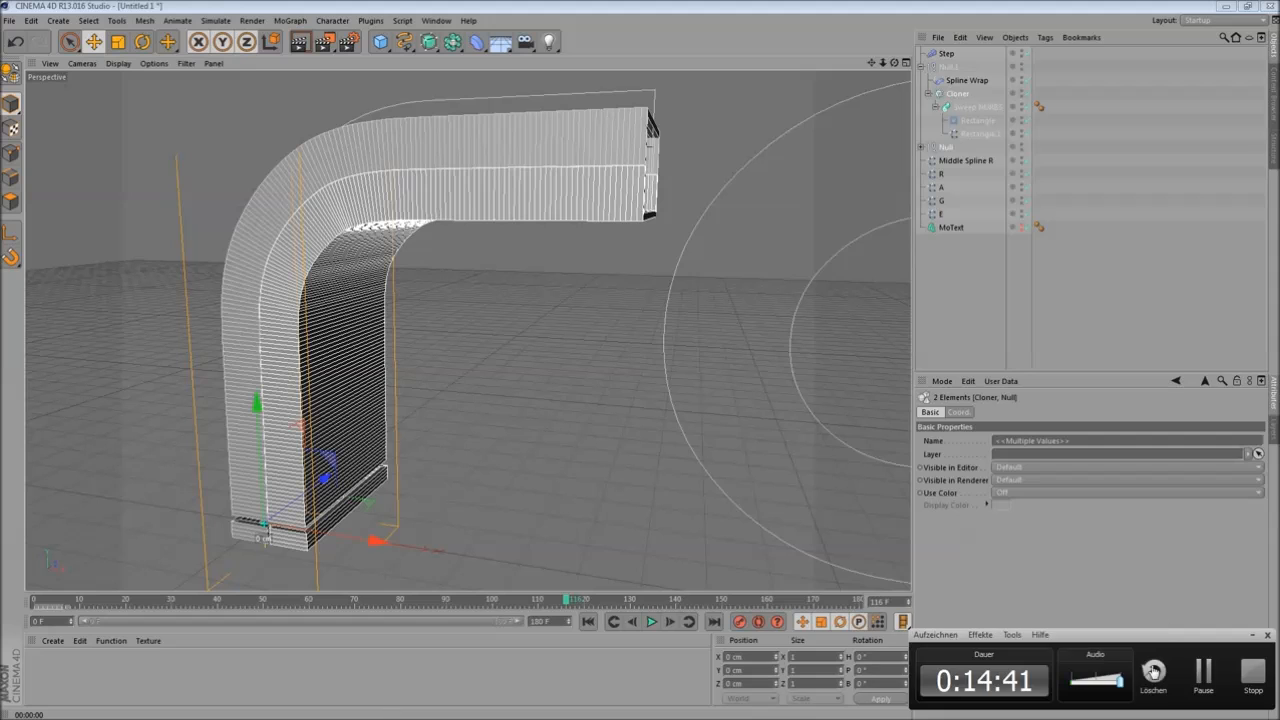
pyautogui.click(1246, 667)
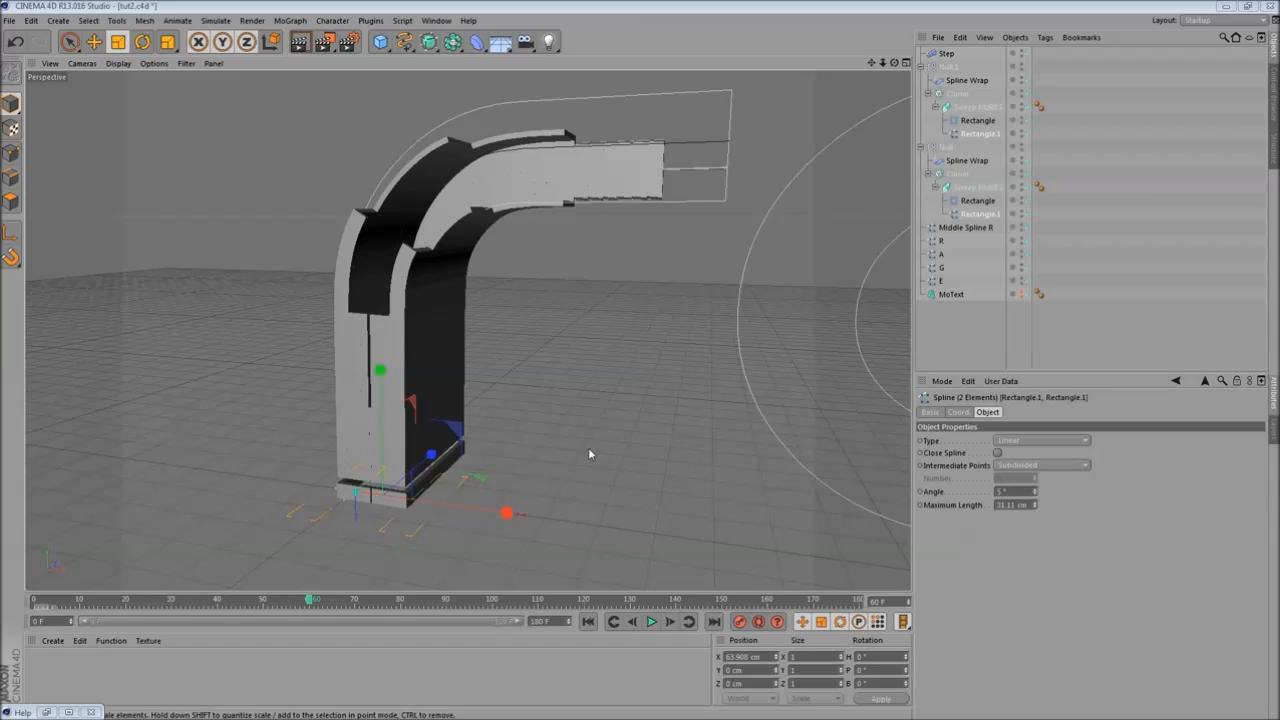
# - Zoom in and scrub the timeline to inspect the jagged edges of the two sweeps
pyautogui.keyDown('alt'); pyautogui.moveTo(491, 371); pyautogui.dragTo(517, 426); pyautogui.keyUp('alt')
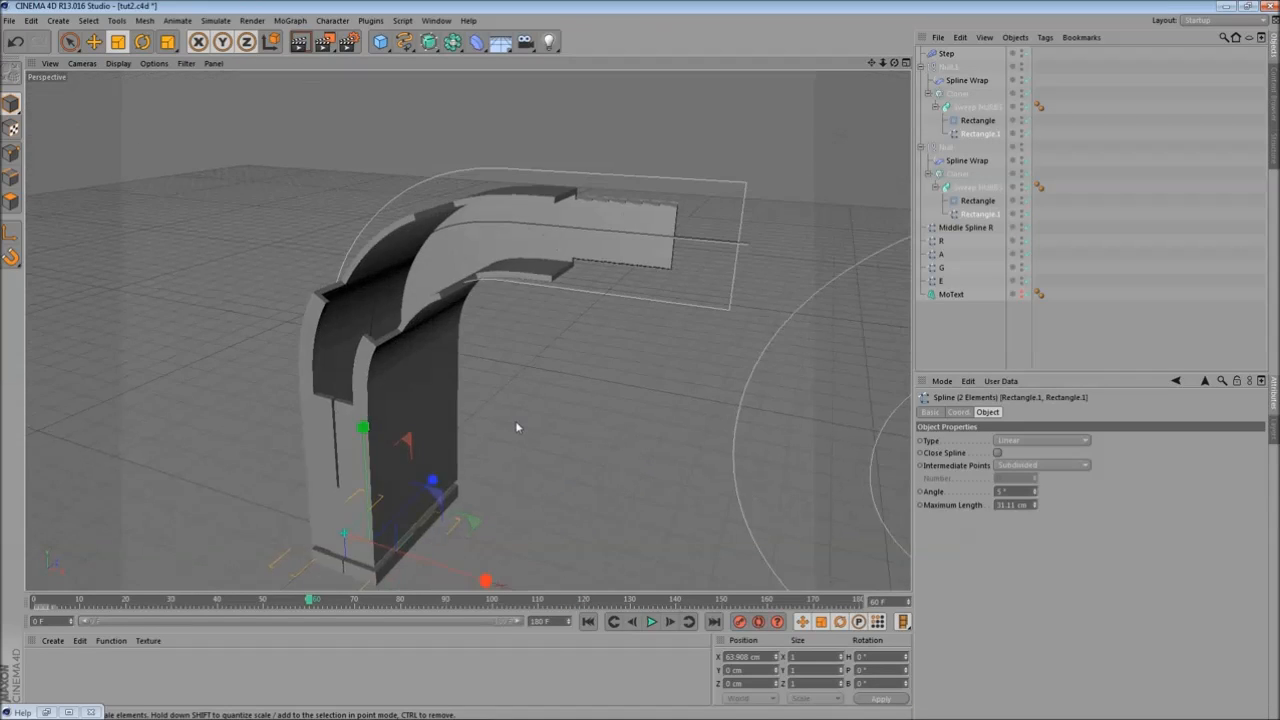
pyautogui.scroll(3, 504, 420)
pyautogui.moveTo(450, 388)
pyautogui.keyDown('alt'); pyautogui.mouseDown()
pyautogui.moveTo(409, 374)
pyautogui.moveTo(350, 478)
pyautogui.moveTo(339, 400)
pyautogui.mouseUp(); pyautogui.keyUp('alt')
pyautogui.scroll(3, 350, 480)
pyautogui.keyDown('alt'); pyautogui.moveTo(339, 400); pyautogui.dragTo(352, 486, button='middle'); pyautogui.keyUp('alt')
pyautogui.moveTo(312, 603)
pyautogui.mouseDown()
pyautogui.moveTo(286, 599)
pyautogui.moveTo(300, 599)
pyautogui.mouseUp()
pyautogui.keyDown('alt'); pyautogui.moveTo(357, 464); pyautogui.dragTo(529, 427); pyautogui.keyUp('alt')
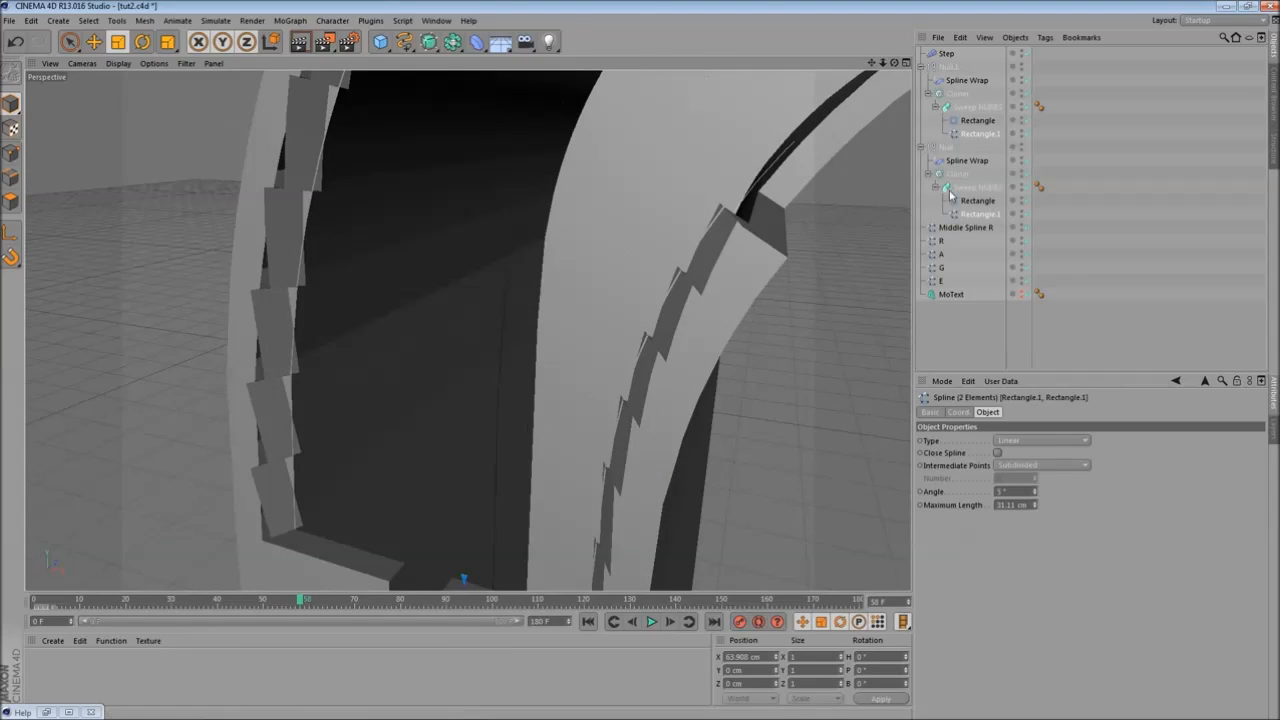
# - Set both Rectangle.1 path splines' Intermediate Points to Uniform with Number 22
pyautogui.click(979, 215)
pyautogui.keyDown('ctrl'); pyautogui.click(984, 136); pyautogui.keyUp('ctrl')
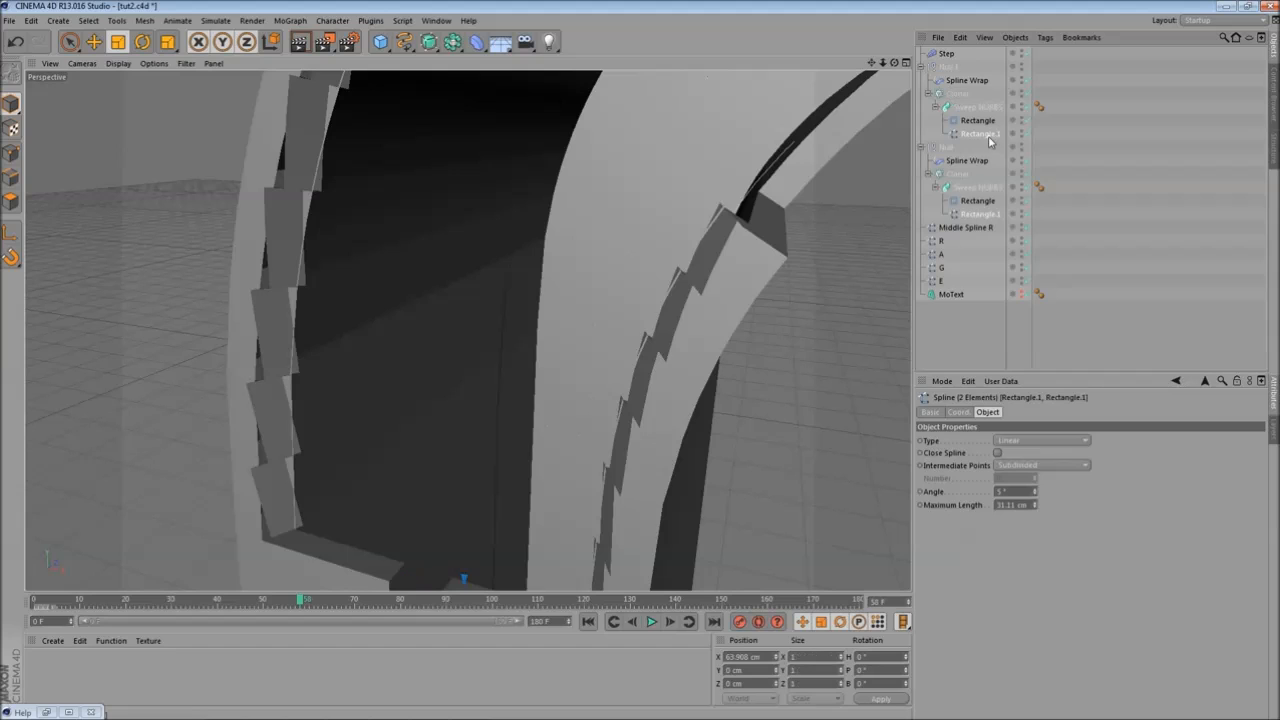
pyautogui.keyDown('alt'); pyautogui.moveTo(451, 271); pyautogui.dragTo(660, 345); pyautogui.keyUp('alt')
pyautogui.click(1048, 466)
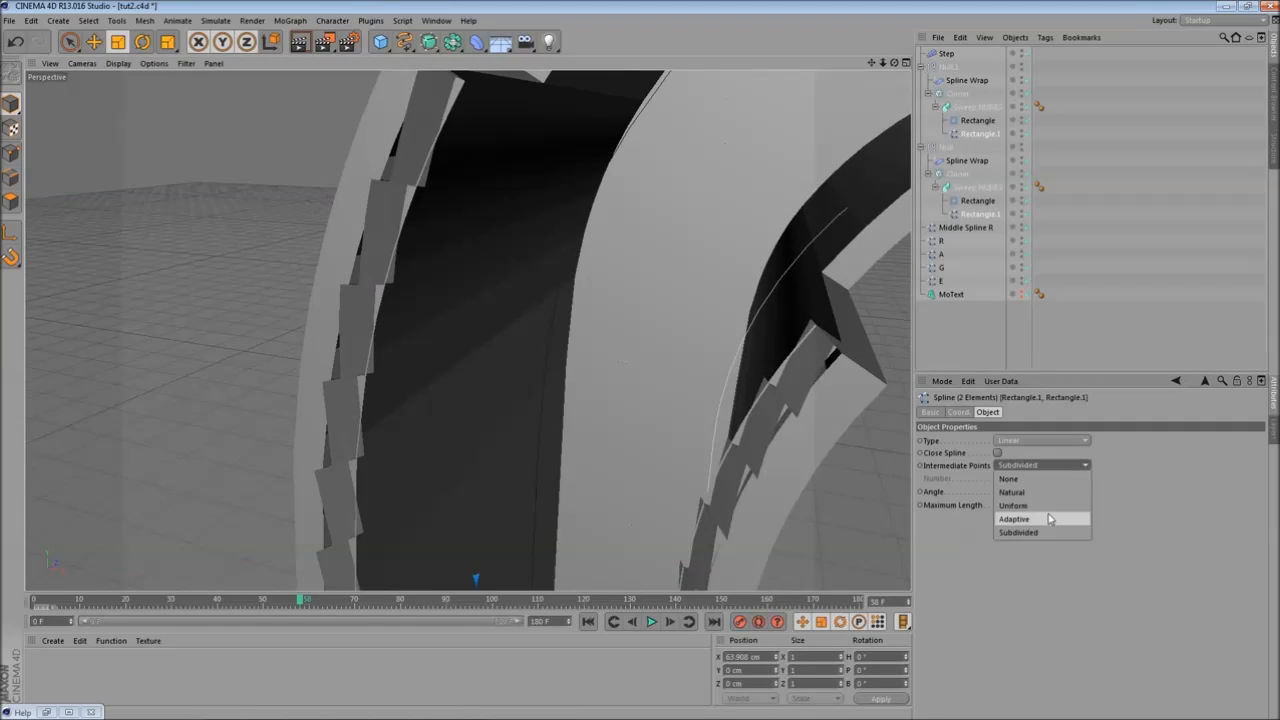
pyautogui.click(1048, 507)
pyautogui.moveTo(1034, 484); pyautogui.dragTo(1035, 474)
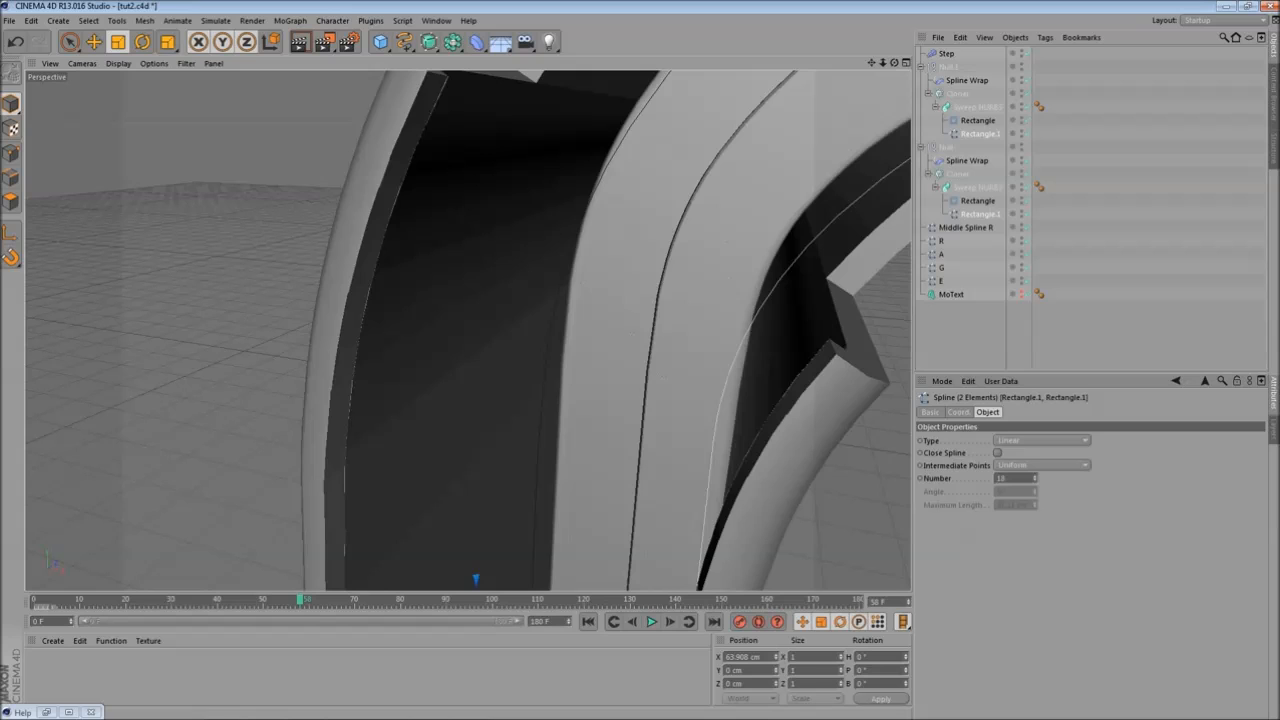
pyautogui.click(1035, 477)
pyautogui.click(1035, 477)
pyautogui.click(1035, 477)
pyautogui.click(1035, 477)
# - Change the intermediate point Number to 24 and inspect the sweep edges
pyautogui.keyDown('alt'); pyautogui.moveTo(418, 450); pyautogui.dragTo(367, 342, button='middle'); pyautogui.keyUp('alt')
pyautogui.keyDown('alt'); pyautogui.moveTo(367, 345); pyautogui.dragTo(429, 420); pyautogui.keyUp('alt')
pyautogui.moveTo(299, 601)
pyautogui.mouseDown()
pyautogui.moveTo(263, 600)
pyautogui.moveTo(365, 609)
pyautogui.moveTo(300, 603)
pyautogui.mouseUp()
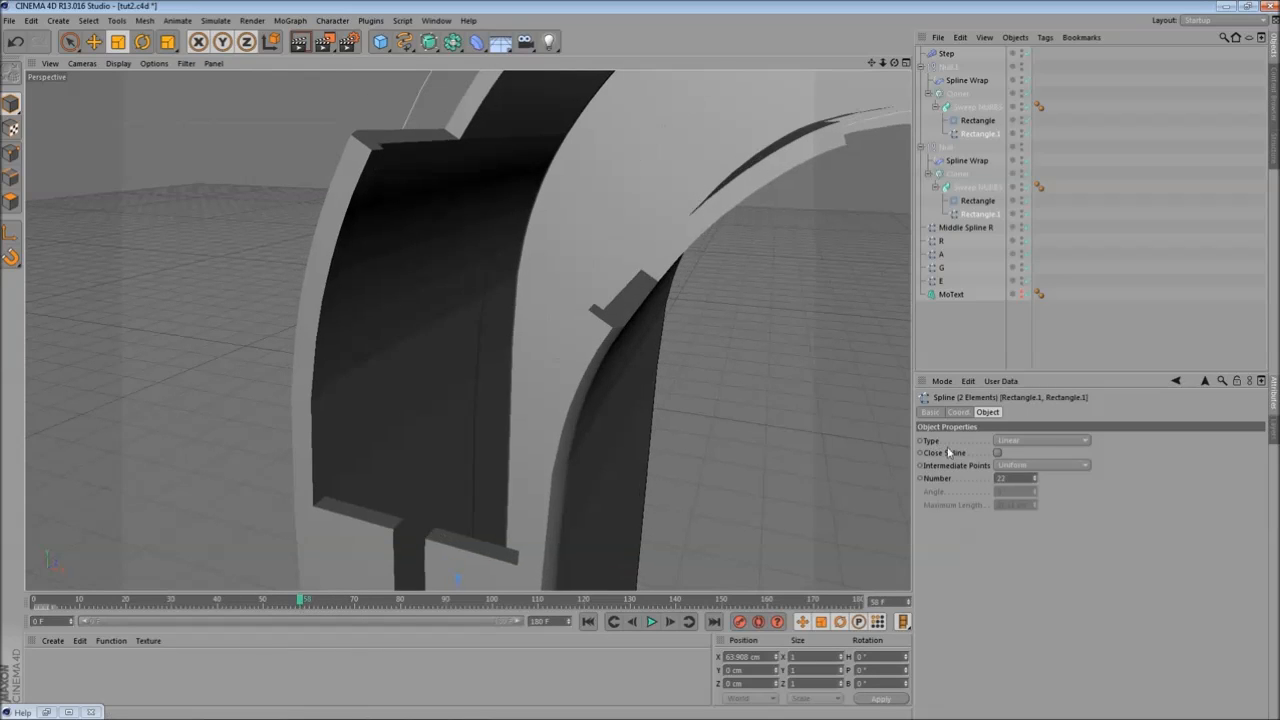
pyautogui.moveTo(1035, 479)
pyautogui.mouseDown()
pyautogui.moveTo(1035, 468)
pyautogui.moveTo(1035, 479)
pyautogui.mouseUp()
pyautogui.moveTo(314, 334)
pyautogui.keyDown('alt'); pyautogui.mouseDown()
pyautogui.moveTo(338, 368)
pyautogui.moveTo(317, 351)
pyautogui.mouseUp(); pyautogui.keyUp('alt')
pyautogui.moveTo(306, 600)
pyautogui.mouseDown()
pyautogui.moveTo(363, 600)
pyautogui.moveTo(286, 601)
pyautogui.moveTo(296, 604)
pyautogui.mouseUp()
pyautogui.keyDown('alt'); pyautogui.moveTo(372, 554); pyautogui.dragTo(452, 451); pyautogui.keyUp('alt')
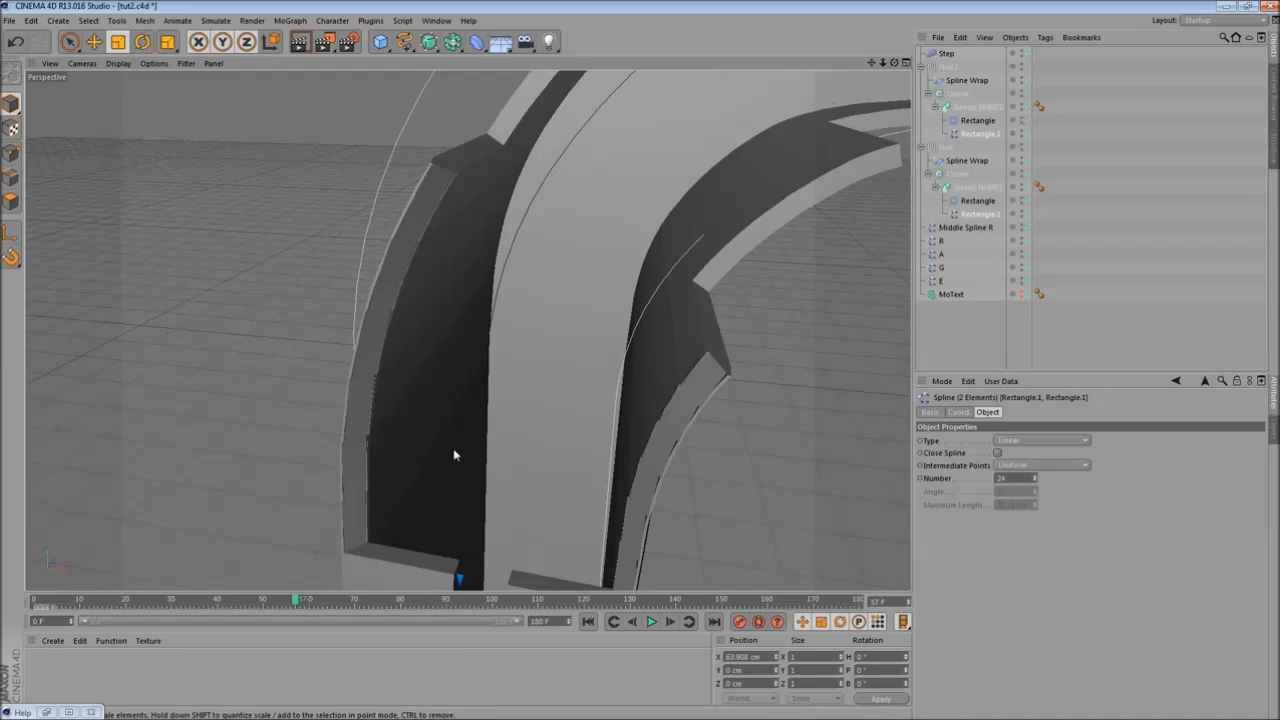
# - Set the intermediate point Number back to 22 and render the view
pyautogui.click(1034, 482)
pyautogui.click(1034, 482)
pyautogui.keyDown('alt'); pyautogui.moveTo(298, 281); pyautogui.dragTo(321, 341); pyautogui.keyUp('alt')
pyautogui.moveTo(296, 600); pyautogui.dragTo(368, 600)
pyautogui.keyDown('alt'); pyautogui.moveTo(603, 413); pyautogui.dragTo(442, 357); pyautogui.keyUp('alt')
pyautogui.hotkey('ctrl', 'r')
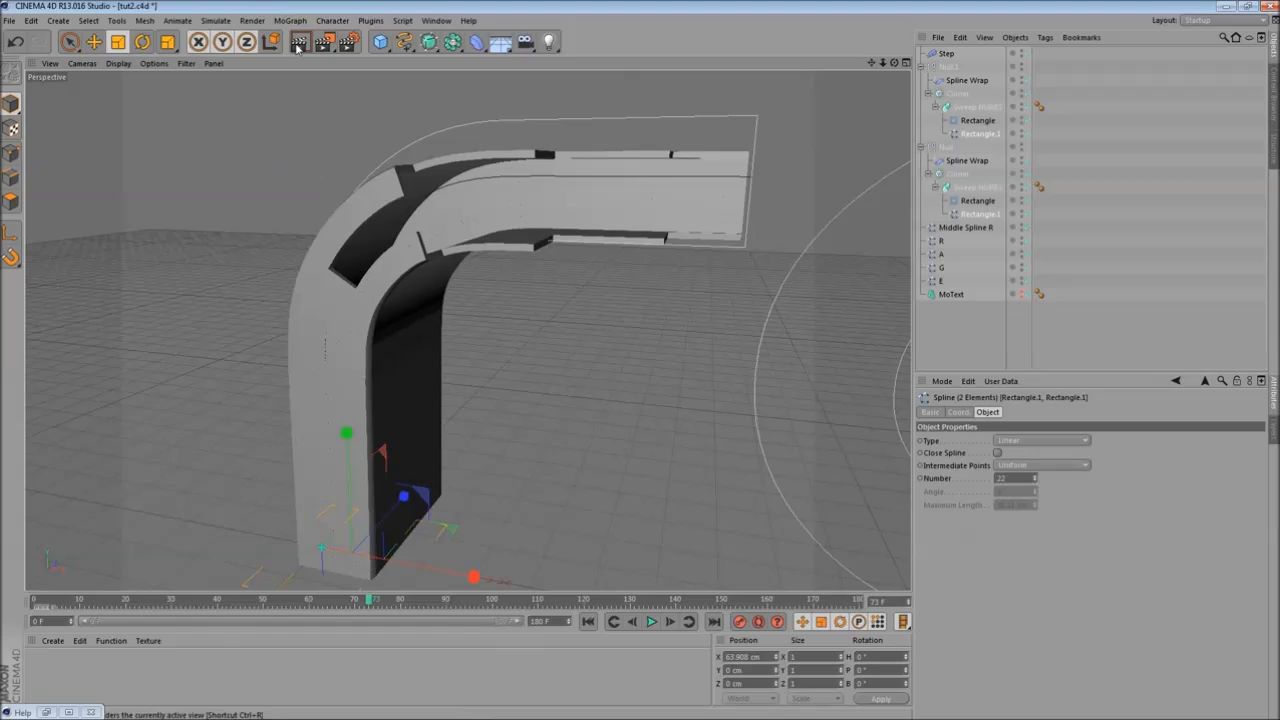
# - Scrub the timeline, render and orbit around the sweeps' base to review the result
pyautogui.moveTo(368, 600); pyautogui.dragTo(583, 600)
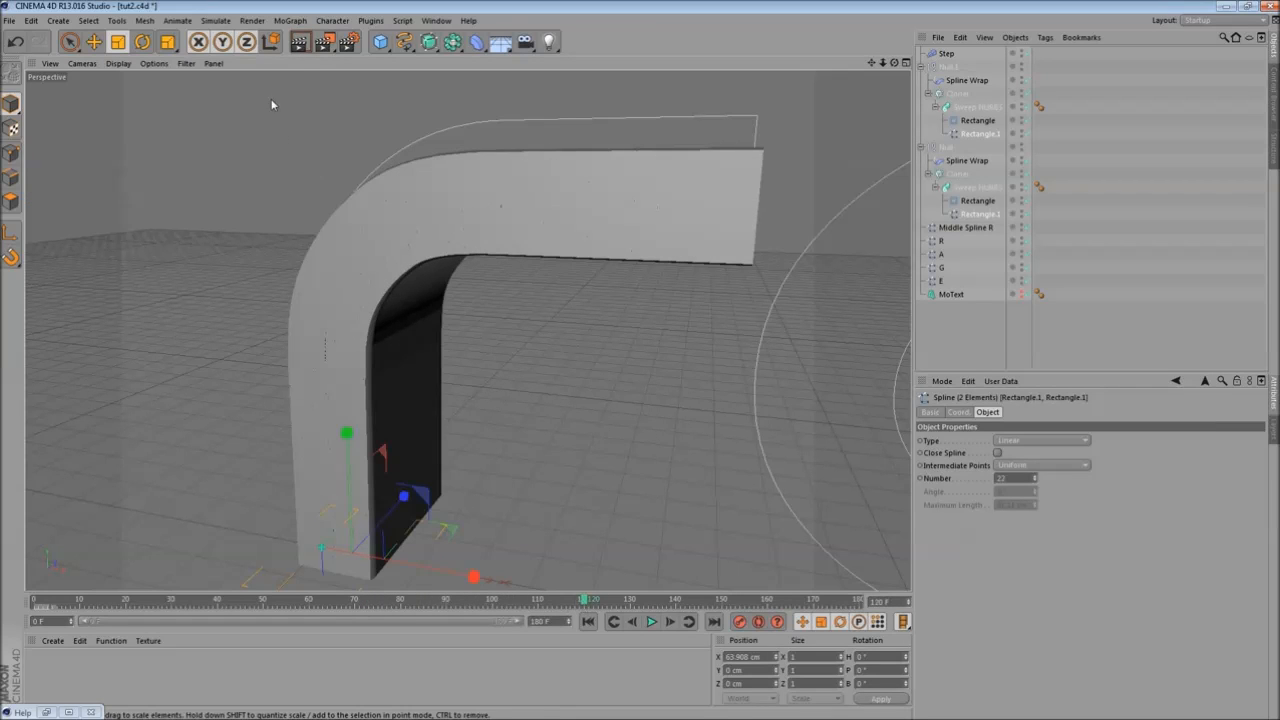
pyautogui.click(298, 44)
pyautogui.keyDown('alt'); pyautogui.moveTo(340, 304); pyautogui.dragTo(510, 262); pyautogui.keyUp('alt')
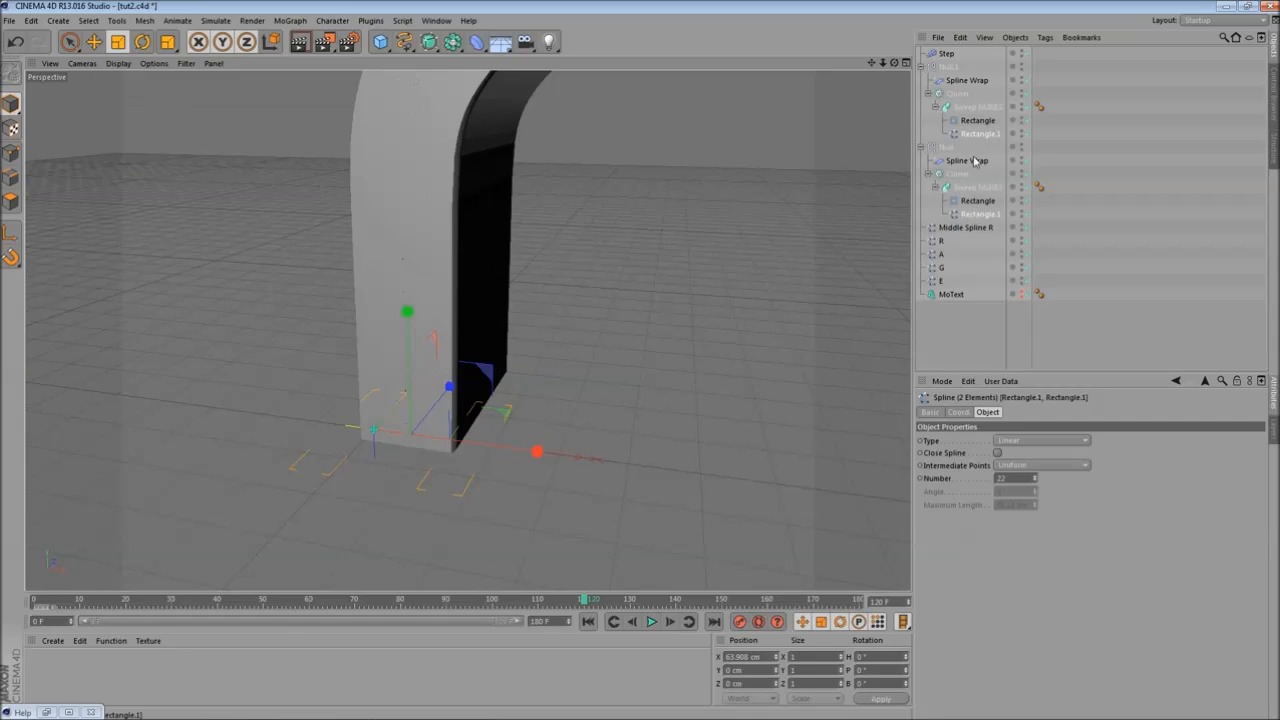
pyautogui.click(11, 154)
pyautogui.keyDown('alt'); pyautogui.moveTo(349, 366); pyautogui.dragTo(576, 410); pyautogui.keyUp('alt')
pyautogui.click(312, 603)
pyautogui.keyDown('alt'); pyautogui.moveTo(360, 540); pyautogui.dragTo(566, 424); pyautogui.keyUp('alt')
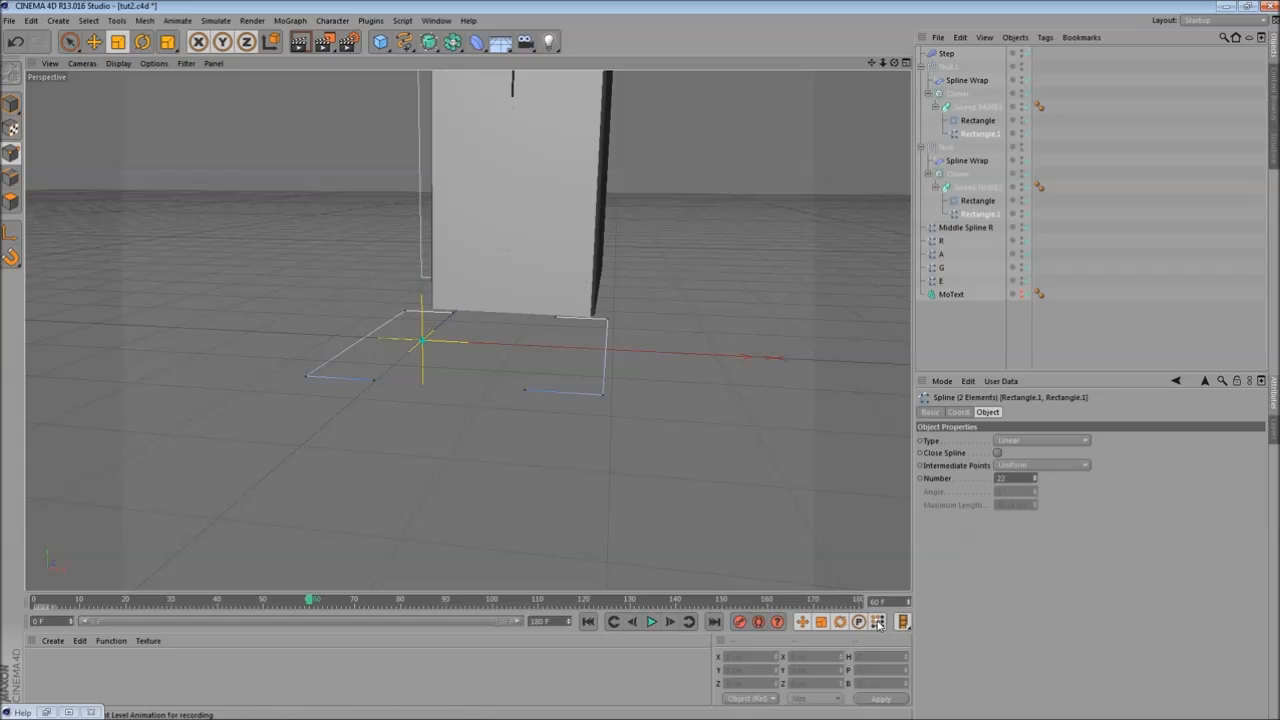
pyautogui.keyDown('alt'); pyautogui.moveTo(642, 440); pyautogui.dragTo(690, 413); pyautogui.keyUp('alt')
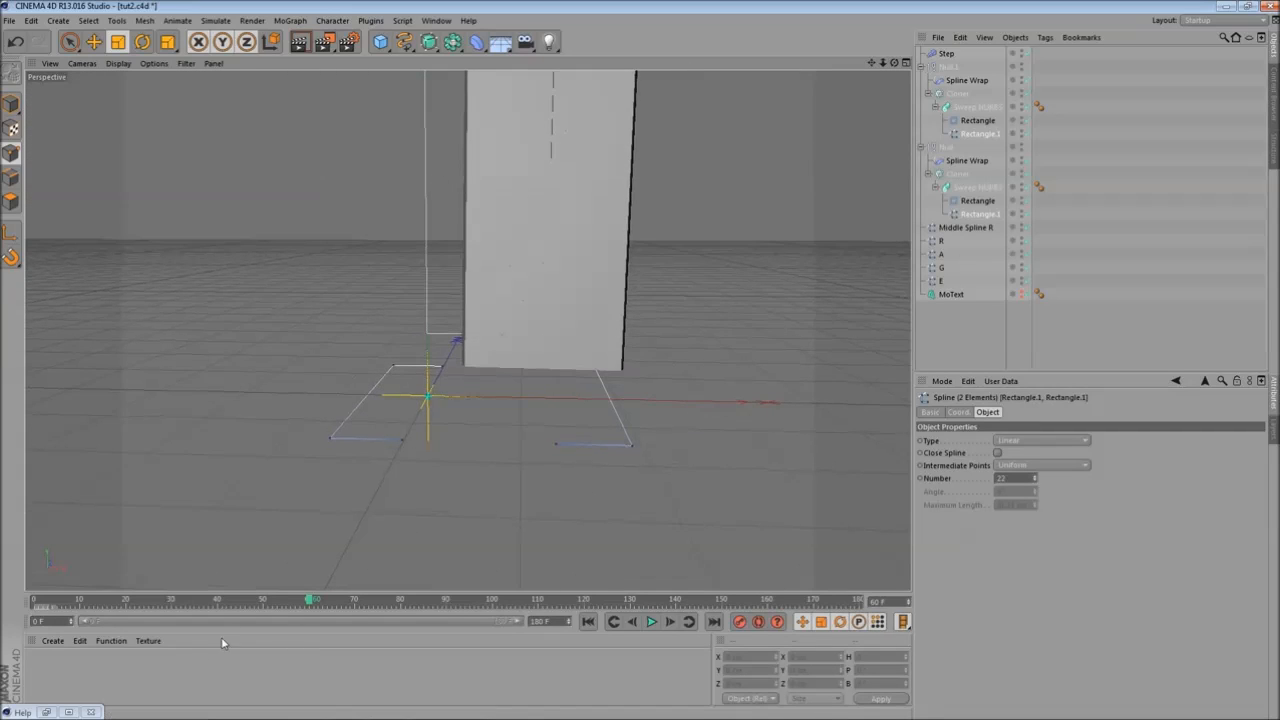
# - Scrub the timeline and orbit around the bases of the swept rectangle slices to examine them
pyautogui.click(741, 622)
pyautogui.keyDown('alt'); pyautogui.moveTo(708, 356); pyautogui.dragTo(466, 531); pyautogui.keyUp('alt')
pyautogui.moveTo(309, 603); pyautogui.dragTo(172, 603)
pyautogui.keyDown('alt'); pyautogui.moveTo(431, 496); pyautogui.dragTo(431, 525); pyautogui.keyUp('alt')
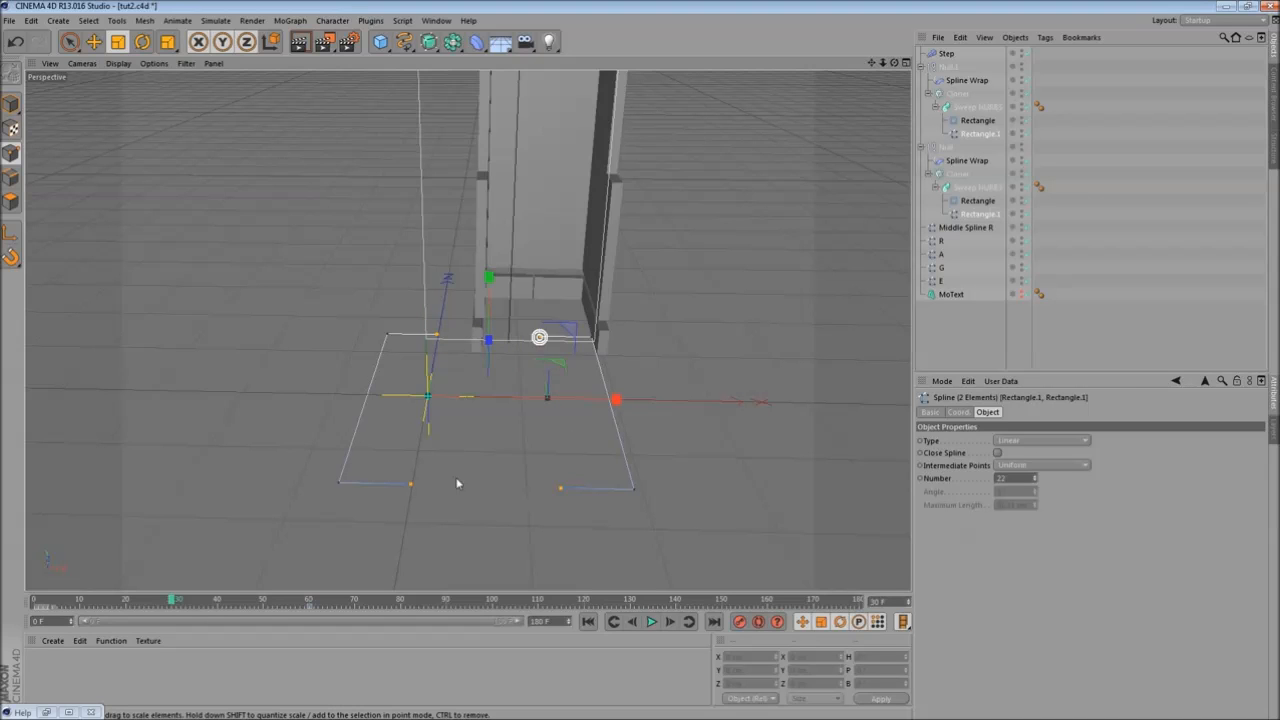
pyautogui.click(118, 42)
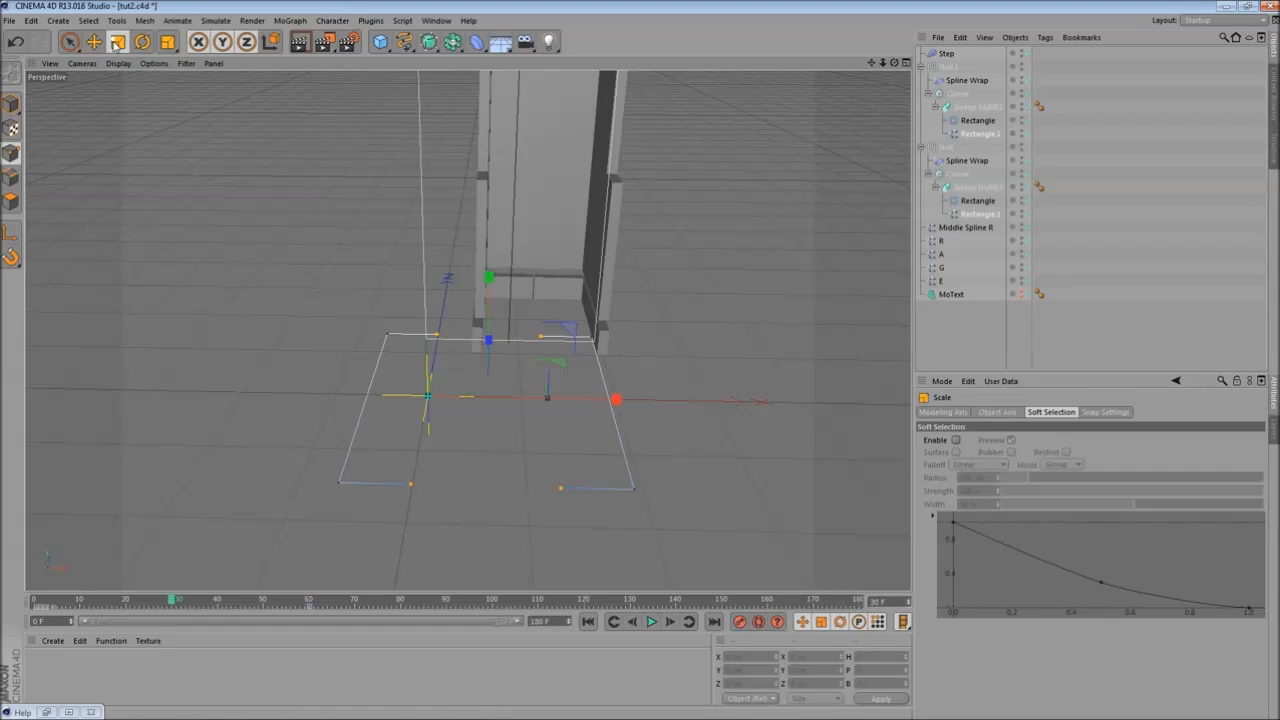
pyautogui.keyDown('alt'); pyautogui.moveTo(447, 427); pyautogui.dragTo(562, 450); pyautogui.keyUp('alt')
pyautogui.moveTo(406, 321); pyautogui.dragTo(425, 333)
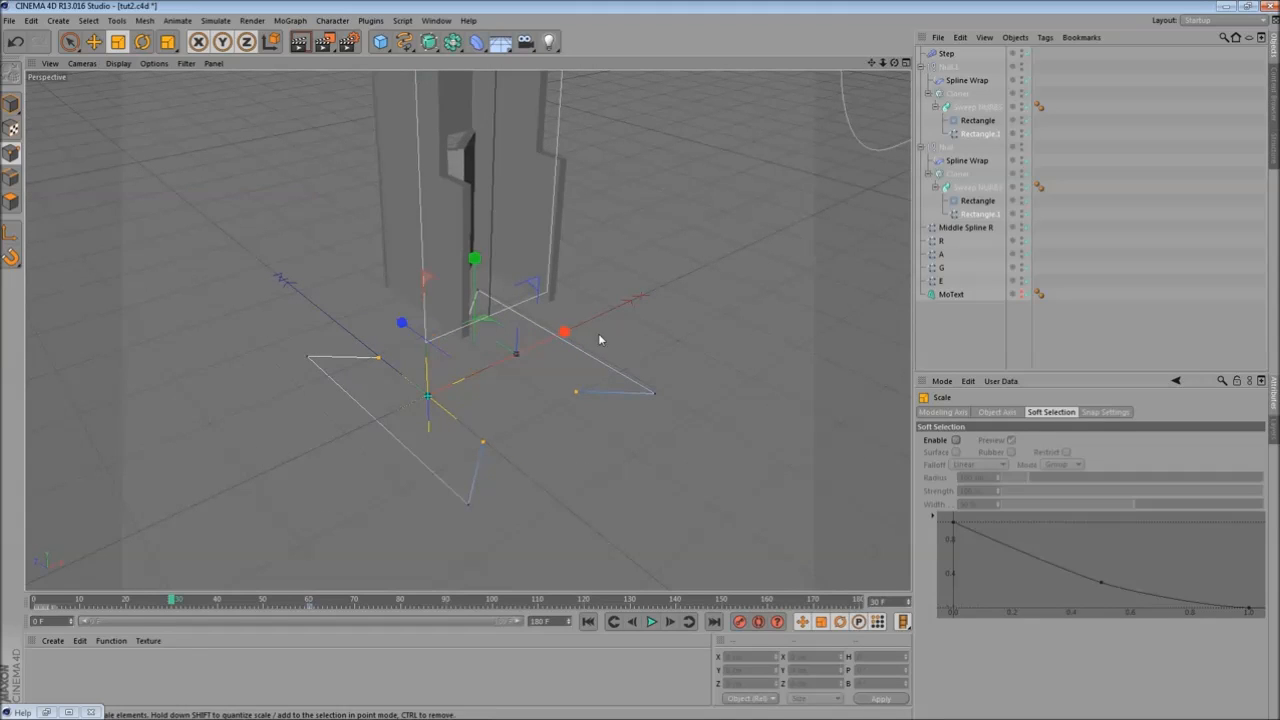
pyautogui.moveTo(568, 332); pyautogui.dragTo(566, 335)
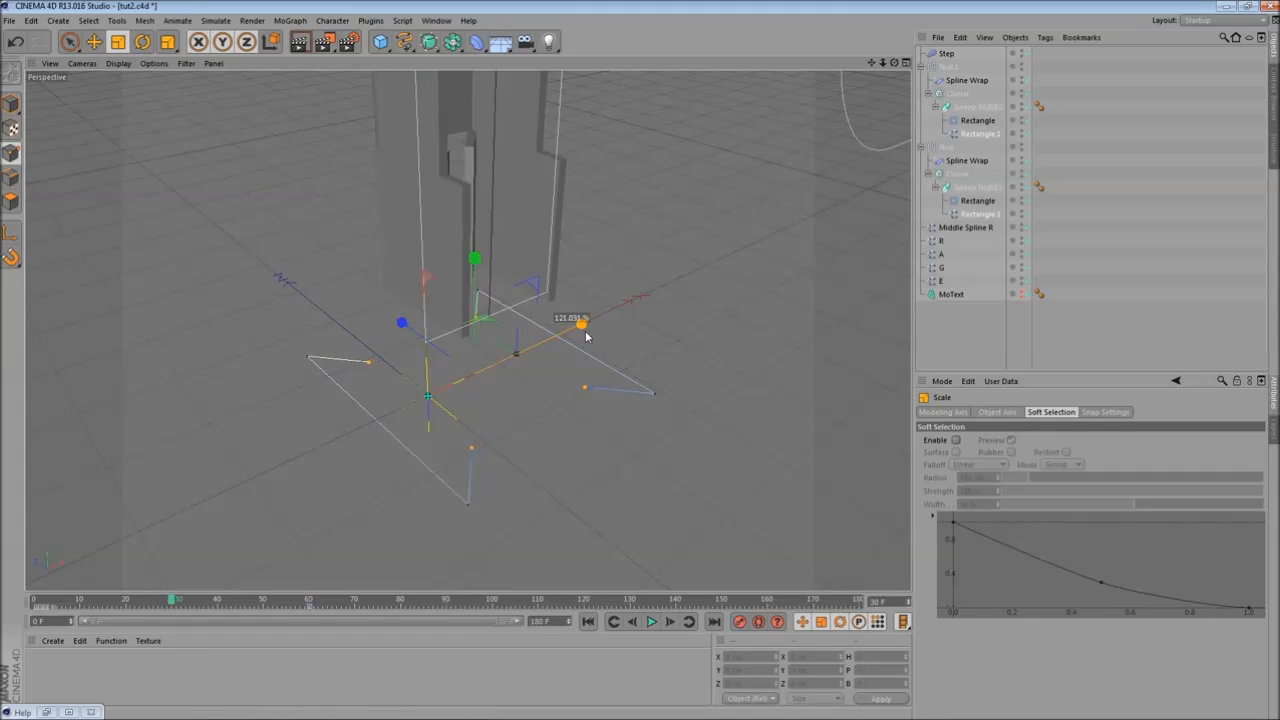
pyautogui.keyDown('alt'); pyautogui.moveTo(598, 333); pyautogui.dragTo(471, 425); pyautogui.keyUp('alt')
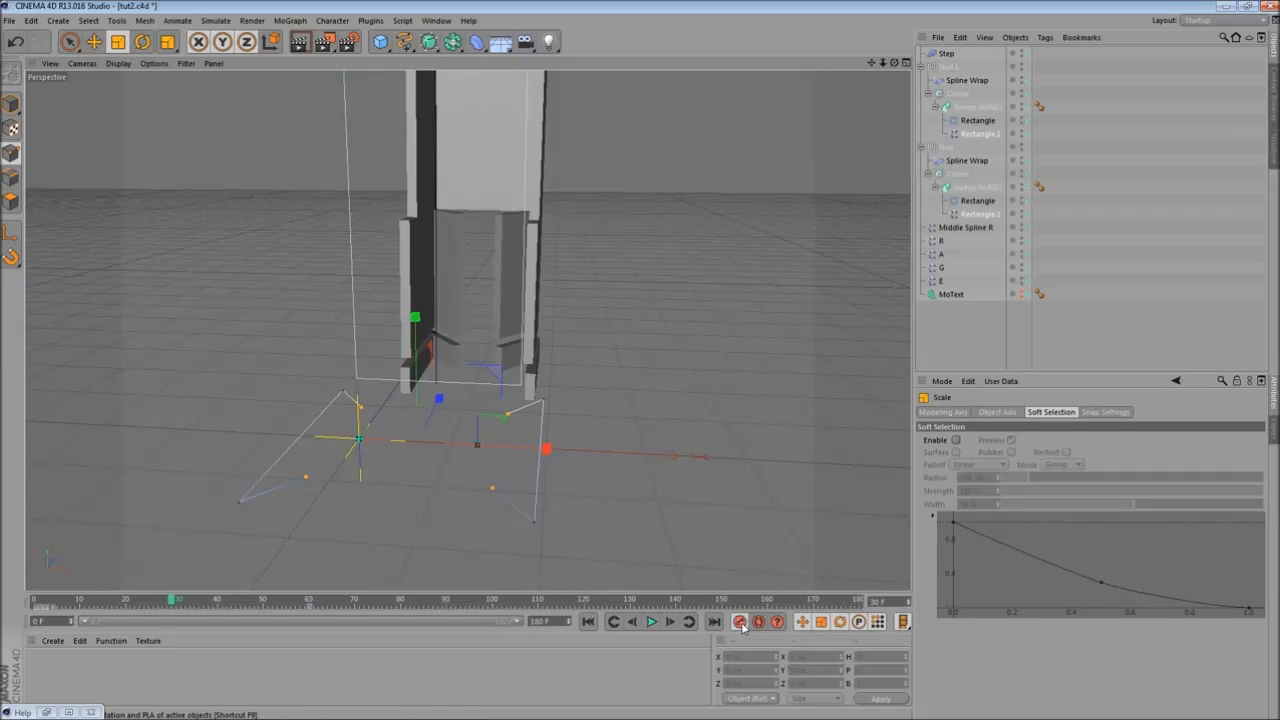
pyautogui.keyDown('alt'); pyautogui.moveTo(568, 503); pyautogui.dragTo(277, 541); pyautogui.keyUp('alt')
pyautogui.moveTo(178, 601); pyautogui.dragTo(119, 575)
pyautogui.keyDown('alt'); pyautogui.moveTo(203, 432); pyautogui.dragTo(424, 431); pyautogui.keyUp('alt')
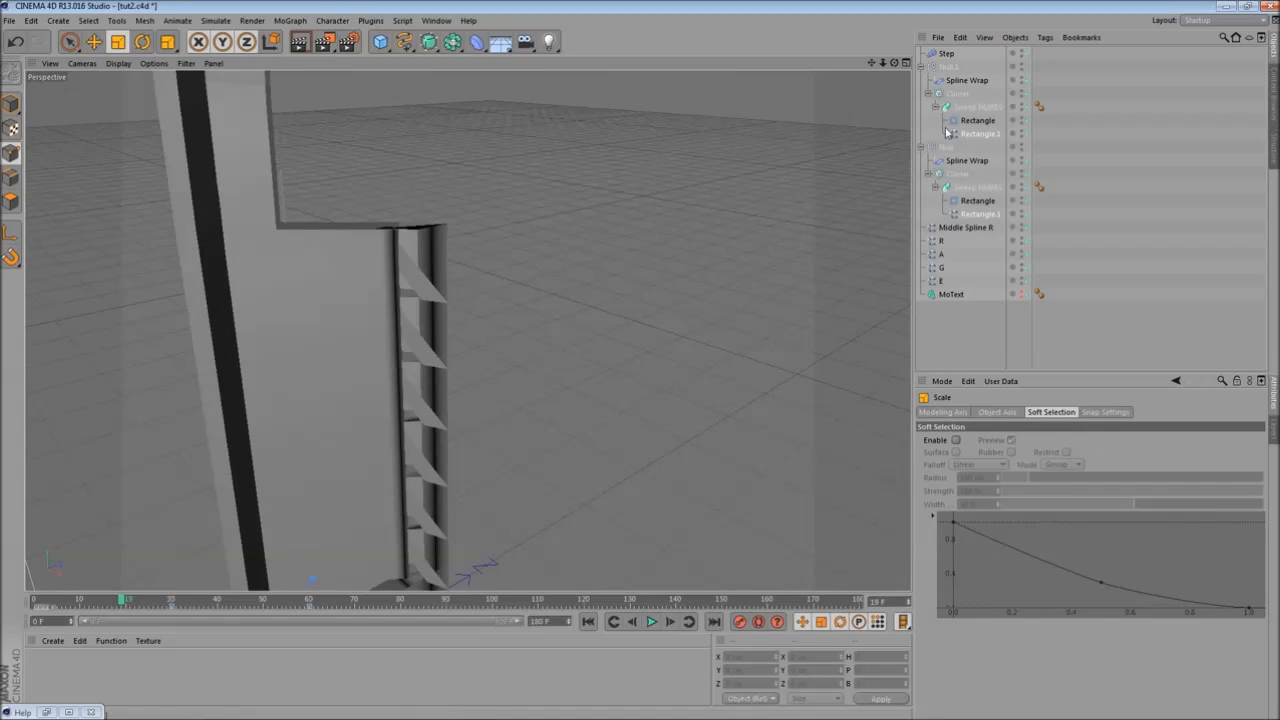
# - Select both Rectangle.1 path splines and try several intermediate point Numbers, orbiting to inspect the sweep slices
pyautogui.click(977, 214)
pyautogui.keyDown('ctrl'); pyautogui.click(985, 137); pyautogui.keyUp('ctrl')
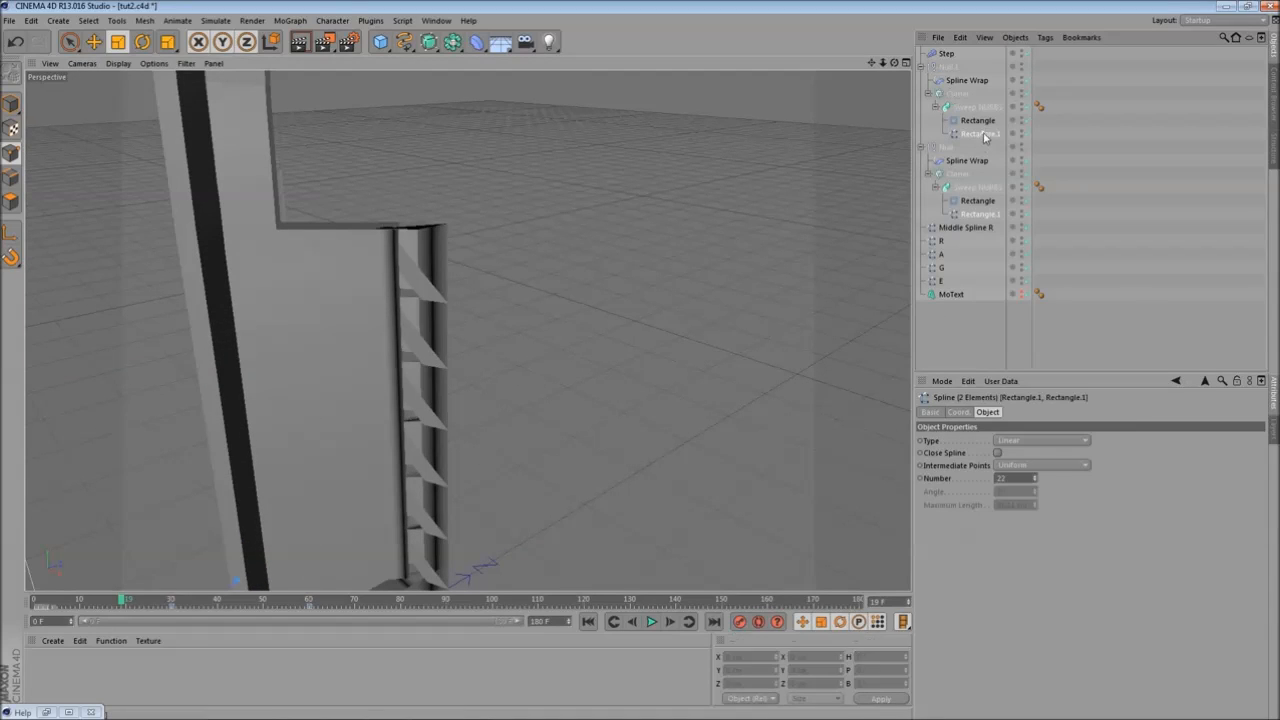
pyautogui.click(1036, 477)
pyautogui.click(1036, 477)
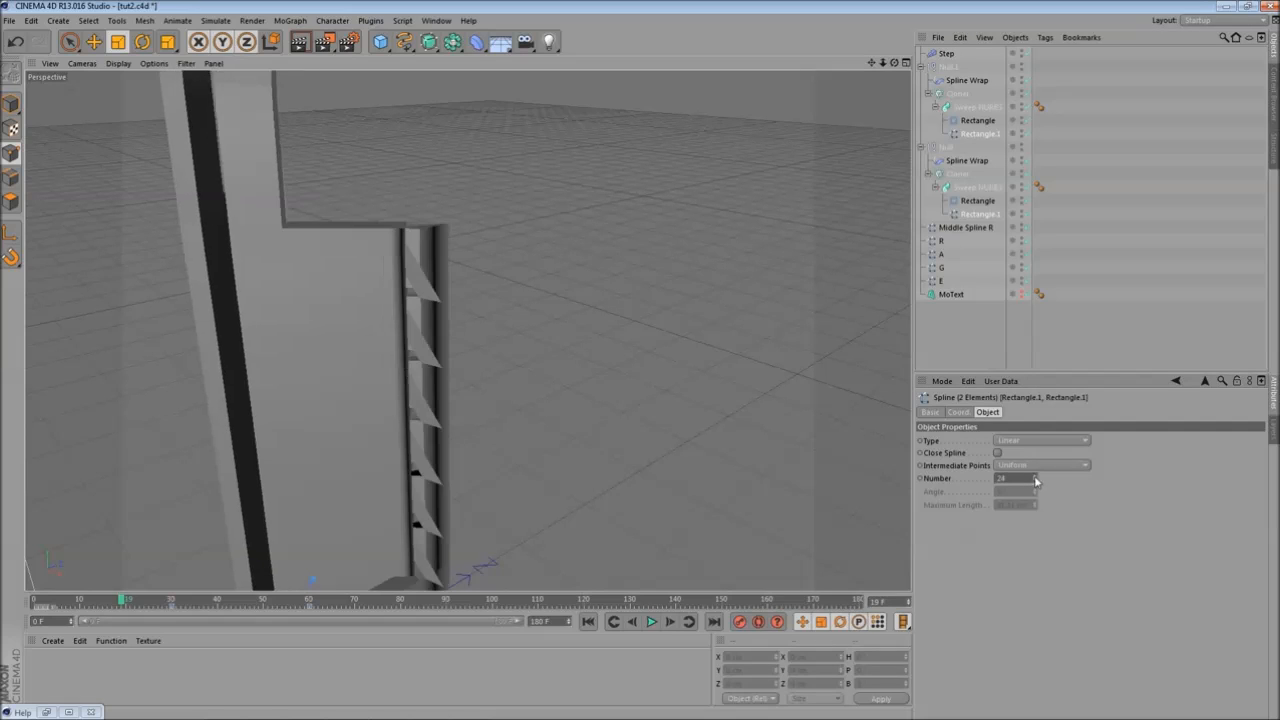
pyautogui.click(1035, 483)
pyautogui.click(1035, 483)
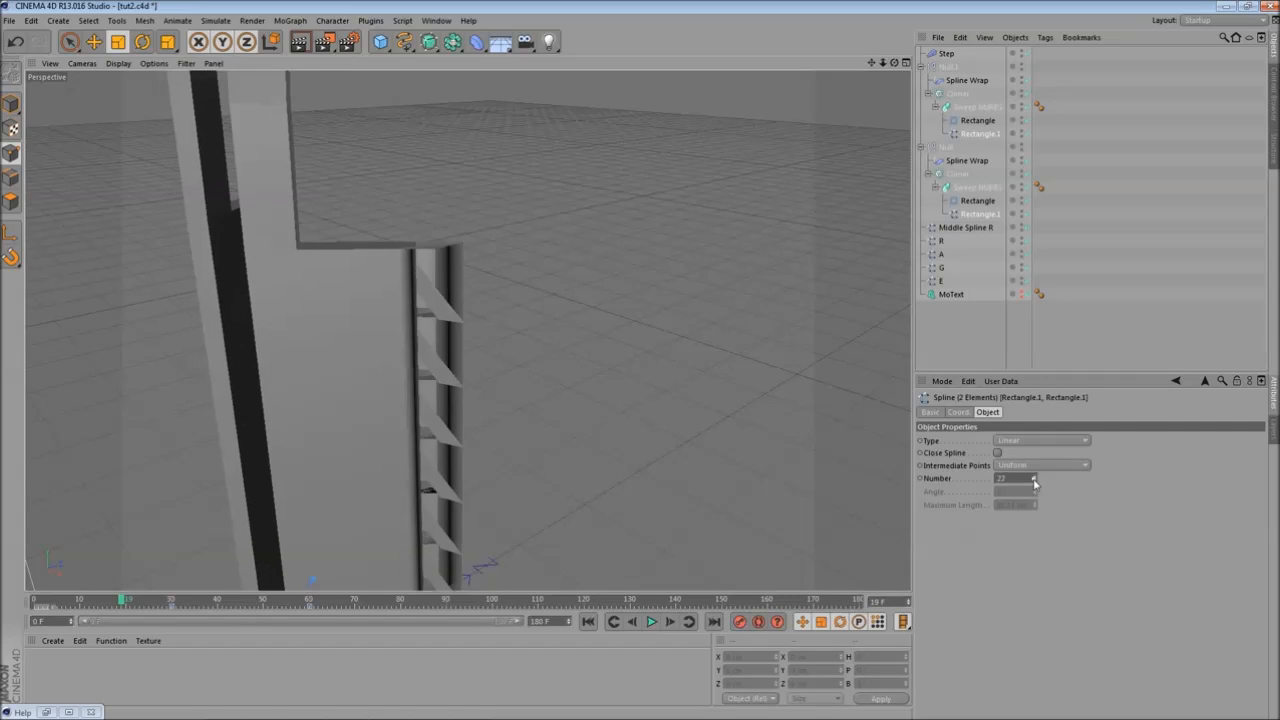
pyautogui.click(1035, 483)
pyautogui.keyDown('alt'); pyautogui.moveTo(557, 377); pyautogui.dragTo(628, 376); pyautogui.keyUp('alt')
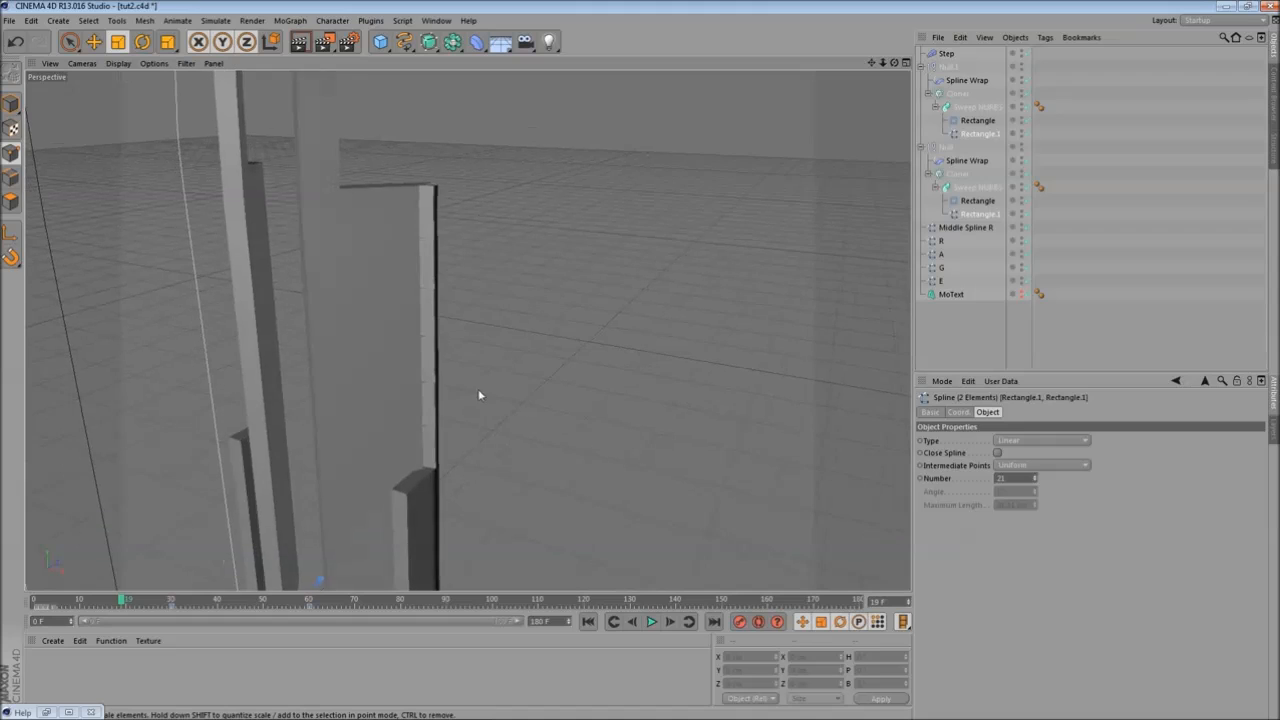
pyautogui.keyDown('alt'); pyautogui.moveTo(481, 395); pyautogui.dragTo(600, 220, button='middle'); pyautogui.keyUp('alt')
pyautogui.keyDown('alt'); pyautogui.moveTo(414, 385); pyautogui.dragTo(570, 385); pyautogui.keyUp('alt')
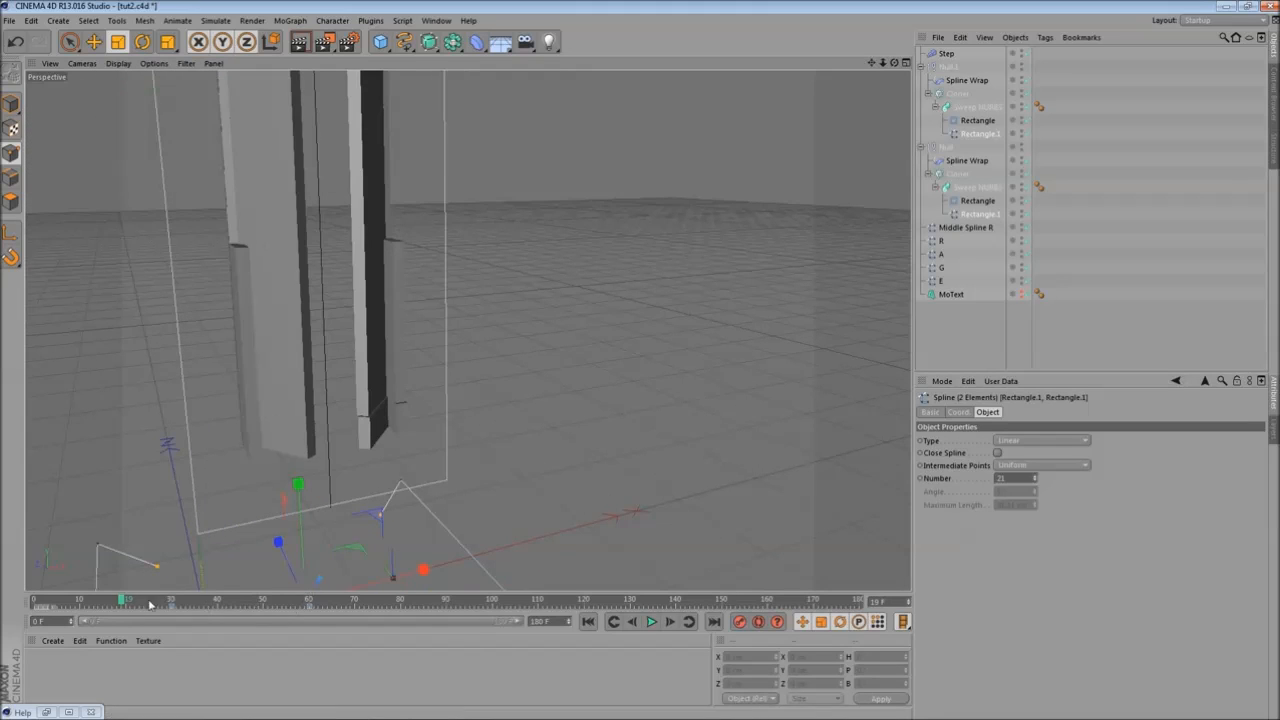
pyautogui.moveTo(125, 600); pyautogui.dragTo(260, 602)
pyautogui.keyDown('alt'); pyautogui.moveTo(454, 384); pyautogui.dragTo(418, 406); pyautogui.keyUp('alt')
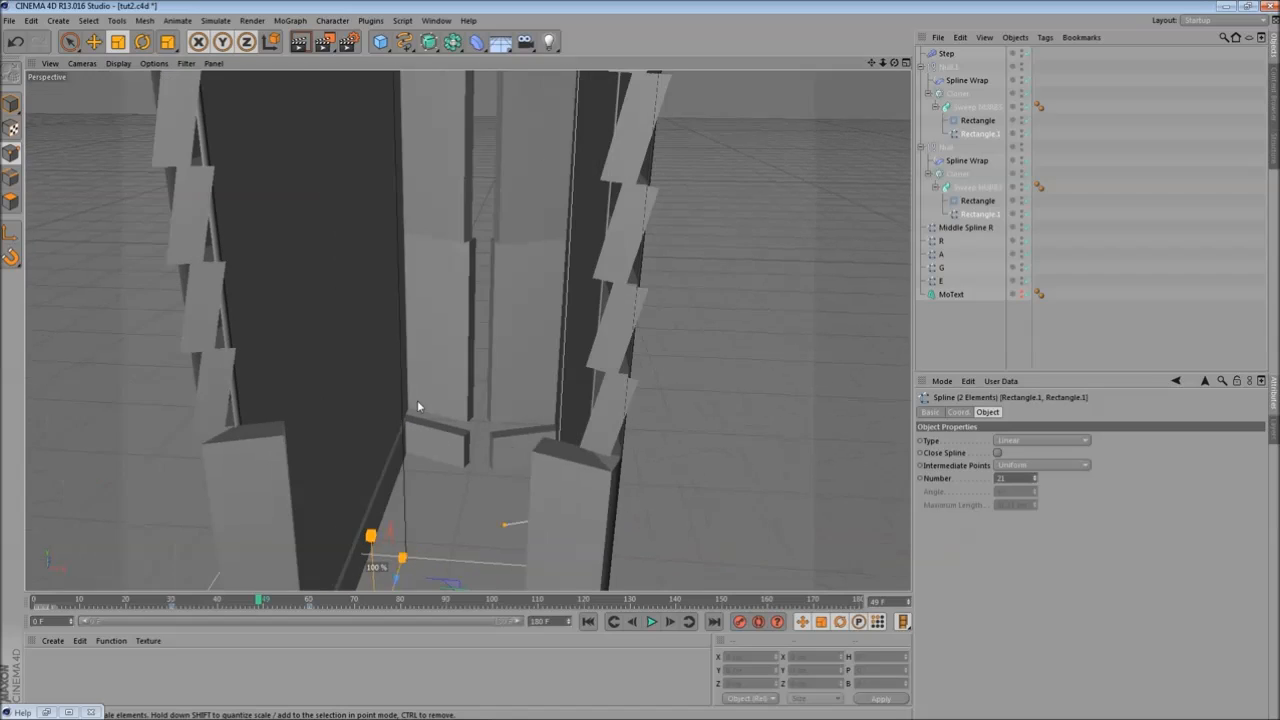
# - Set the intermediate point Number to 26, then orbit, render and scrub the view to inspect the sweeps
pyautogui.click(1034, 476)
pyautogui.click(1034, 476)
pyautogui.click(1034, 479)
pyautogui.click(1034, 479)
pyautogui.click(1034, 479)
pyautogui.keyDown('alt'); pyautogui.moveTo(466, 430); pyautogui.dragTo(606, 424); pyautogui.keyUp('alt')
pyautogui.keyDown('alt'); pyautogui.moveTo(606, 424); pyautogui.dragTo(503, 441, button='right'); pyautogui.keyUp('alt')
pyautogui.keyDown('alt'); pyautogui.moveTo(503, 441); pyautogui.dragTo(447, 519); pyautogui.keyUp('alt')
pyautogui.moveTo(260, 598); pyautogui.dragTo(120, 574)
pyautogui.keyDown('alt'); pyautogui.moveTo(230, 438); pyautogui.dragTo(286, 351); pyautogui.keyUp('alt')
pyautogui.keyDown('alt'); pyautogui.moveTo(286, 351); pyautogui.dragTo(569, 503, button='middle'); pyautogui.keyUp('alt')
pyautogui.keyDown('alt'); pyautogui.moveTo(569, 503); pyautogui.dragTo(308, 120); pyautogui.keyUp('alt')
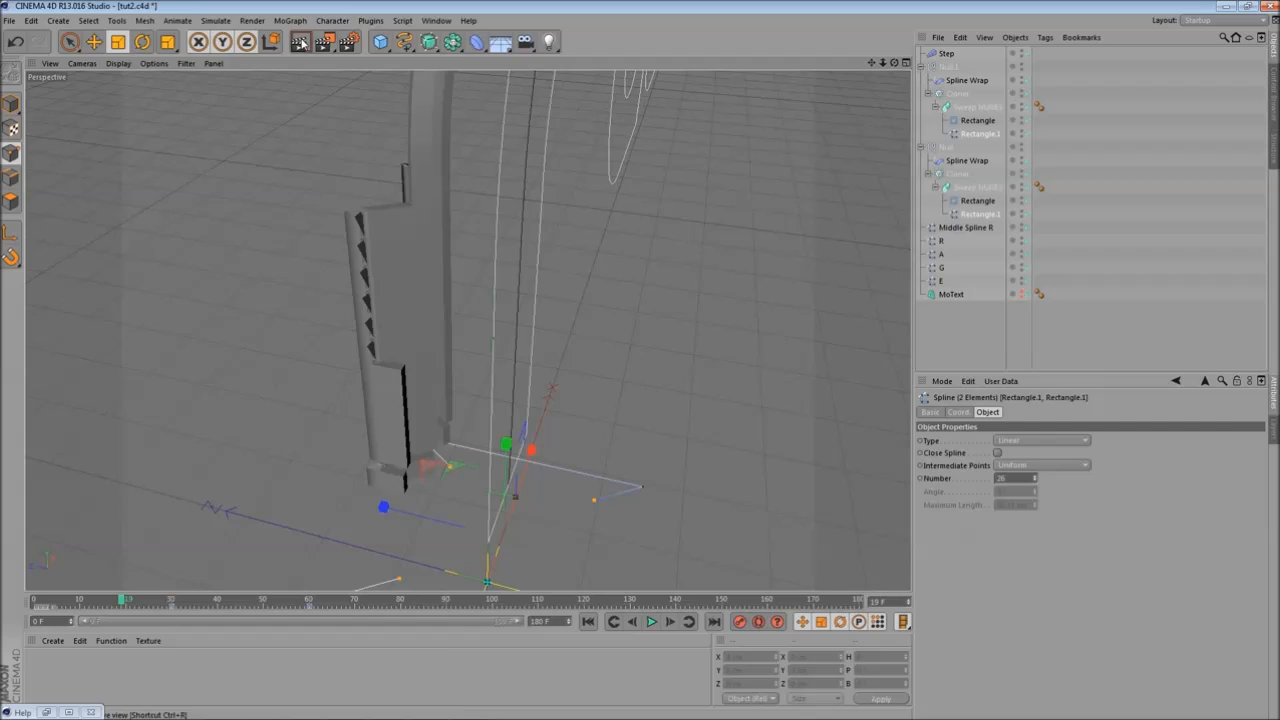
pyautogui.click(301, 42)
pyautogui.keyDown('alt'); pyautogui.moveTo(512, 384); pyautogui.dragTo(257, 282); pyautogui.keyUp('alt')
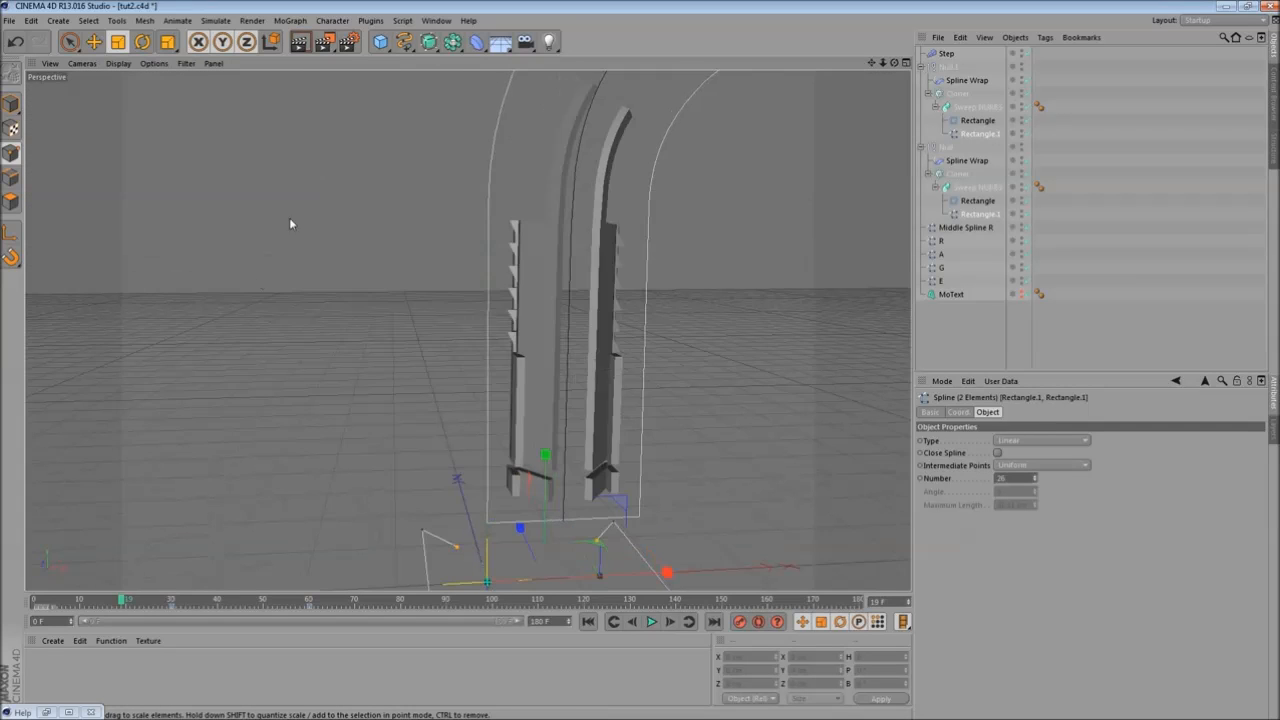
pyautogui.click(301, 42)
pyautogui.keyDown('alt'); pyautogui.moveTo(480, 380); pyautogui.dragTo(403, 372); pyautogui.keyUp('alt')
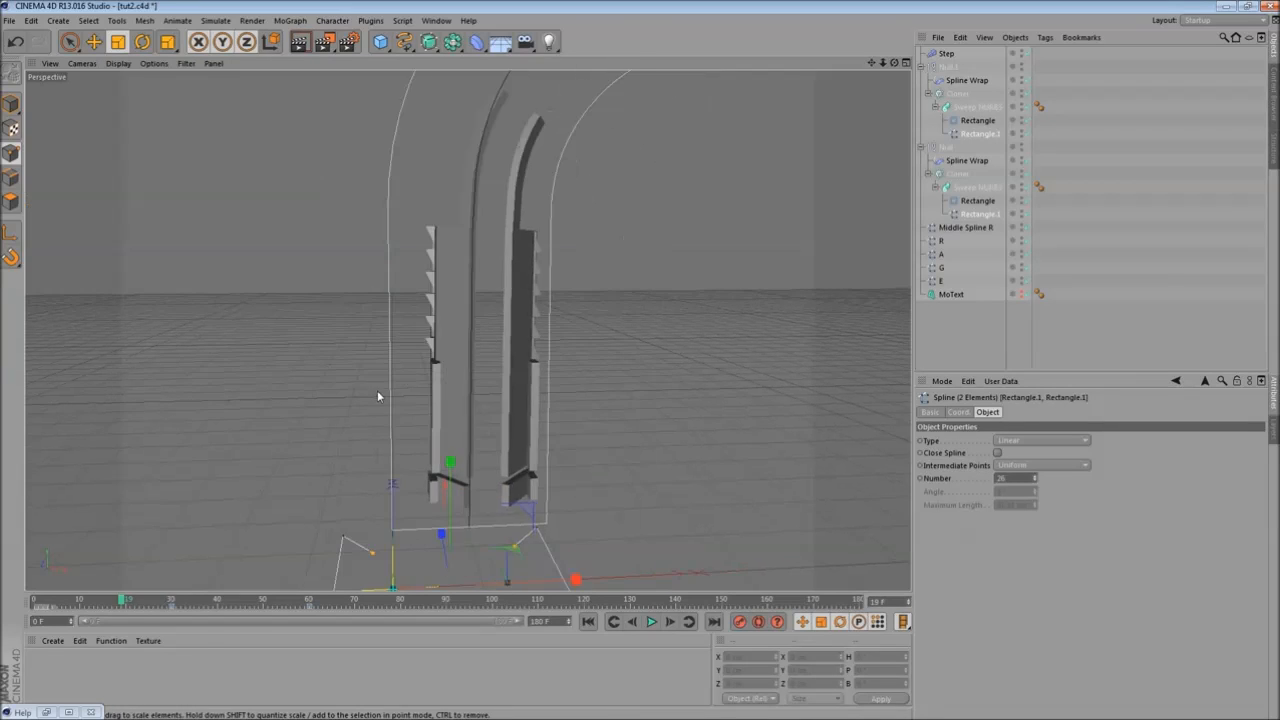
pyautogui.moveTo(122, 604); pyautogui.dragTo(117, 601)
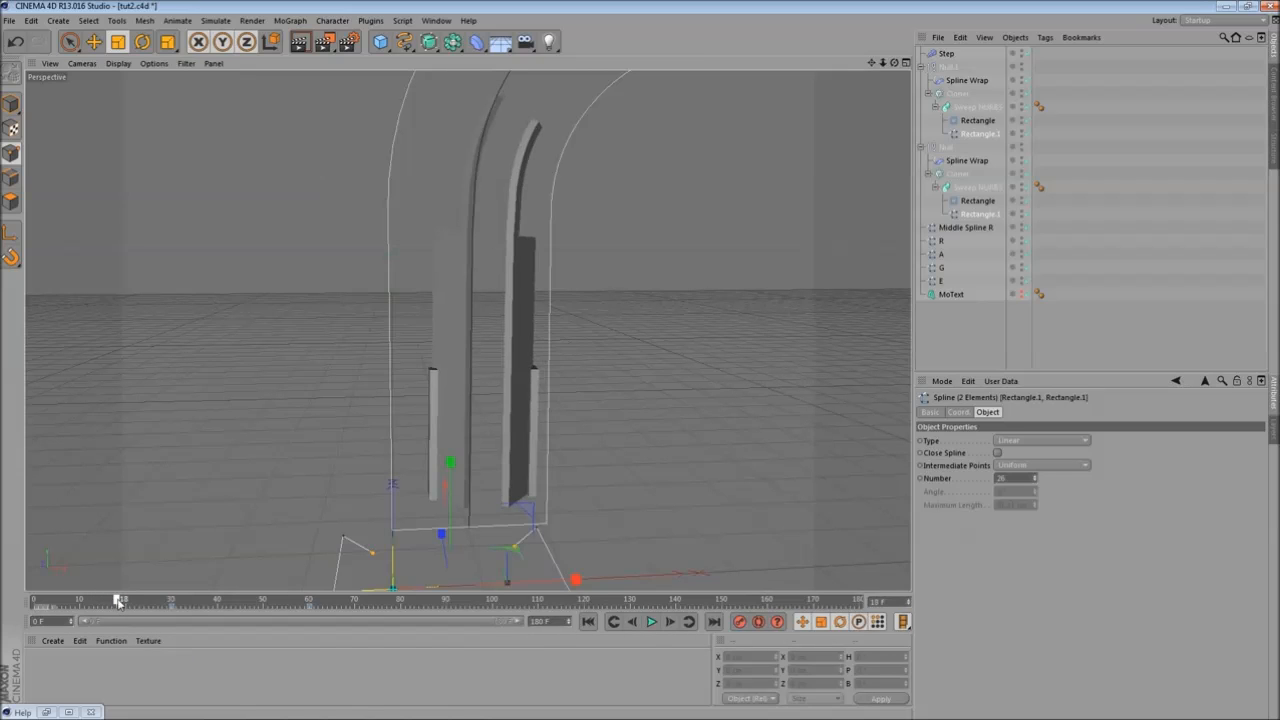
# - Switch the splines' Intermediate Points to Subdivided and orbit to inspect the result
pyautogui.scroll(4, 445, 380)
pyautogui.keyDown('alt'); pyautogui.moveTo(358, 316); pyautogui.dragTo(622, 456); pyautogui.keyUp('alt')
pyautogui.click(1042, 466)
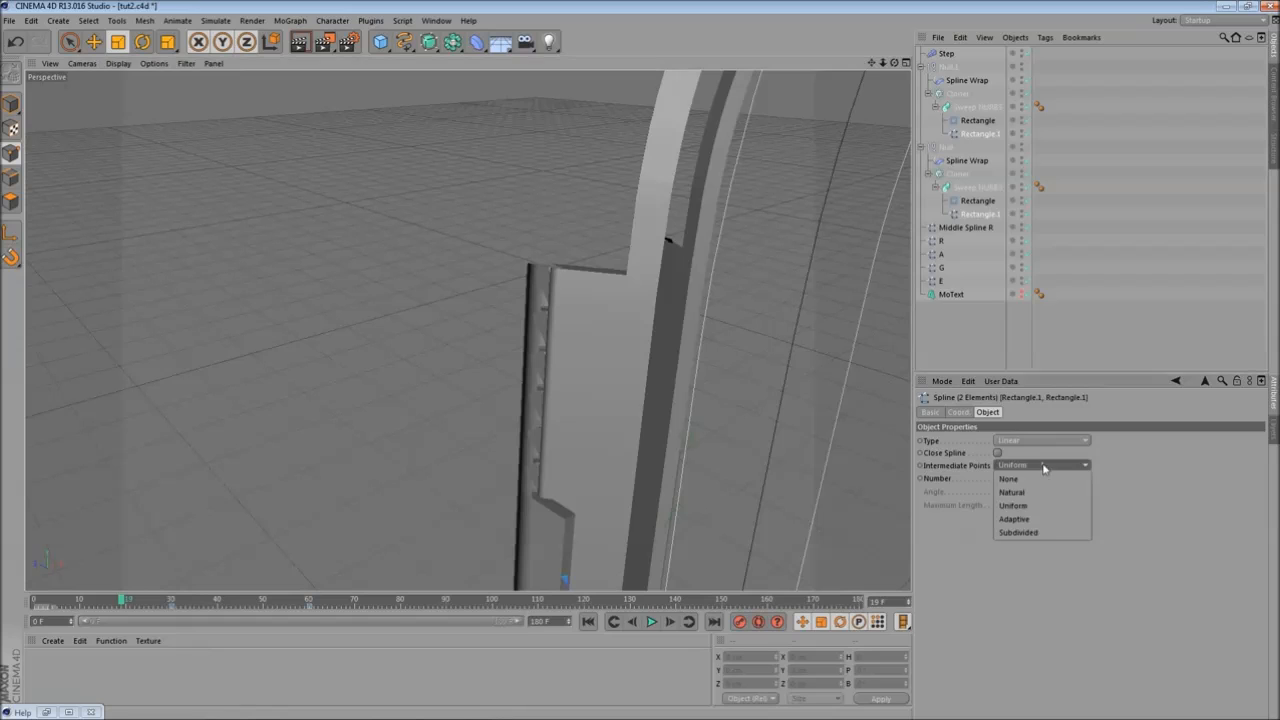
pyautogui.click(1042, 534)
pyautogui.keyDown('alt'); pyautogui.moveTo(486, 392); pyautogui.dragTo(672, 388); pyautogui.keyUp('alt')
pyautogui.moveTo(1040, 505); pyautogui.dragTo(1034, 506)
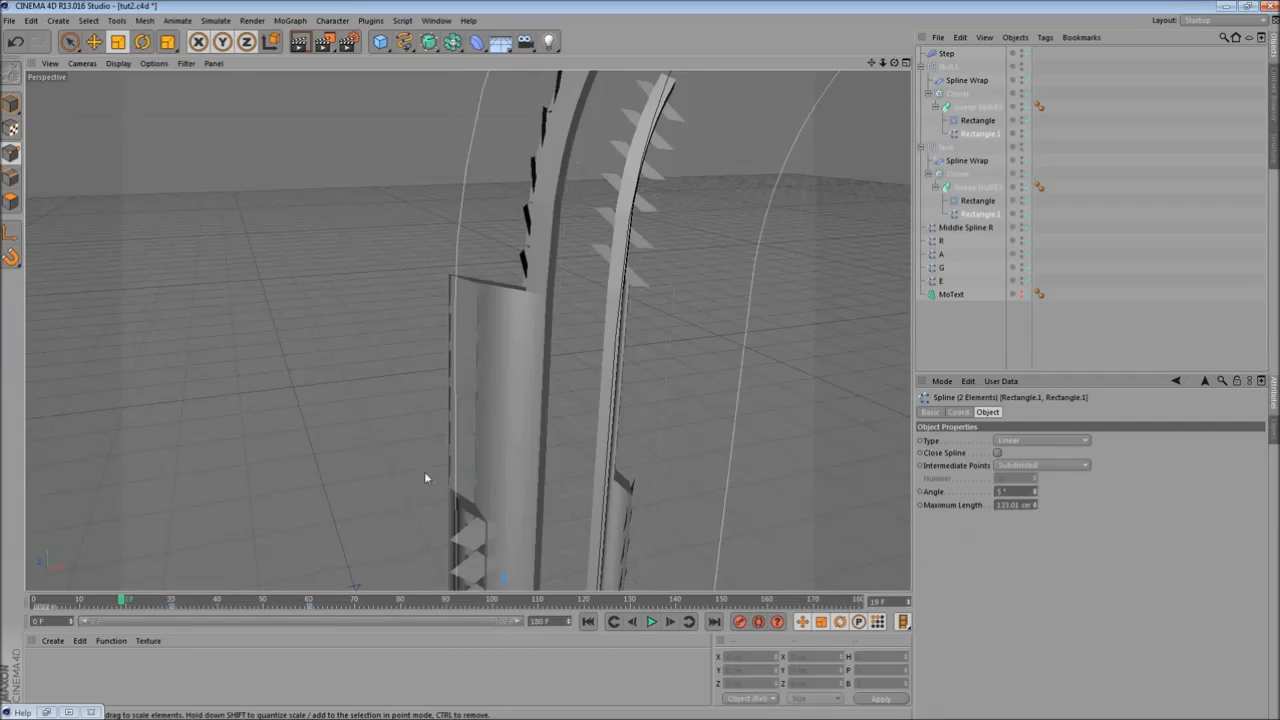
pyautogui.keyDown('alt'); pyautogui.moveTo(424, 471); pyautogui.dragTo(543, 380); pyautogui.keyUp('alt')
# - Set Intermediate Points back to Uniform with Number 22
pyautogui.click(1037, 467)
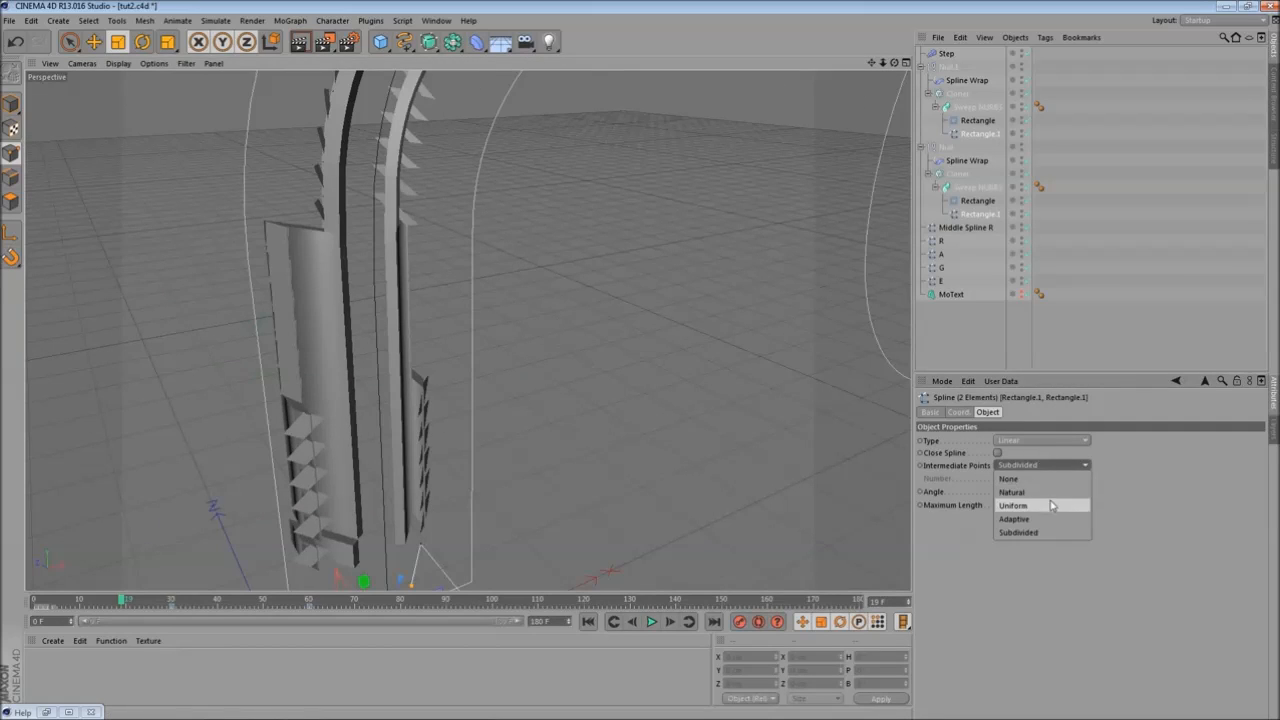
pyautogui.click(1013, 505)
pyautogui.keyDown('alt'); pyautogui.moveTo(457, 334); pyautogui.dragTo(383, 335); pyautogui.keyUp('alt')
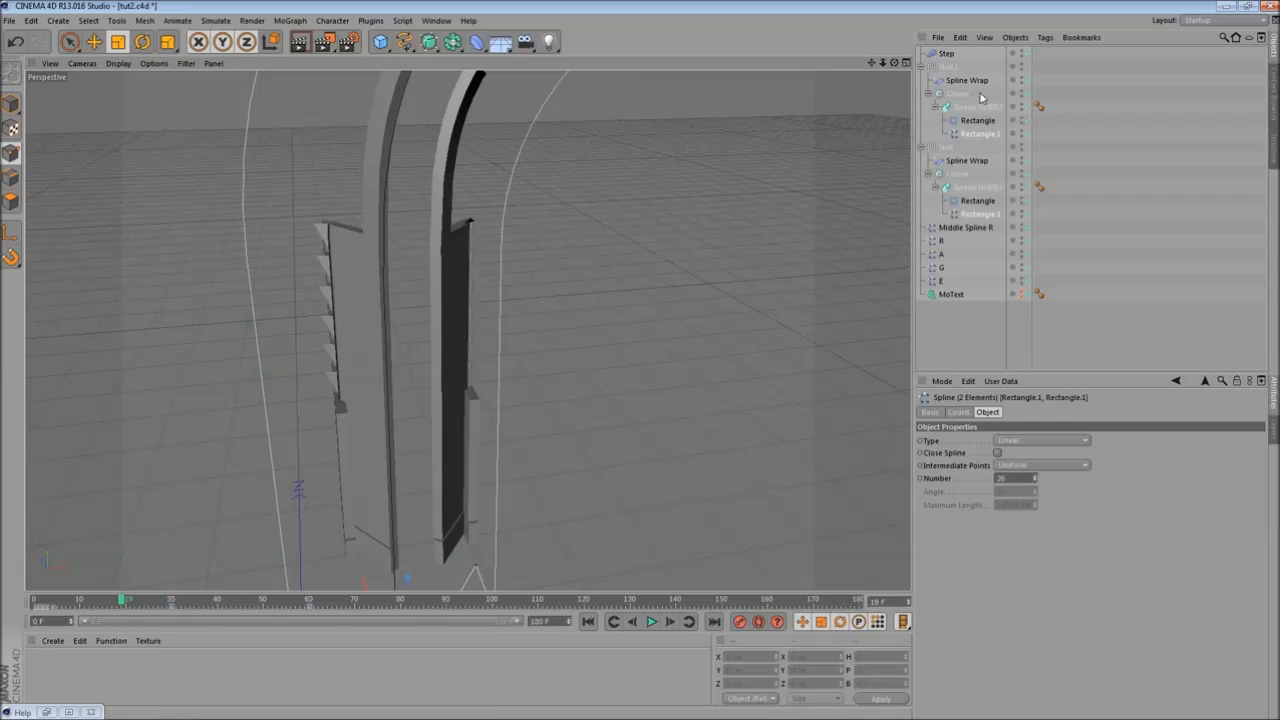
pyautogui.click(1036, 481)
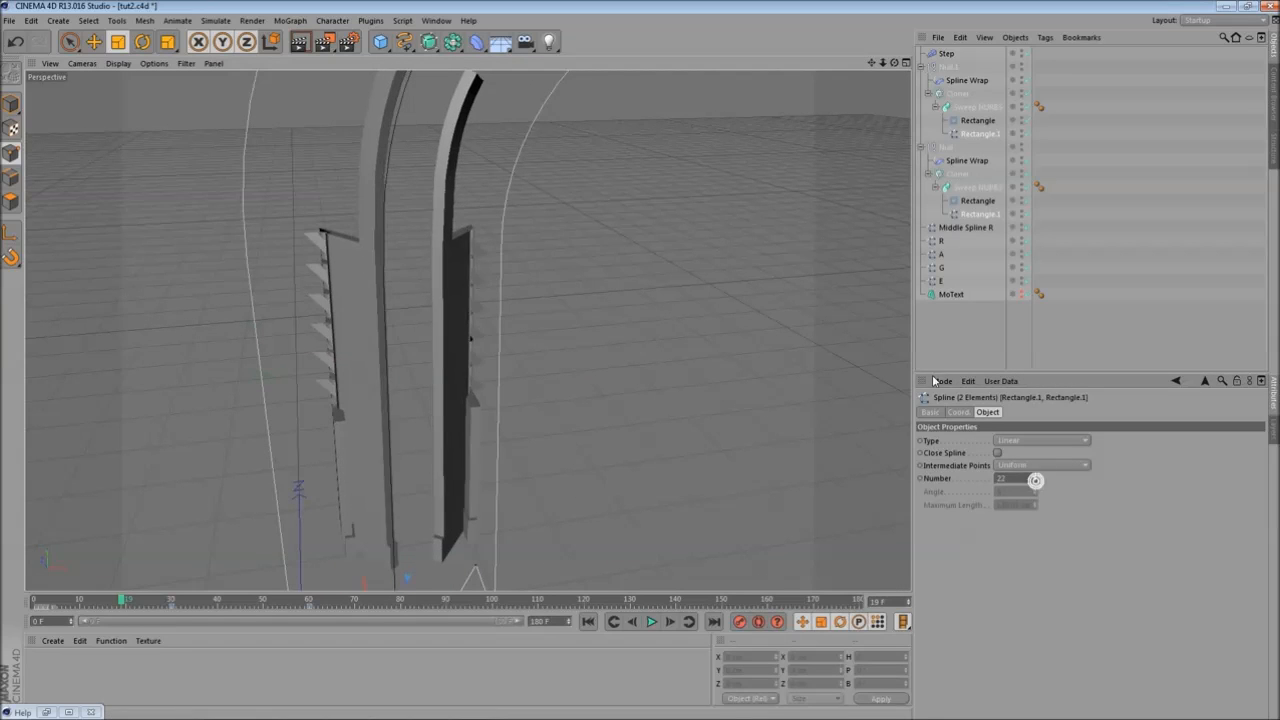
# - Select both Sweep NURBS objects, enable Parallel Movement, and render the view to inspect the sweeps
pyautogui.click(980, 107)
pyautogui.keyDown('shift'); pyautogui.click(980, 187); pyautogui.keyUp('shift')
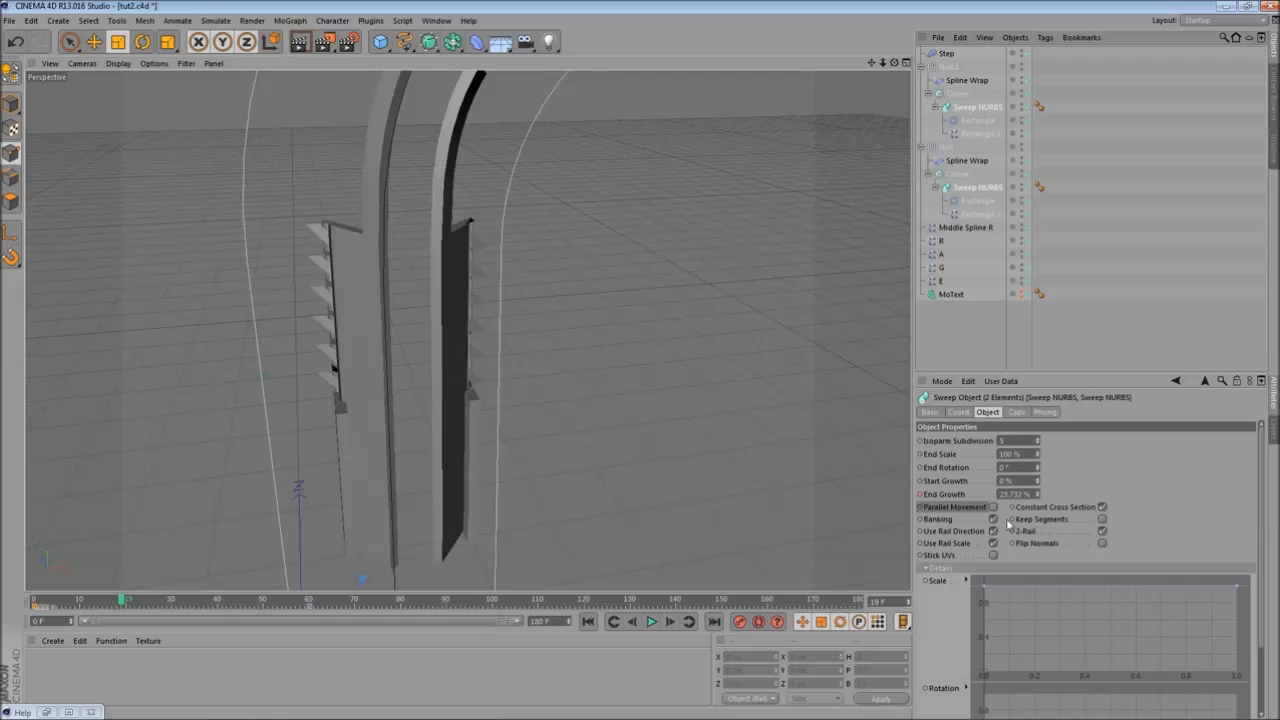
pyautogui.click(996, 508)
pyautogui.keyDown('alt'); pyautogui.moveTo(270, 265); pyautogui.dragTo(437, 445); pyautogui.keyUp('alt')
pyautogui.moveTo(132, 598); pyautogui.dragTo(278, 632)
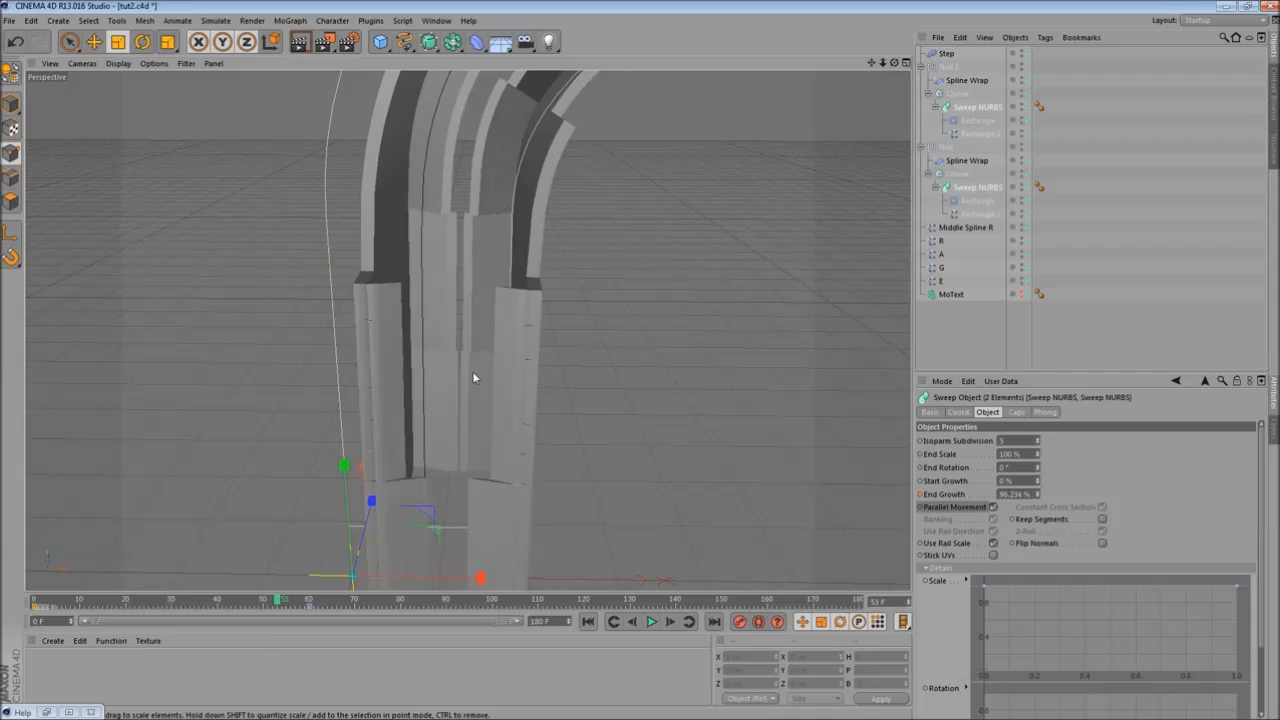
pyautogui.click(295, 37)
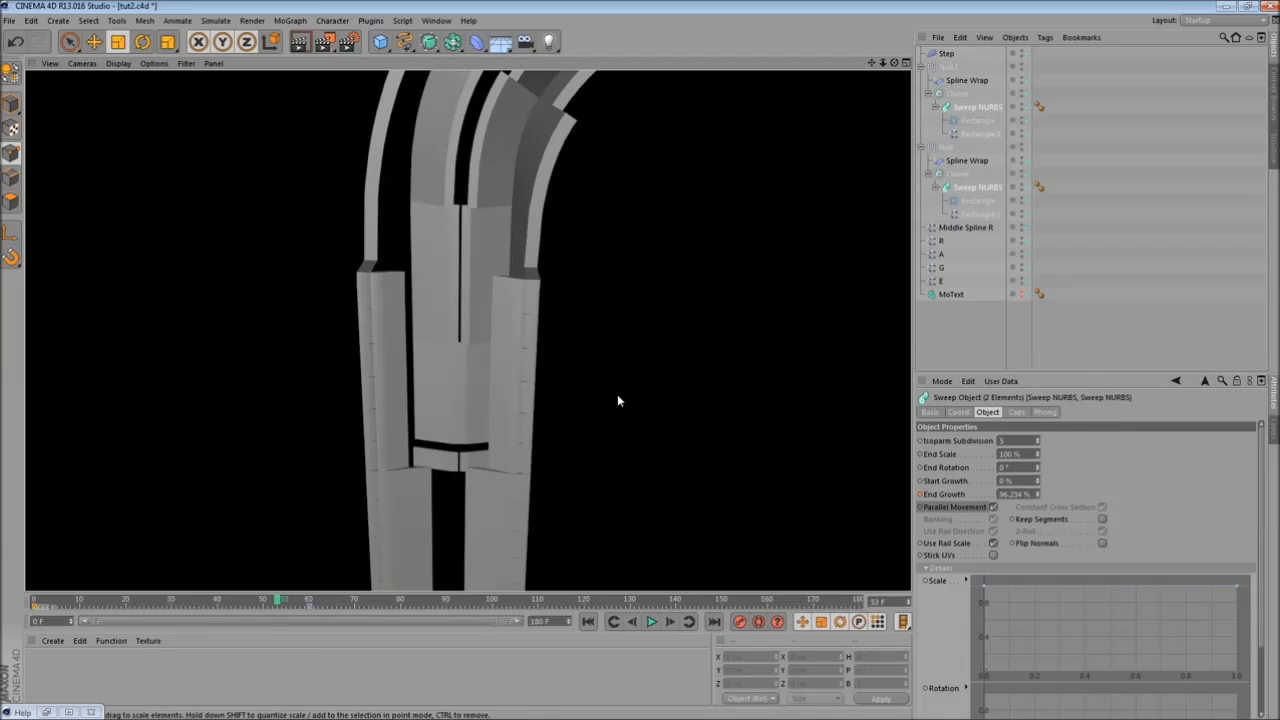
pyautogui.keyDown('alt'); pyautogui.moveTo(545, 410); pyautogui.dragTo(477, 368); pyautogui.keyUp('alt')
pyautogui.scroll(3, 474, 360)
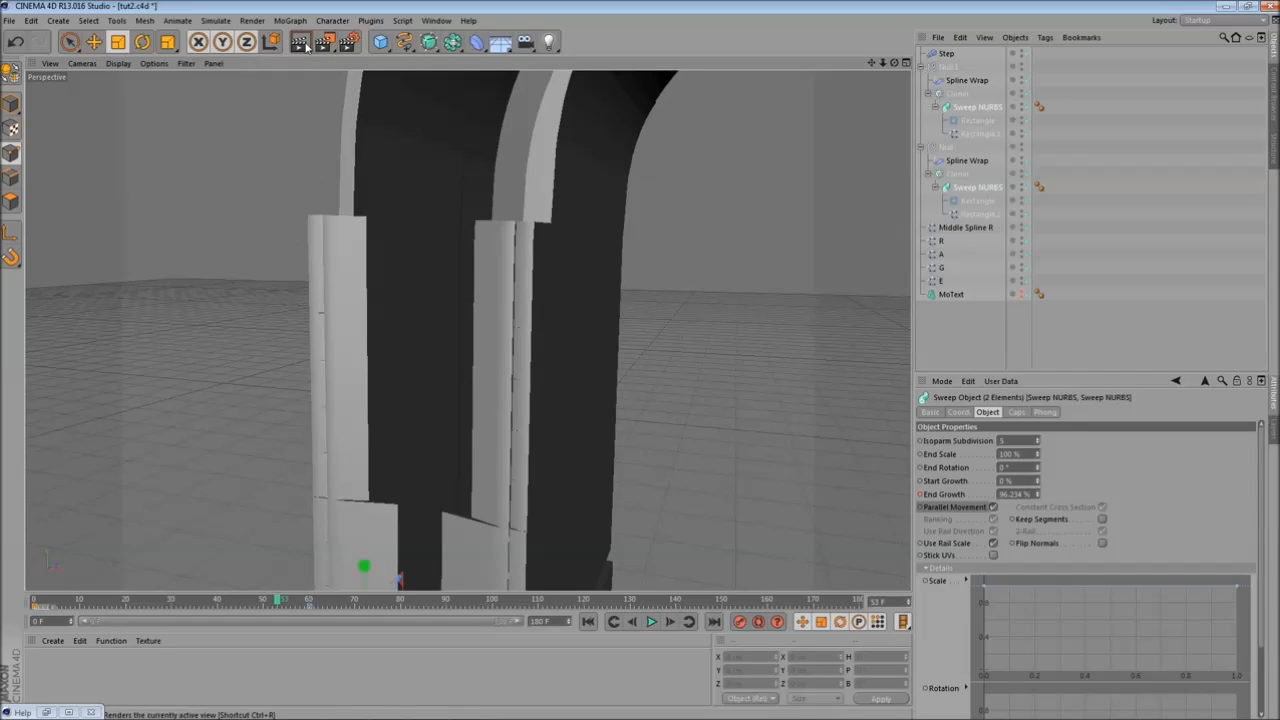
pyautogui.click(304, 43)
pyautogui.scroll(4, 449, 413)
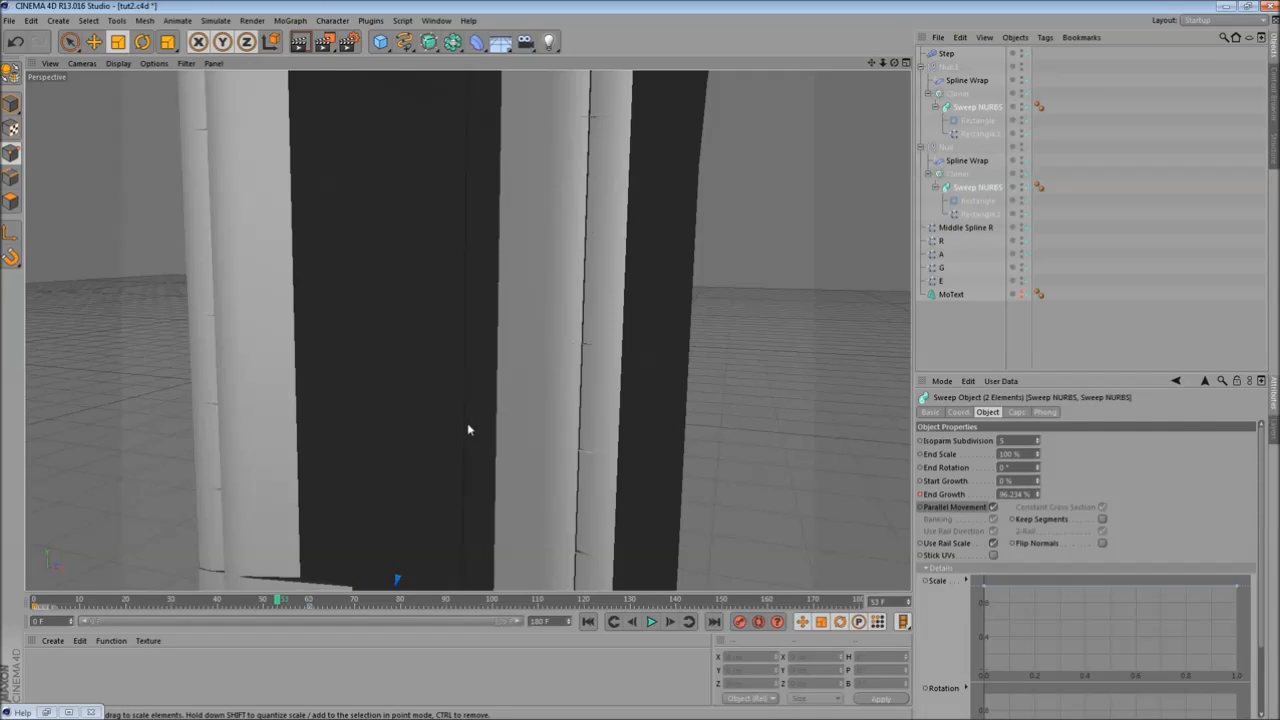
pyautogui.scroll(-6, 482, 430)
# - Disable Parallel Movement and toggle Constant Cross Section on both sweeps, then scrub and render to review
pyautogui.click(994, 507)
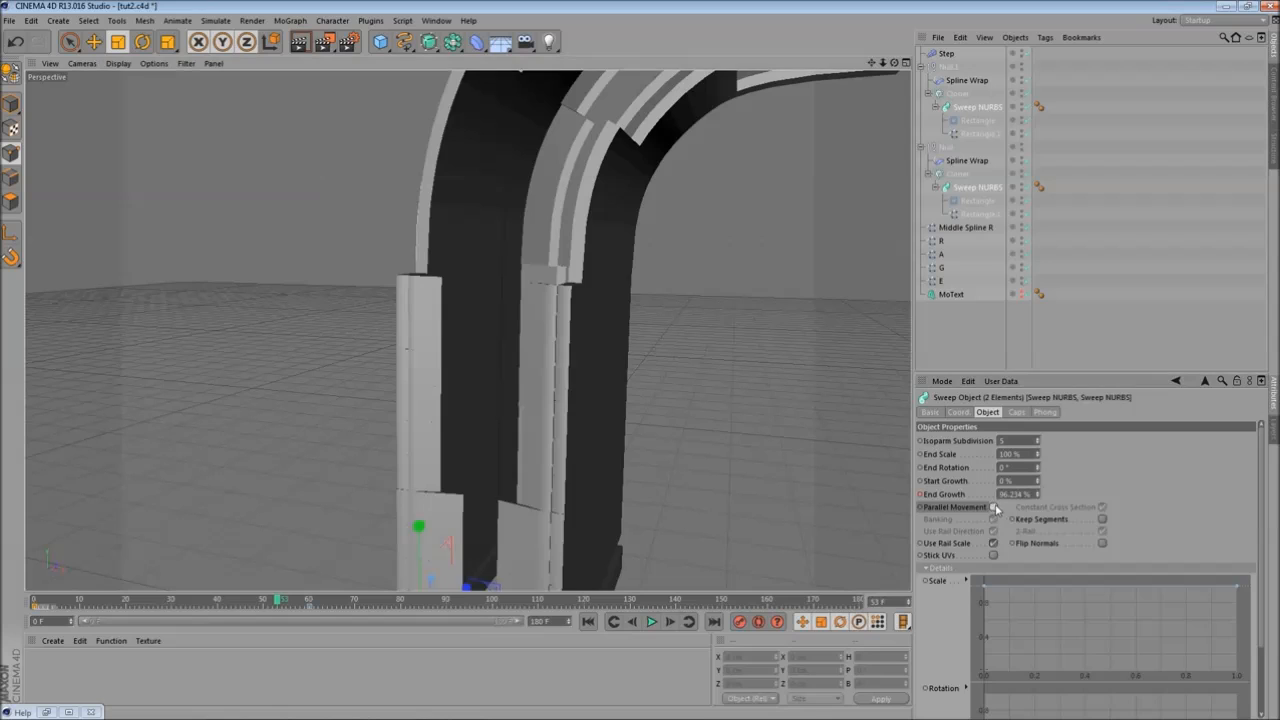
pyautogui.click(1103, 508)
pyautogui.keyDown('alt'); pyautogui.moveTo(785, 413); pyautogui.dragTo(461, 358); pyautogui.keyUp('alt')
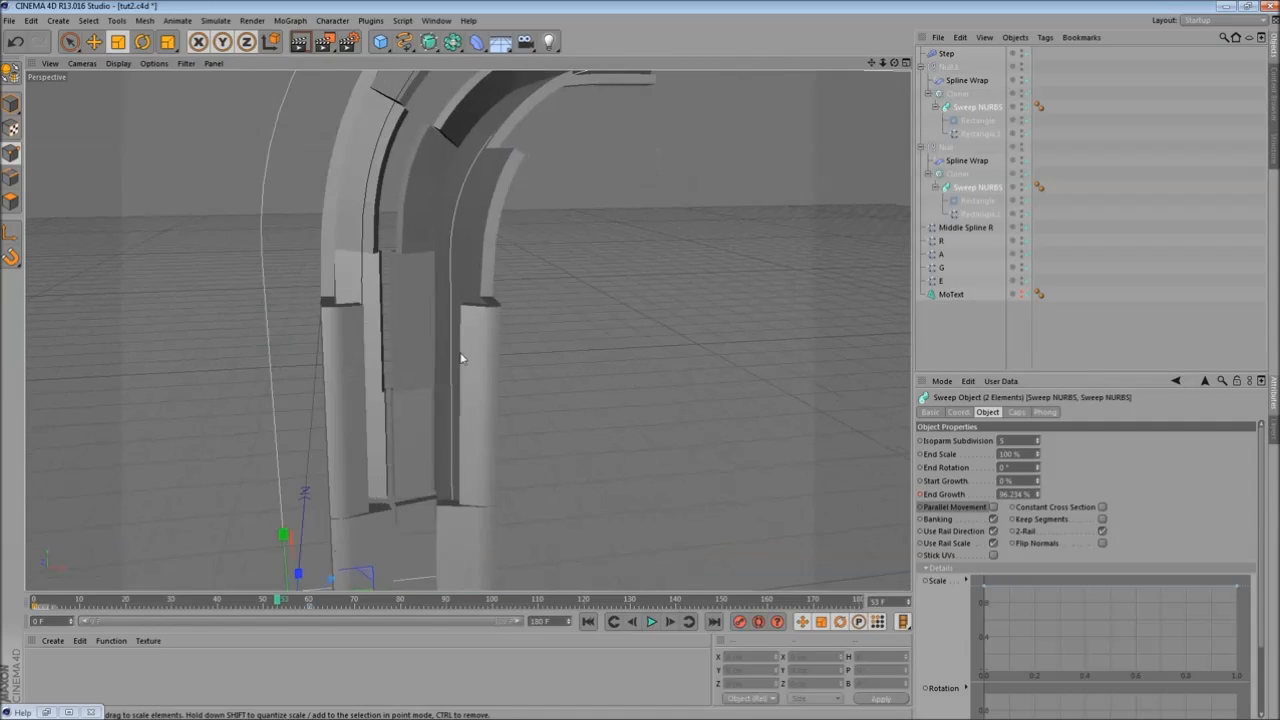
pyautogui.moveTo(86, 600); pyautogui.dragTo(547, 600)
pyautogui.scroll(2, 605, 473)
pyautogui.keyDown('alt'); pyautogui.moveTo(605, 473); pyautogui.dragTo(449, 286); pyautogui.keyUp('alt')
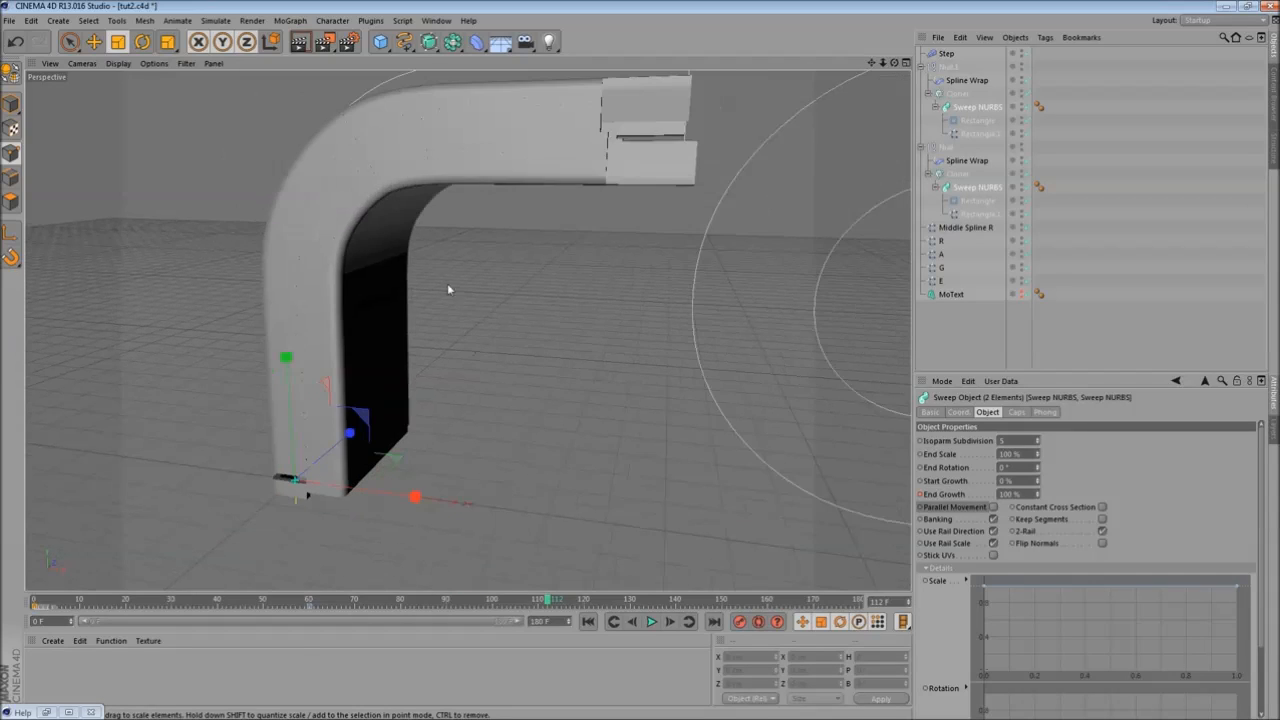
pyautogui.click(299, 41)
pyautogui.keyDown('alt'); pyautogui.moveTo(384, 312); pyautogui.dragTo(425, 346); pyautogui.keyUp('alt')
pyautogui.moveTo(547, 601); pyautogui.dragTo(215, 591)
pyautogui.keyDown('alt'); pyautogui.moveTo(192, 458); pyautogui.dragTo(389, 445); pyautogui.keyUp('alt')
pyautogui.scroll(3, 464, 441)
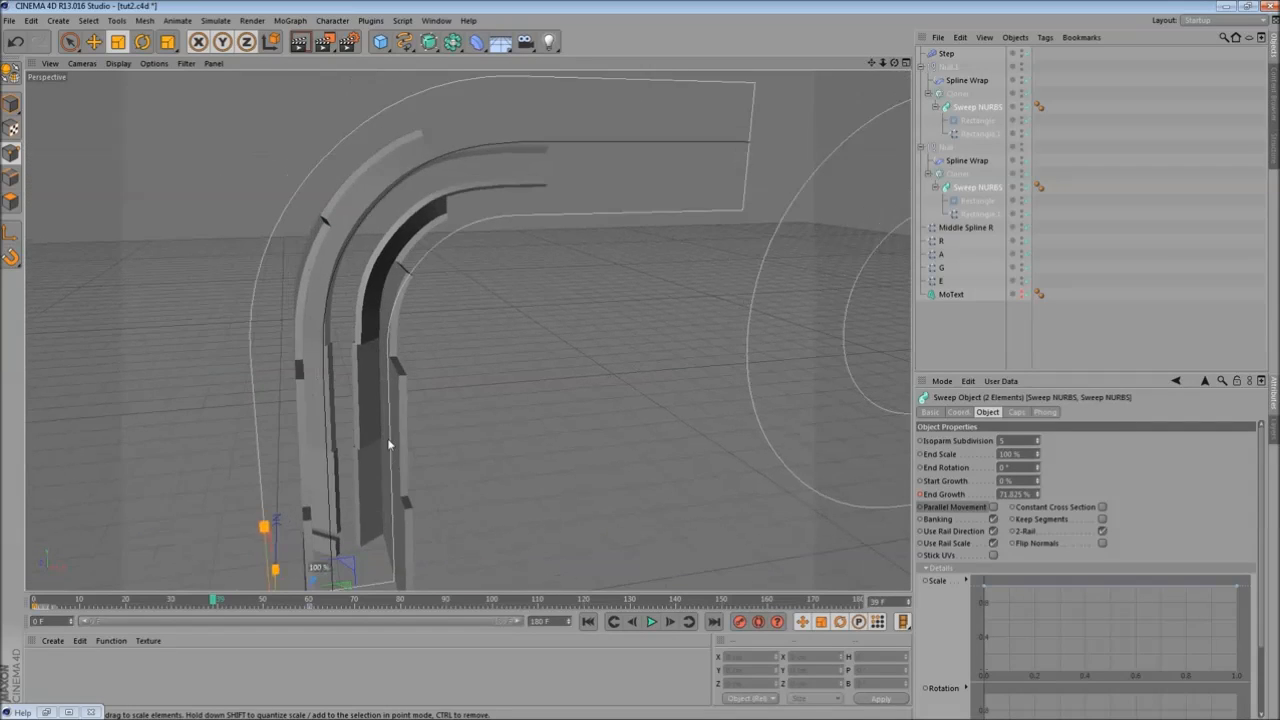
# - Scrub the timeline, select both Rectangle.1 path splines and open their spline Type options
pyautogui.moveTo(211, 604); pyautogui.dragTo(172, 602)
pyautogui.keyDown('alt'); pyautogui.moveTo(337, 477); pyautogui.dragTo(359, 364); pyautogui.keyUp('alt')
pyautogui.keyDown('alt'); pyautogui.moveTo(359, 364); pyautogui.dragTo(510, 376, button='middle'); pyautogui.keyUp('alt')
pyautogui.click(974, 131)
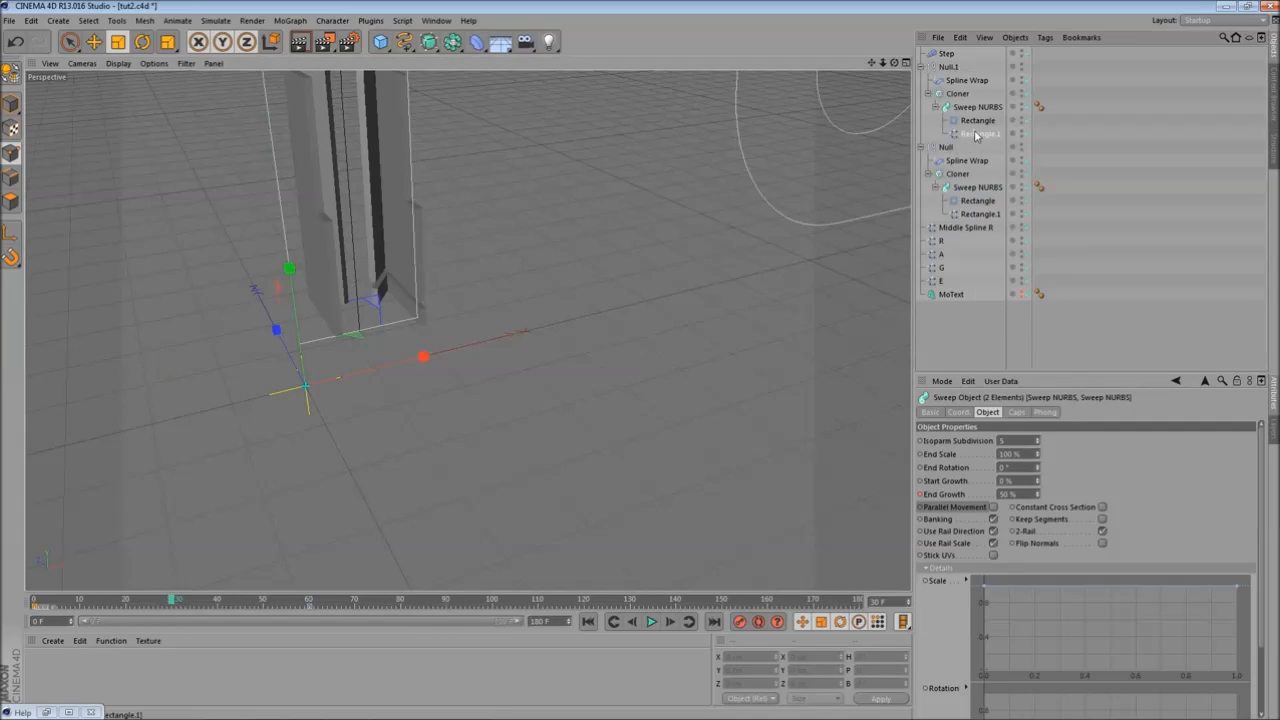
pyautogui.keyDown('ctrl'); pyautogui.click(989, 215); pyautogui.keyUp('ctrl')
pyautogui.keyDown('alt'); pyautogui.moveTo(527, 284); pyautogui.dragTo(401, 341); pyautogui.keyUp('alt')
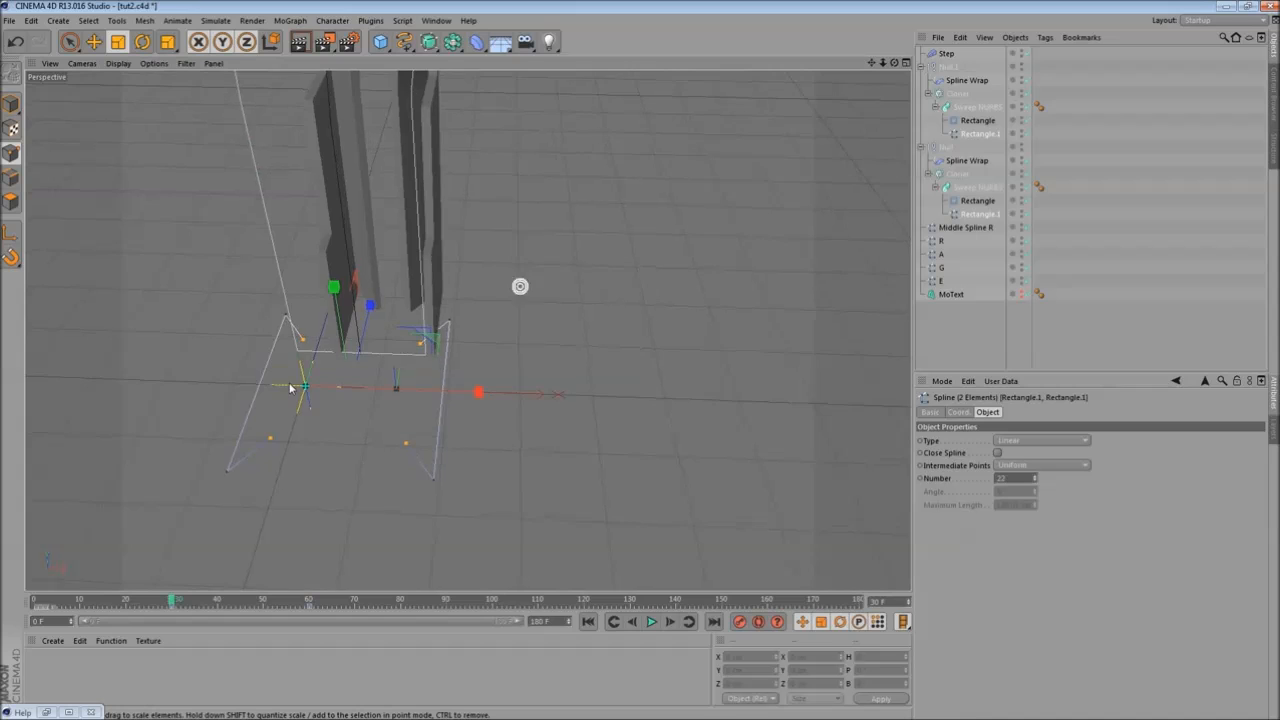
pyautogui.keyDown('alt'); pyautogui.moveTo(521, 287); pyautogui.dragTo(648, 238, button='middle'); pyautogui.keyUp('alt')
pyautogui.keyDown('alt'); pyautogui.moveTo(412, 388); pyautogui.dragTo(457, 403); pyautogui.keyUp('alt')
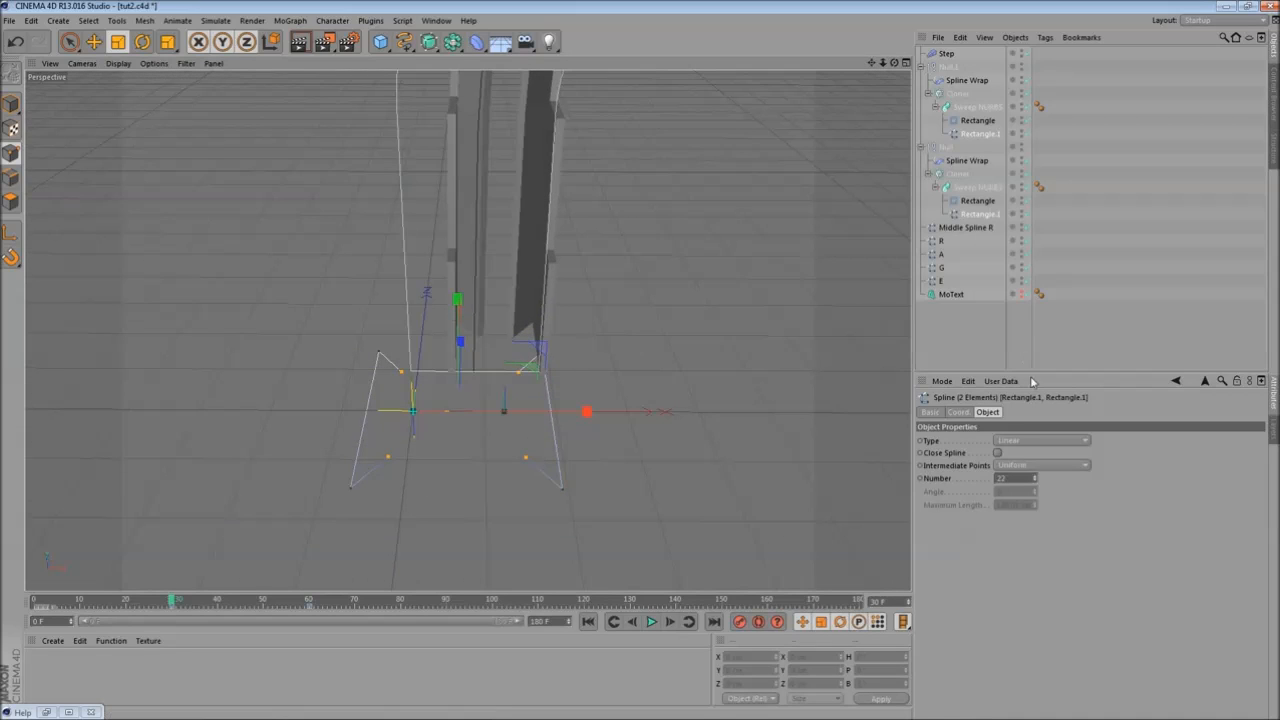
pyautogui.click(1018, 441)
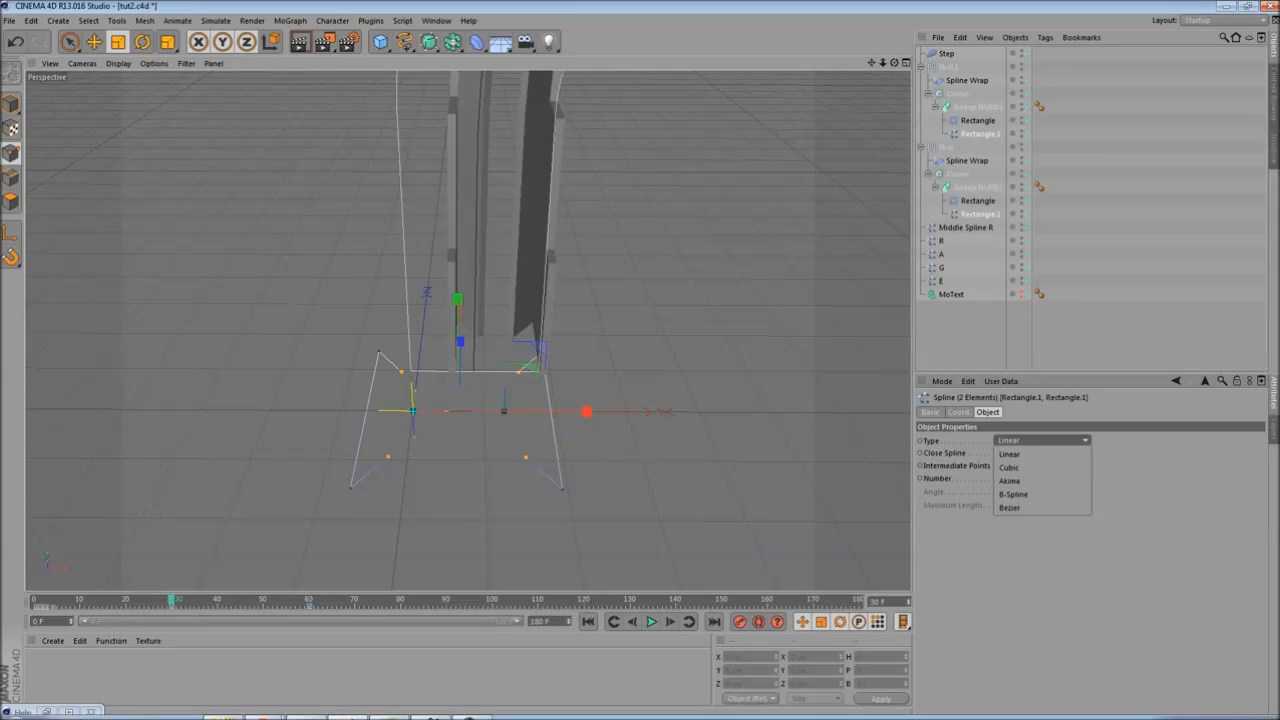
# - Switch to the browser and play the DIVA LOGO STING_002 reference video on Vimeo
pyautogui.click(264, 710)
pyautogui.click(195, 659)
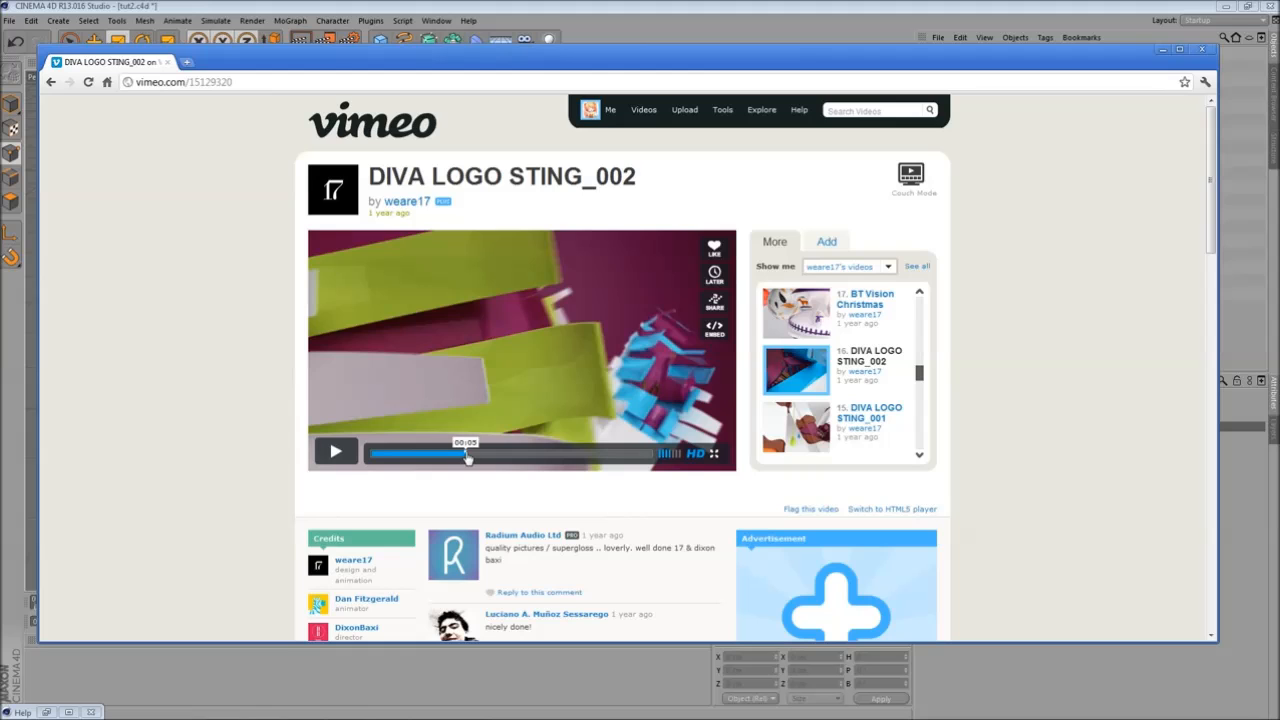
pyautogui.click(350, 457)
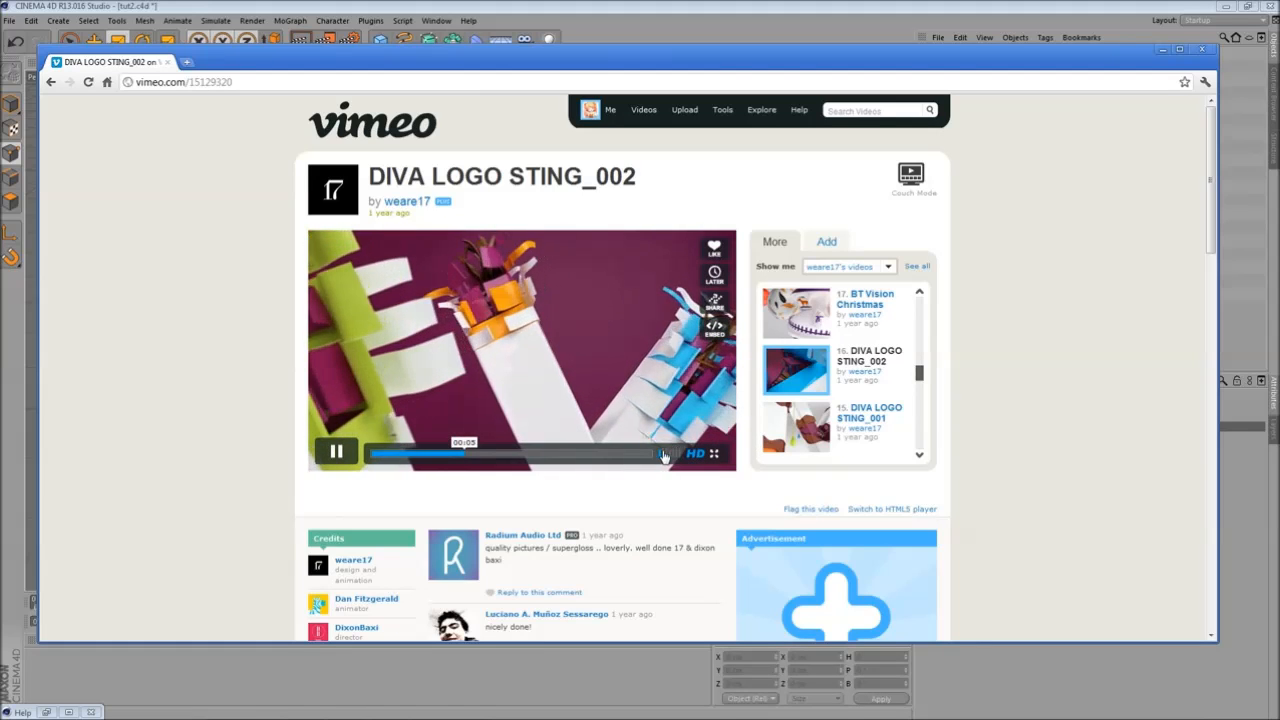
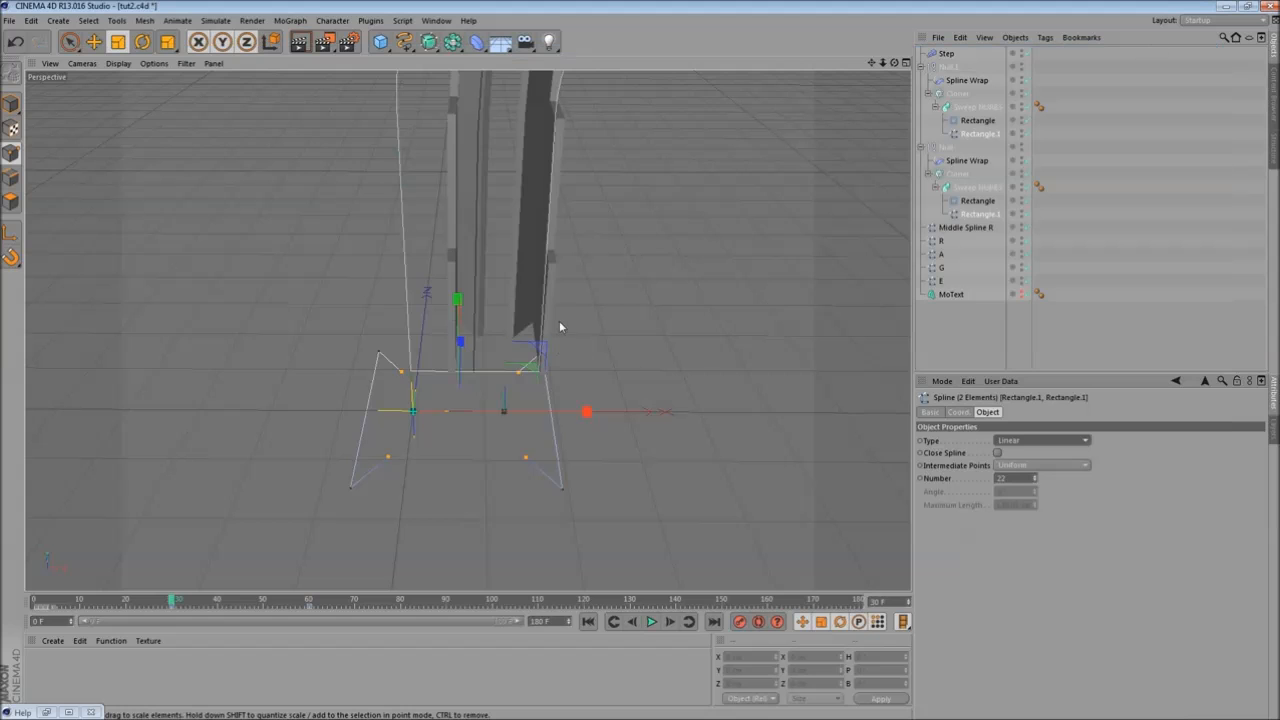
# - Scrub through the DIVA LOGO STING_002 reference video to study its motion
pyautogui.moveTo(559, 327); pyautogui.dragTo(556, 362)
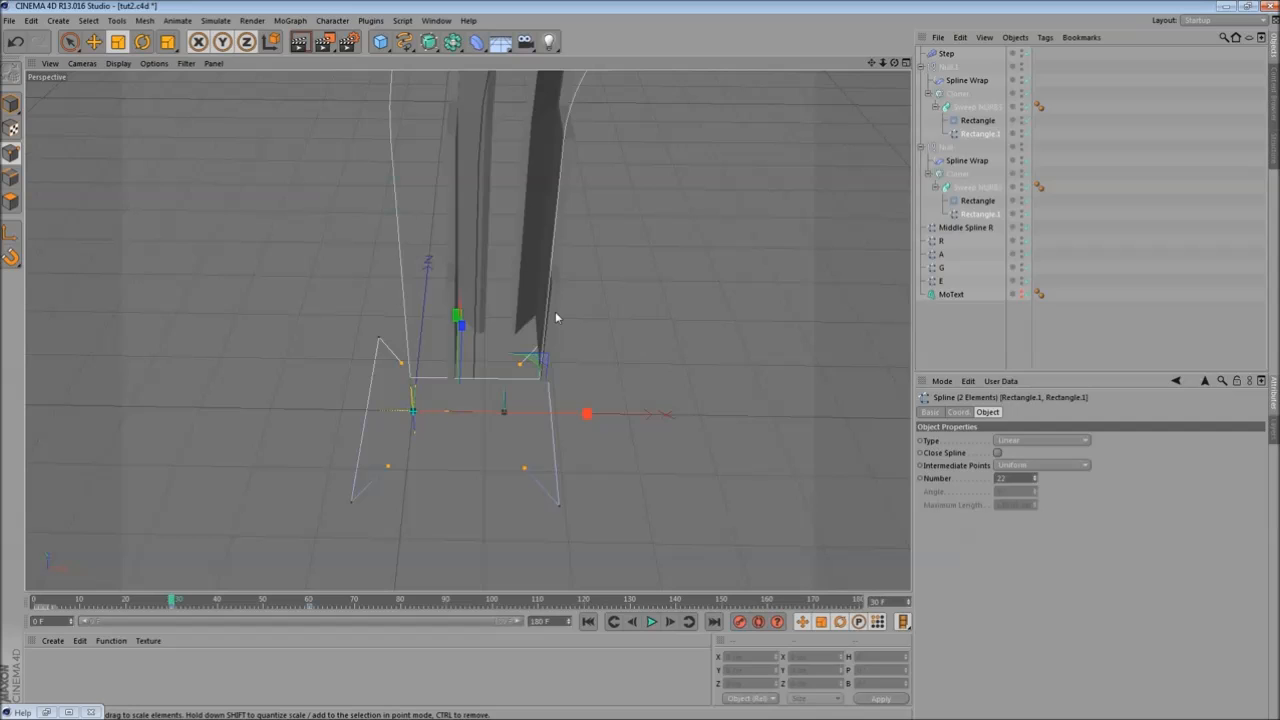
# - Scrub the timeline and orbit around the swept slices to examine their shape
pyautogui.keyDown('alt'); pyautogui.moveTo(646, 334); pyautogui.dragTo(553, 345); pyautogui.keyUp('alt')
pyautogui.moveTo(47, 609); pyautogui.dragTo(341, 604)
pyautogui.keyDown('alt'); pyautogui.moveTo(674, 391); pyautogui.dragTo(608, 343); pyautogui.keyUp('alt')
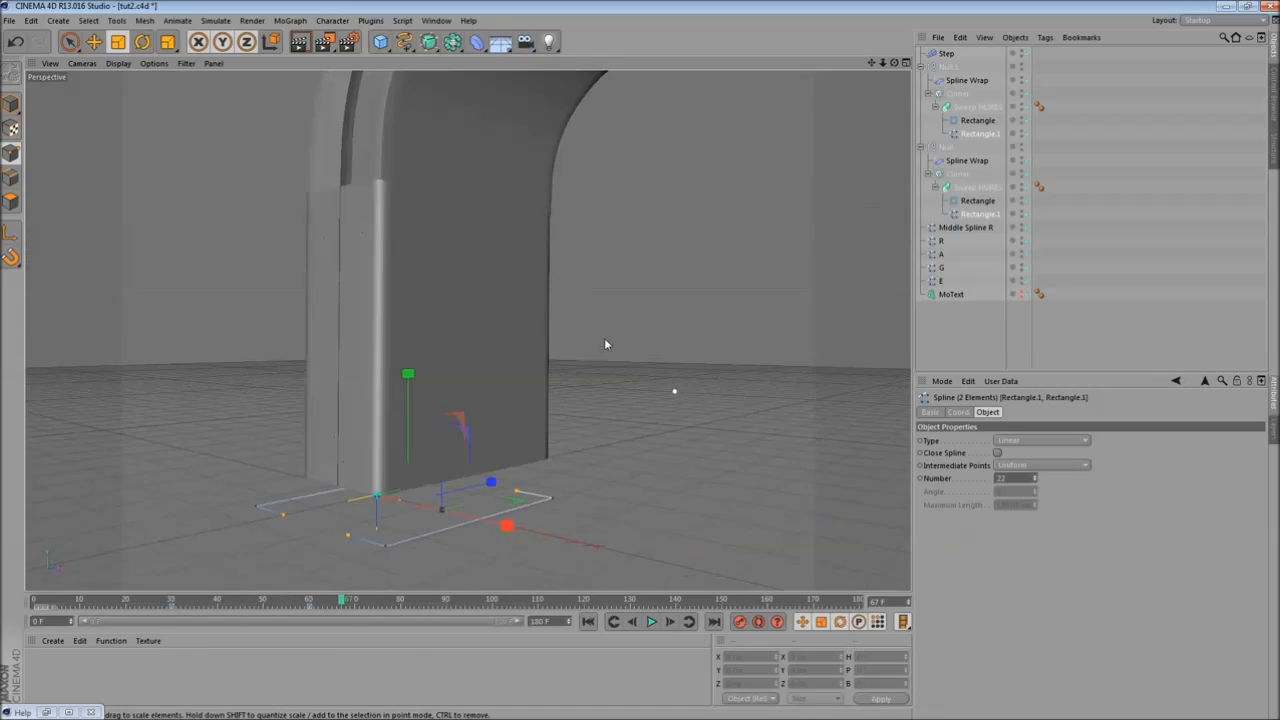
pyautogui.keyDown('alt'); pyautogui.moveTo(608, 343); pyautogui.dragTo(566, 449, button='middle'); pyautogui.keyUp('alt')
pyautogui.keyDown('alt'); pyautogui.moveTo(571, 400); pyautogui.dragTo(557, 358); pyautogui.keyUp('alt')
pyautogui.keyDown('alt'); pyautogui.moveTo(557, 358); pyautogui.dragTo(524, 426, button='middle'); pyautogui.keyUp('alt')
pyautogui.keyDown('alt'); pyautogui.moveTo(523, 422); pyautogui.dragTo(541, 445, button='right'); pyautogui.keyUp('alt')
pyautogui.keyDown('alt'); pyautogui.moveTo(541, 445); pyautogui.dragTo(529, 382, button='middle'); pyautogui.keyUp('alt')
pyautogui.keyDown('alt'); pyautogui.moveTo(371, 166); pyautogui.dragTo(490, 299); pyautogui.keyUp('alt')
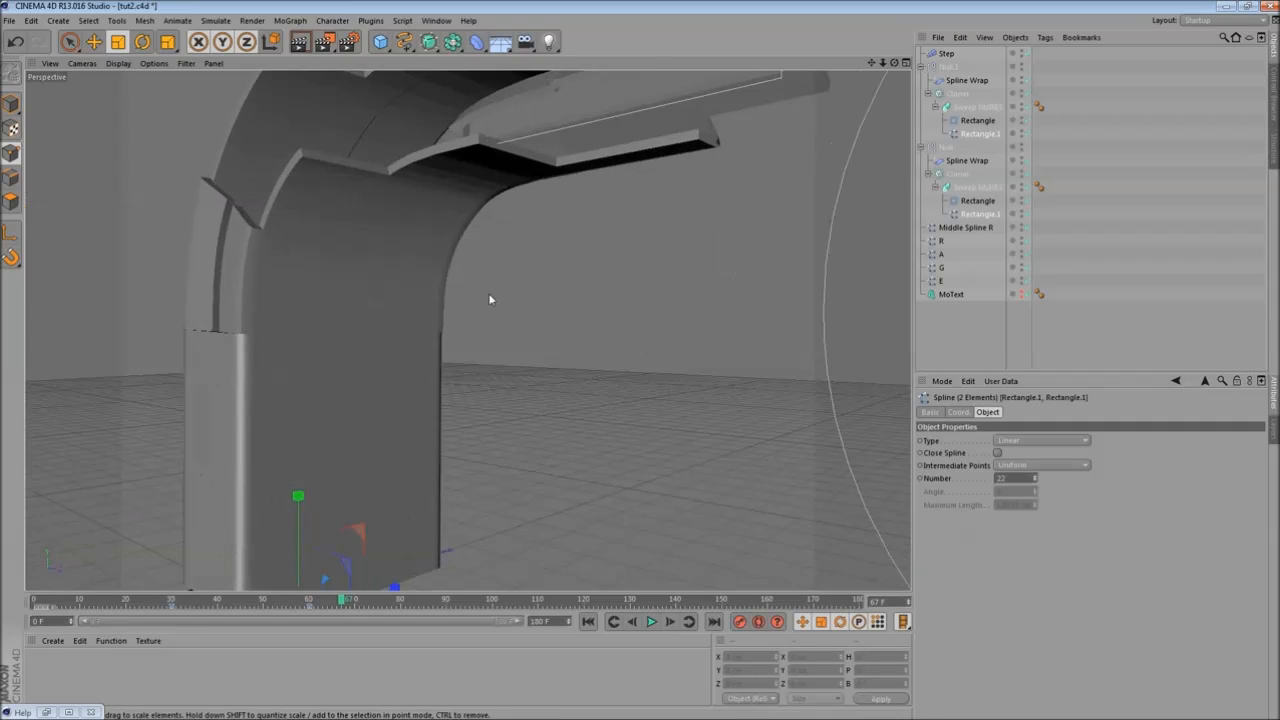
# - Collapse both Null groups and set Middle Spline R's Intermediate Points to Uniform
pyautogui.click(922, 67)
pyautogui.click(922, 80)
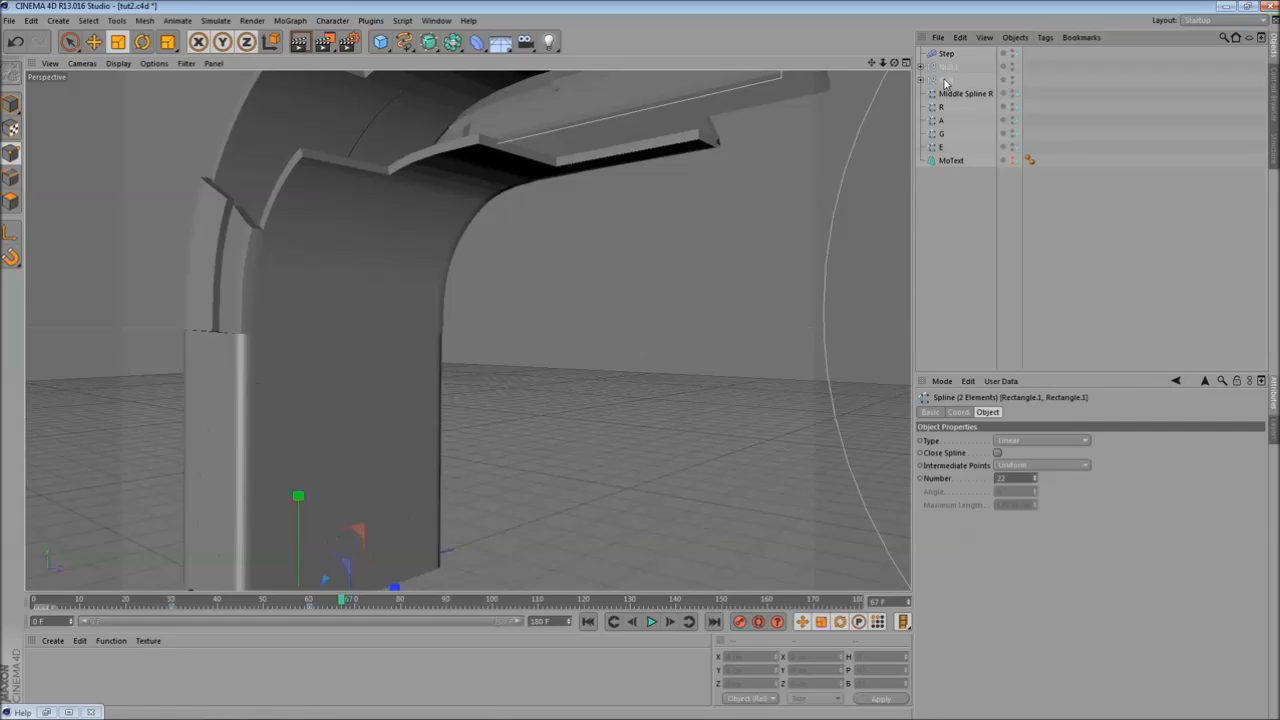
pyautogui.click(958, 94)
pyautogui.keyDown('alt'); pyautogui.moveTo(313, 352); pyautogui.dragTo(760, 349); pyautogui.keyUp('alt')
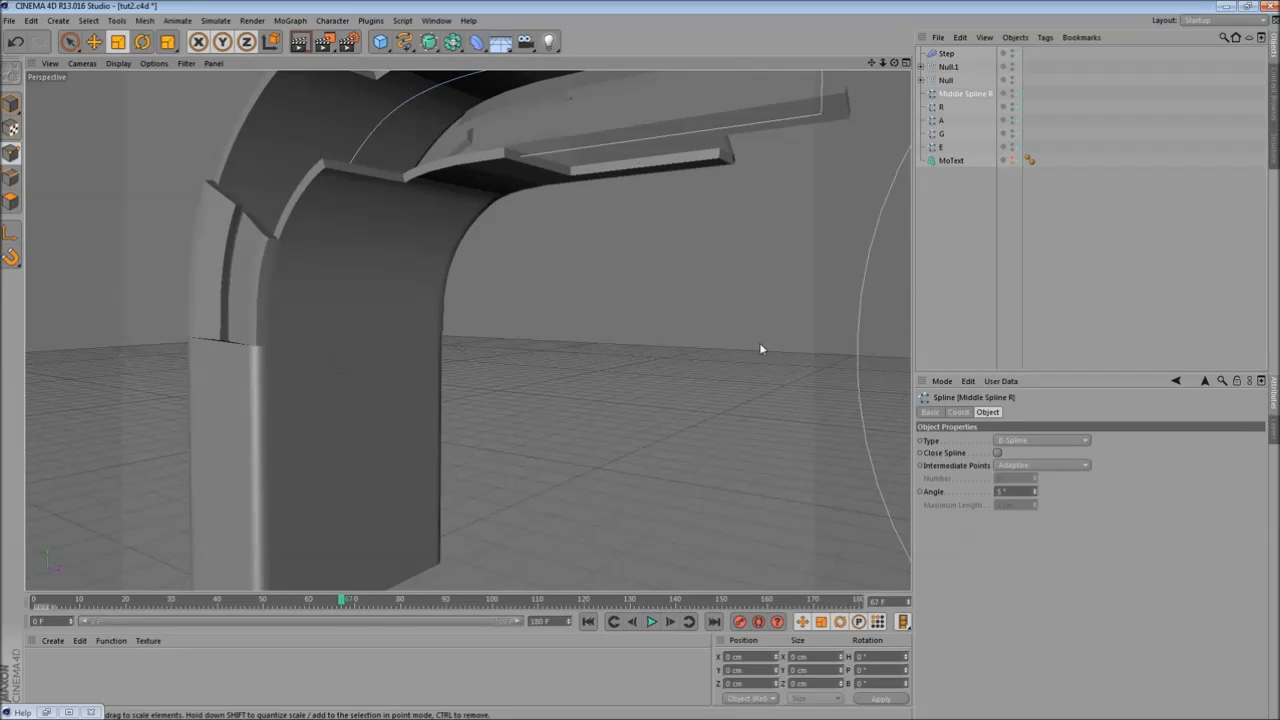
pyautogui.click(1047, 466)
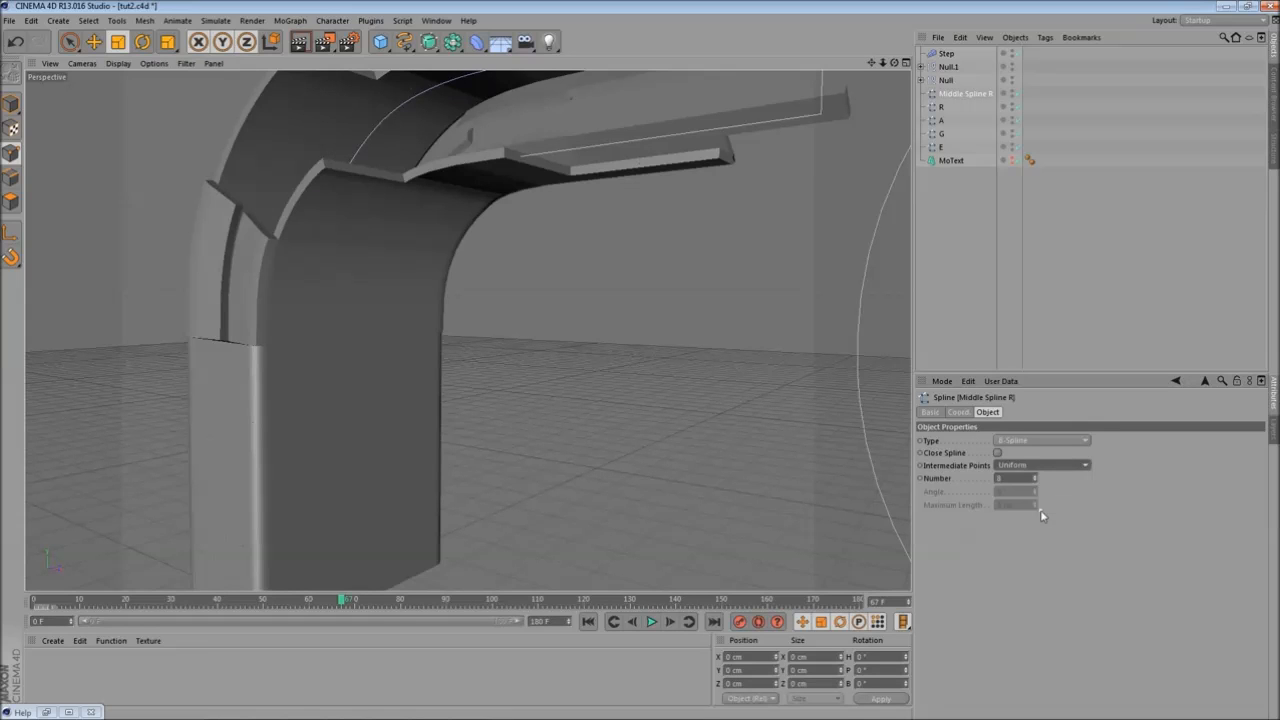
# - Set Middle Spline R's intermediate point Number to 21 while orbiting to check the sweeps
pyautogui.keyDown('alt'); pyautogui.moveTo(452, 381); pyautogui.dragTo(568, 421); pyautogui.keyUp('alt')
pyautogui.keyDown('alt'); pyautogui.moveTo(713, 481); pyautogui.dragTo(356, 382); pyautogui.keyUp('alt')
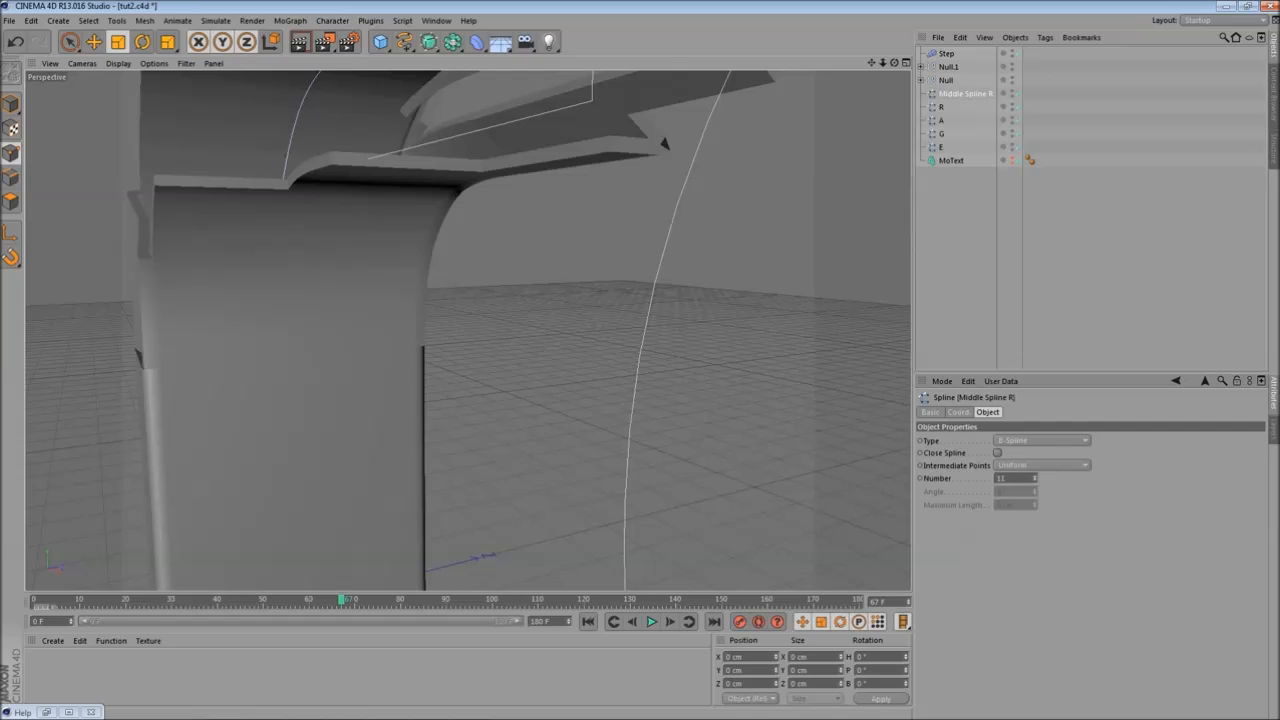
pyautogui.moveTo(1035, 478); pyautogui.dragTo(1035, 469)
pyautogui.scroll(-3, 377, 313)
pyautogui.keyDown('alt'); pyautogui.moveTo(380, 319); pyautogui.dragTo(448, 358); pyautogui.keyUp('alt')
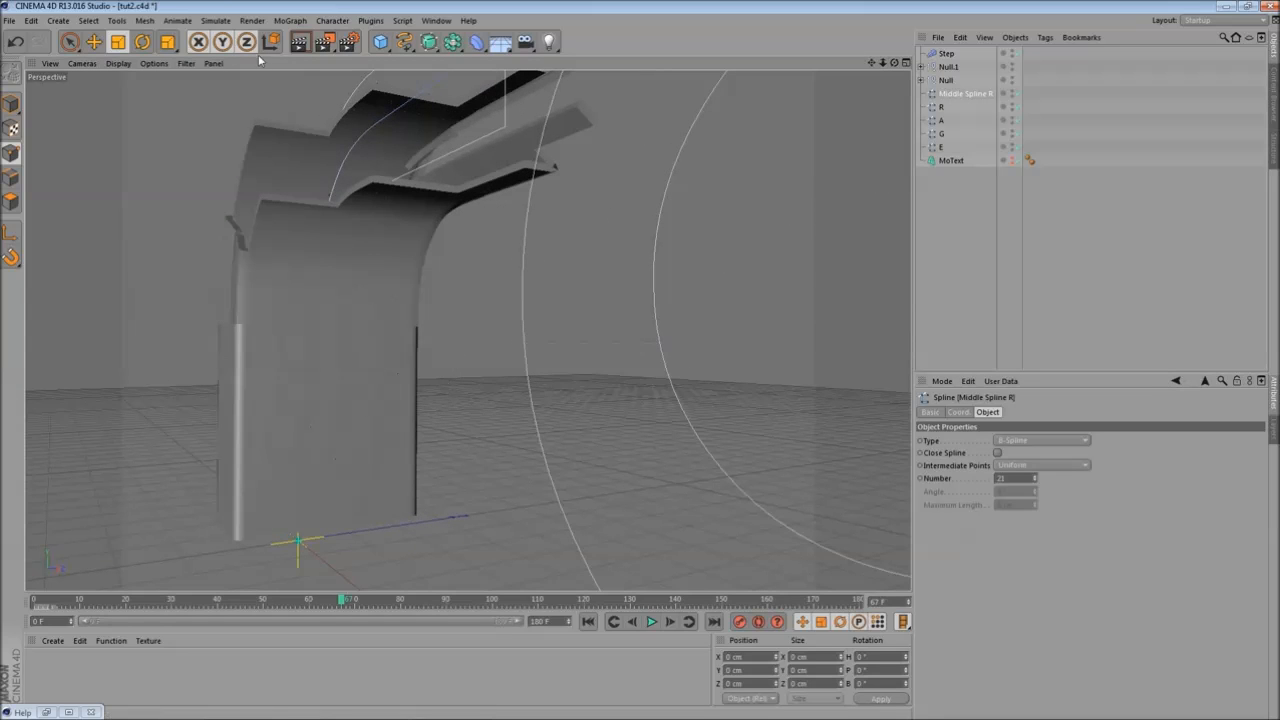
# - Render the viewport to review the sweeps wrapped along Middle Spline R
pyautogui.click(299, 42)
pyautogui.keyDown('alt'); pyautogui.moveTo(276, 313); pyautogui.dragTo(660, 420); pyautogui.keyUp('alt')
pyautogui.click(303, 49)
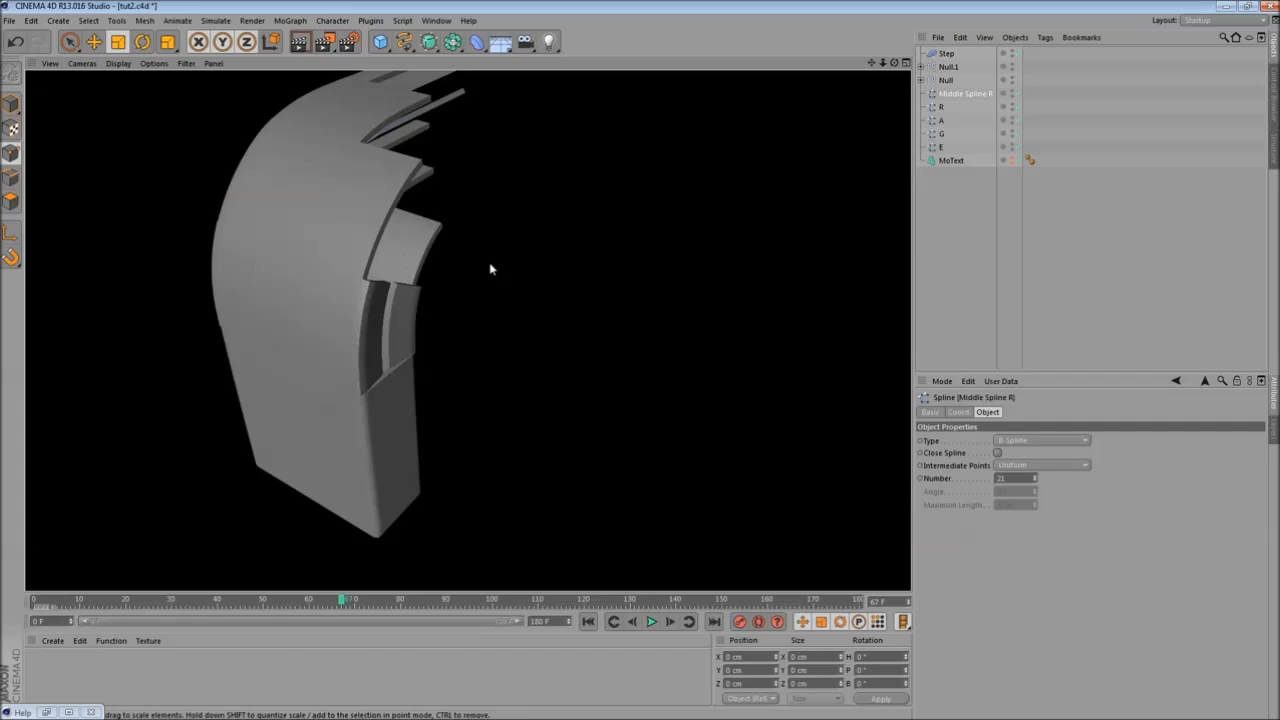
pyautogui.keyDown('alt'); pyautogui.moveTo(562, 248); pyautogui.dragTo(486, 226); pyautogui.keyUp('alt')
# - Select both Null groups and orbit to inspect their sweep geometry
pyautogui.click(948, 69)
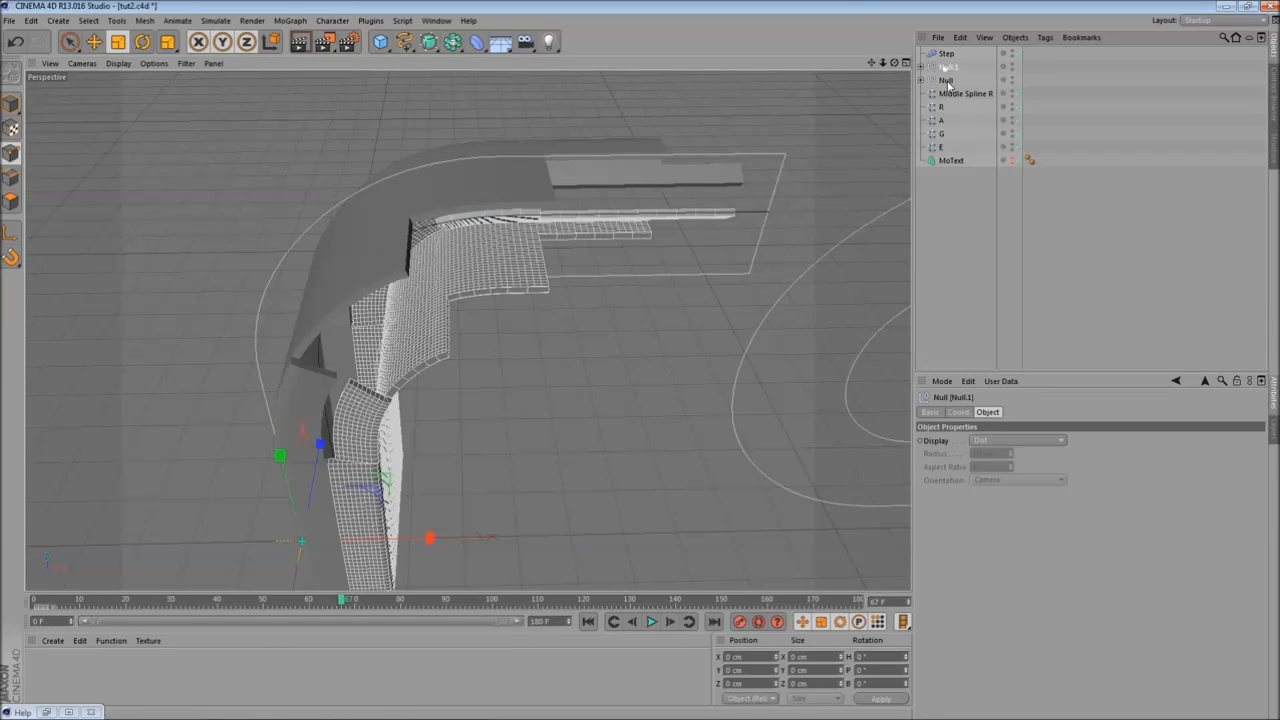
pyautogui.keyDown('shift'); pyautogui.click(946, 80); pyautogui.keyUp('shift')
pyautogui.keyDown('alt'); pyautogui.moveTo(506, 266); pyautogui.dragTo(362, 170); pyautogui.keyUp('alt')
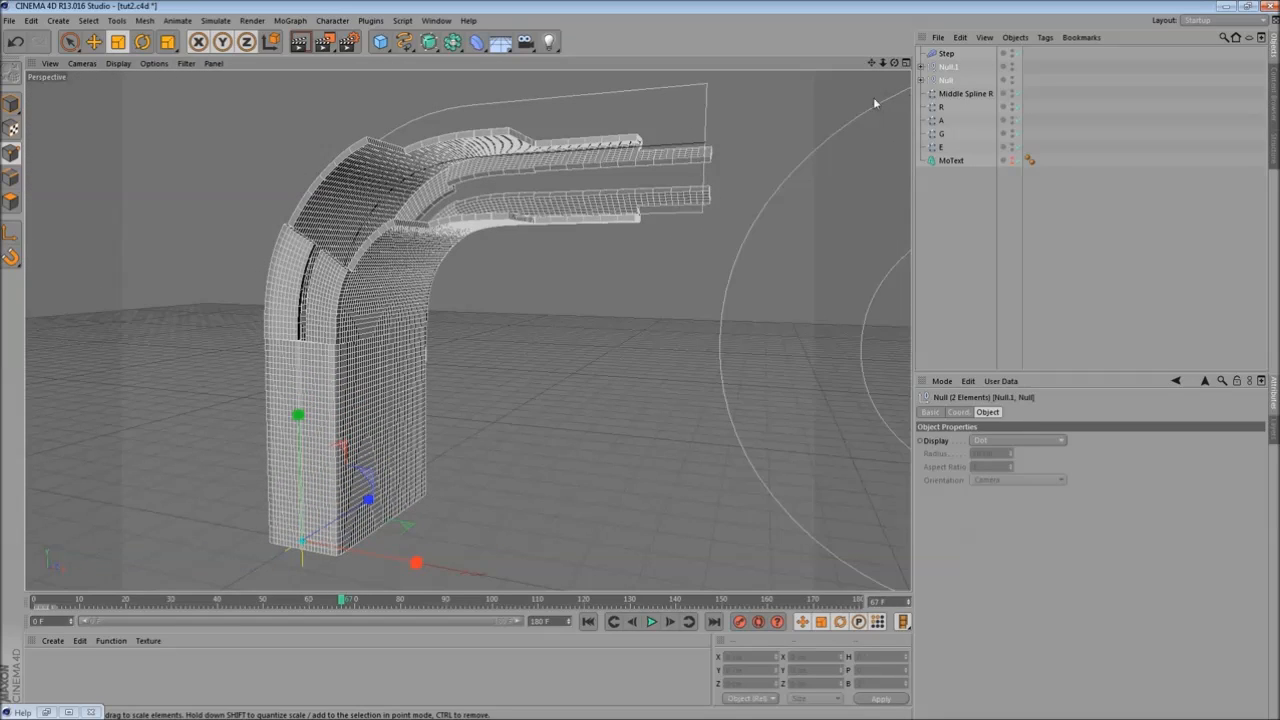
# - Lower Middle Spline R's intermediate point Number to 19
pyautogui.click(952, 93)
pyautogui.keyDown('alt'); pyautogui.moveTo(840, 400); pyautogui.dragTo(763, 340); pyautogui.keyUp('alt')
pyautogui.click(1034, 481)
pyautogui.click(1034, 481)
pyautogui.click(1034, 481)
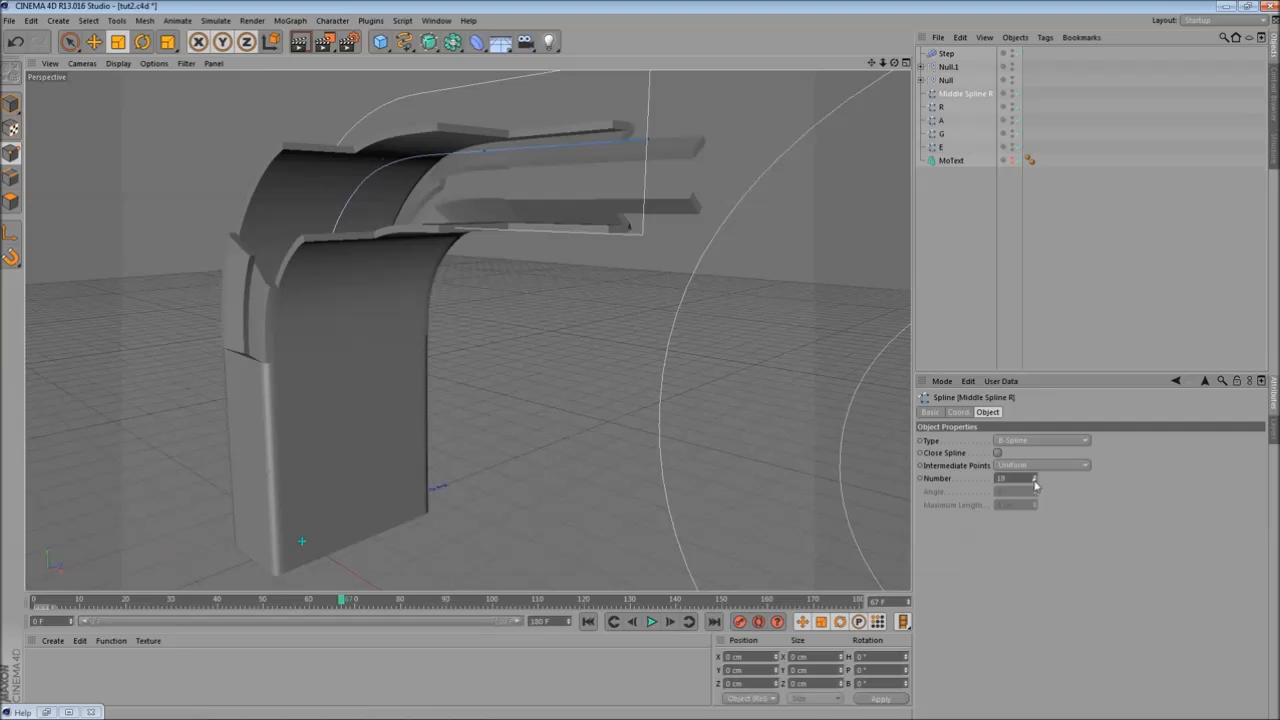
# - Try the Subdivided, Uniform, Adaptive and Natural Intermediate Points modes on Middle Spline R
pyautogui.click(1035, 466)
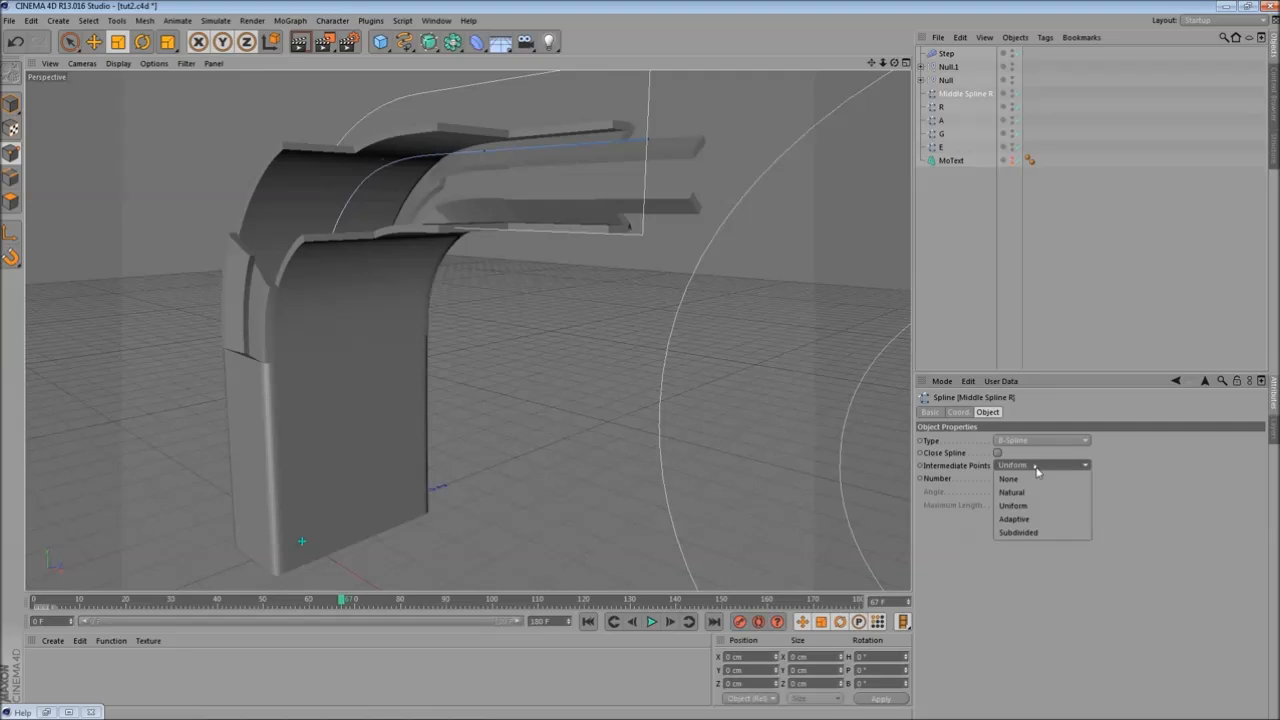
pyautogui.click(1033, 534)
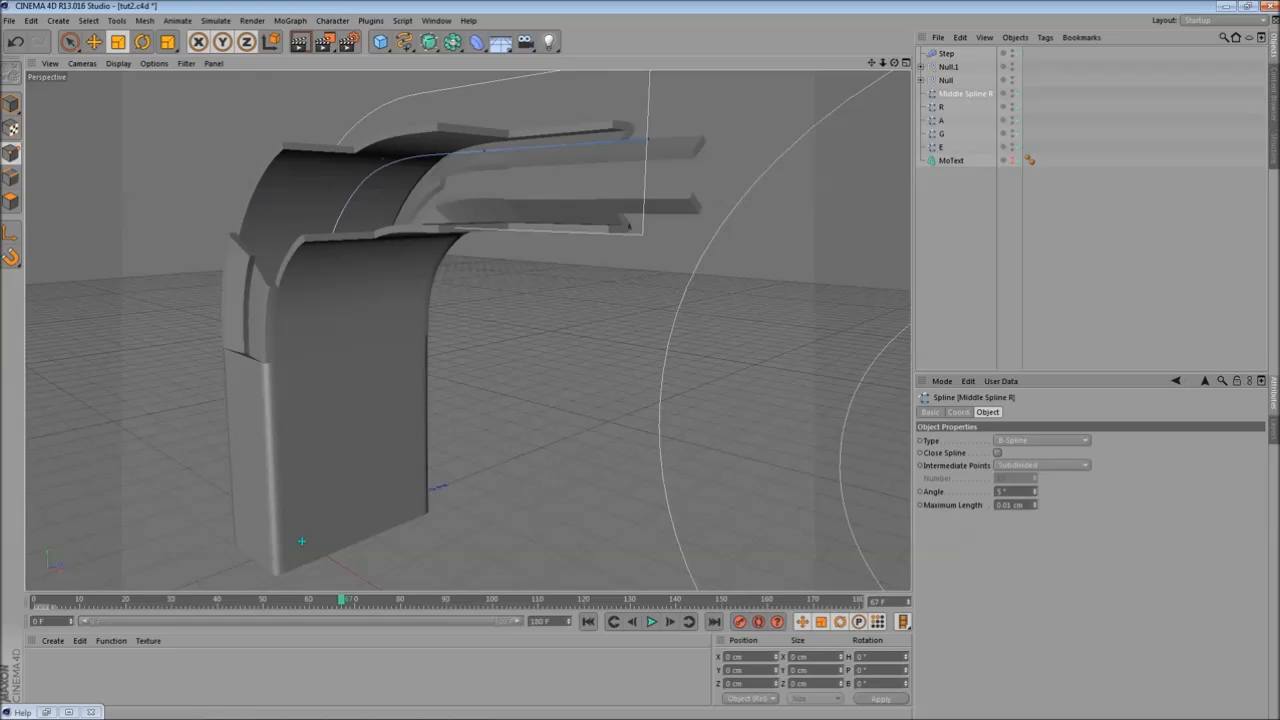
pyautogui.click(1035, 468)
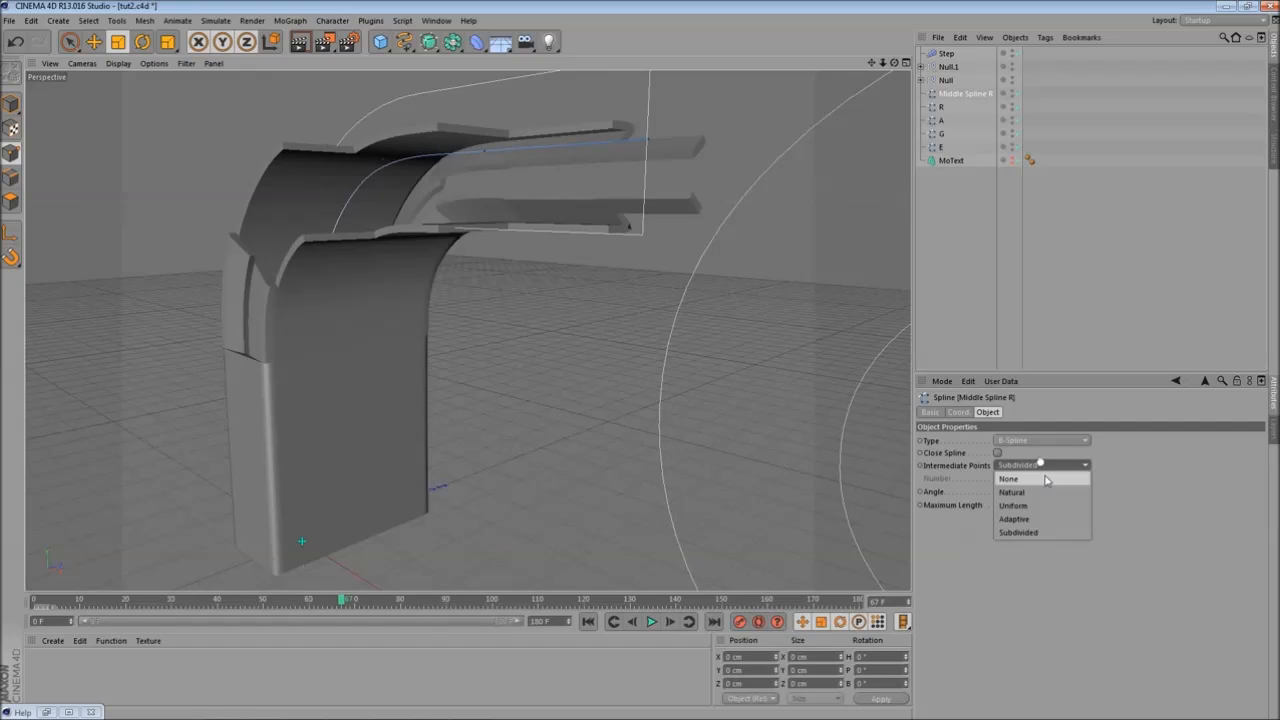
pyautogui.click(1033, 508)
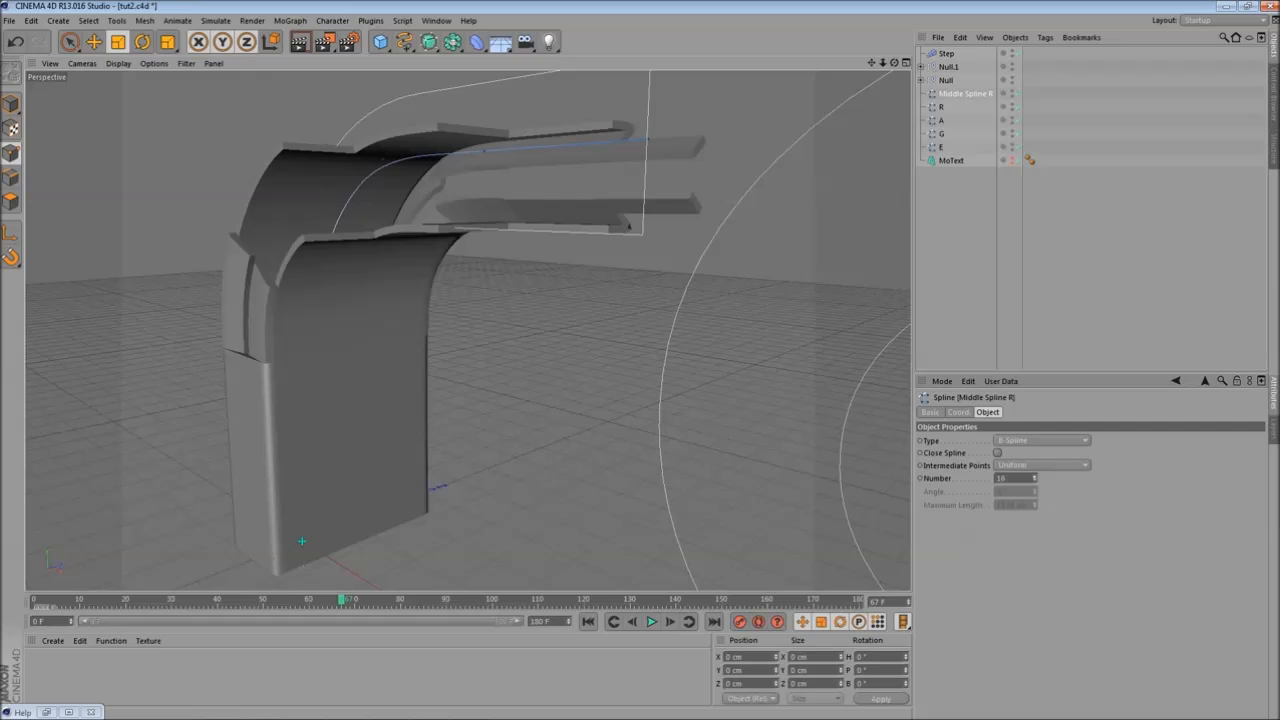
pyautogui.click(1033, 466)
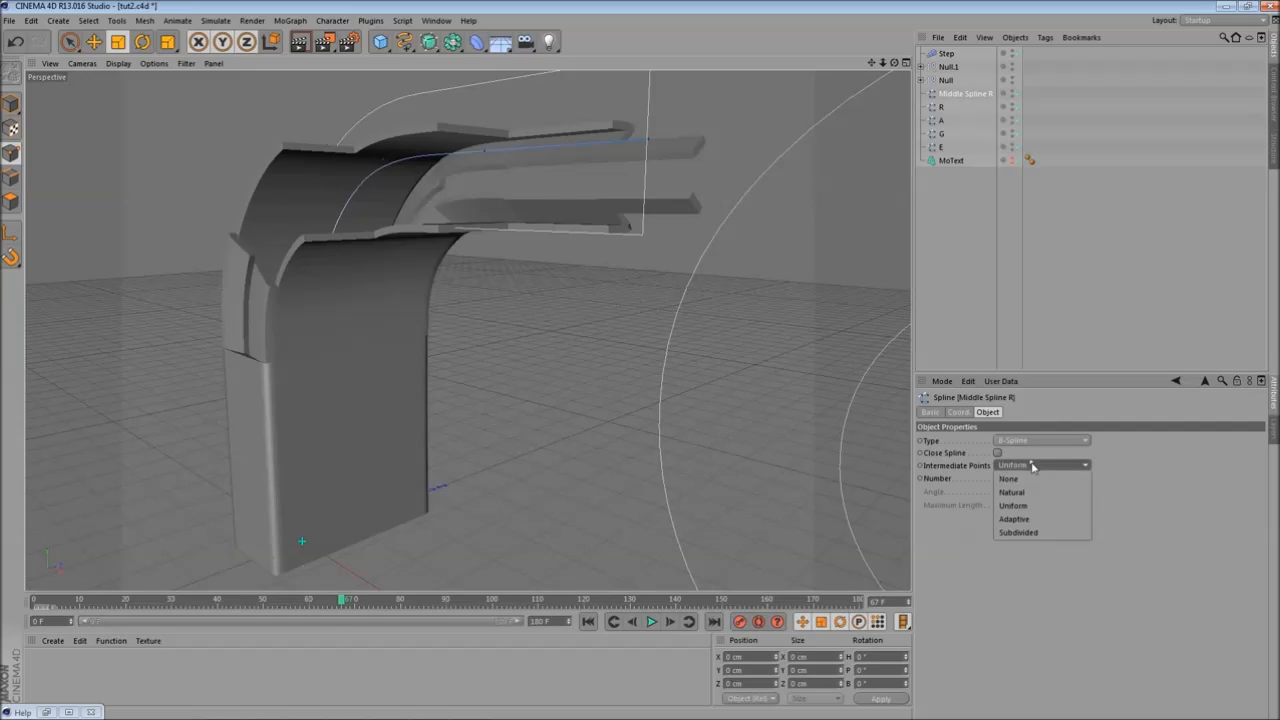
pyautogui.click(1034, 505)
pyautogui.keyDown('alt'); pyautogui.moveTo(440, 390); pyautogui.dragTo(590, 392); pyautogui.keyUp('alt')
pyautogui.click(1035, 466)
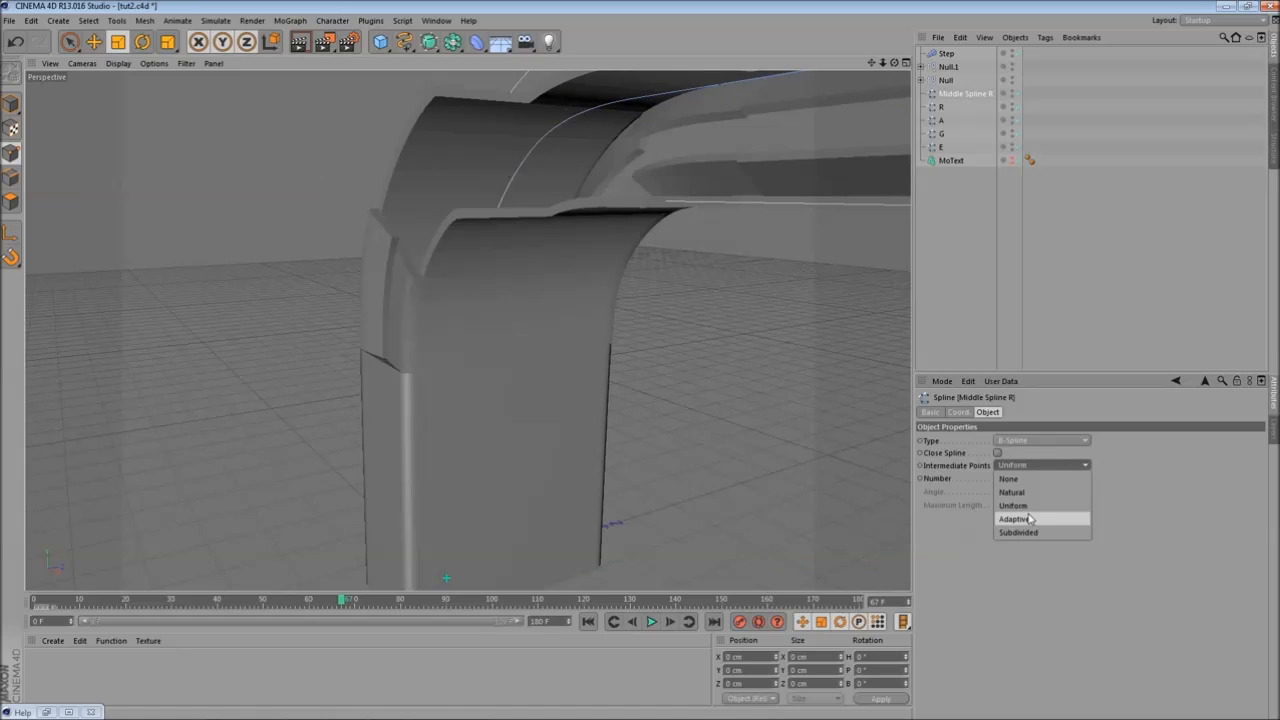
pyautogui.click(1032, 519)
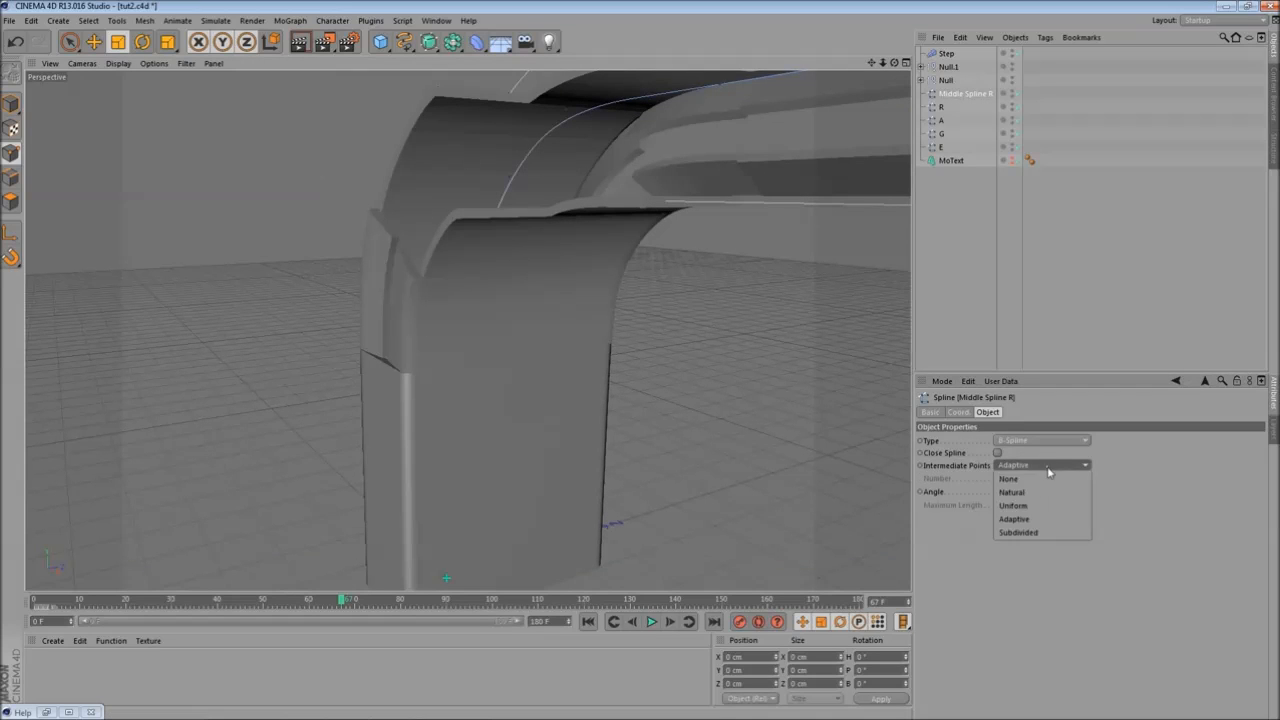
pyautogui.click(1039, 498)
# - Set Middle Spline R's Intermediate Points to Uniform with Number 10
pyautogui.click(1040, 466)
pyautogui.click(1034, 505)
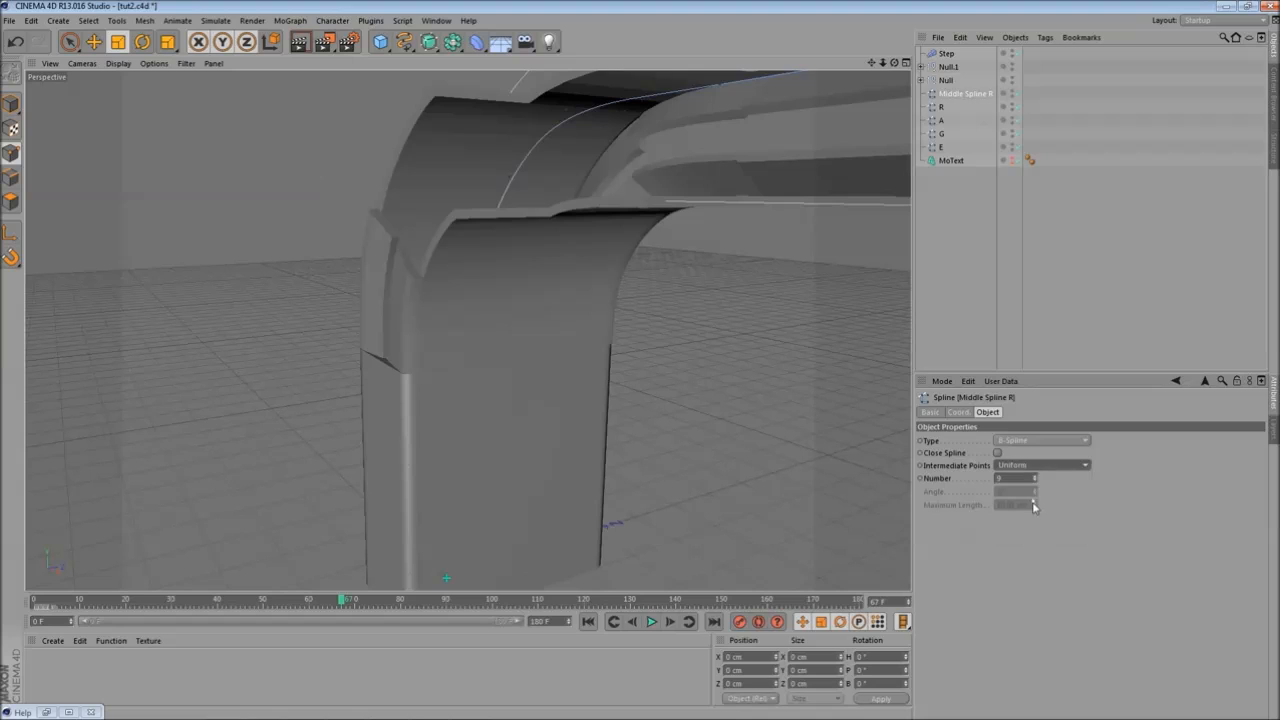
pyautogui.click(1035, 476)
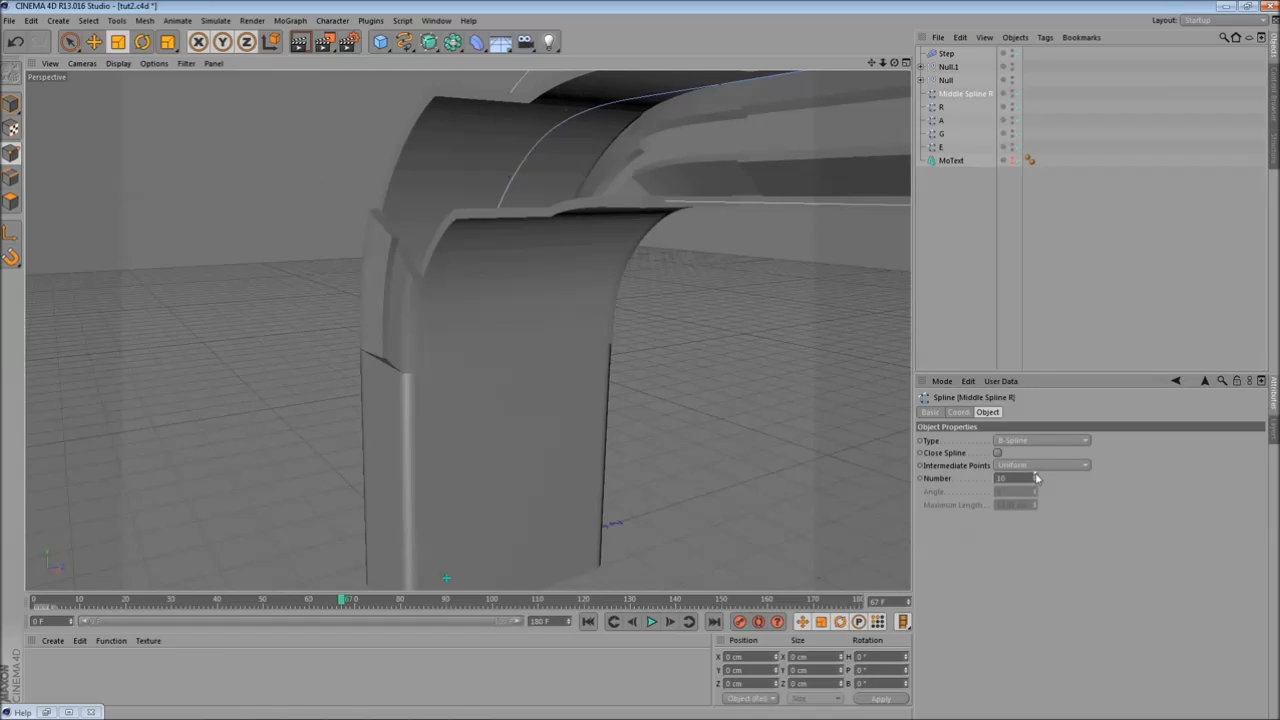
# - Orbit and render the viewport to review the updated spline interpolation
pyautogui.keyDown('alt'); pyautogui.moveTo(634, 373); pyautogui.dragTo(520, 300); pyautogui.keyUp('alt')
pyautogui.click(299, 44)
pyautogui.click(963, 68)
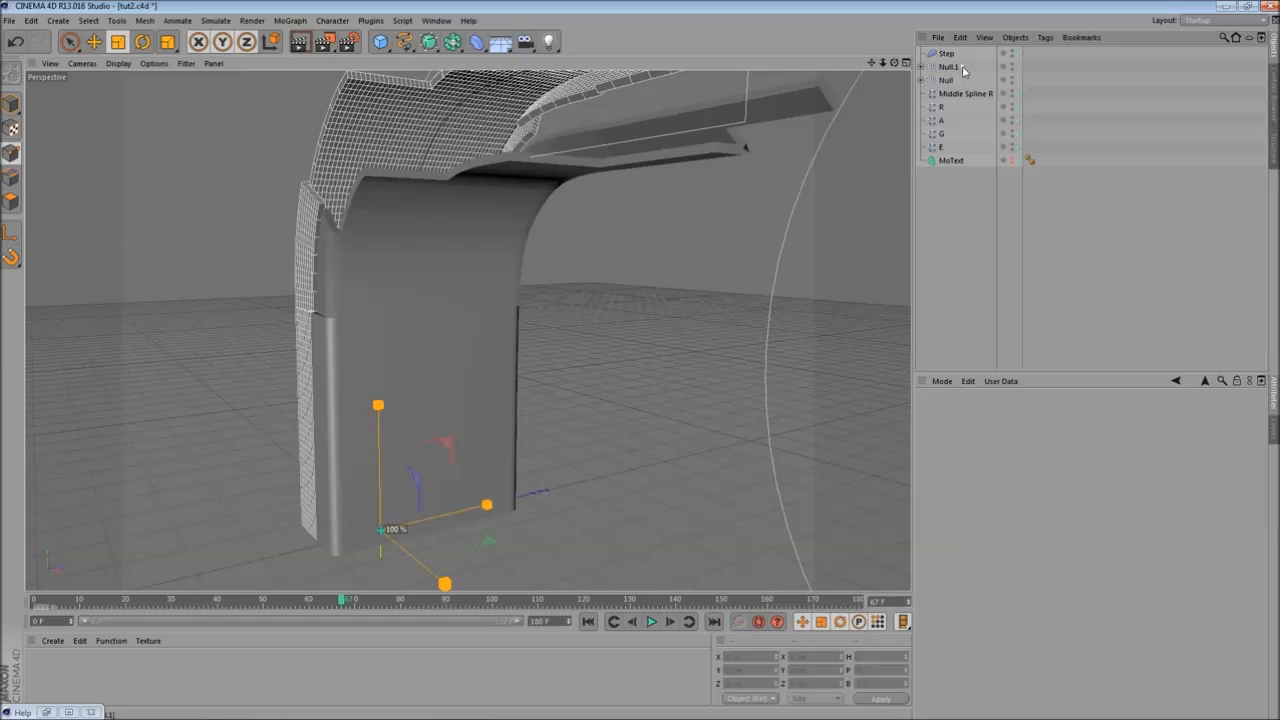
# - Expand both Null groups, select both Rectangle profiles and set their Maximum Length to 45.04 cm
pyautogui.click(921, 80)
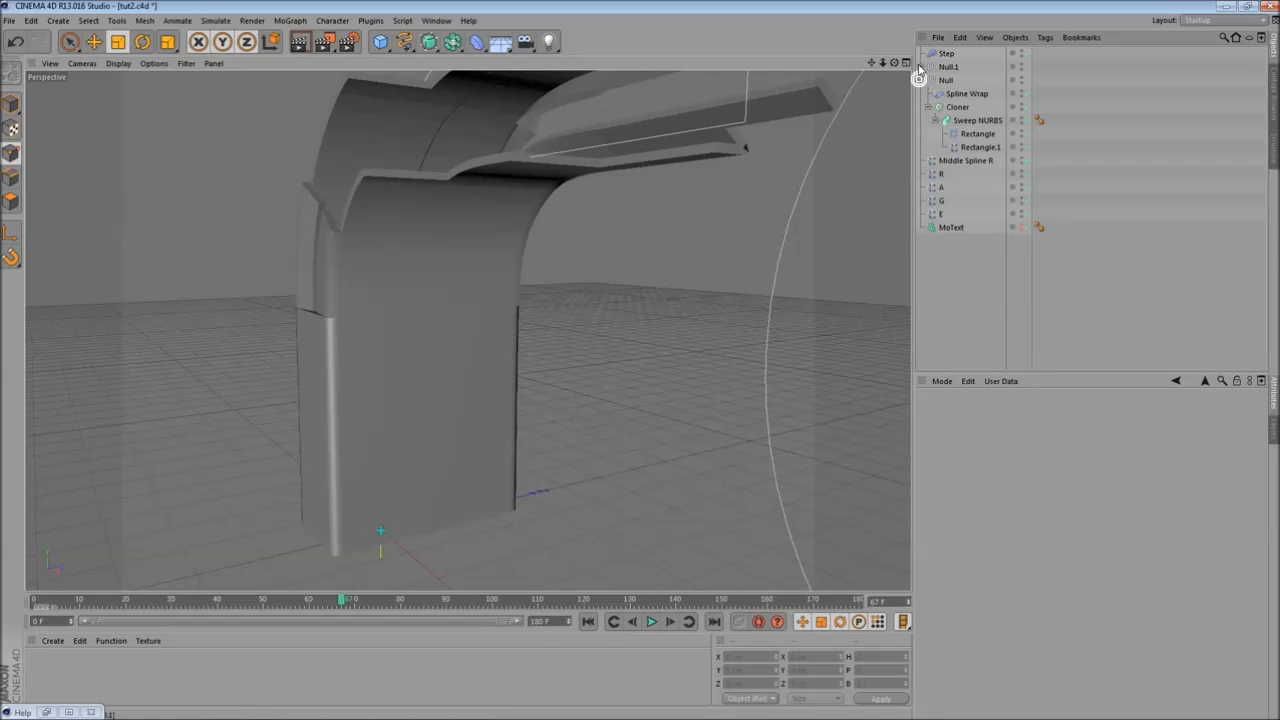
pyautogui.click(921, 66)
pyautogui.click(973, 121)
pyautogui.keyDown('ctrl'); pyautogui.click(971, 204); pyautogui.keyUp('ctrl')
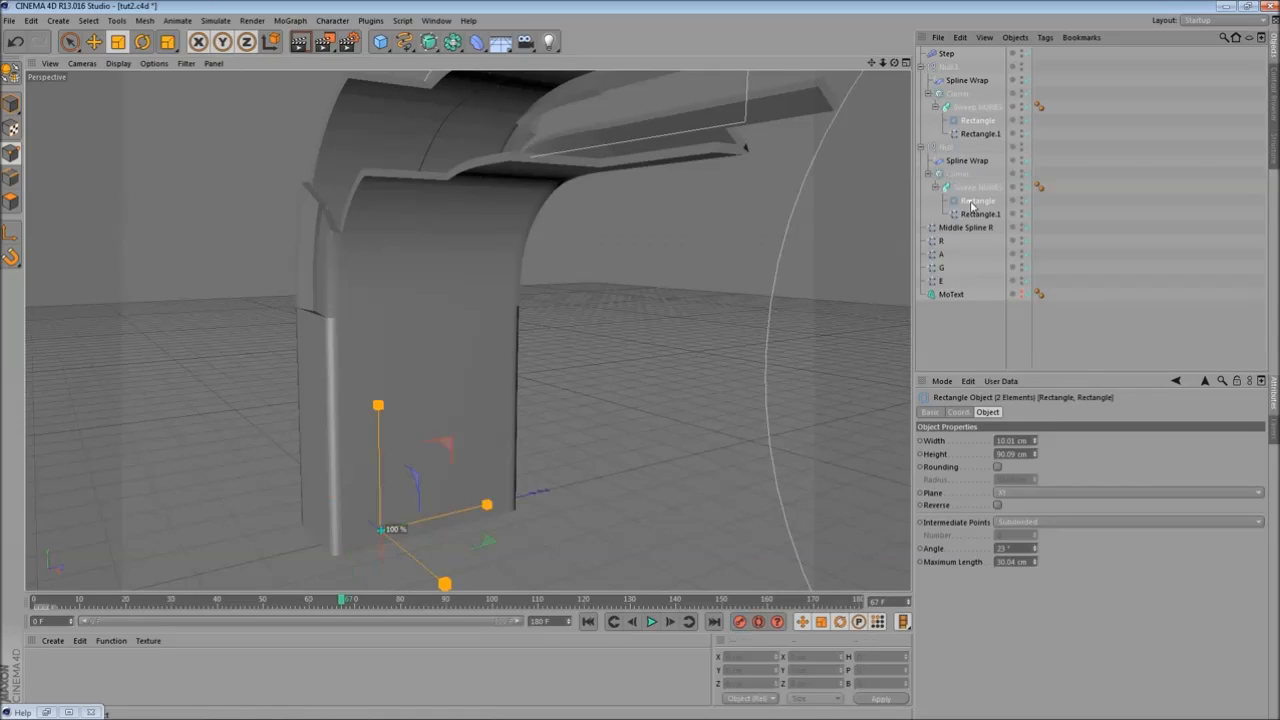
pyautogui.moveTo(1035, 563); pyautogui.dragTo(1035, 569)
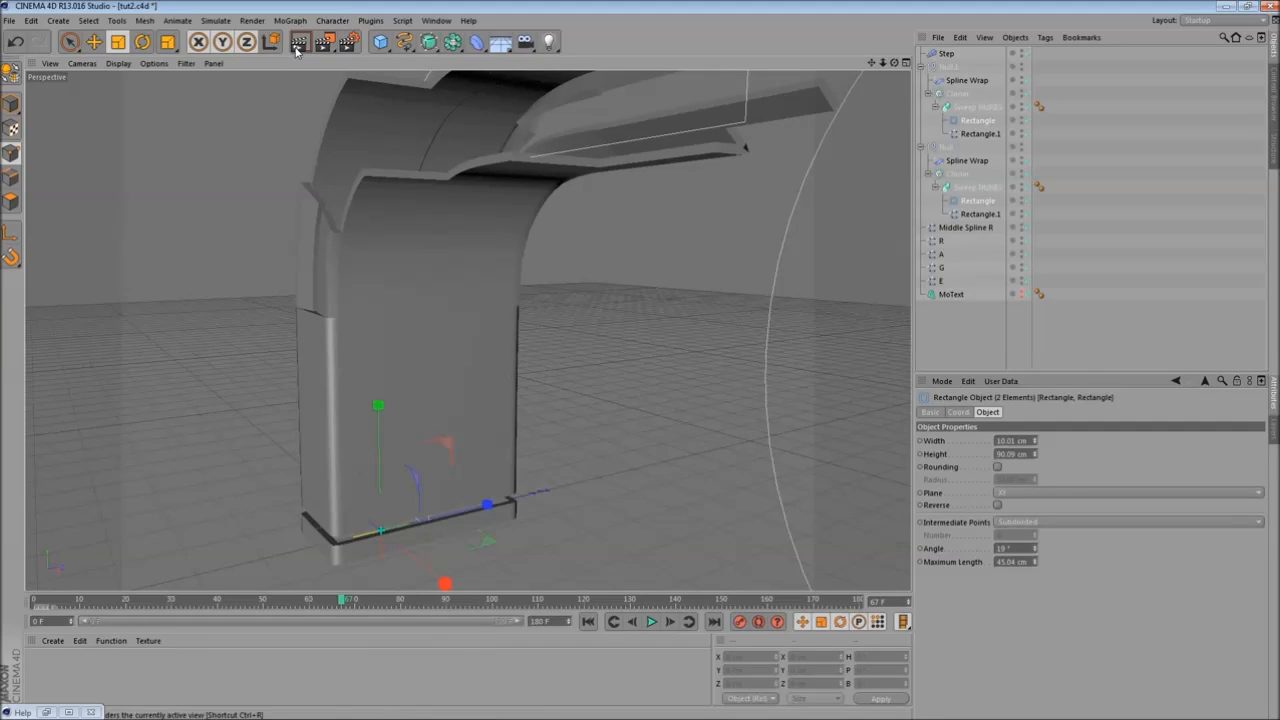
# - Render and orbit the viewport to review the refined sweeps
pyautogui.hotkey('ctrl', 'r')
pyautogui.scroll(-2, 416, 326)
pyautogui.moveTo(313, 348)
pyautogui.keyDown('alt'); pyautogui.mouseDown()
pyautogui.moveTo(523, 417)
pyautogui.moveTo(551, 374)
pyautogui.moveTo(440, 346)
pyautogui.moveTo(529, 394)
pyautogui.moveTo(811, 133)
pyautogui.mouseUp(); pyautogui.keyUp('alt')
pyautogui.scroll(1, 583, 335)
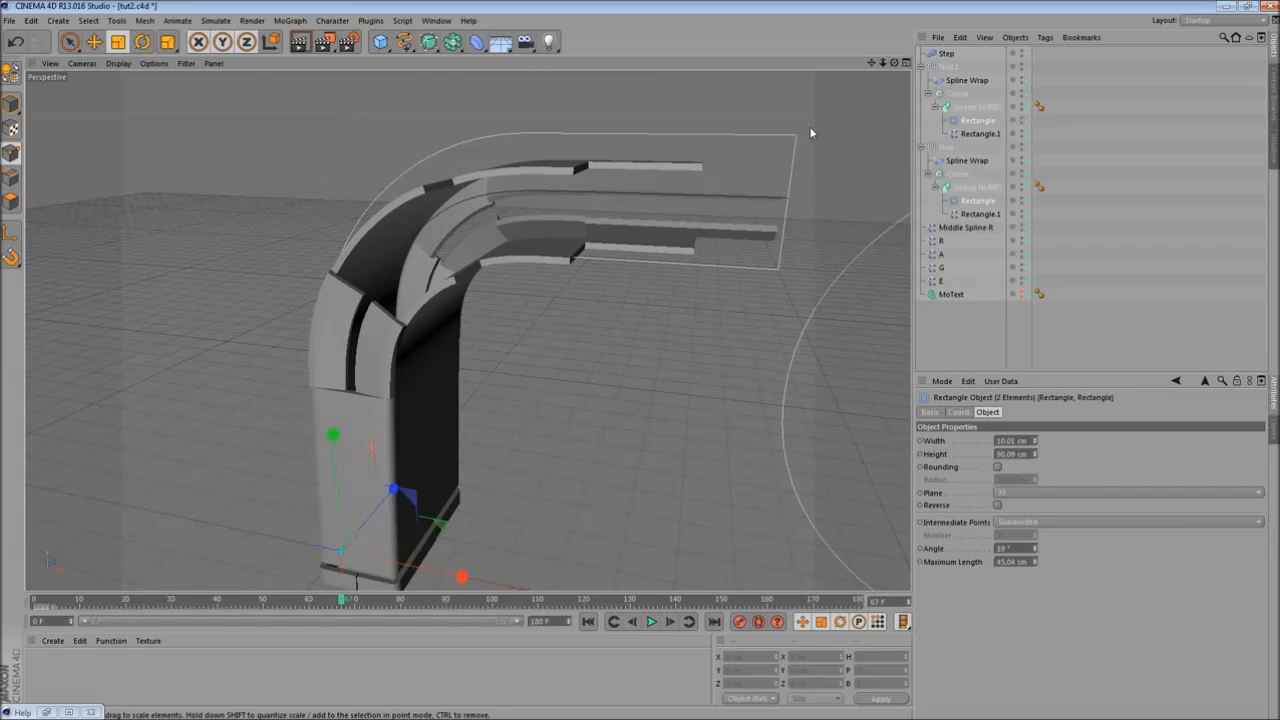
# - Select both Rectangle.1 path splines and try scaling them in the viewport, undoing each attempt
pyautogui.click(968, 134)
pyautogui.keyDown('ctrl'); pyautogui.click(962, 216); pyautogui.keyUp('ctrl')
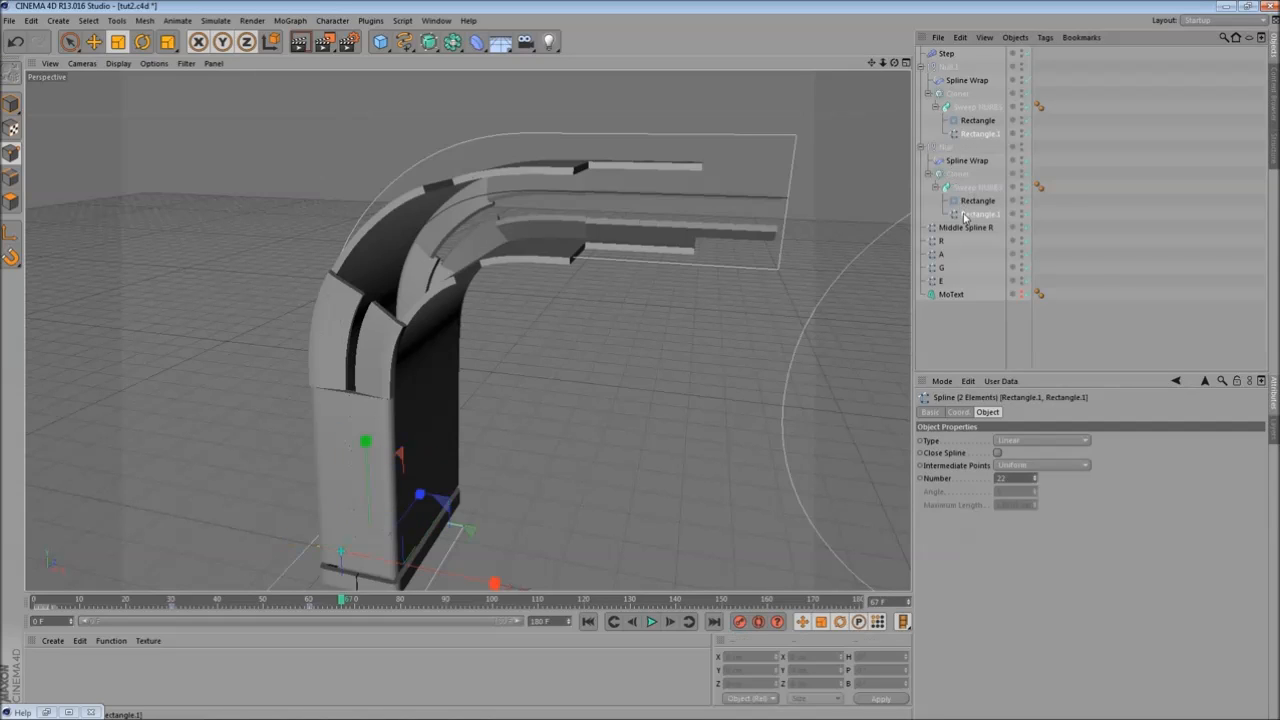
pyautogui.click(8, 110)
pyautogui.keyDown('alt'); pyautogui.moveTo(560, 384); pyautogui.dragTo(478, 362); pyautogui.keyUp('alt')
pyautogui.moveTo(478, 362); pyautogui.dragTo(476, 401)
pyautogui.hotkey('ctrl', 'z')
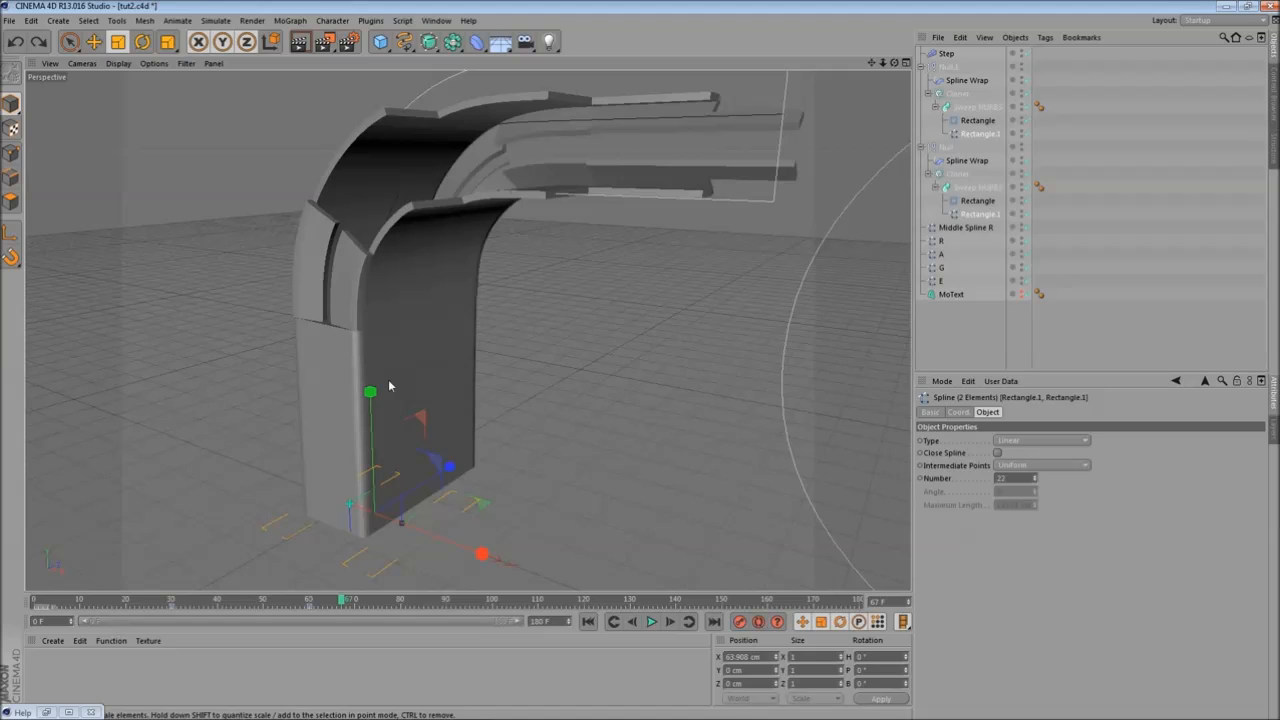
pyautogui.moveTo(369, 391); pyautogui.dragTo(375, 358)
pyautogui.keyDown('alt'); pyautogui.moveTo(462, 361); pyautogui.dragTo(536, 379); pyautogui.keyUp('alt')
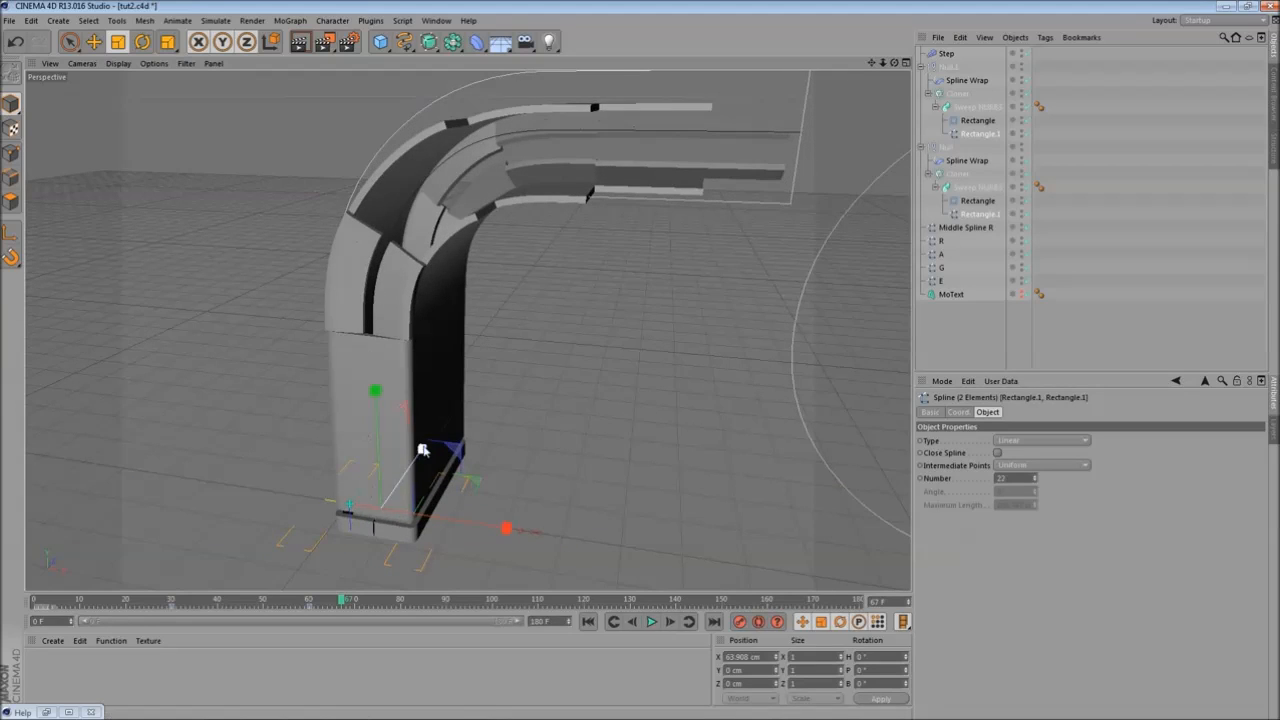
pyautogui.moveTo(421, 452)
pyautogui.mouseDown()
pyautogui.moveTo(449, 447)
pyautogui.moveTo(427, 456)
pyautogui.mouseUp()
pyautogui.click(18, 45)
# - Scale the Rectangle.1 path splines along their X axis, scrubbing the timeline to check the sweeps
pyautogui.moveTo(505, 531); pyautogui.dragTo(391, 512)
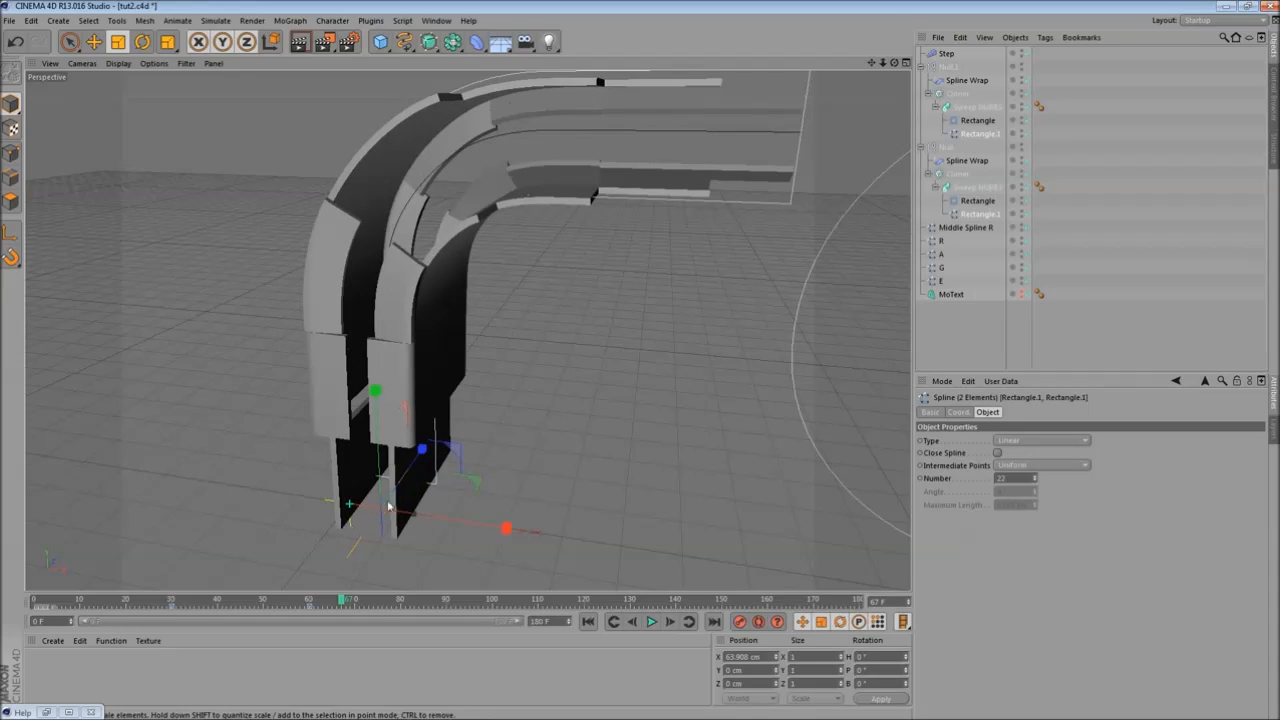
pyautogui.moveTo(51, 596); pyautogui.dragTo(625, 586)
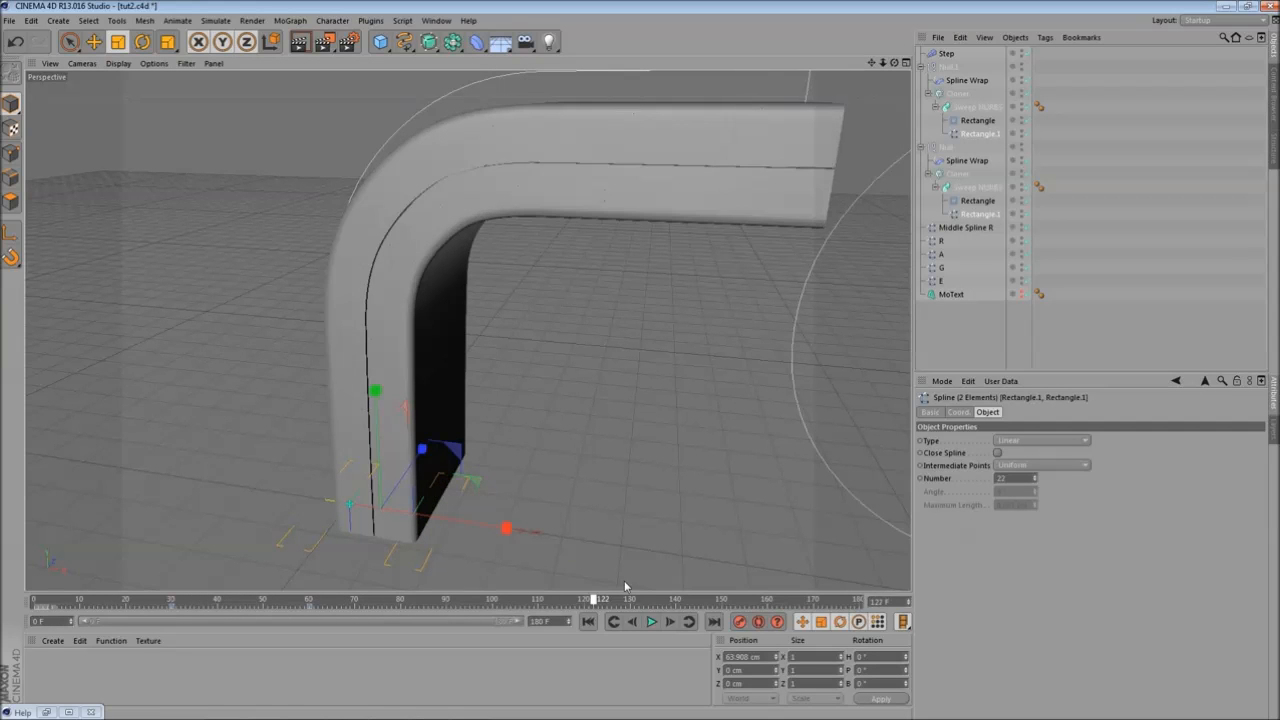
pyautogui.keyDown('alt'); pyautogui.moveTo(674, 456); pyautogui.dragTo(357, 548); pyautogui.keyUp('alt')
pyautogui.moveTo(32, 602); pyautogui.dragTo(461, 612)
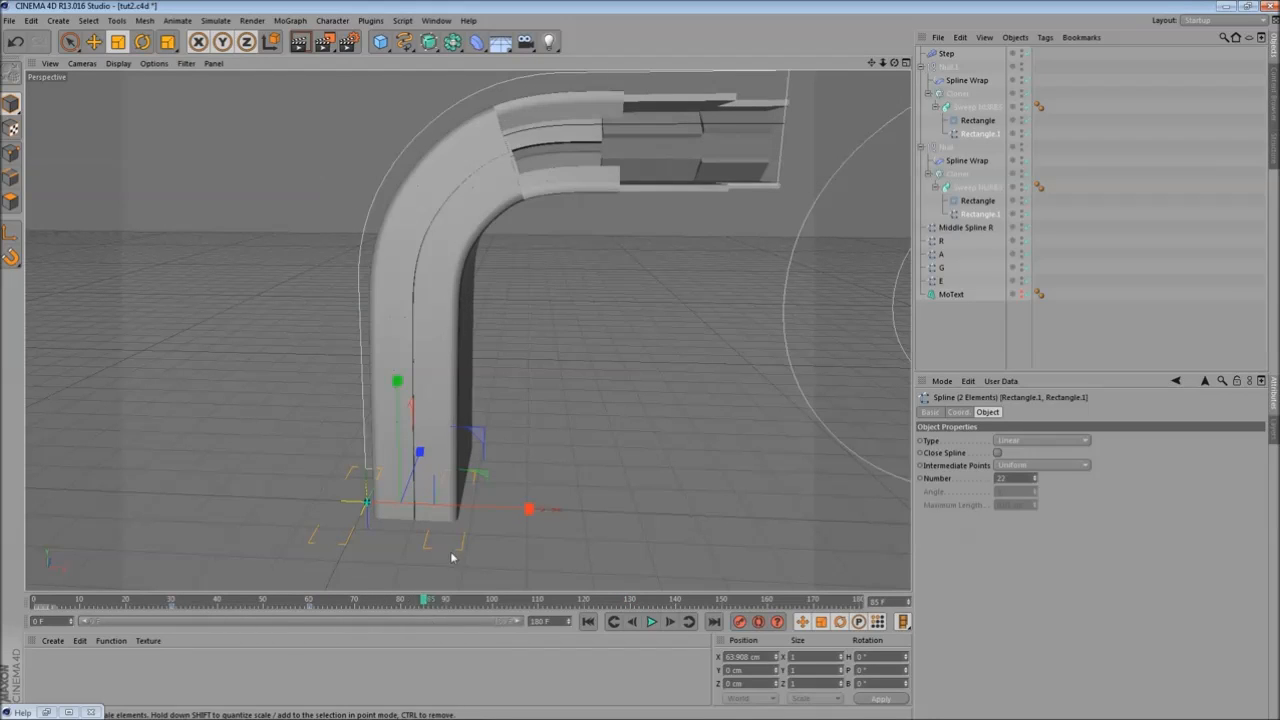
pyautogui.moveTo(528, 509); pyautogui.dragTo(450, 530)
pyautogui.moveTo(424, 600); pyautogui.dragTo(309, 597)
pyautogui.keyDown('alt'); pyautogui.moveTo(566, 477); pyautogui.dragTo(437, 518); pyautogui.keyUp('alt')
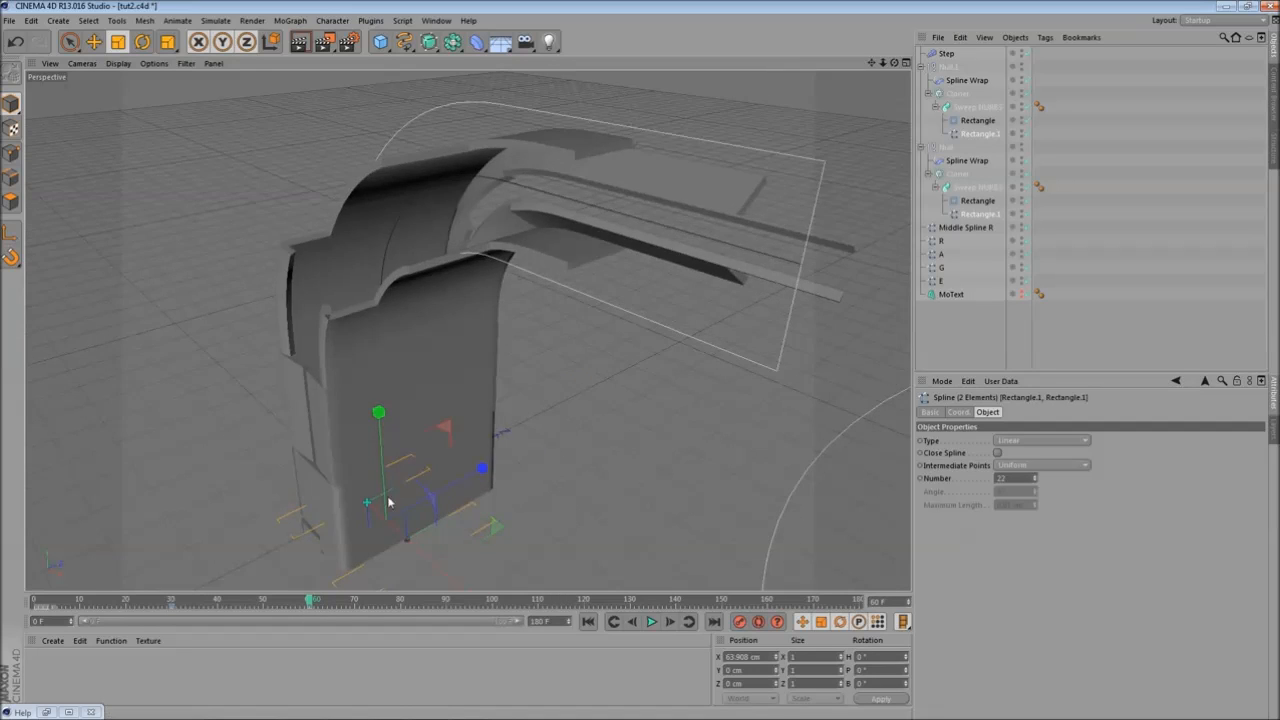
# - Select elements of the Rectangle.1 path splines in the viewport and delete them
pyautogui.keyDown('alt'); pyautogui.moveTo(389, 503); pyautogui.dragTo(460, 402, button='middle'); pyautogui.keyUp('alt')
pyautogui.keyDown('alt'); pyautogui.moveTo(327, 475); pyautogui.dragTo(416, 419); pyautogui.keyUp('alt')
pyautogui.keyDown('alt'); pyautogui.moveTo(465, 420); pyautogui.dragTo(428, 486, button='middle'); pyautogui.keyUp('alt')
pyautogui.keyDown('alt'); pyautogui.moveTo(520, 361); pyautogui.dragTo(508, 406); pyautogui.keyUp('alt')
pyautogui.moveTo(143, 607); pyautogui.dragTo(374, 604)
pyautogui.click(311, 608)
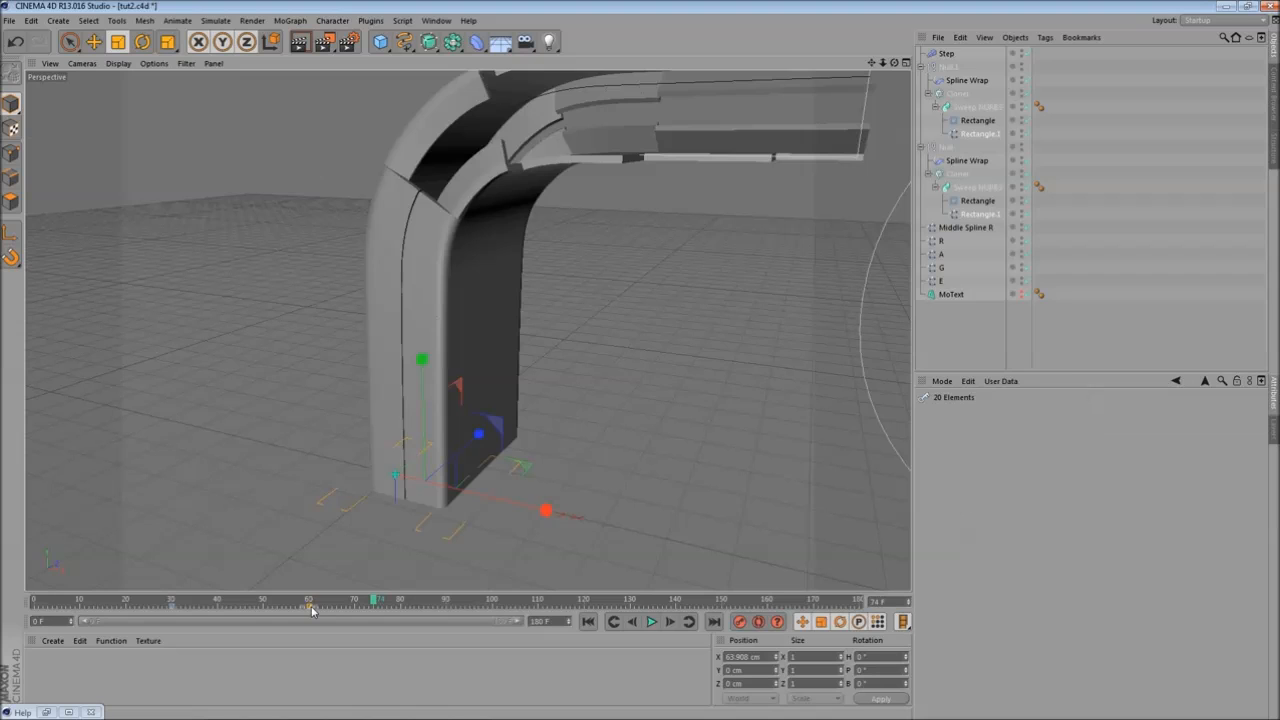
pyautogui.press('Delete')
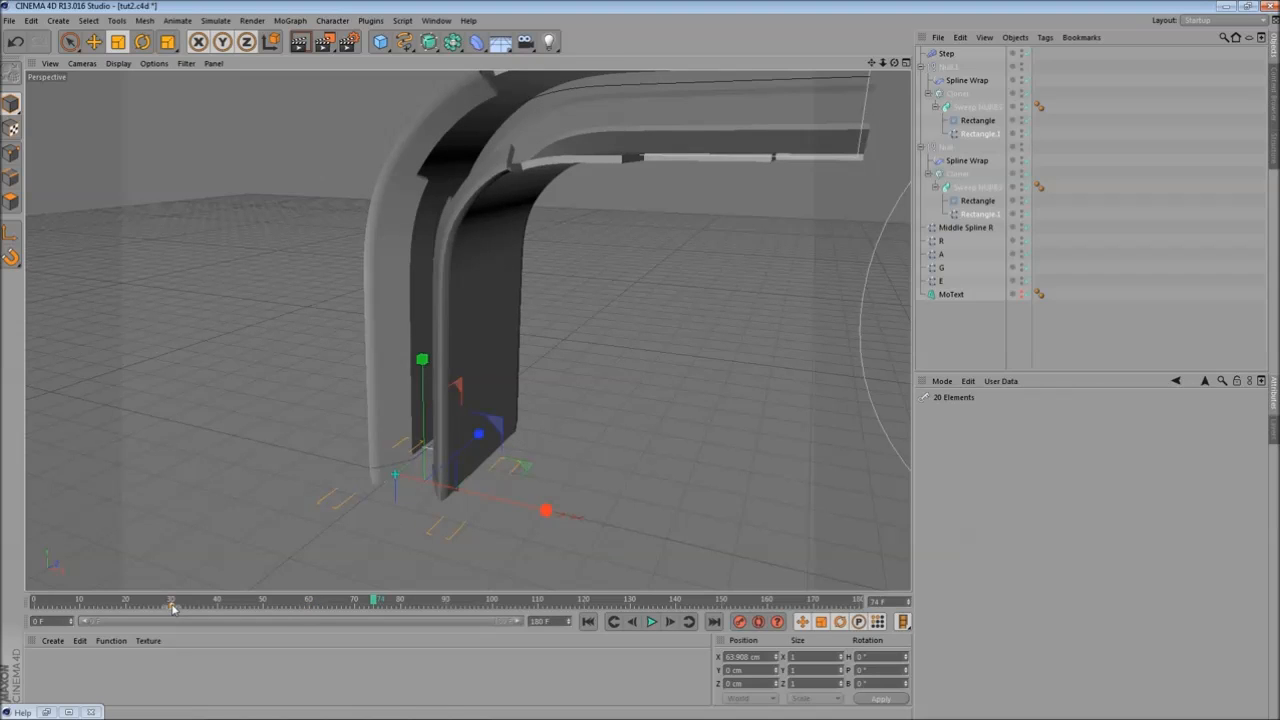
# - Select both Rectangle.1 path splines and scale them in the viewport, scrubbing the timeline to check the sweeps
pyautogui.click(980, 214)
pyautogui.click(979, 134)
pyautogui.click(990, 214)
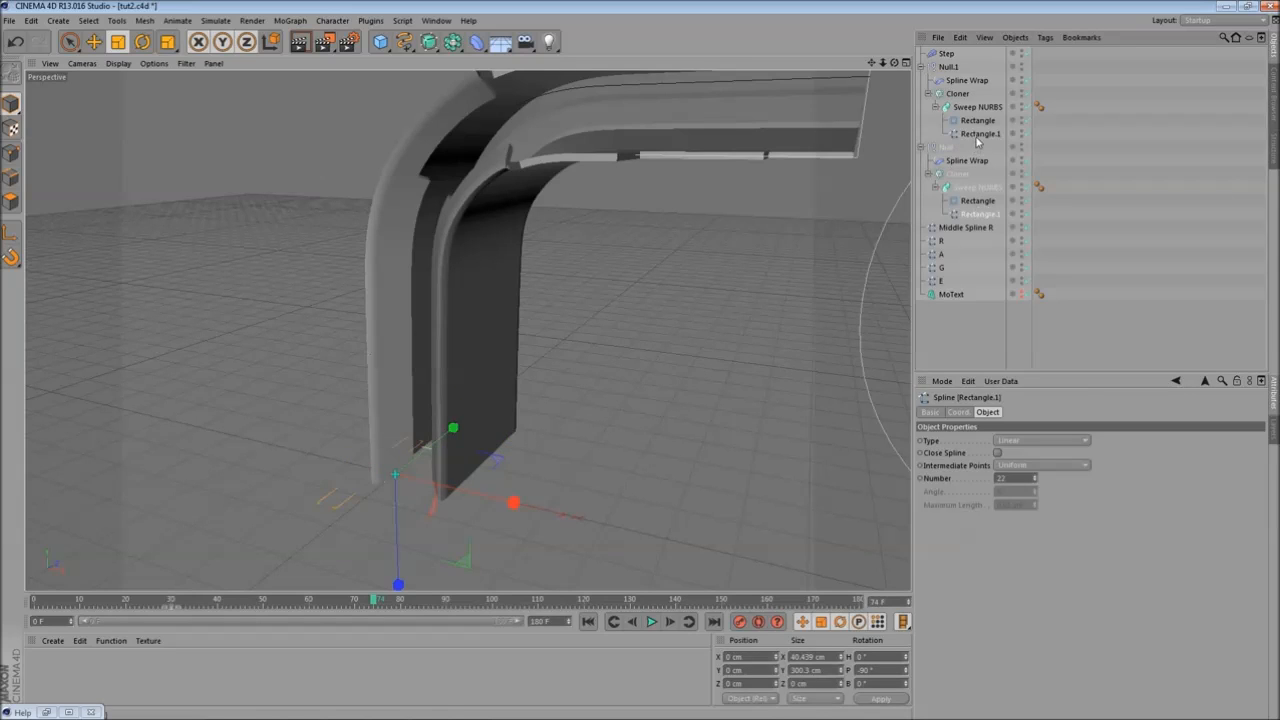
pyautogui.keyDown('ctrl'); pyautogui.click(979, 134); pyautogui.keyUp('ctrl')
pyautogui.keyDown('alt'); pyautogui.moveTo(631, 354); pyautogui.dragTo(516, 440); pyautogui.keyUp('alt')
pyautogui.moveTo(423, 571); pyautogui.dragTo(479, 588)
pyautogui.keyDown('alt'); pyautogui.moveTo(557, 490); pyautogui.dragTo(543, 478); pyautogui.keyUp('alt')
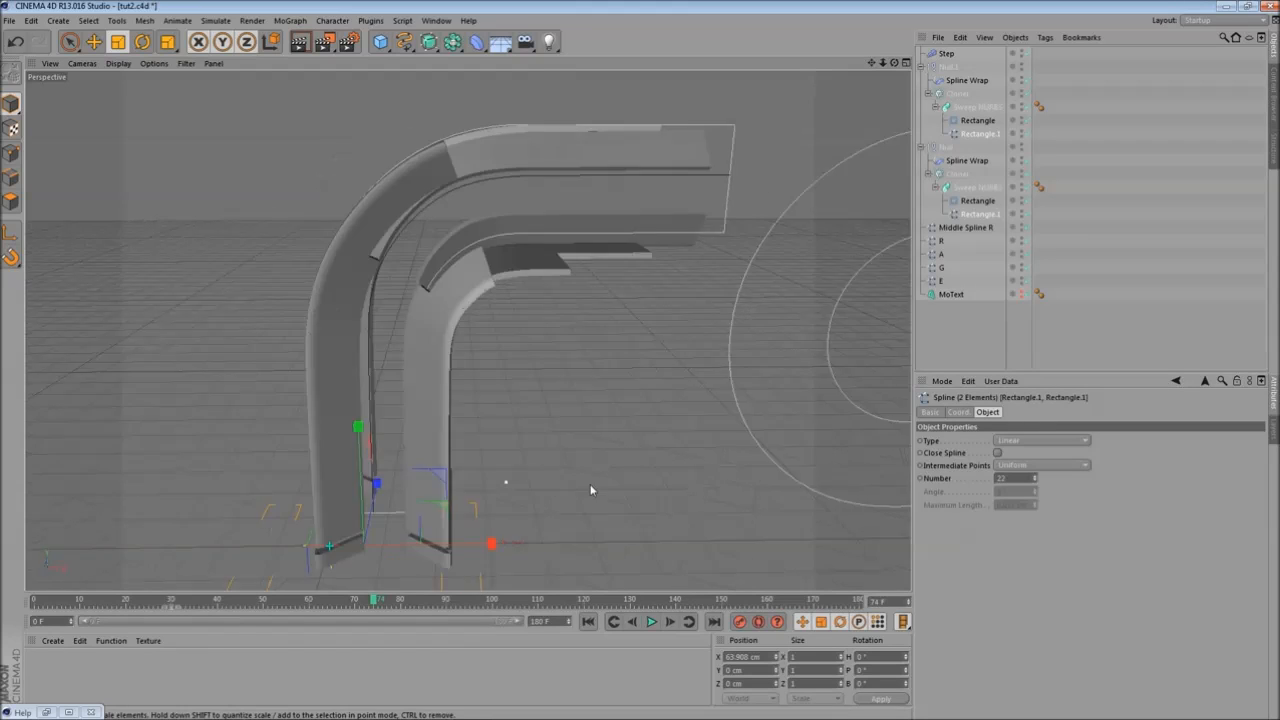
pyautogui.moveTo(48, 608); pyautogui.dragTo(648, 550)
pyautogui.keyDown('alt'); pyautogui.moveTo(534, 495); pyautogui.dragTo(505, 446); pyautogui.keyUp('alt')
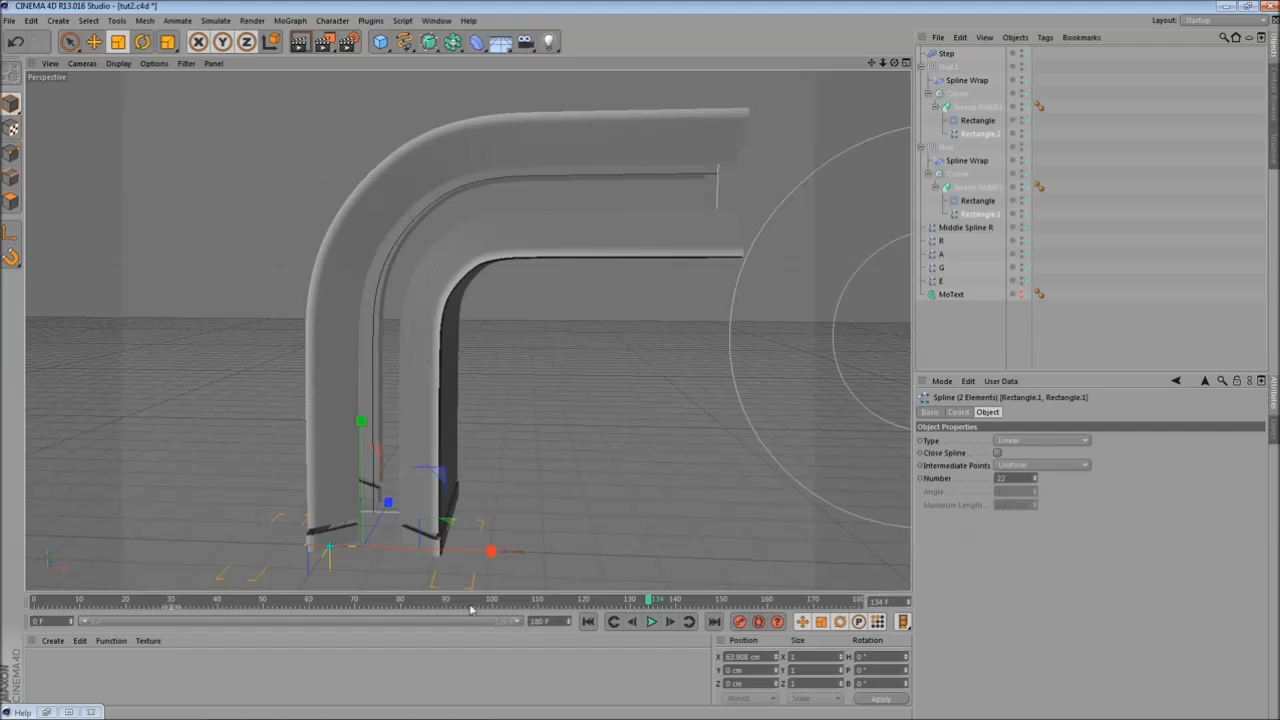
# - Scrub the timeline and try scaling the path splines again, undoing the last two changes
pyautogui.click(547, 600)
pyautogui.moveTo(604, 621); pyautogui.dragTo(388, 602)
pyautogui.keyDown('alt'); pyautogui.moveTo(500, 373); pyautogui.dragTo(480, 346); pyautogui.keyUp('alt')
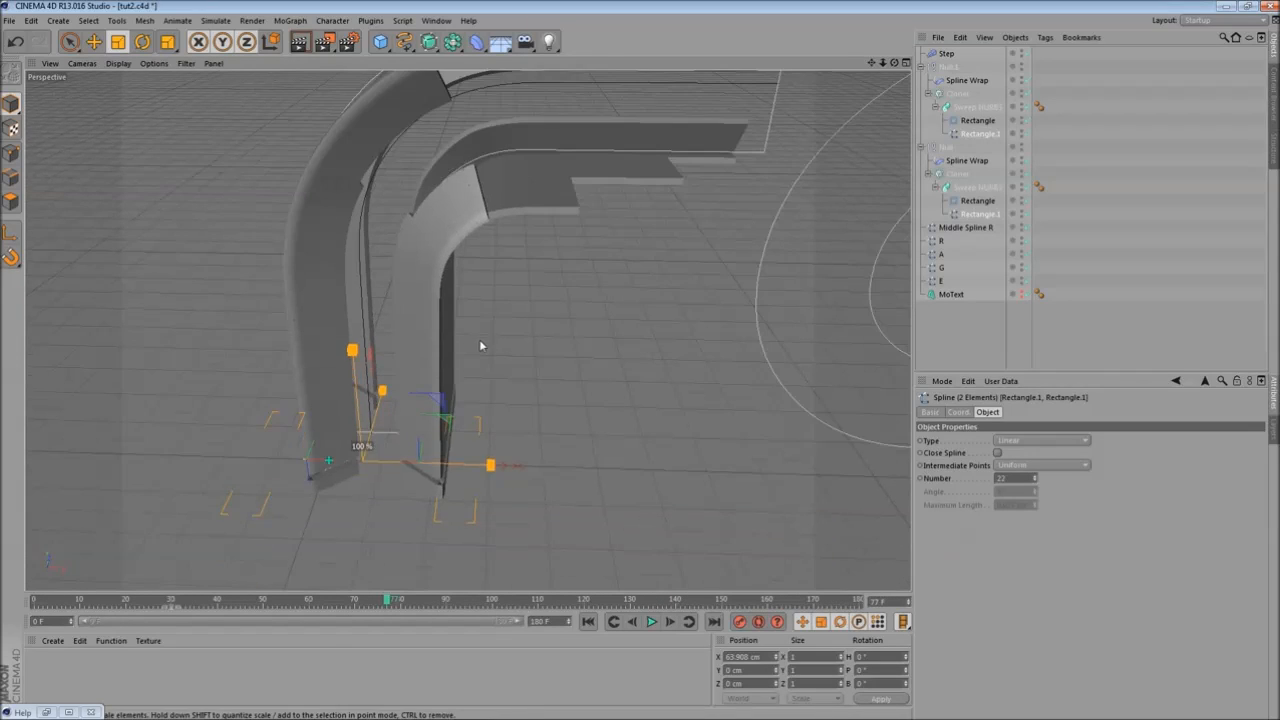
pyautogui.click(14, 43)
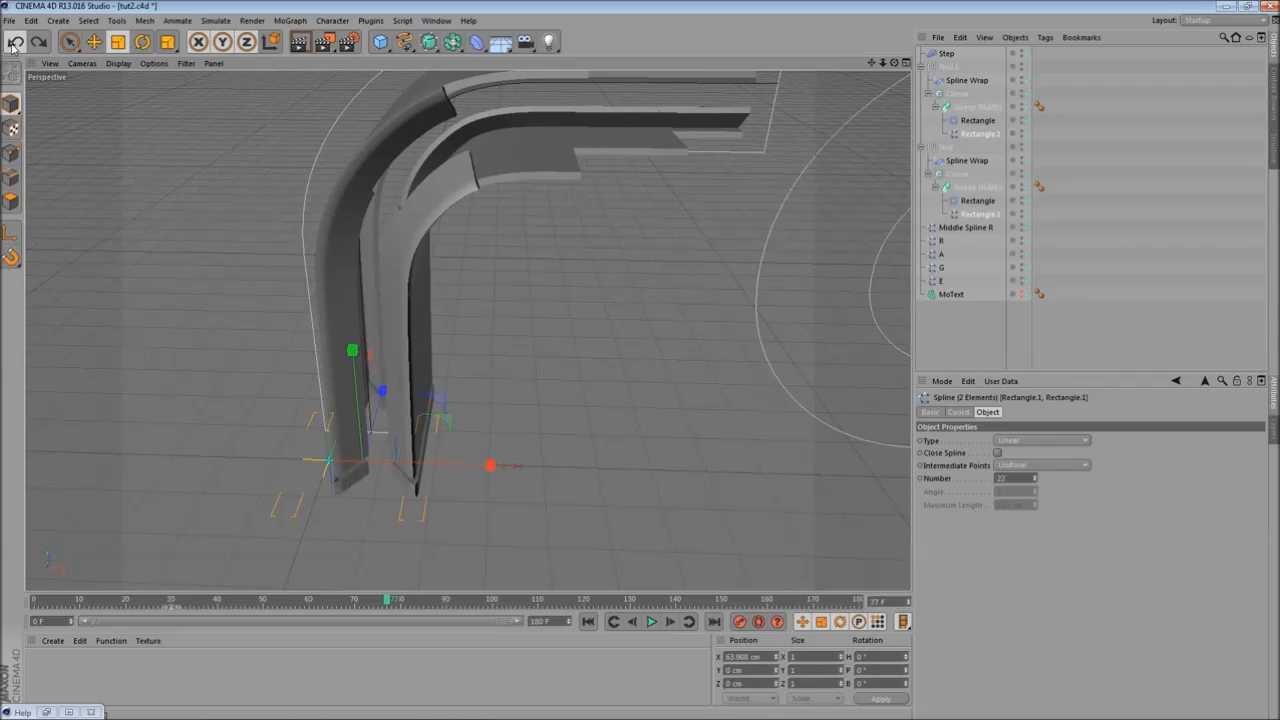
pyautogui.click(14, 43)
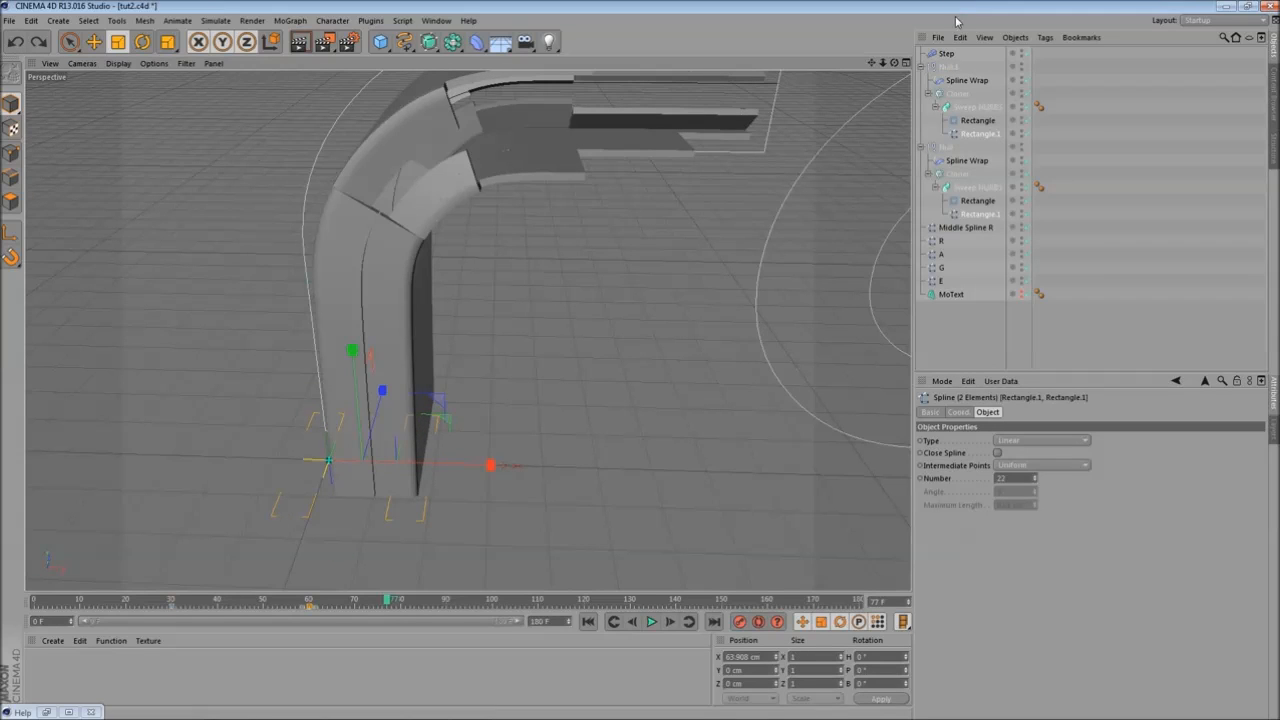
# - Switch to point editing, select all elements of the path splines and delete the selection
pyautogui.click(10, 154)
pyautogui.keyDown('alt'); pyautogui.moveTo(178, 304); pyautogui.dragTo(272, 268); pyautogui.keyUp('alt')
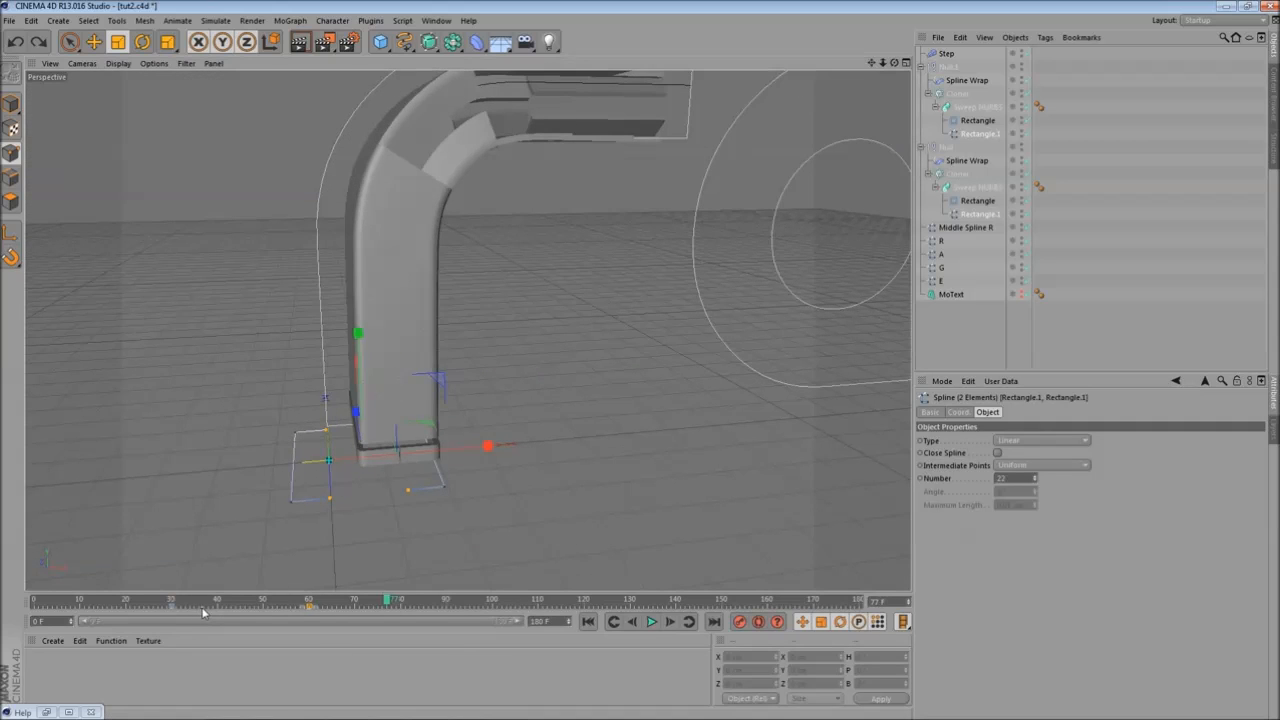
pyautogui.hotkey('ctrl', 'a')
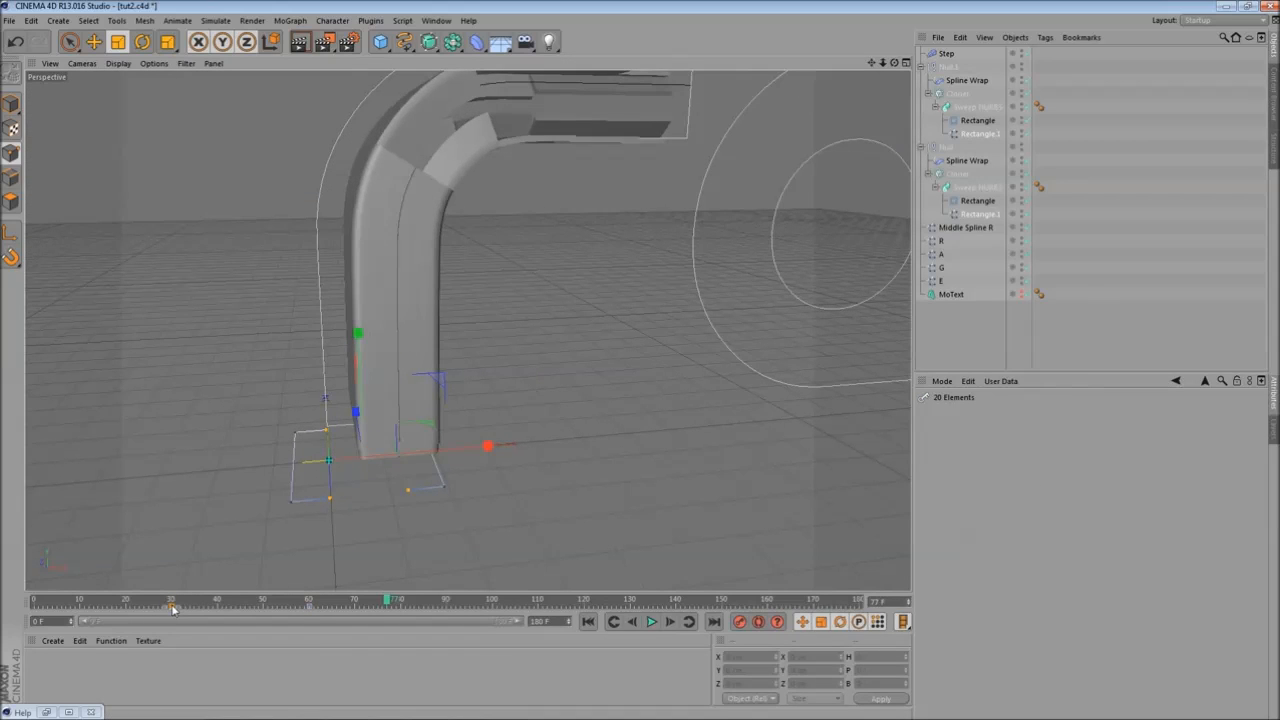
pyautogui.press('Delete')
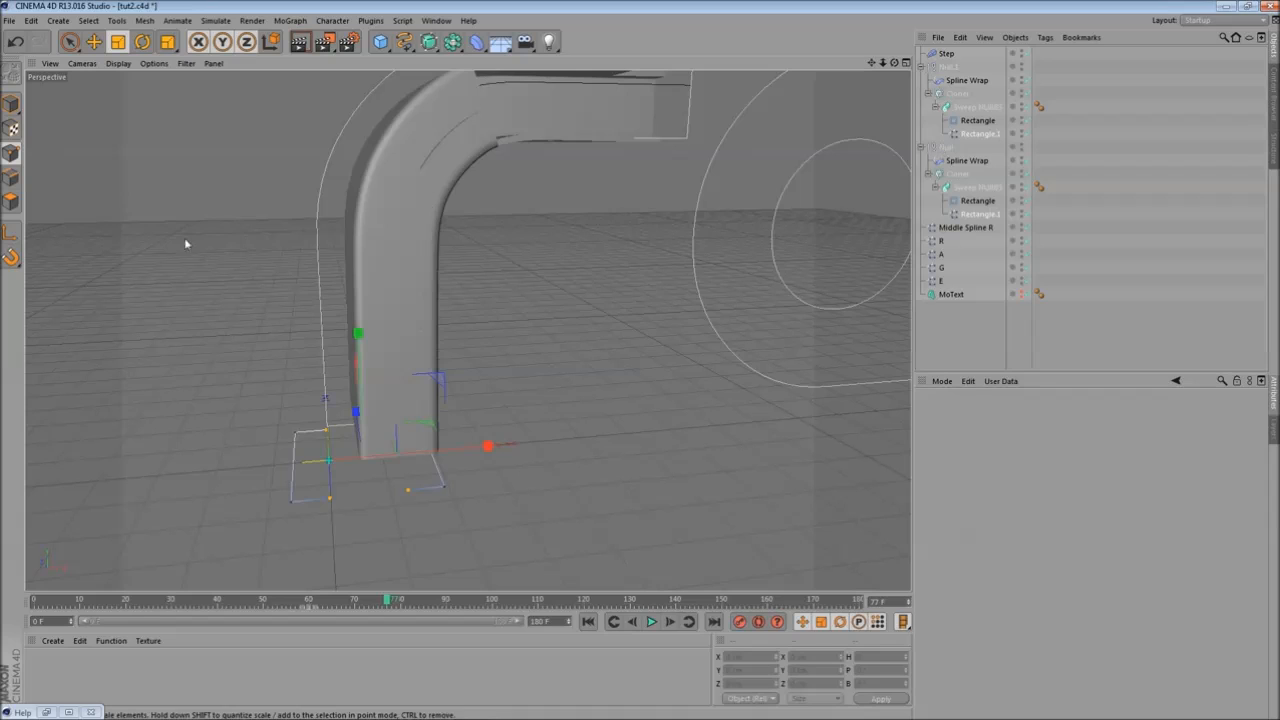
# - Scale the path splines in the viewport and scrub the timeline to review the sweeps
pyautogui.moveTo(185, 268); pyautogui.dragTo(362, 321)
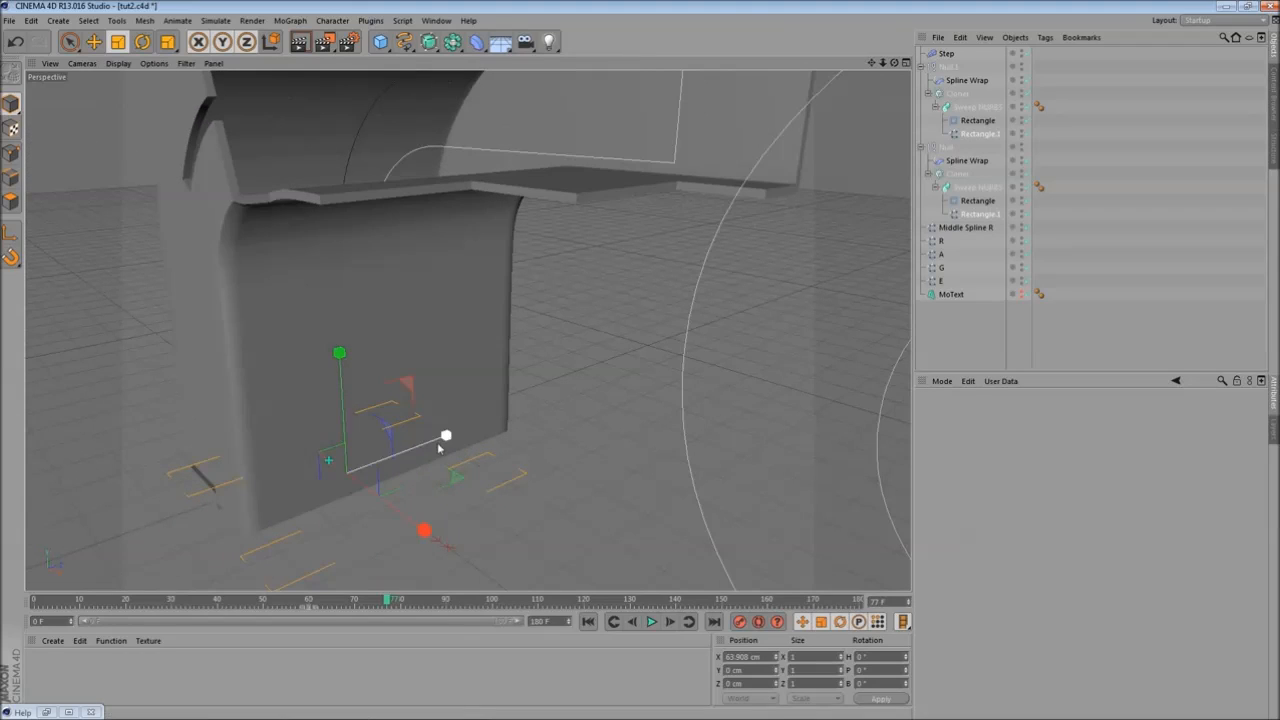
pyautogui.moveTo(443, 437); pyautogui.dragTo(535, 430)
pyautogui.moveTo(71, 600); pyautogui.dragTo(608, 564)
pyautogui.keyDown('alt'); pyautogui.moveTo(557, 426); pyautogui.dragTo(743, 172); pyautogui.keyUp('alt')
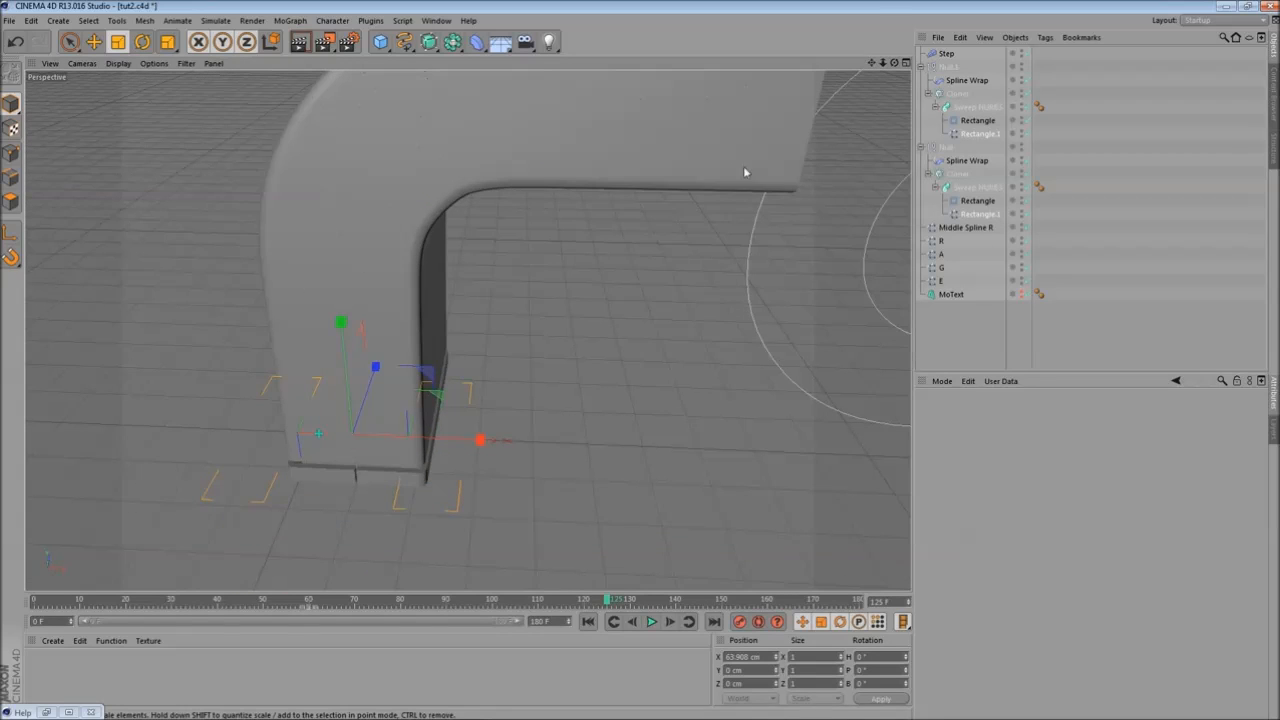
# - In point mode, scale and move points of the Rectangle.1 path splines to reshape the sweep profiles
pyautogui.click(11, 154)
pyautogui.keyDown('alt'); pyautogui.moveTo(250, 424); pyautogui.dragTo(325, 384); pyautogui.keyUp('alt')
pyautogui.moveTo(330, 600); pyautogui.dragTo(310, 603)
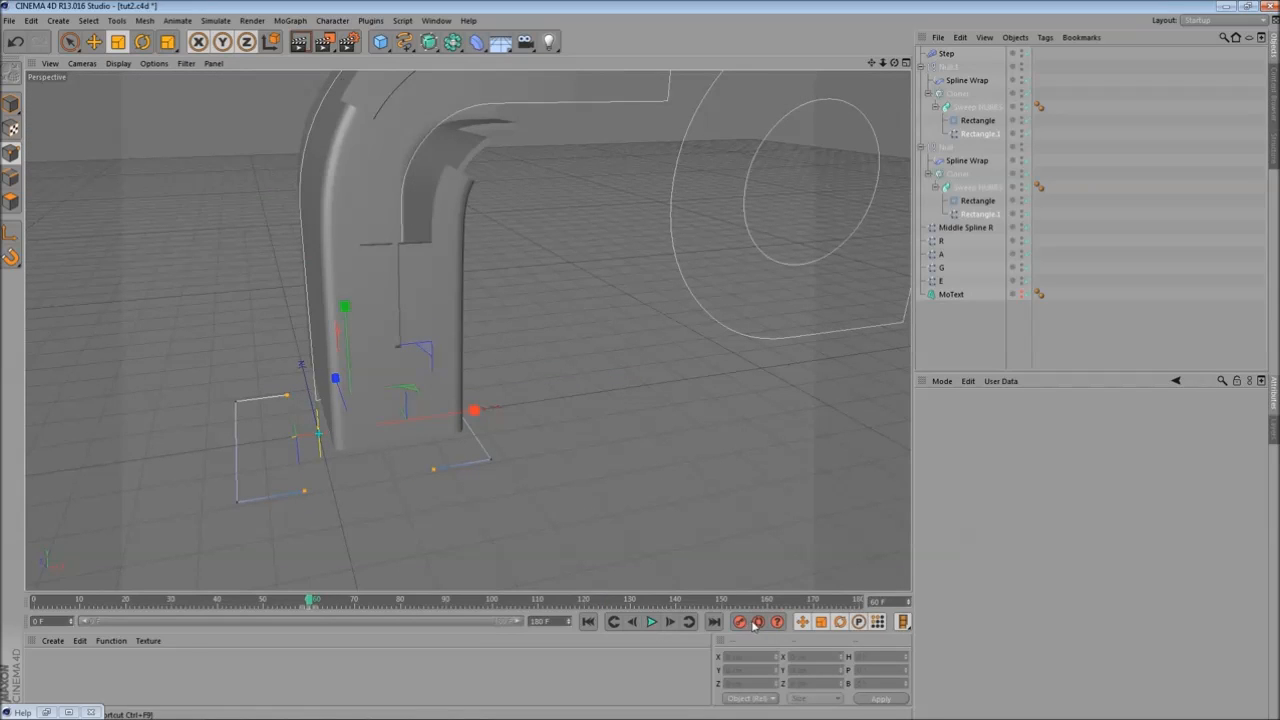
pyautogui.moveTo(310, 601); pyautogui.dragTo(168, 614)
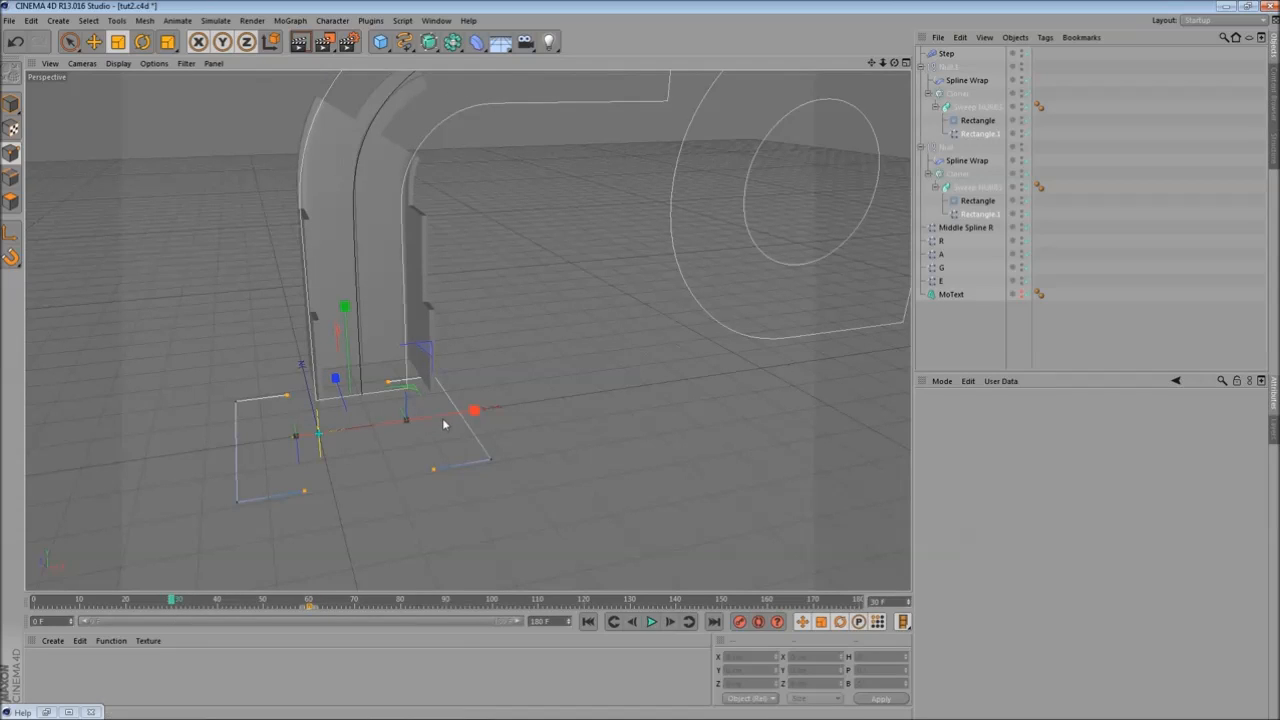
pyautogui.moveTo(445, 425); pyautogui.dragTo(447, 420)
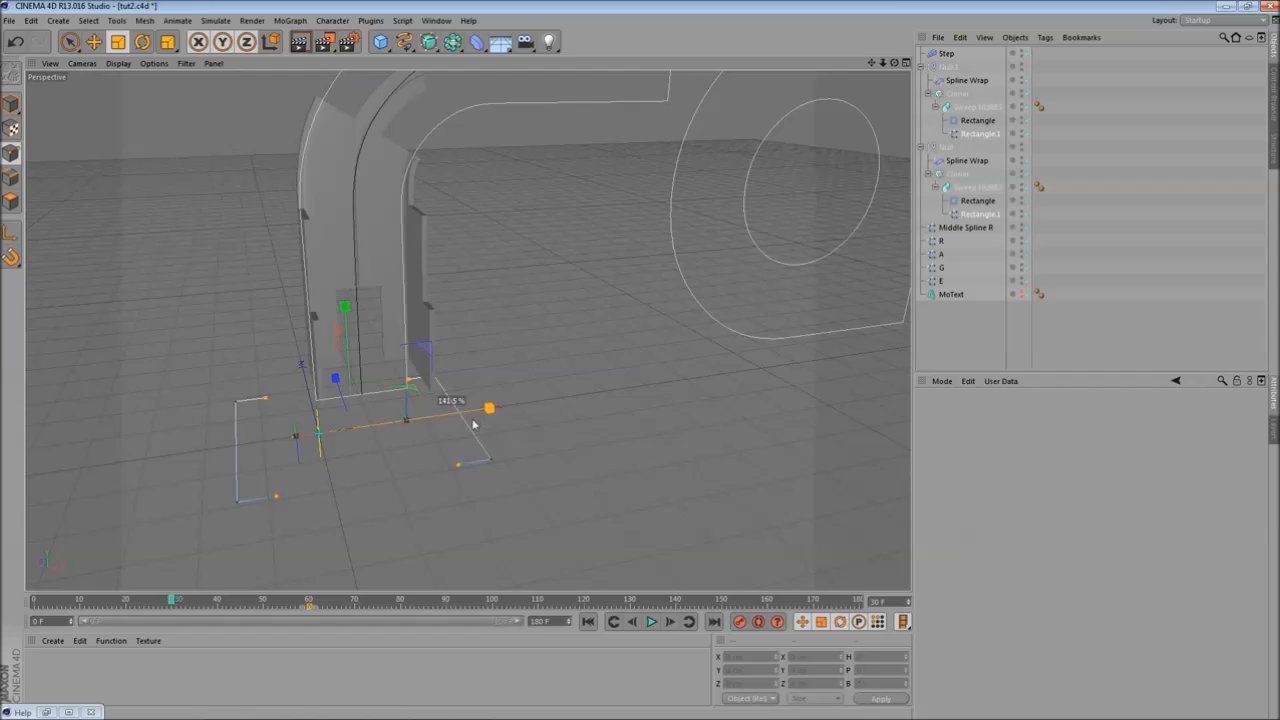
pyautogui.moveTo(339, 388); pyautogui.dragTo(349, 408)
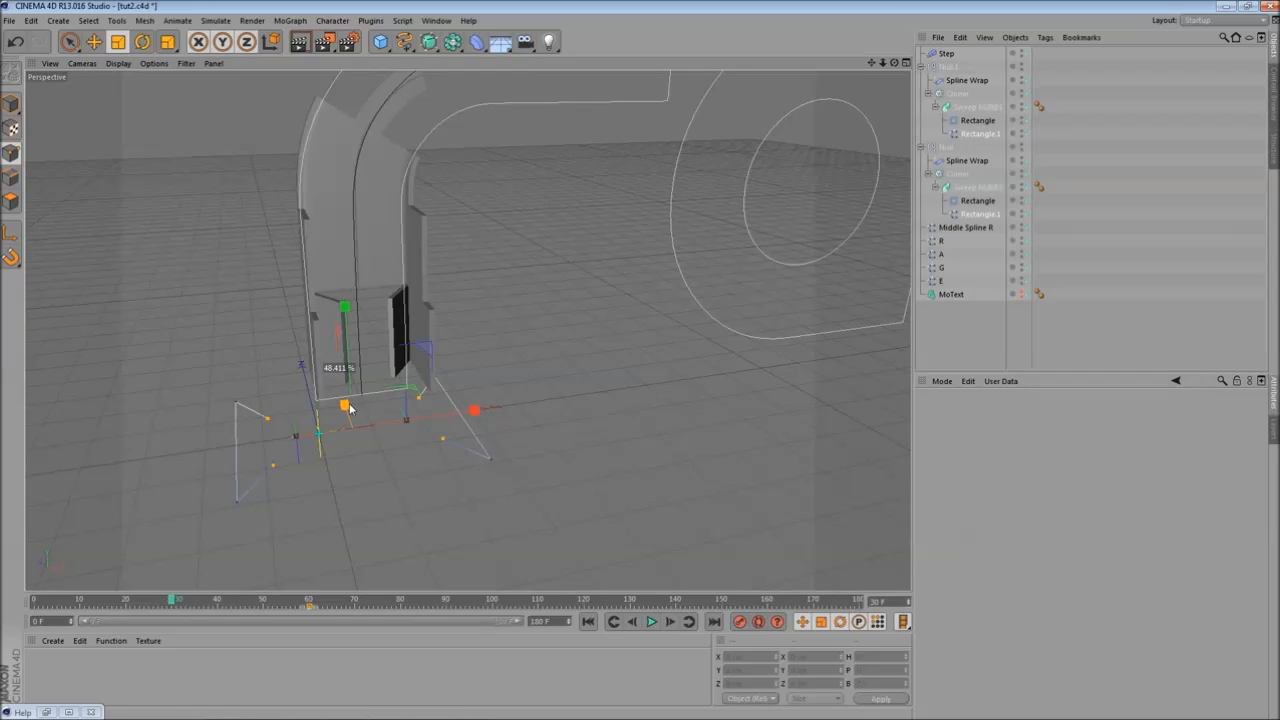
pyautogui.moveTo(482, 407)
pyautogui.mouseDown()
pyautogui.moveTo(480, 430)
pyautogui.moveTo(491, 420)
pyautogui.mouseUp()
pyautogui.keyDown('alt'); pyautogui.moveTo(491, 420); pyautogui.dragTo(508, 459, button='middle'); pyautogui.keyUp('alt')
pyautogui.moveTo(508, 459); pyautogui.dragTo(517, 346)
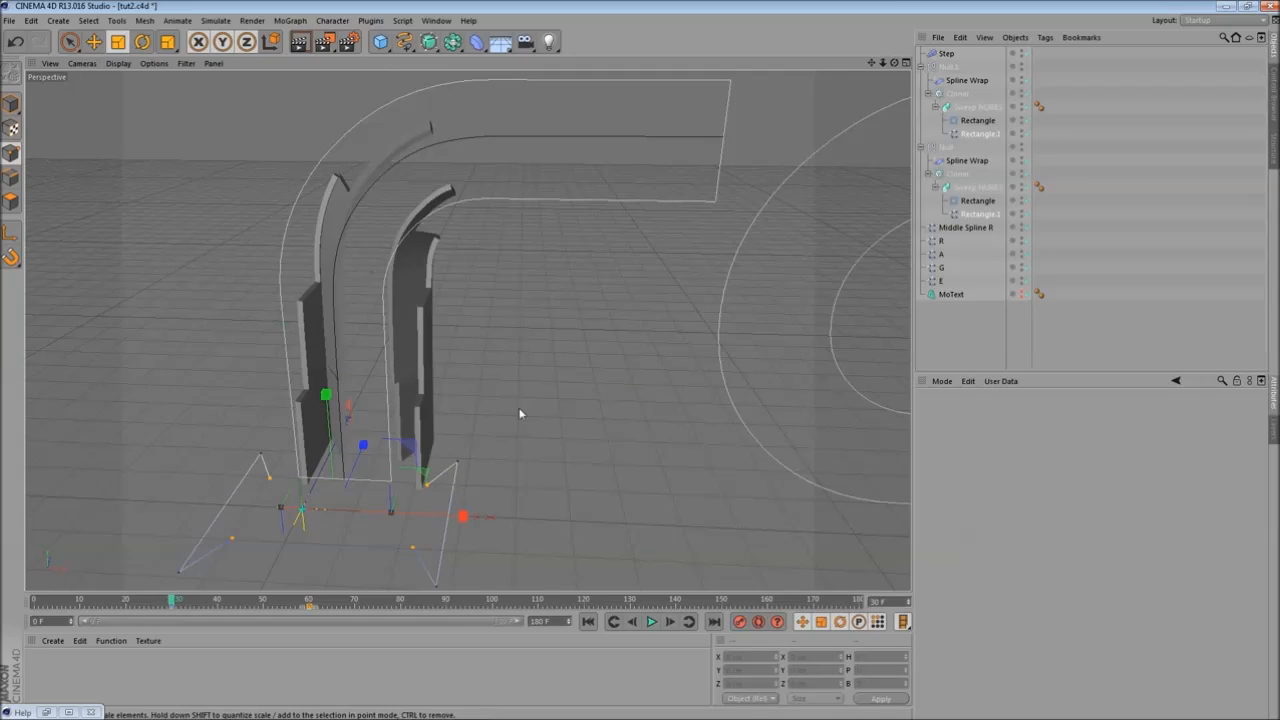
# - Scrub the timeline and adjust the path spline points further to refine the sweeps
pyautogui.moveTo(231, 599); pyautogui.dragTo(616, 520)
pyautogui.keyDown('alt'); pyautogui.moveTo(562, 481); pyautogui.dragTo(552, 422); pyautogui.keyUp('alt')
pyautogui.keyDown('alt'); pyautogui.moveTo(552, 422); pyautogui.dragTo(464, 471, button='middle'); pyautogui.keyUp('alt')
pyautogui.keyDown('alt'); pyautogui.moveTo(463, 476); pyautogui.dragTo(334, 136, button='right'); pyautogui.keyUp('alt')
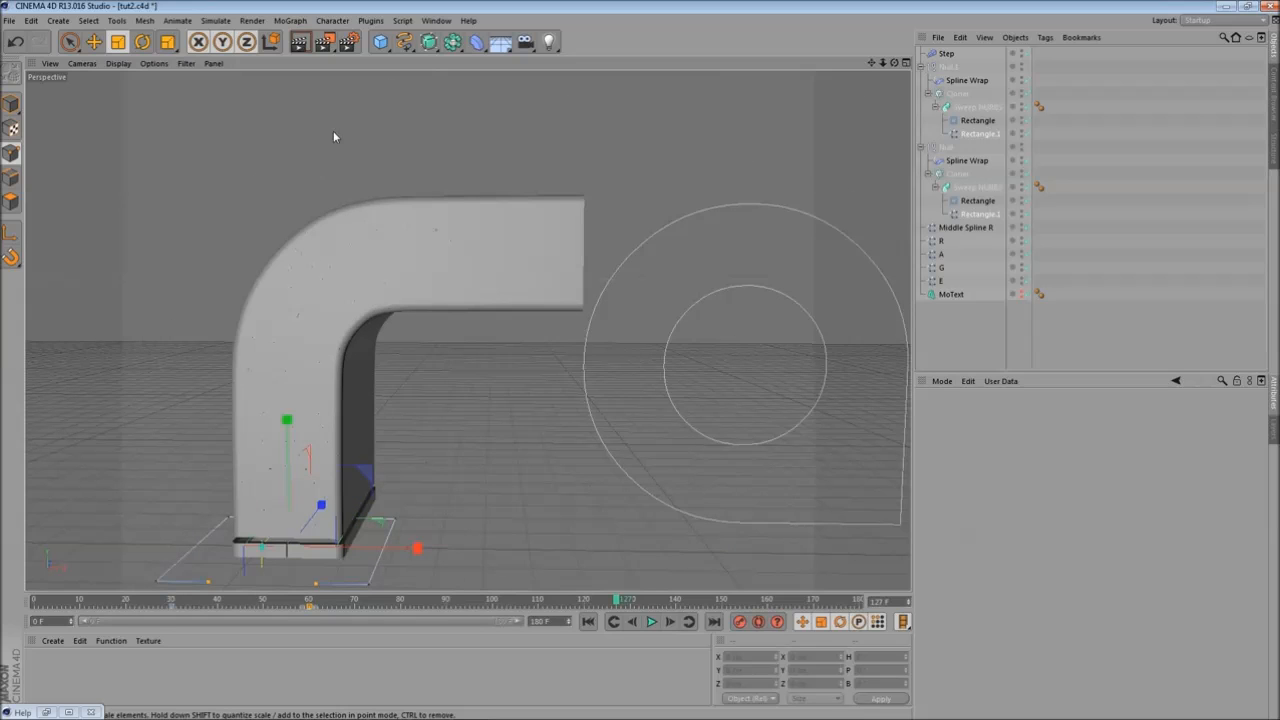
# - Render the viewport and zoom in to inspect the letter's sweep surfaces
pyautogui.click(308, 48)
pyautogui.scroll(2, 368, 441)
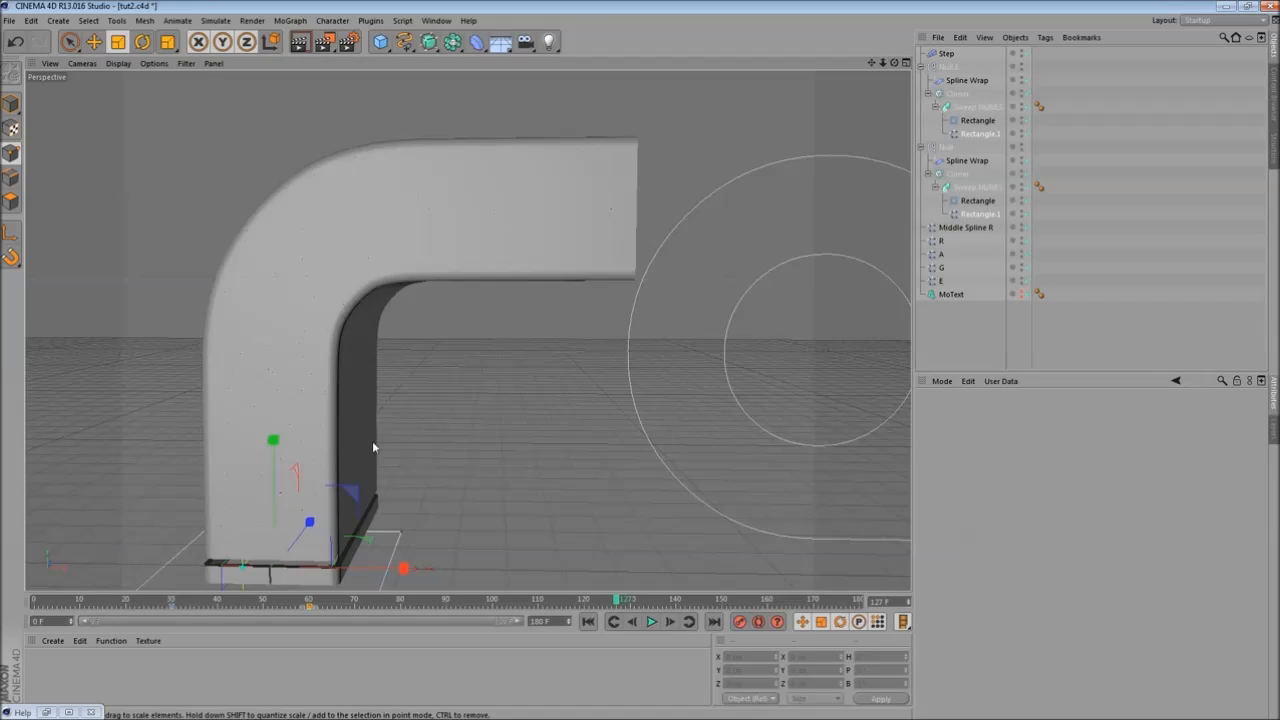
pyautogui.keyDown('alt'); pyautogui.moveTo(372, 441); pyautogui.dragTo(367, 302, button='middle'); pyautogui.keyUp('alt')
pyautogui.keyDown('alt'); pyautogui.moveTo(413, 368); pyautogui.dragTo(421, 389); pyautogui.keyUp('alt')
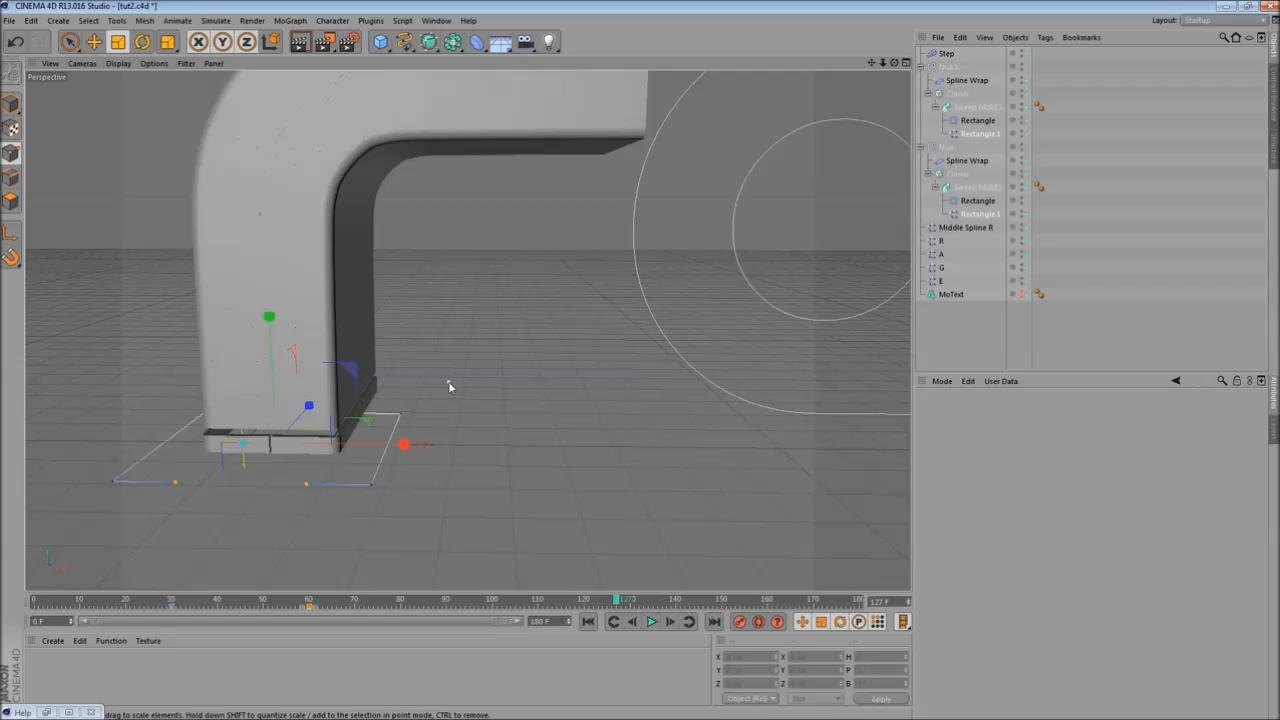
pyautogui.keyDown('alt'); pyautogui.moveTo(411, 339); pyautogui.dragTo(420, 374, button='middle'); pyautogui.keyUp('alt')
# - Select both Cloner objects and set their Transform Time to 1 F
pyautogui.click(959, 174)
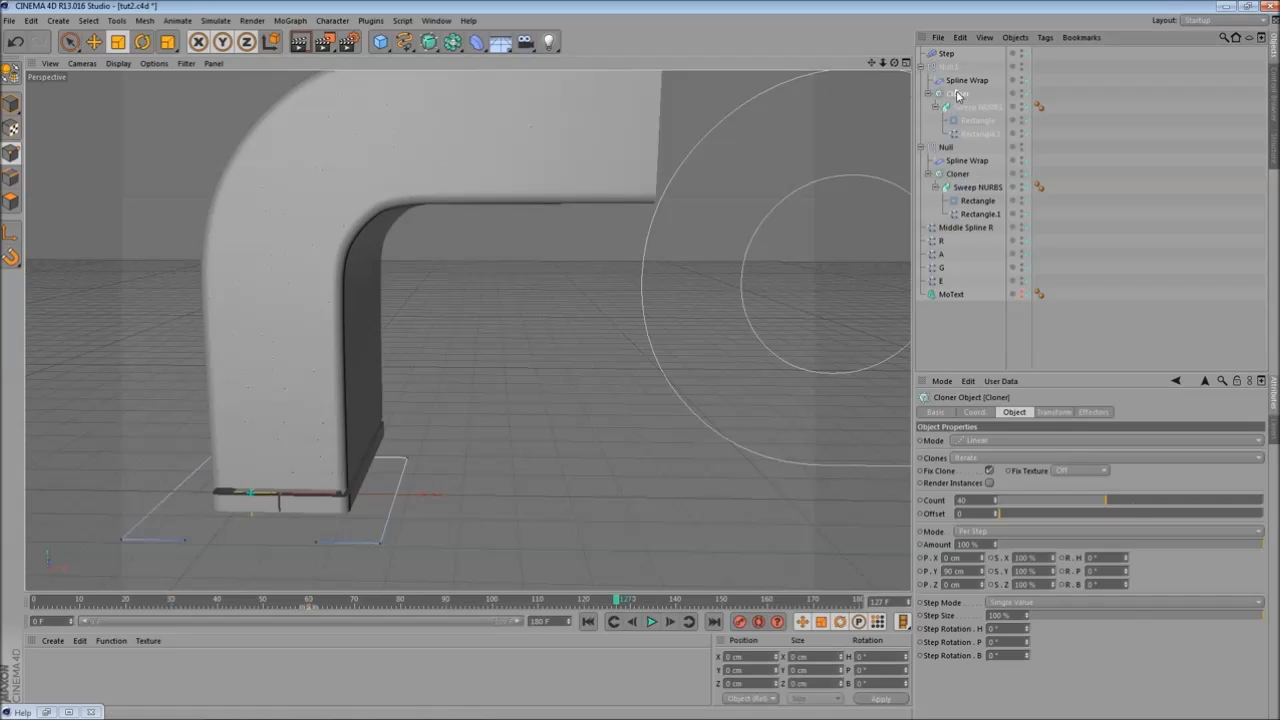
pyautogui.keyDown('ctrl'); pyautogui.click(963, 177); pyautogui.keyUp('ctrl')
pyautogui.keyDown('alt'); pyautogui.moveTo(637, 325); pyautogui.dragTo(690, 311, button='middle'); pyautogui.keyUp('alt')
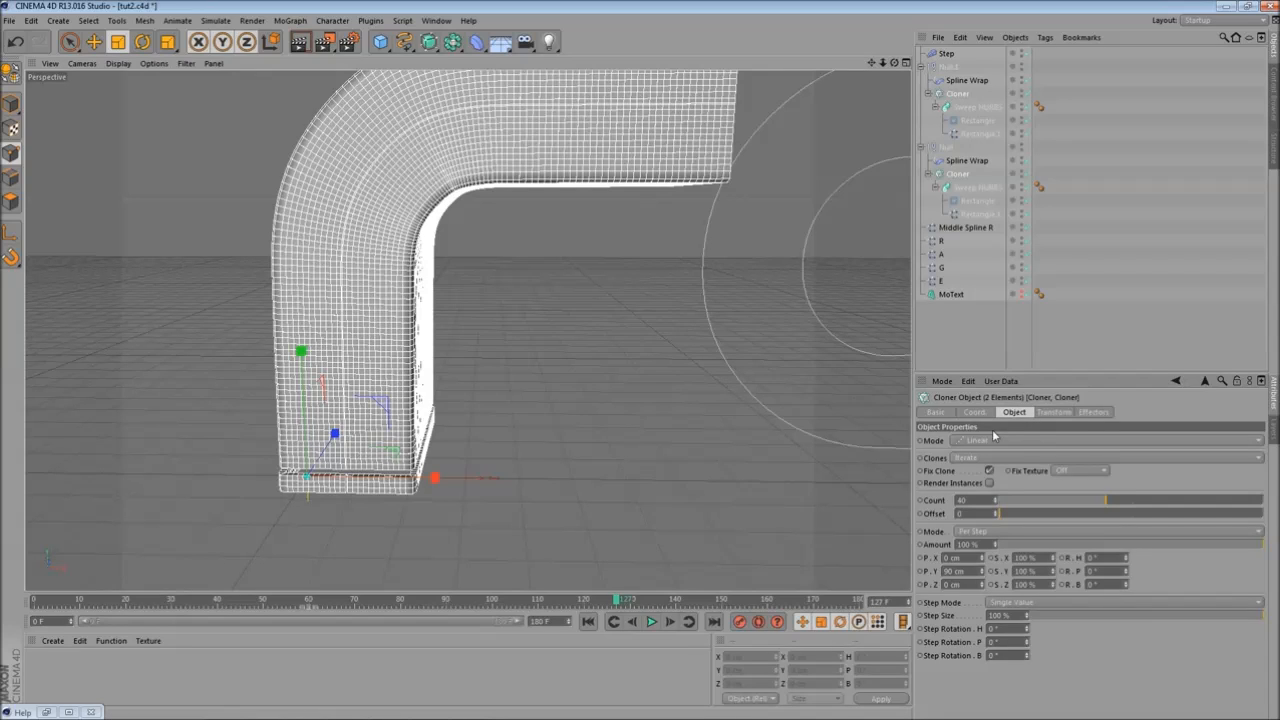
pyautogui.click(1053, 413)
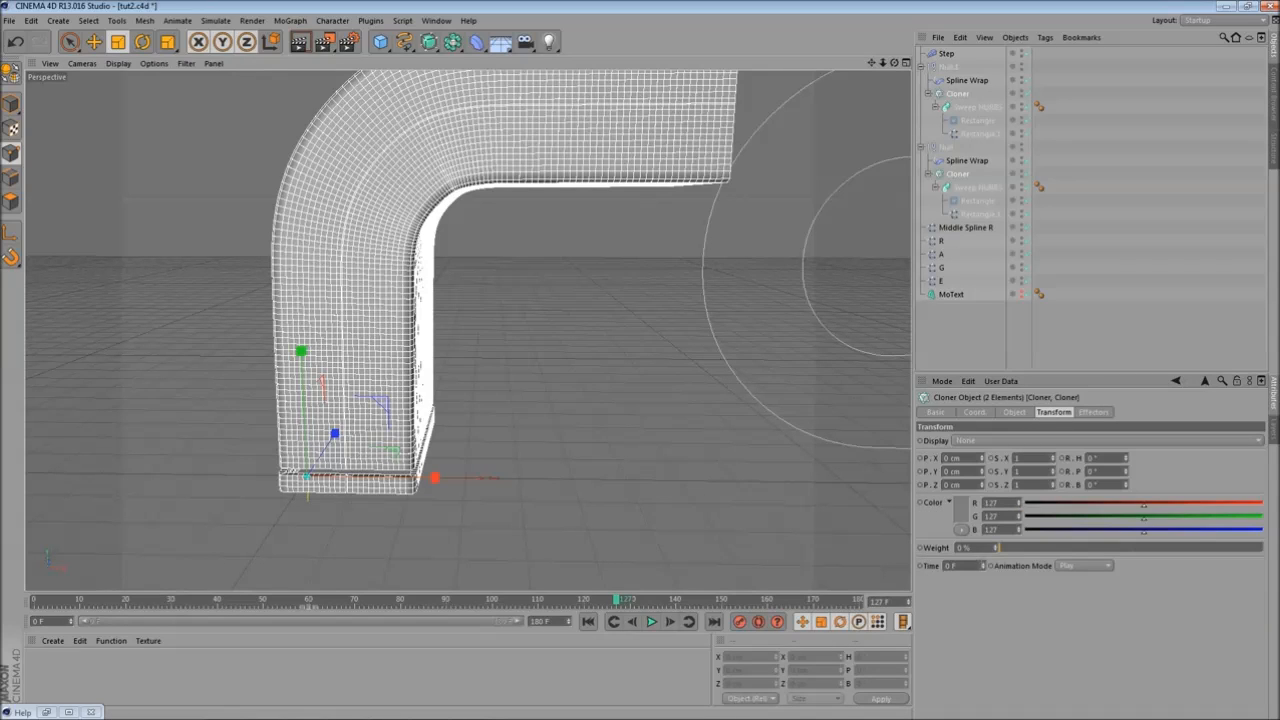
pyautogui.moveTo(985, 568); pyautogui.dragTo(985, 562)
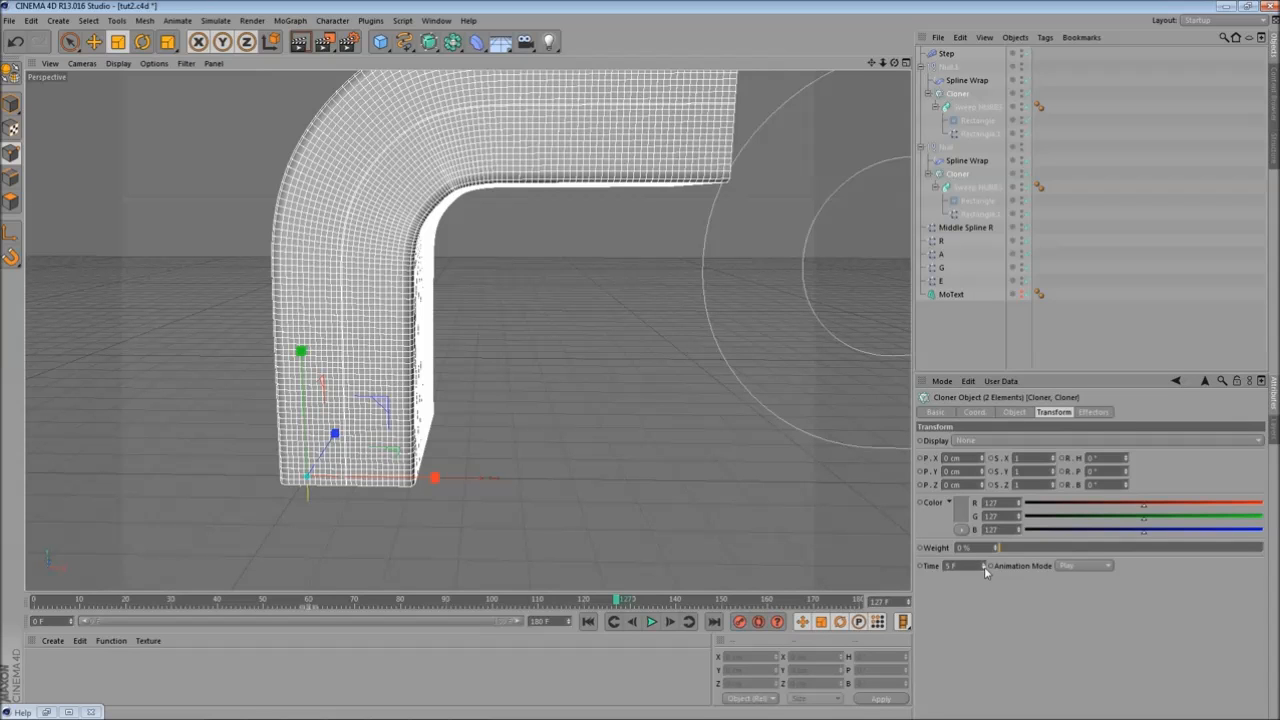
pyautogui.scroll(-2, 580, 477)
pyautogui.scroll(2, 607, 484)
pyautogui.click(985, 564)
pyautogui.click(985, 564)
# - Orbit, zoom and scrub the timeline to review the cloner animation on the letter
pyautogui.keyDown('alt'); pyautogui.moveTo(660, 506); pyautogui.dragTo(425, 358); pyautogui.keyUp('alt')
pyautogui.moveTo(46, 604); pyautogui.dragTo(420, 600)
pyautogui.scroll(-3, 533, 470)
pyautogui.scroll(5, 531, 463)
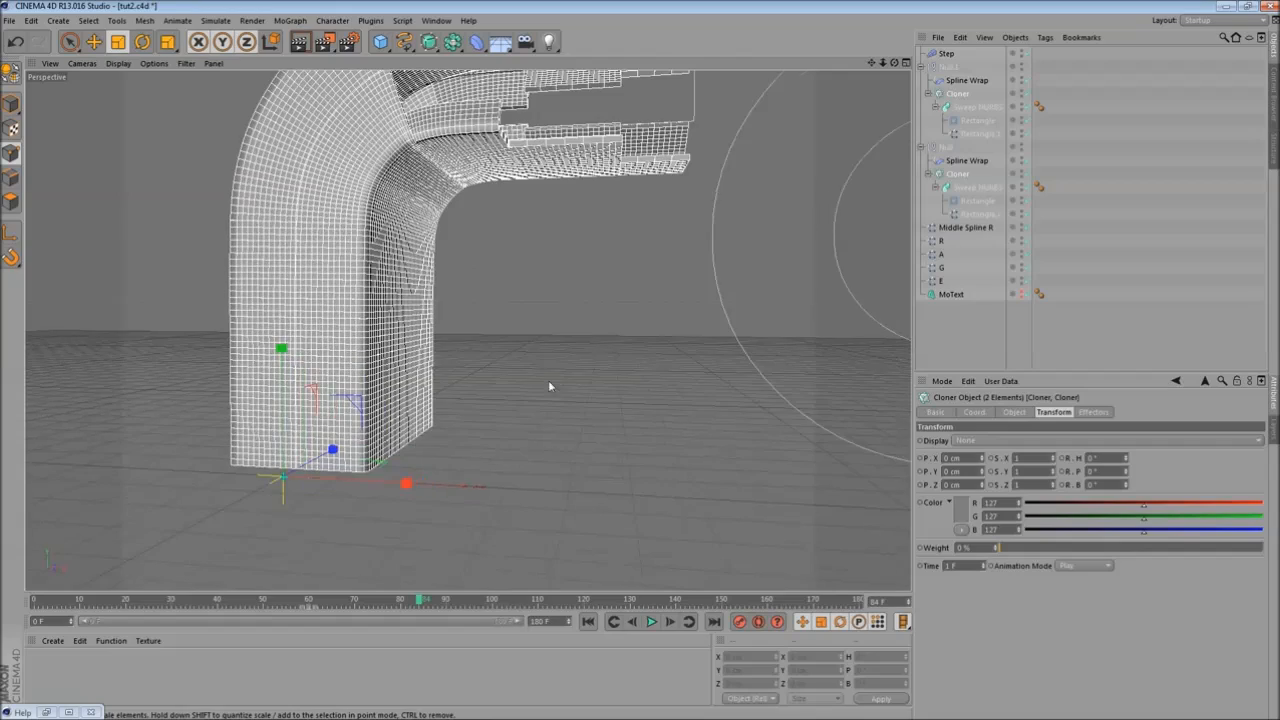
pyautogui.keyDown('alt'); pyautogui.moveTo(530, 386); pyautogui.dragTo(563, 443, button='middle'); pyautogui.keyUp('alt')
pyautogui.scroll(-2, 534, 414)
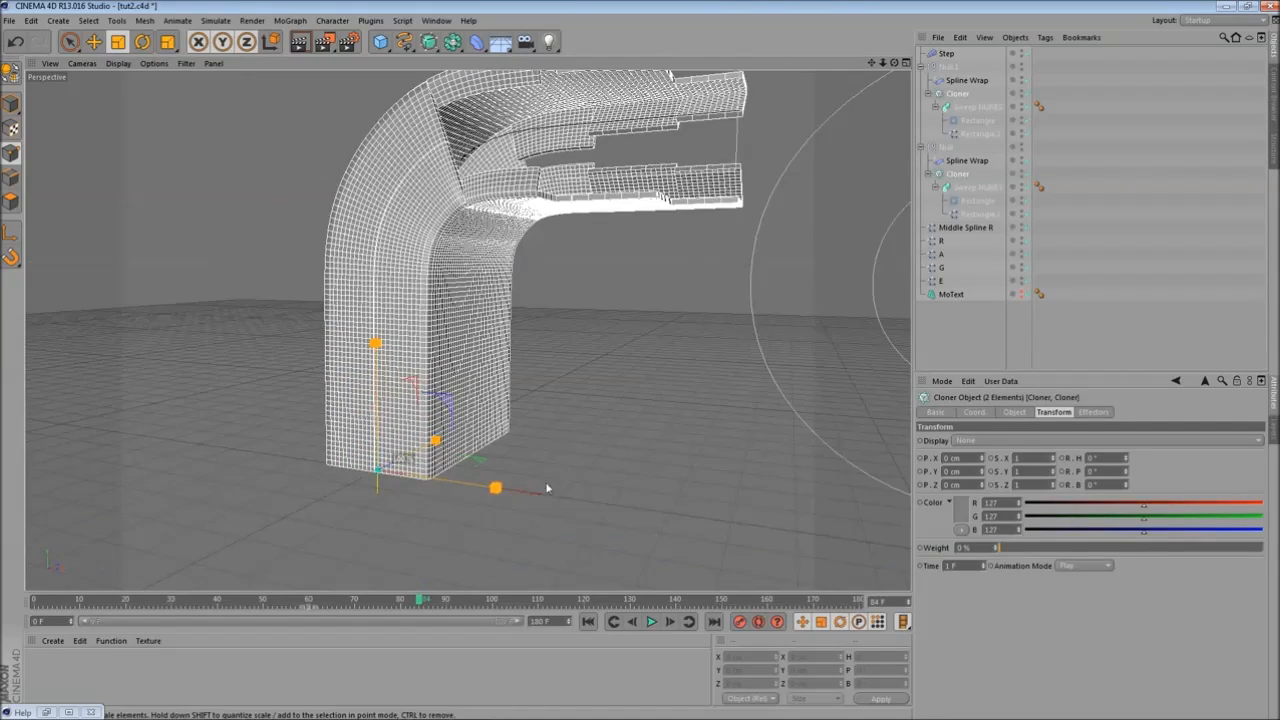
pyautogui.moveTo(52, 600); pyautogui.dragTo(560, 600)
pyautogui.keyDown('alt'); pyautogui.moveTo(583, 466); pyautogui.dragTo(491, 488); pyautogui.keyUp('alt')
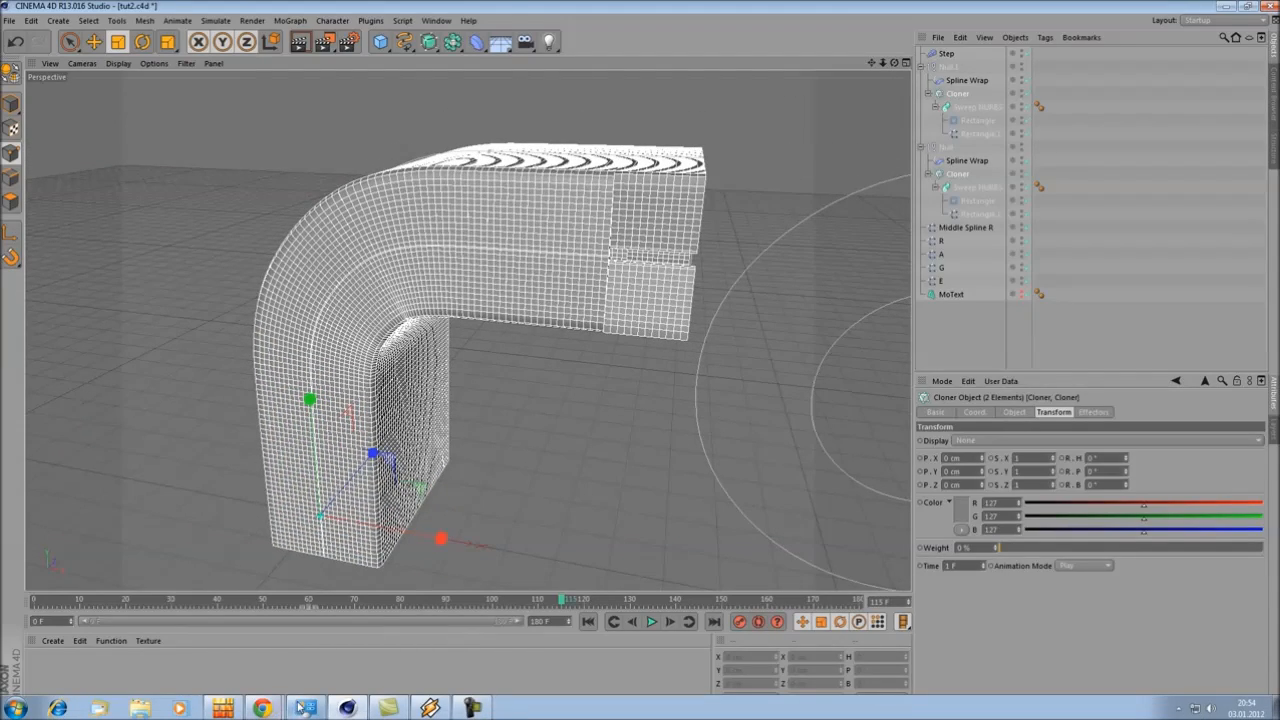
# - Switch to the browser, watch the DIVA LOGO STING_002 reference video on Vimeo fullscreen, then minimize it
pyautogui.moveTo(262, 708)
pyautogui.click(205, 656)
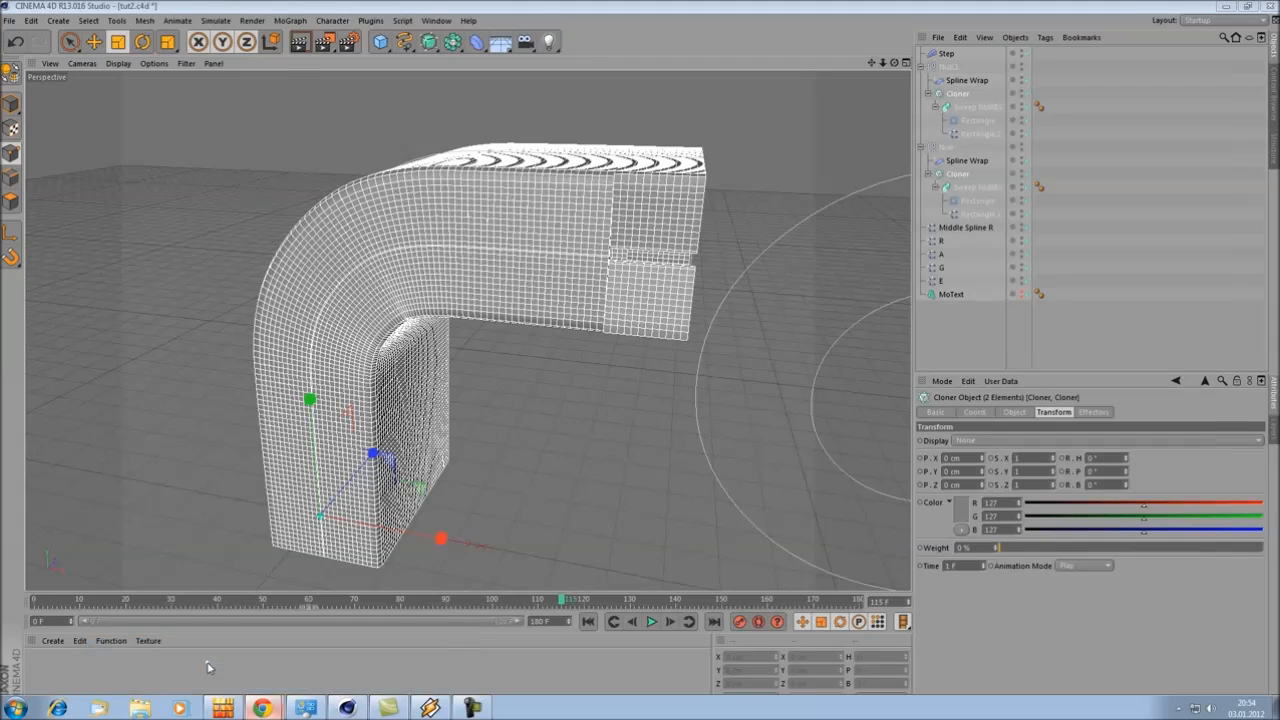
pyautogui.click(401, 454)
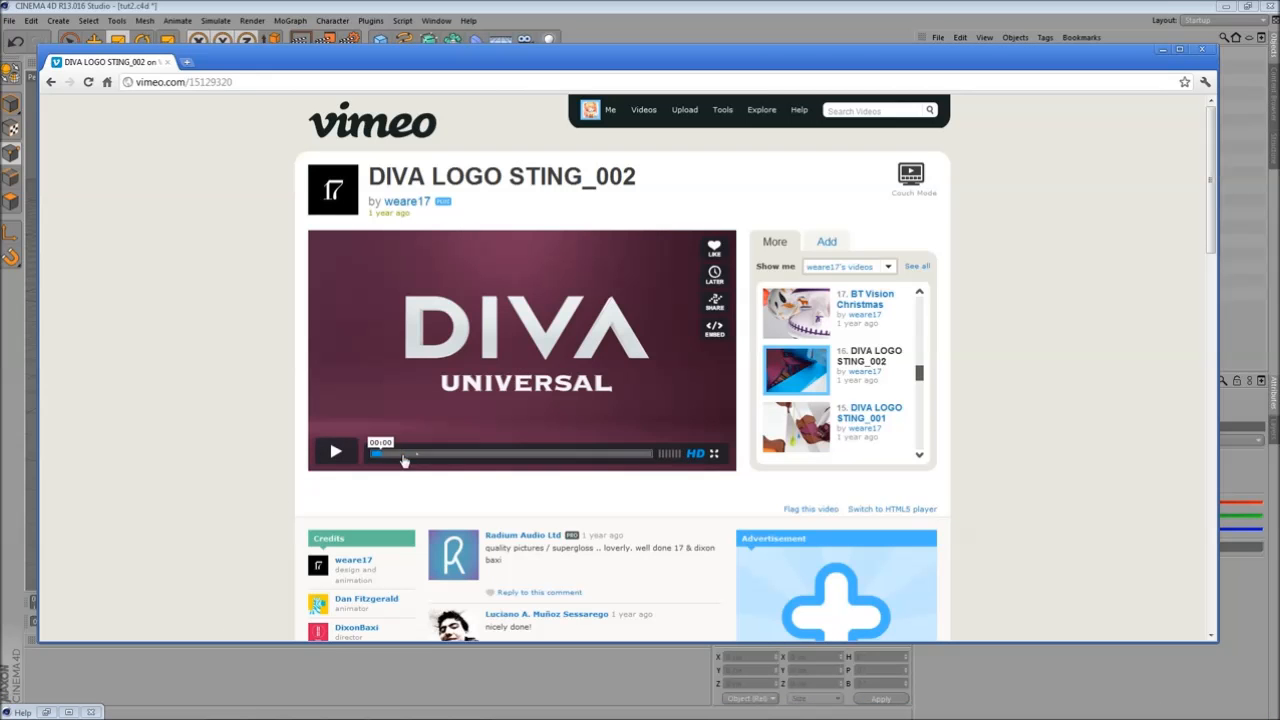
pyautogui.click(716, 454)
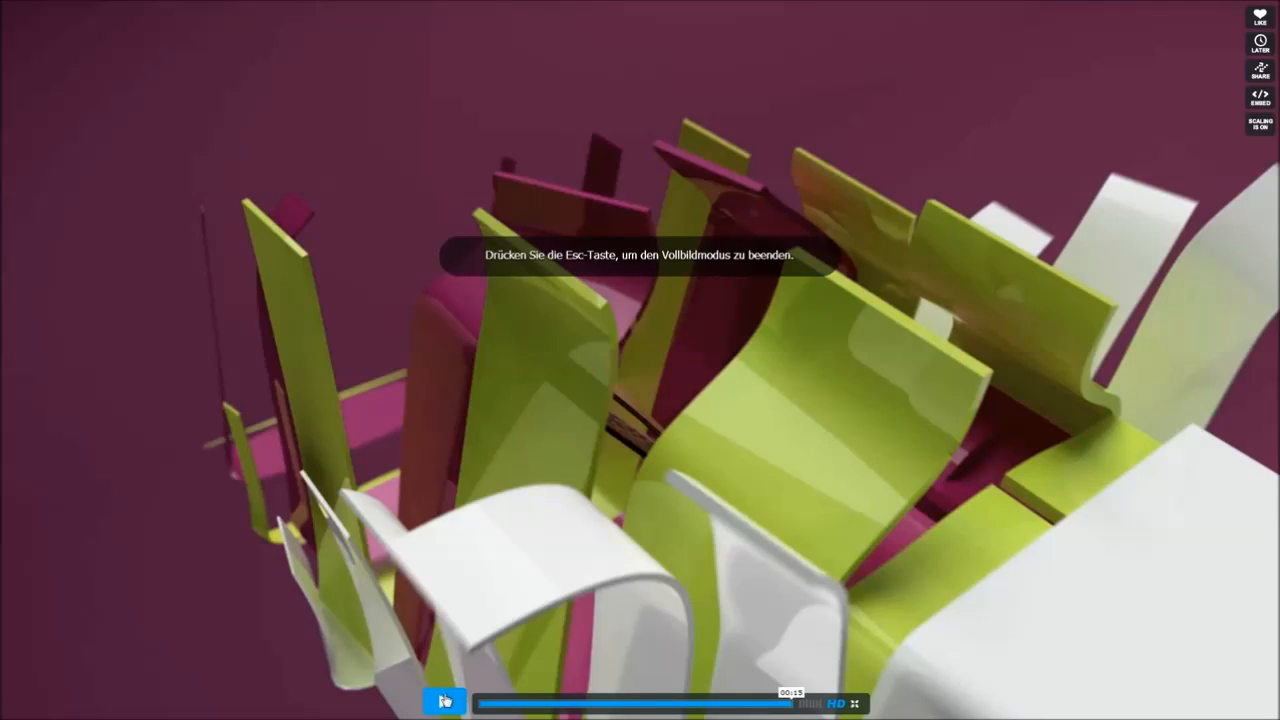
pyautogui.click(446, 700)
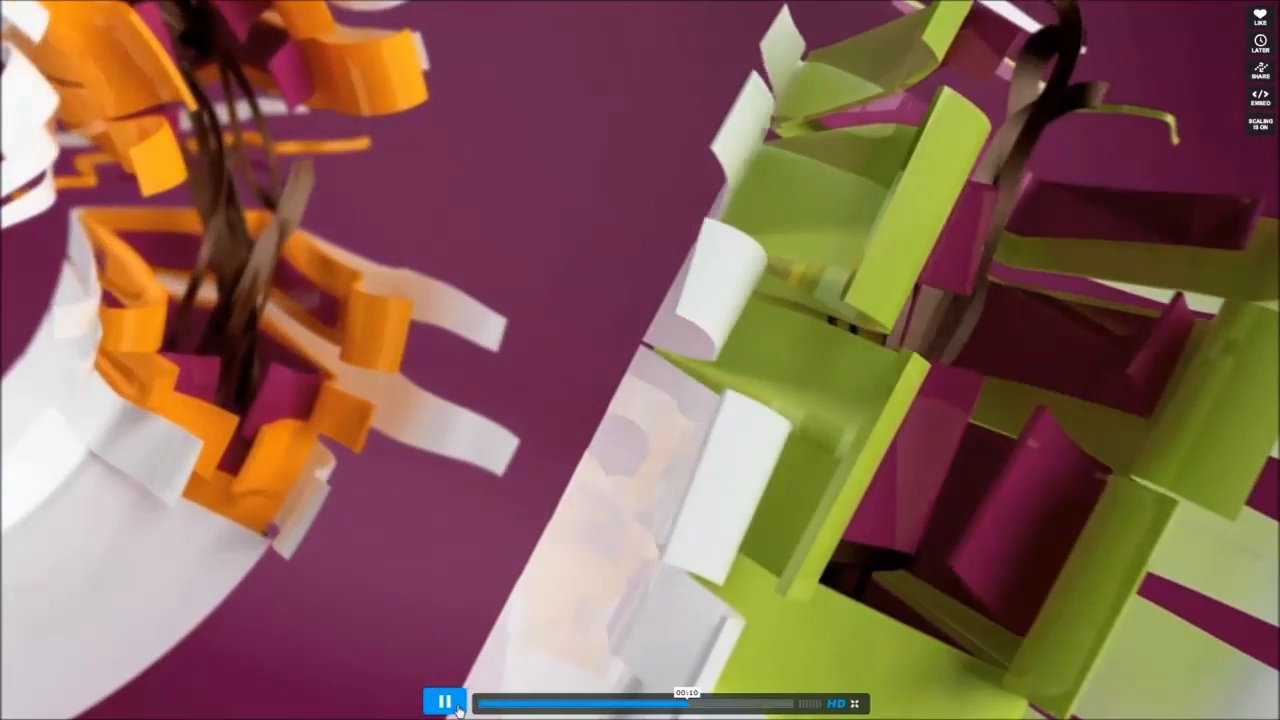
pyautogui.click(455, 706)
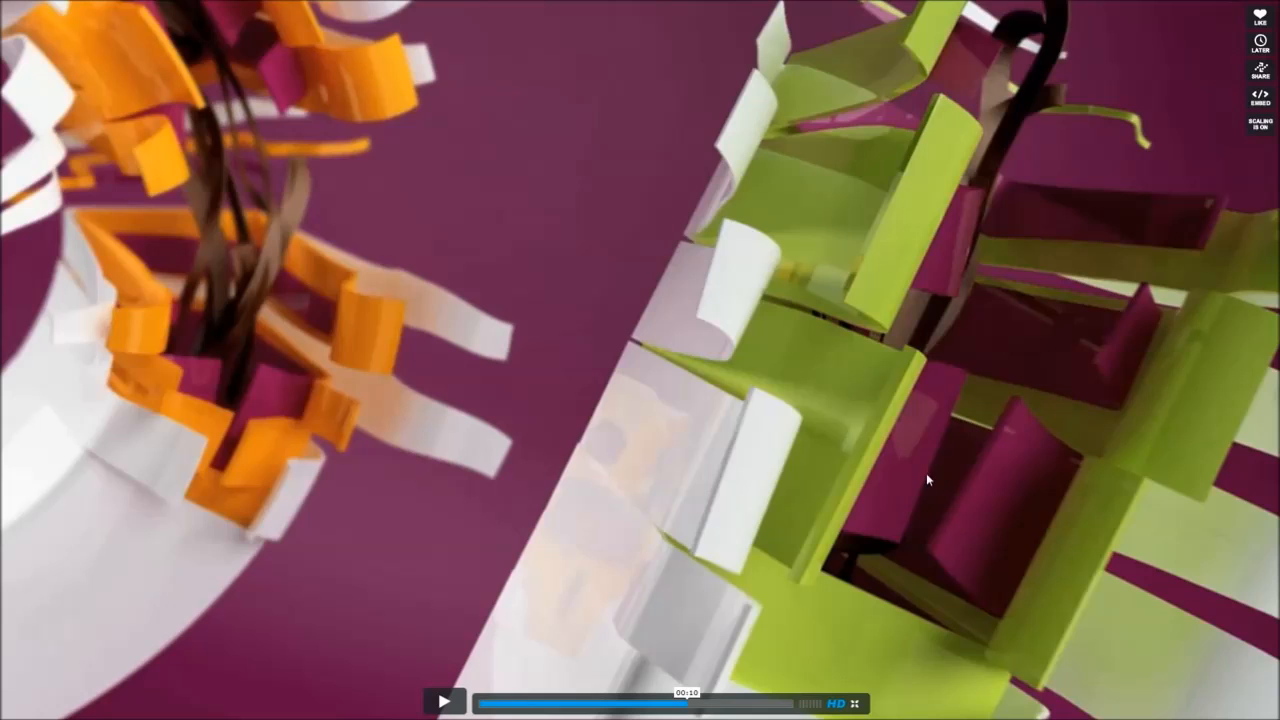
pyautogui.click(853, 704)
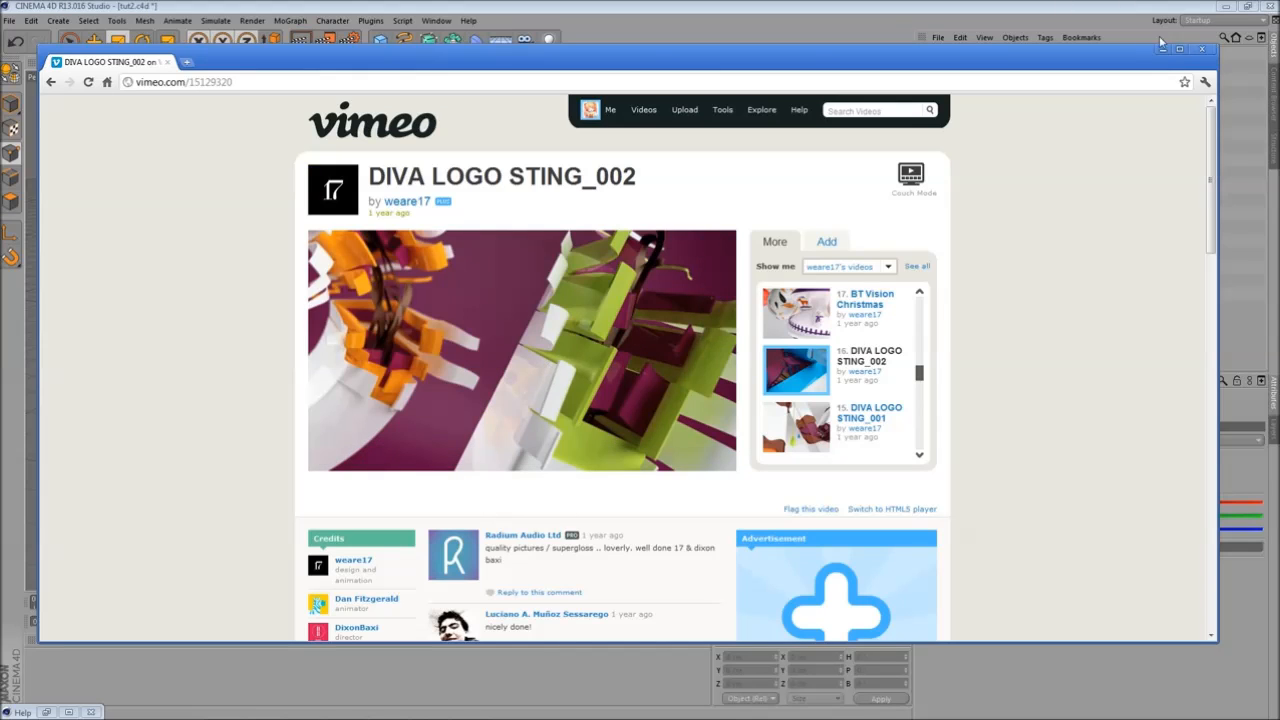
pyautogui.click(1161, 50)
# - Orbit the viewport and scrub the timeline to review the letter animation
pyautogui.keyDown('alt'); pyautogui.moveTo(535, 340); pyautogui.dragTo(571, 494); pyautogui.keyUp('alt')
pyautogui.keyDown('alt'); pyautogui.moveTo(573, 442); pyautogui.dragTo(405, 425); pyautogui.keyUp('alt')
pyautogui.keyDown('alt'); pyautogui.moveTo(271, 477); pyautogui.dragTo(403, 425); pyautogui.keyUp('alt')
pyautogui.keyDown('alt'); pyautogui.moveTo(403, 425); pyautogui.dragTo(446, 411, button='middle'); pyautogui.keyUp('alt')
pyautogui.moveTo(48, 602); pyautogui.dragTo(616, 607)
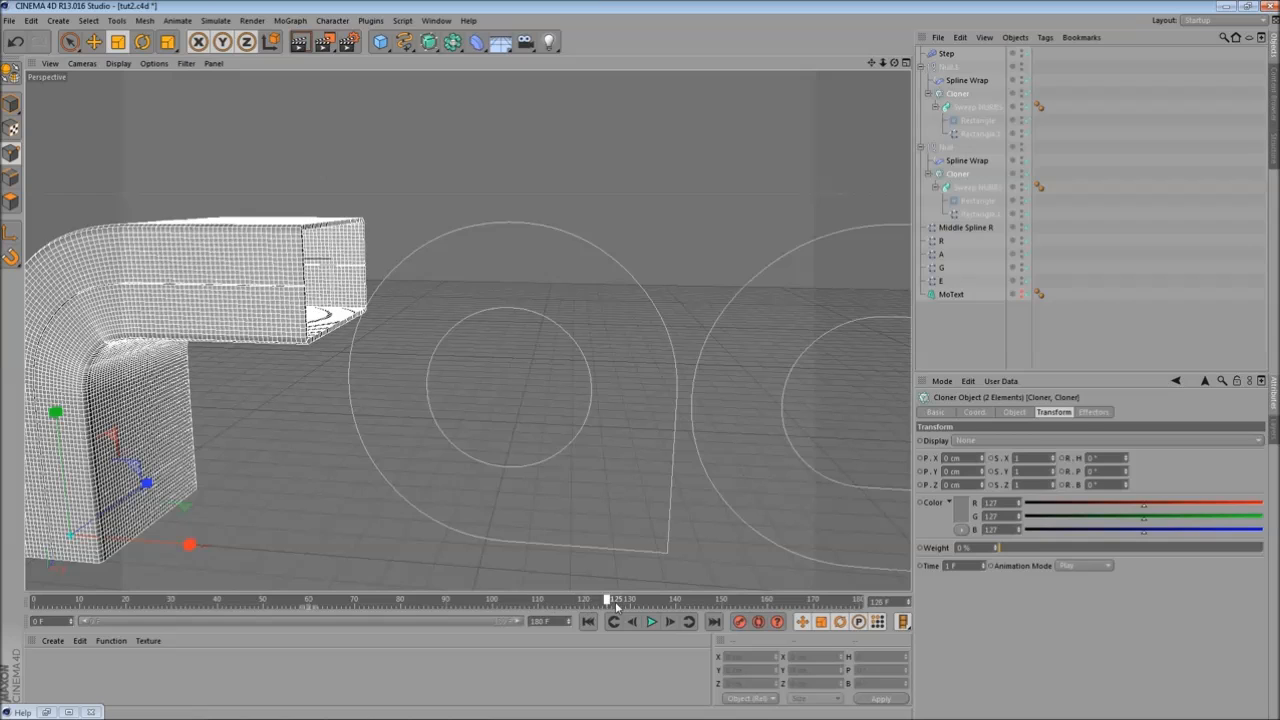
# - Collapse both Null groups in the object hierarchy and select Null.1 and Null together
pyautogui.click(921, 67)
pyautogui.click(921, 81)
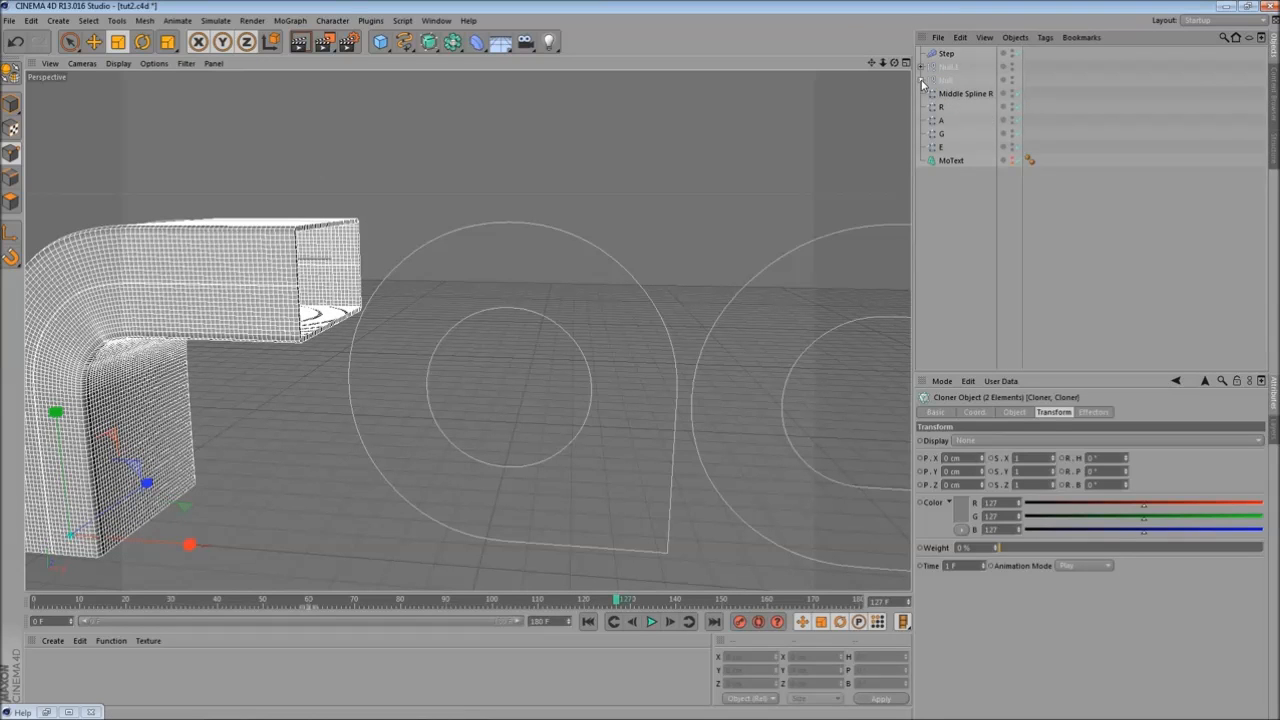
pyautogui.keyDown('ctrl'); pyautogui.click(950, 81); pyautogui.keyUp('ctrl')
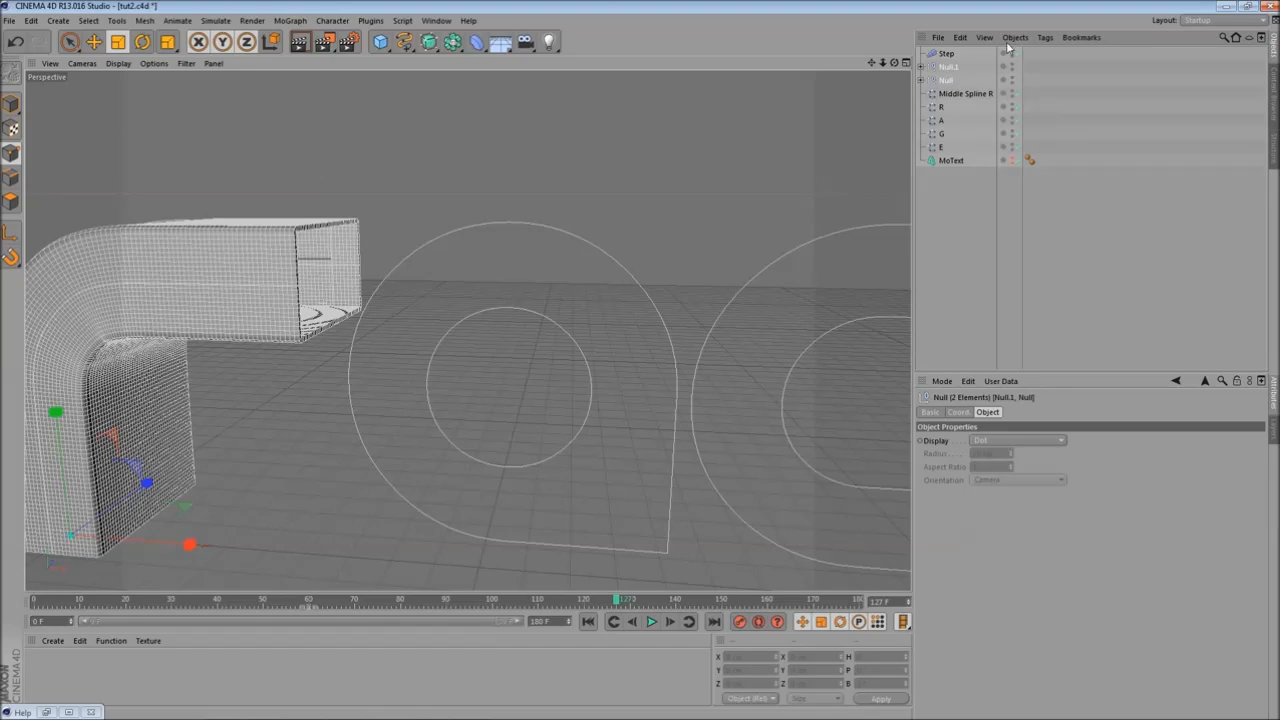
# - Rename the Null.1 group to "R Left"
pyautogui.doubleClick(950, 67)
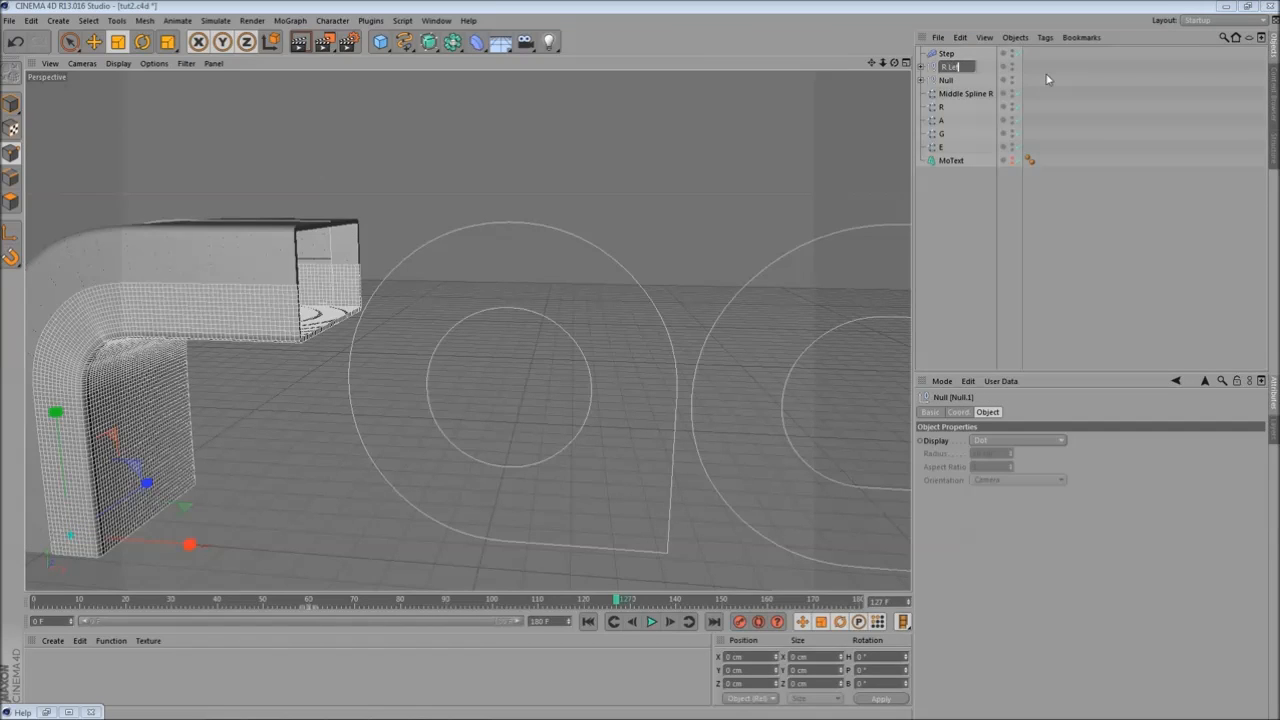
pyautogui.write('R Left')
pyautogui.press('Return')
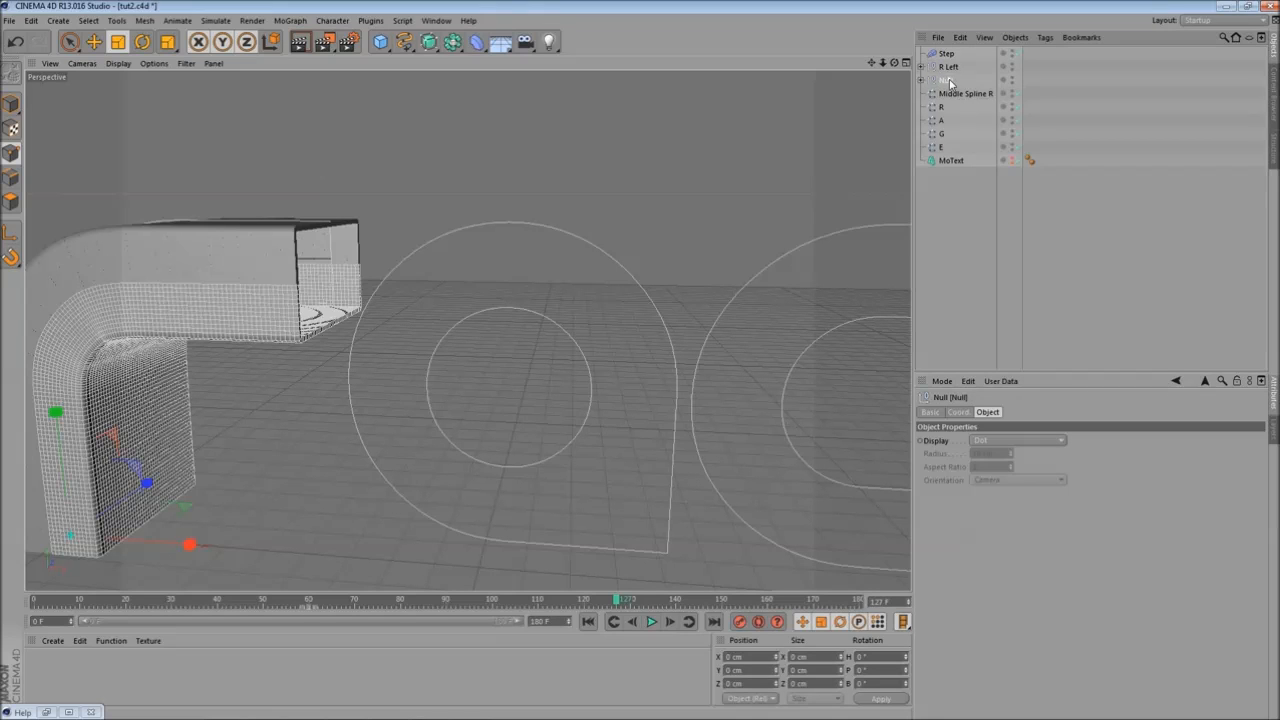
# - Rename the other Null group to "R Right"
pyautogui.doubleClick(949, 80)
pyautogui.write('R Right')
pyautogui.press('Return')
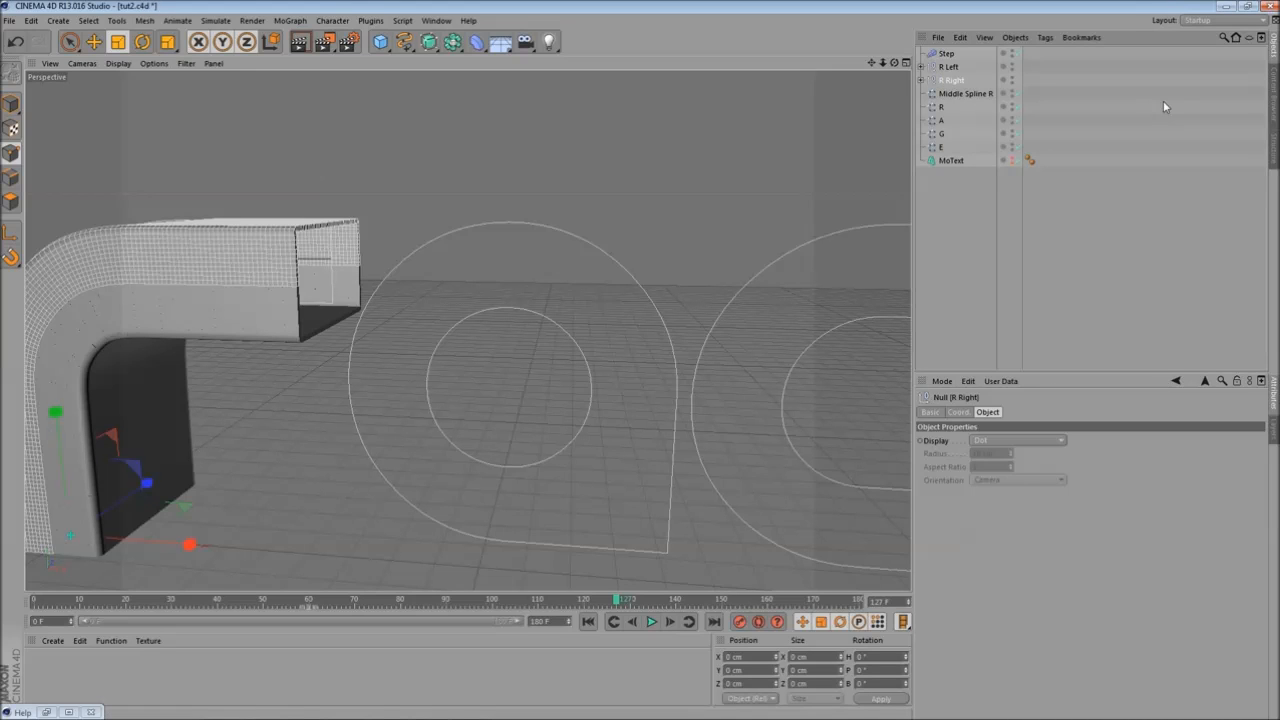
# - Group the R Left and R Right nulls together under a new null
pyautogui.keyDown('ctrl'); pyautogui.click(948, 66); pyautogui.keyUp('ctrl')
pyautogui.click(1015, 37)
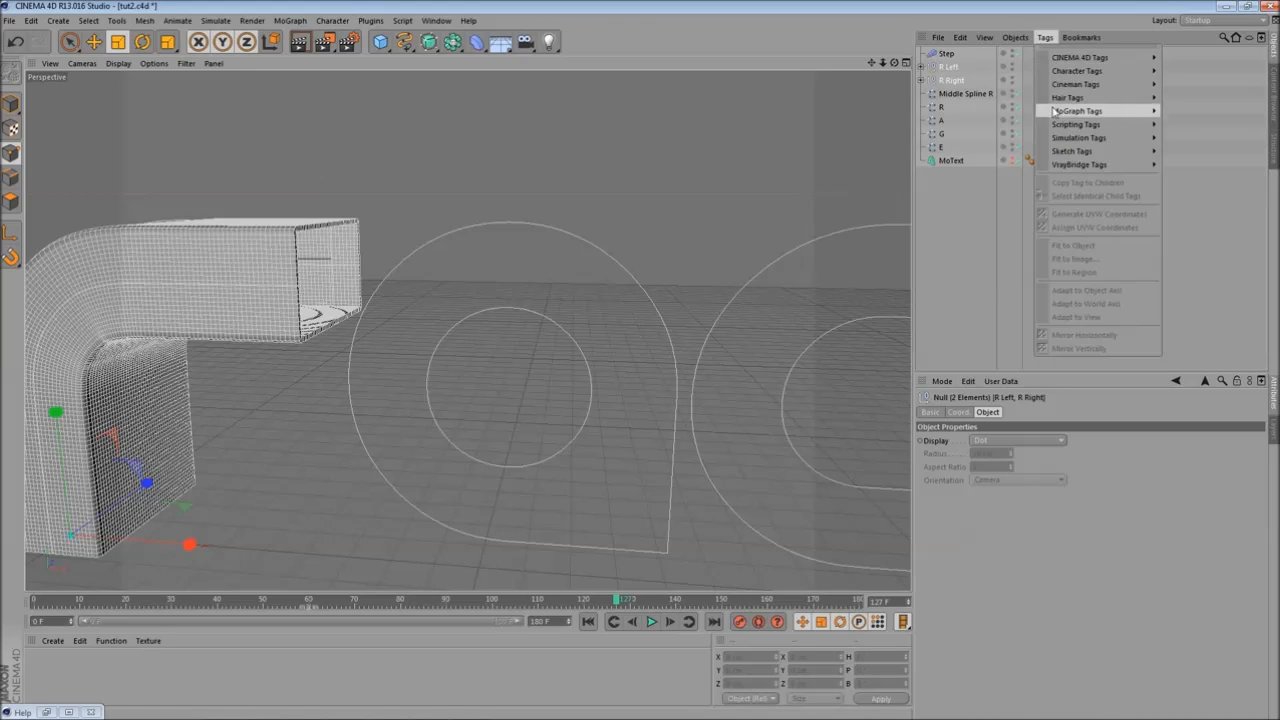
pyautogui.click(1045, 181)
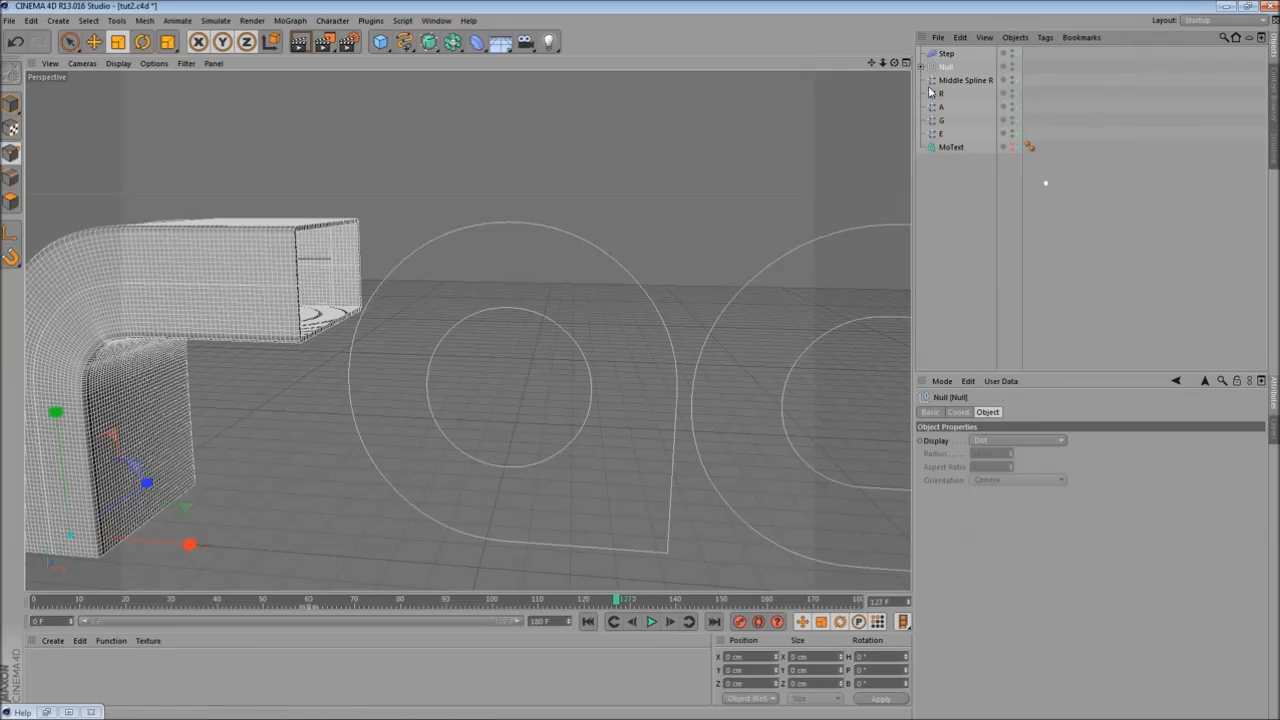
# - Rename the new group null to "R"
pyautogui.doubleClick(945, 67)
pyautogui.write('R')
pyautogui.press('Return')
# - Rearrange the R null and the Step effector in the object hierarchy
pyautogui.click(962, 81)
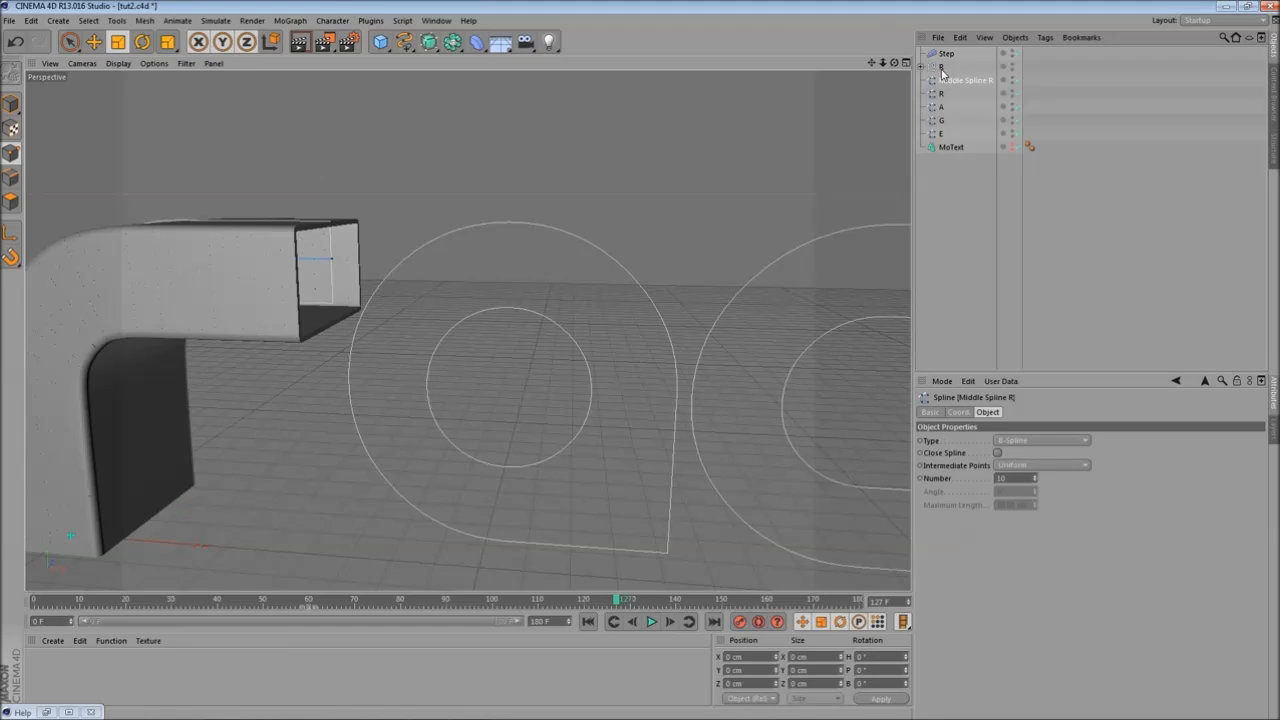
pyautogui.click(941, 69)
pyautogui.keyDown('alt'); pyautogui.moveTo(467, 330); pyautogui.dragTo(608, 262); pyautogui.keyUp('alt')
pyautogui.moveTo(946, 64)
pyautogui.mouseDown()
pyautogui.moveTo(948, 83)
pyautogui.moveTo(939, 74)
pyautogui.mouseUp()
pyautogui.click(941, 54)
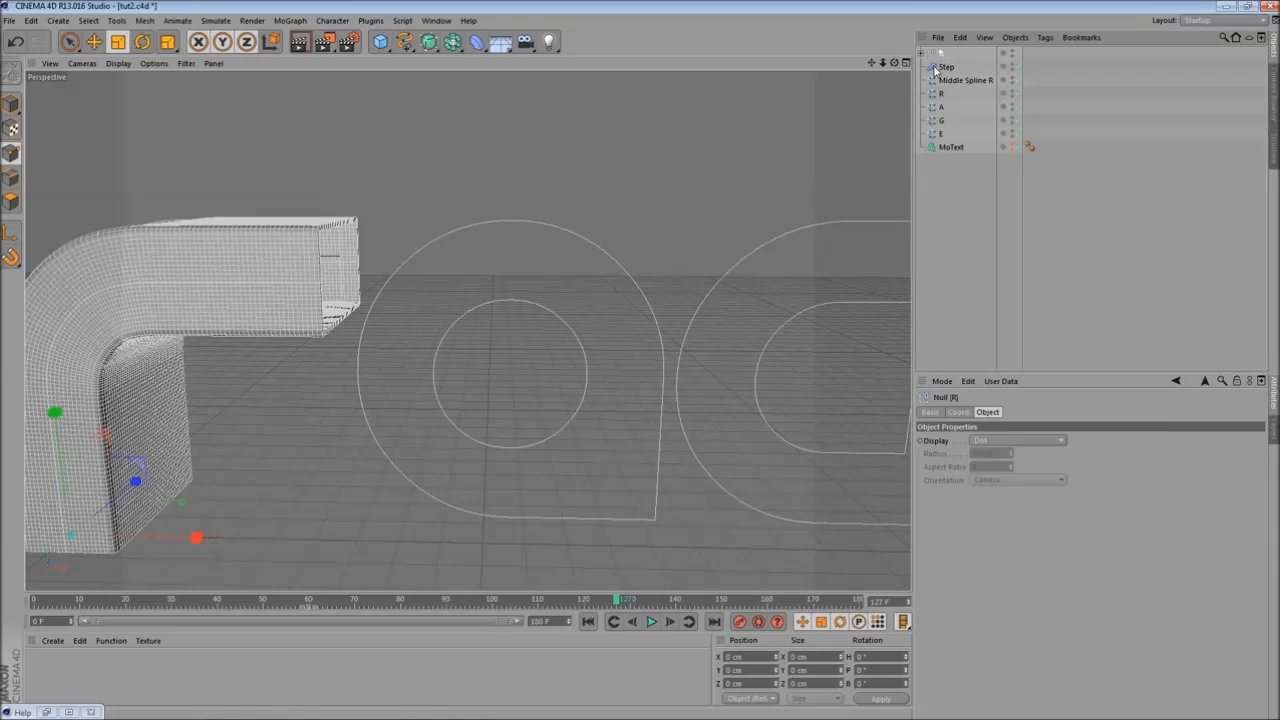
# - Add a Circle spline in the front view and move it onto the bowl of the R outline
pyautogui.keyDown('alt'); pyautogui.moveTo(534, 249); pyautogui.dragTo(554, 191); pyautogui.keyUp('alt')
pyautogui.middleClick(554, 191)
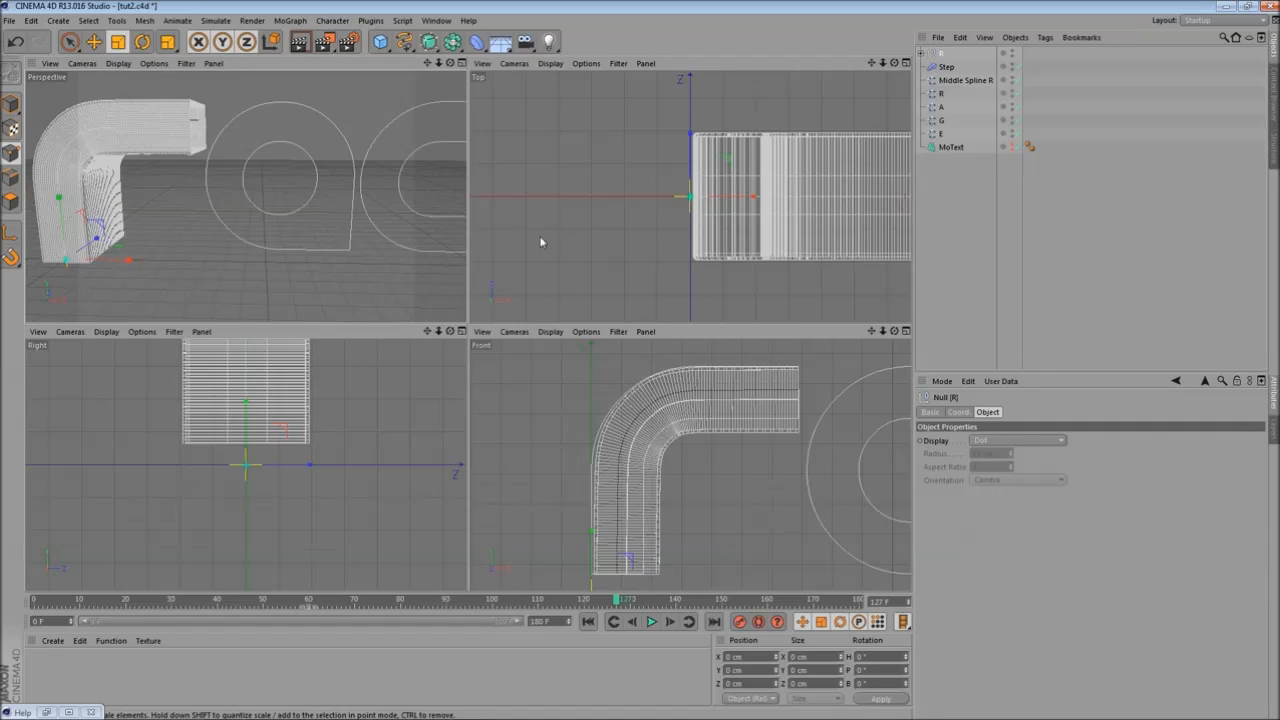
pyautogui.middleClick(749, 419)
pyautogui.keyDown('alt'); pyautogui.moveTo(670, 398); pyautogui.dragTo(270, 335, button='middle'); pyautogui.keyUp('alt')
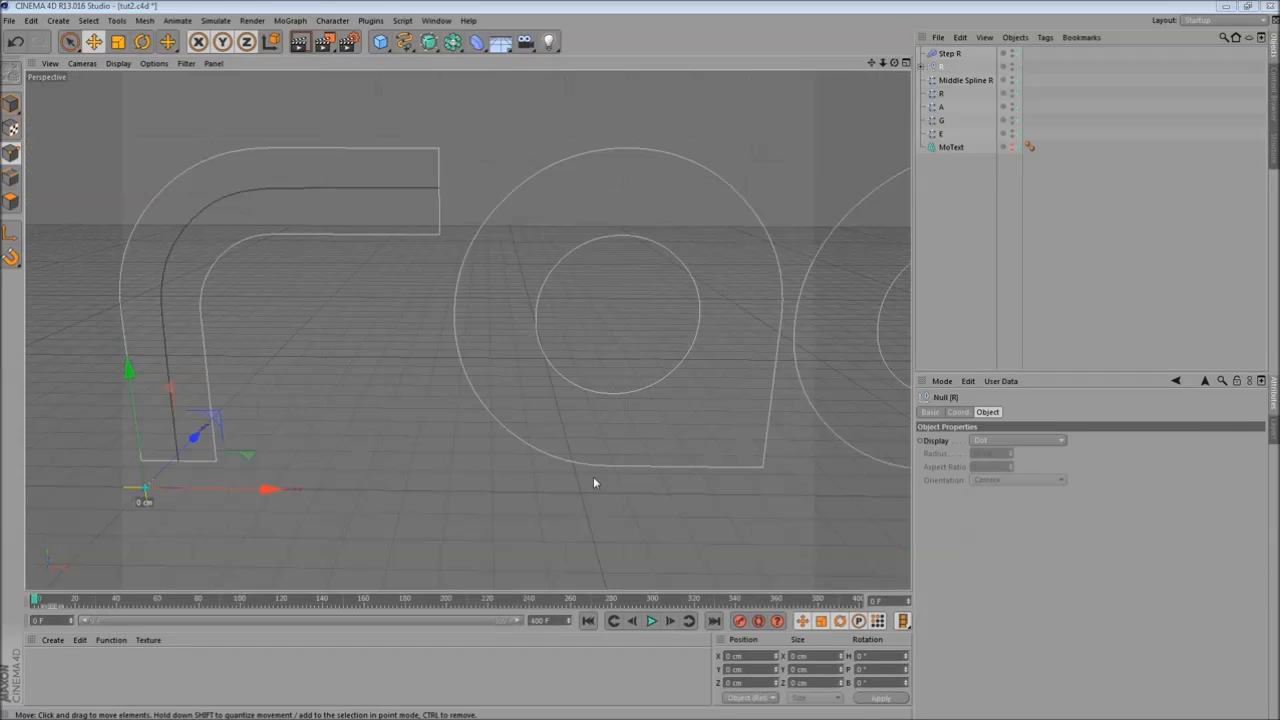
pyautogui.middleClick(466, 300)
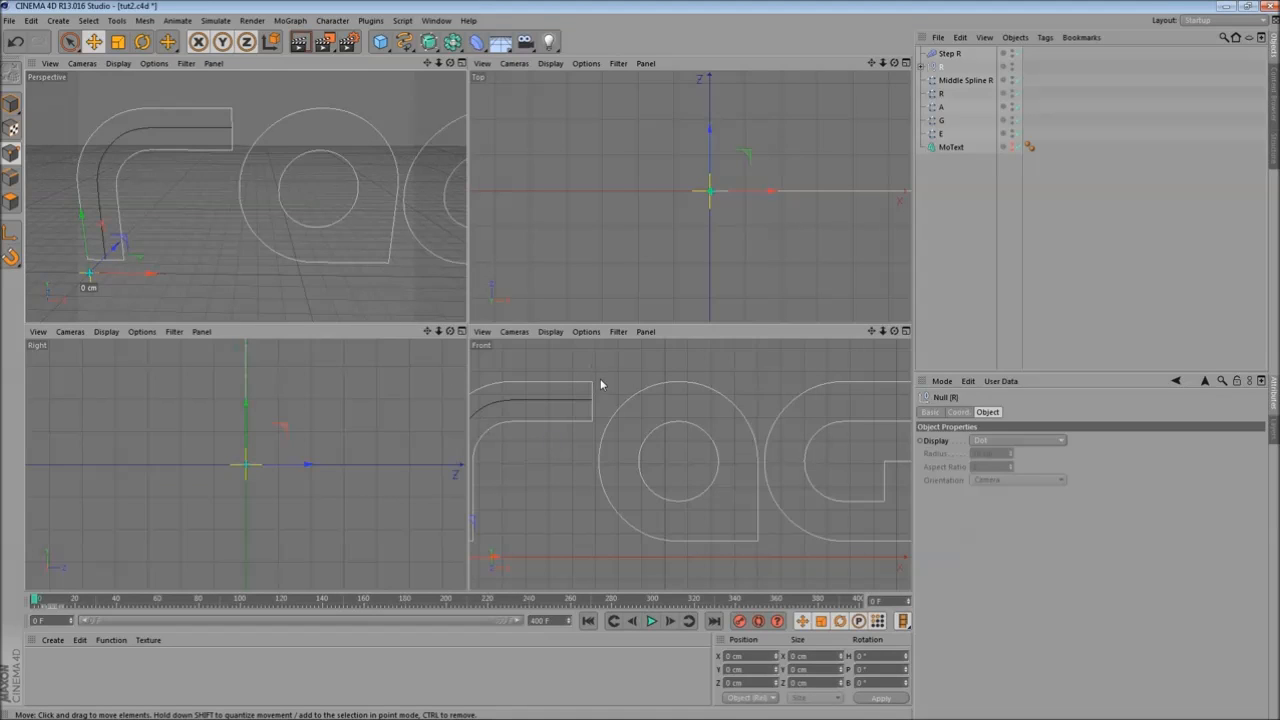
pyautogui.middleClick(600, 384)
pyautogui.scroll(-3, 488, 424)
pyautogui.scroll(4, 540, 340)
pyautogui.keyDown('alt'); pyautogui.moveTo(574, 310); pyautogui.dragTo(579, 385, button='middle'); pyautogui.keyUp('alt')
pyautogui.click(404, 41)
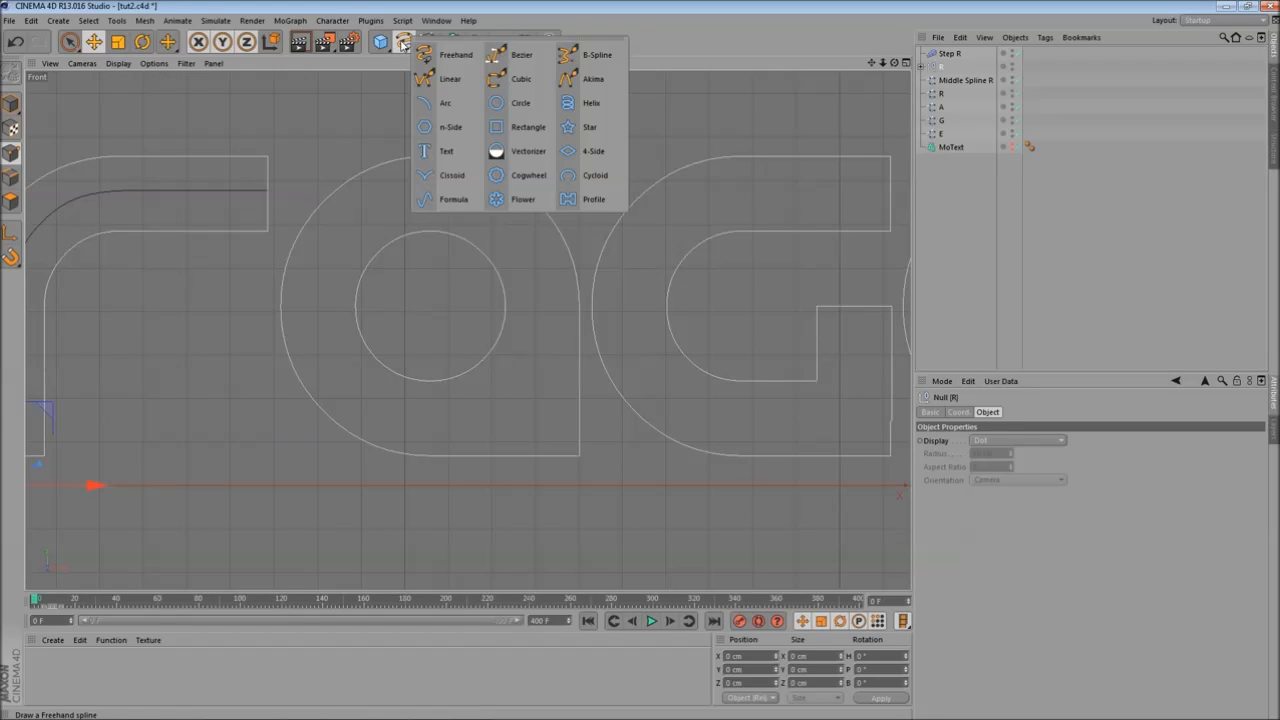
pyautogui.click(532, 105)
pyautogui.scroll(1, 390, 338)
pyautogui.scroll(-3, 204, 403)
pyautogui.moveTo(112, 474); pyautogui.dragTo(445, 472)
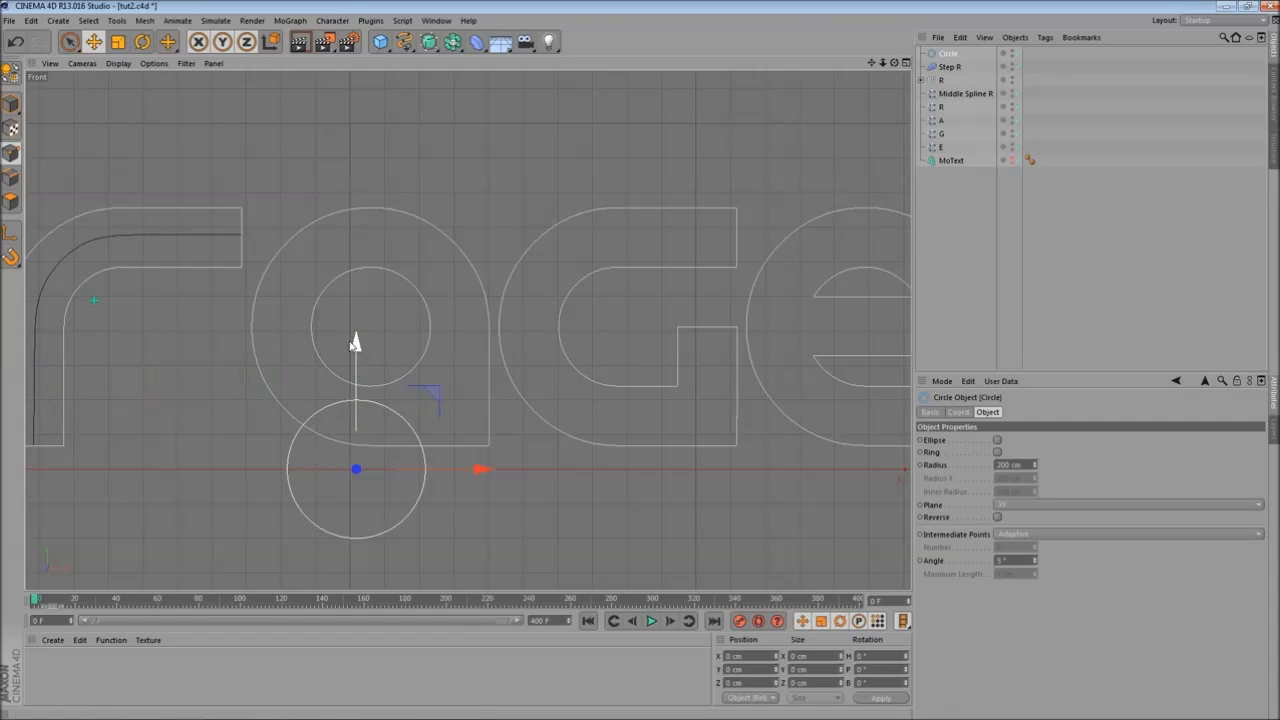
pyautogui.moveTo(355, 340); pyautogui.dragTo(411, 195)
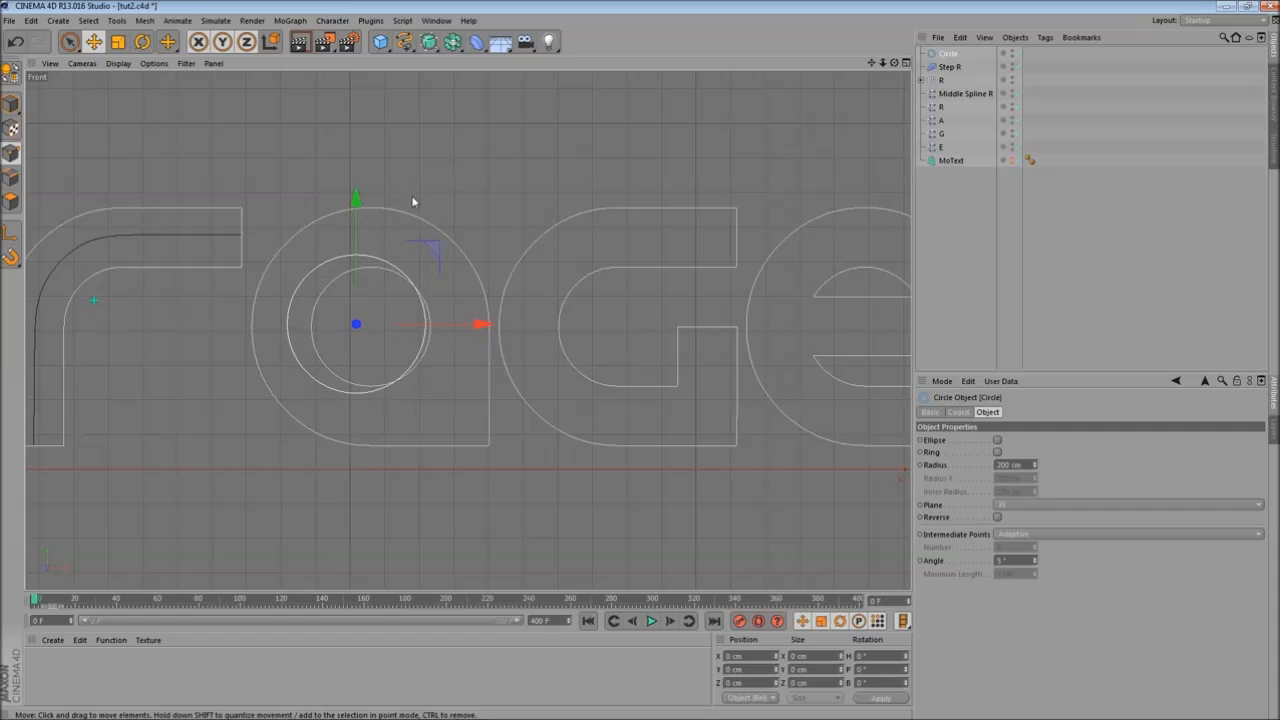
# - Centre the circle in the R's bowl and set its radius to about 263 cm
pyautogui.moveTo(480, 325); pyautogui.dragTo(500, 328)
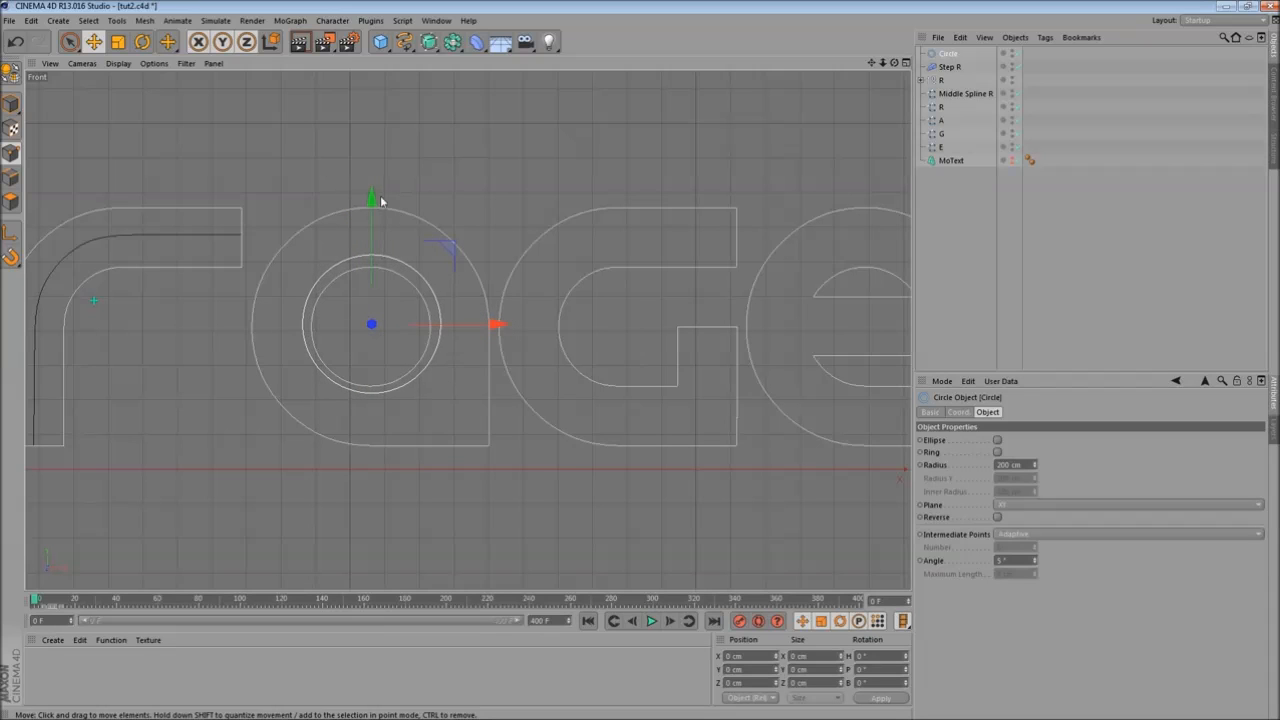
pyautogui.scroll(1, 445, 325)
pyautogui.scroll(2, 457, 331)
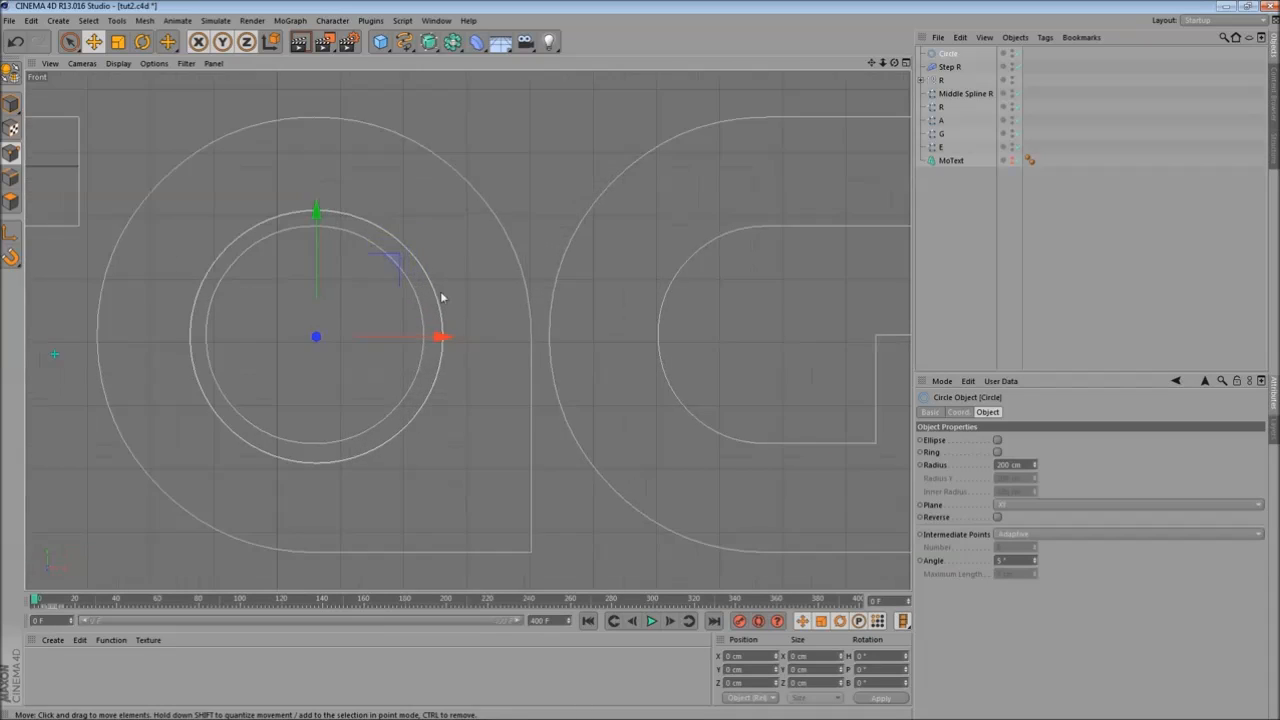
pyautogui.moveTo(479, 341); pyautogui.dragTo(477, 342)
pyautogui.moveTo(1036, 465); pyautogui.dragTo(1046, 460)
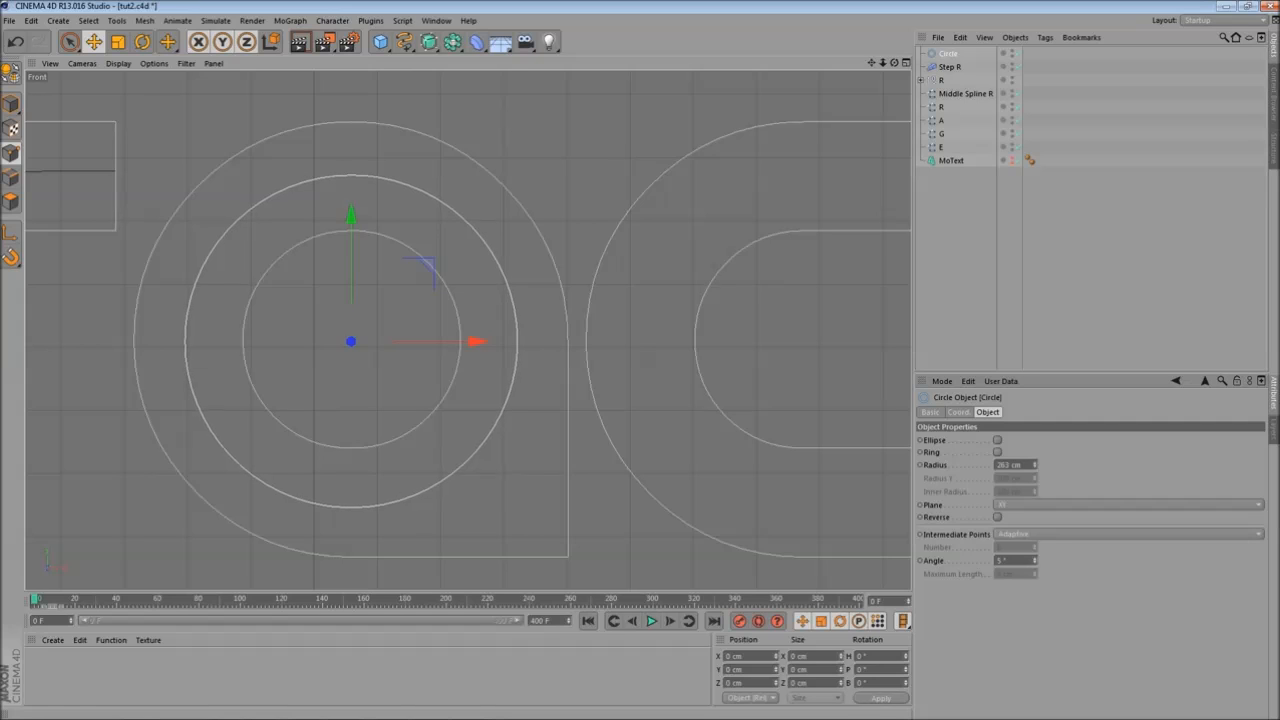
pyautogui.moveTo(566, 387); pyautogui.dragTo(594, 423, button='middle')
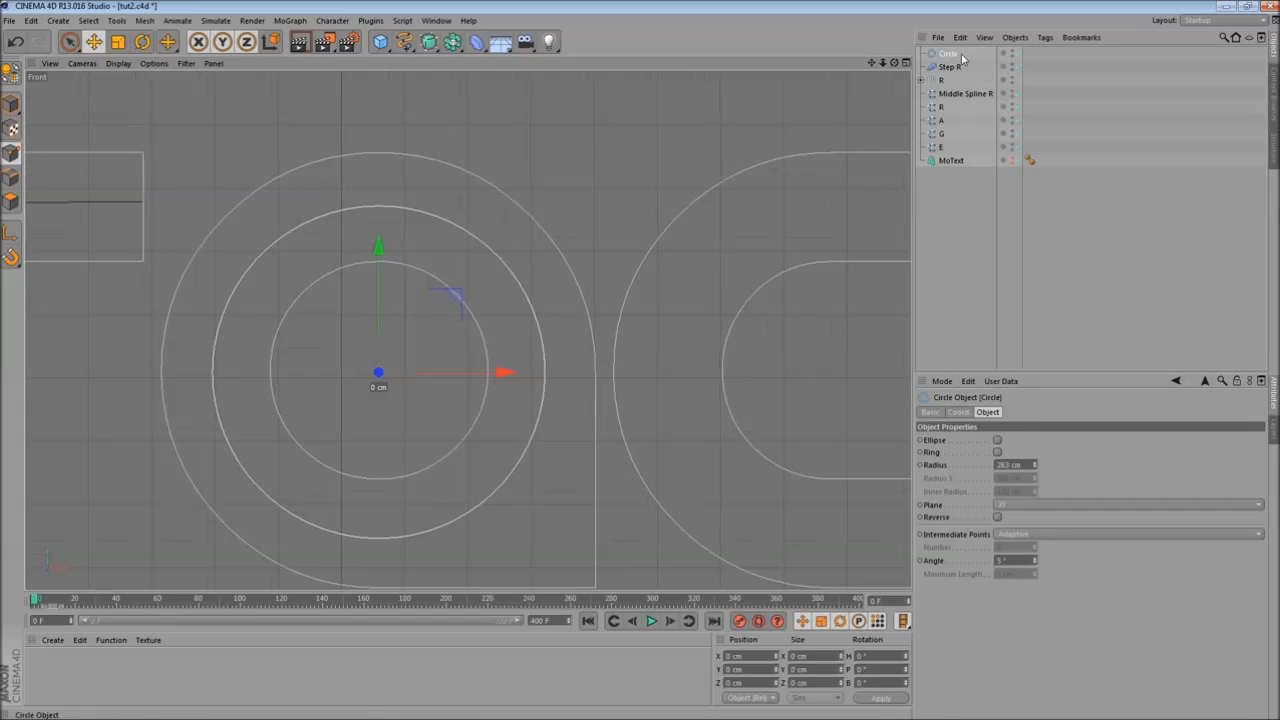
# - Make the circle editable, add a point near its lower right, and move the points to follow the bowl's corner
pyautogui.press('c')
pyautogui.scroll(5, 427, 284)
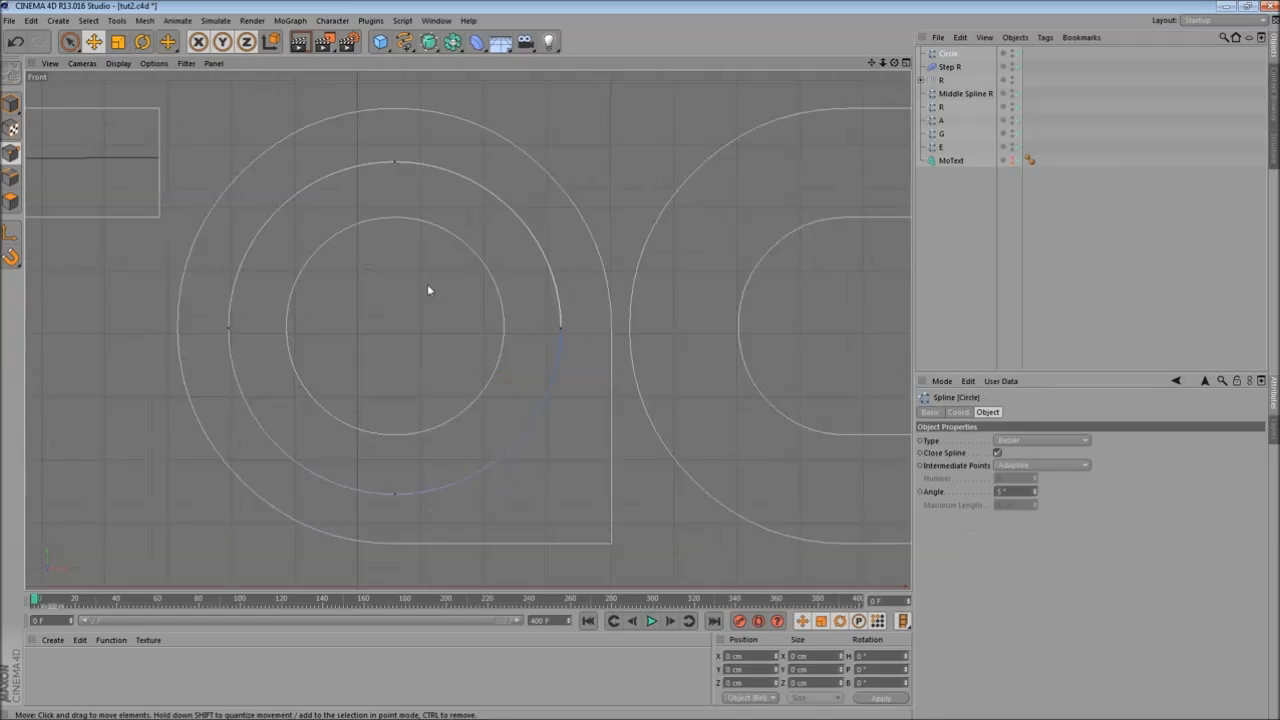
pyautogui.rightClick(538, 290)
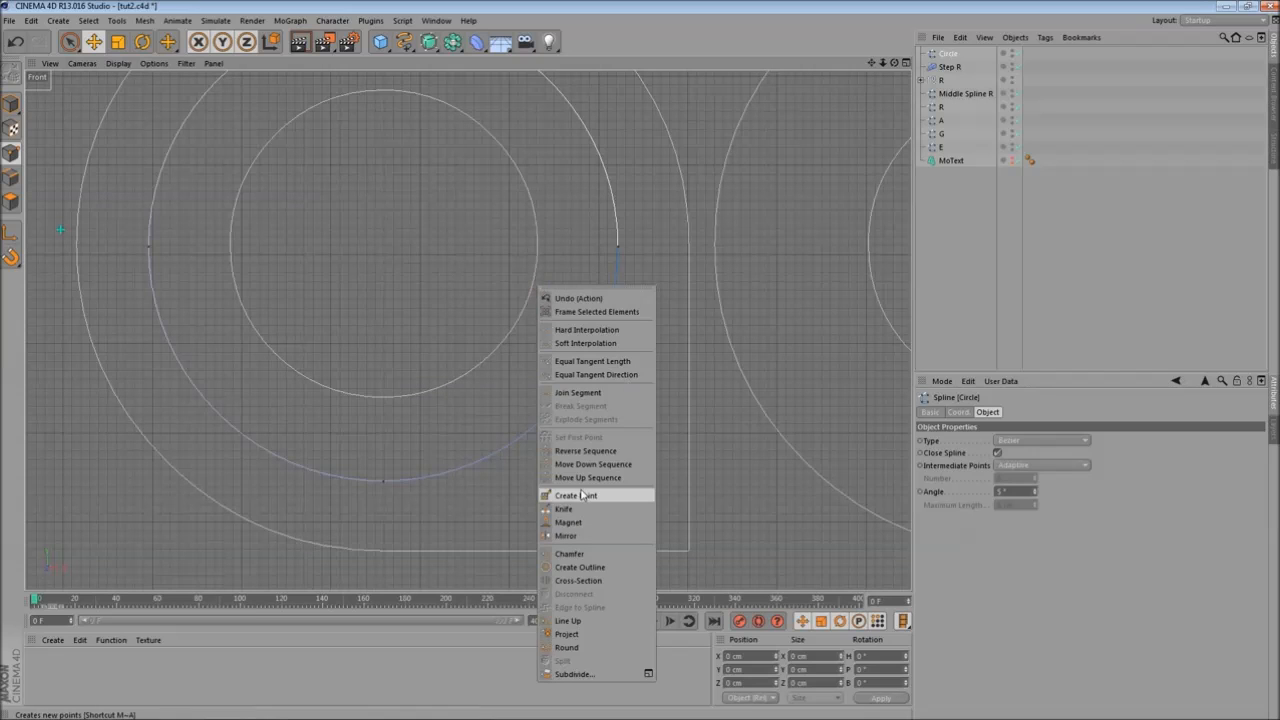
pyautogui.click(585, 492)
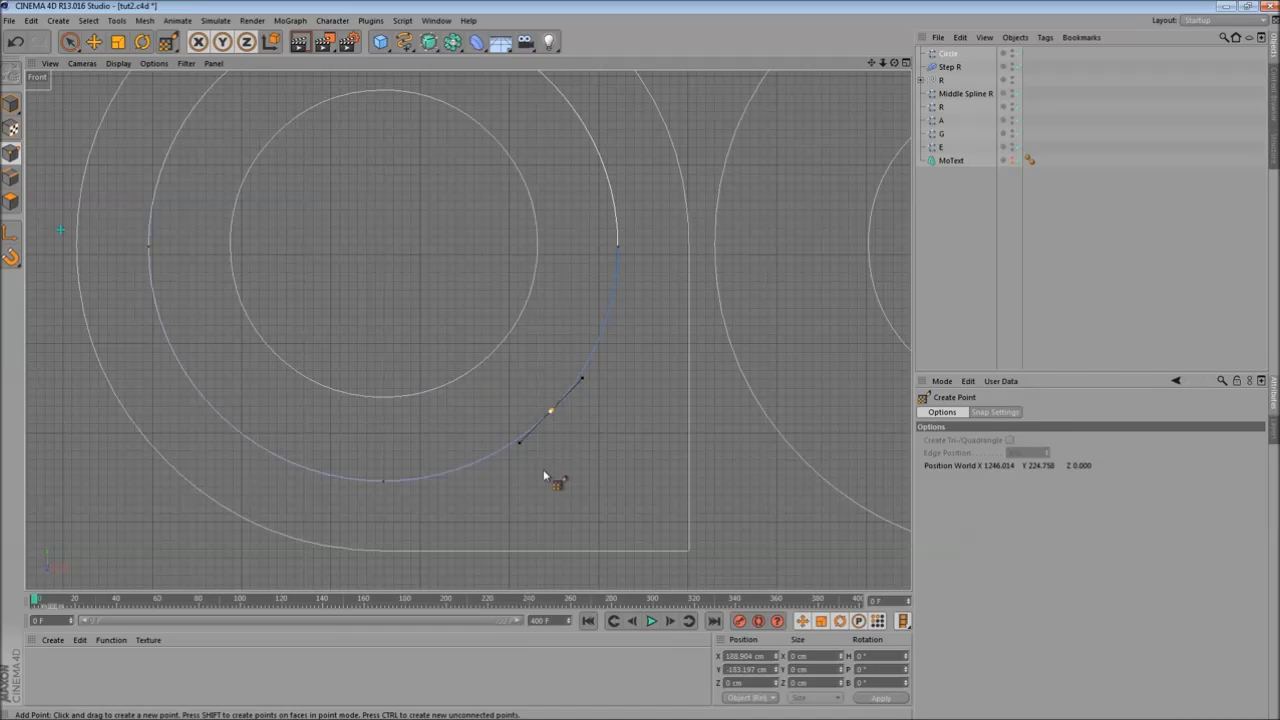
pyautogui.click(93, 42)
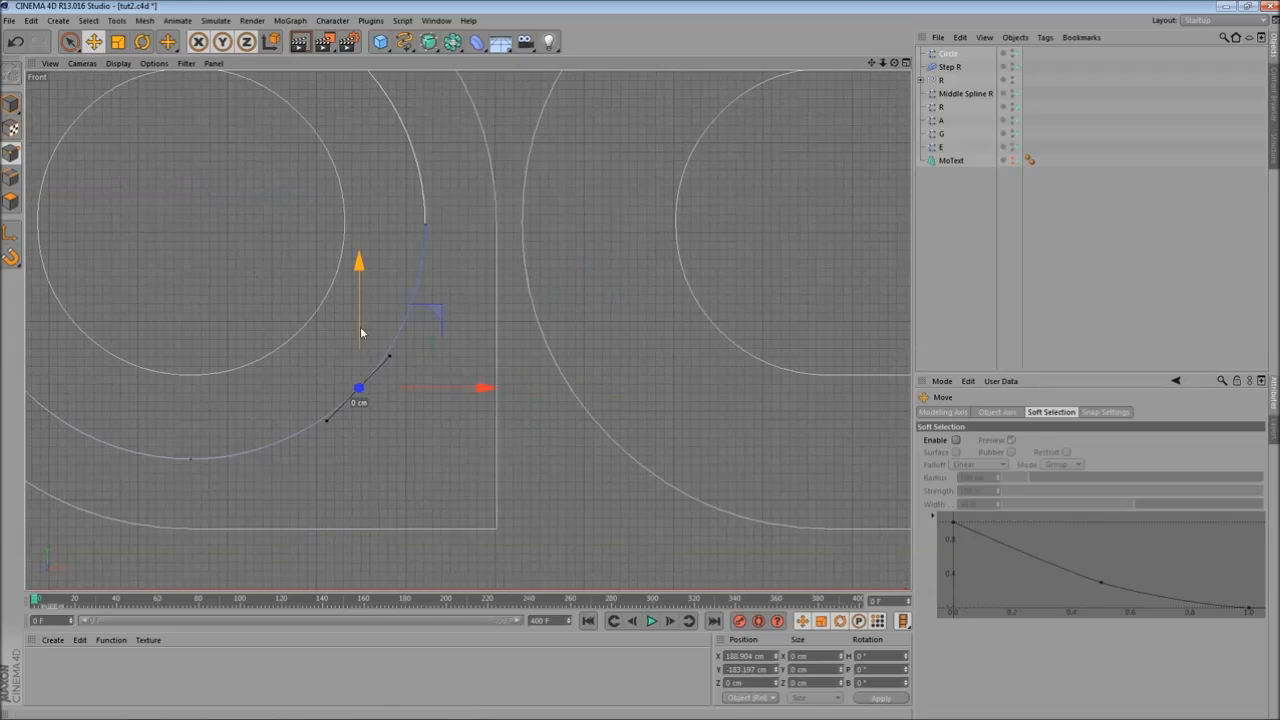
pyautogui.moveTo(356, 338); pyautogui.dragTo(361, 370)
pyautogui.moveTo(451, 427); pyautogui.dragTo(486, 437)
pyautogui.scroll(-4, 352, 352)
pyautogui.keyDown('alt'); pyautogui.moveTo(219, 247); pyautogui.dragTo(316, 293, button='middle'); pyautogui.keyUp('alt')
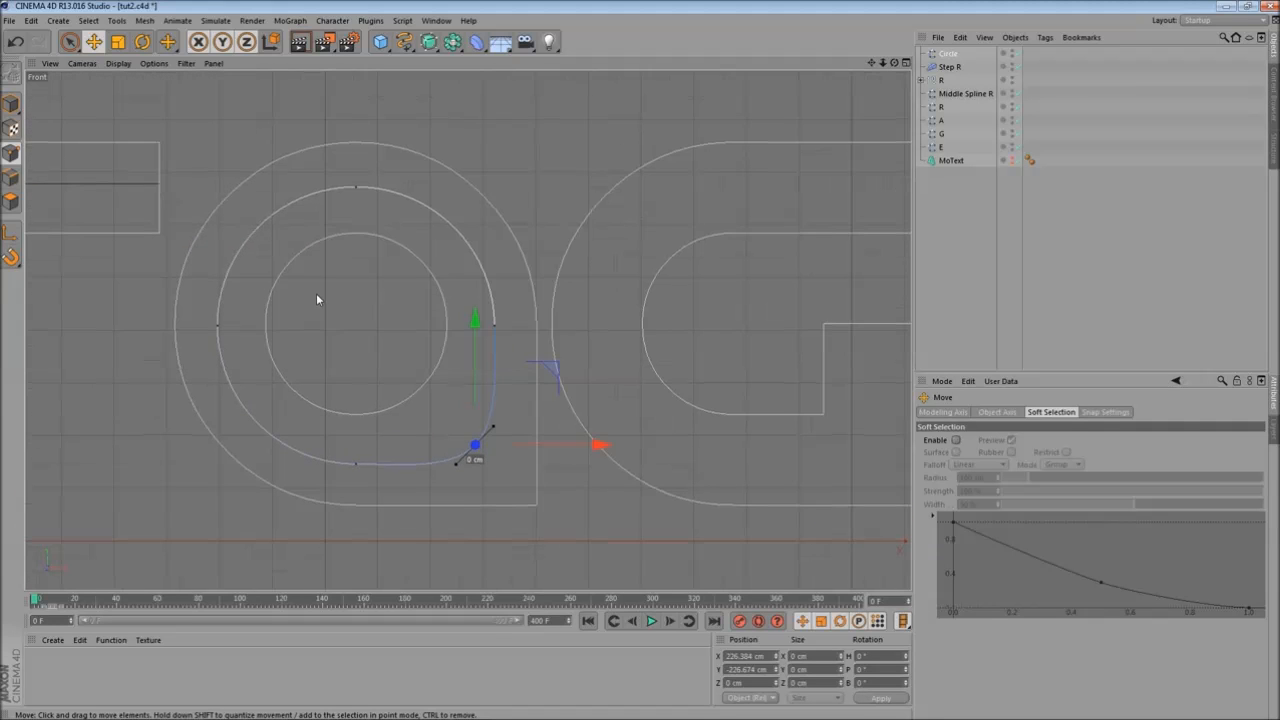
# - Select both Cloners inside the R Left and R Right groups and scrub the timeline to review them
pyautogui.middleClick(282, 188)
pyautogui.middleClick(271, 229)
pyautogui.keyDown('alt'); pyautogui.moveTo(636, 172); pyautogui.dragTo(419, 217, button='middle'); pyautogui.keyUp('alt')
pyautogui.click(942, 81)
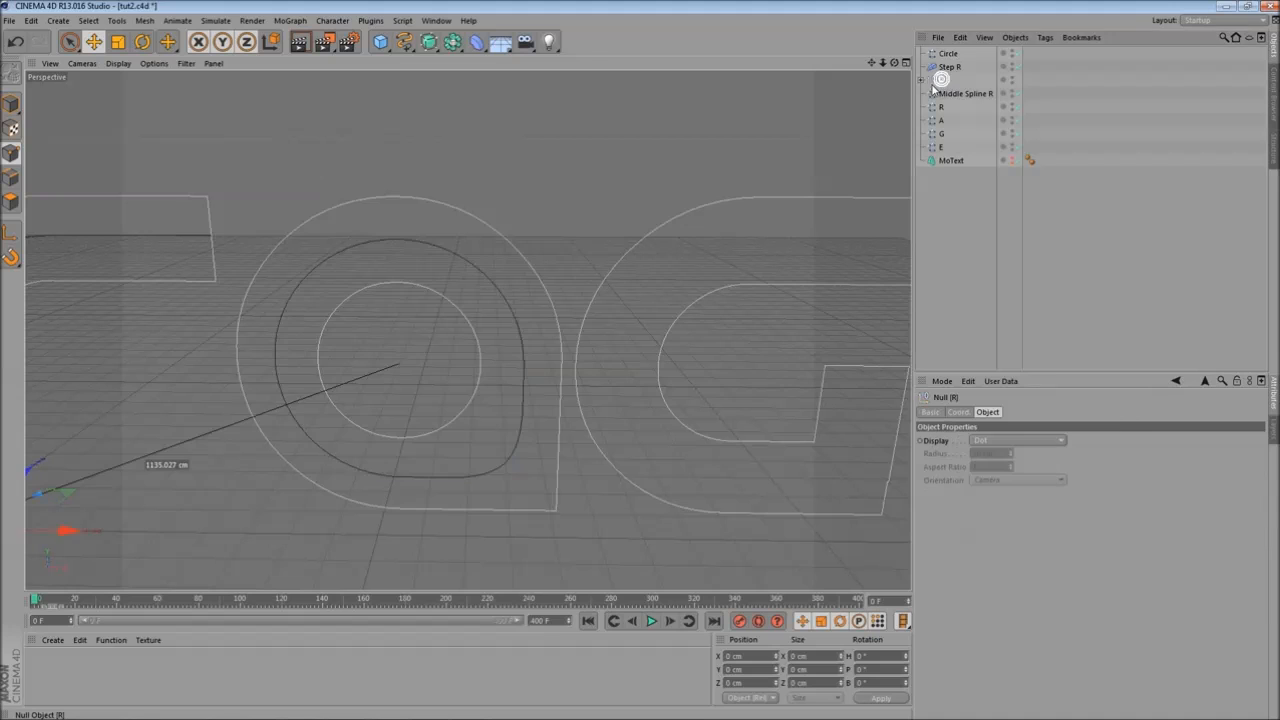
pyautogui.click(924, 80)
pyautogui.click(927, 93)
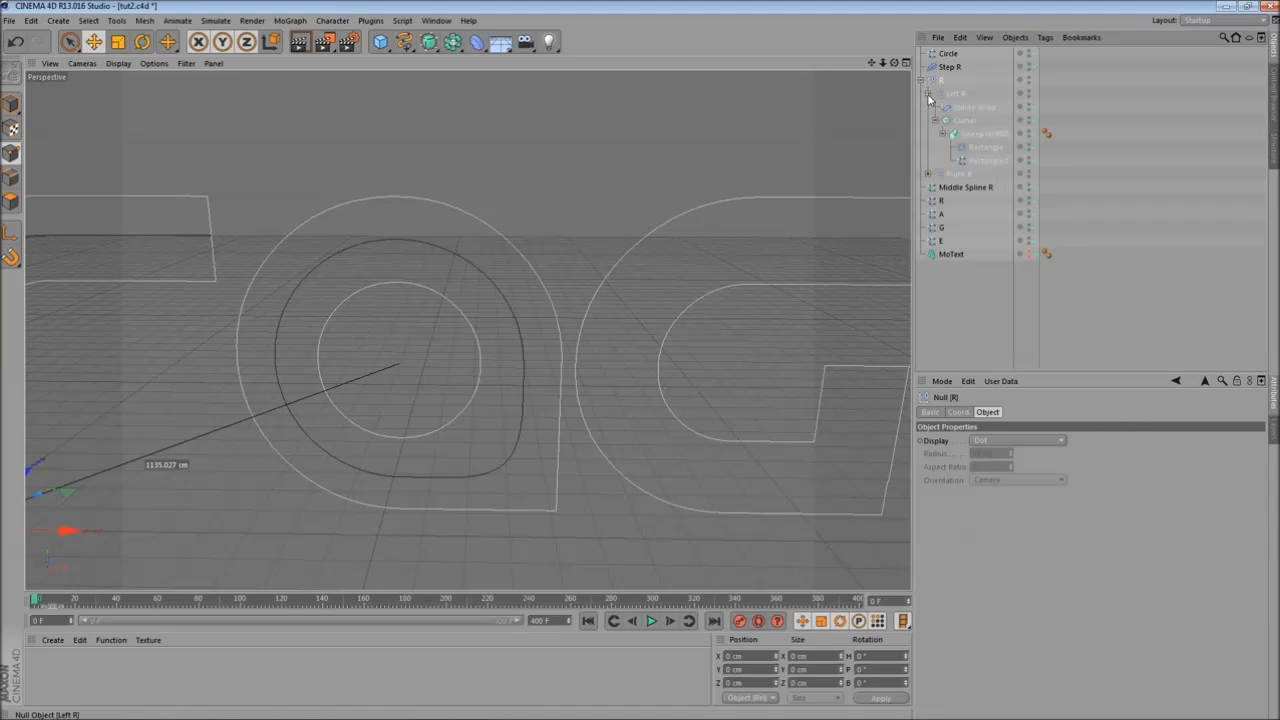
pyautogui.click(928, 175)
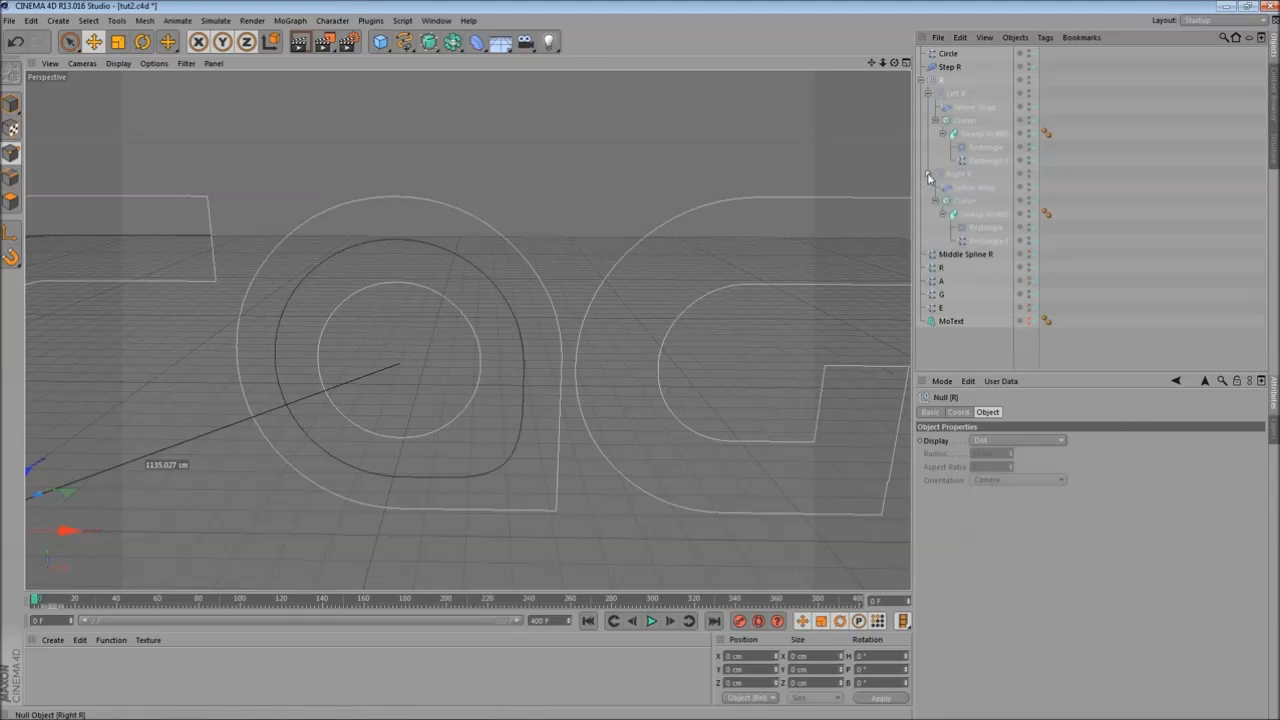
pyautogui.click(965, 201)
pyautogui.keyDown('ctrl'); pyautogui.click(967, 202); pyautogui.keyUp('ctrl')
pyautogui.keyDown('alt'); pyautogui.moveTo(343, 331); pyautogui.dragTo(551, 262, button='middle'); pyautogui.keyUp('alt')
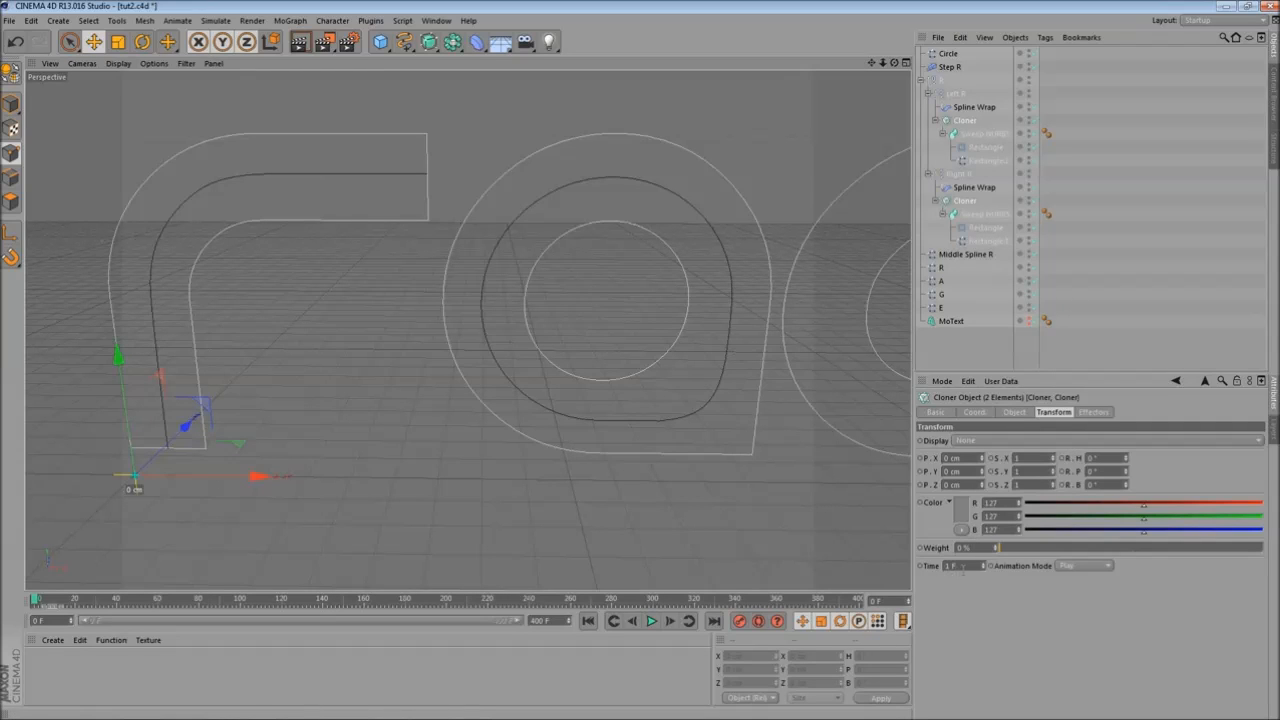
pyautogui.keyDown('alt'); pyautogui.moveTo(476, 382); pyautogui.dragTo(610, 360, button='middle'); pyautogui.keyUp('alt')
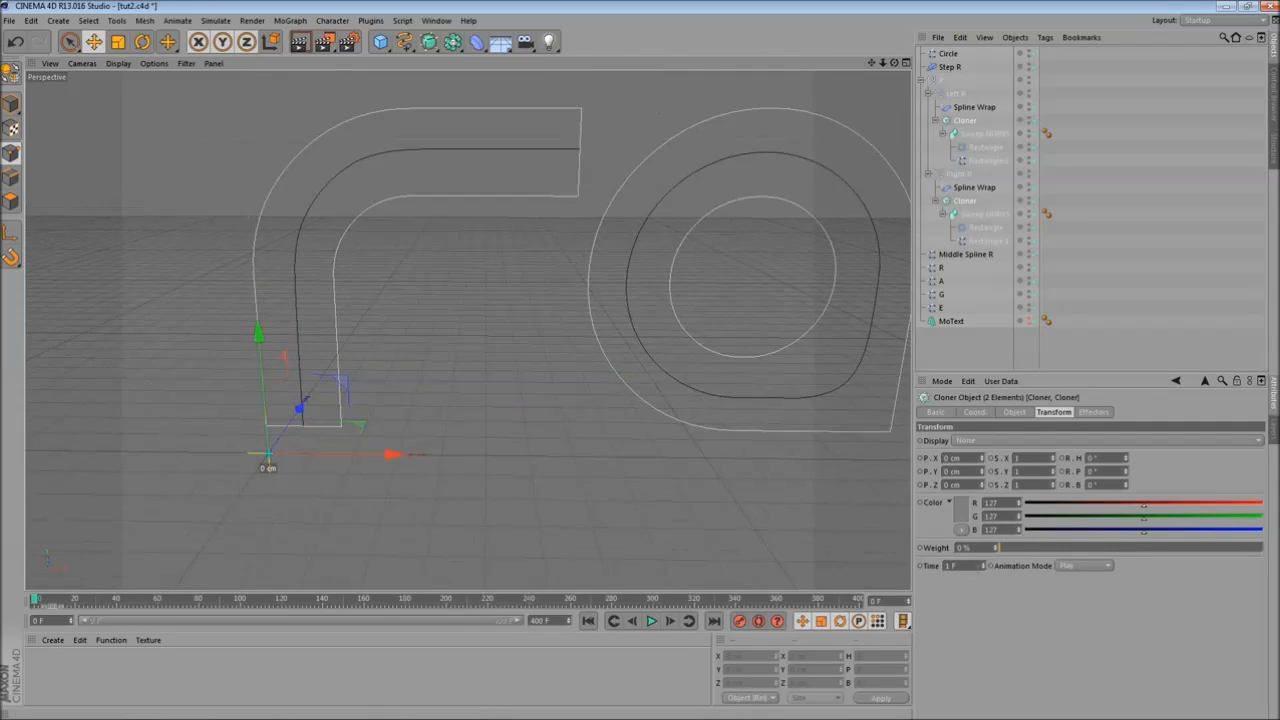
pyautogui.scroll(3, 407, 420)
pyautogui.scroll(-1, 407, 420)
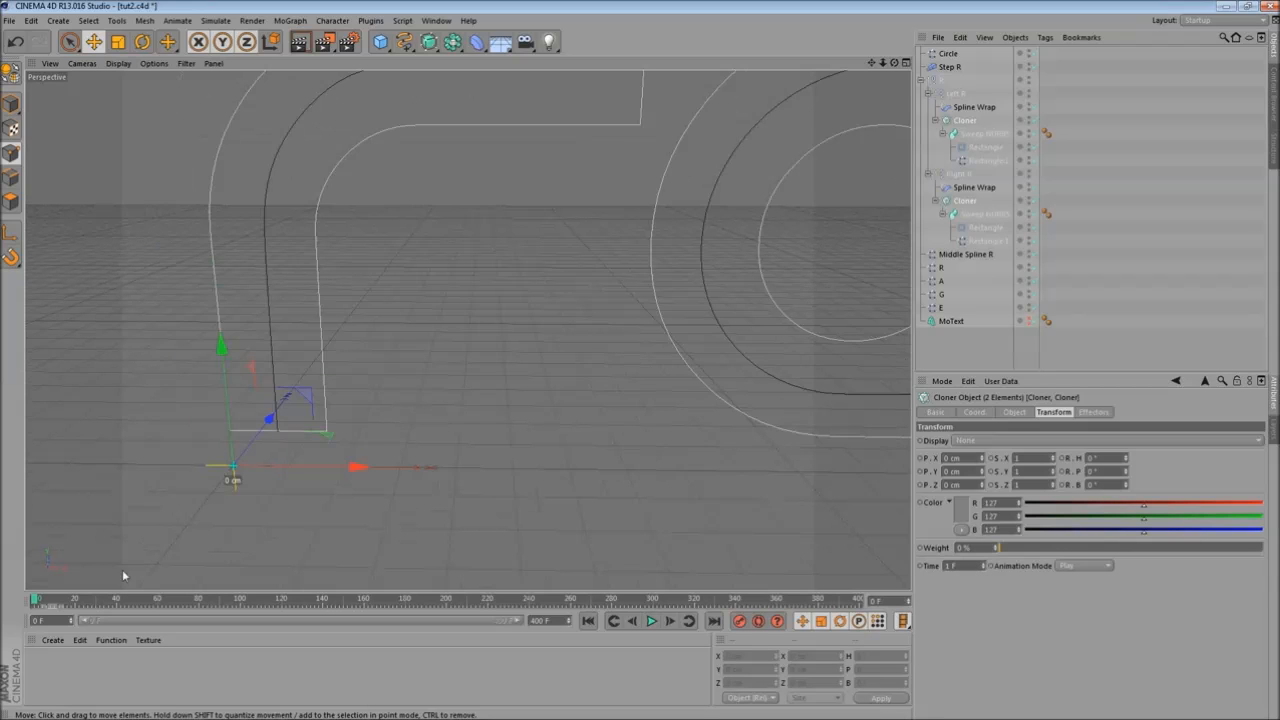
pyautogui.moveTo(35, 598); pyautogui.dragTo(318, 598)
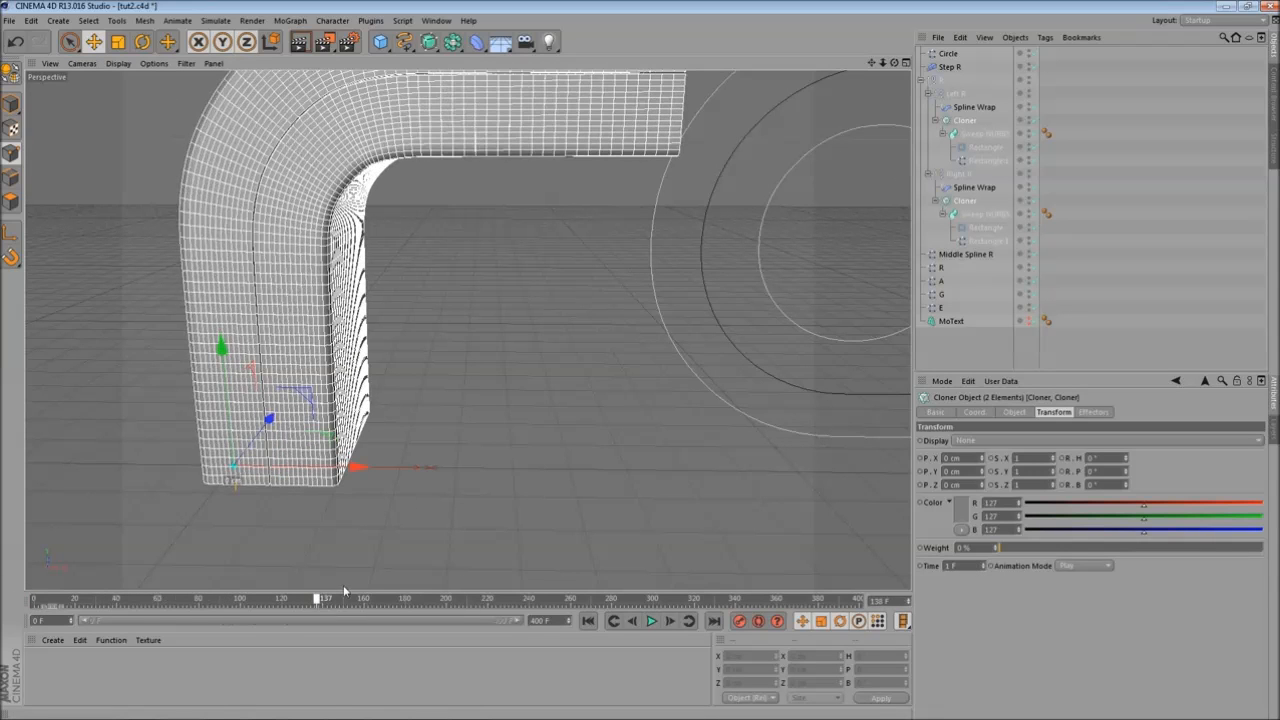
# - Zoom, orbit and scrub the timeline to review the bottom ends of the R strokes
pyautogui.scroll(-2, 448, 463)
pyautogui.scroll(6, 448, 463)
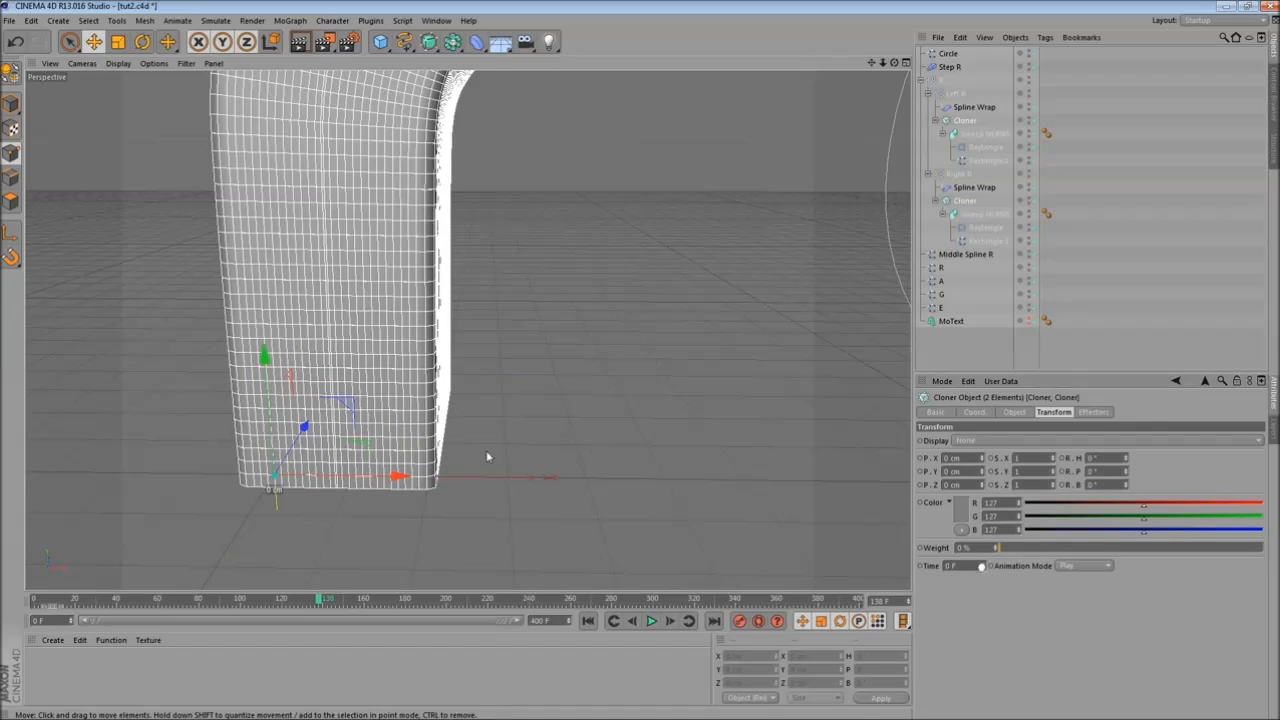
pyautogui.scroll(-2, 486, 450)
pyautogui.scroll(2, 486, 450)
pyautogui.moveTo(36, 599); pyautogui.dragTo(400, 599)
pyautogui.scroll(-2, 483, 453)
pyautogui.scroll(6, 450, 455)
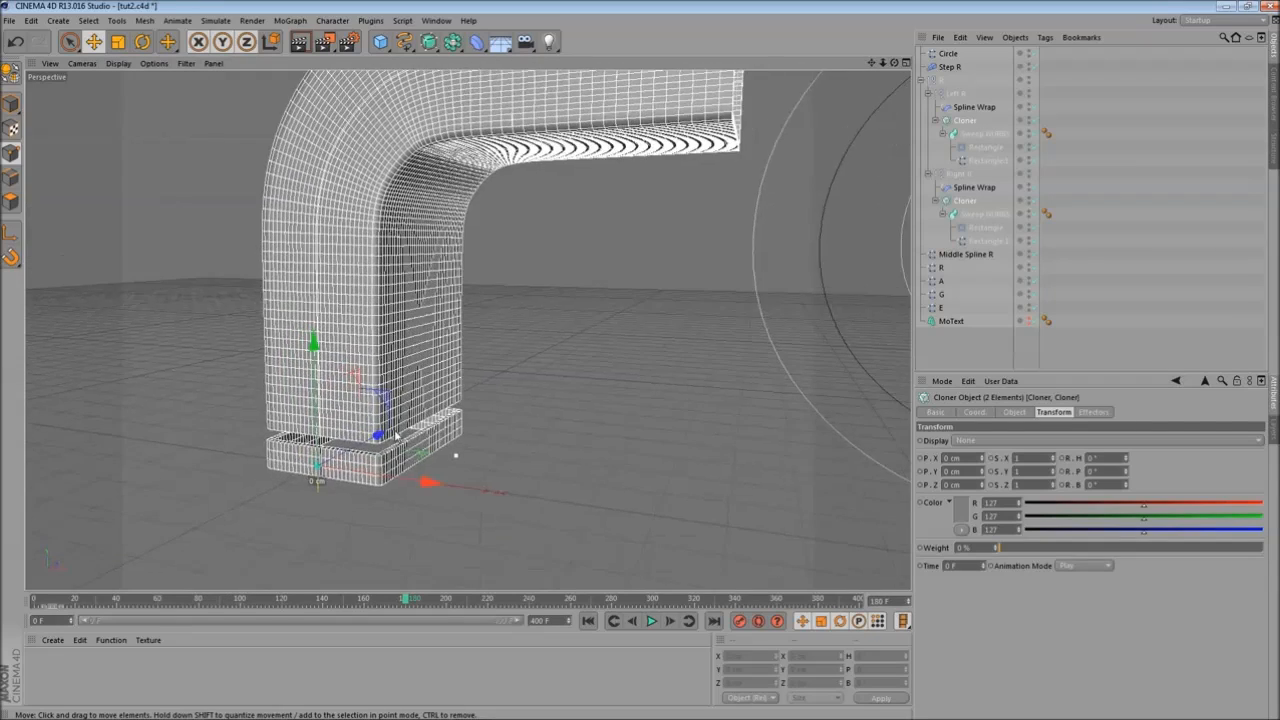
pyautogui.moveTo(455, 453)
pyautogui.keyDown('alt'); pyautogui.mouseDown()
pyautogui.moveTo(507, 425)
pyautogui.moveTo(448, 436)
pyautogui.mouseUp(); pyautogui.keyUp('alt')
pyautogui.moveTo(37, 603); pyautogui.dragTo(313, 605)
pyautogui.scroll(-4, 477, 496)
pyautogui.scroll(2, 478, 499)
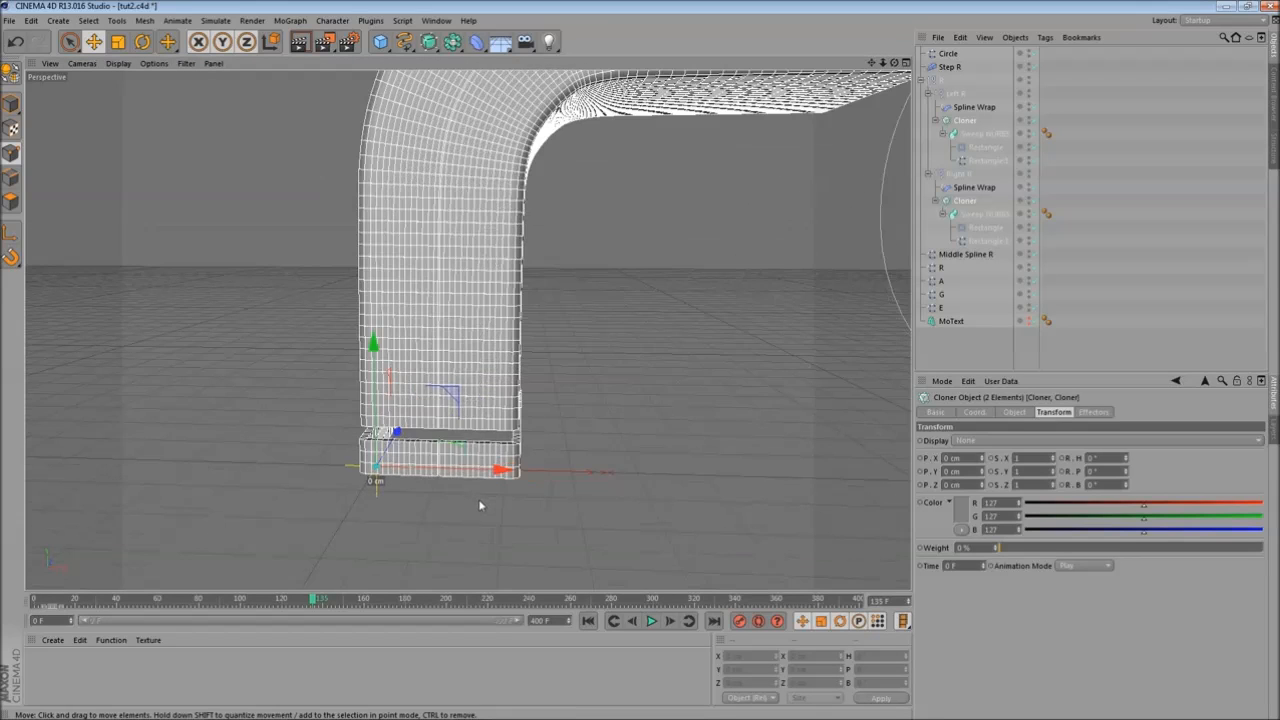
# - Render the viewport to check the R strokes, then collapse the R group in the hierarchy
pyautogui.click(297, 48)
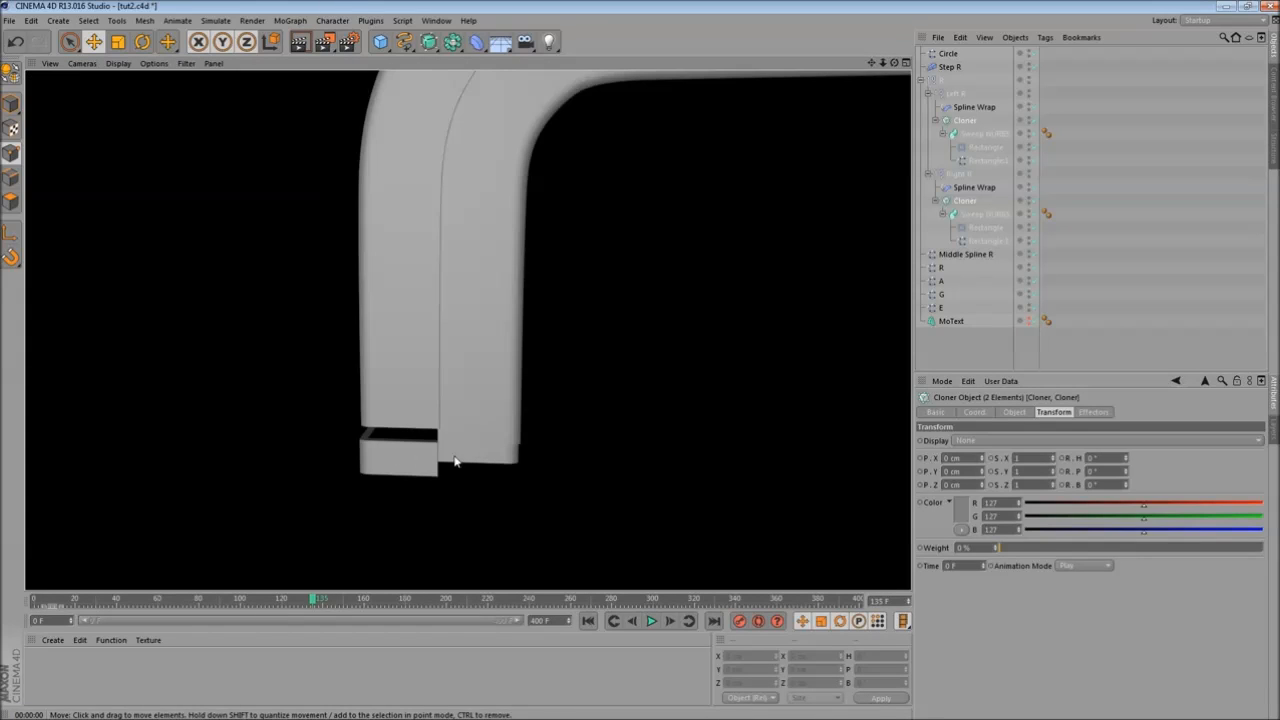
pyautogui.keyDown('alt'); pyautogui.moveTo(605, 428); pyautogui.dragTo(566, 430); pyautogui.keyUp('alt')
pyautogui.click(985, 566)
pyautogui.moveTo(53, 604); pyautogui.dragTo(304, 606)
pyautogui.keyDown('alt'); pyautogui.moveTo(452, 545); pyautogui.dragTo(468, 390); pyautogui.keyUp('alt')
pyautogui.hotkey('ctrl', 'r')
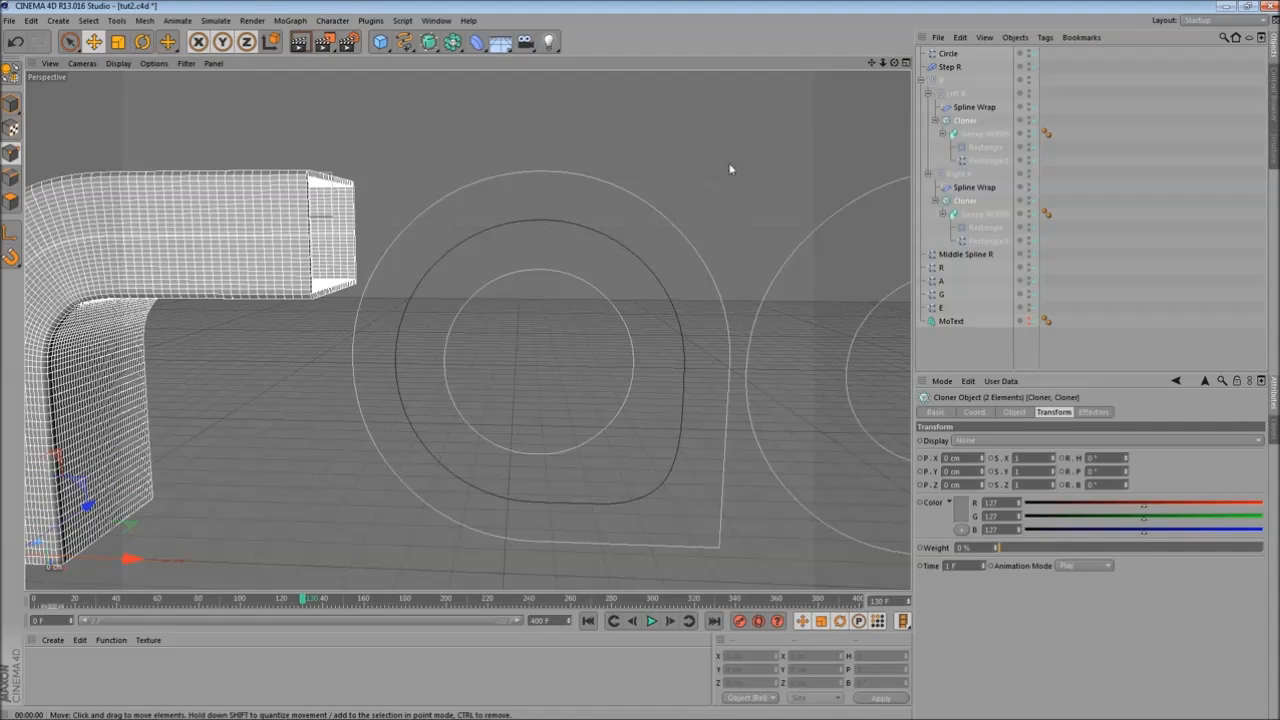
pyautogui.click(922, 82)
pyautogui.click(937, 81)
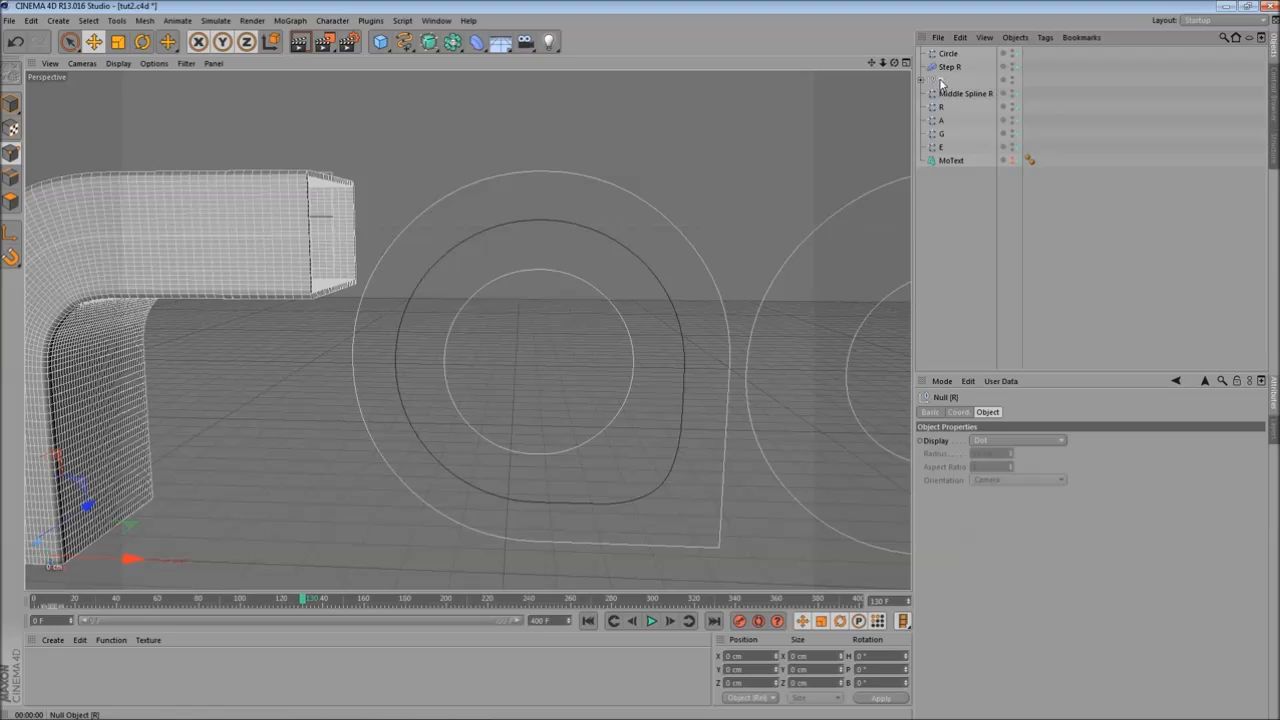
# - Duplicate the R group and rename the copy A
pyautogui.keyDown('ctrl'); pyautogui.moveTo(940, 74); pyautogui.dragTo(941, 75); pyautogui.keyUp('ctrl')
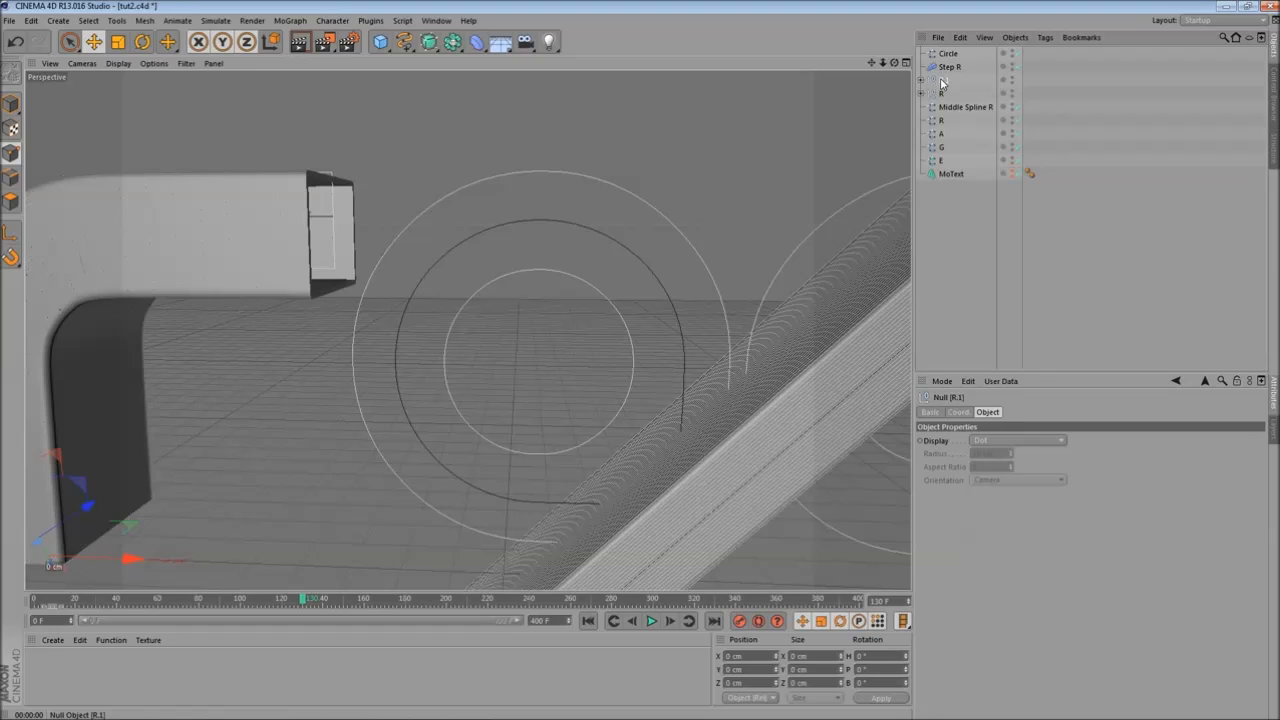
pyautogui.click(941, 79)
pyautogui.doubleClick(942, 80)
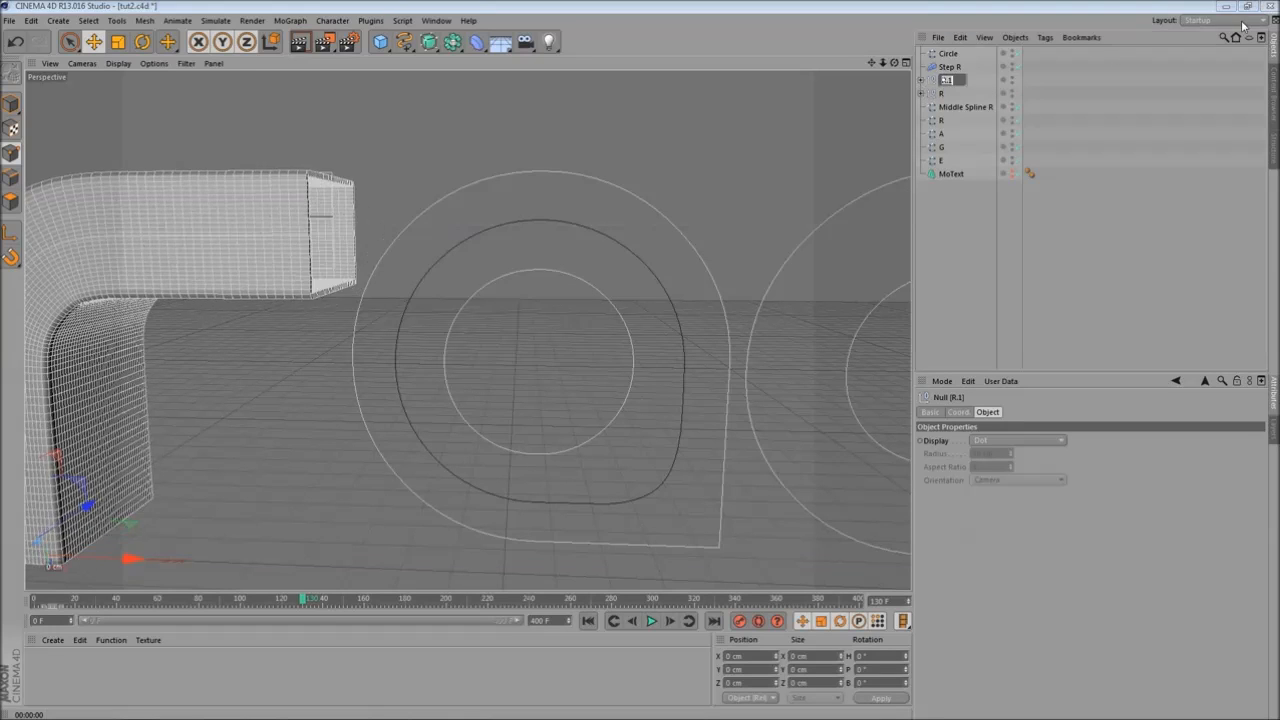
pyautogui.write('A')
pyautogui.press('Return')
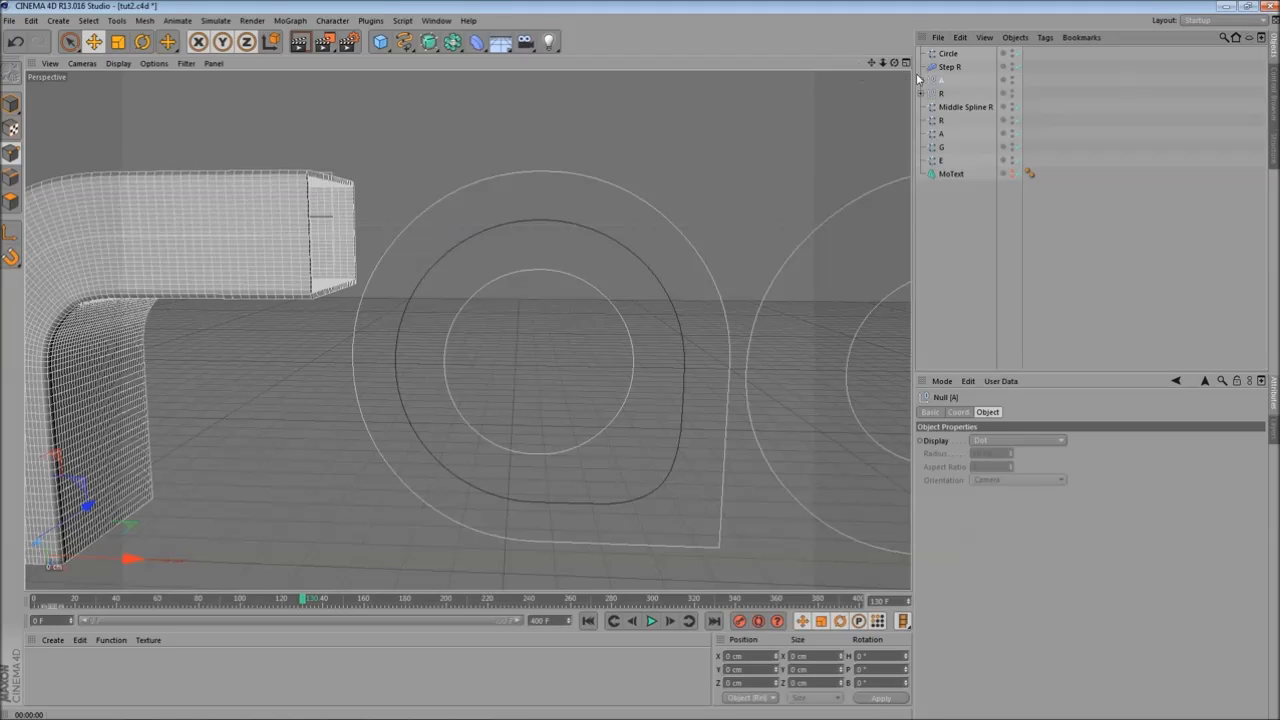
# - Expand the A group and rename its two sub-groups Left A and Right A
pyautogui.click(919, 80)
pyautogui.doubleClick(960, 93)
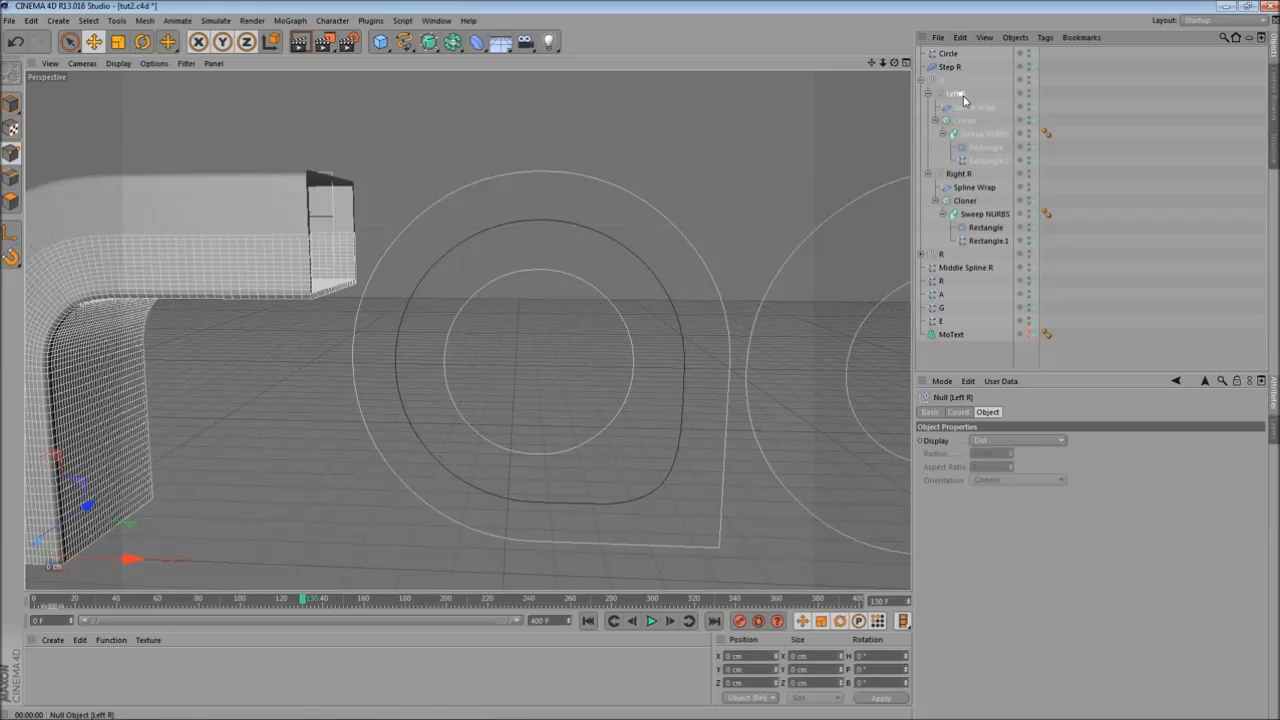
pyautogui.write('Left A')
pyautogui.press('Return')
pyautogui.click(968, 175)
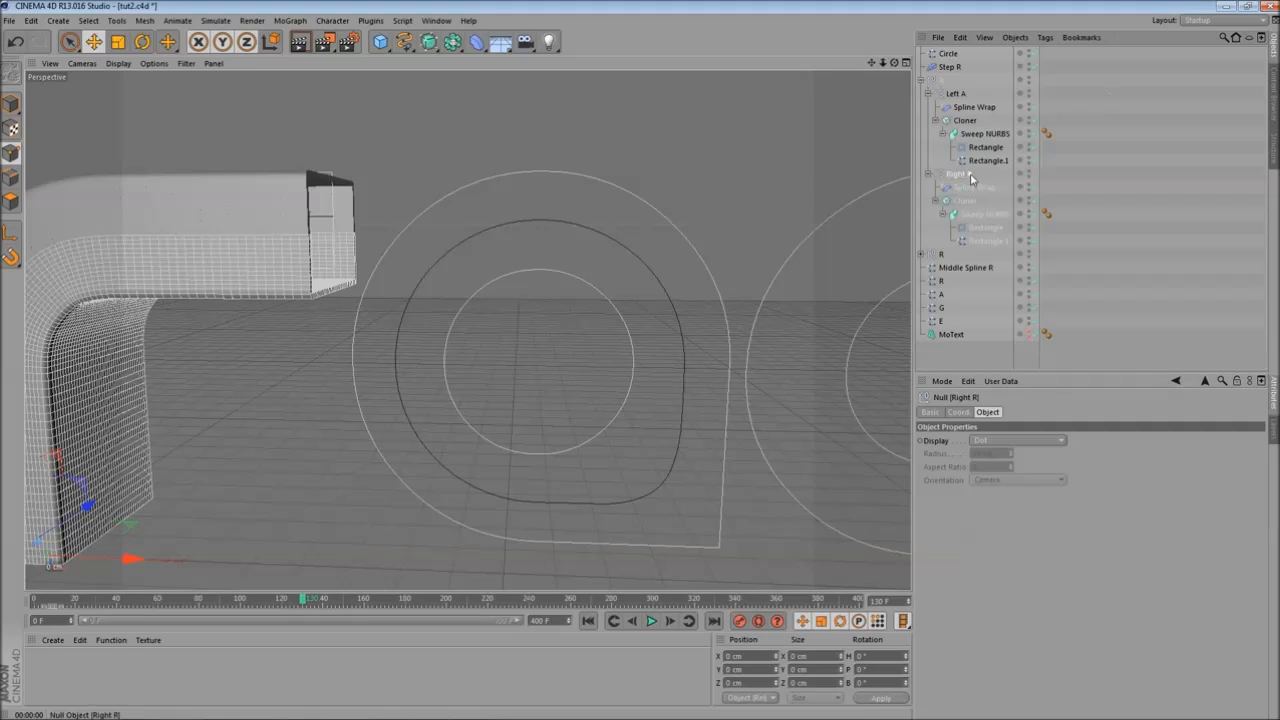
pyautogui.doubleClick(970, 177)
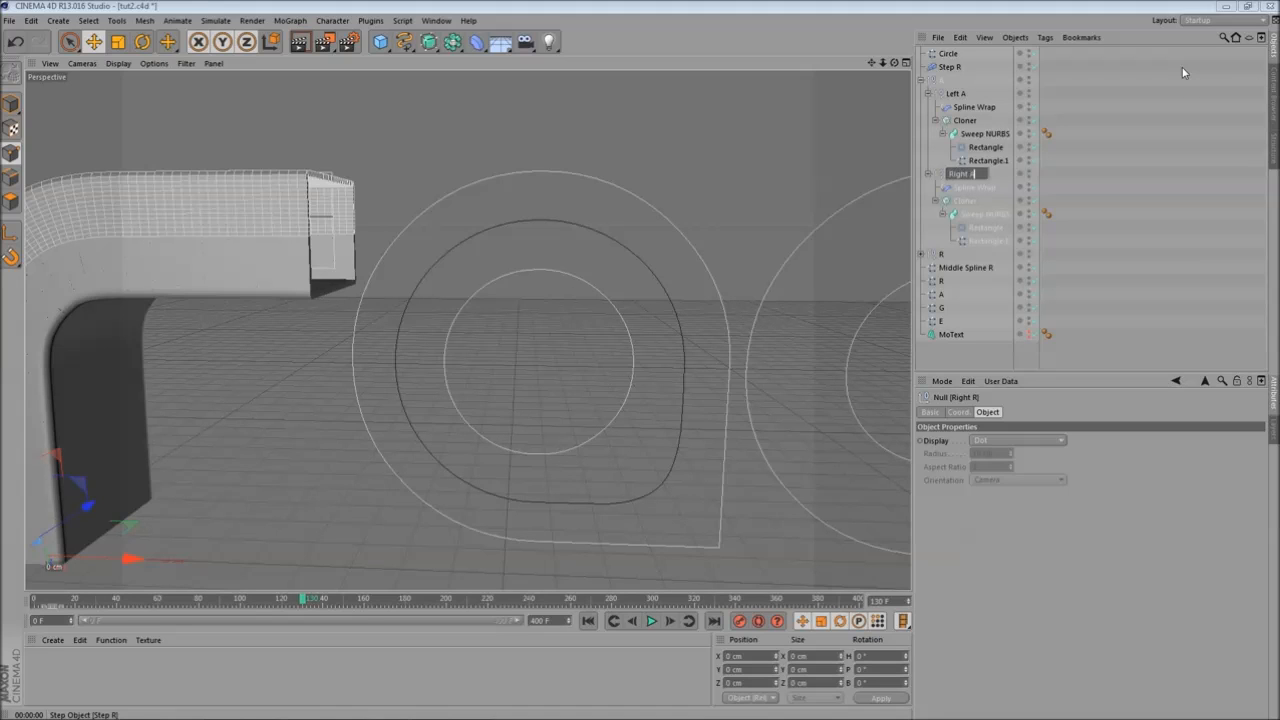
pyautogui.write('Right A')
pyautogui.press('Return')
# - Select both Spline Wraps in the A group and set their spline to the Circle
pyautogui.click(928, 174)
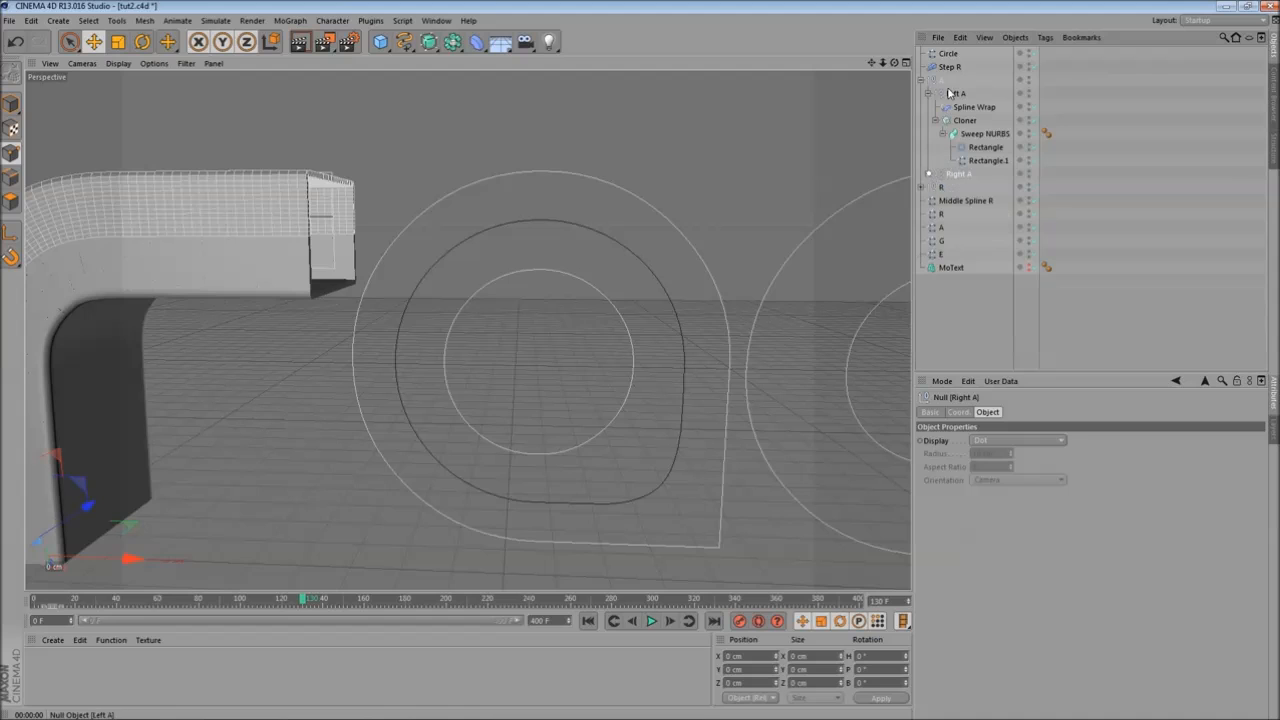
pyautogui.click(928, 174)
pyautogui.click(972, 187)
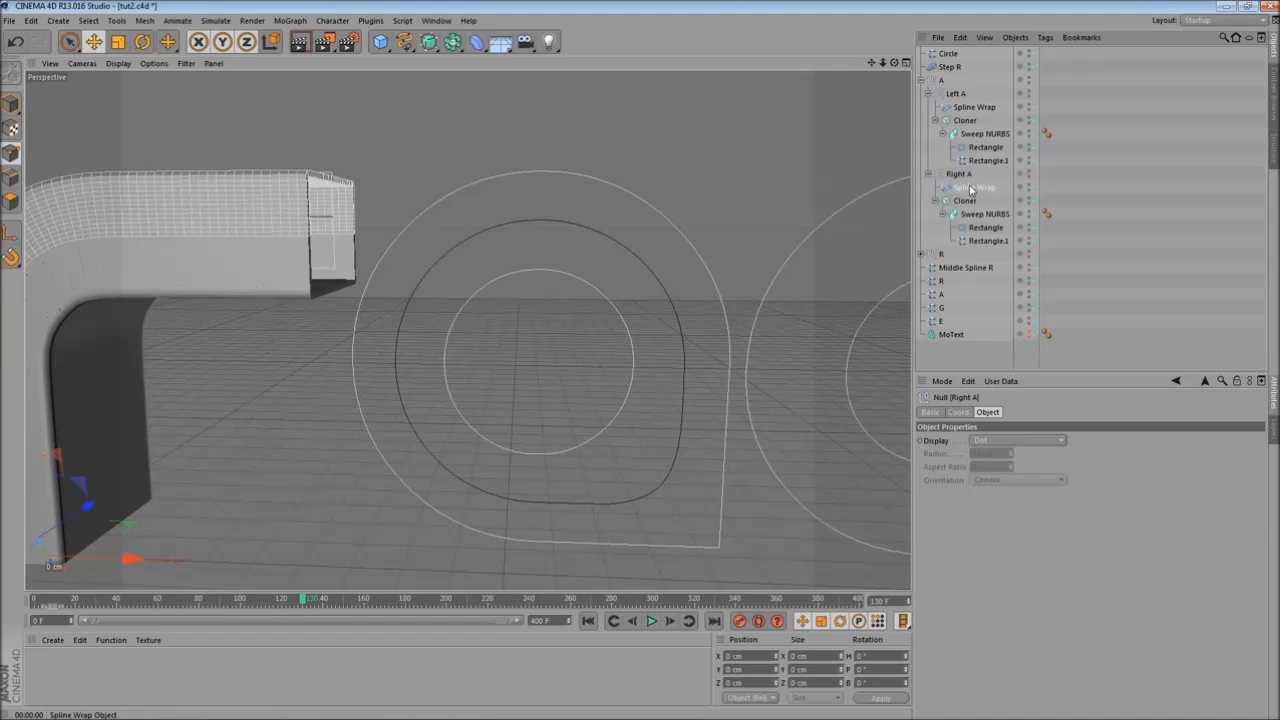
pyautogui.keyDown('ctrl'); pyautogui.click(973, 108); pyautogui.keyUp('ctrl')
pyautogui.moveTo(950, 64); pyautogui.dragTo(976, 55)
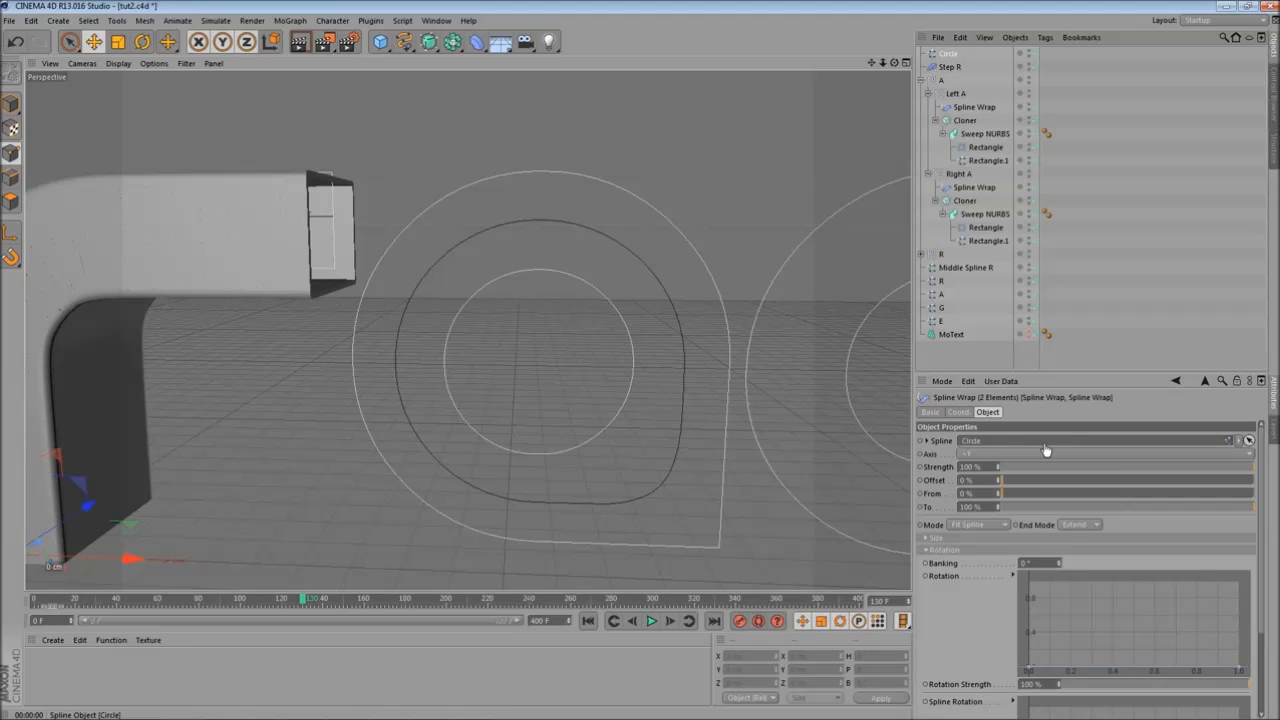
# - Rename the Circle spline Middle Spline A and move it next to Middle Spline R in the hierarchy
pyautogui.click(955, 54)
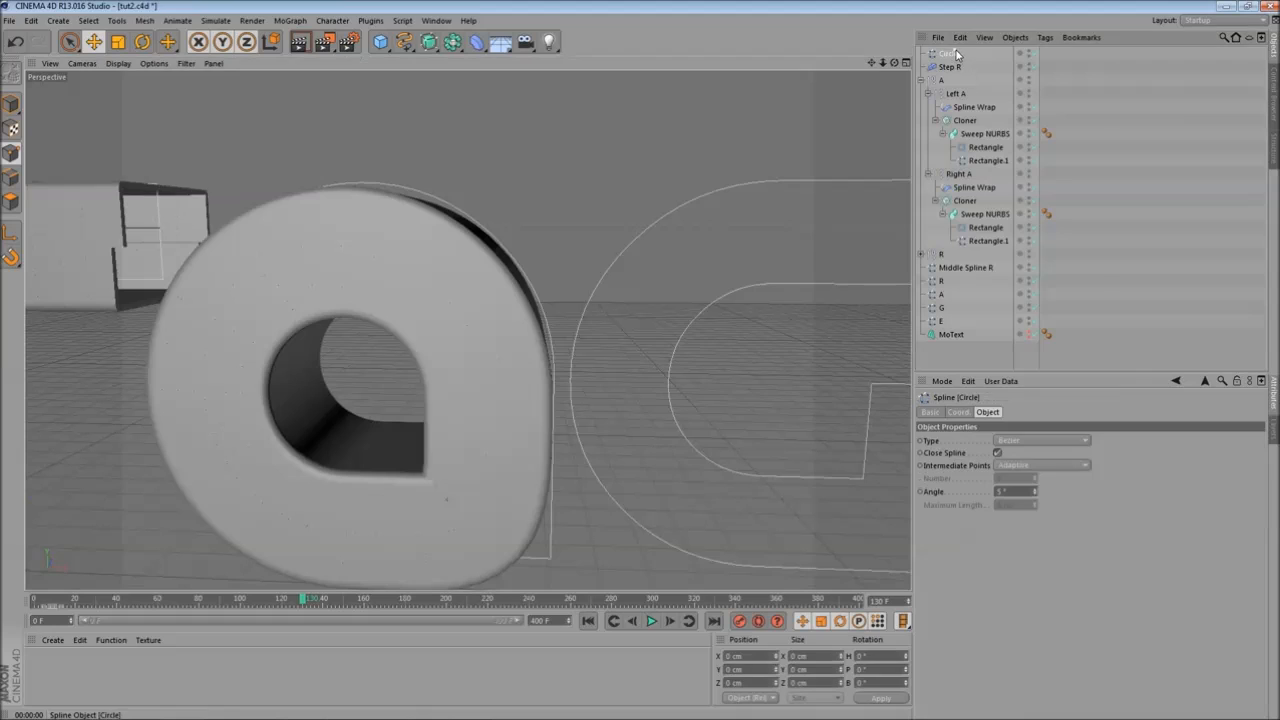
pyautogui.doubleClick(955, 54)
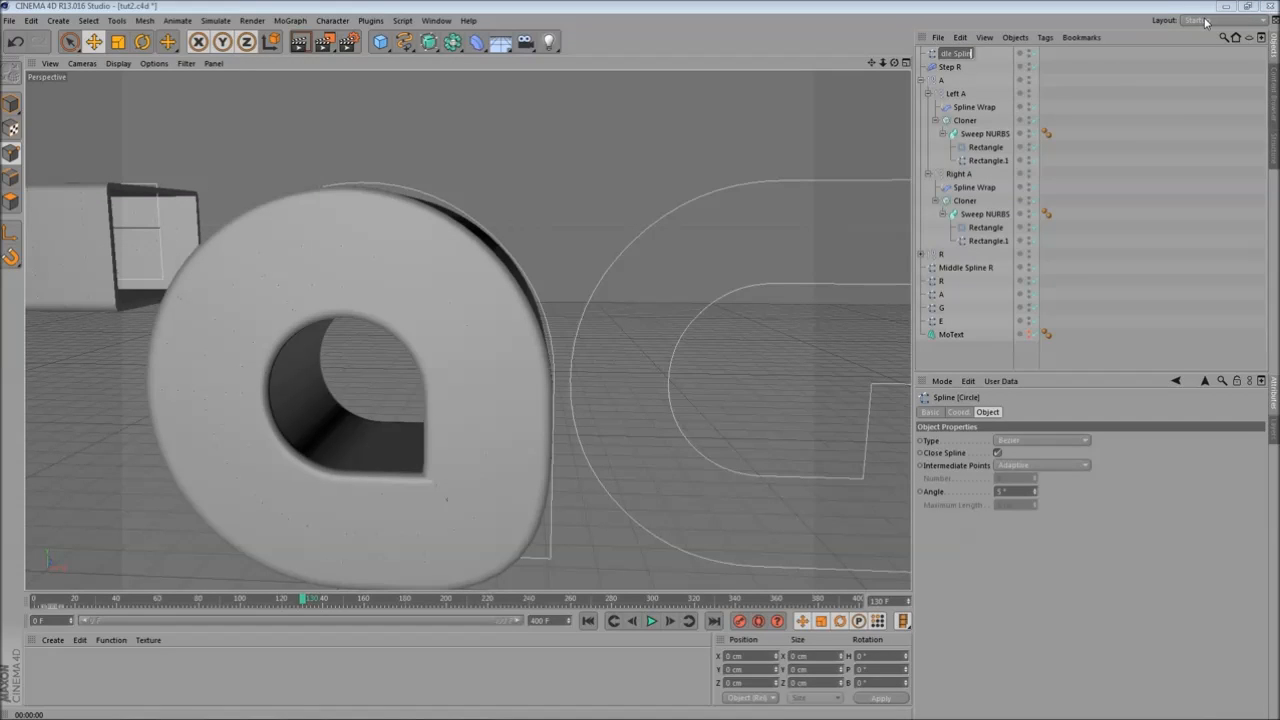
pyautogui.write('Middle Spline A')
pyautogui.press('Return')
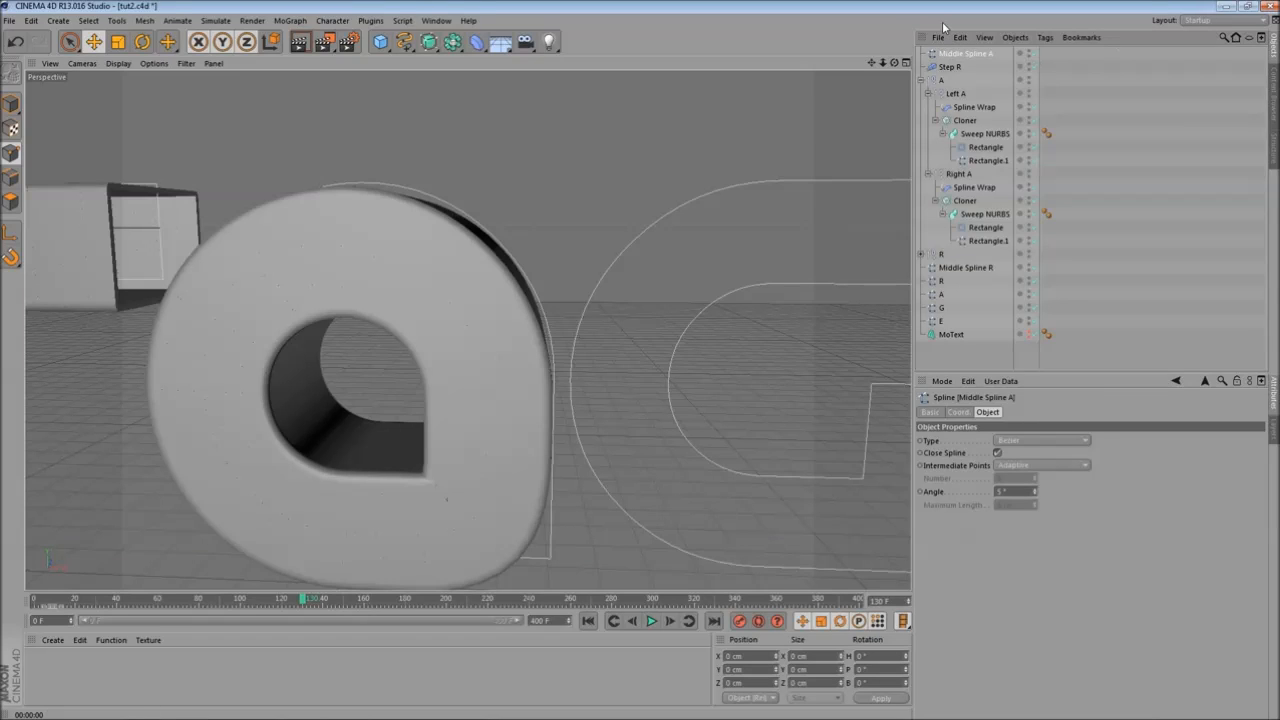
pyautogui.moveTo(949, 262); pyautogui.dragTo(947, 259)
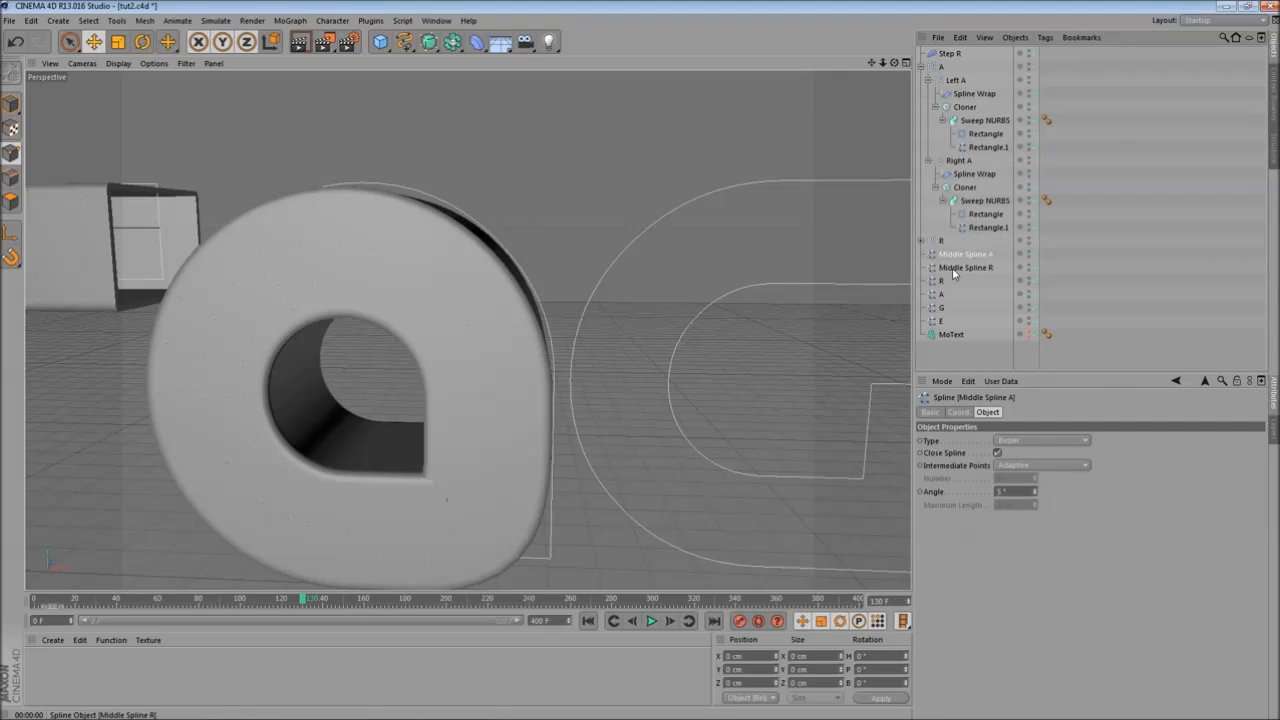
# - Orbit, zoom and scrub the timeline to review the new A letter
pyautogui.keyDown('alt'); pyautogui.moveTo(205, 359); pyautogui.dragTo(363, 200, button='middle'); pyautogui.keyUp('alt')
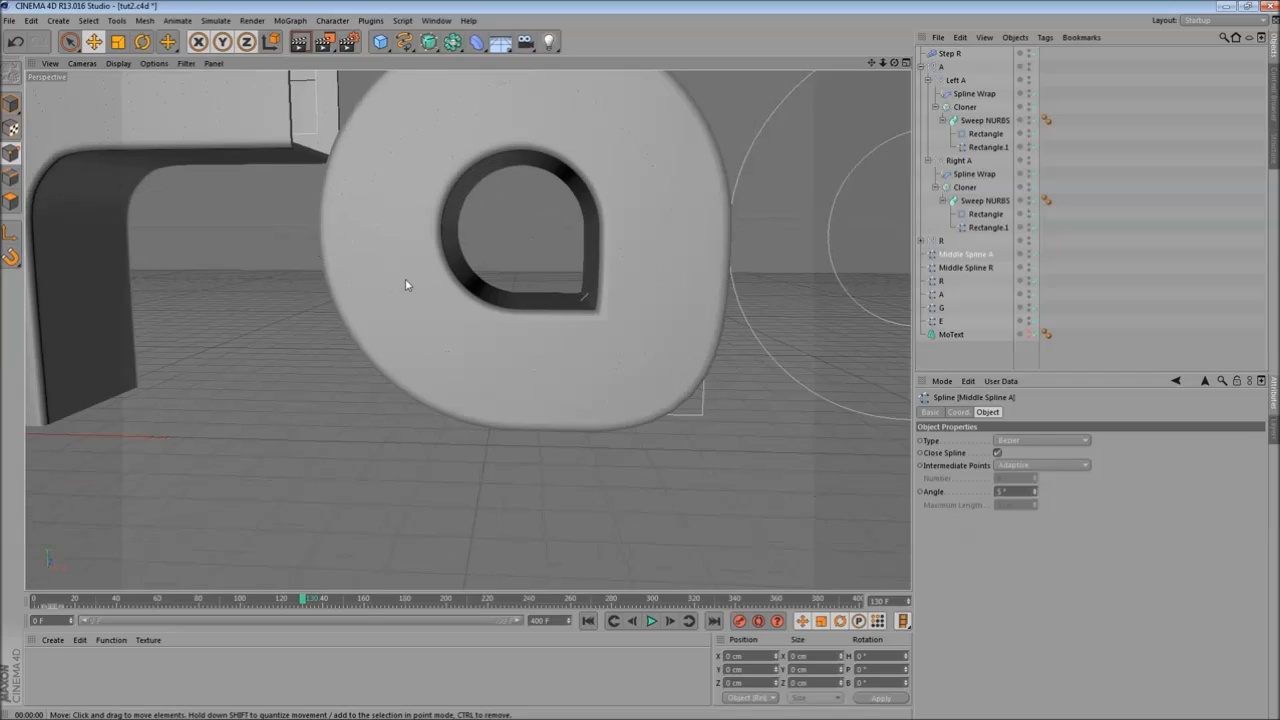
pyautogui.scroll(-3, 405, 278)
pyautogui.keyDown('alt'); pyautogui.moveTo(458, 190); pyautogui.dragTo(532, 370, button='middle'); pyautogui.keyUp('alt')
pyautogui.keyDown('alt'); pyautogui.moveTo(461, 263); pyautogui.dragTo(454, 283); pyautogui.keyUp('alt')
pyautogui.moveTo(88, 602); pyautogui.dragTo(229, 587)
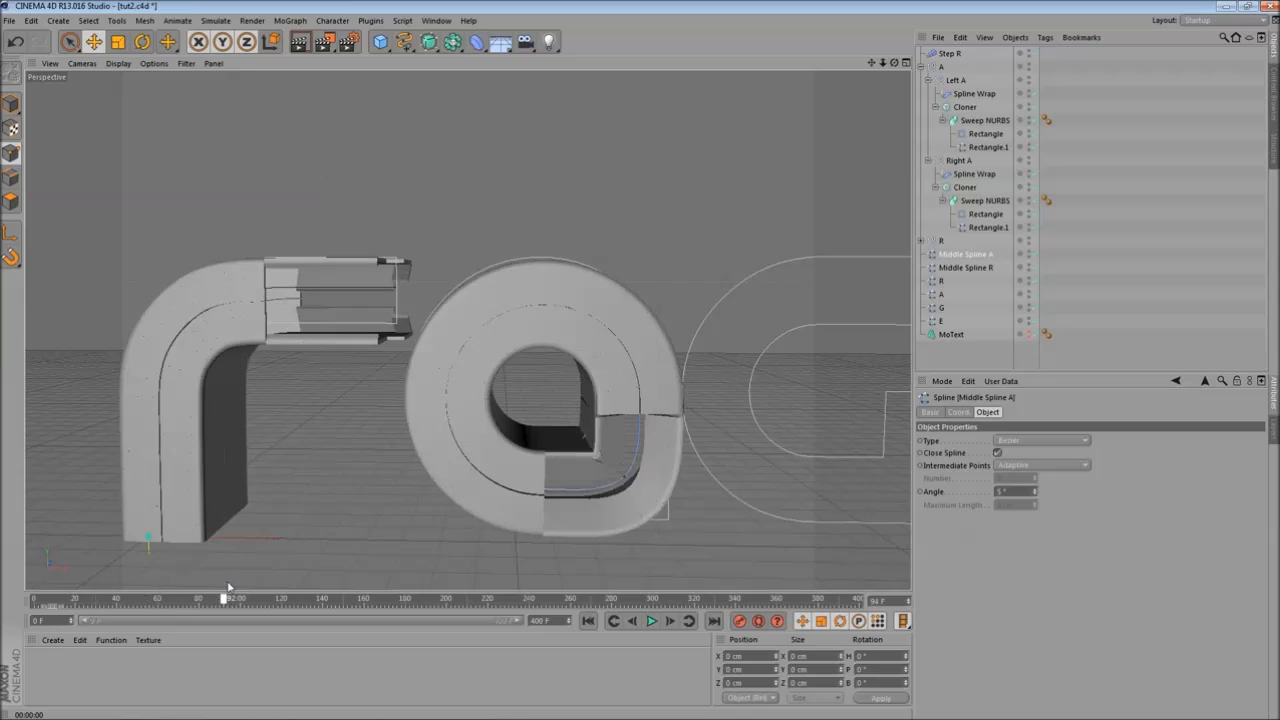
pyautogui.keyDown('alt'); pyautogui.moveTo(500, 306); pyautogui.dragTo(388, 288, button='middle'); pyautogui.keyUp('alt')
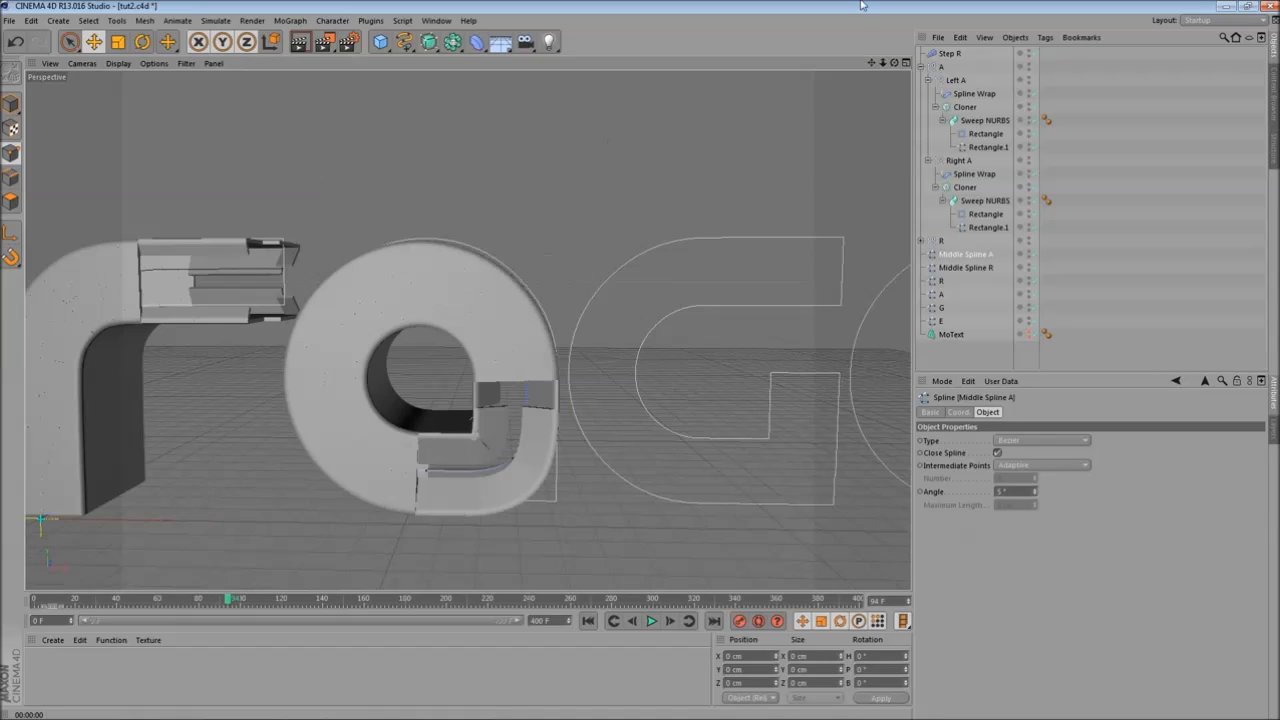
# - Duplicate the Step R effector and rename the copy Step A
pyautogui.click(921, 66)
pyautogui.click(950, 54)
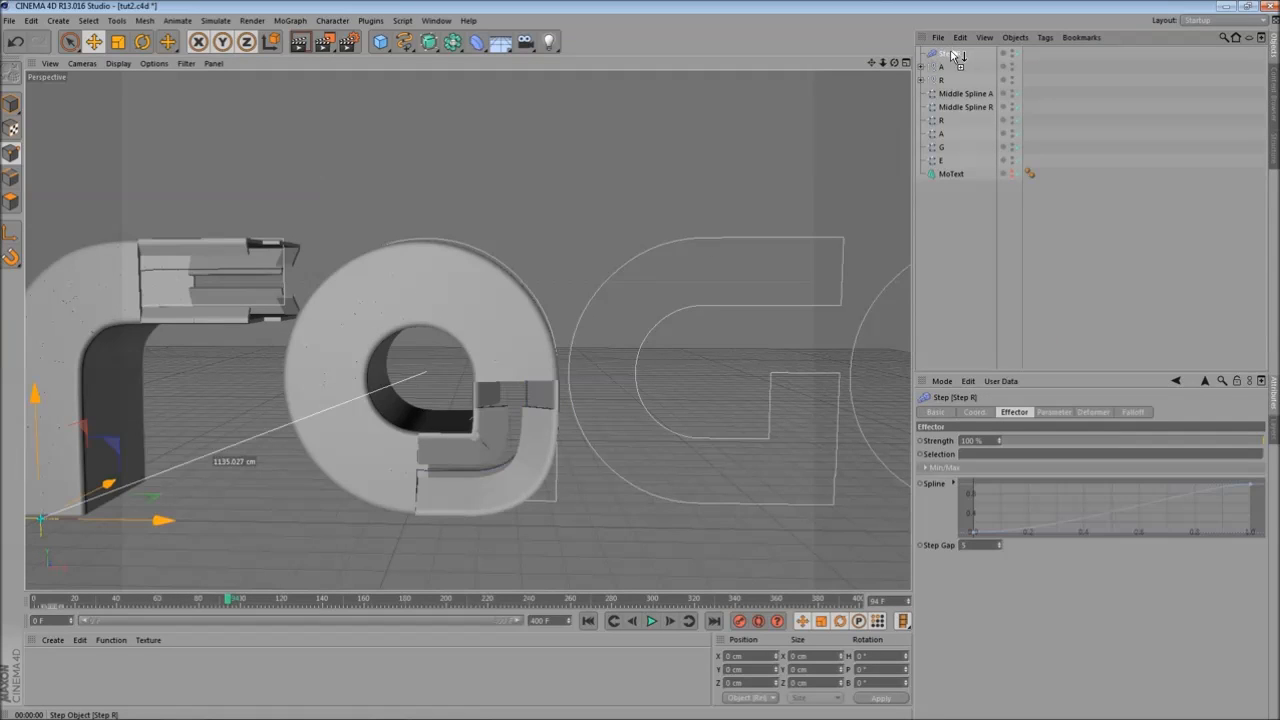
pyautogui.keyDown('ctrl'); pyautogui.moveTo(947, 53); pyautogui.dragTo(950, 54); pyautogui.keyUp('ctrl')
pyautogui.doubleClick(963, 55)
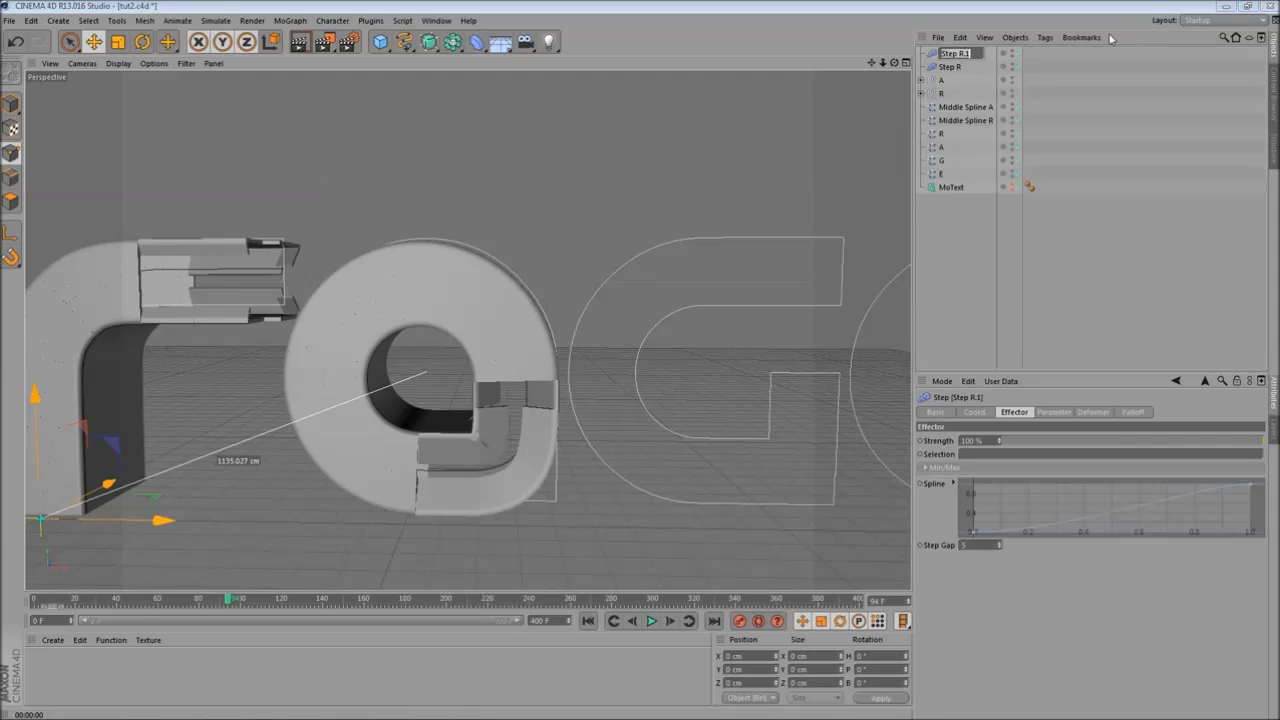
pyautogui.write('Step A')
pyautogui.press('Return')
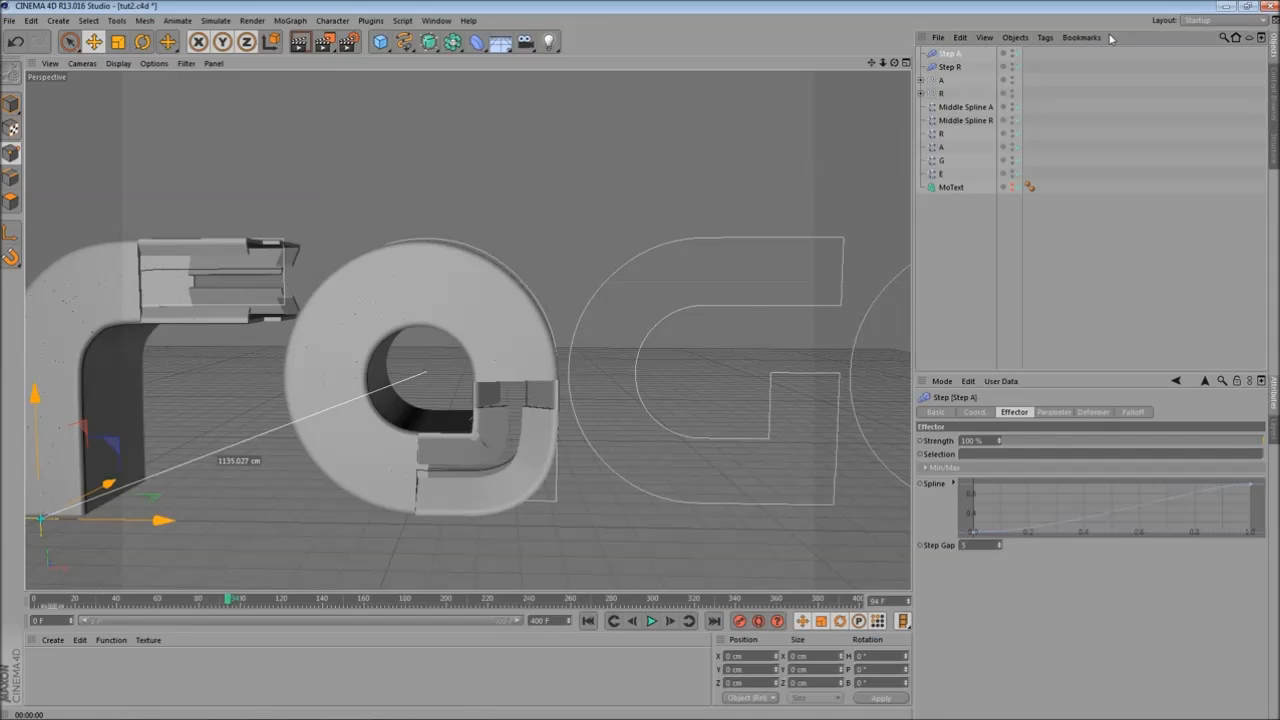
# - Select both Cloners in the A group and replace their Step R effector with Step A
pyautogui.click(938, 80)
pyautogui.click(922, 80)
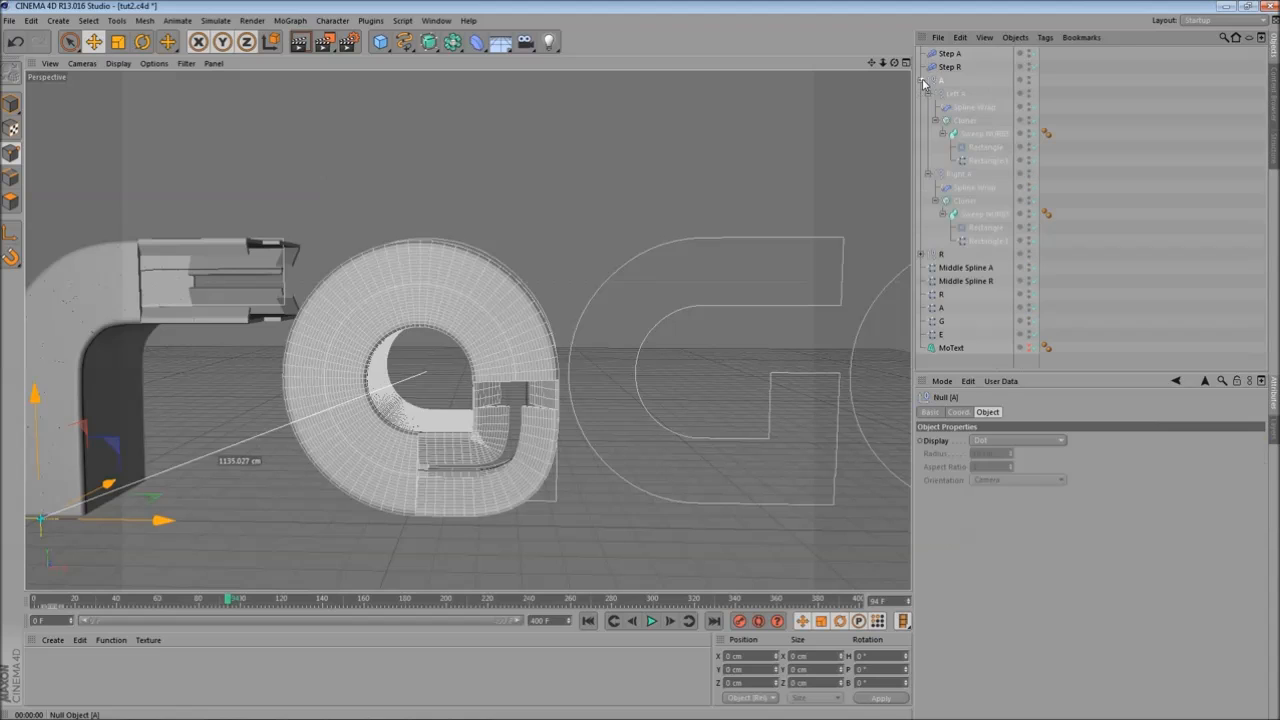
pyautogui.click(976, 123)
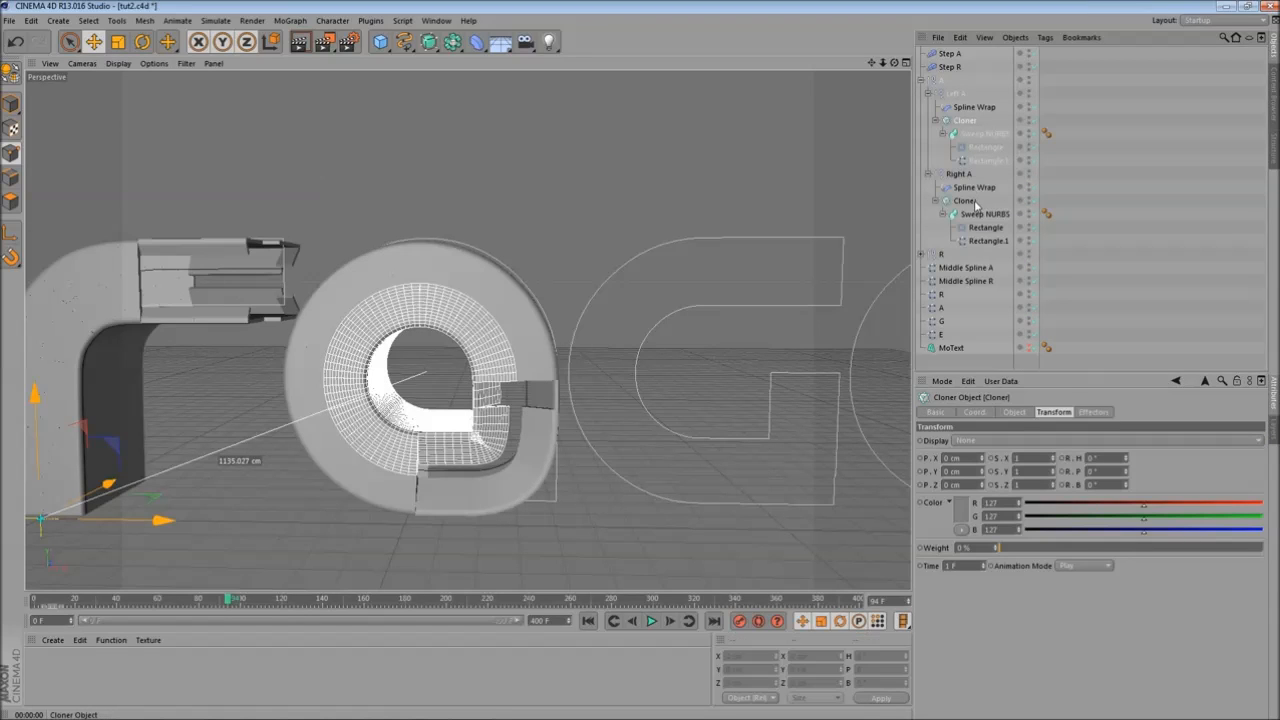
pyautogui.keyDown('ctrl'); pyautogui.click(972, 202); pyautogui.keyUp('ctrl')
pyautogui.click(1015, 412)
pyautogui.click(1110, 412)
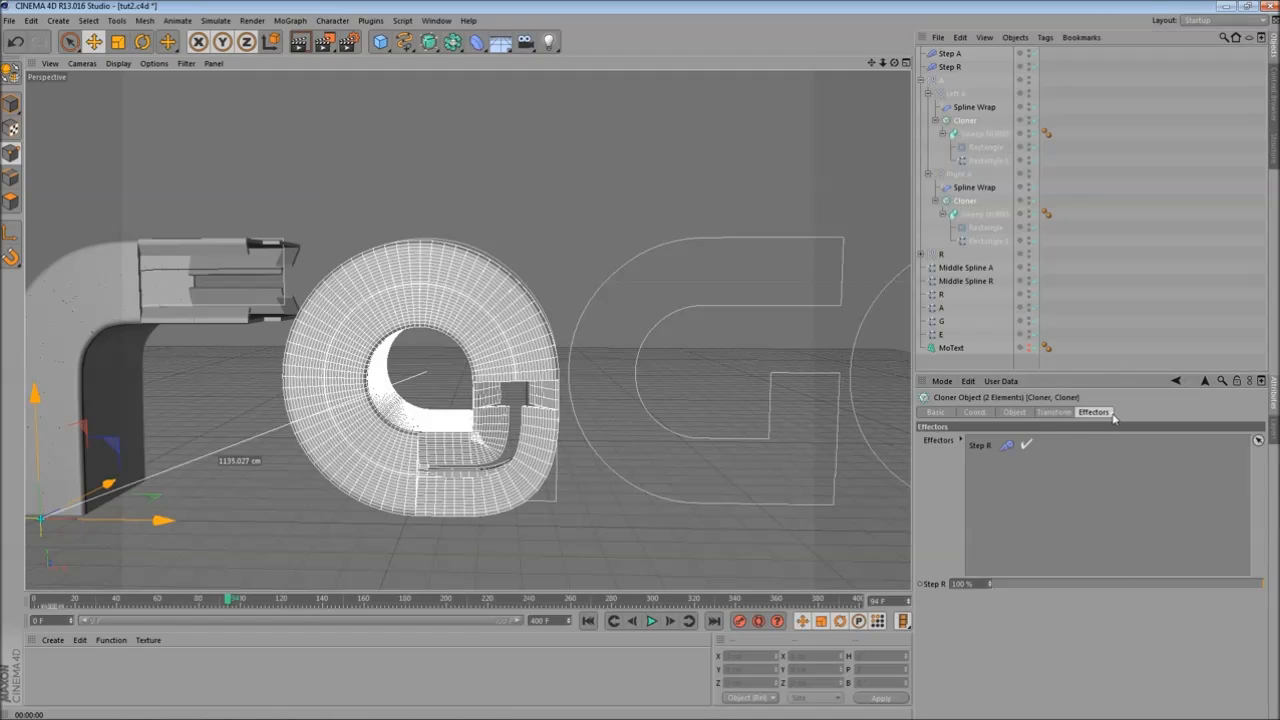
pyautogui.press('Delete')
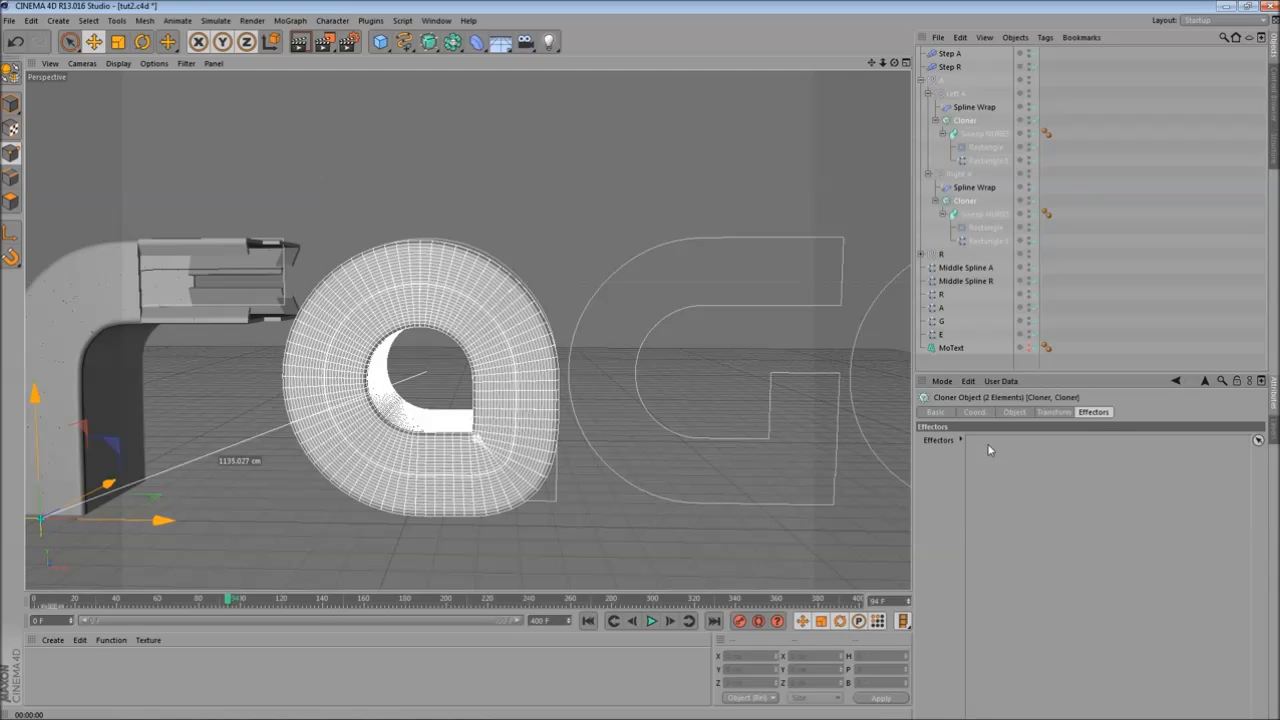
pyautogui.moveTo(951, 62); pyautogui.dragTo(1250, 336)
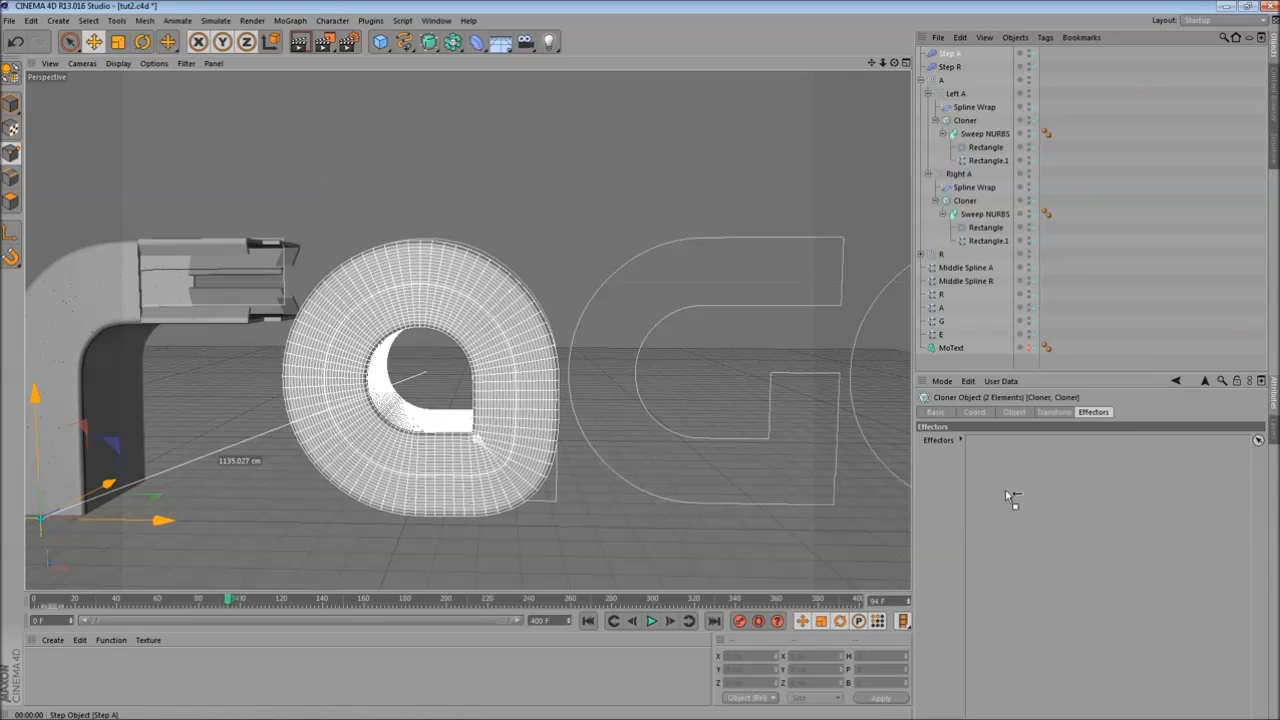
pyautogui.moveTo(1005, 489); pyautogui.dragTo(1005, 490)
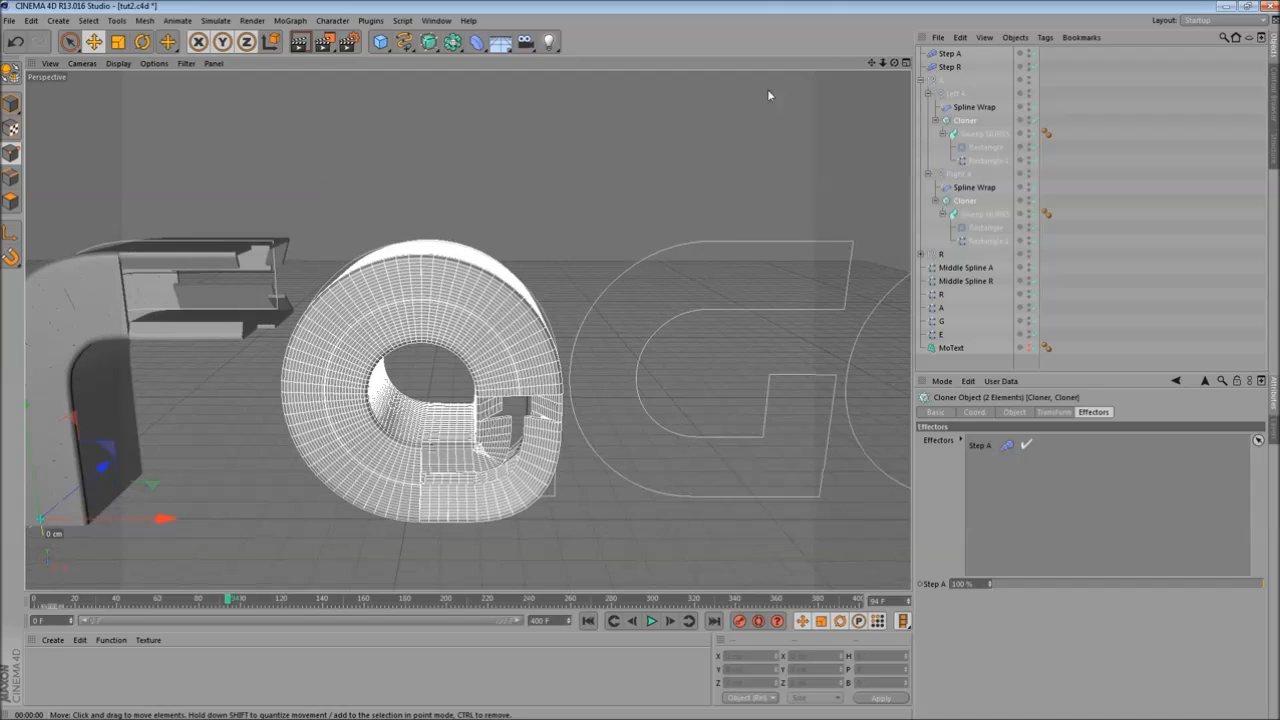
# - Set Step A's Step Gap to 1 and its Time Offset to 120 F
pyautogui.click(948, 54)
pyautogui.keyDown('alt'); pyautogui.moveTo(457, 252); pyautogui.dragTo(462, 195); pyautogui.keyUp('alt')
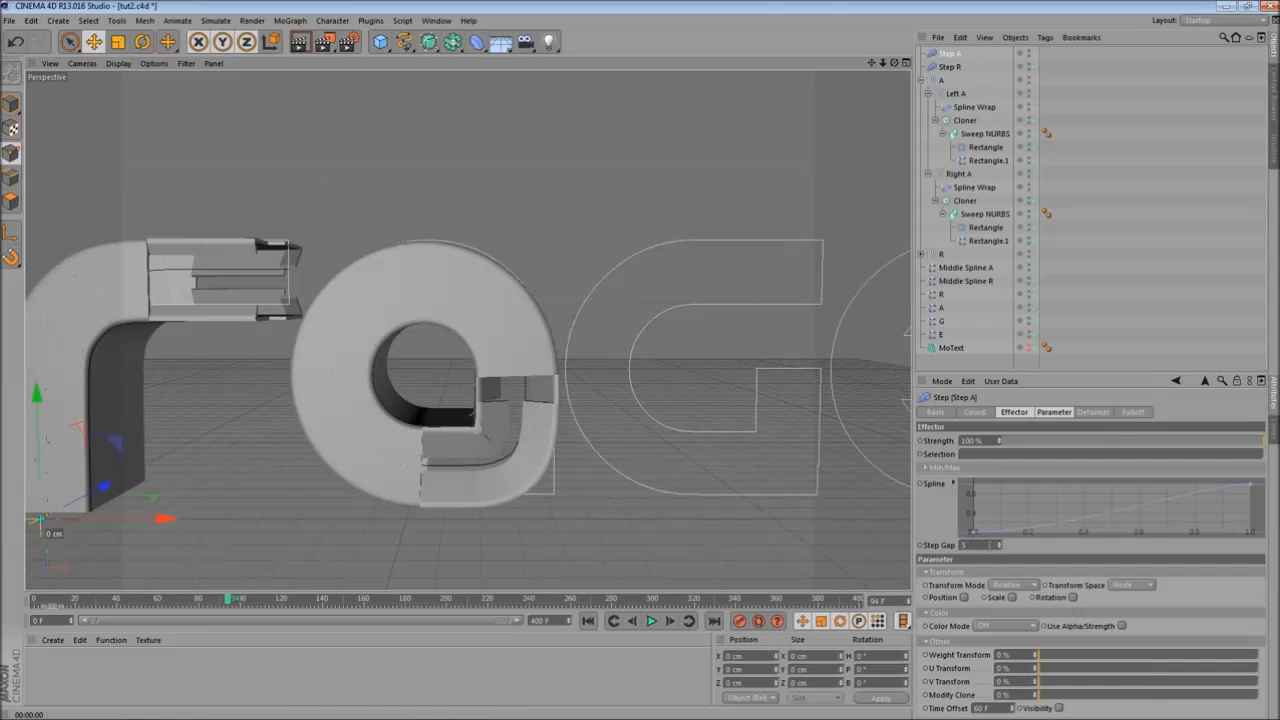
pyautogui.moveTo(1003, 546); pyautogui.dragTo(1002, 552)
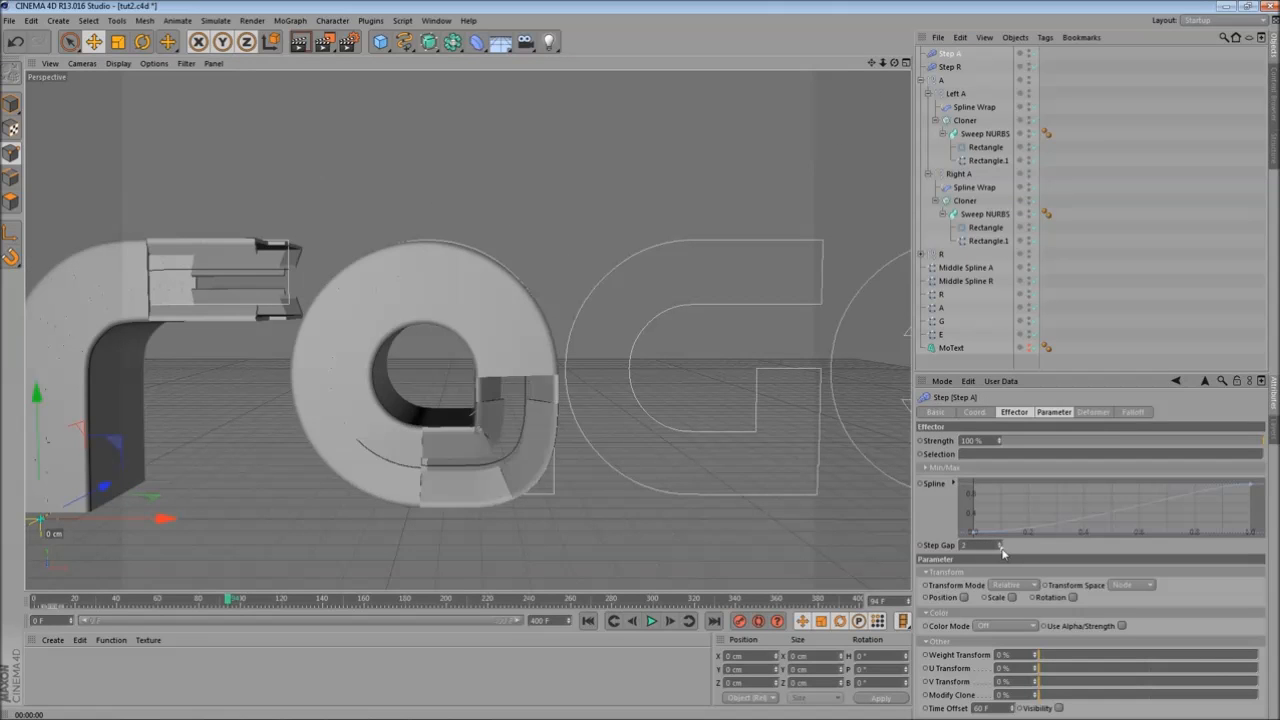
pyautogui.moveTo(474, 386)
pyautogui.keyDown('alt'); pyautogui.mouseDown()
pyautogui.moveTo(443, 386)
pyautogui.moveTo(460, 397)
pyautogui.mouseUp(); pyautogui.keyUp('alt')
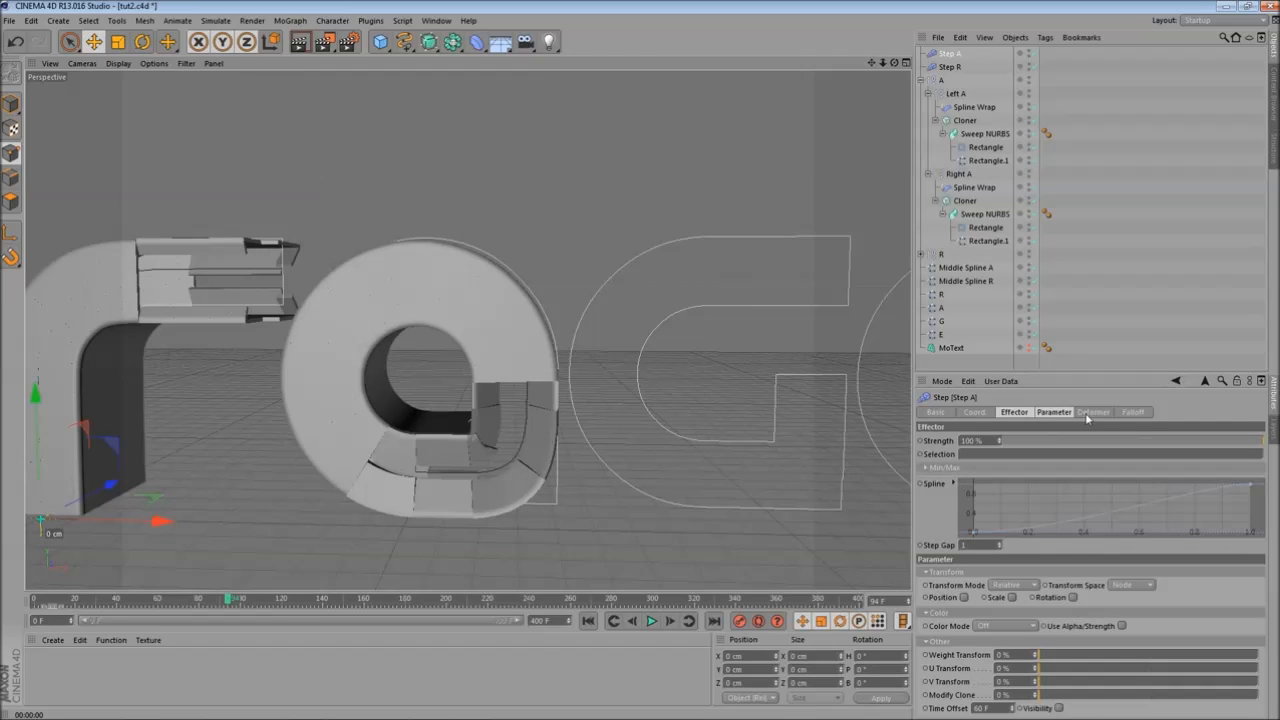
pyautogui.click(1054, 412)
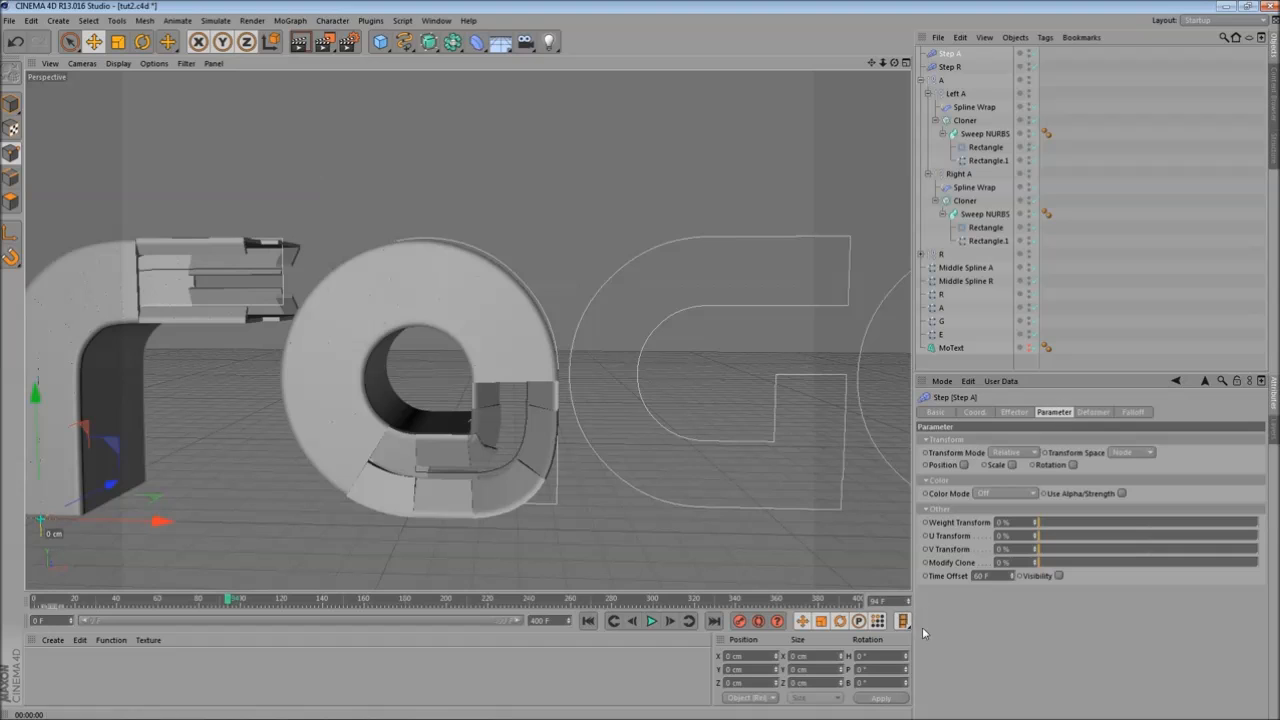
pyautogui.moveTo(1006, 577); pyautogui.dragTo(834, 549)
pyautogui.write('120')
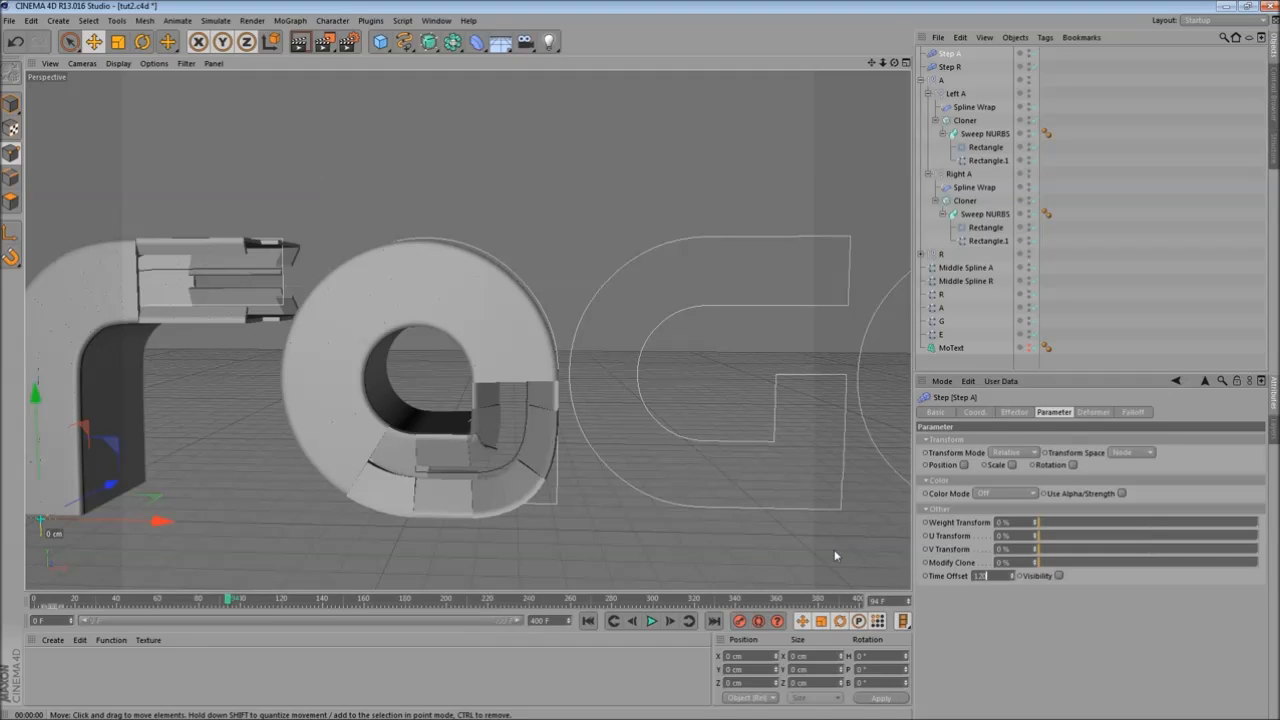
pyautogui.press('Return')
# - Select the Rectangle.1 profiles of both A sweeps and scale them down with the Scale tool
pyautogui.keyDown('alt'); pyautogui.moveTo(362, 400); pyautogui.dragTo(427, 404, button='middle'); pyautogui.keyUp('alt')
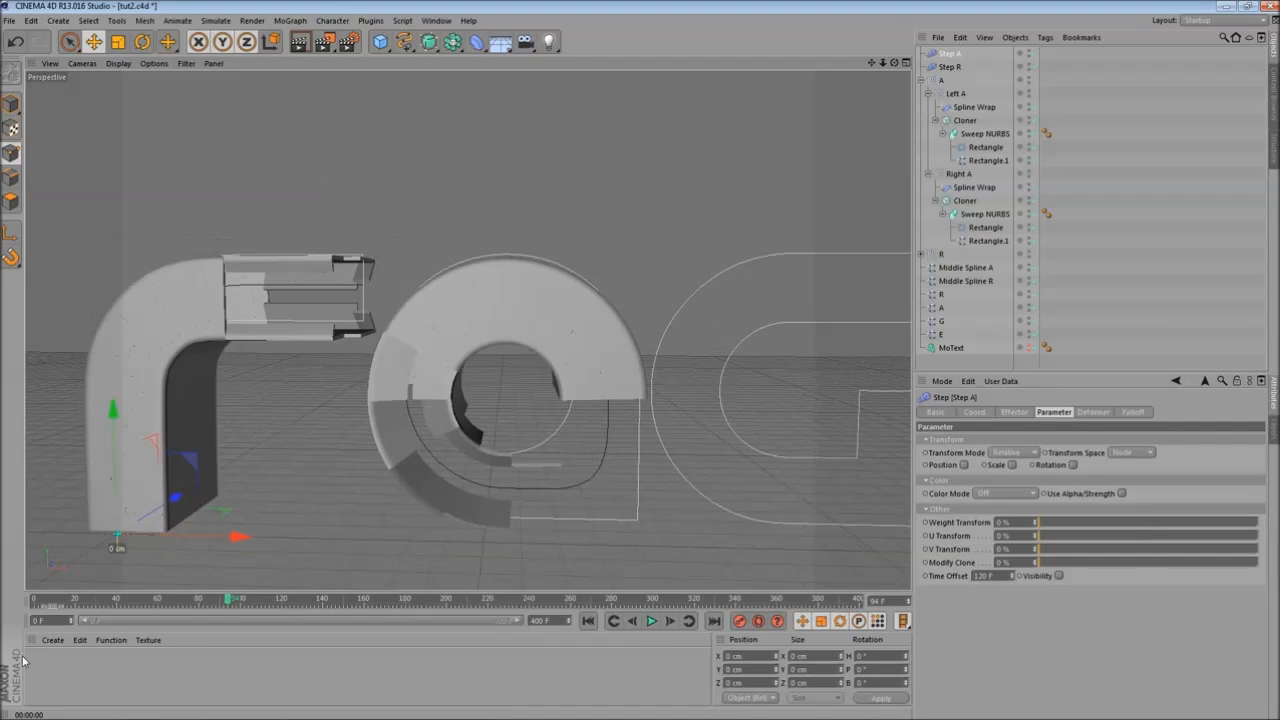
pyautogui.moveTo(42, 605); pyautogui.dragTo(190, 582)
pyautogui.keyDown('alt'); pyautogui.moveTo(592, 365); pyautogui.dragTo(560, 385); pyautogui.keyUp('alt')
pyautogui.click(990, 160)
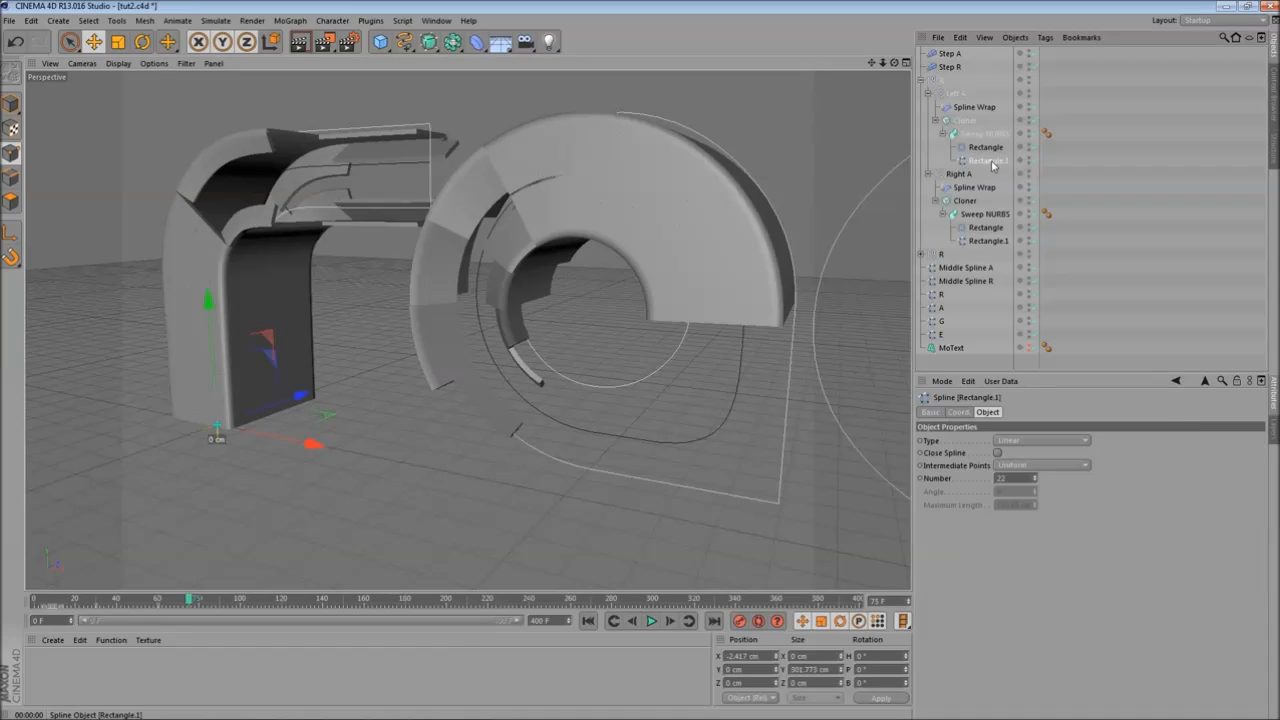
pyautogui.keyDown('ctrl'); pyautogui.click(985, 241); pyautogui.keyUp('ctrl')
pyautogui.keyDown('alt'); pyautogui.moveTo(231, 343); pyautogui.dragTo(373, 445); pyautogui.keyUp('alt')
pyautogui.scroll(2, 373, 445)
pyautogui.moveTo(182, 604); pyautogui.dragTo(97, 627)
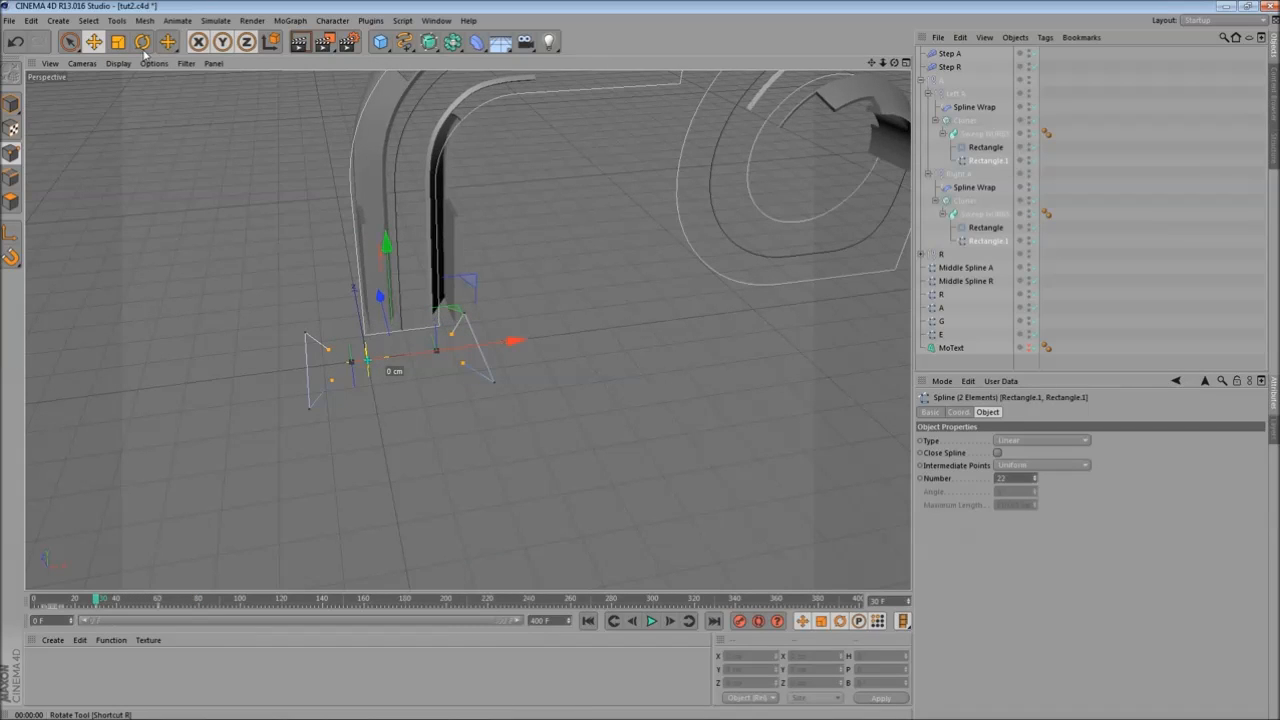
pyautogui.press('t')
pyautogui.moveTo(517, 343); pyautogui.dragTo(481, 362)
pyautogui.keyDown('alt'); pyautogui.moveTo(493, 421); pyautogui.dragTo(715, 415); pyautogui.keyUp('alt')
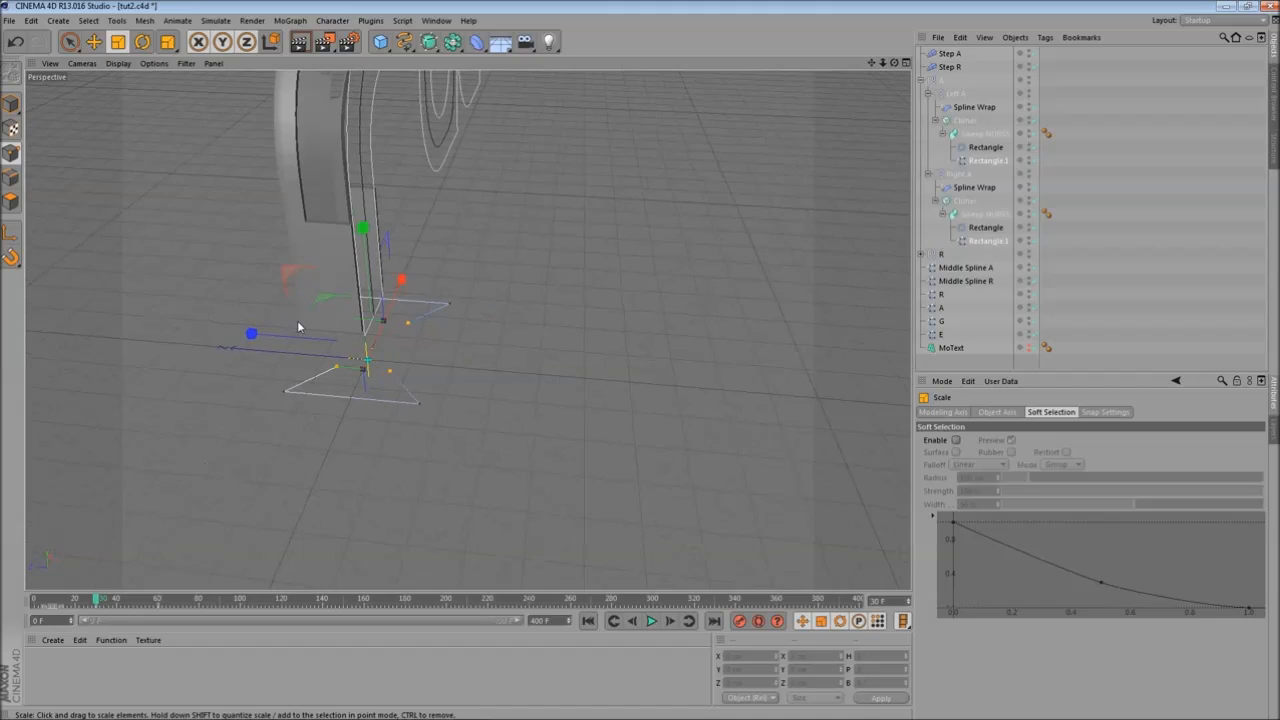
pyautogui.moveTo(299, 339); pyautogui.dragTo(355, 346)
# - Orbit the view and scrub the timeline to review the A strokes
pyautogui.keyDown('alt'); pyautogui.moveTo(770, 352); pyautogui.dragTo(599, 270); pyautogui.keyUp('alt')
pyautogui.keyDown('alt'); pyautogui.moveTo(599, 270); pyautogui.dragTo(252, 380, button='middle'); pyautogui.keyUp('alt')
pyautogui.moveTo(97, 600); pyautogui.dragTo(189, 600)
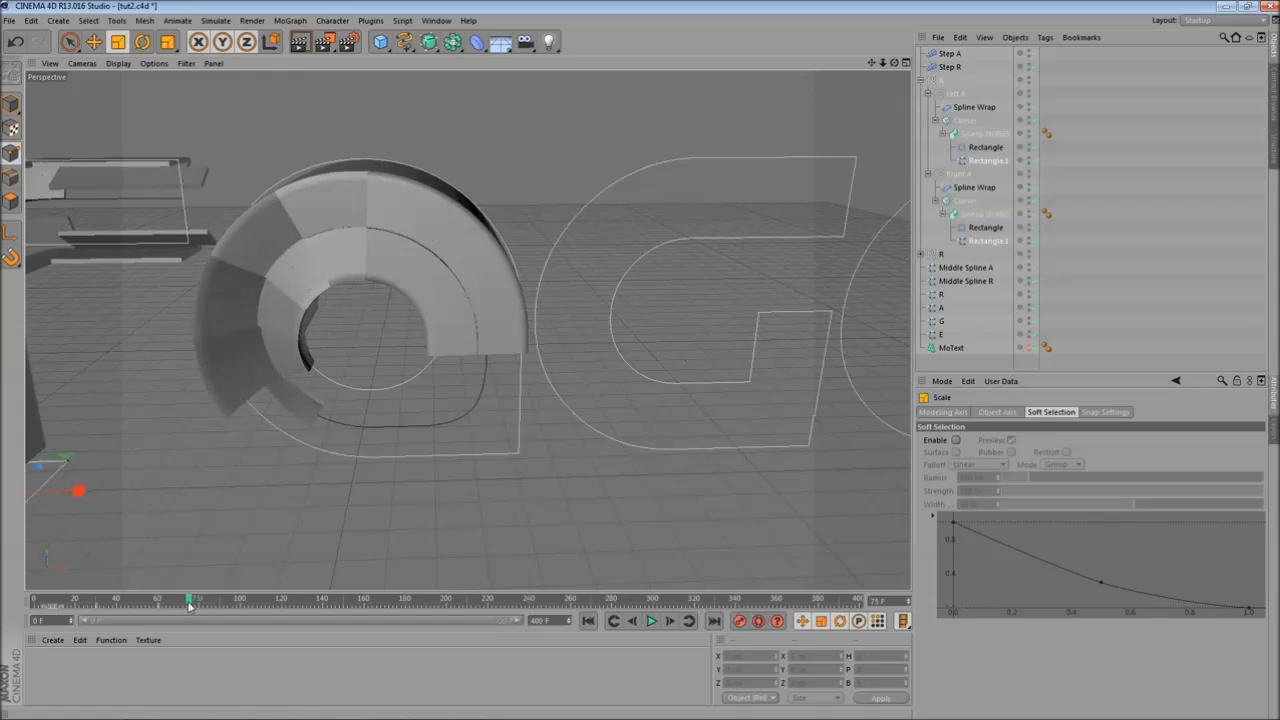
# - Render the view, orbit around it and scrub the timeline to check the A strokes, then collapse the A group
pyautogui.click(299, 41)
pyautogui.keyDown('alt'); pyautogui.moveTo(237, 319); pyautogui.dragTo(471, 356); pyautogui.keyUp('alt')
pyautogui.keyDown('alt'); pyautogui.moveTo(471, 356); pyautogui.dragTo(451, 354, button='right'); pyautogui.keyUp('alt')
pyautogui.keyDown('alt'); pyautogui.moveTo(451, 354); pyautogui.dragTo(558, 368, button='middle'); pyautogui.keyUp('alt')
pyautogui.moveTo(62, 602); pyautogui.dragTo(374, 600)
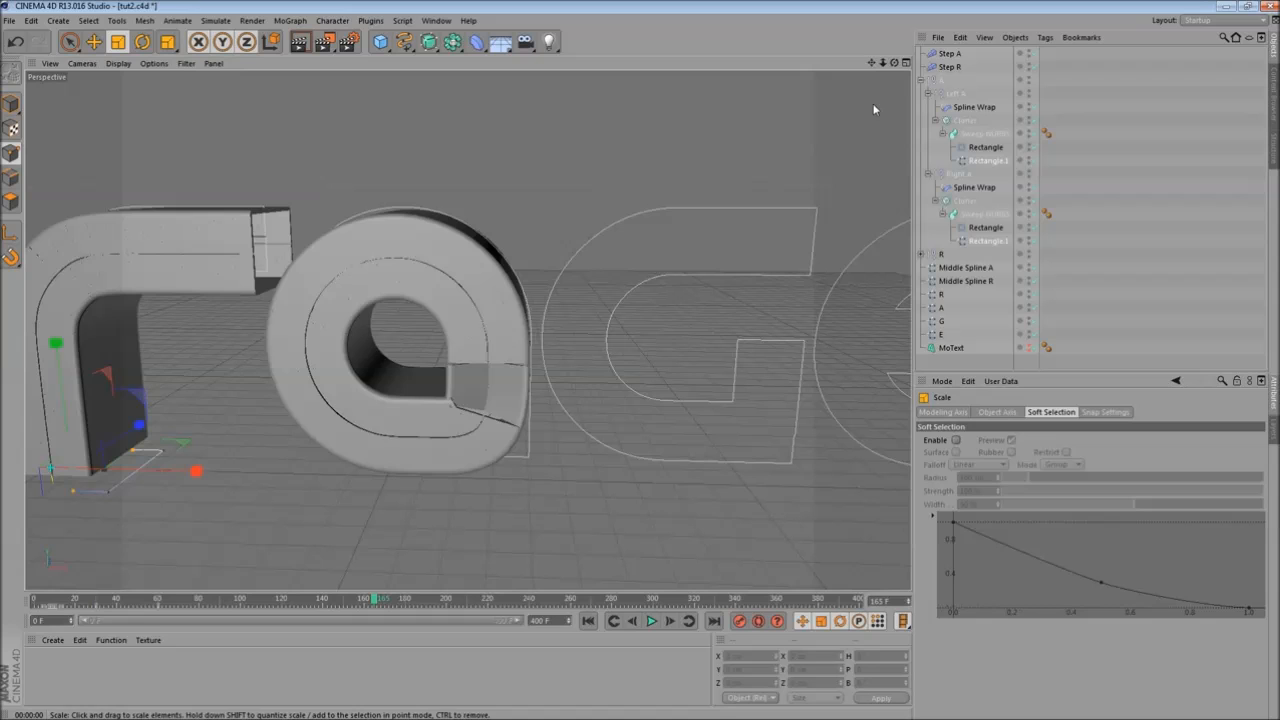
pyautogui.click(921, 80)
pyautogui.click(938, 81)
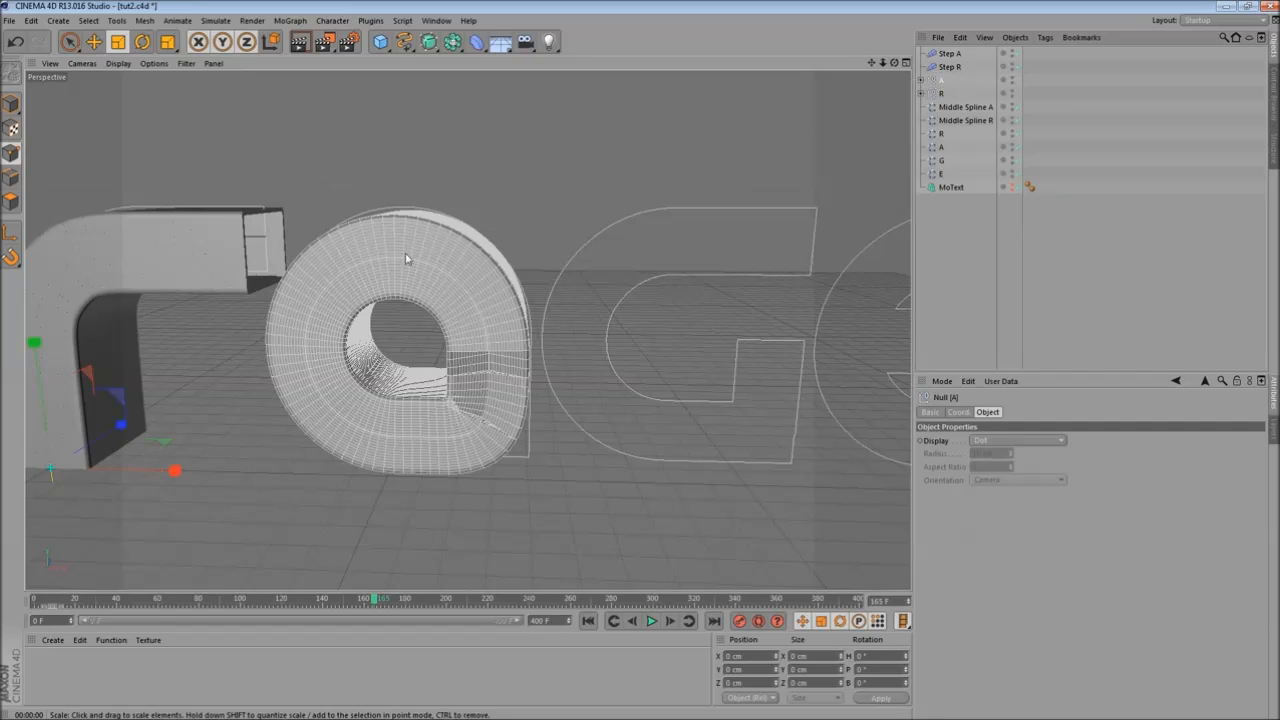
# - Select the Rectangle profiles of both A sweeps and lower their Maximum Length to about 28 cm
pyautogui.scroll(3, 474, 240)
pyautogui.scroll(2, 496, 268)
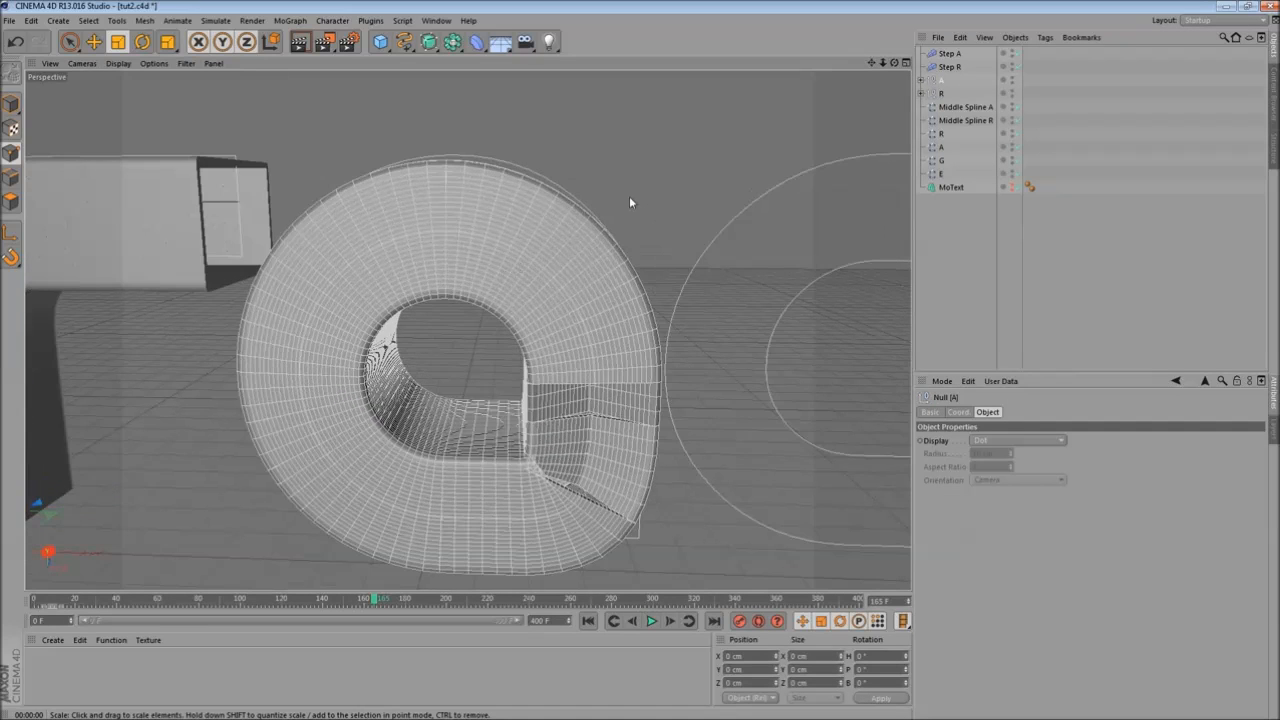
pyautogui.click(921, 80)
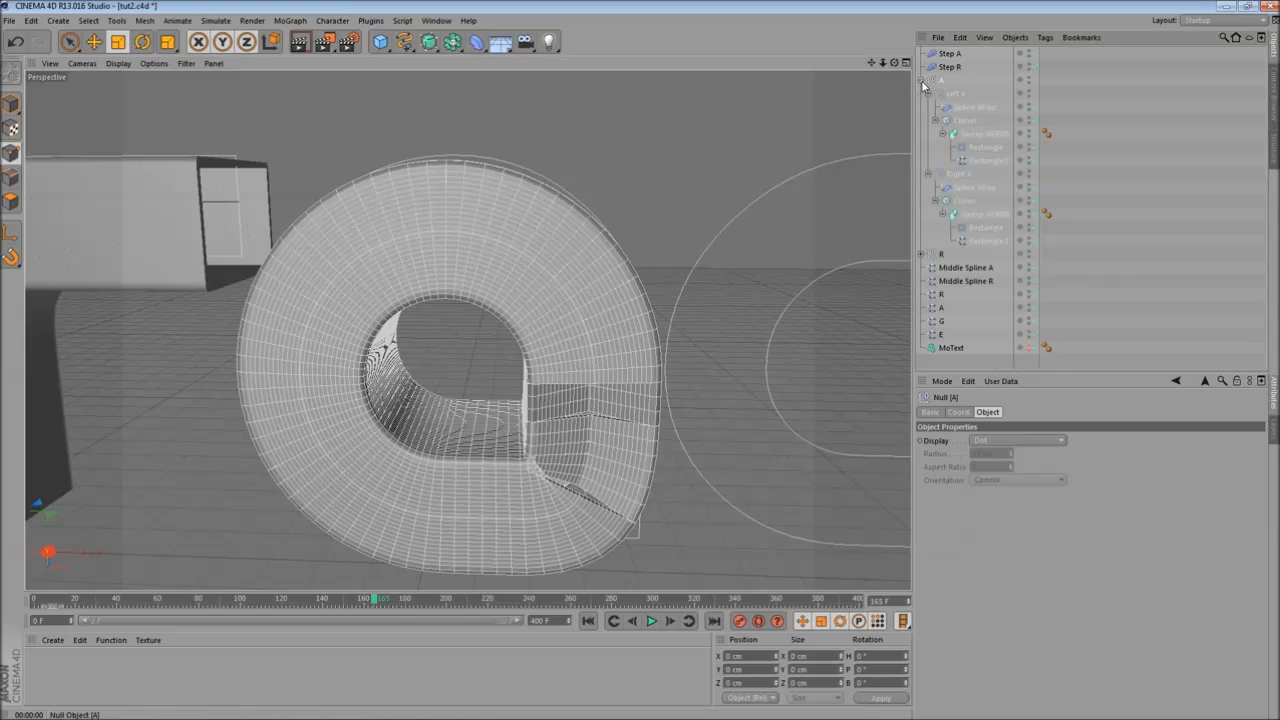
pyautogui.click(985, 147)
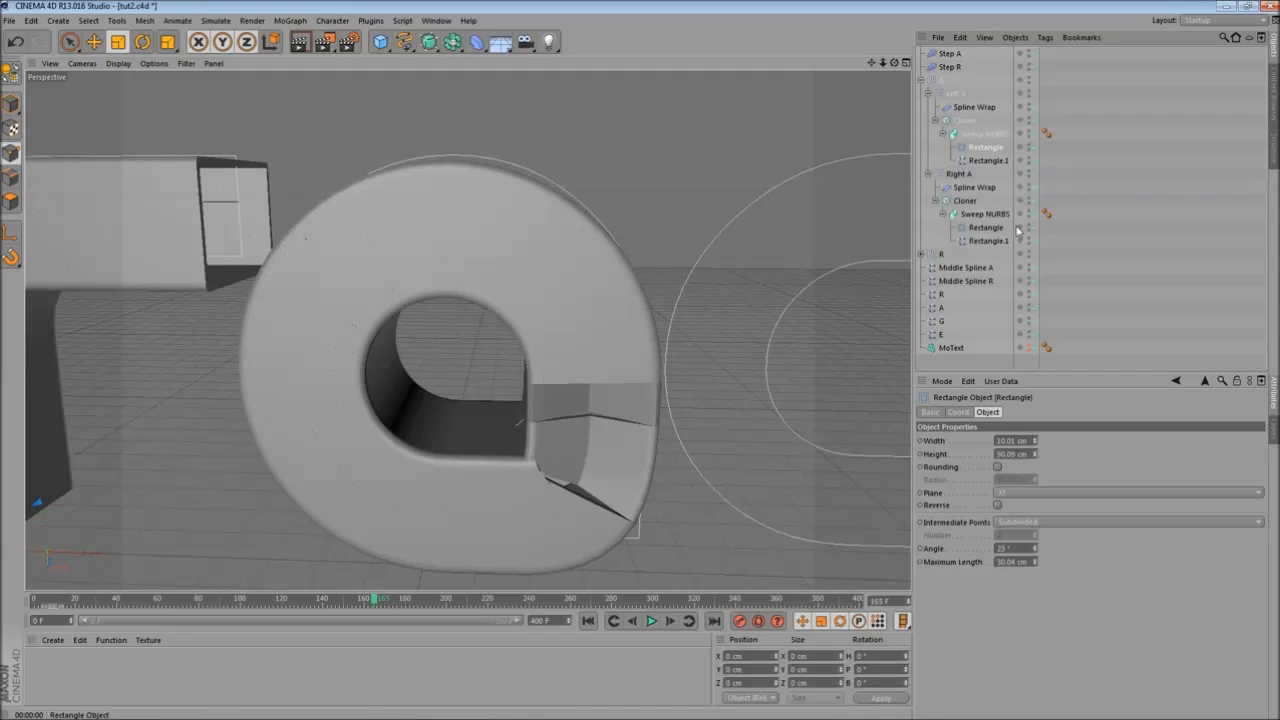
pyautogui.keyDown('ctrl'); pyautogui.click(986, 228); pyautogui.keyUp('ctrl')
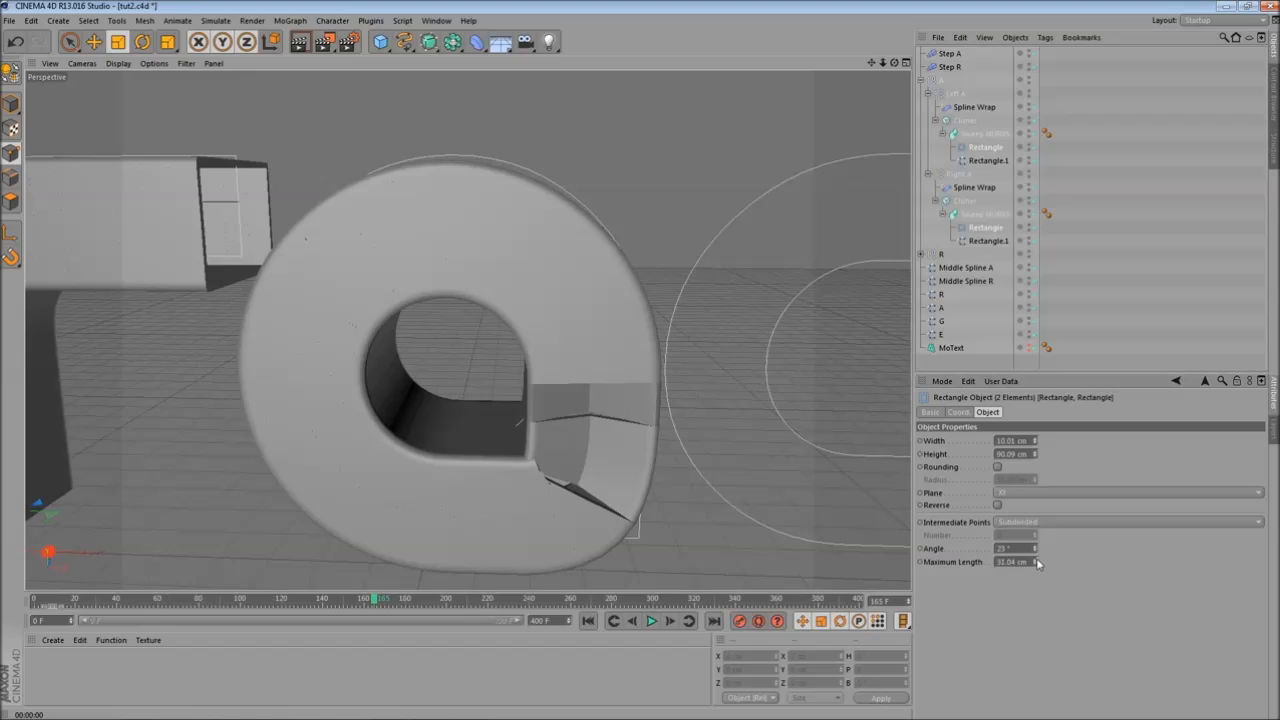
pyautogui.moveTo(1040, 563); pyautogui.dragTo(1040, 555)
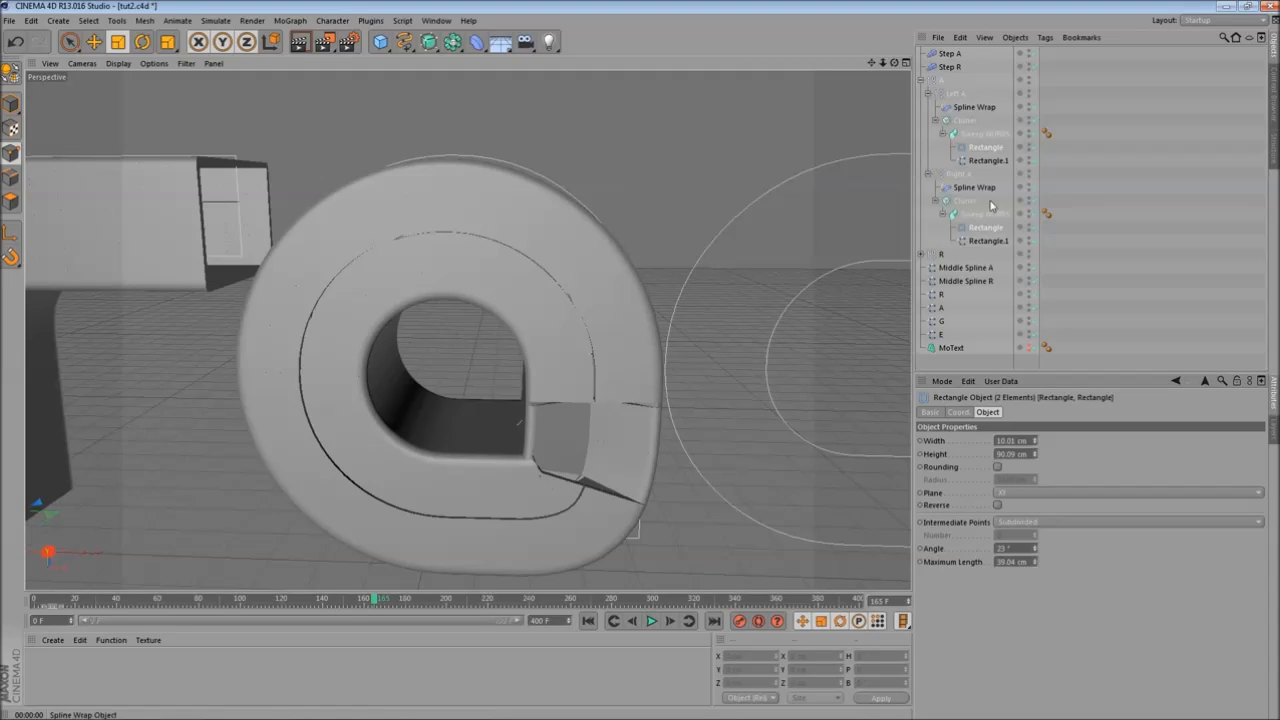
# - Select both A sweeps' Rectangle.1 paths and set their intermediate point Number to 15
pyautogui.click(988, 241)
pyautogui.keyDown('ctrl'); pyautogui.click(1003, 159); pyautogui.keyUp('ctrl')
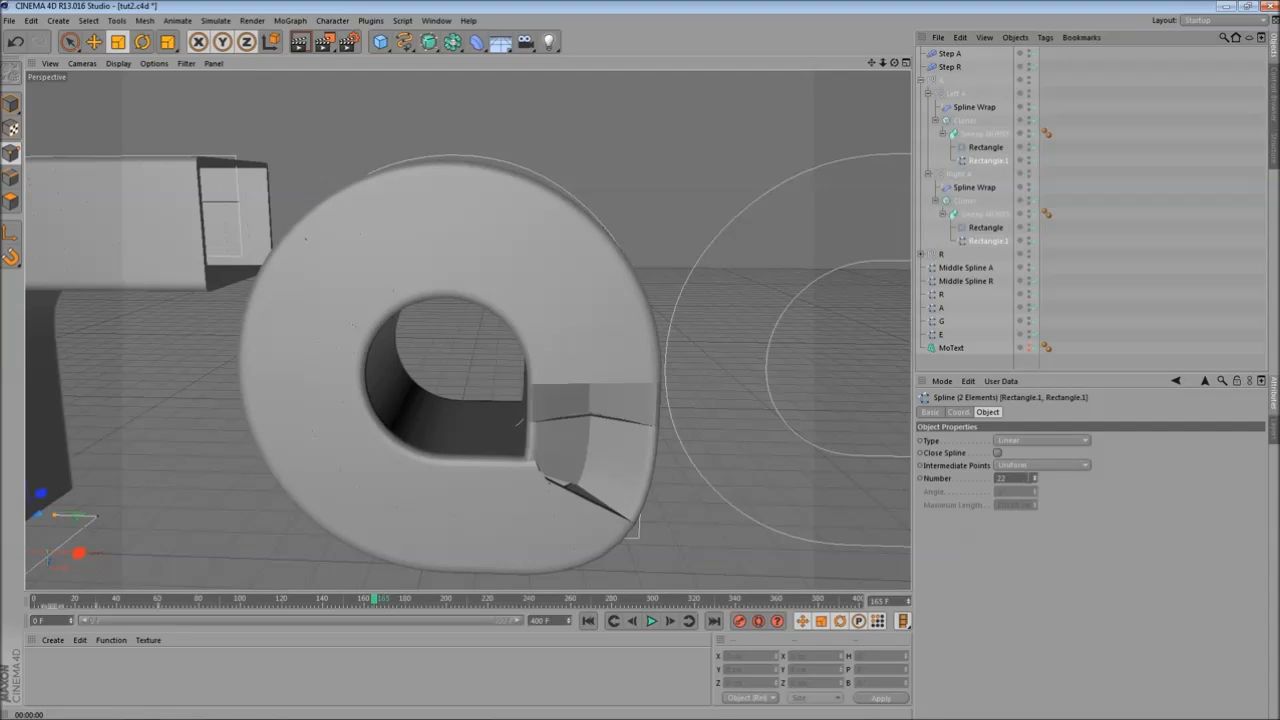
pyautogui.click(1036, 481)
pyautogui.click(1036, 481)
pyautogui.click(1036, 481)
pyautogui.click(1036, 481)
pyautogui.click(1036, 481)
pyautogui.click(1036, 481)
pyautogui.click(1036, 481)
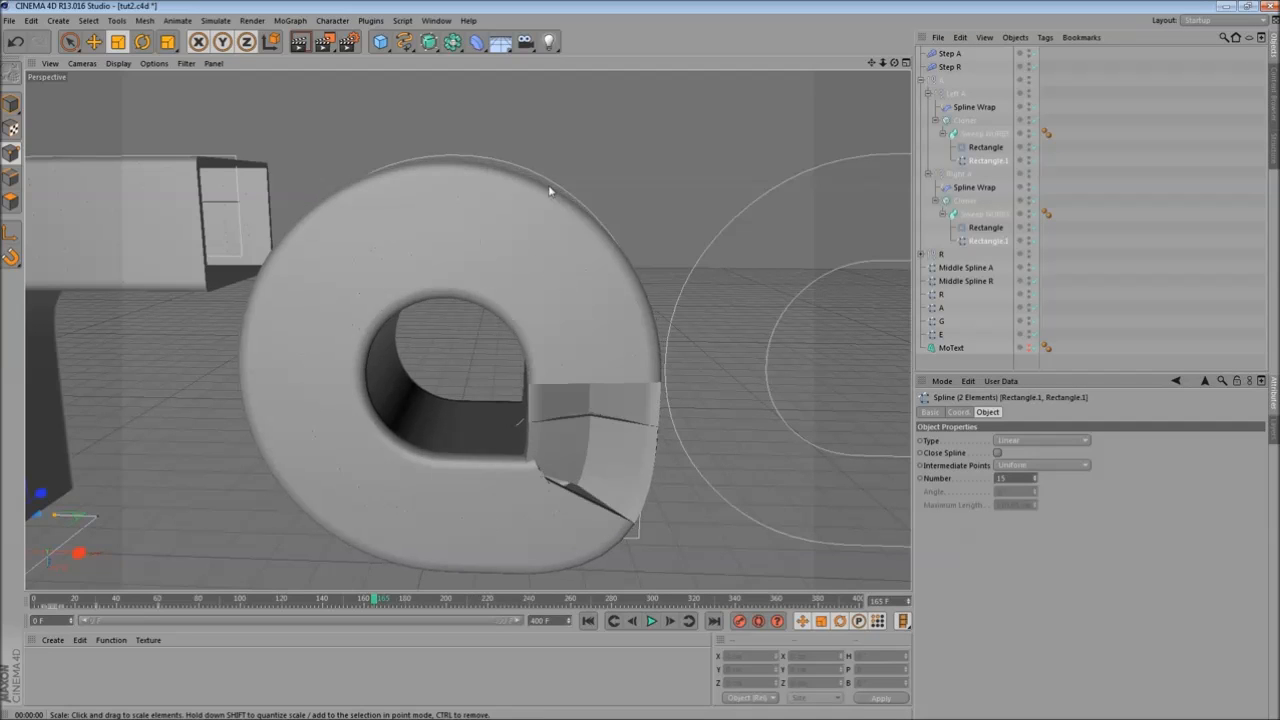
# - Render the view, select both A Cloners and scrub the timeline while orbiting to review the A animation
pyautogui.scroll(-3, 520, 188)
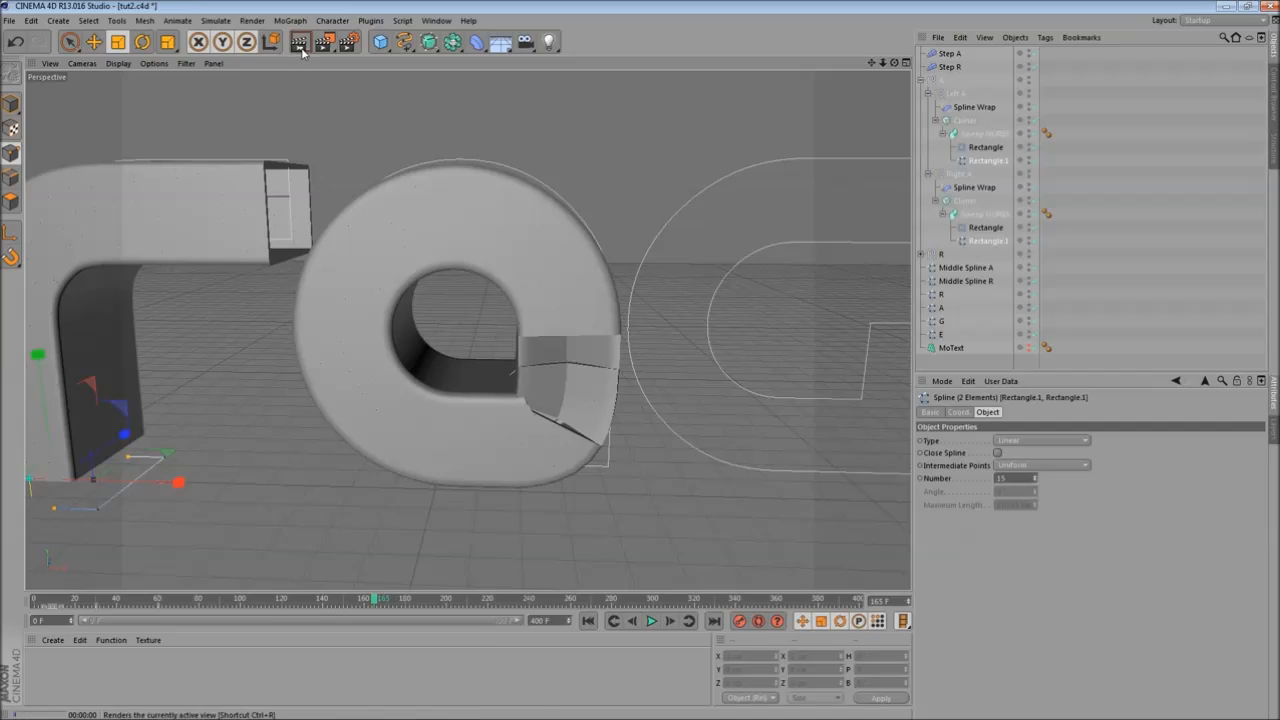
pyautogui.click(299, 41)
pyautogui.click(660, 352)
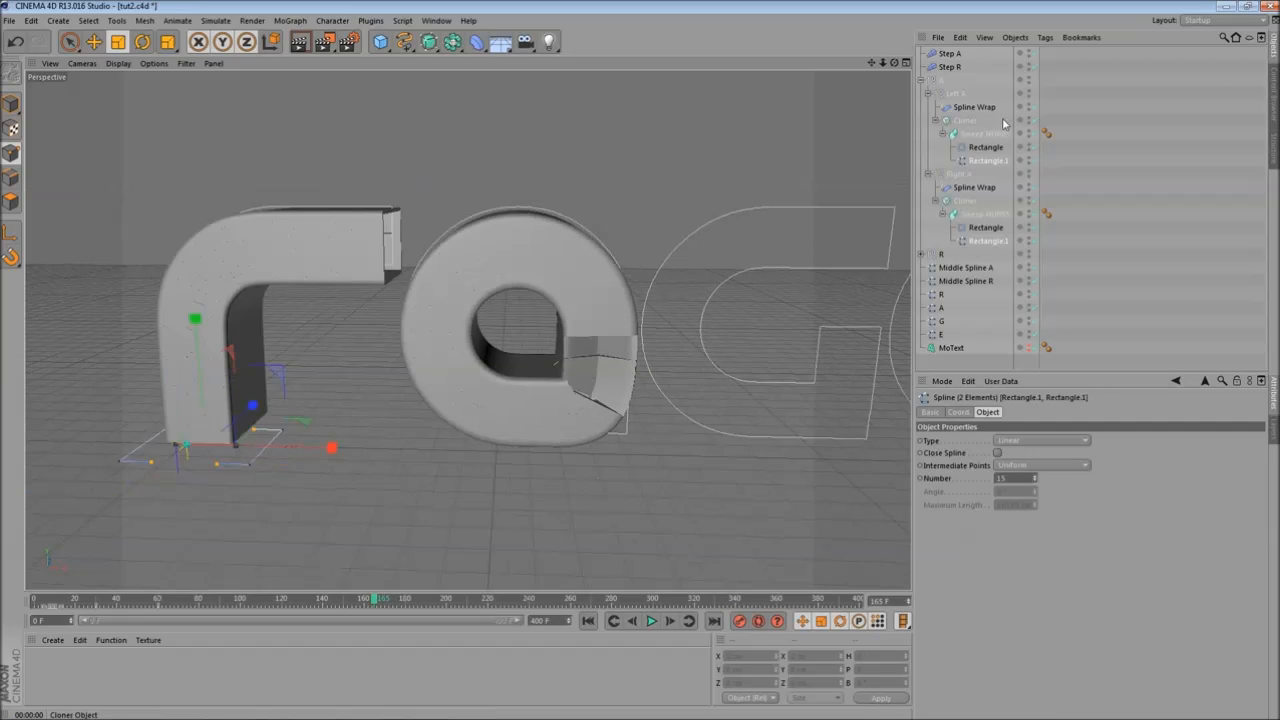
pyautogui.click(965, 201)
pyautogui.keyDown('ctrl'); pyautogui.click(970, 205); pyautogui.keyUp('ctrl')
pyautogui.scroll(2, 549, 264)
pyautogui.moveTo(643, 220)
pyautogui.keyDown('alt'); pyautogui.mouseDown()
pyautogui.moveTo(623, 289)
pyautogui.moveTo(620, 238)
pyautogui.moveTo(647, 208)
pyautogui.mouseUp(); pyautogui.keyUp('alt')
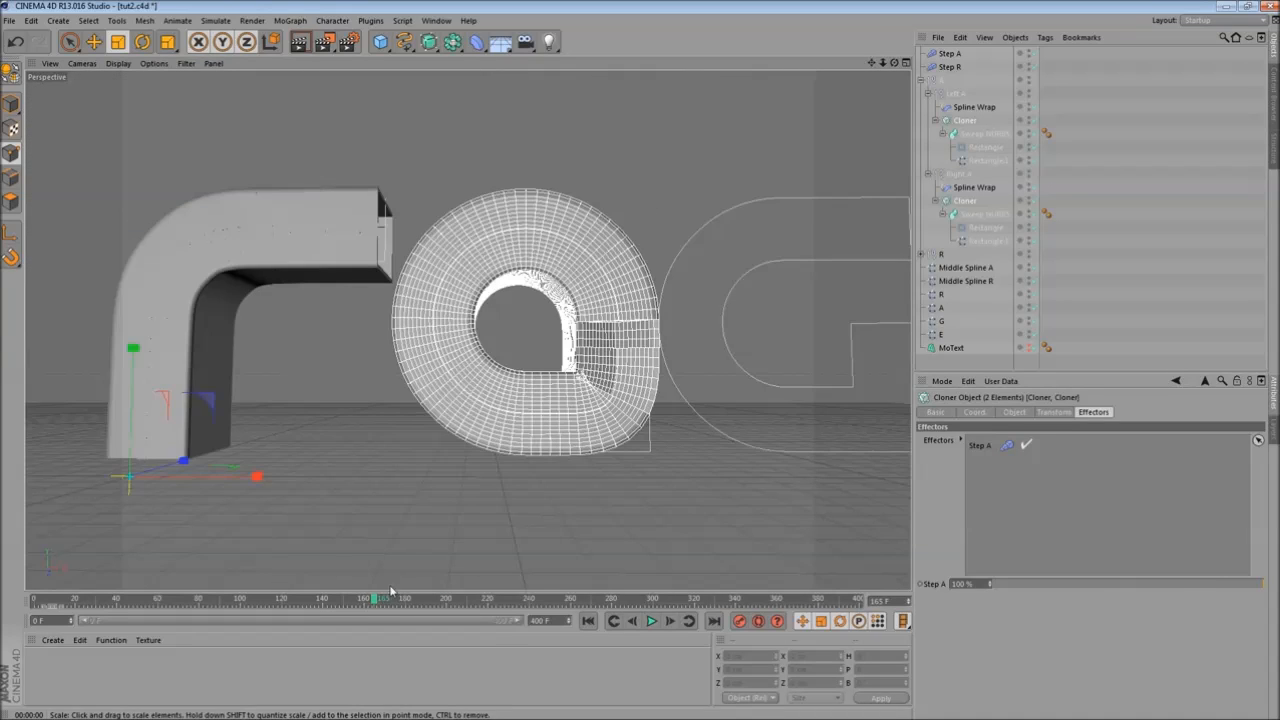
pyautogui.moveTo(374, 598); pyautogui.dragTo(265, 590)
pyautogui.keyDown('alt'); pyautogui.moveTo(502, 208); pyautogui.dragTo(452, 342); pyautogui.keyUp('alt')
pyautogui.moveTo(478, 256); pyautogui.dragTo(426, 228)
pyautogui.keyDown('alt'); pyautogui.moveTo(426, 228); pyautogui.dragTo(369, 182, button='middle'); pyautogui.keyUp('alt')
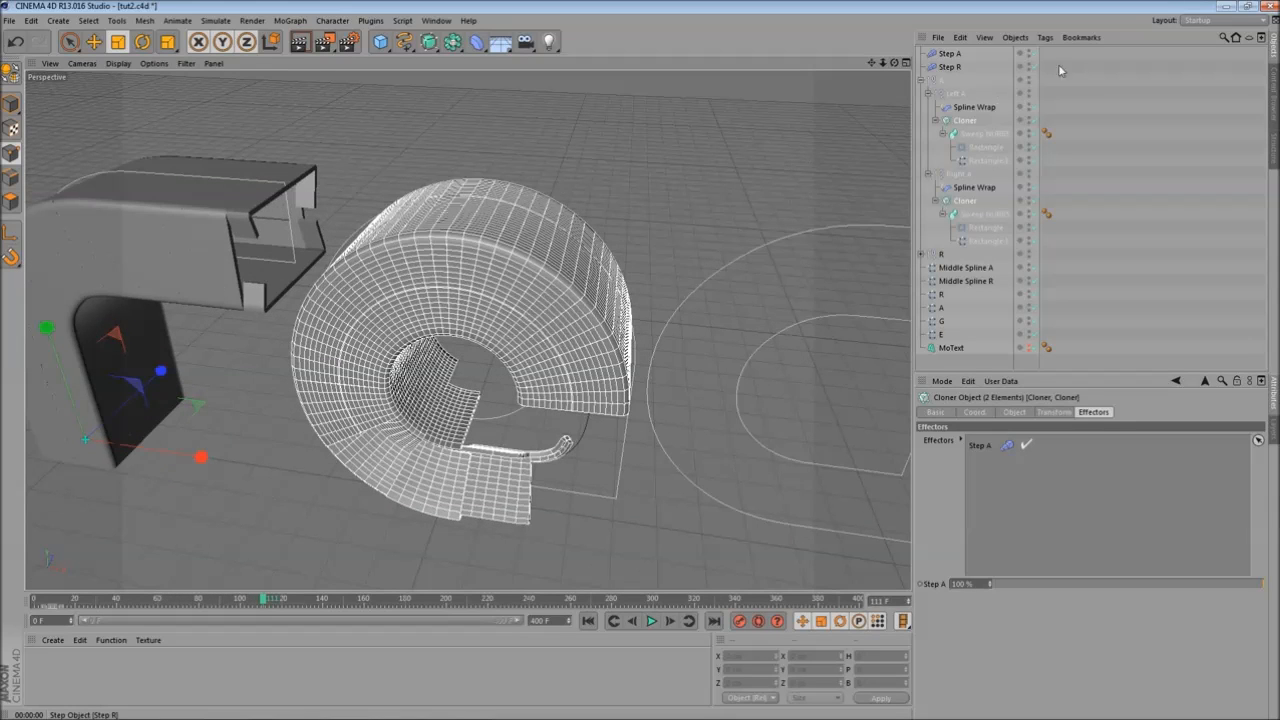
# - Draw a spline through the middle of the G's stroke, from its top end around the curve to the inner bar, and make it a B-Spline
pyautogui.click(922, 80)
pyautogui.click(940, 82)
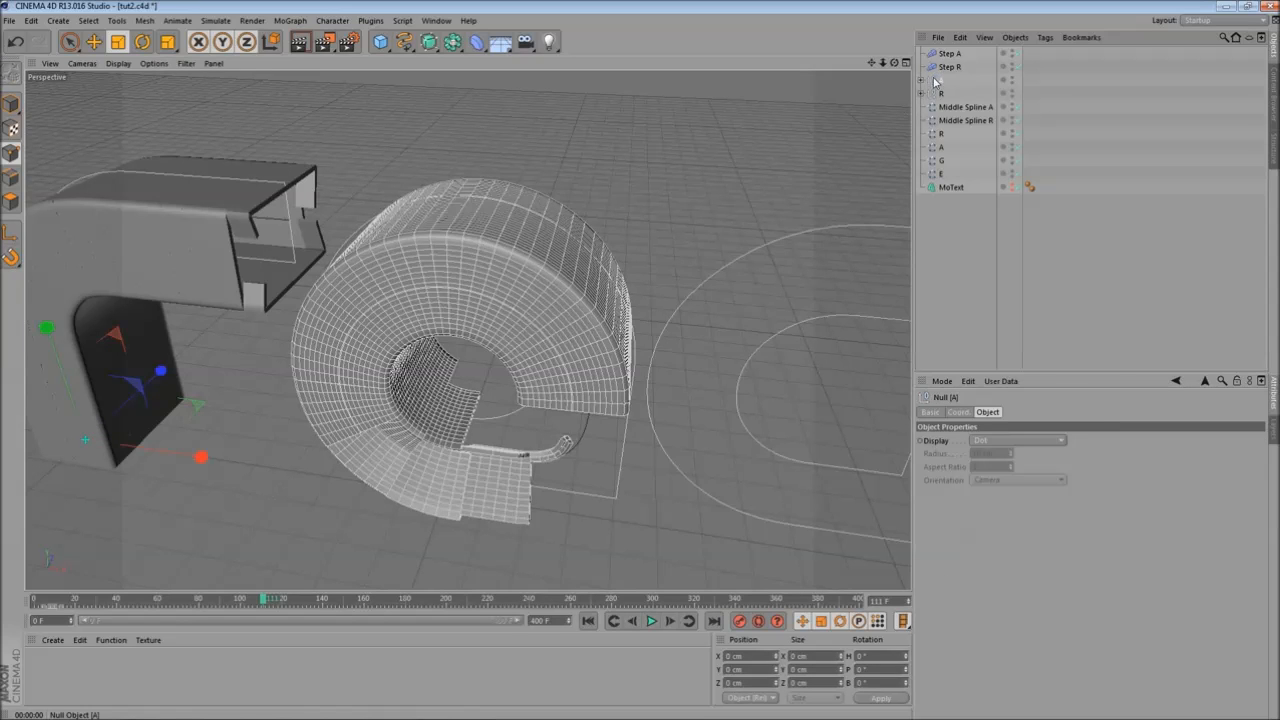
pyautogui.moveTo(489, 208)
pyautogui.keyDown('alt'); pyautogui.mouseDown()
pyautogui.moveTo(563, 164)
pyautogui.moveTo(543, 208)
pyautogui.moveTo(480, 210)
pyautogui.mouseUp(); pyautogui.keyUp('alt')
pyautogui.keyDown('alt'); pyautogui.moveTo(480, 210); pyautogui.dragTo(531, 208, button='right'); pyautogui.keyUp('alt')
pyautogui.keyDown('alt'); pyautogui.moveTo(531, 208); pyautogui.dragTo(499, 181, button='middle'); pyautogui.keyUp('alt')
pyautogui.middleClick(549, 197)
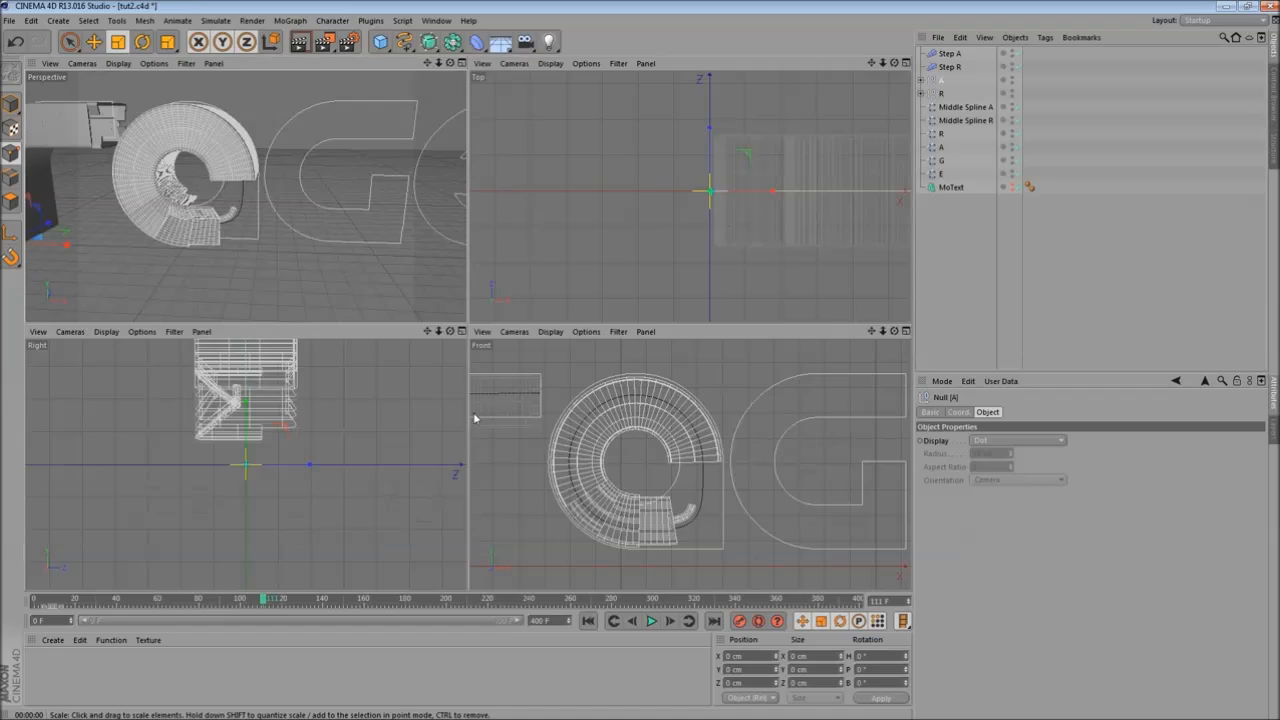
pyautogui.middleClick(700, 411)
pyautogui.keyDown('alt'); pyautogui.moveTo(630, 270); pyautogui.dragTo(482, 264, button='middle'); pyautogui.keyUp('alt')
pyautogui.keyDown('alt'); pyautogui.moveTo(558, 272); pyautogui.dragTo(532, 262, button='right'); pyautogui.keyUp('alt')
pyautogui.keyDown('alt'); pyautogui.moveTo(532, 262); pyautogui.dragTo(513, 285, button='middle'); pyautogui.keyUp('alt')
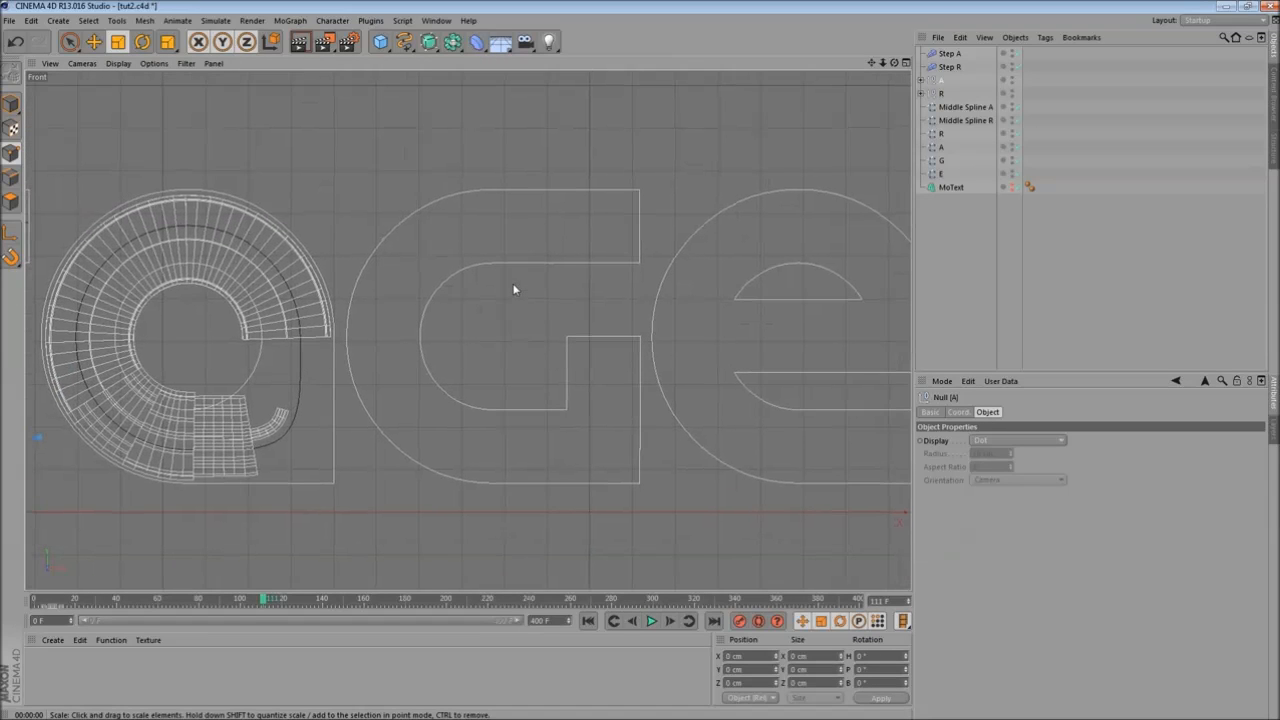
pyautogui.click(404, 41)
pyautogui.click(452, 55)
pyautogui.scroll(2, 530, 78)
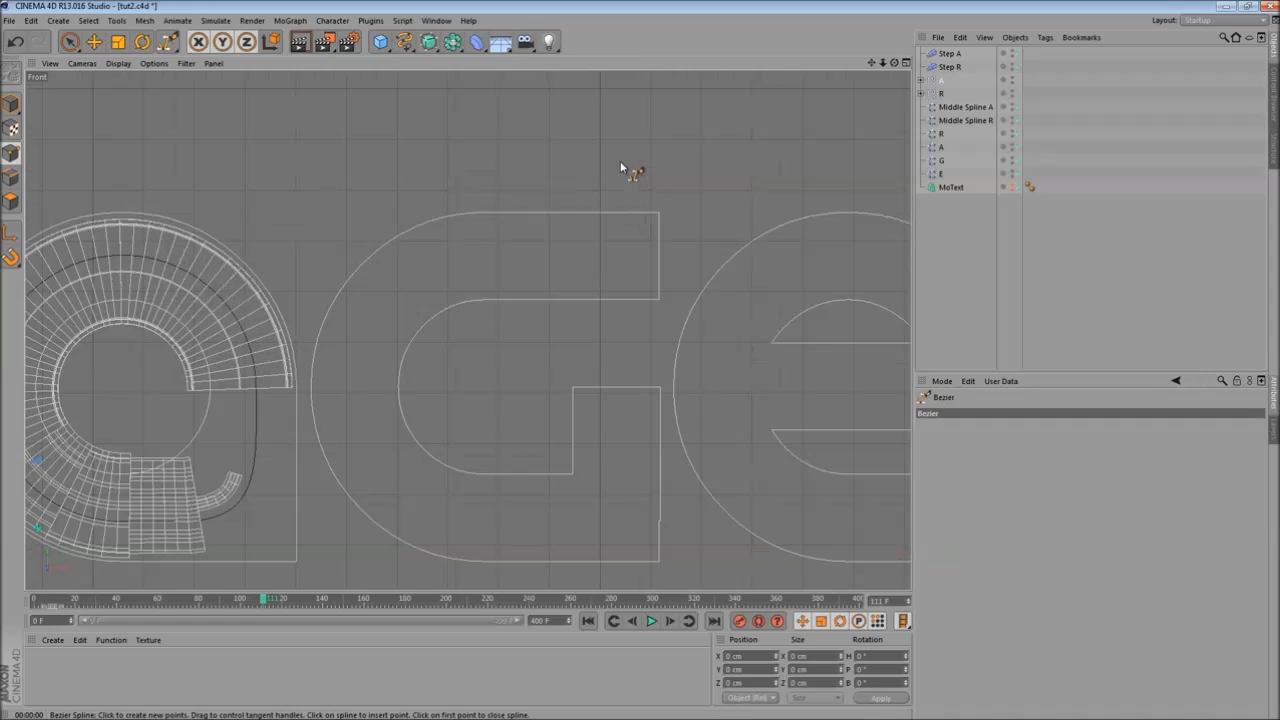
pyautogui.scroll(2, 607, 233)
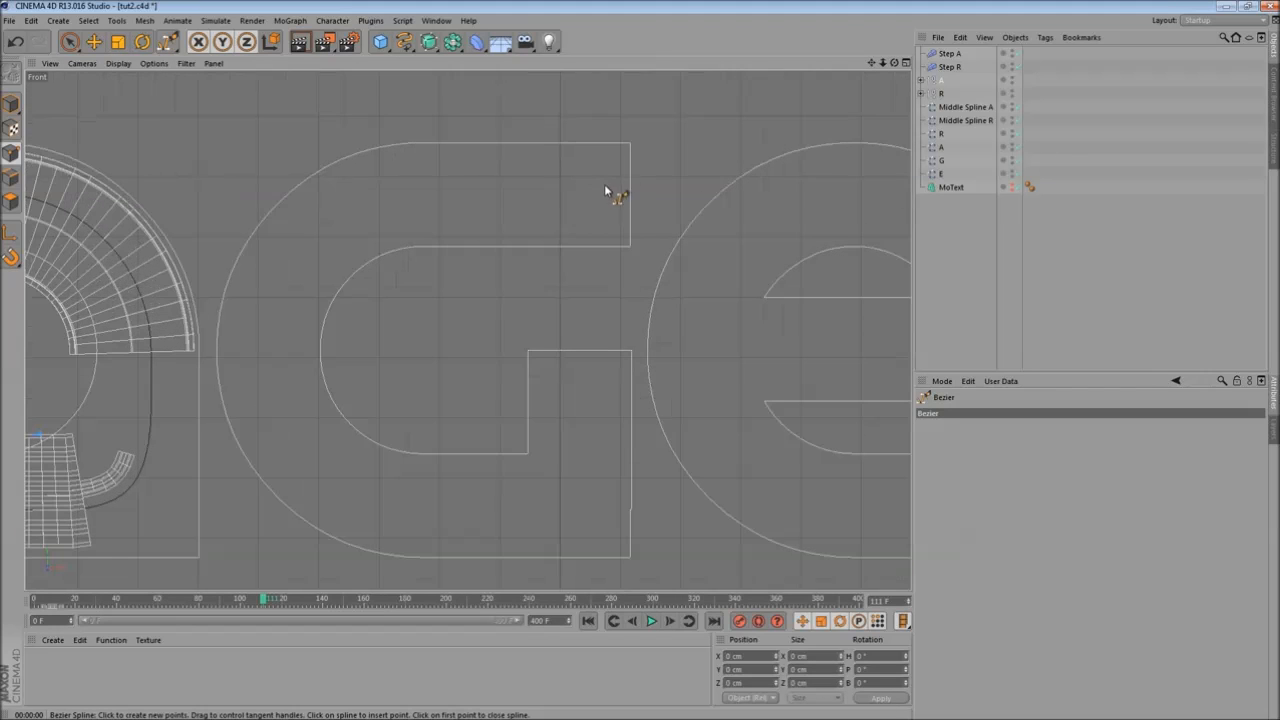
pyautogui.click(630, 192)
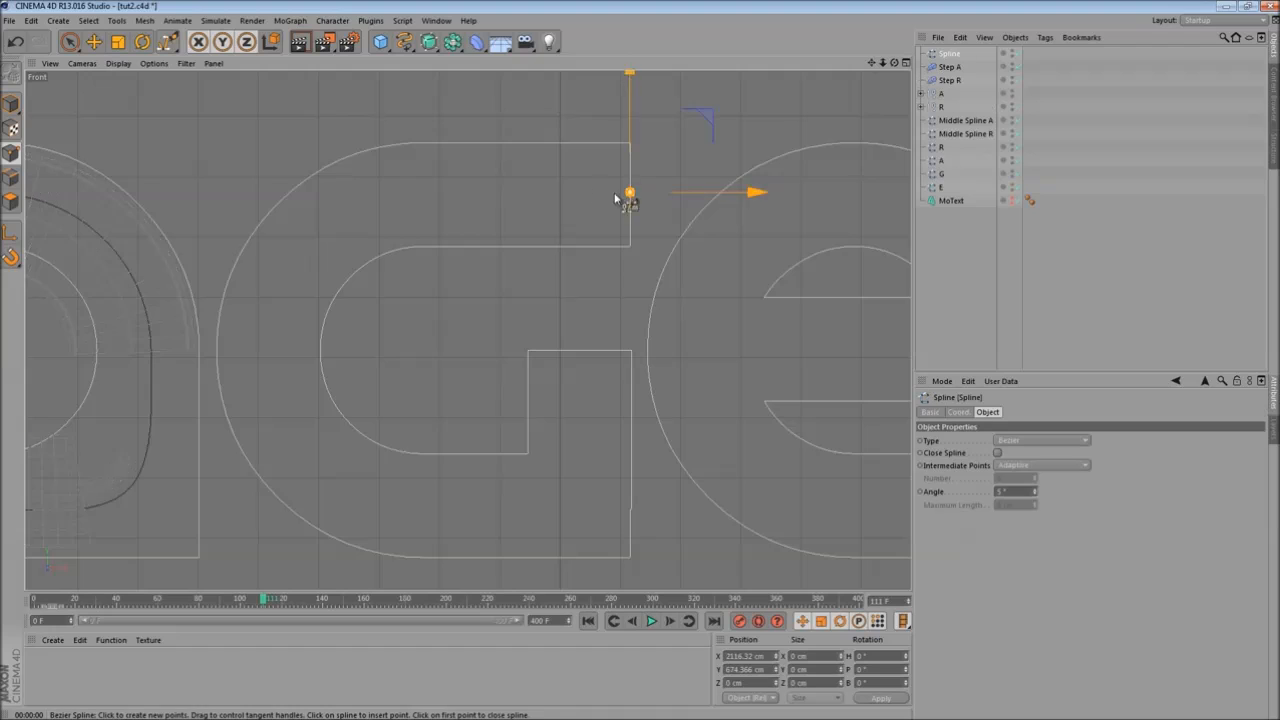
pyautogui.click(458, 192)
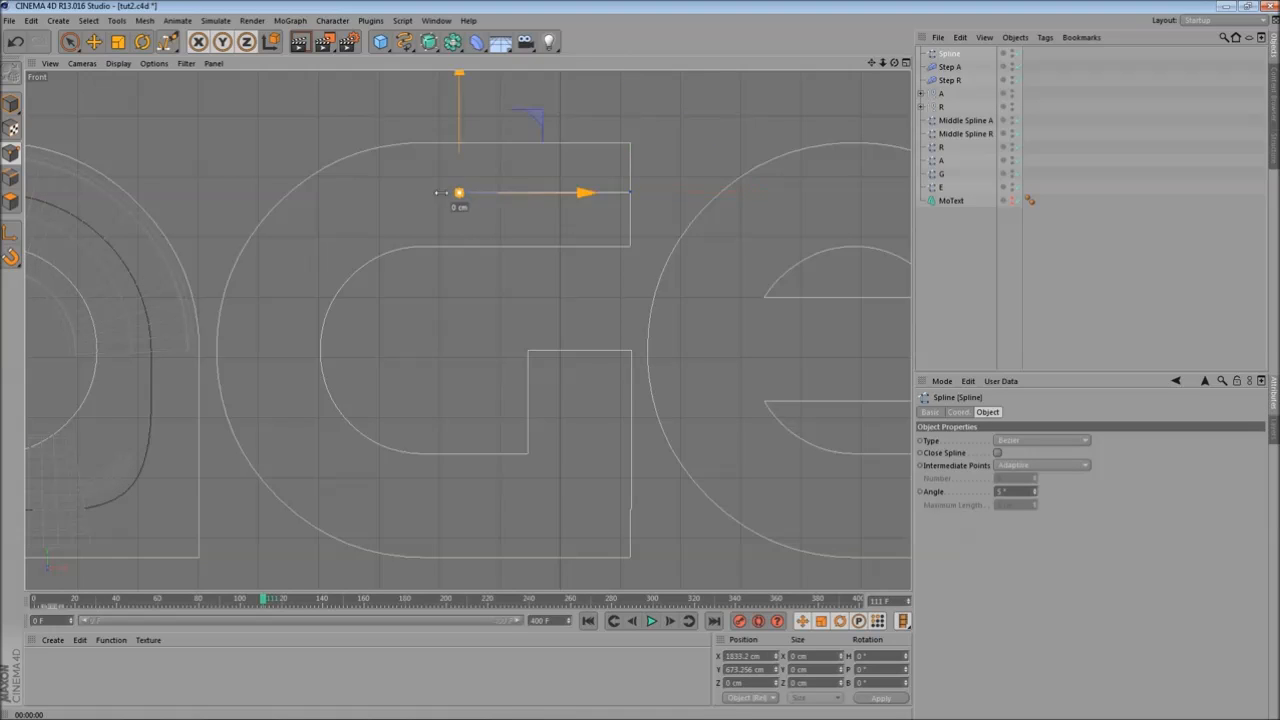
pyautogui.click(358, 202)
pyautogui.click(299, 256)
pyautogui.click(280, 325)
pyautogui.click(290, 415)
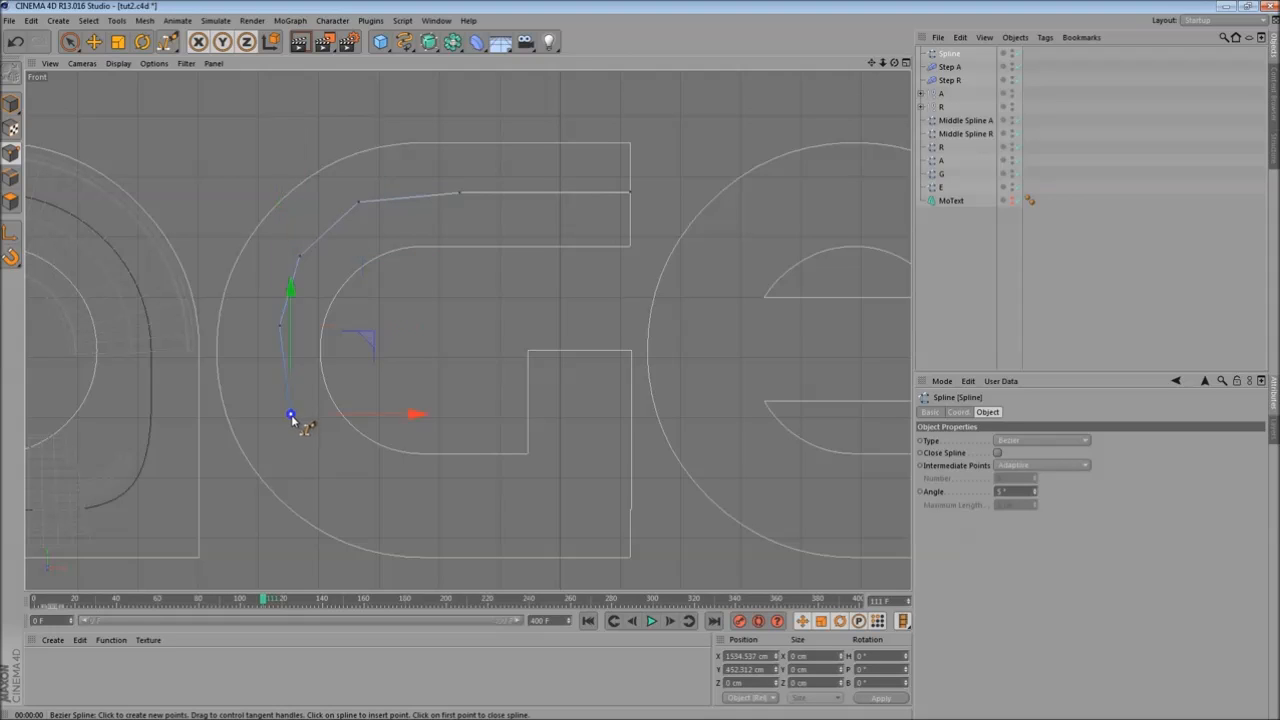
pyautogui.click(352, 484)
pyautogui.click(584, 351)
pyautogui.click(1048, 440)
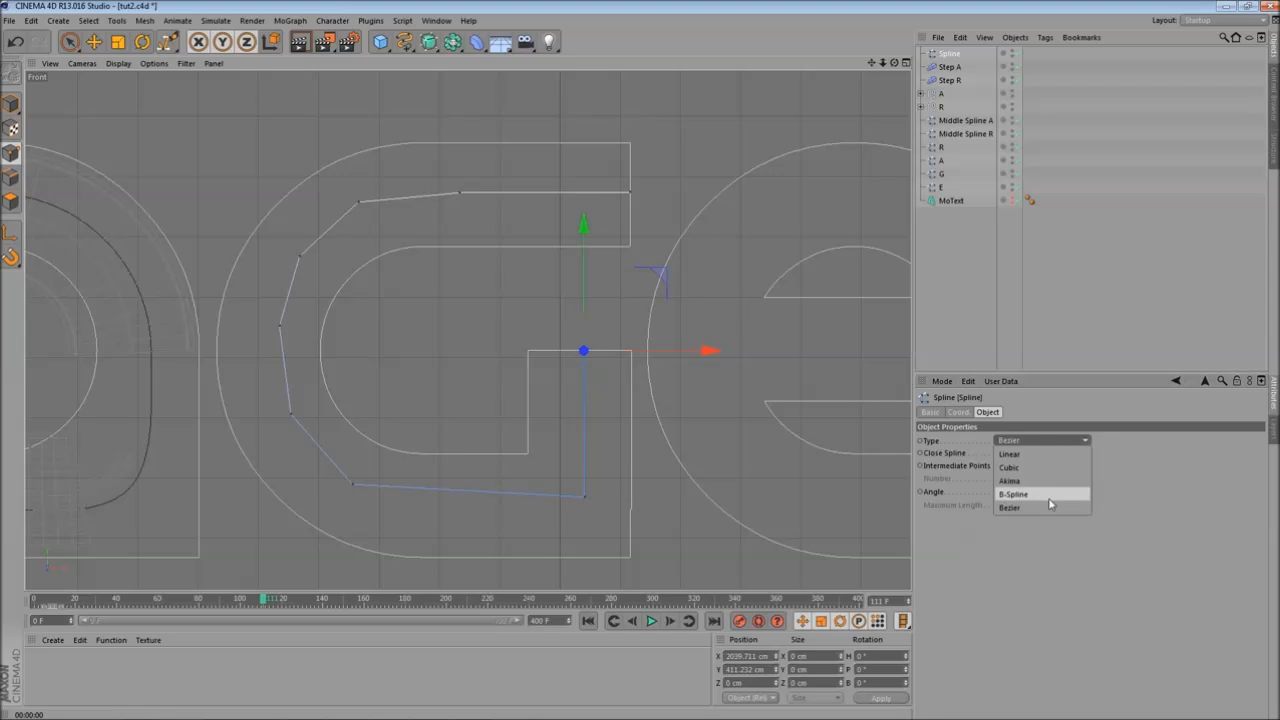
pyautogui.click(1050, 502)
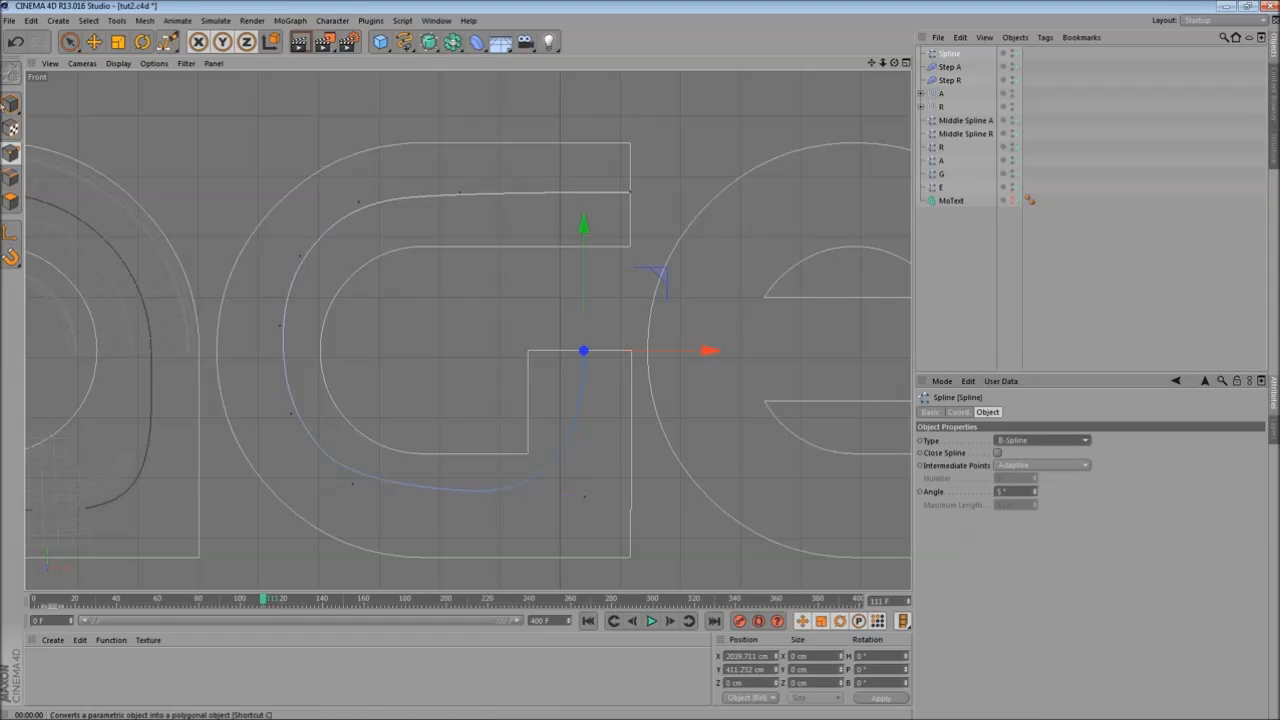
# - Move the G spline's points so the curve runs centred inside the letter's stroke
pyautogui.click(94, 42)
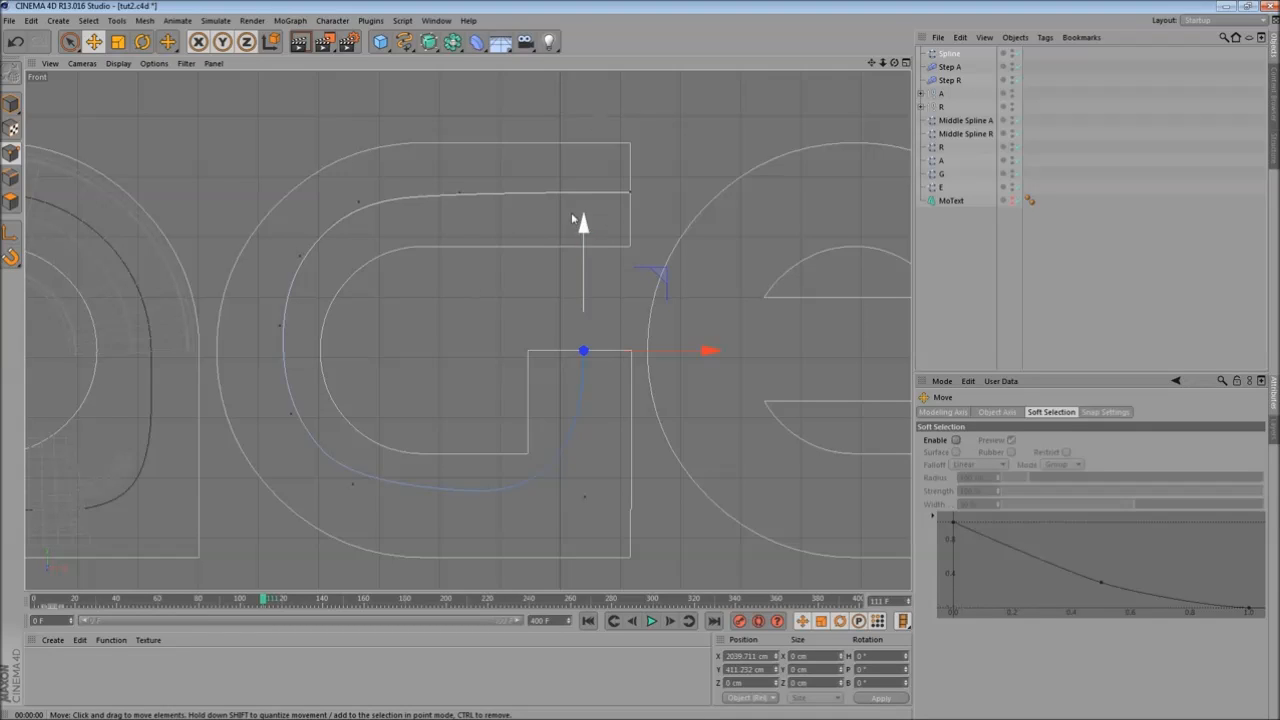
pyautogui.click(357, 196)
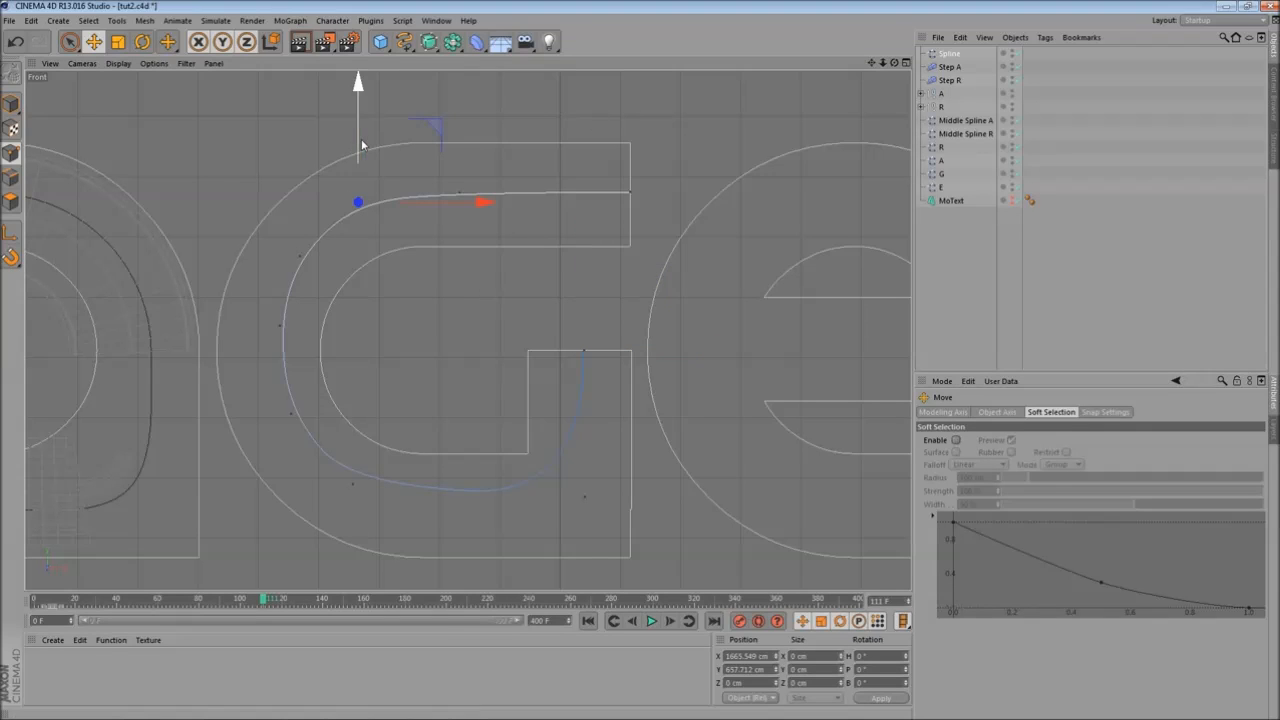
pyautogui.moveTo(368, 121); pyautogui.dragTo(371, 128)
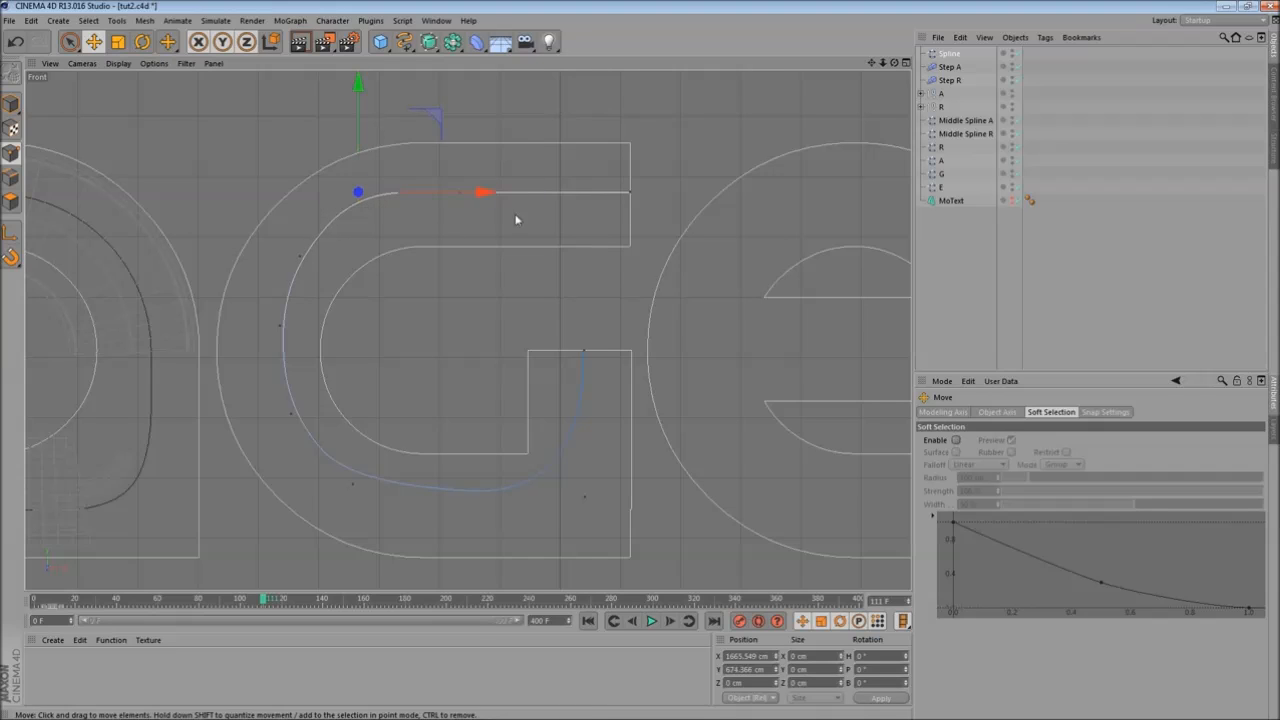
pyautogui.moveTo(484, 197); pyautogui.dragTo(497, 197)
pyautogui.click(299, 257)
pyautogui.moveTo(383, 258); pyautogui.dragTo(374, 257)
pyautogui.click(280, 326)
pyautogui.moveTo(380, 331); pyautogui.dragTo(371, 326)
pyautogui.click(291, 414)
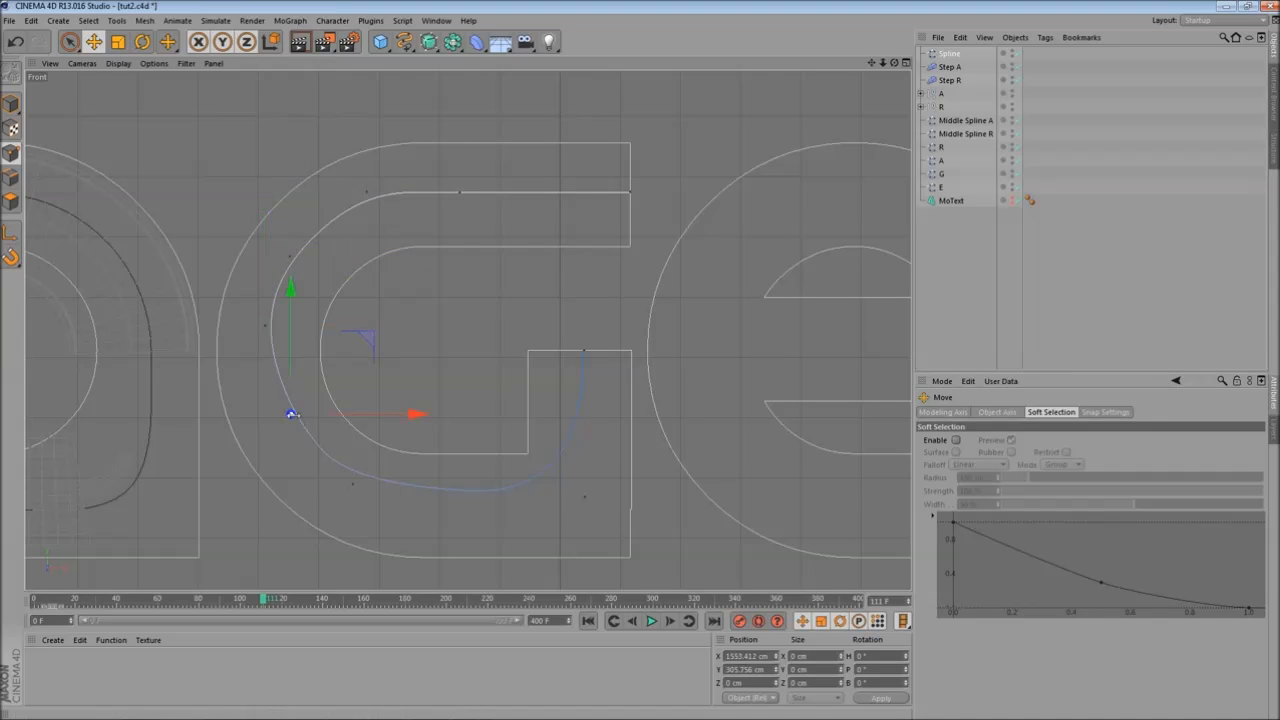
pyautogui.moveTo(370, 416); pyautogui.dragTo(348, 428)
pyautogui.click(353, 487)
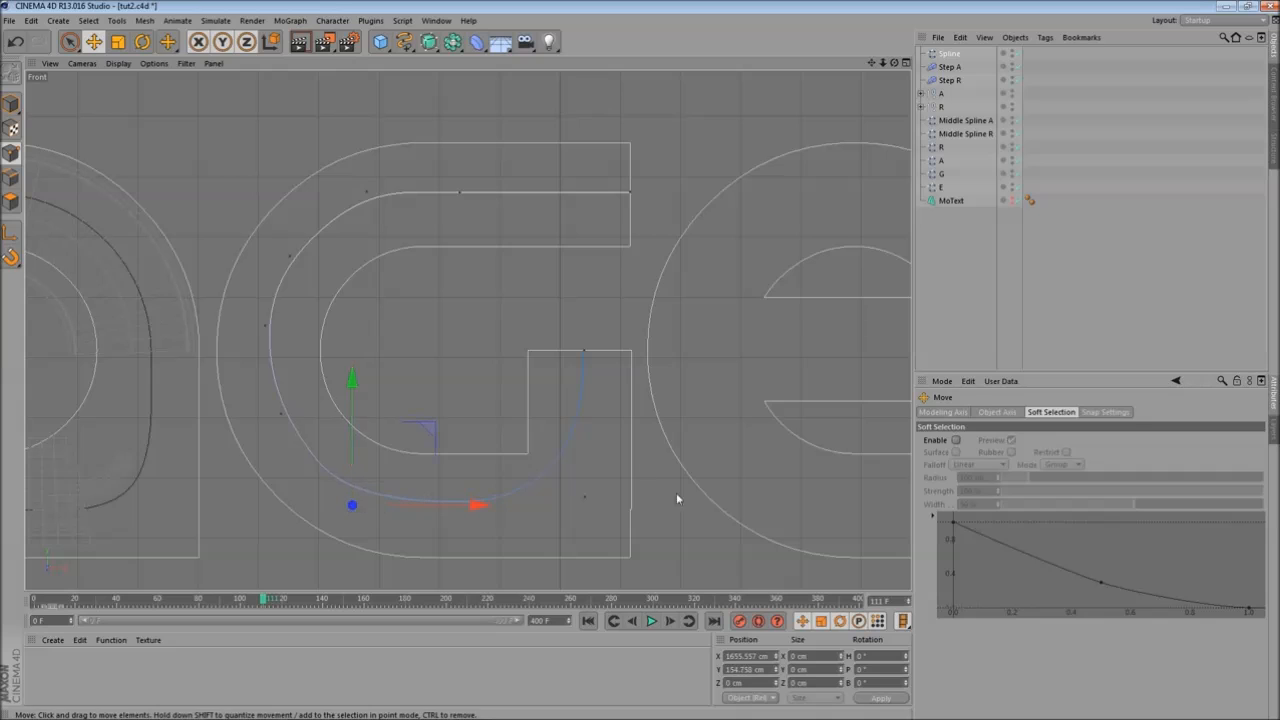
pyautogui.click(584, 497)
pyautogui.moveTo(660, 498); pyautogui.dragTo(665, 509)
# - Insert an extra point on the G spline near its lower right corner and move it to tighten the corner
pyautogui.keyDown('alt'); pyautogui.moveTo(477, 330); pyautogui.dragTo(492, 239, button='middle'); pyautogui.keyUp('alt')
pyautogui.scroll(2, 534, 383)
pyautogui.rightClick(534, 383)
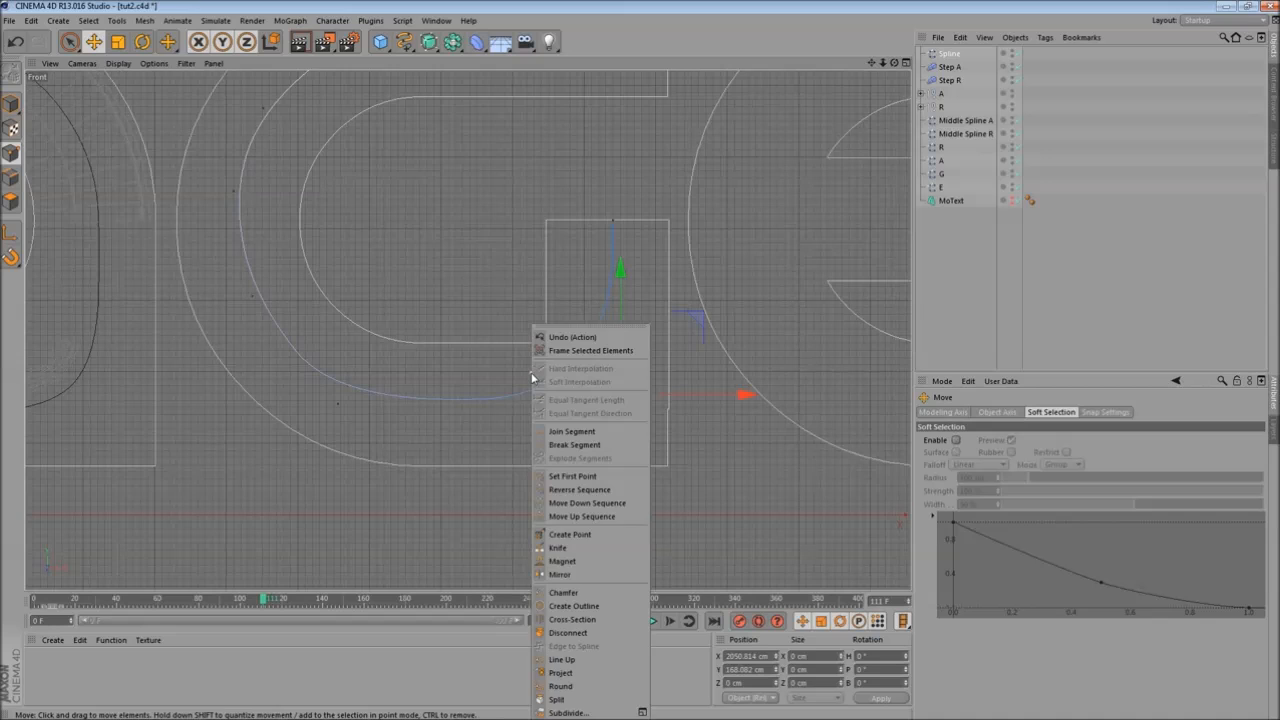
pyautogui.click(596, 534)
pyautogui.click(578, 391)
pyautogui.press('e')
pyautogui.click(630, 408)
pyautogui.moveTo(657, 388); pyautogui.dragTo(730, 407)
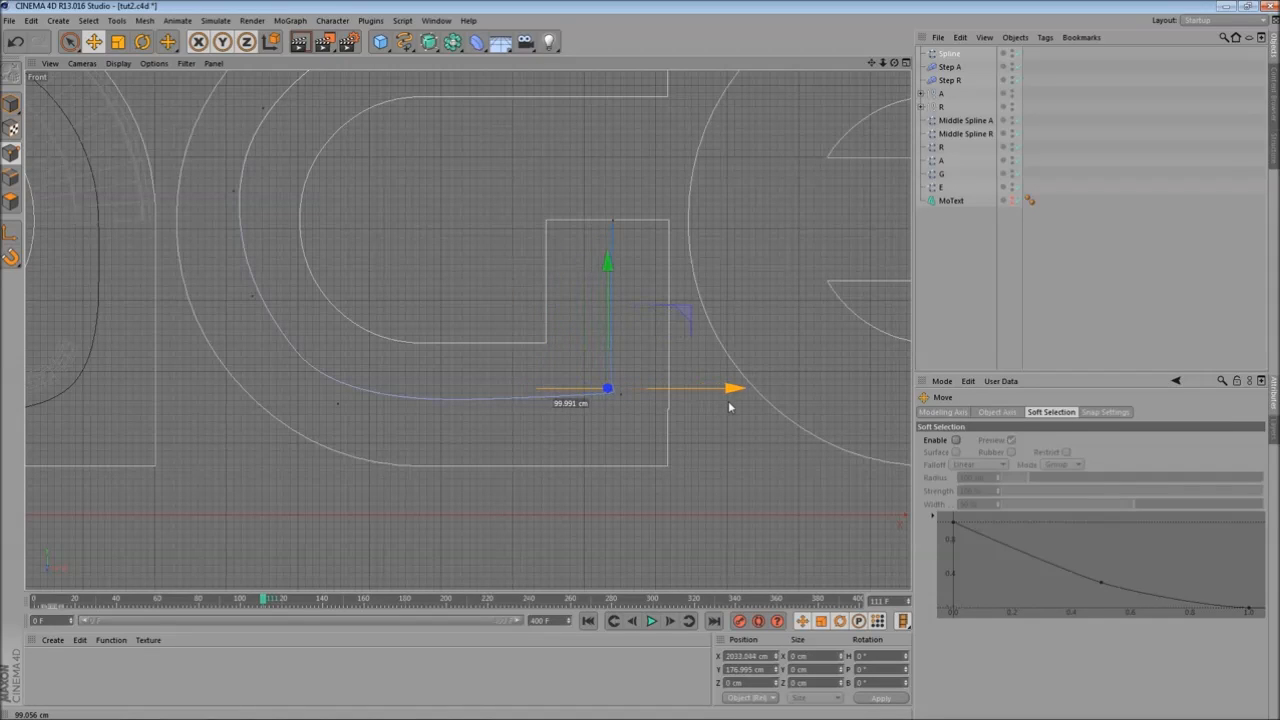
pyautogui.moveTo(607, 263); pyautogui.dragTo(622, 266)
pyautogui.click(648, 370)
# - Fine-tune the G spline's points along its lower curve and corner
pyautogui.scroll(8, 636, 393)
pyautogui.scroll(2, 635, 393)
pyautogui.click(581, 392)
pyautogui.keyDown('shift'); pyautogui.click(537, 394); pyautogui.keyUp('shift')
pyautogui.scroll(-4, 530, 325)
pyautogui.scroll(-2, 520, 285)
pyautogui.moveTo(531, 229); pyautogui.dragTo(537, 242)
pyautogui.keyDown('alt'); pyautogui.moveTo(402, 286); pyautogui.dragTo(501, 533, button='middle'); pyautogui.keyUp('alt')
pyautogui.scroll(-1, 474, 412)
pyautogui.keyDown('alt'); pyautogui.moveTo(377, 300); pyautogui.dragTo(398, 397, button='middle'); pyautogui.keyUp('alt')
pyautogui.scroll(-2, 390, 421)
pyautogui.click(449, 367)
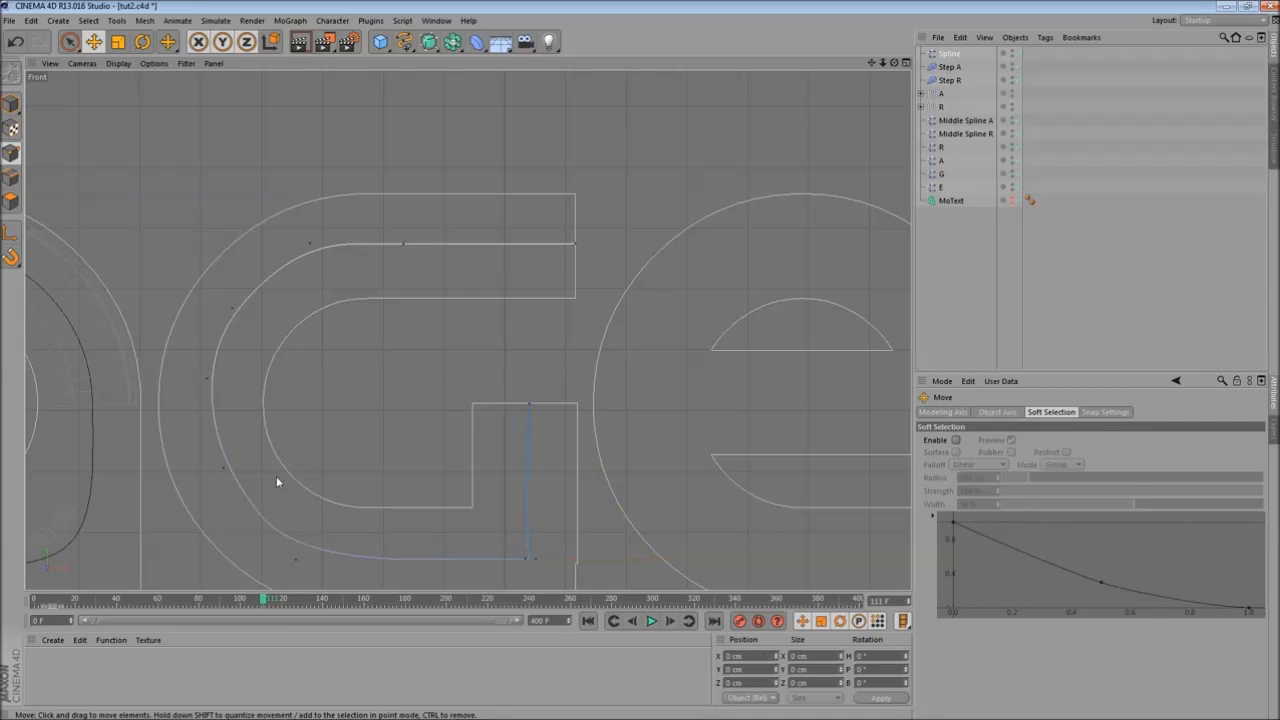
pyautogui.click(225, 471)
pyautogui.moveTo(287, 469); pyautogui.dragTo(283, 467)
pyautogui.scroll(-1, 420, 394)
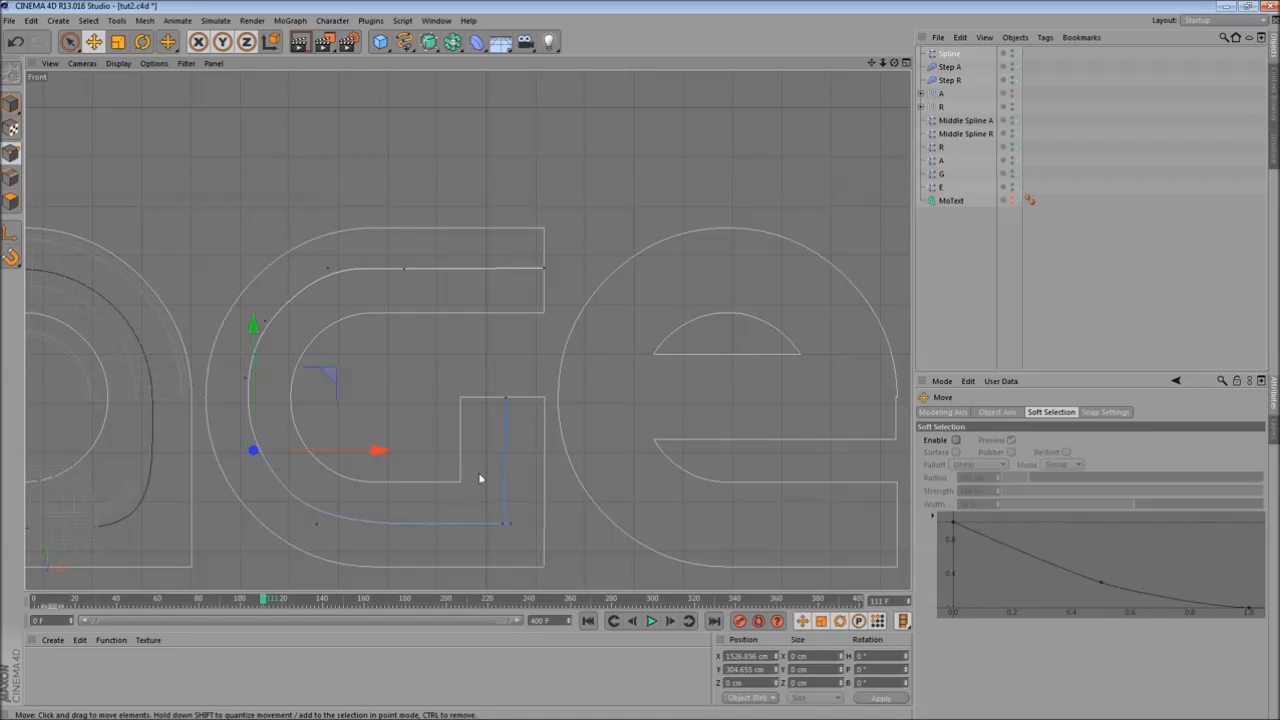
# - Rename the spline Middle Spline G and place it above Middle Spline A in the object list
pyautogui.middleClick(416, 321)
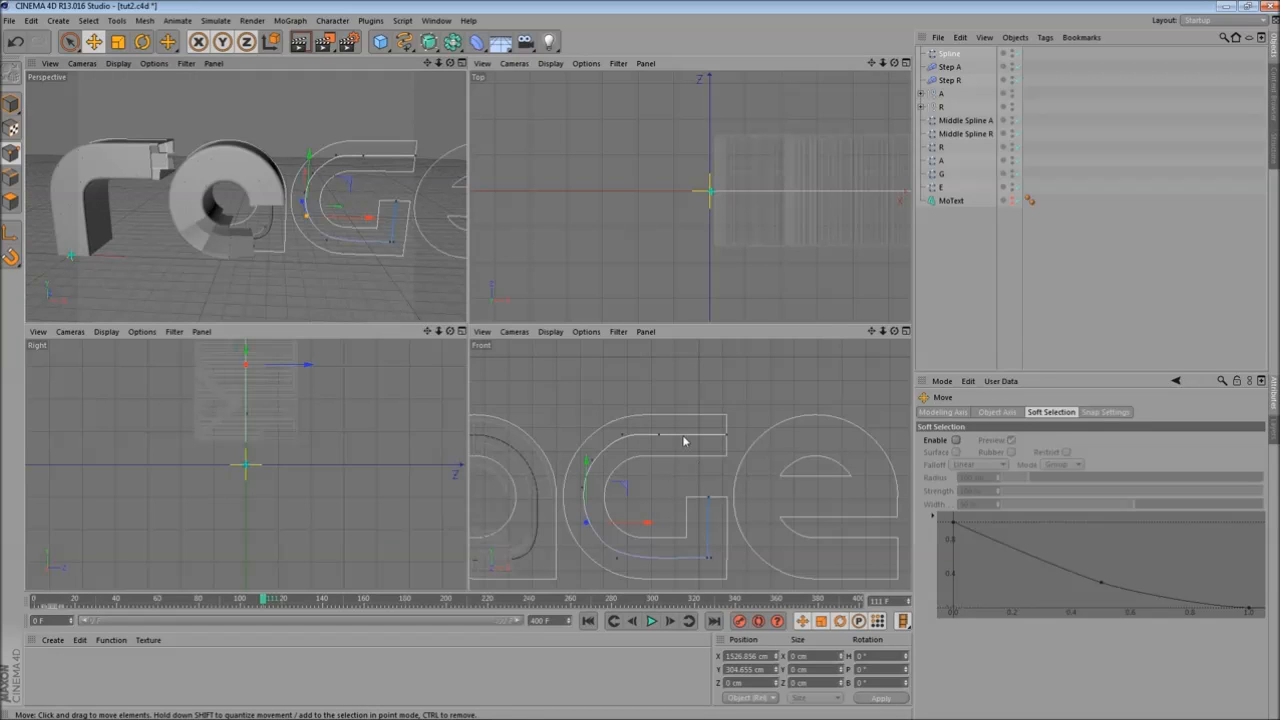
pyautogui.middleClick(684, 442)
pyautogui.middleClick(449, 263)
pyautogui.middleClick(313, 247)
pyautogui.keyDown('alt'); pyautogui.moveTo(640, 168); pyautogui.dragTo(531, 186); pyautogui.keyUp('alt')
pyautogui.keyDown('alt'); pyautogui.moveTo(531, 186); pyautogui.dragTo(392, 199, button='middle'); pyautogui.keyUp('alt')
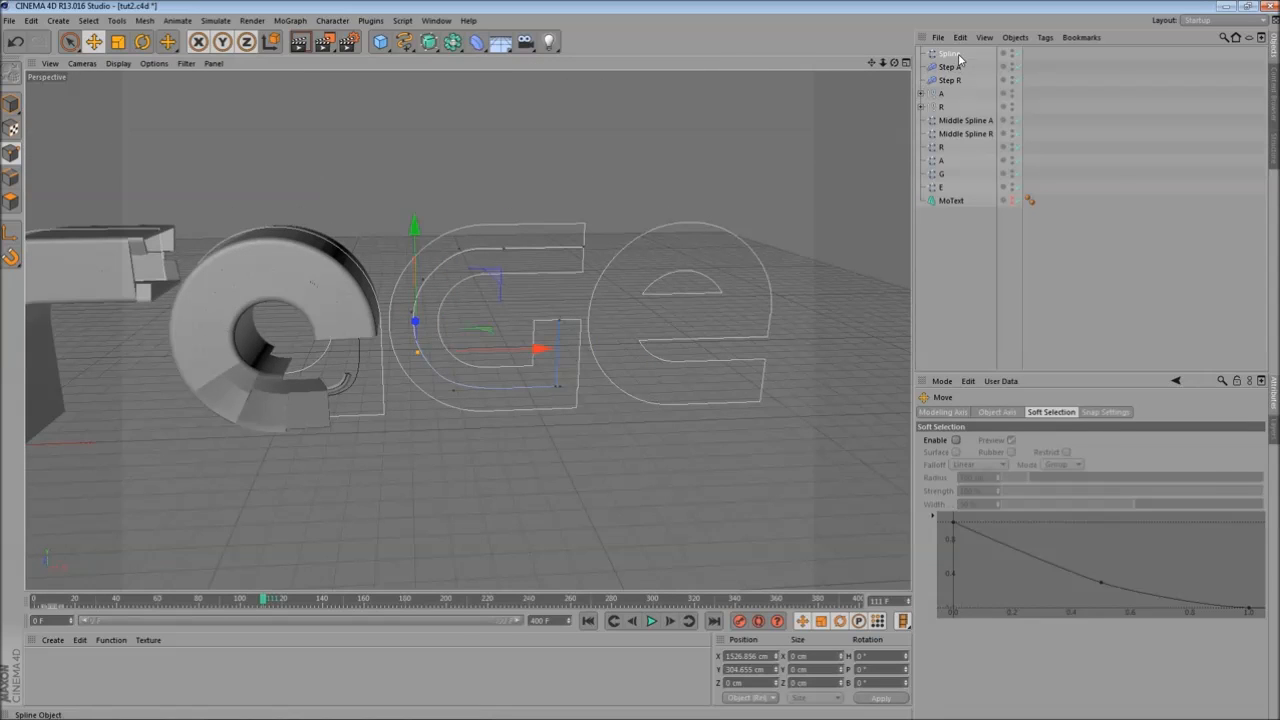
pyautogui.click(953, 54)
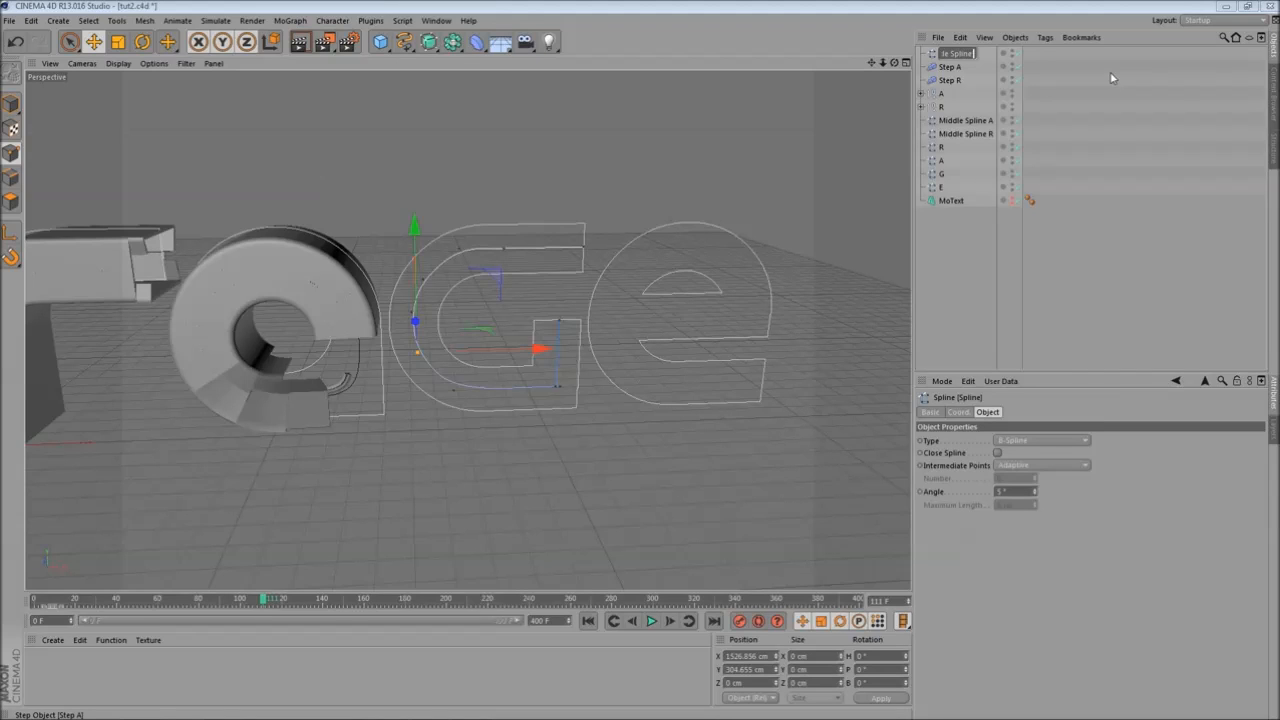
pyautogui.write('G')
pyautogui.press('Return')
pyautogui.keyDown('alt'); pyautogui.moveTo(560, 168); pyautogui.dragTo(543, 167); pyautogui.keyUp('alt')
pyautogui.moveTo(962, 53); pyautogui.dragTo(944, 118)
pyautogui.click(940, 80)
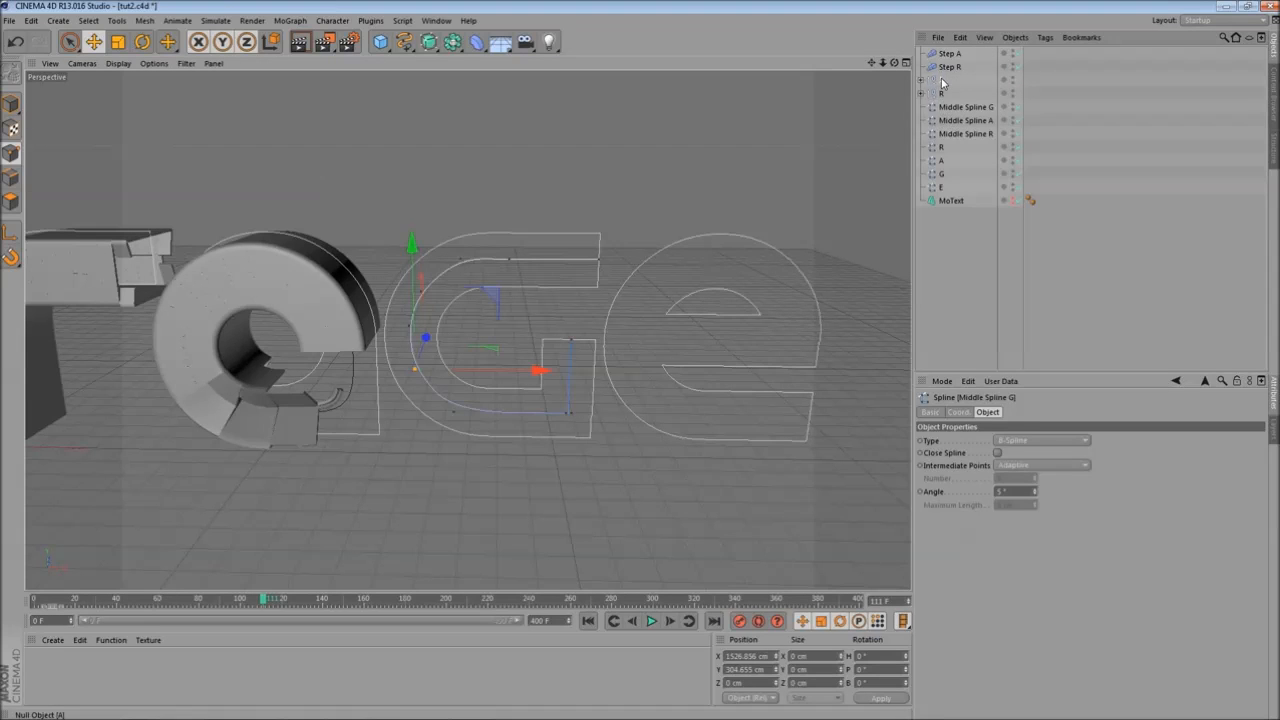
# - Duplicate the A letter group and rename the copy G
pyautogui.keyDown('ctrl'); pyautogui.click(941, 80); pyautogui.keyUp('ctrl')
pyautogui.click(943, 84)
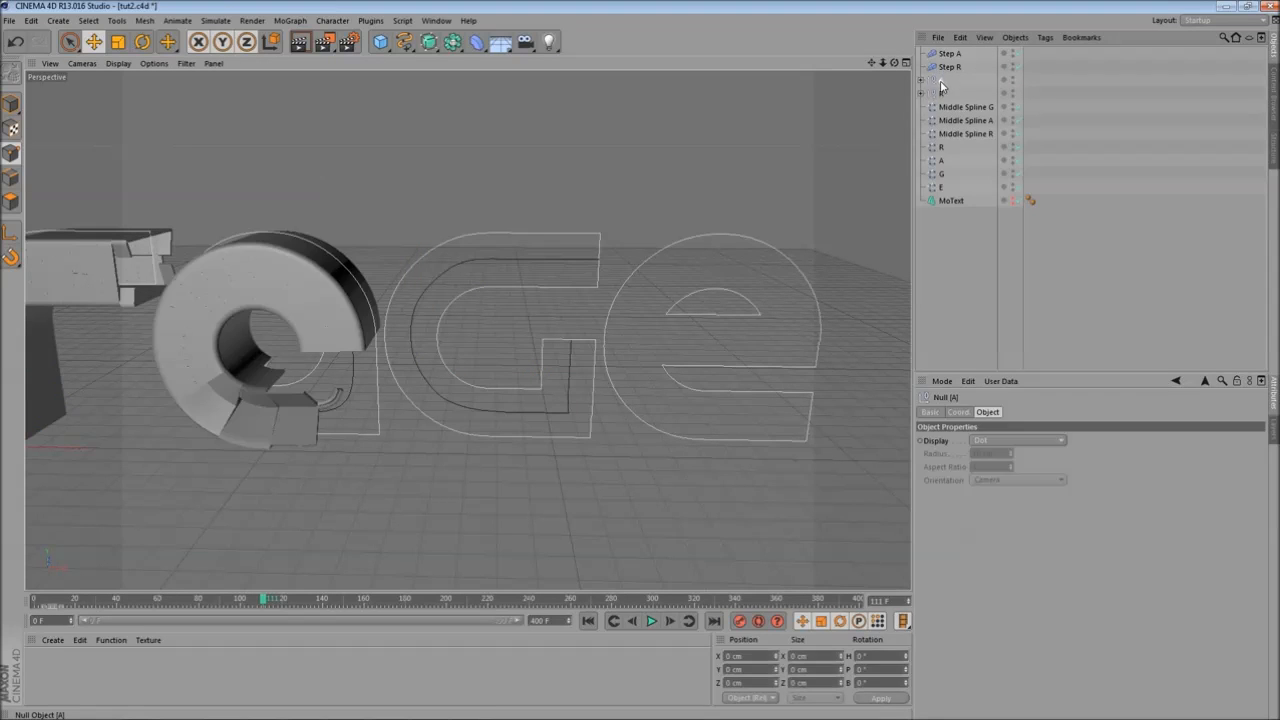
pyautogui.keyDown('ctrl'); pyautogui.moveTo(941, 80); pyautogui.dragTo(943, 84); pyautogui.keyUp('ctrl')
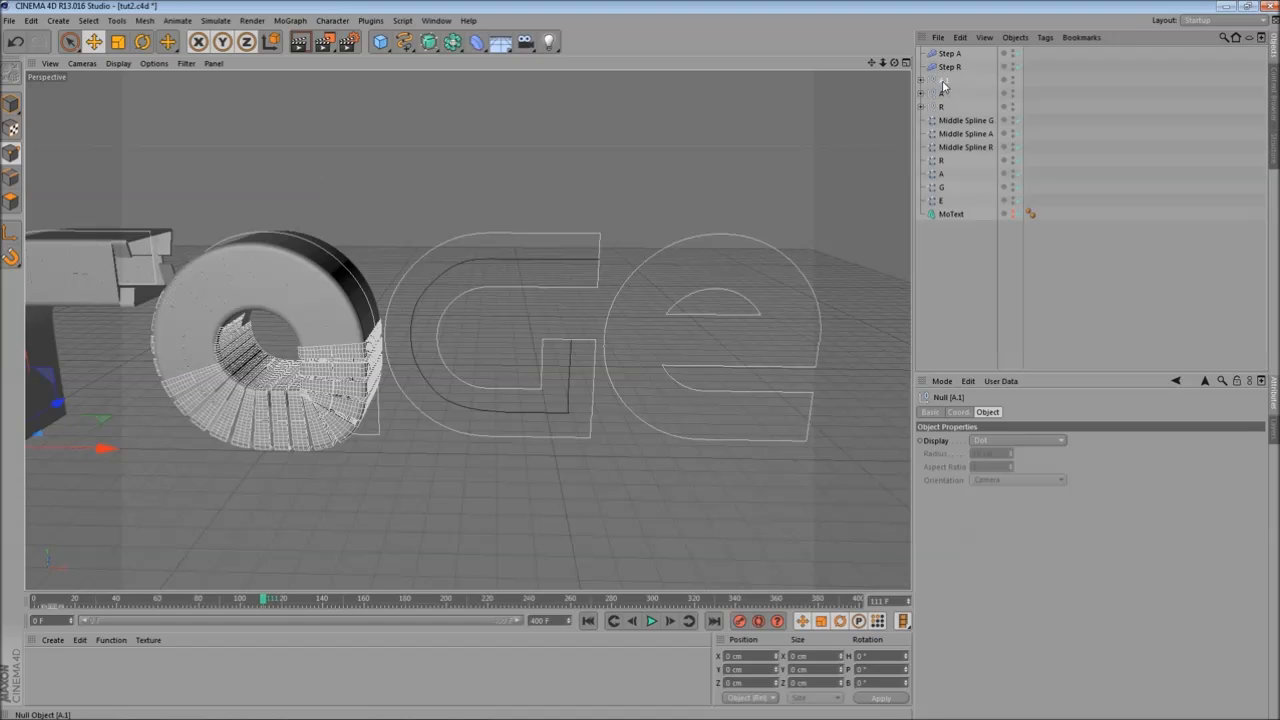
pyautogui.click(922, 81)
pyautogui.doubleClick(941, 81)
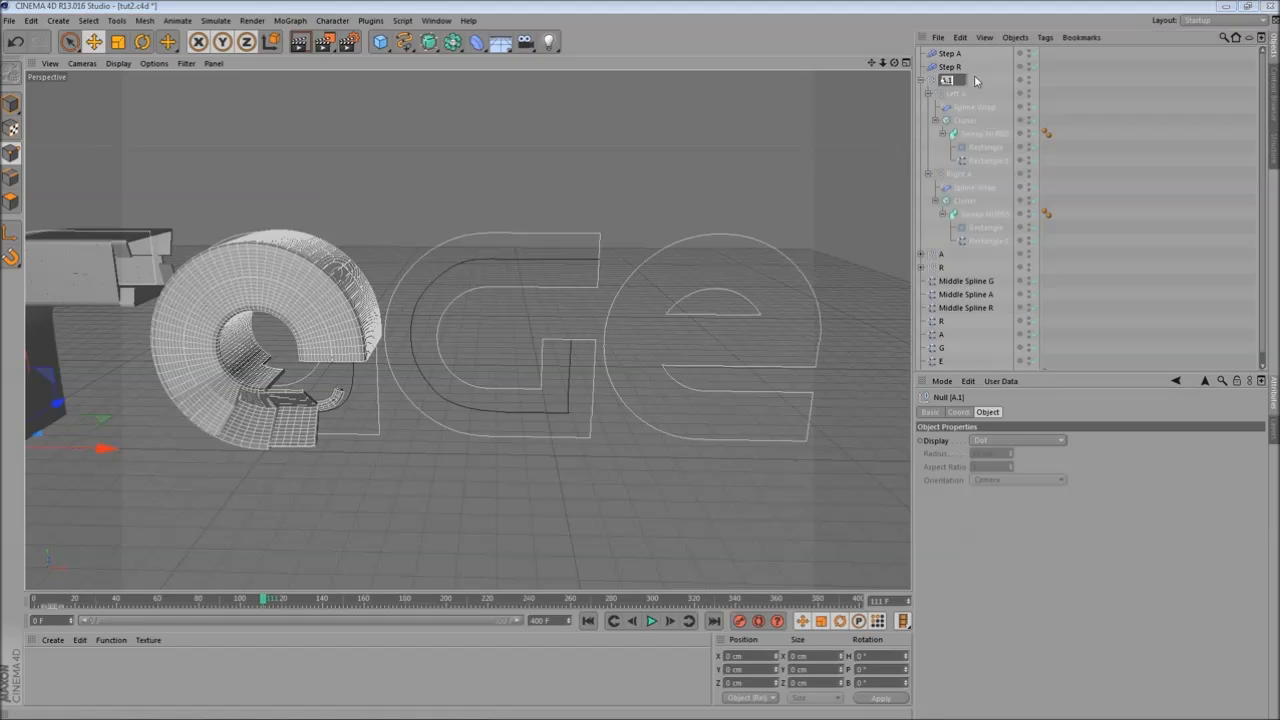
pyautogui.write('G')
pyautogui.press('Return')
# - Rename the copied group's two halves Left G and Right G
pyautogui.doubleClick(958, 93)
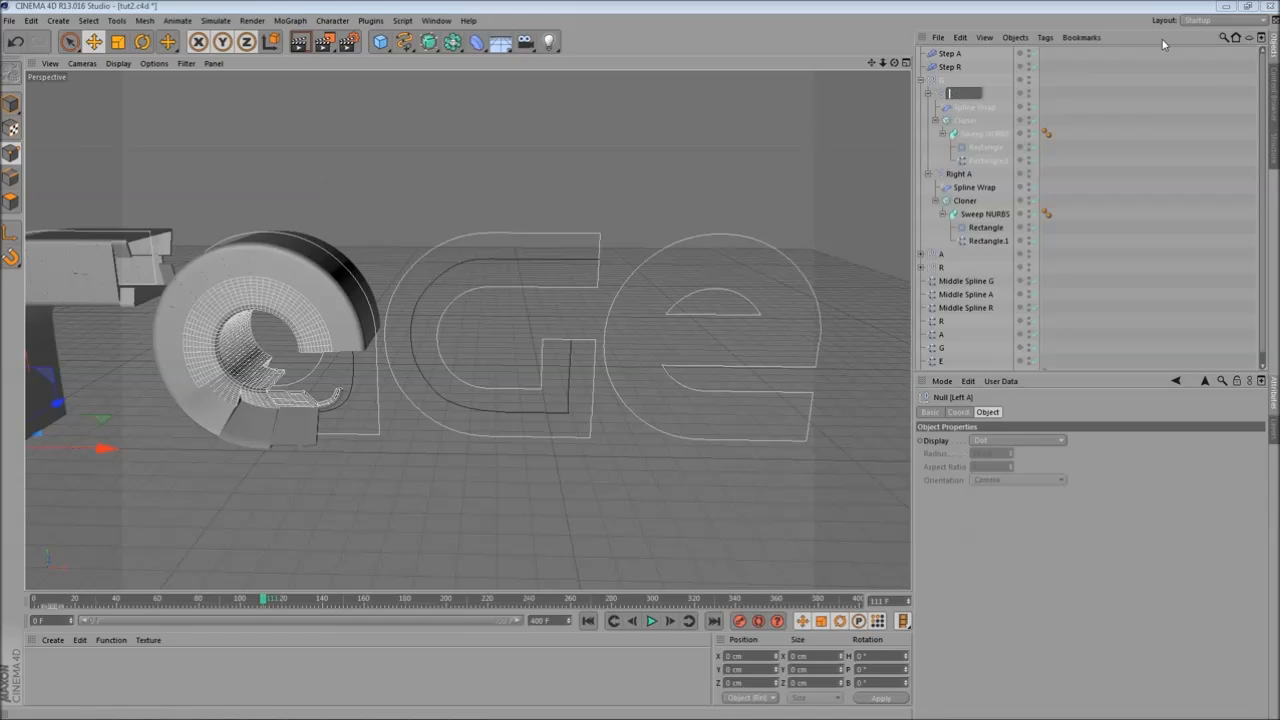
pyautogui.write('G')
pyautogui.press('Return')
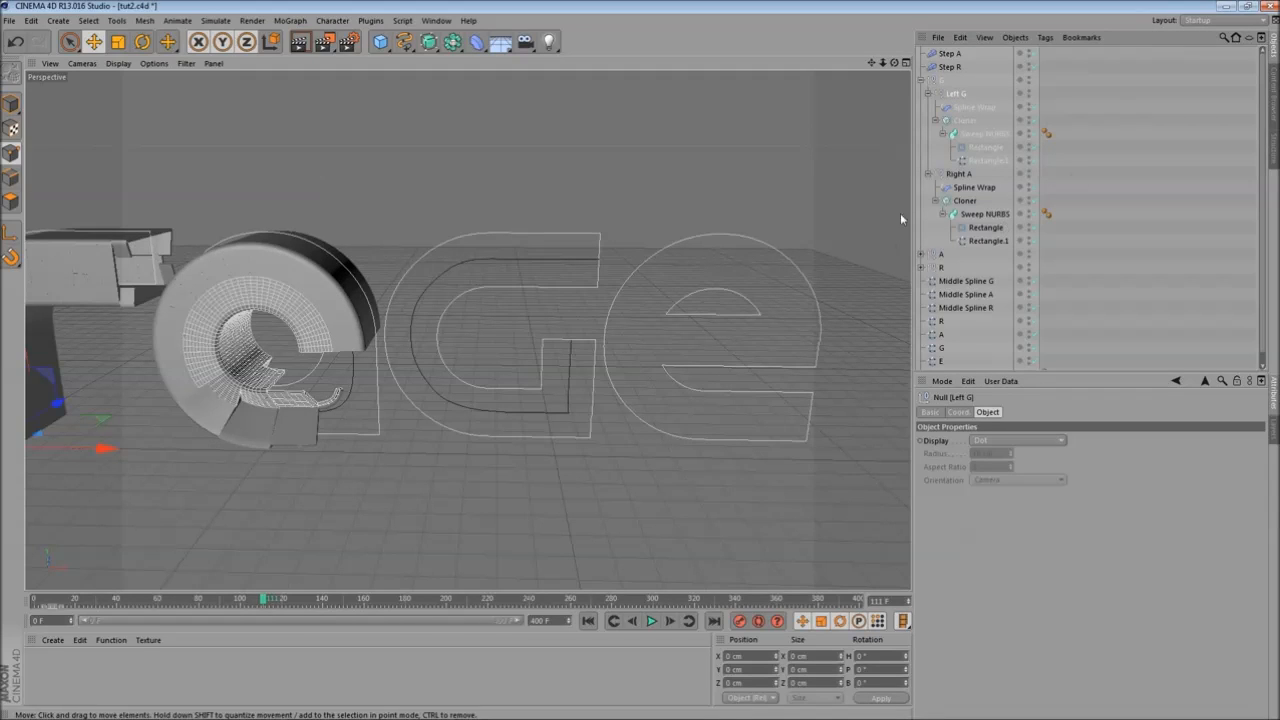
pyautogui.click(963, 174)
pyautogui.doubleClick(965, 174)
pyautogui.press('BackSpace')
pyautogui.write('Right G')
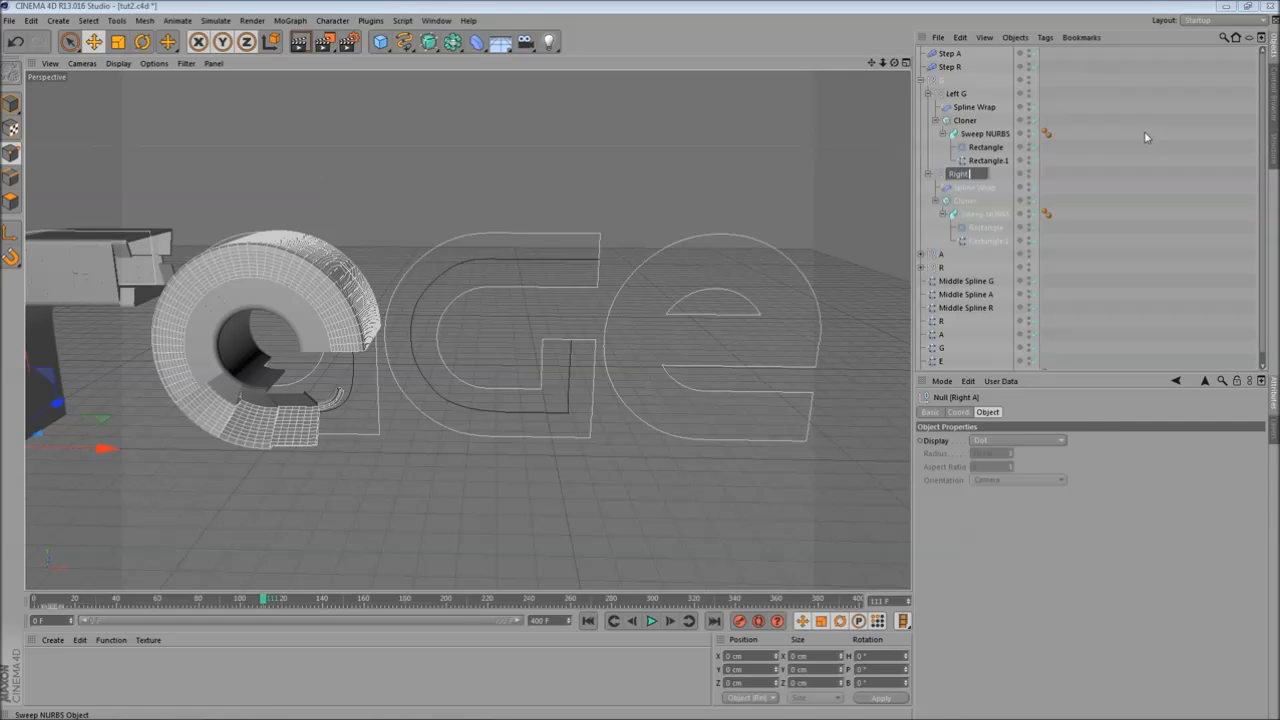
pyautogui.press('Return')
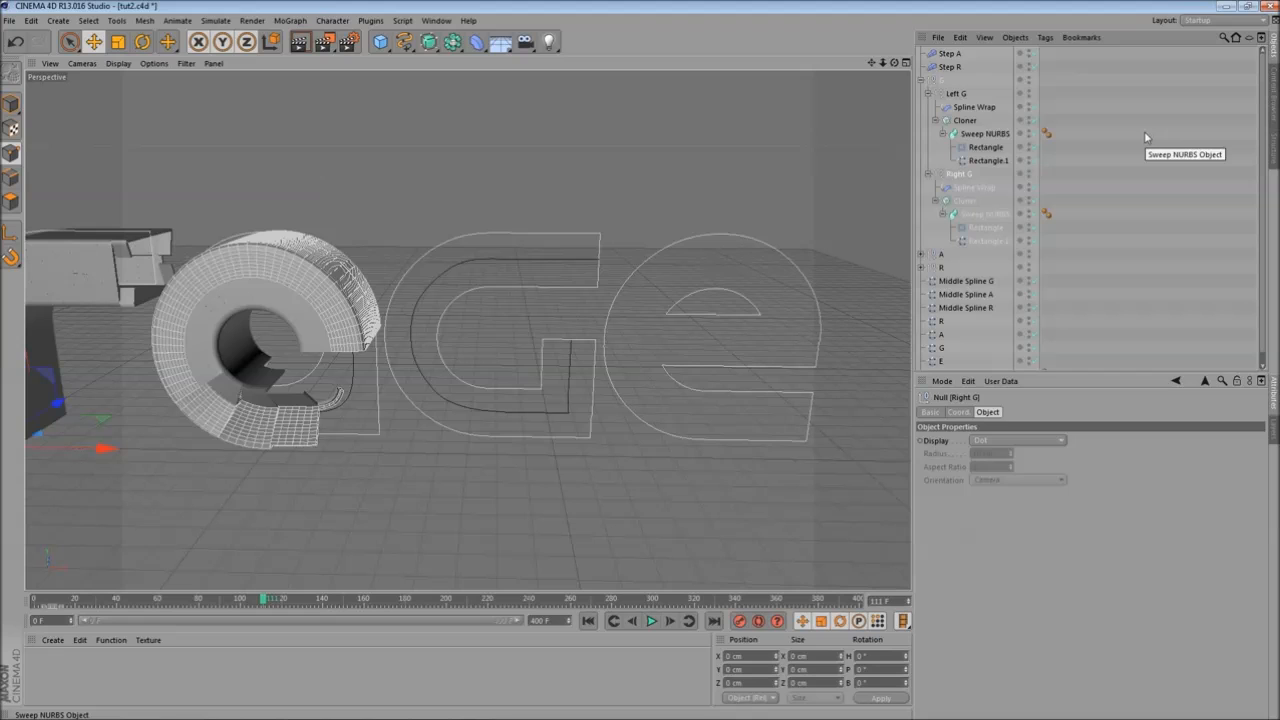
# - Assign Middle Spline G as the spline of both Spline Wraps inside the G group
pyautogui.scroll(2, 389, 427)
pyautogui.scroll(2, 389, 427)
pyautogui.keyDown('alt'); pyautogui.moveTo(520, 138); pyautogui.dragTo(464, 170, button='middle'); pyautogui.keyUp('alt')
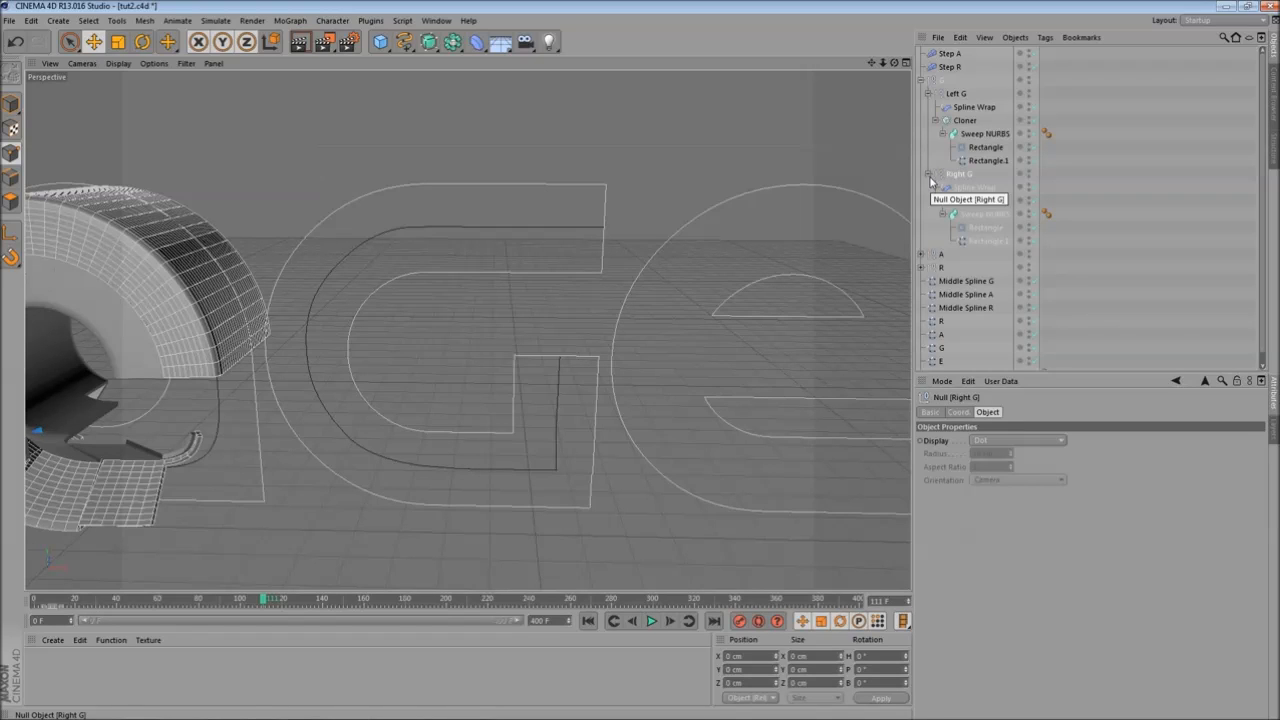
pyautogui.keyDown('alt'); pyautogui.moveTo(578, 193); pyautogui.dragTo(648, 201, button='middle'); pyautogui.keyUp('alt')
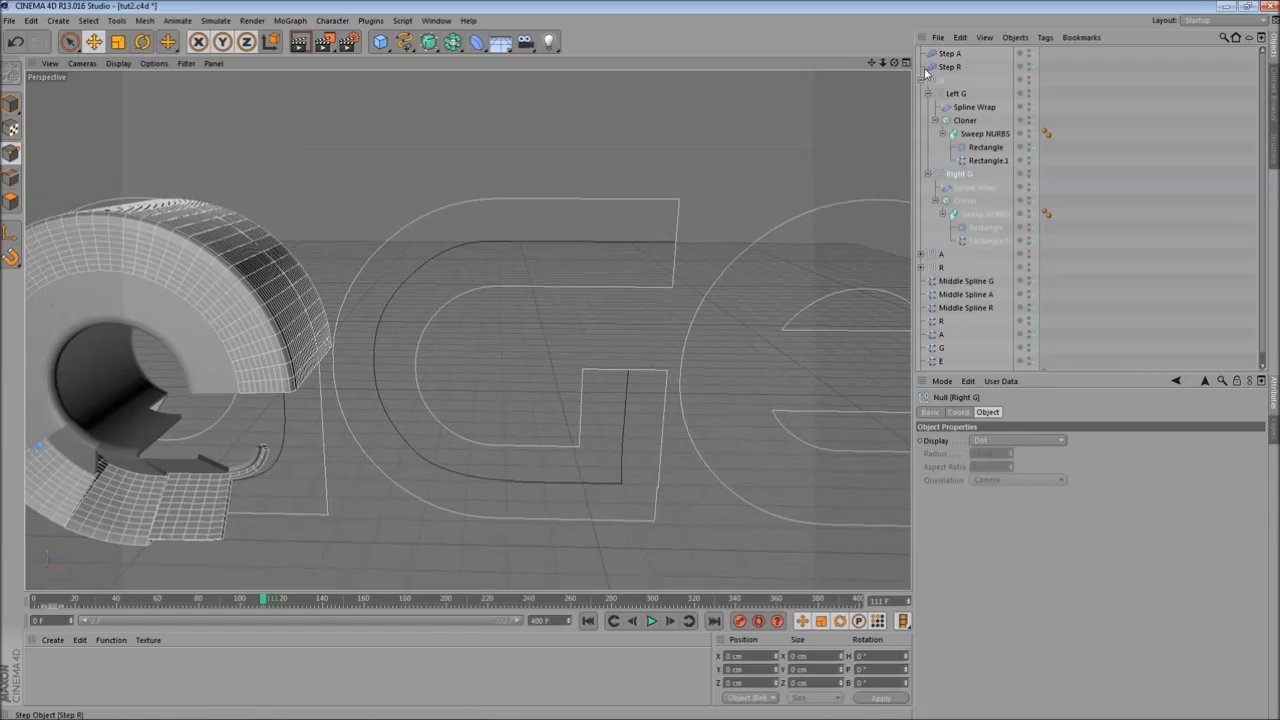
pyautogui.click(927, 176)
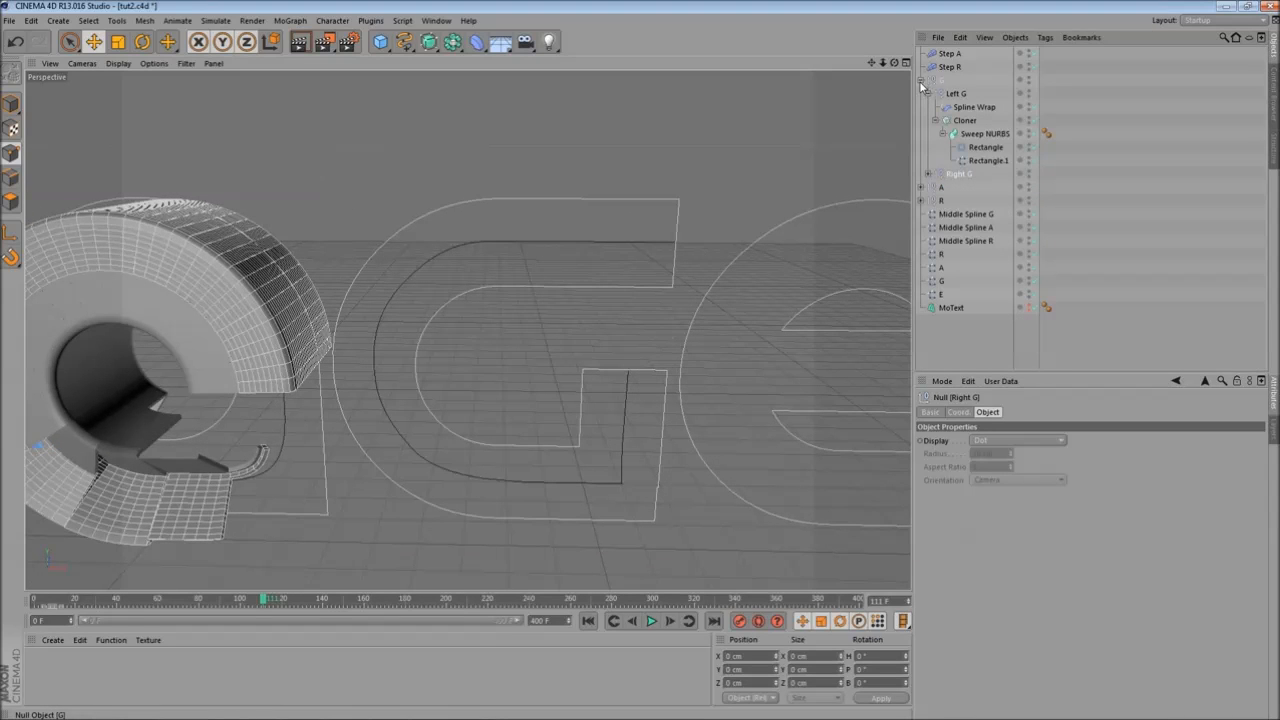
pyautogui.click(931, 176)
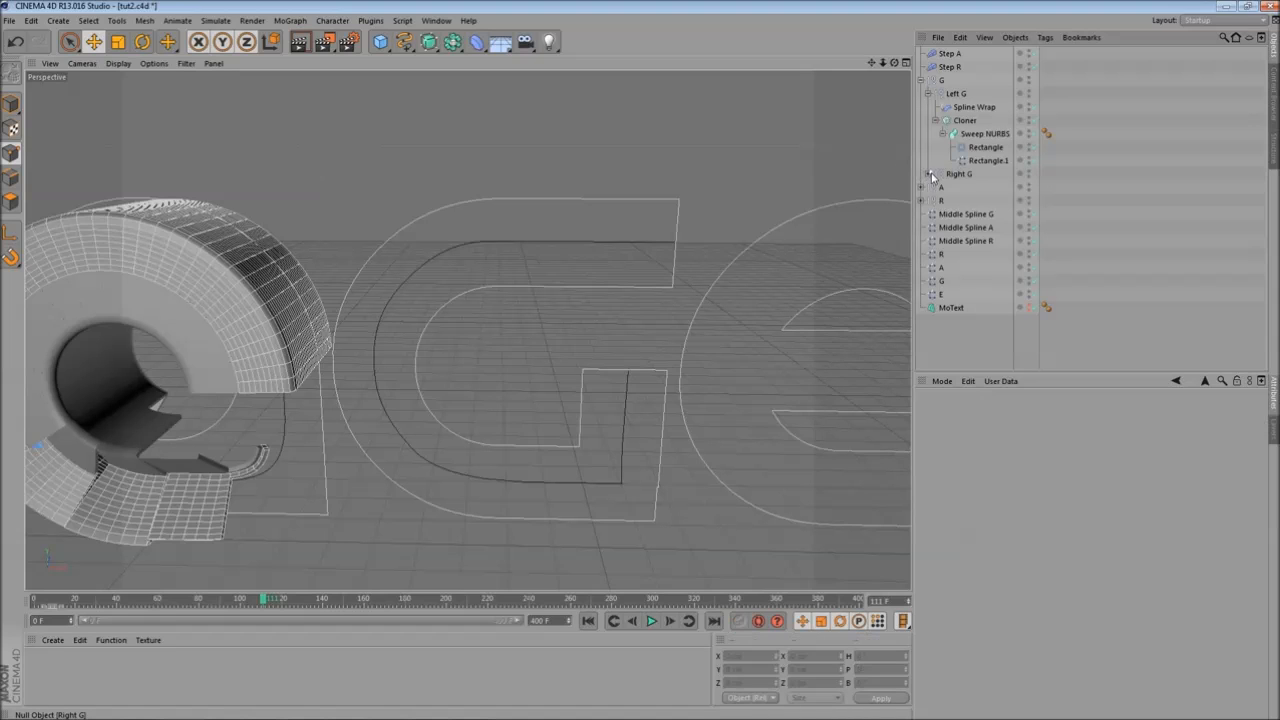
pyautogui.click(928, 175)
pyautogui.moveTo(966, 190); pyautogui.dragTo(950, 116)
pyautogui.keyDown('ctrl'); pyautogui.click(968, 108); pyautogui.keyUp('ctrl')
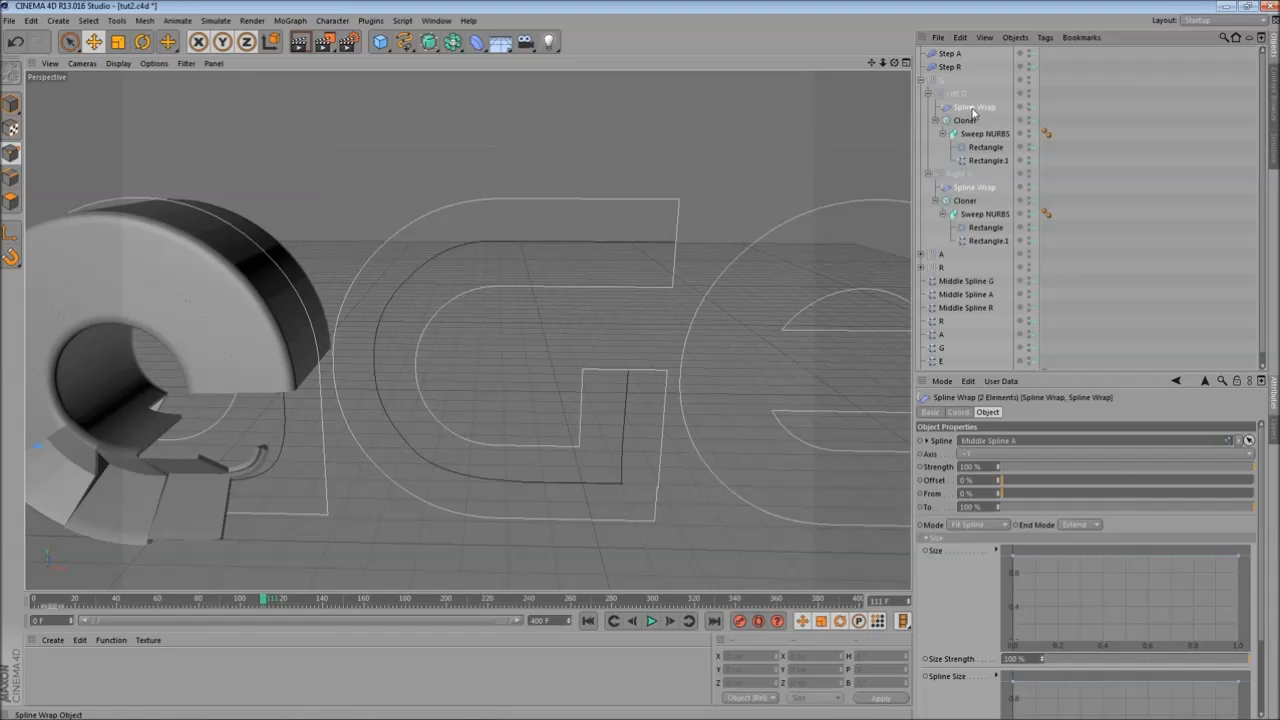
pyautogui.moveTo(975, 281); pyautogui.dragTo(1076, 304)
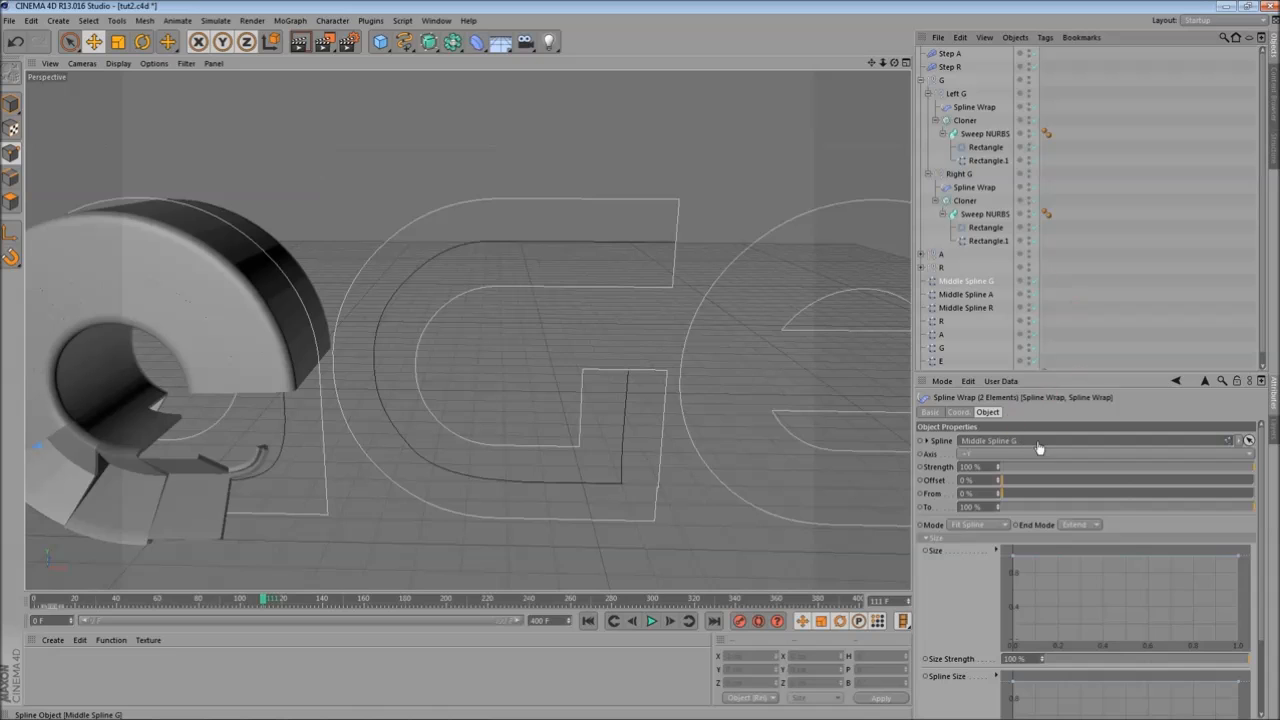
pyautogui.moveTo(1038, 445); pyautogui.dragTo(1036, 443)
# - Delete the lower right end point of Middle Spline G in the front view
pyautogui.keyDown('alt'); pyautogui.moveTo(536, 252); pyautogui.dragTo(538, 170, button='middle'); pyautogui.keyUp('alt')
pyautogui.keyDown('alt'); pyautogui.moveTo(571, 310); pyautogui.dragTo(522, 341, button='middle'); pyautogui.keyUp('alt')
pyautogui.moveTo(263, 600); pyautogui.dragTo(320, 600)
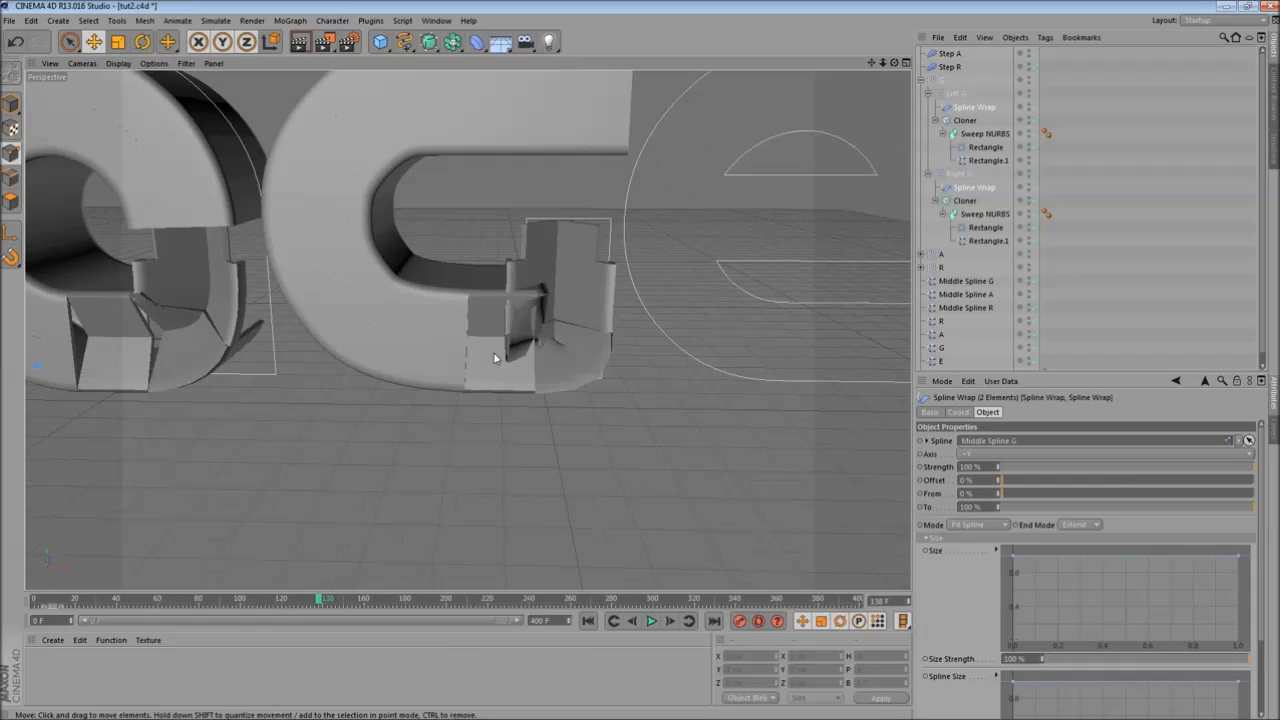
pyautogui.middleClick(497, 357)
pyautogui.middleClick(728, 390)
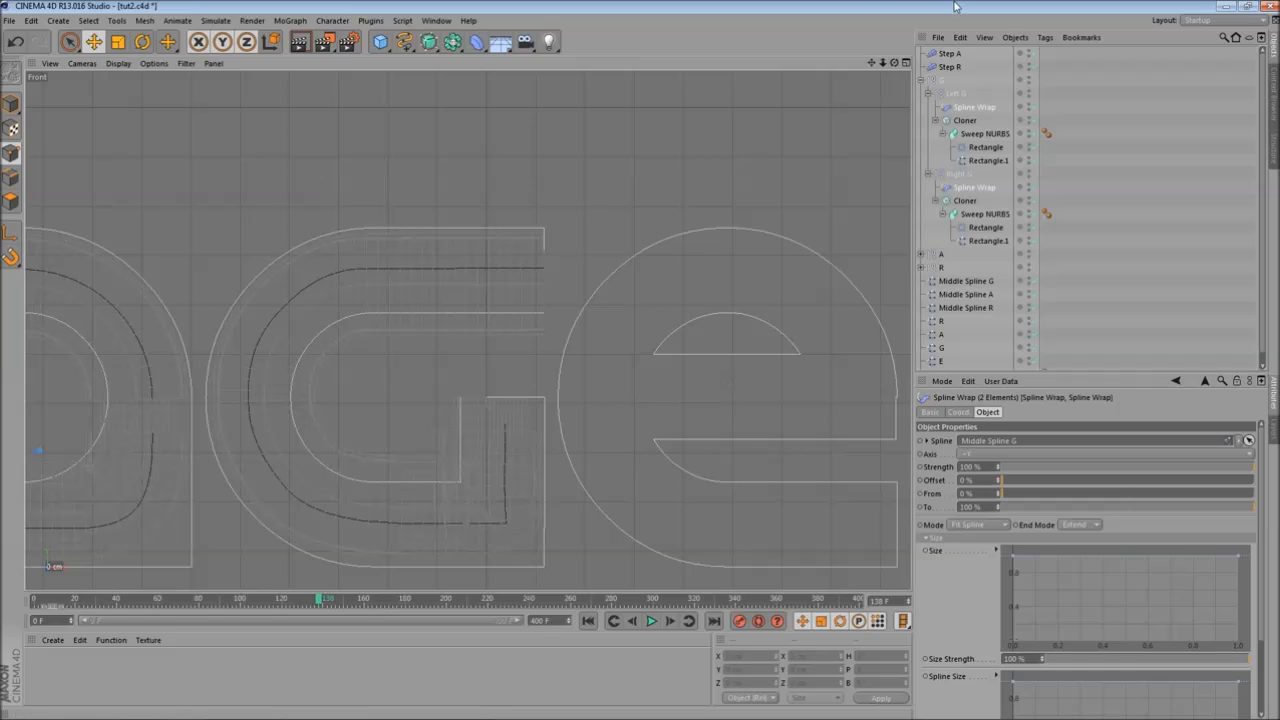
pyautogui.click(975, 283)
pyautogui.scroll(4, 469, 454)
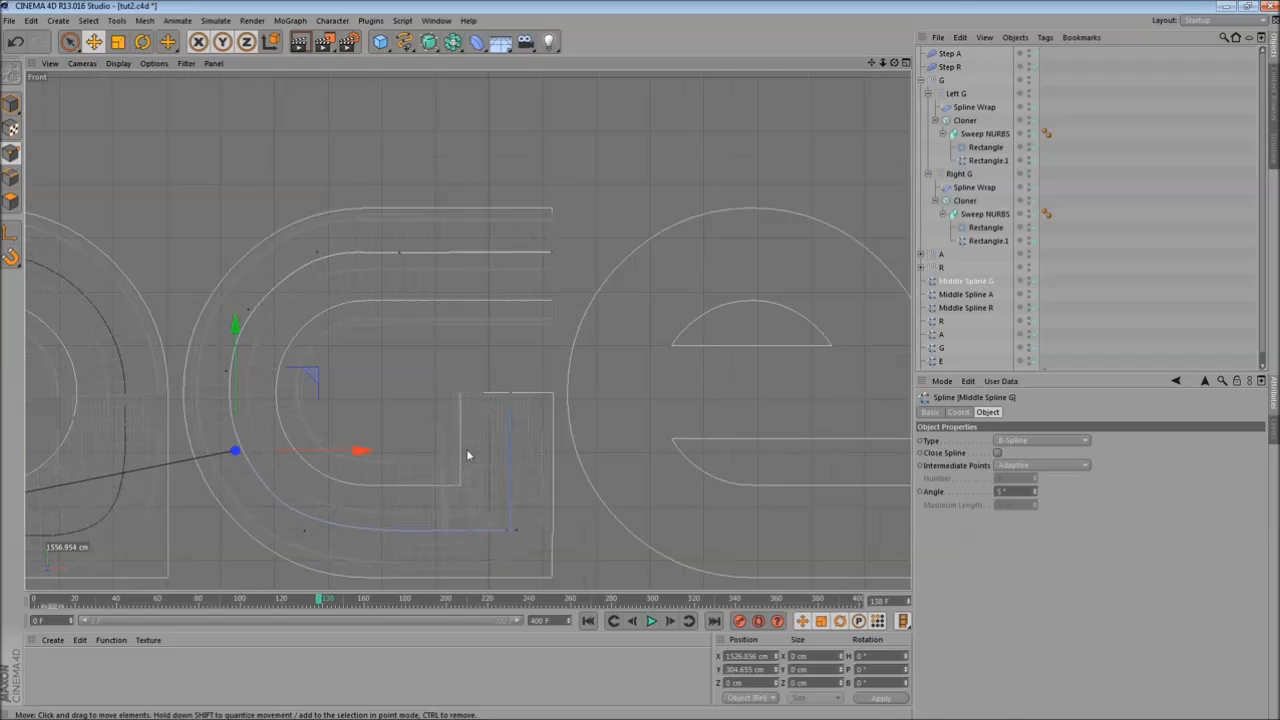
pyautogui.click(562, 574)
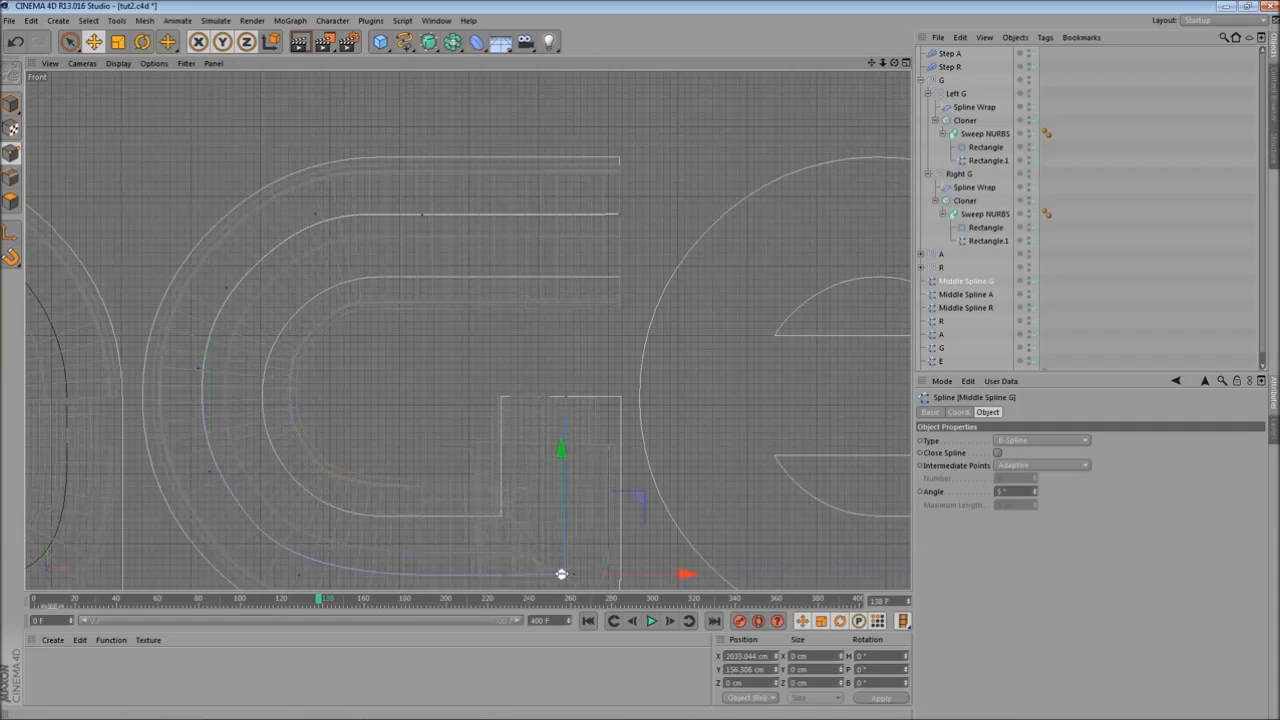
pyautogui.press('Delete')
# - Reposition Middle Spline G's end points so the curve runs up into the G's vertical stroke
pyautogui.keyDown('alt'); pyautogui.moveTo(609, 370); pyautogui.dragTo(605, 301, button='middle'); pyautogui.keyUp('alt')
pyautogui.click(569, 511)
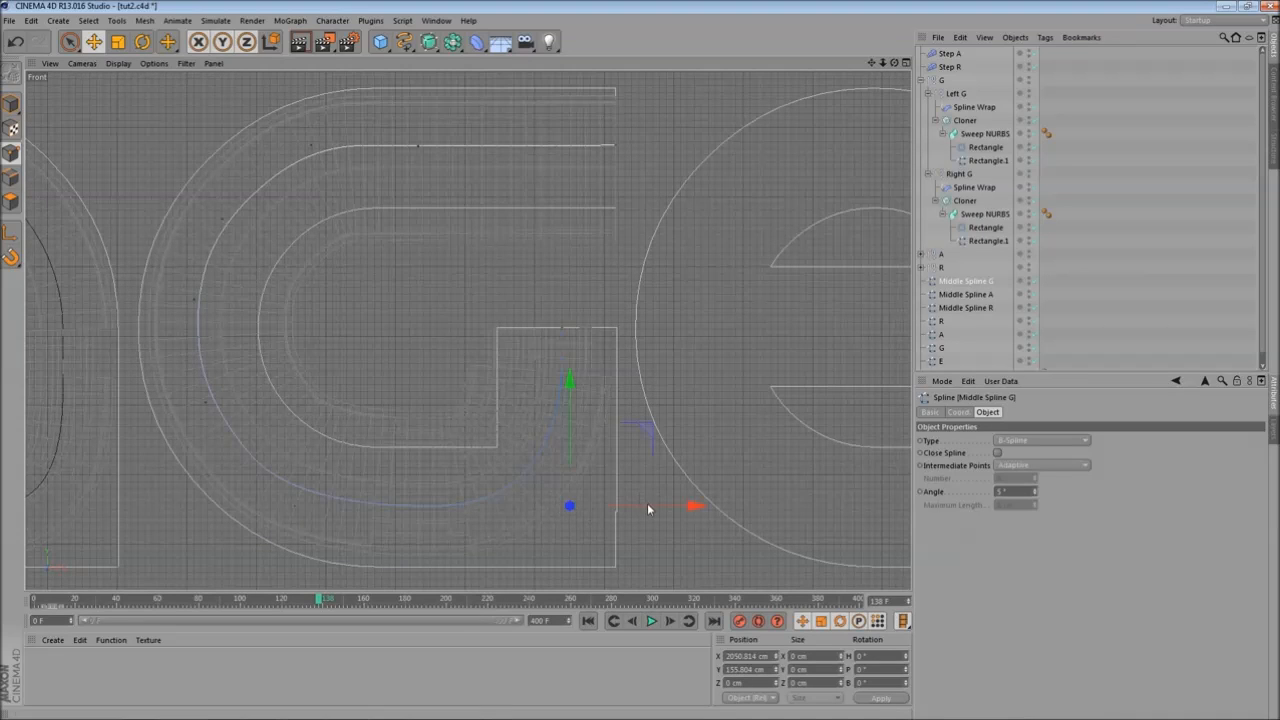
pyautogui.moveTo(656, 505); pyautogui.dragTo(676, 512)
pyautogui.keyDown('alt'); pyautogui.moveTo(644, 348); pyautogui.dragTo(633, 302, button='middle'); pyautogui.keyUp('alt')
pyautogui.click(1045, 441)
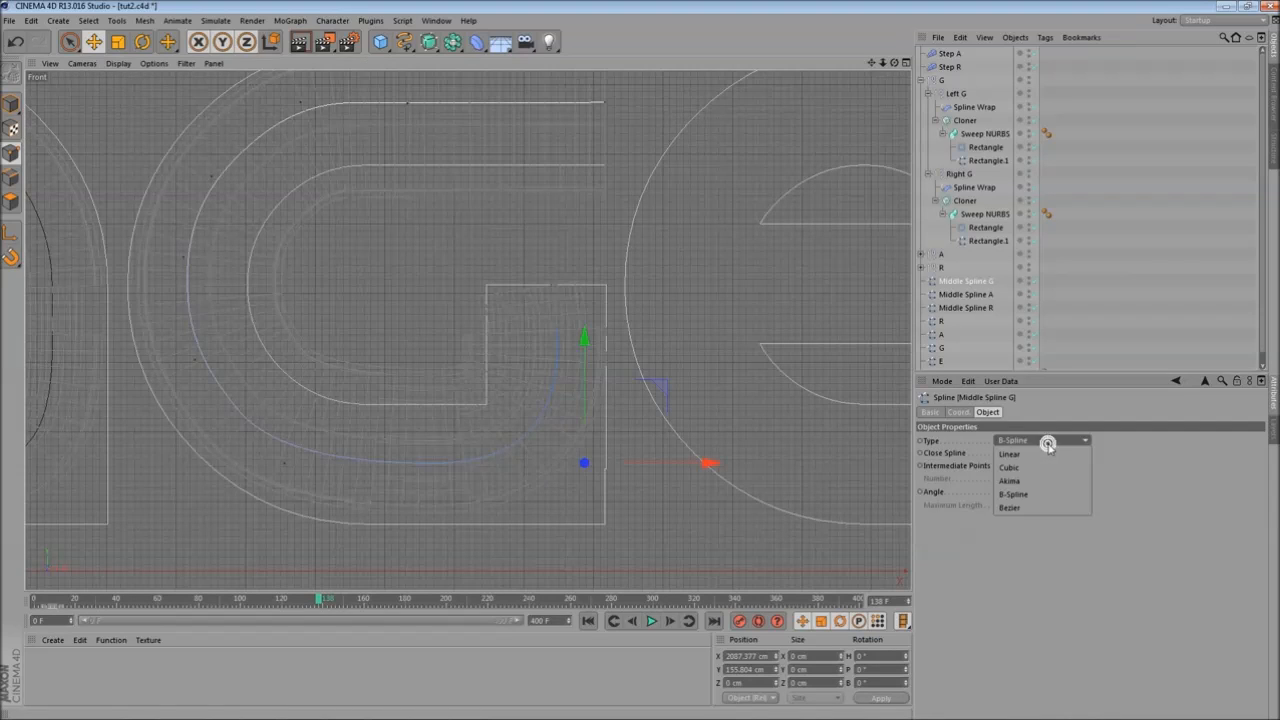
pyautogui.click(548, 269)
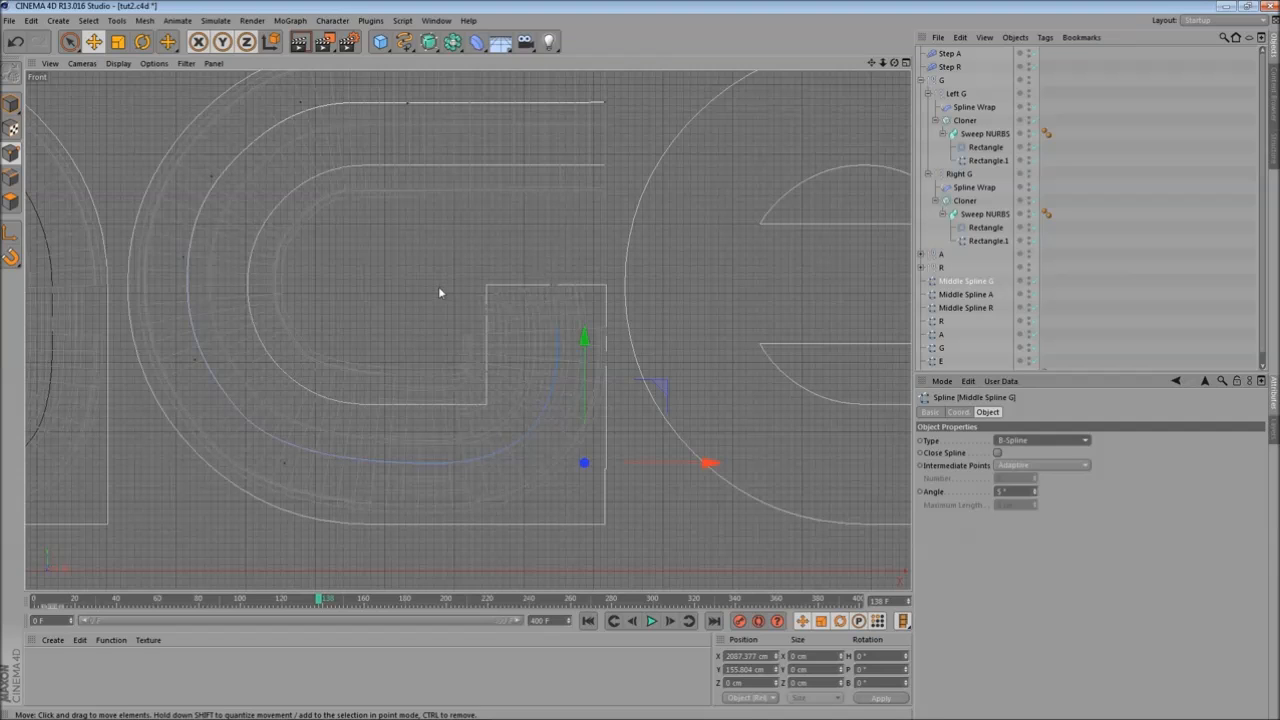
pyautogui.keyDown('alt'); pyautogui.moveTo(283, 504); pyautogui.dragTo(297, 486, button='middle'); pyautogui.keyUp('alt')
pyautogui.click(296, 446)
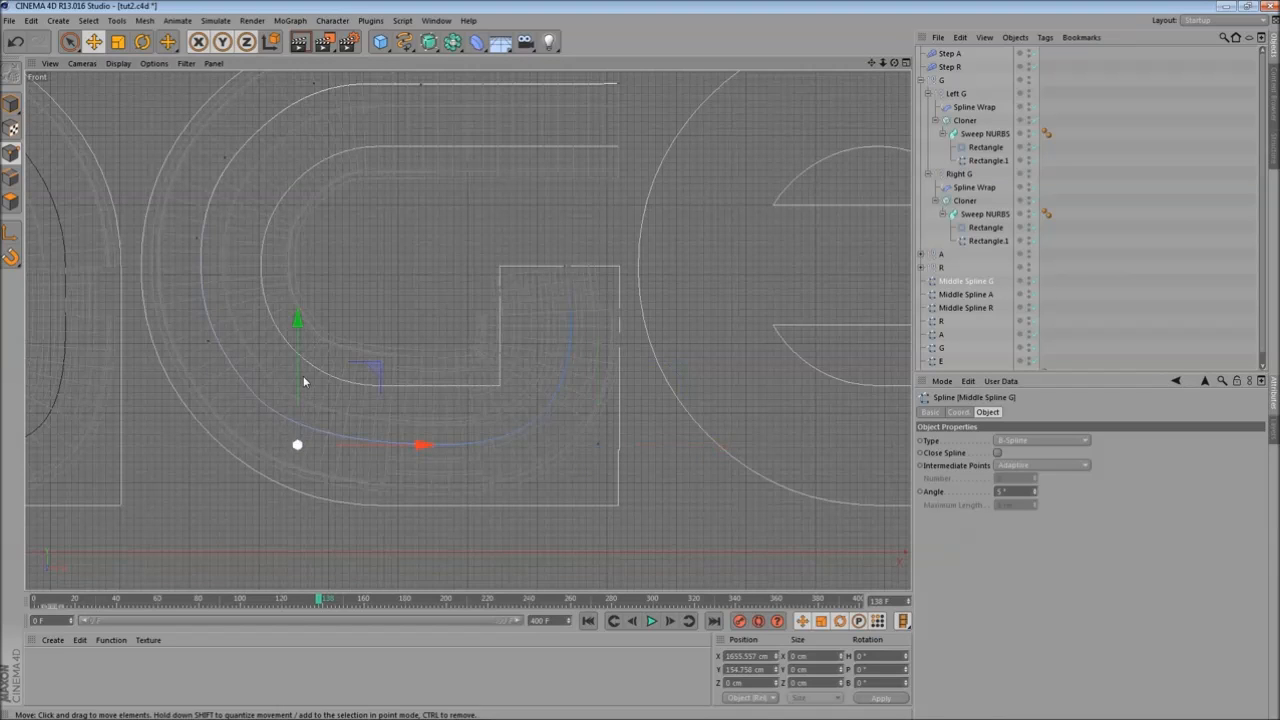
pyautogui.moveTo(296, 374); pyautogui.dragTo(298, 371)
pyautogui.click(571, 273)
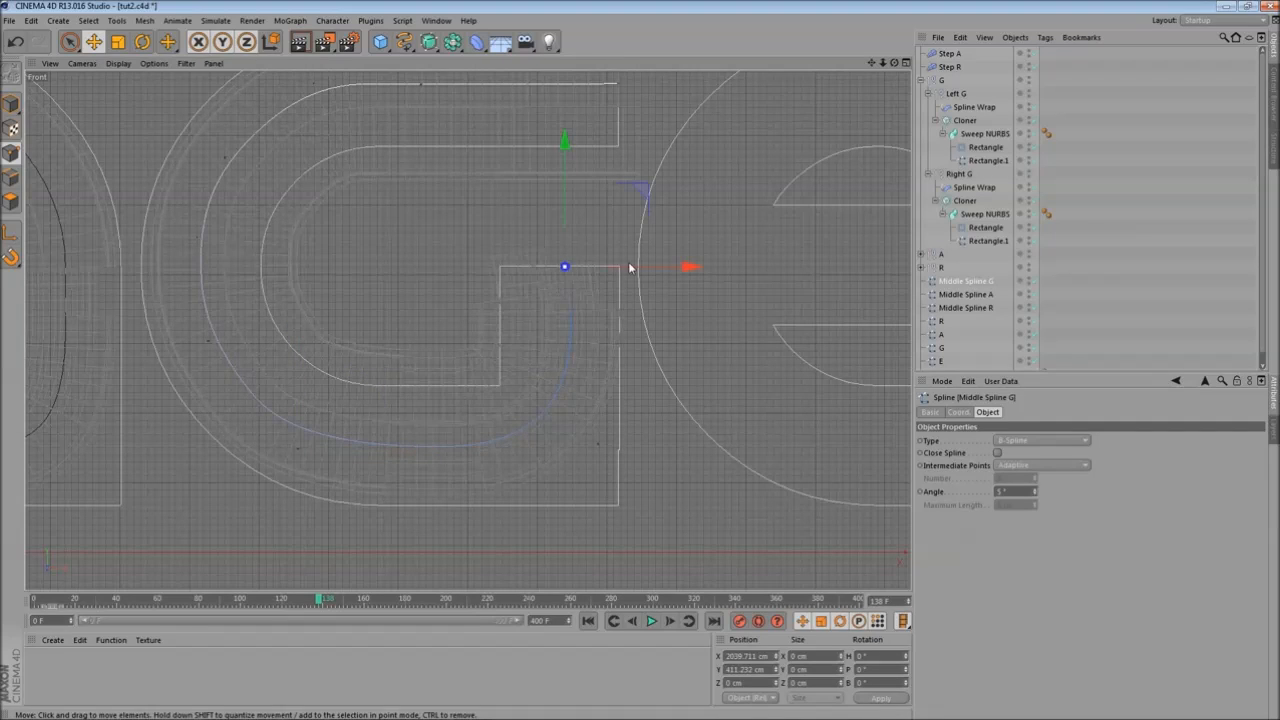
pyautogui.moveTo(637, 262); pyautogui.dragTo(659, 268)
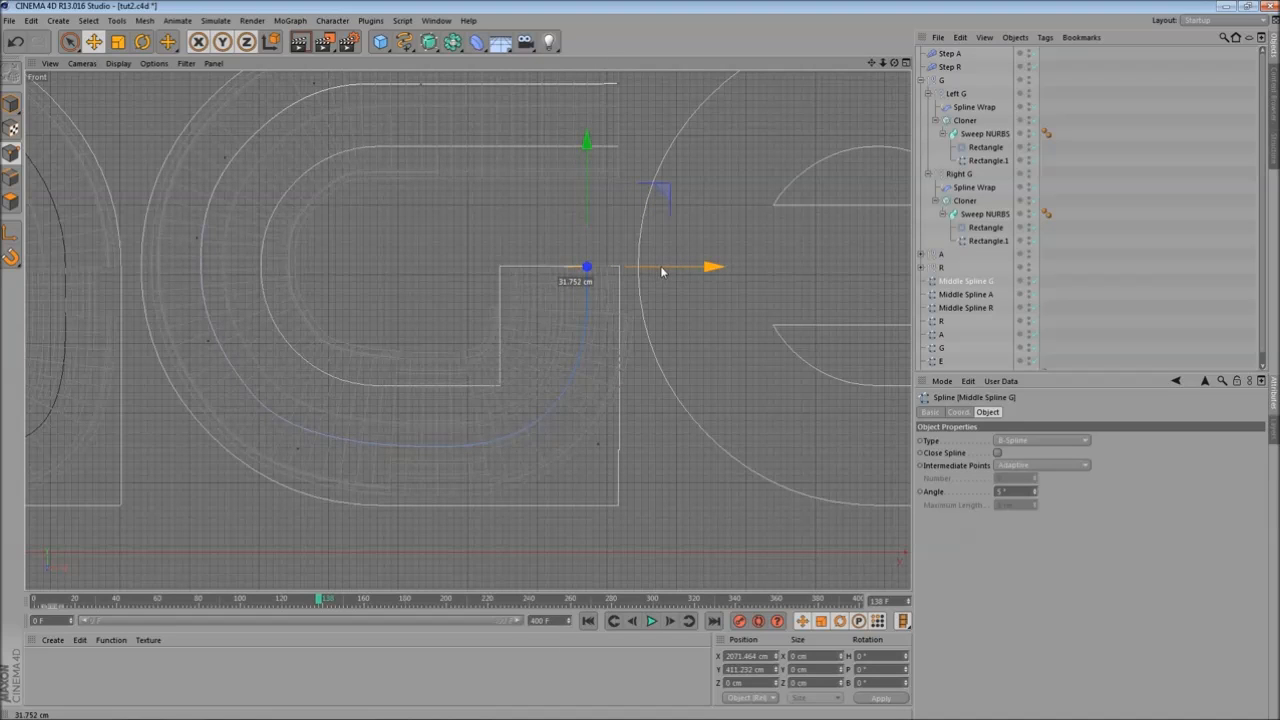
pyautogui.moveTo(661, 268); pyautogui.dragTo(660, 270)
pyautogui.middleClick(660, 270)
pyautogui.middleClick(377, 251)
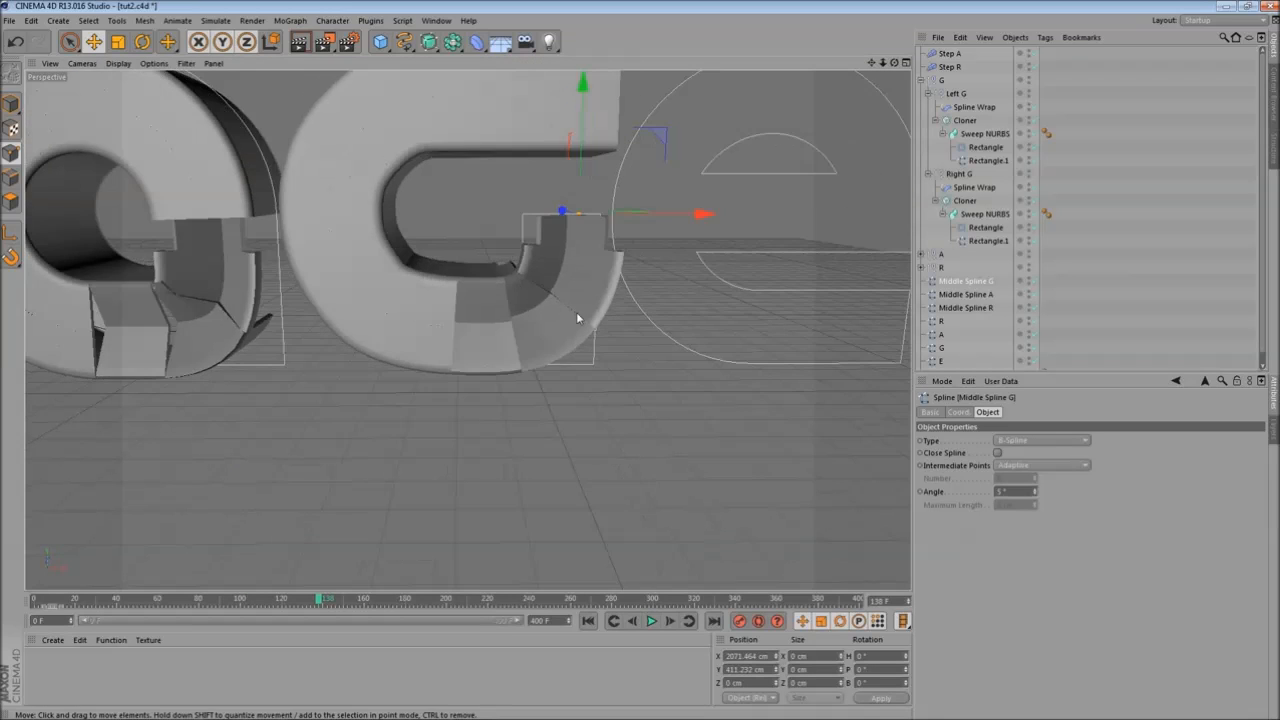
pyautogui.keyDown('alt'); pyautogui.moveTo(576, 318); pyautogui.dragTo(545, 372, button='middle'); pyautogui.keyUp('alt')
pyautogui.moveTo(320, 598); pyautogui.dragTo(259, 592)
pyautogui.keyDown('alt'); pyautogui.moveTo(299, 384); pyautogui.dragTo(377, 422, button='middle'); pyautogui.keyUp('alt')
# - Duplicate the Step A effector and rename the copy Step G
pyautogui.click(950, 54)
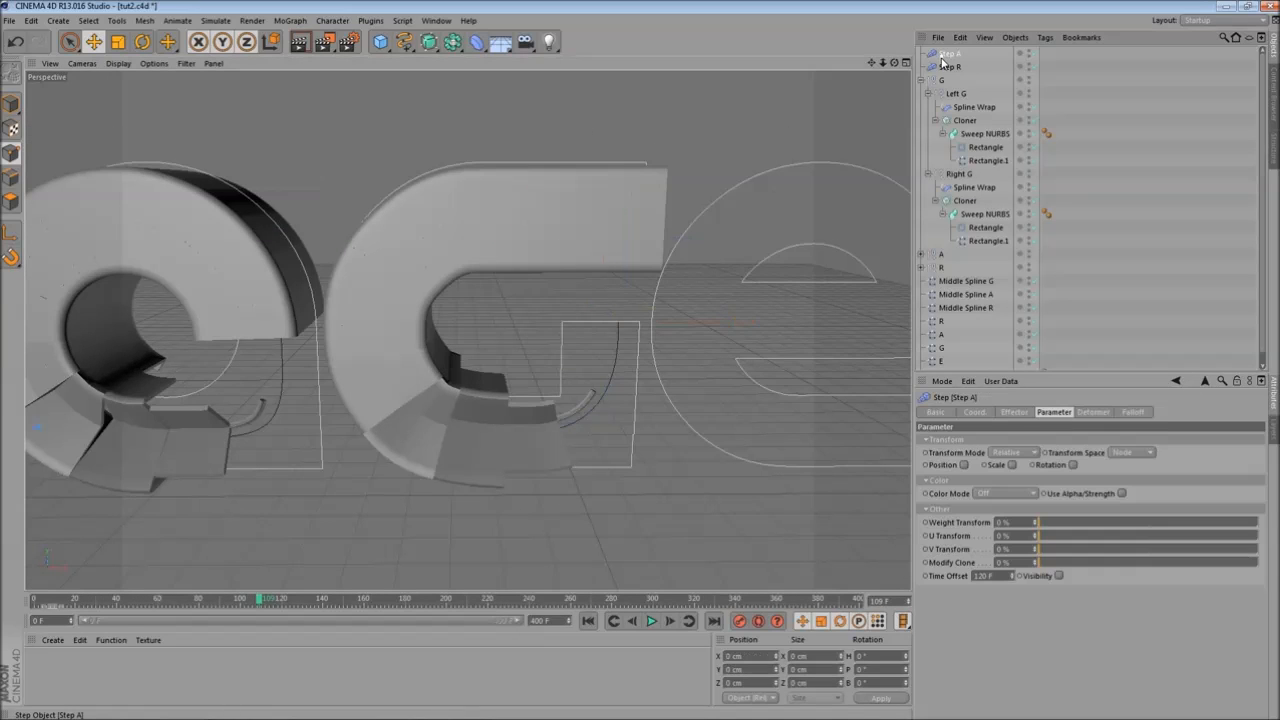
pyautogui.keyDown('ctrl'); pyautogui.moveTo(958, 54); pyautogui.dragTo(956, 56); pyautogui.keyUp('ctrl')
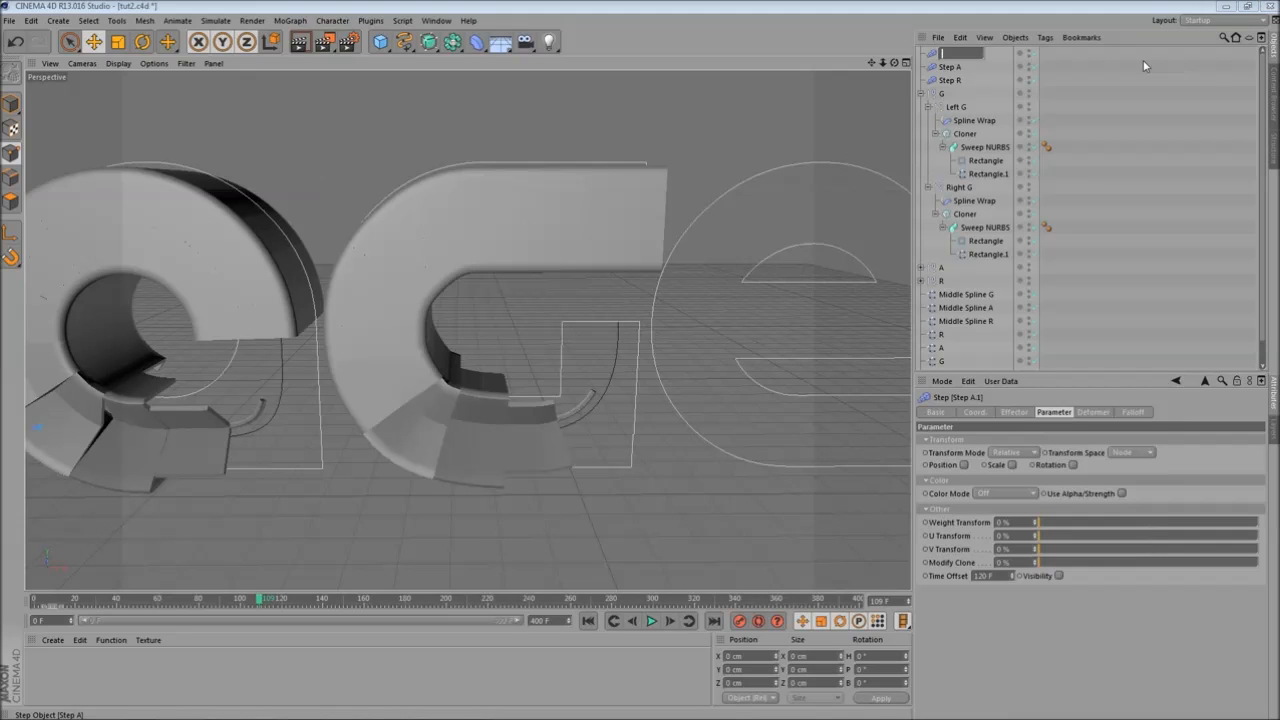
pyautogui.press('Return')
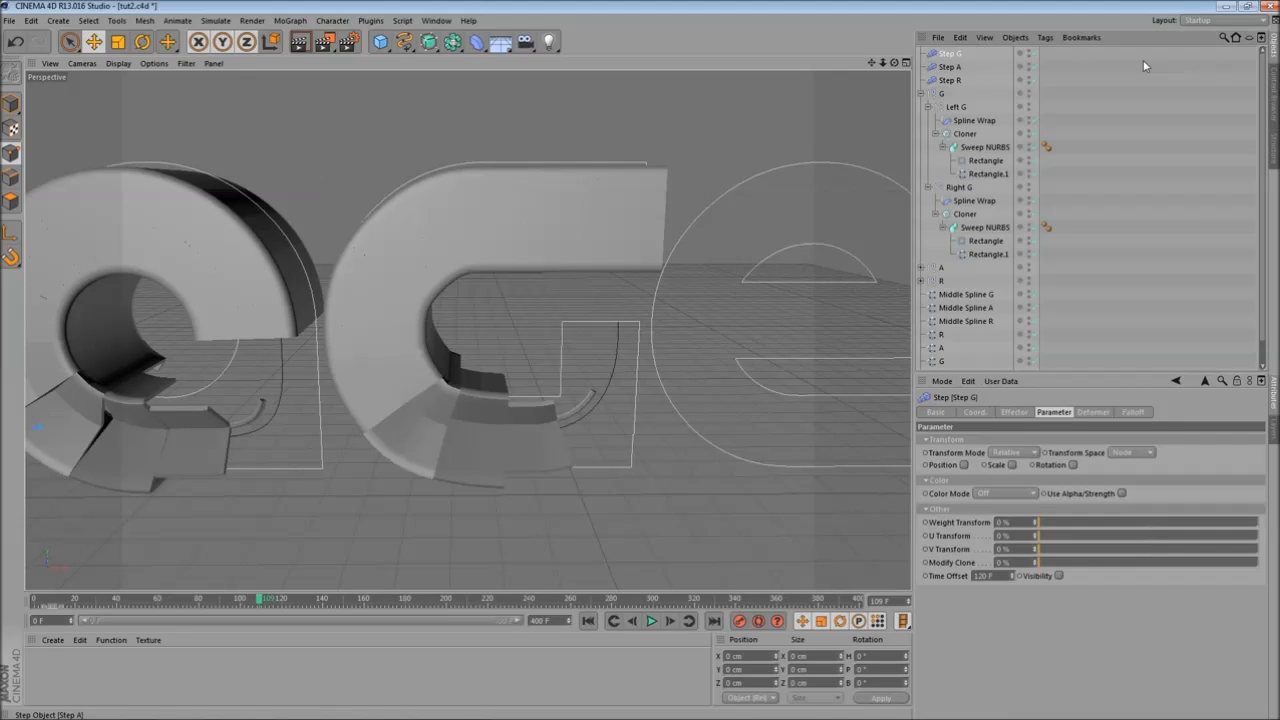
# - Replace Step A with Step G in the effectors list of both G cloners
pyautogui.click(964, 134)
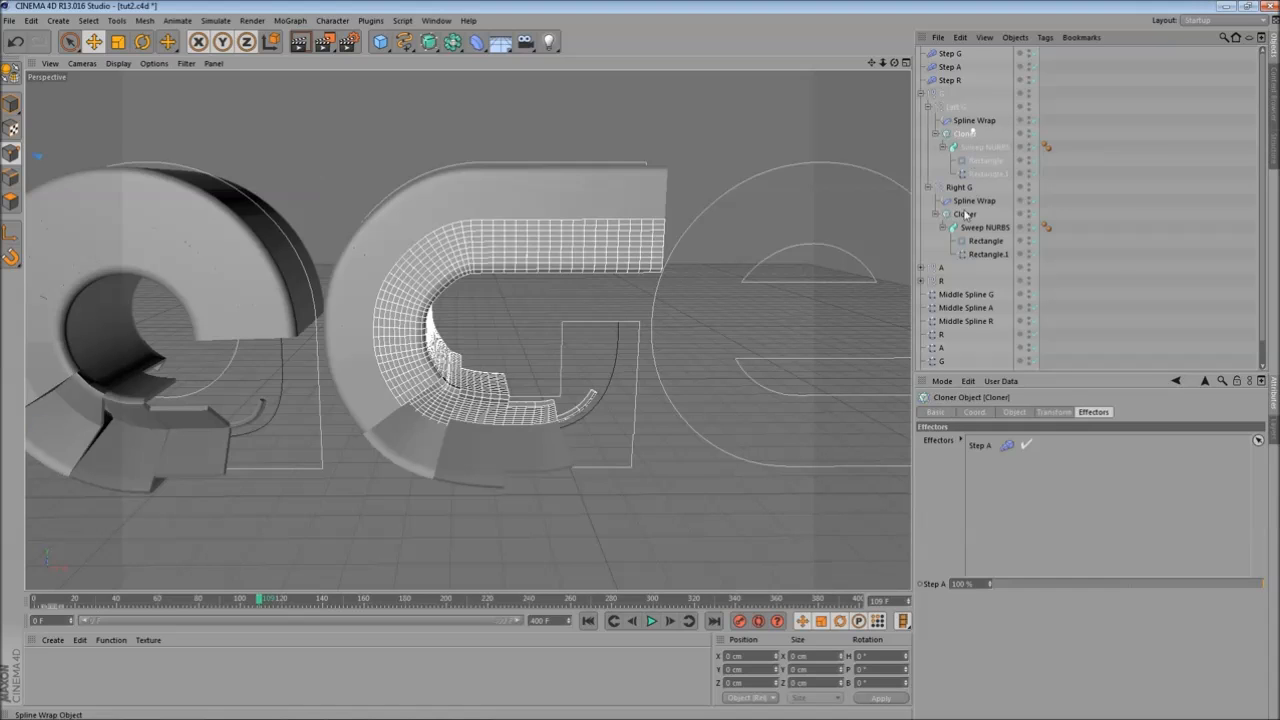
pyautogui.keyDown('ctrl'); pyautogui.click(965, 214); pyautogui.keyUp('ctrl')
pyautogui.press('Delete')
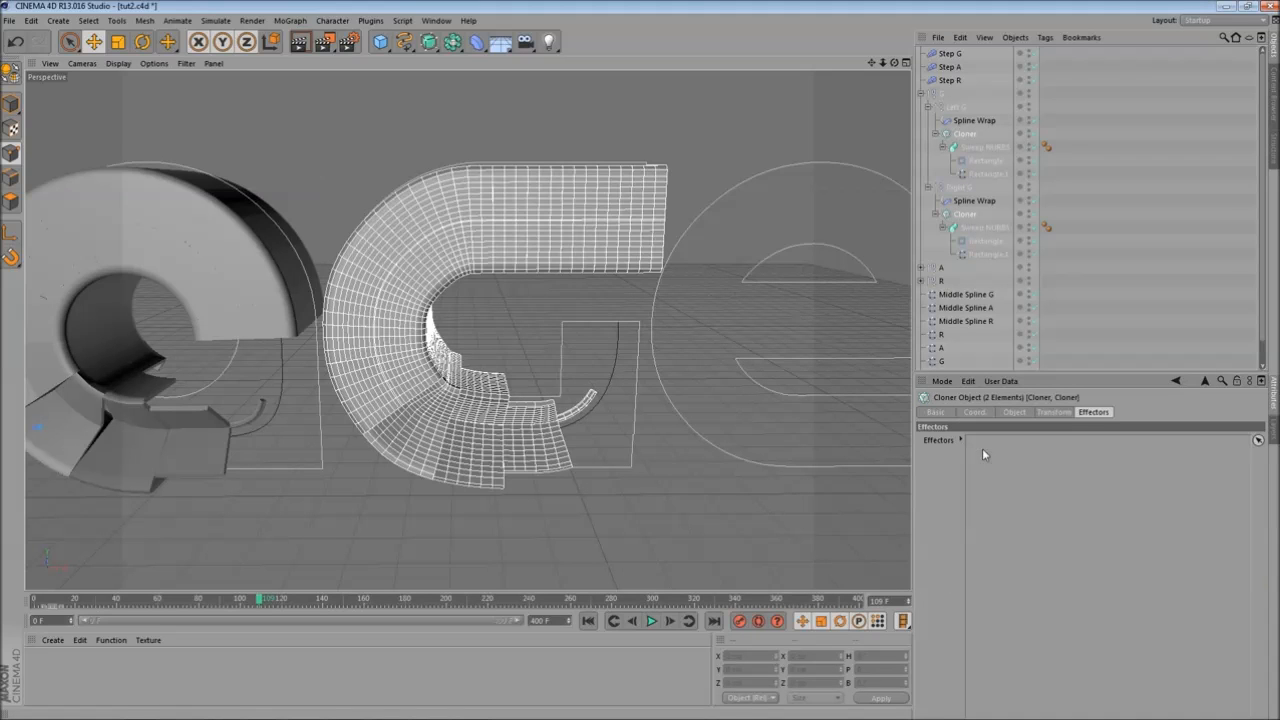
pyautogui.moveTo(957, 56); pyautogui.dragTo(1006, 485)
pyautogui.keyDown('alt'); pyautogui.moveTo(551, 342); pyautogui.dragTo(518, 351); pyautogui.keyUp('alt')
# - Set the Step G effector's Step Gap to 4
pyautogui.click(950, 53)
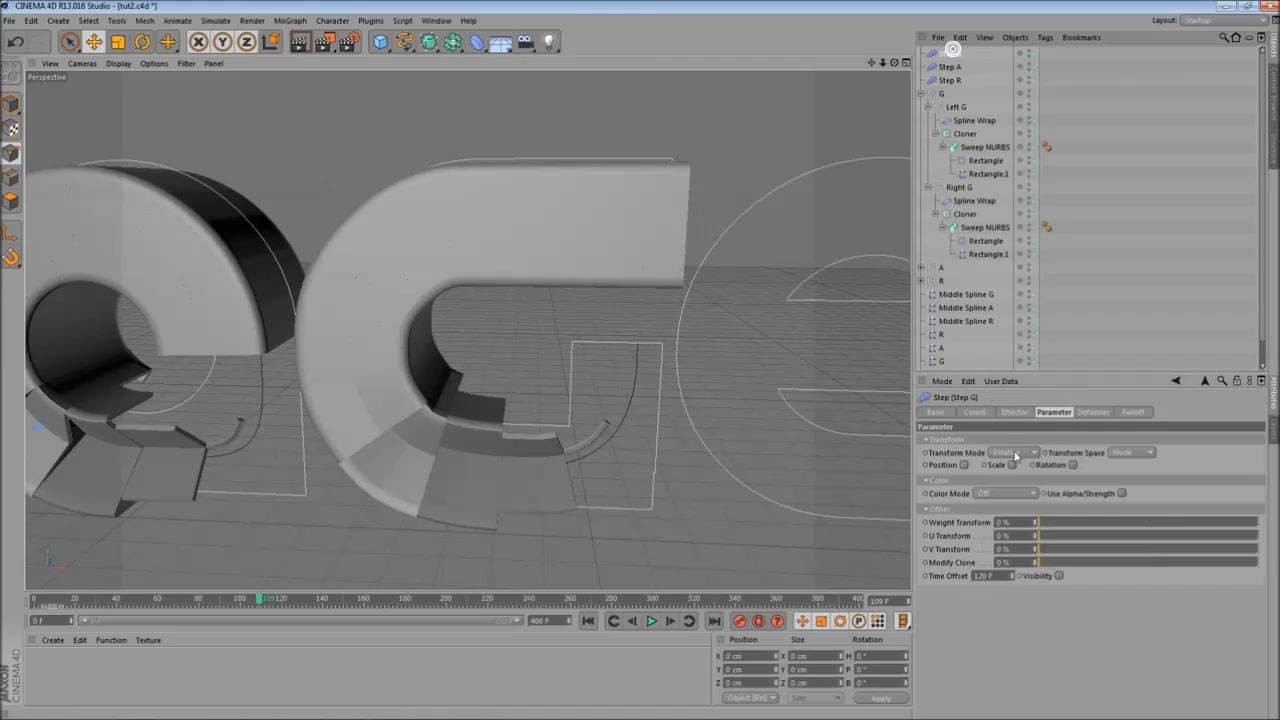
pyautogui.click(1015, 412)
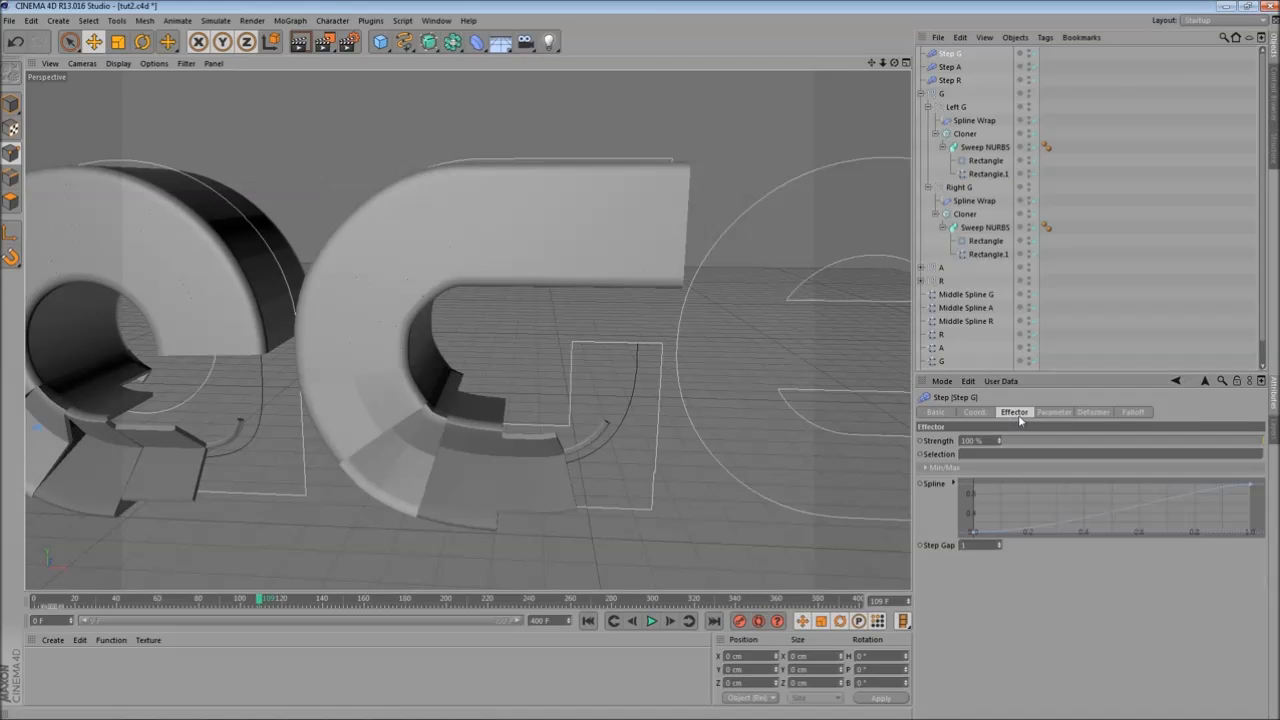
pyautogui.click(998, 542)
pyautogui.click(998, 542)
pyautogui.click(998, 542)
pyautogui.click(998, 542)
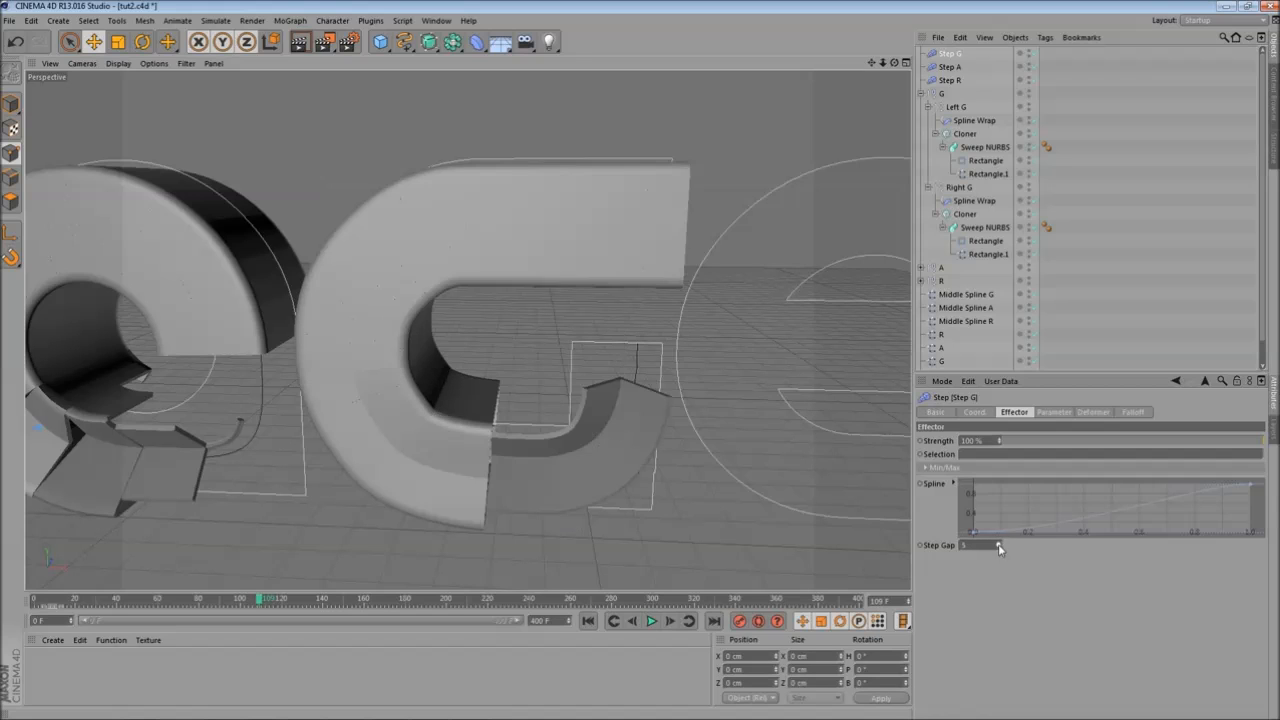
pyautogui.click(998, 542)
pyautogui.moveTo(60, 604); pyautogui.dragTo(250, 600)
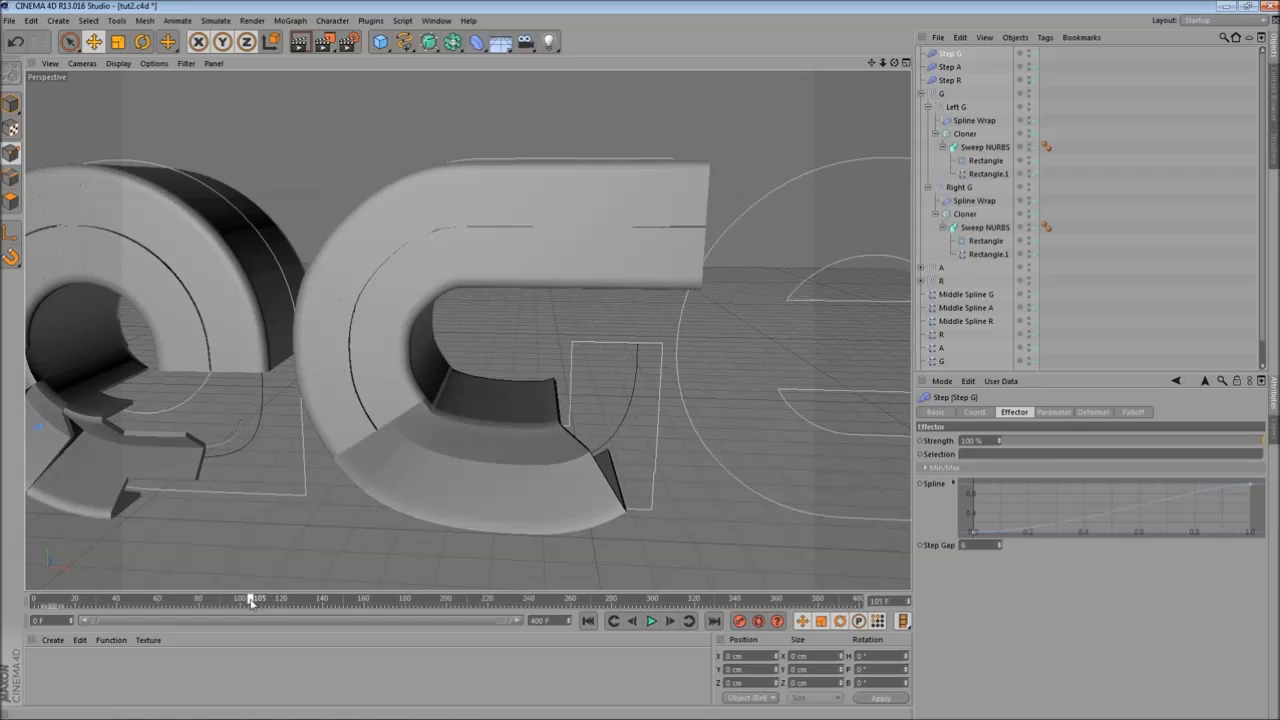
pyautogui.click(998, 545)
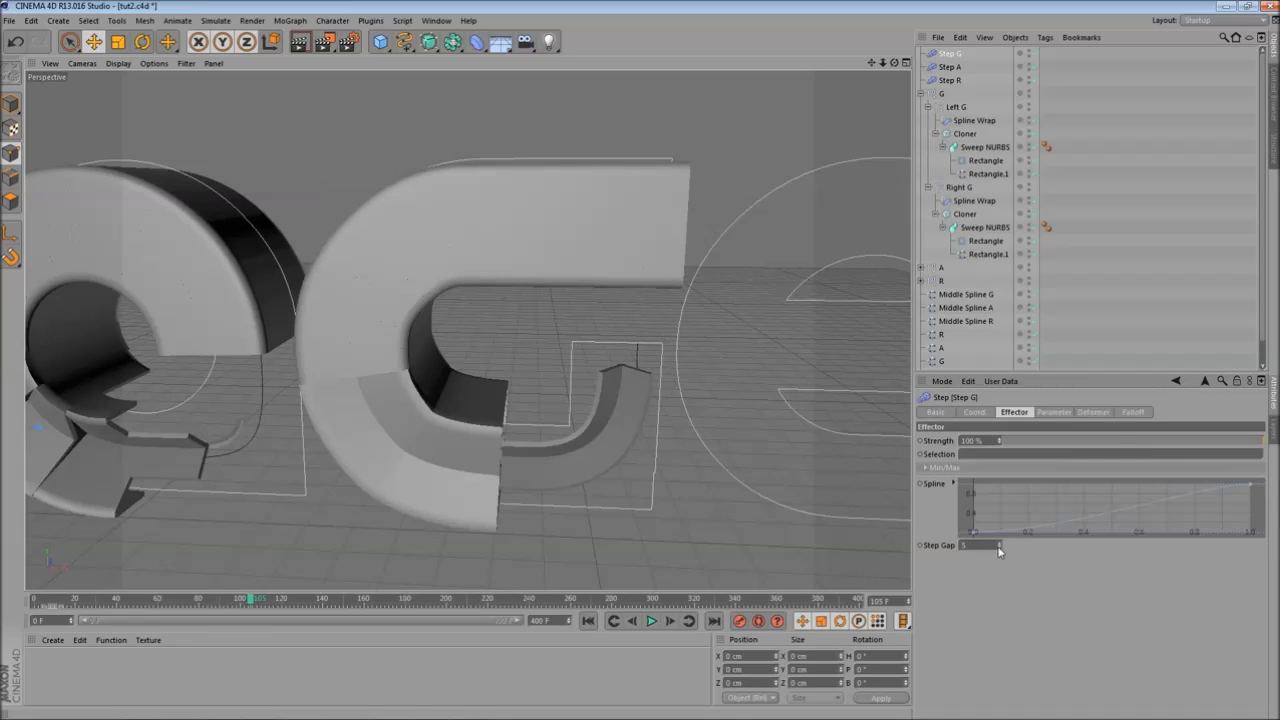
pyautogui.click(998, 548)
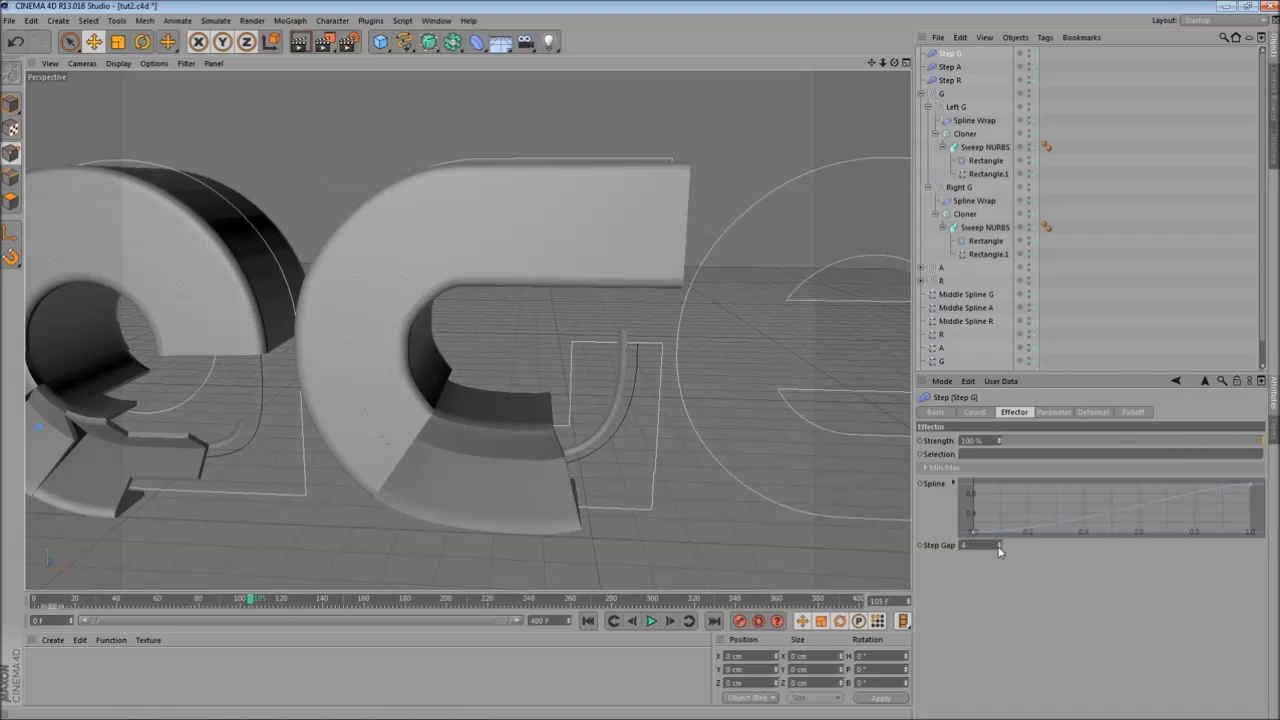
# - Apply the (Cos) spline preset to the Step G effector's curve and scrub the timeline to check it
pyautogui.click(998, 548)
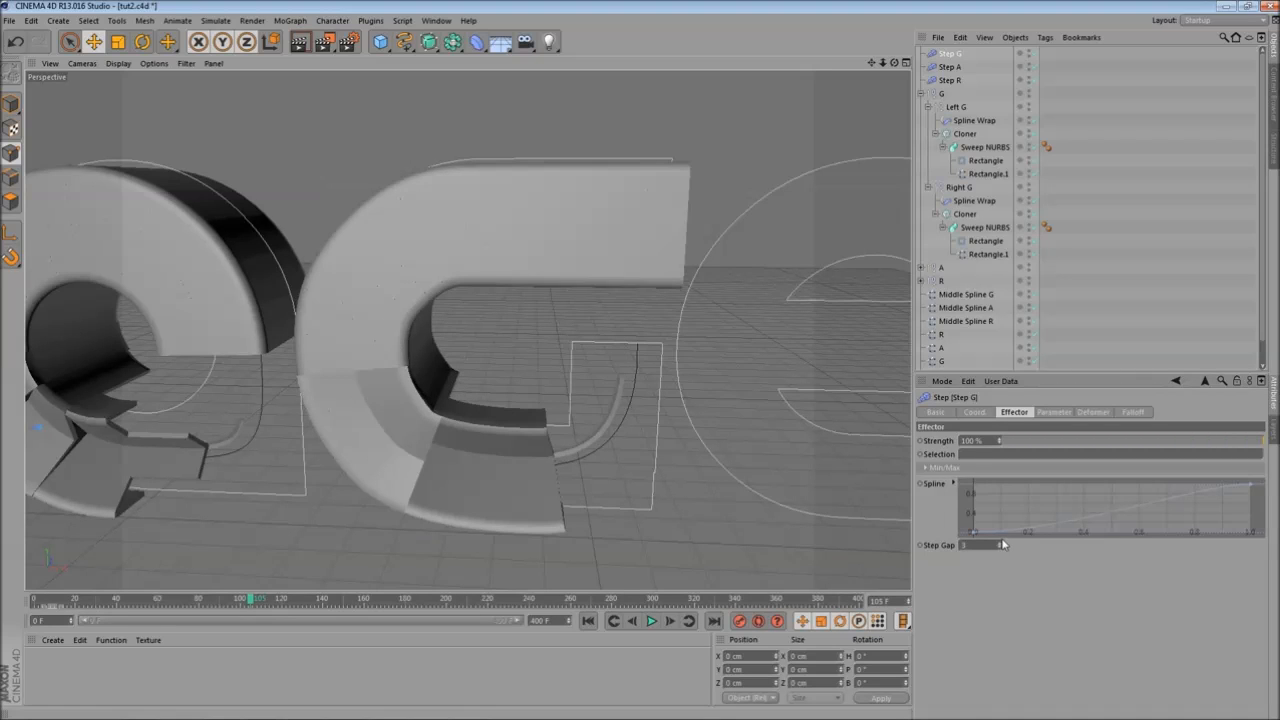
pyautogui.click(998, 543)
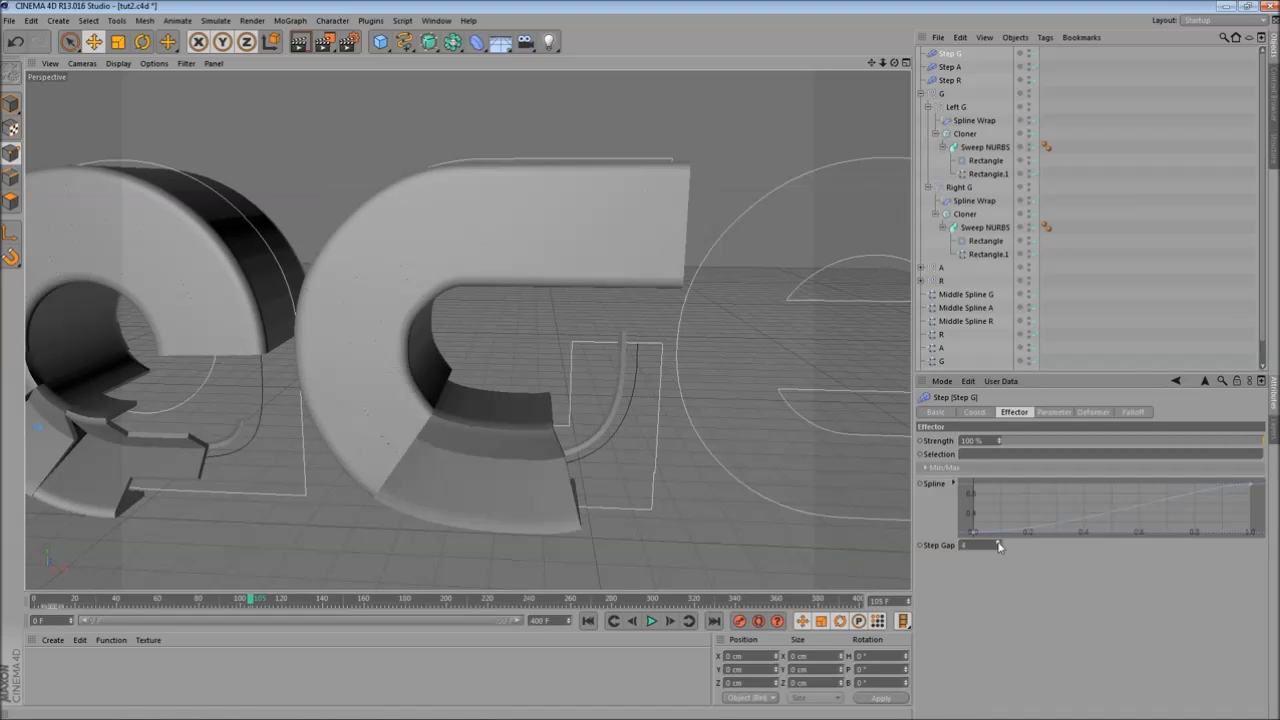
pyautogui.rightClick(1018, 491)
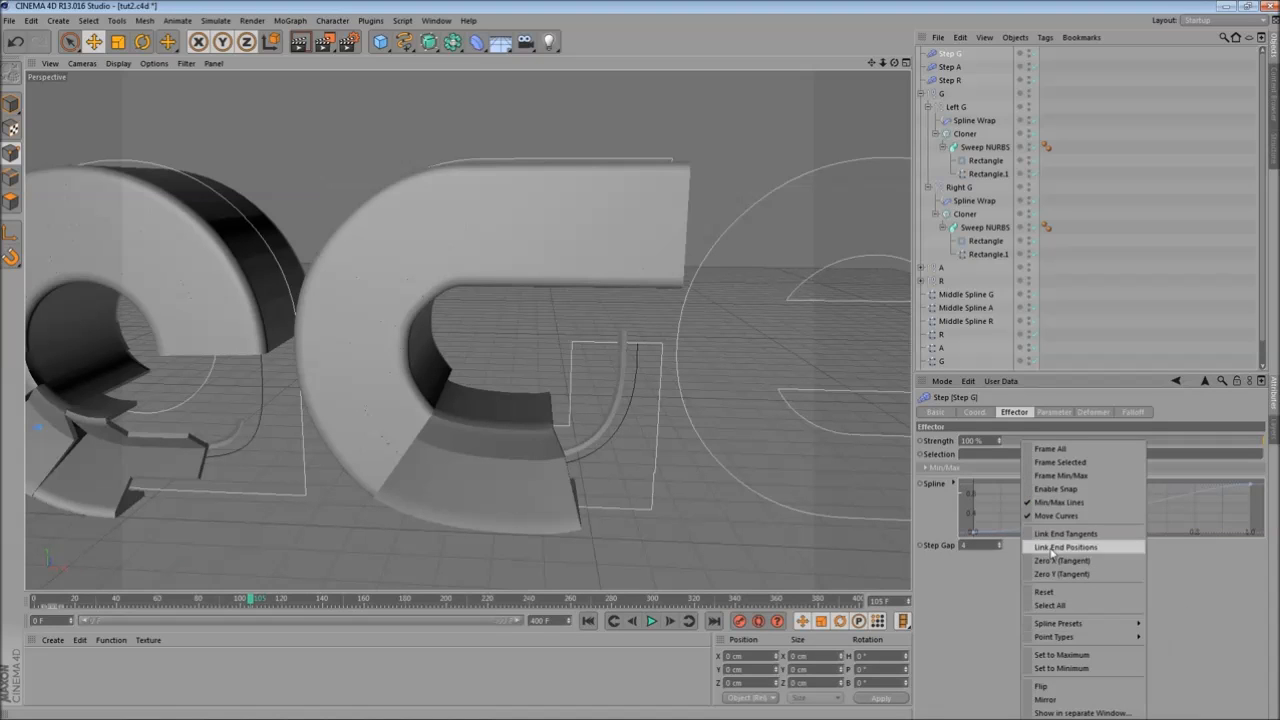
pyautogui.click(1069, 576)
pyautogui.moveTo(975, 534)
pyautogui.mouseDown()
pyautogui.moveTo(973, 493)
pyautogui.moveTo(975, 533)
pyautogui.mouseUp()
pyautogui.rightClick(1014, 500)
pyautogui.moveTo(1091, 626)
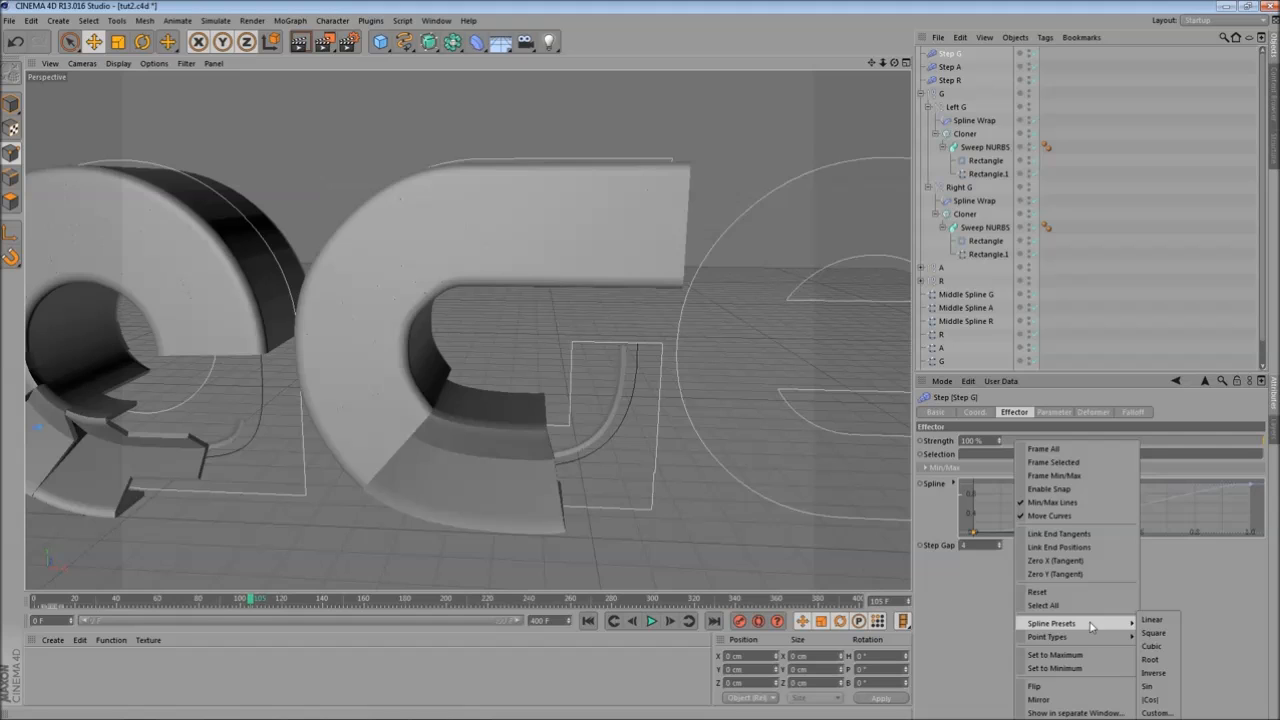
pyautogui.click(1156, 699)
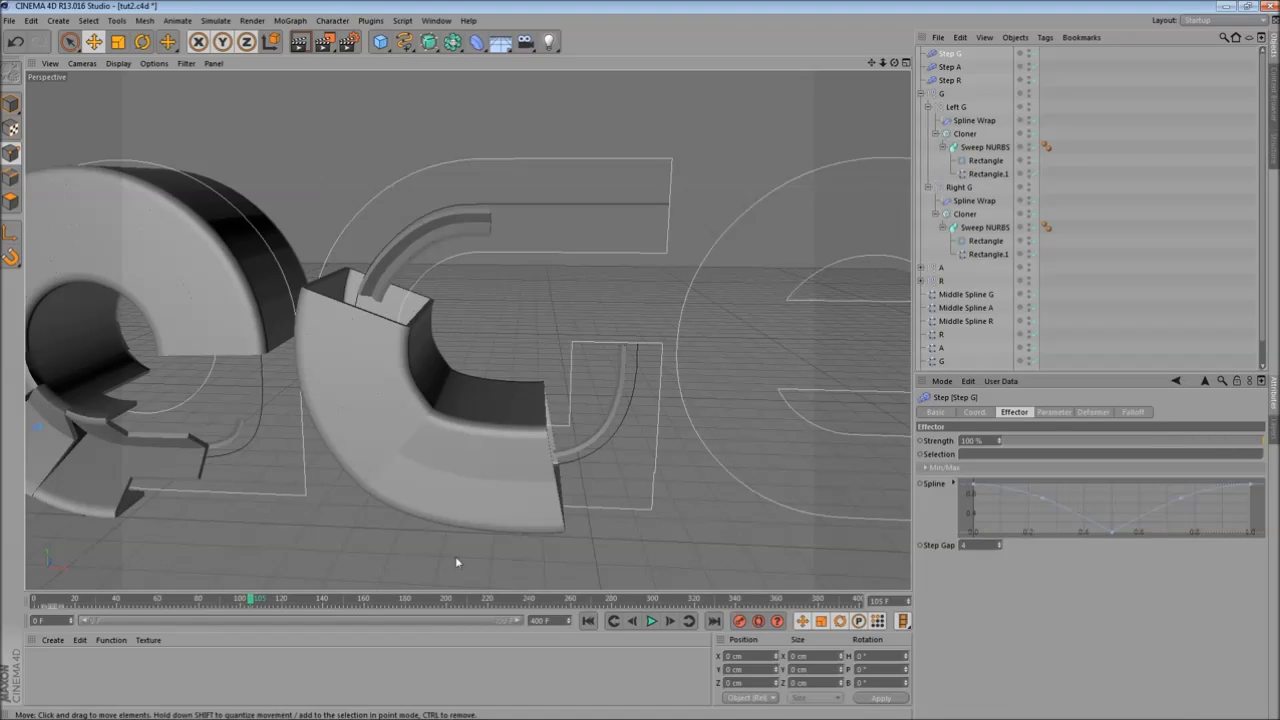
pyautogui.moveTo(251, 603); pyautogui.dragTo(408, 598)
# - Apply the Sin spline preset to the Step A effector's curve
pyautogui.click(954, 67)
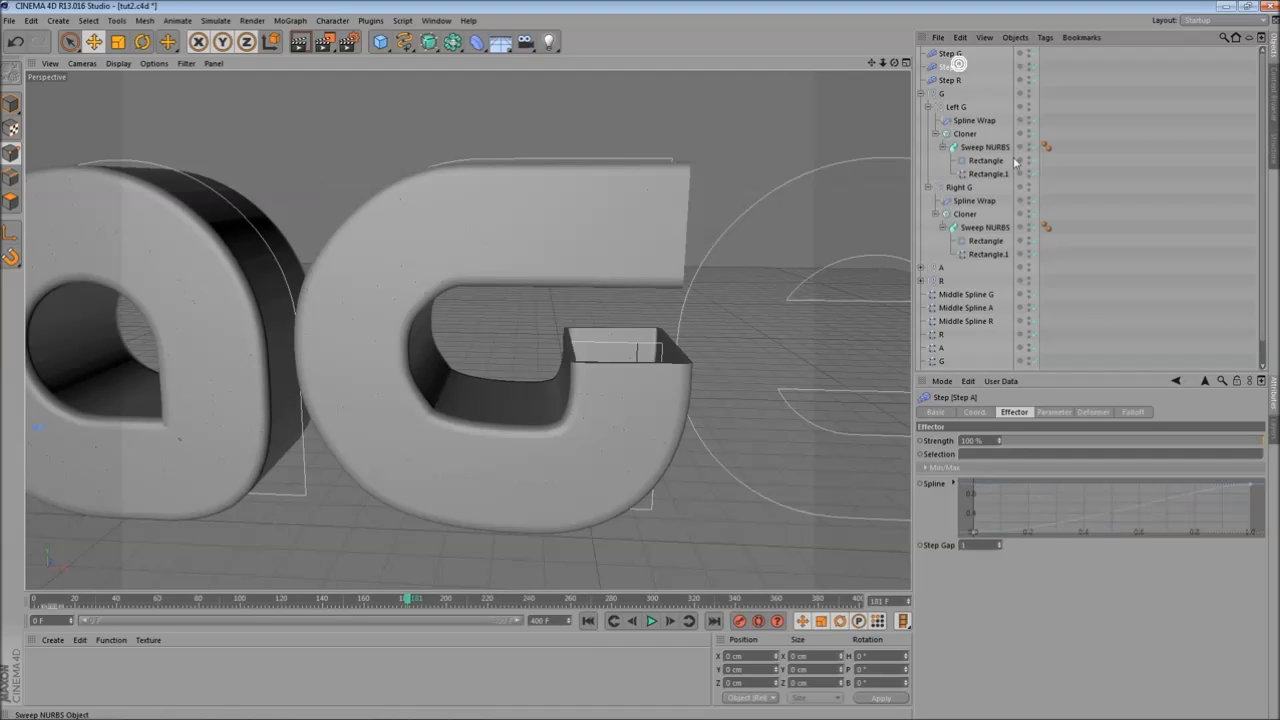
pyautogui.rightClick(1022, 512)
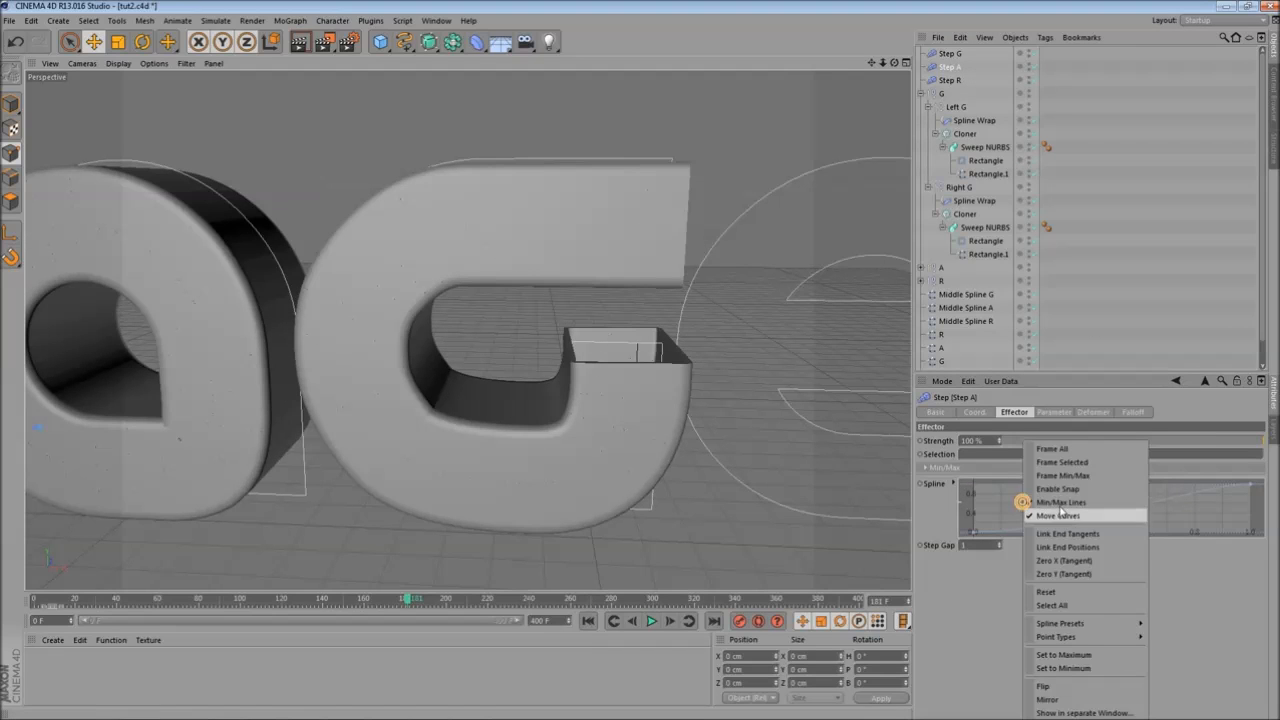
pyautogui.moveTo(1100, 624)
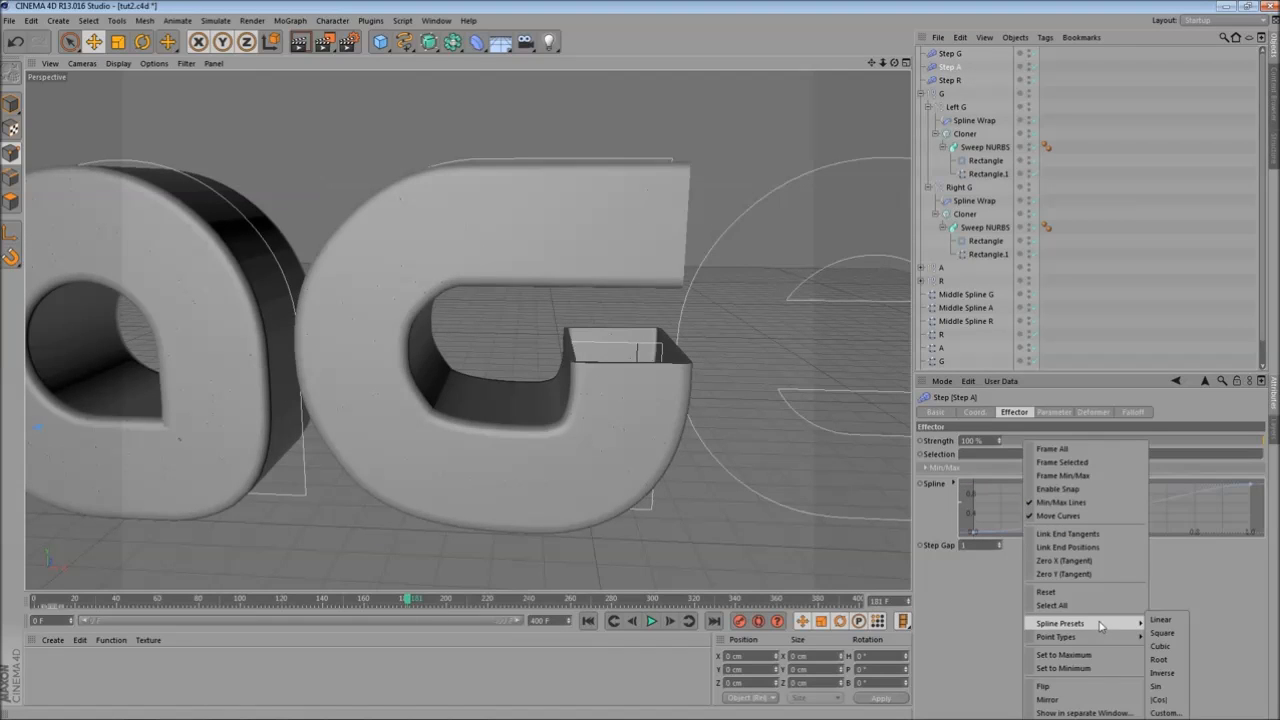
pyautogui.click(1158, 688)
pyautogui.moveTo(405, 603); pyautogui.dragTo(270, 603)
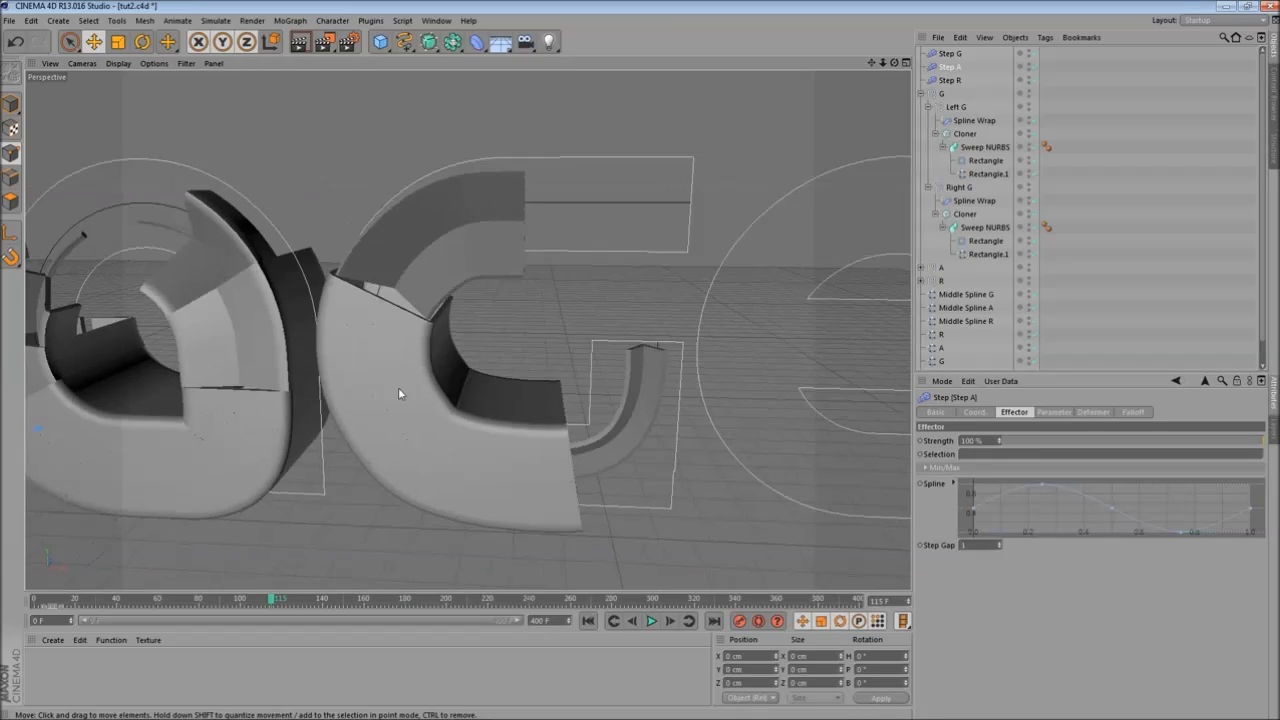
# - Set the Step G effector's Time Offset to 180 F
pyautogui.keyDown('alt'); pyautogui.moveTo(398, 387); pyautogui.dragTo(480, 363, button='middle'); pyautogui.keyUp('alt')
pyautogui.keyDown('alt'); pyautogui.moveTo(480, 363); pyautogui.dragTo(482, 410, button='right'); pyautogui.keyUp('alt')
pyautogui.keyDown('alt'); pyautogui.moveTo(520, 381); pyautogui.dragTo(480, 434, button='middle'); pyautogui.keyUp('alt')
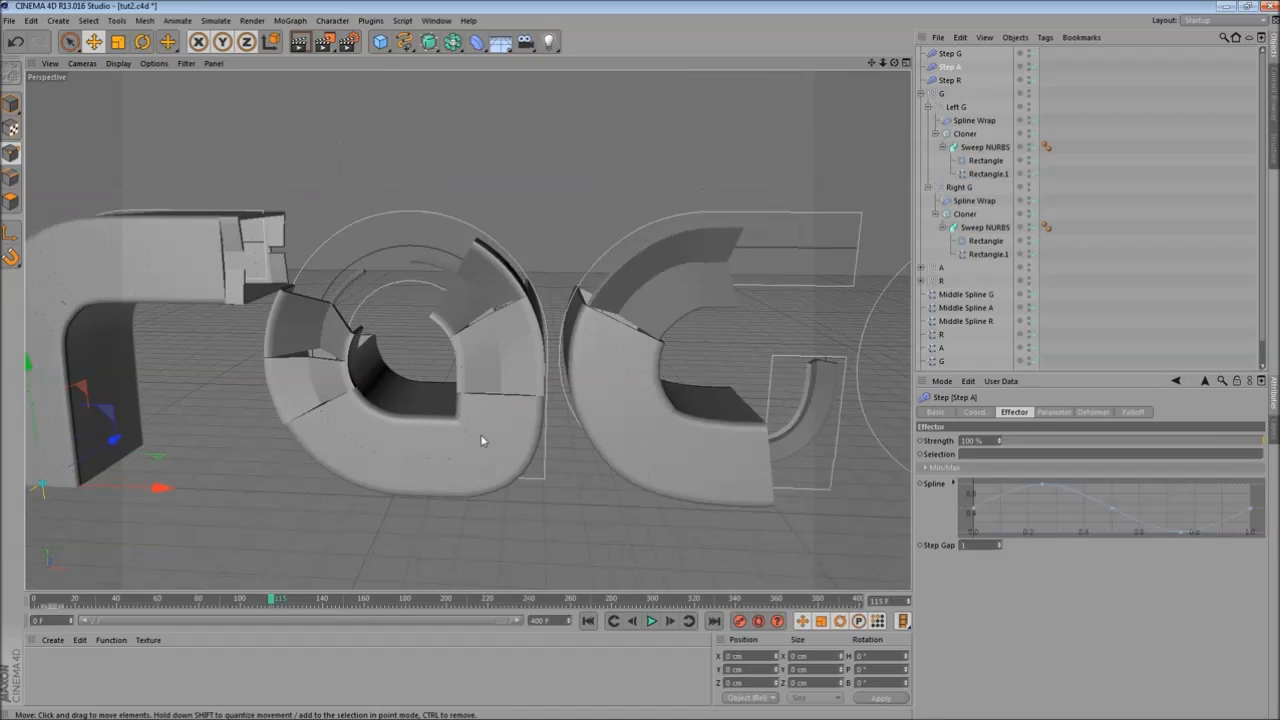
pyautogui.keyDown('alt'); pyautogui.moveTo(480, 434); pyautogui.dragTo(474, 452, button='right'); pyautogui.keyUp('alt')
pyautogui.moveTo(272, 603); pyautogui.dragTo(382, 603)
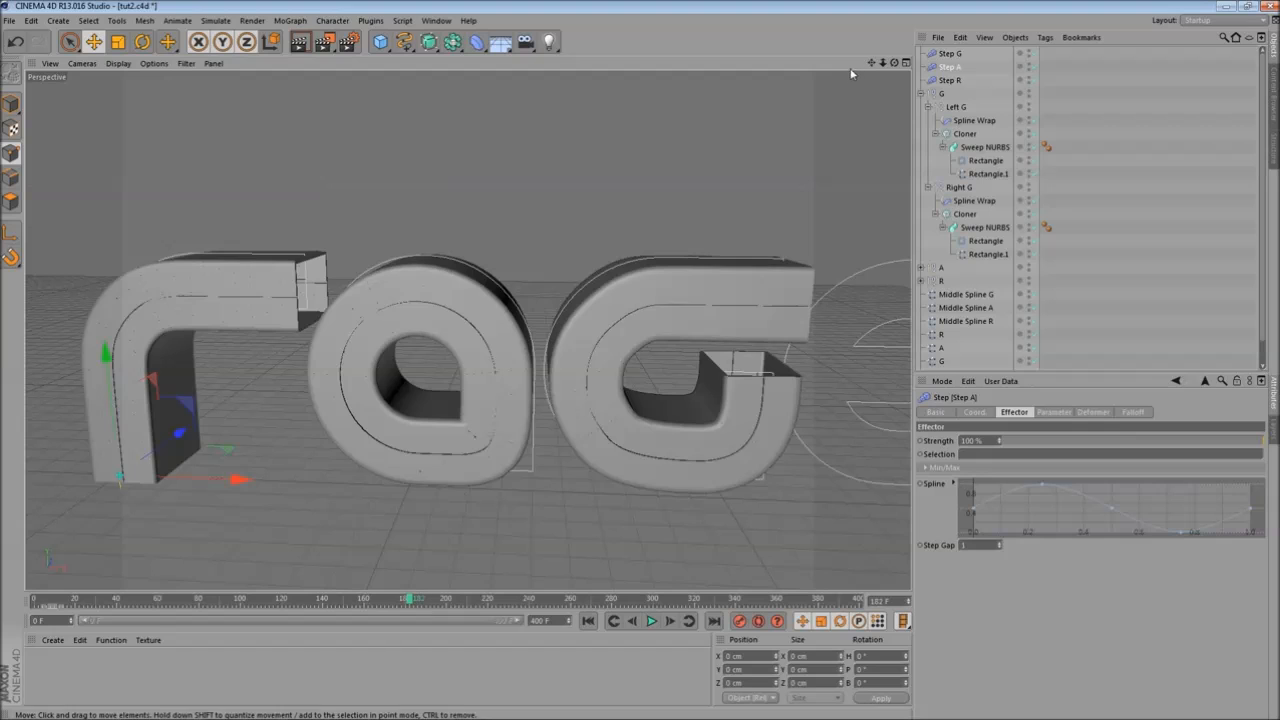
pyautogui.click(949, 53)
pyautogui.click(1054, 412)
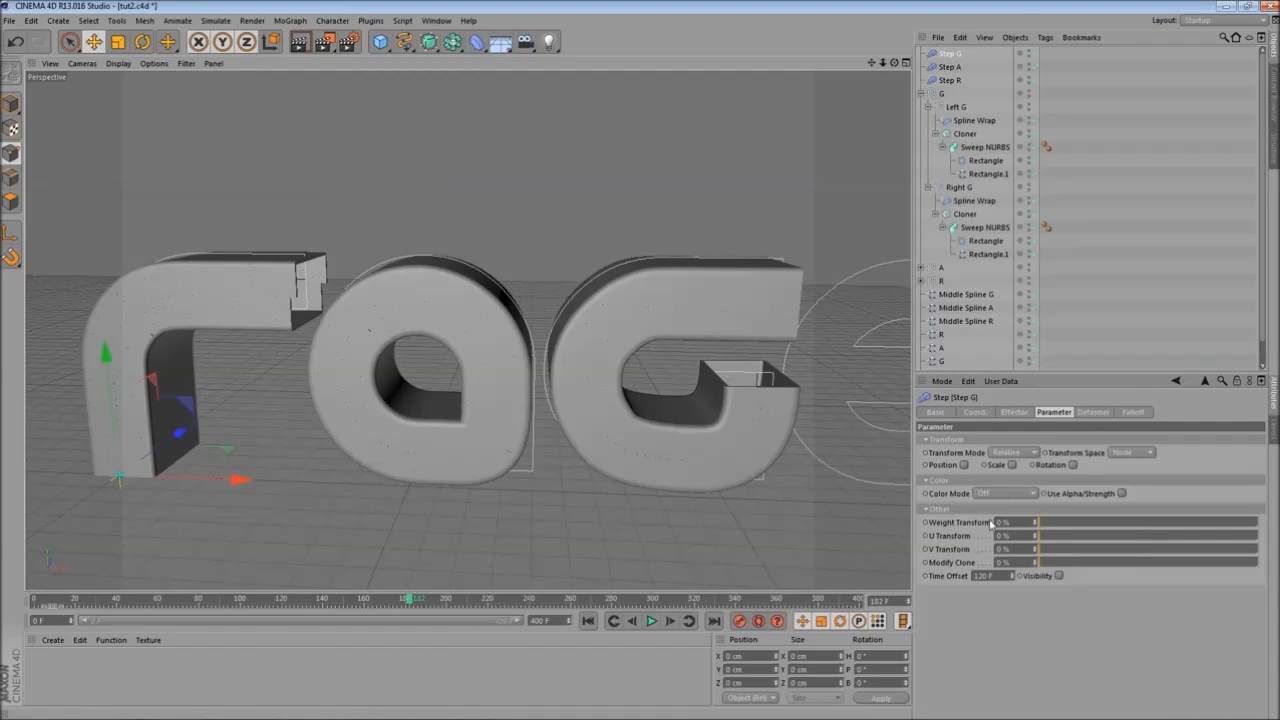
pyautogui.moveTo(1004, 576); pyautogui.dragTo(832, 502)
pyautogui.write('180')
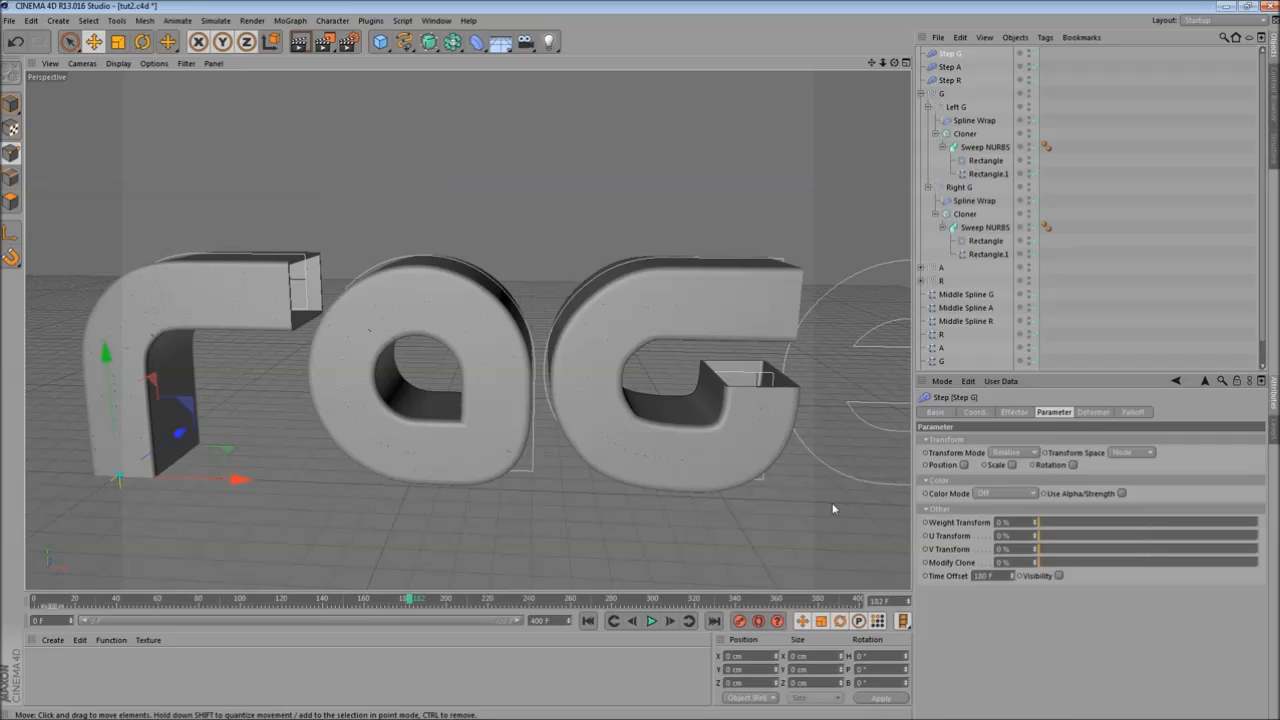
pyautogui.press('Return')
pyautogui.keyDown('alt'); pyautogui.moveTo(556, 213); pyautogui.dragTo(513, 213, button='middle'); pyautogui.keyUp('alt')
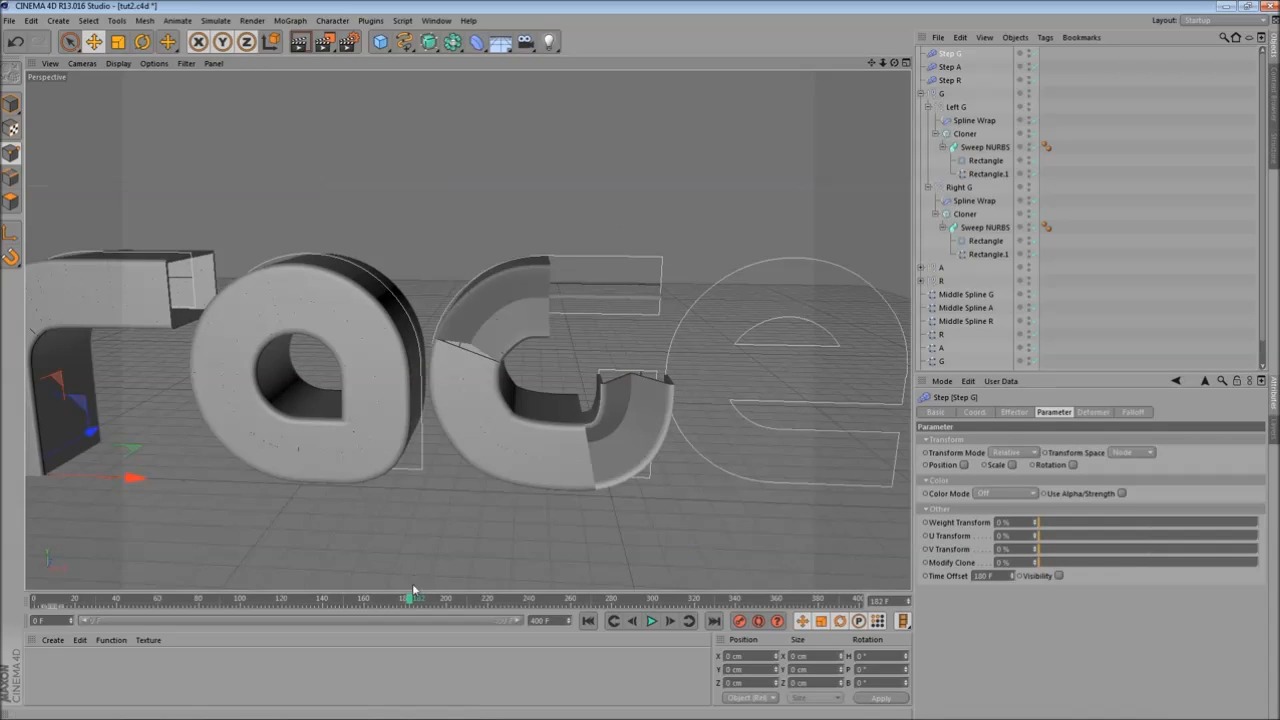
pyautogui.moveTo(408, 601); pyautogui.dragTo(585, 618)
pyautogui.keyDown('alt'); pyautogui.moveTo(370, 295); pyautogui.dragTo(445, 339); pyautogui.keyUp('alt')
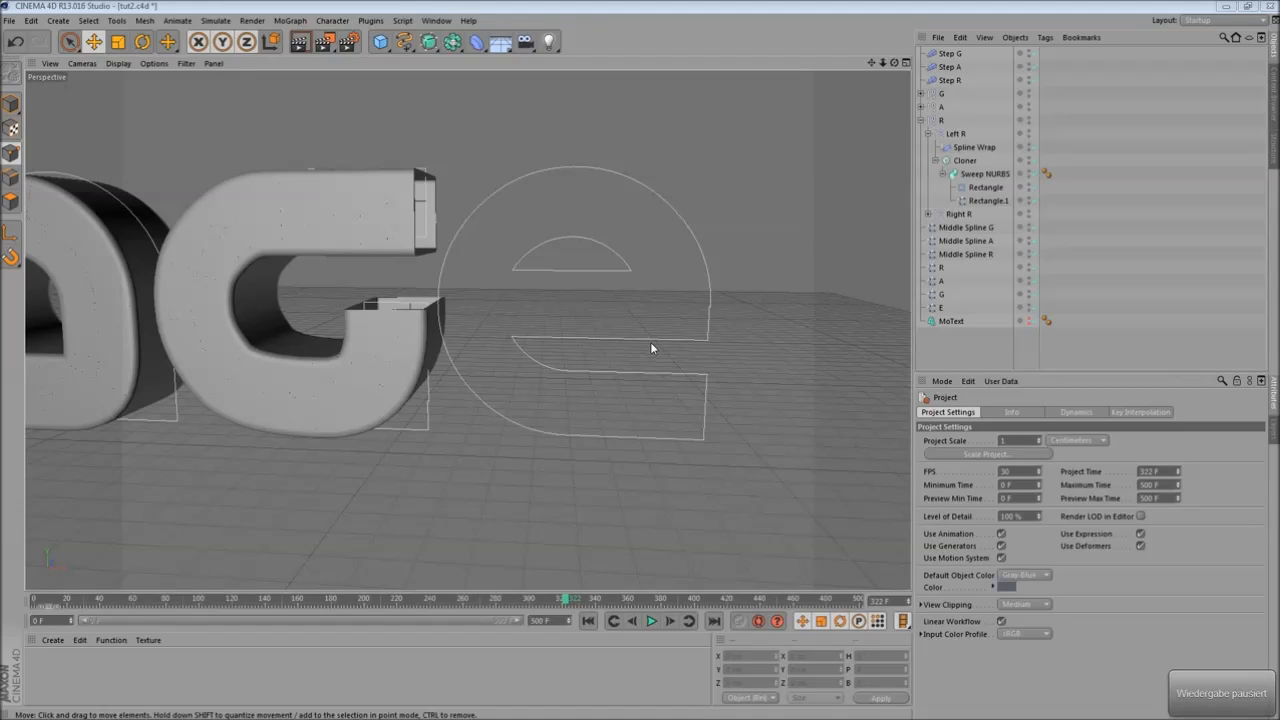
# - In the front view, draw a Bezier spline tracing the centre of the e, from its crossbar around the bowl to the lower end
pyautogui.middleClick(645, 344)
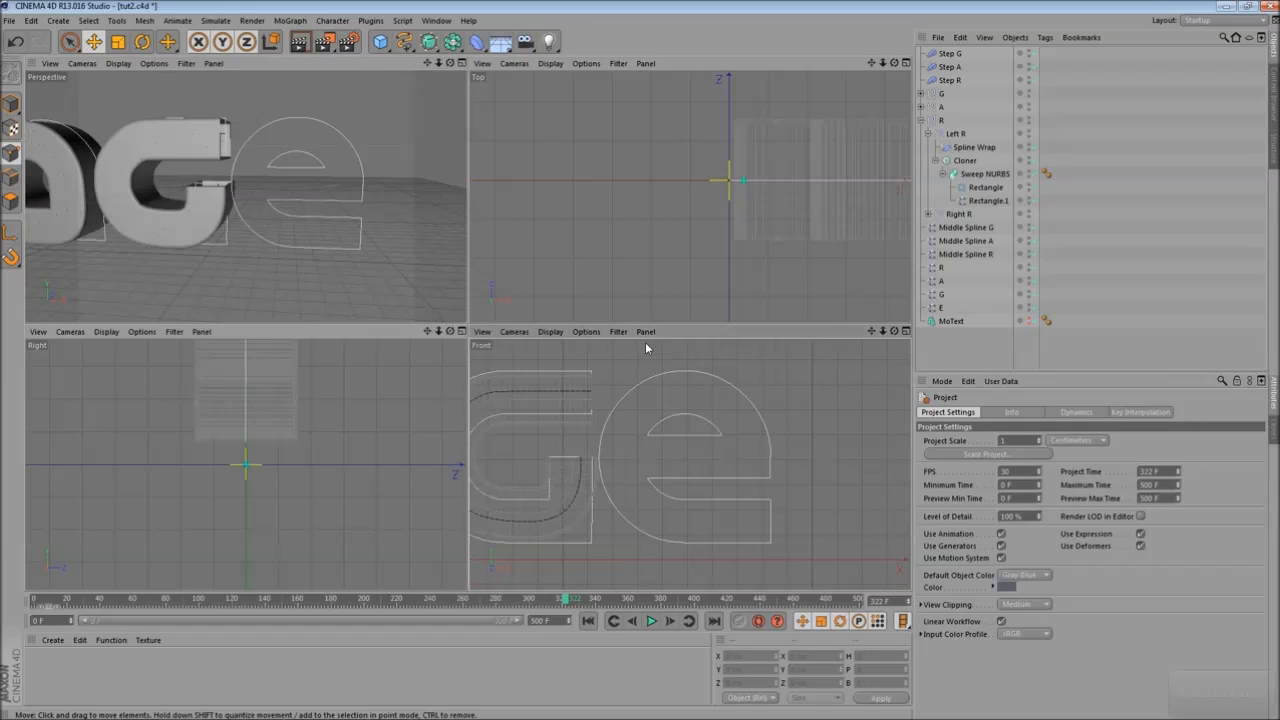
pyautogui.middleClick(620, 400)
pyautogui.keyDown('alt'); pyautogui.moveTo(571, 351); pyautogui.dragTo(618, 350, button='middle'); pyautogui.keyUp('alt')
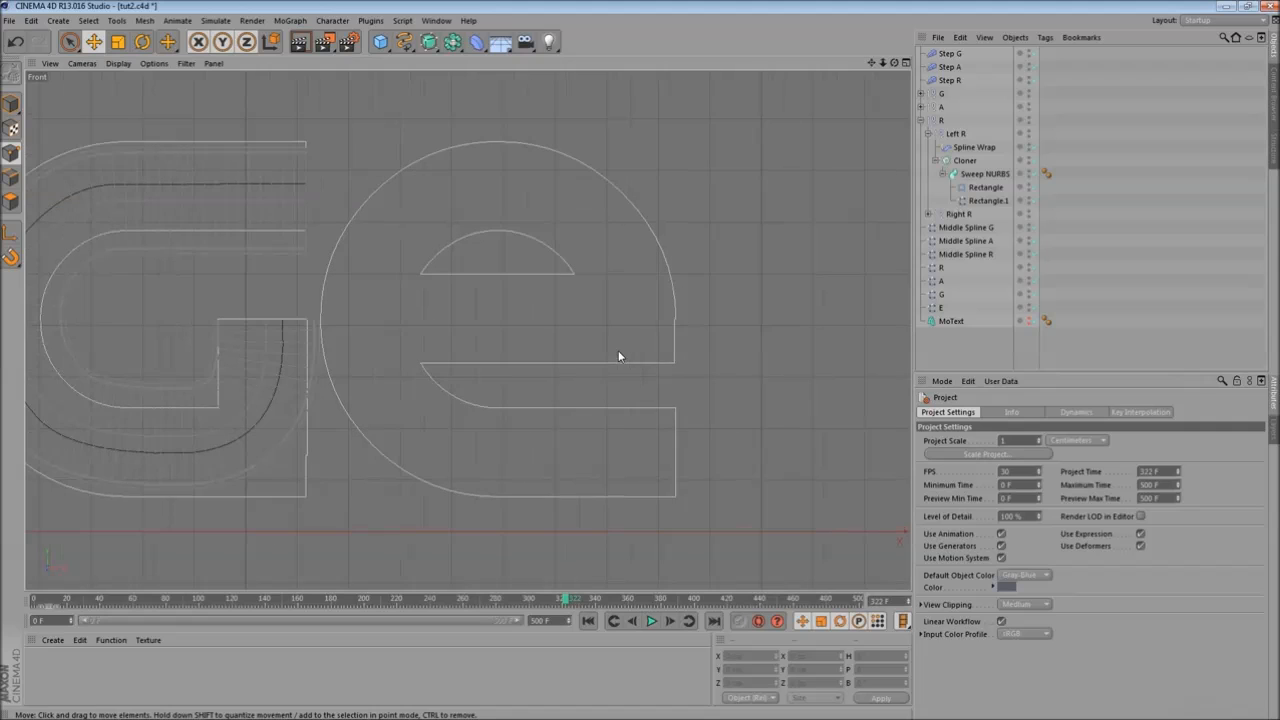
pyautogui.click(406, 43)
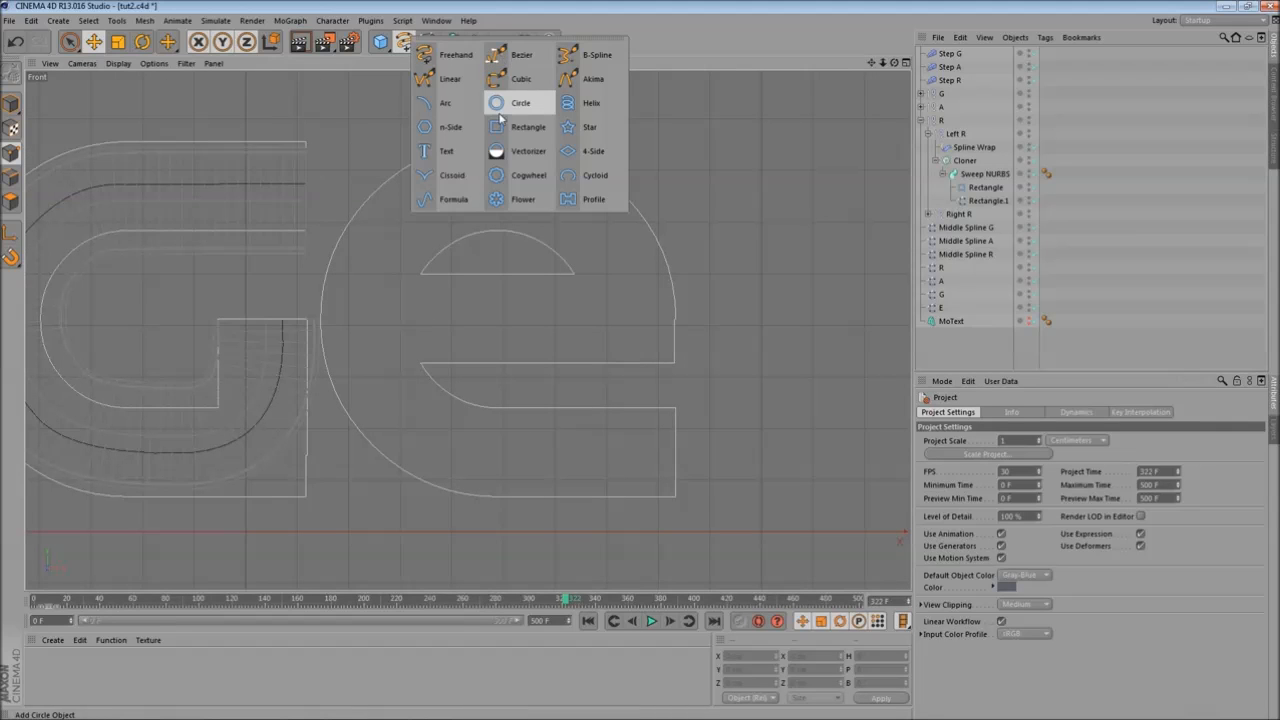
pyautogui.click(518, 58)
pyautogui.scroll(4, 612, 286)
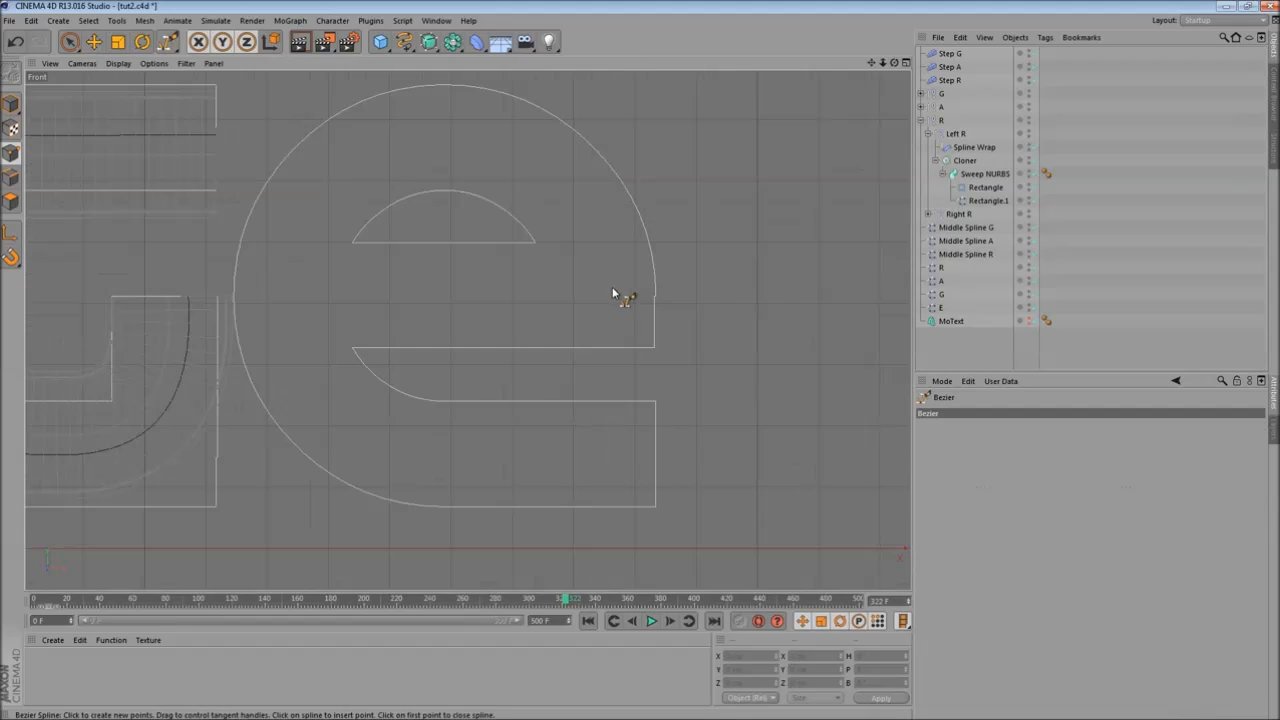
pyautogui.click(359, 318)
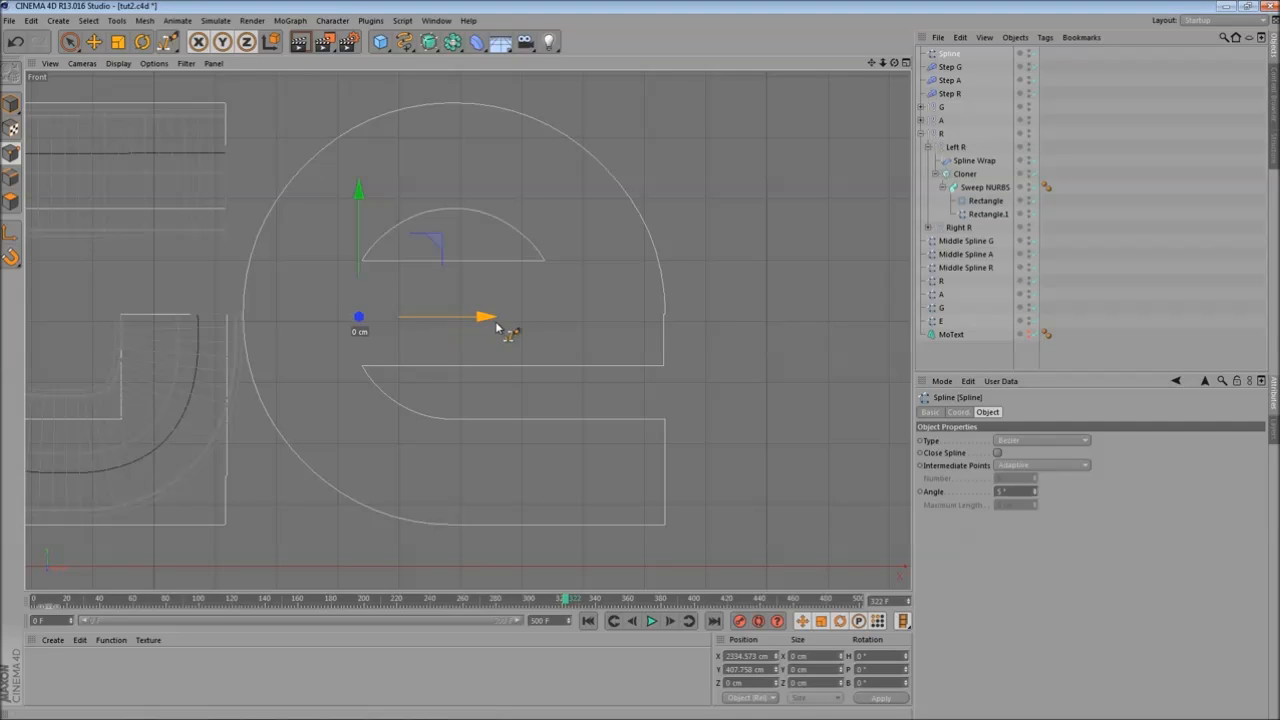
pyautogui.click(532, 321)
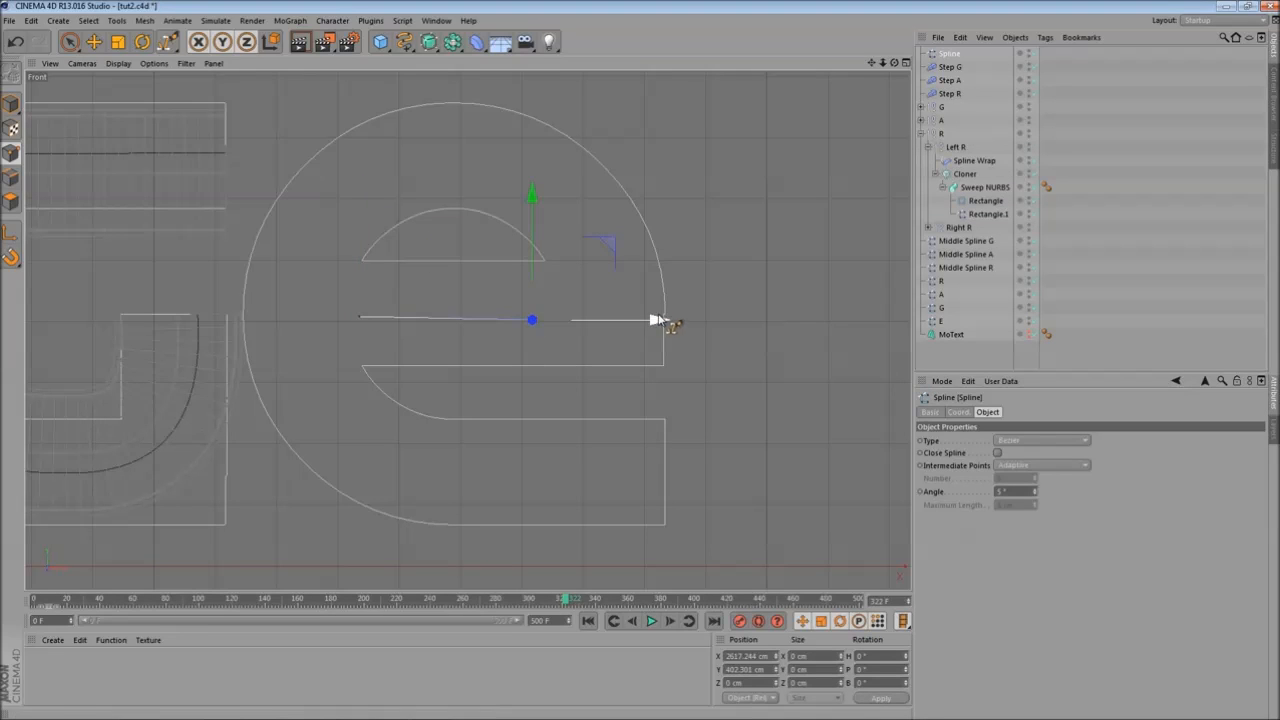
pyautogui.scroll(2, 617, 320)
pyautogui.scroll(2, 650, 326)
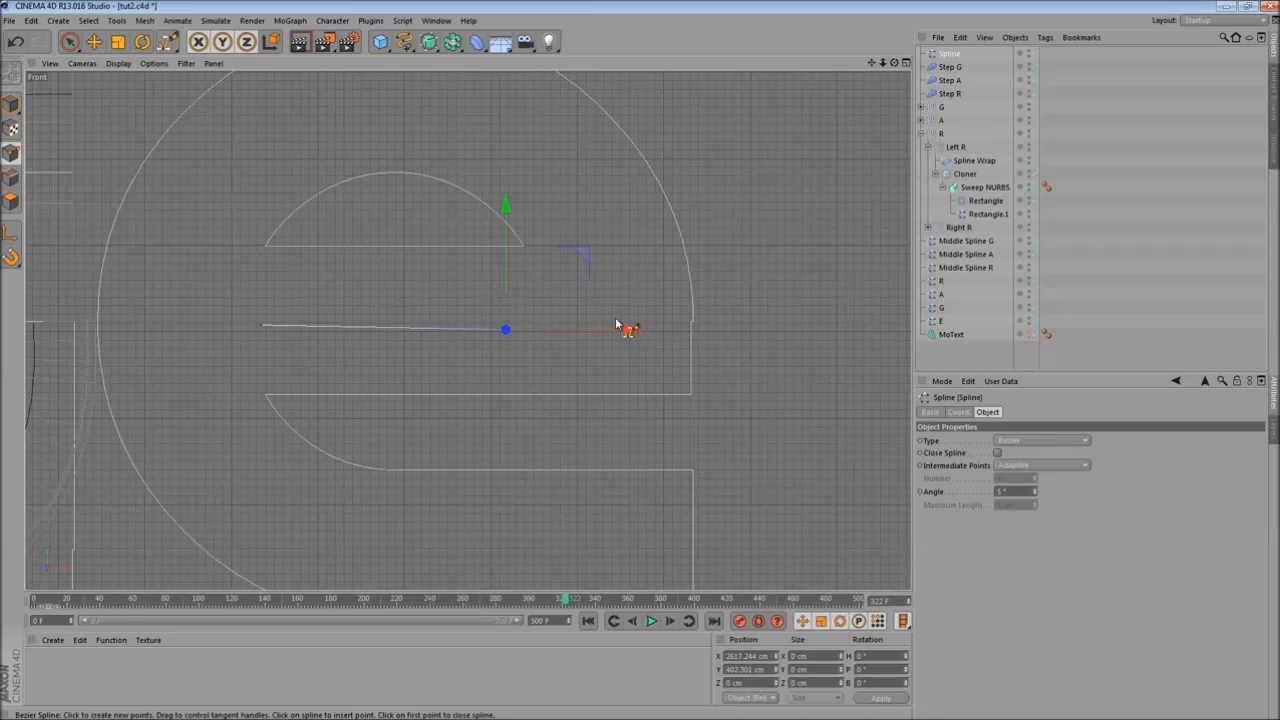
pyautogui.click(616, 321)
pyautogui.click(576, 185)
pyautogui.click(477, 115)
pyautogui.click(377, 103)
pyautogui.click(248, 158)
pyautogui.click(196, 246)
pyautogui.click(195, 380)
pyautogui.click(274, 510)
pyautogui.click(395, 552)
pyautogui.click(694, 547)
# - Change the new spline's type to B-Spline
pyautogui.keyDown('alt'); pyautogui.moveTo(488, 345); pyautogui.dragTo(618, 404, button='middle'); pyautogui.keyUp('alt')
pyautogui.scroll(-2, 618, 404)
pyautogui.click(1040, 440)
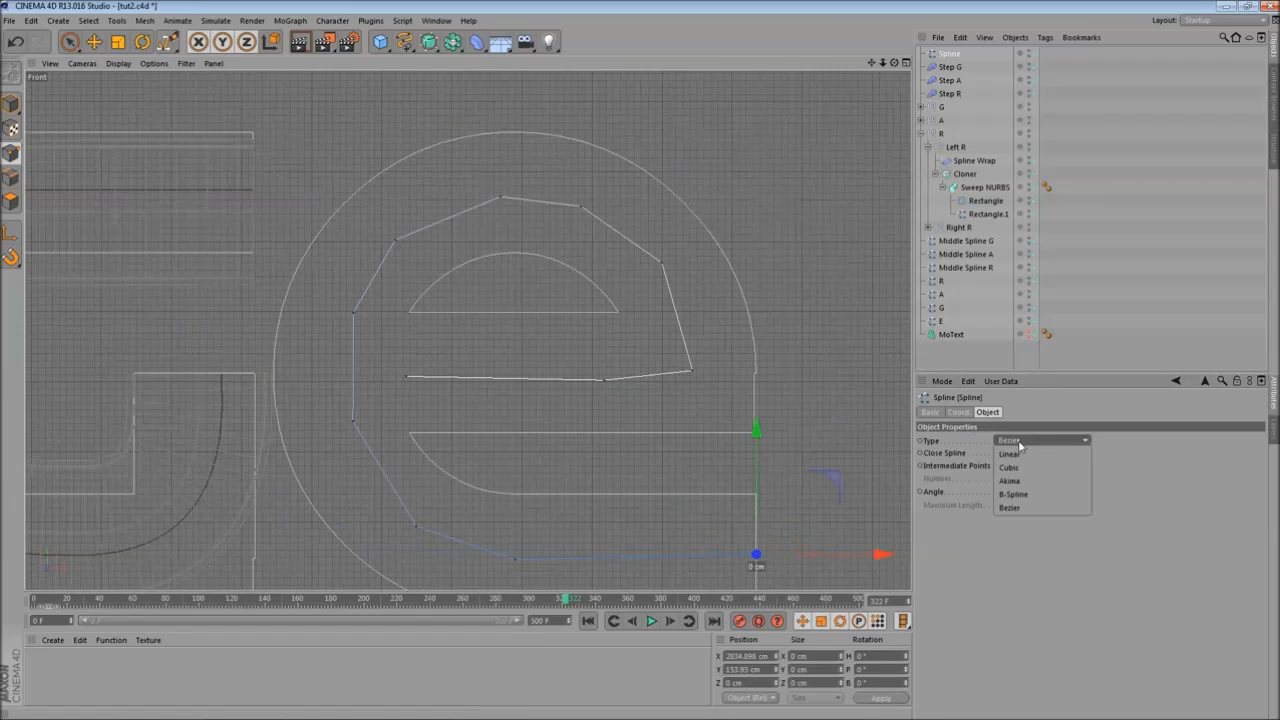
pyautogui.click(1035, 497)
# - Move the spline's top and right-side points onto the centre of the e's stroke
pyautogui.keyDown('alt'); pyautogui.moveTo(473, 247); pyautogui.dragTo(449, 243, button='middle'); pyautogui.keyUp('alt')
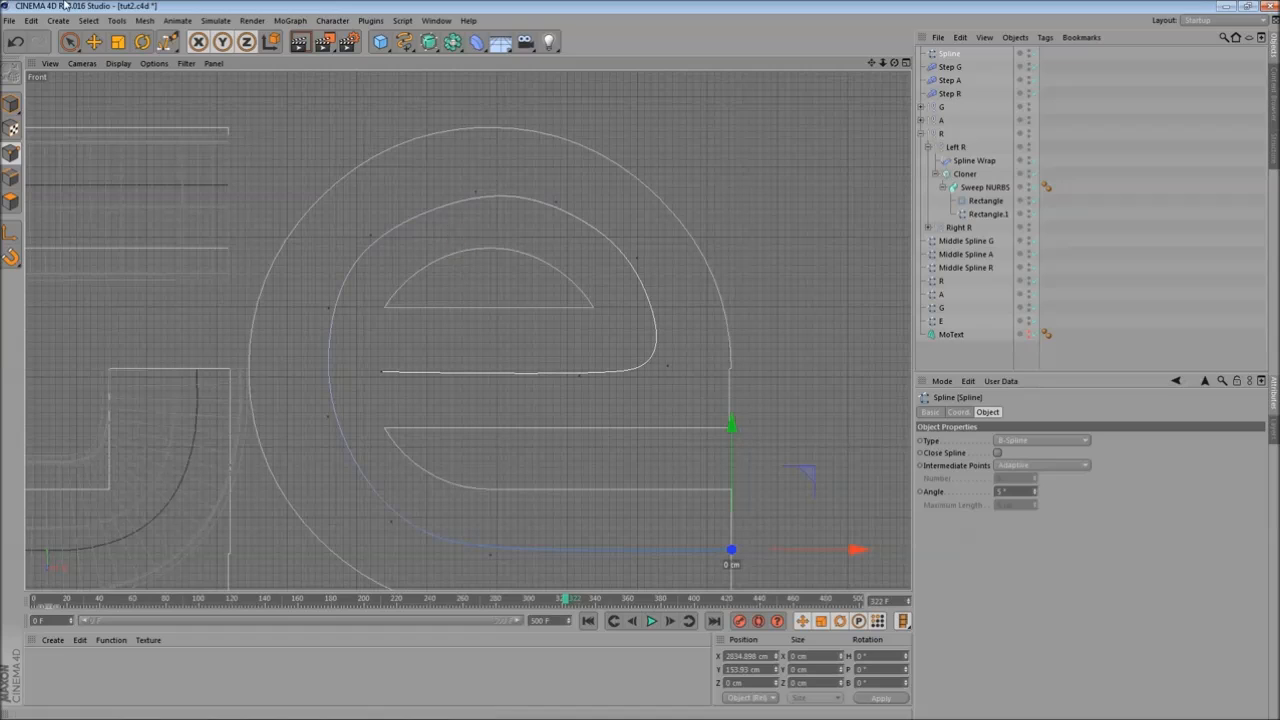
pyautogui.click(93, 41)
pyautogui.click(371, 234)
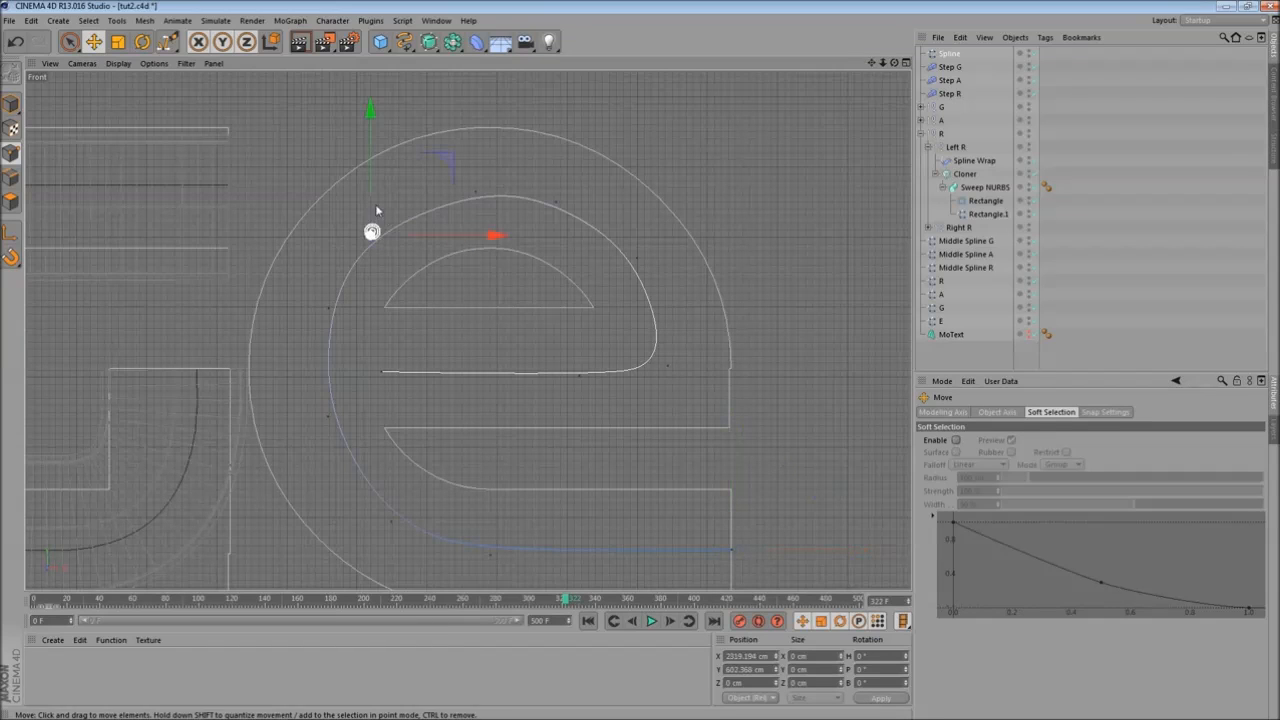
pyautogui.moveTo(369, 182); pyautogui.dragTo(367, 169)
pyautogui.click(477, 197)
pyautogui.moveTo(477, 142); pyautogui.dragTo(477, 118)
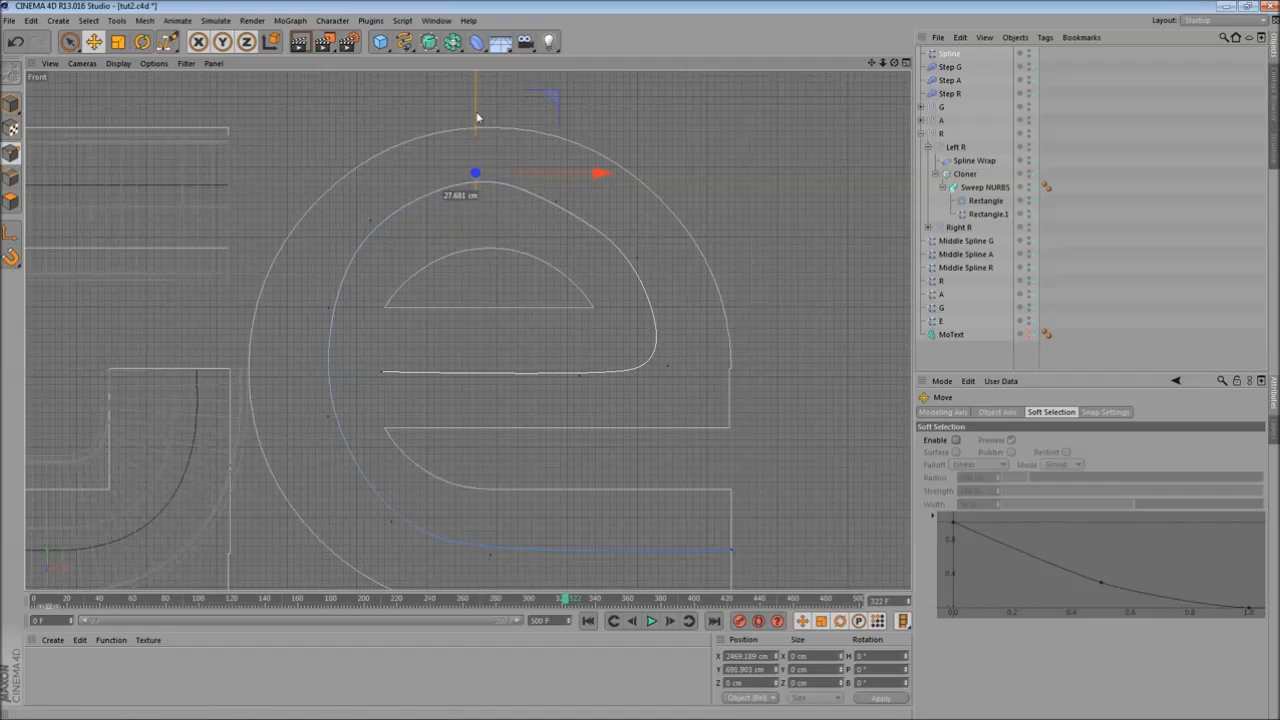
pyautogui.click(556, 207)
pyautogui.moveTo(637, 200); pyautogui.dragTo(655, 206)
pyautogui.click(640, 258)
pyautogui.moveTo(720, 258); pyautogui.dragTo(738, 265)
pyautogui.click(669, 366)
pyautogui.moveTo(757, 366); pyautogui.dragTo(772, 369)
# - Move the spline's crossbar and left-side points onto the centre of the e's stroke
pyautogui.click(383, 375)
pyautogui.moveTo(385, 300); pyautogui.dragTo(385, 287)
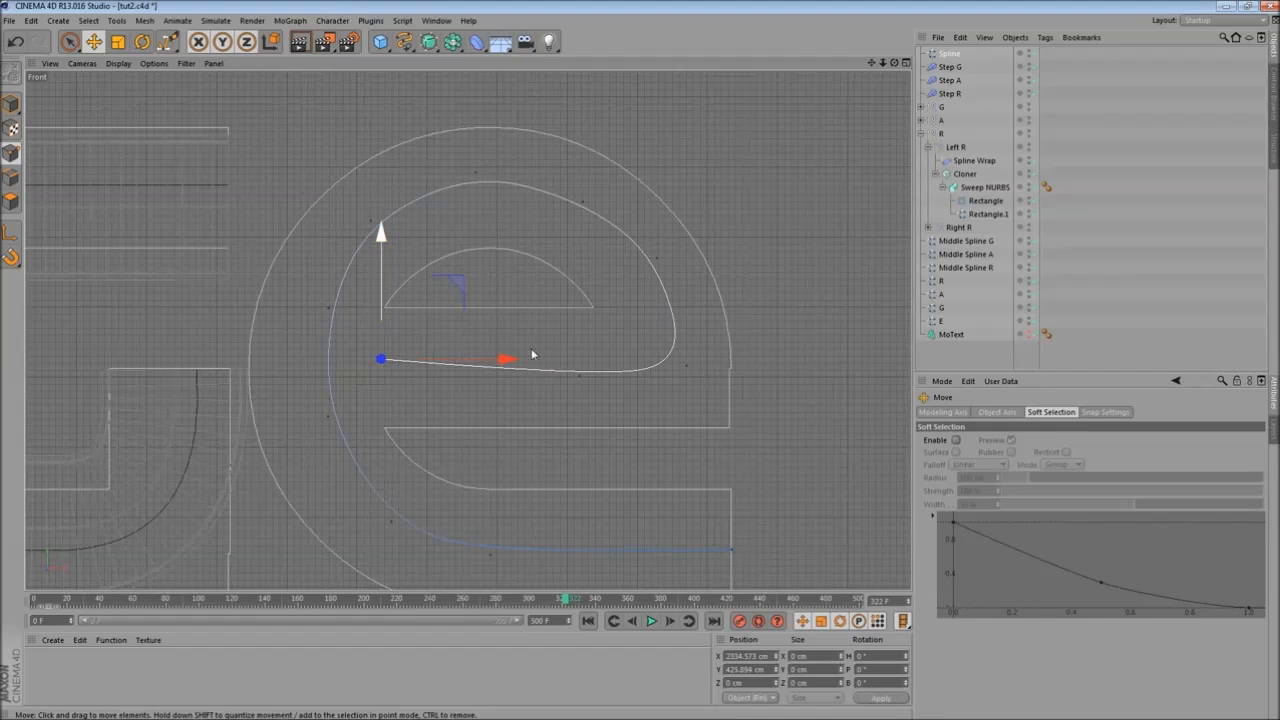
pyautogui.click(580, 373)
pyautogui.moveTo(579, 314); pyautogui.dragTo(583, 288)
pyautogui.click(705, 368)
pyautogui.click(686, 366)
pyautogui.moveTo(688, 304); pyautogui.dragTo(688, 300)
pyautogui.click(328, 311)
pyautogui.moveTo(414, 309); pyautogui.dragTo(396, 309)
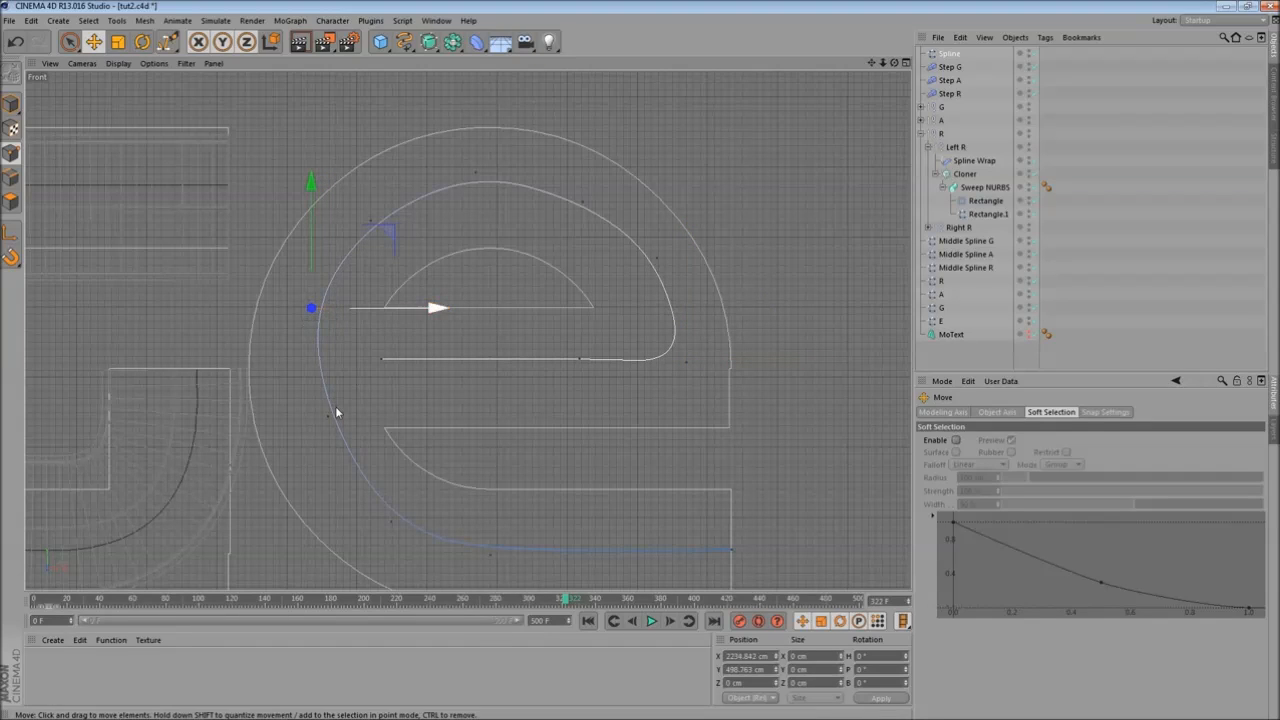
pyautogui.click(328, 418)
pyautogui.moveTo(420, 418); pyautogui.dragTo(399, 422)
# - Adjust the spline's bottom and upper-right points to follow the middle of the e's stroke
pyautogui.keyDown('alt'); pyautogui.moveTo(324, 325); pyautogui.dragTo(346, 218, button='middle'); pyautogui.keyUp('alt')
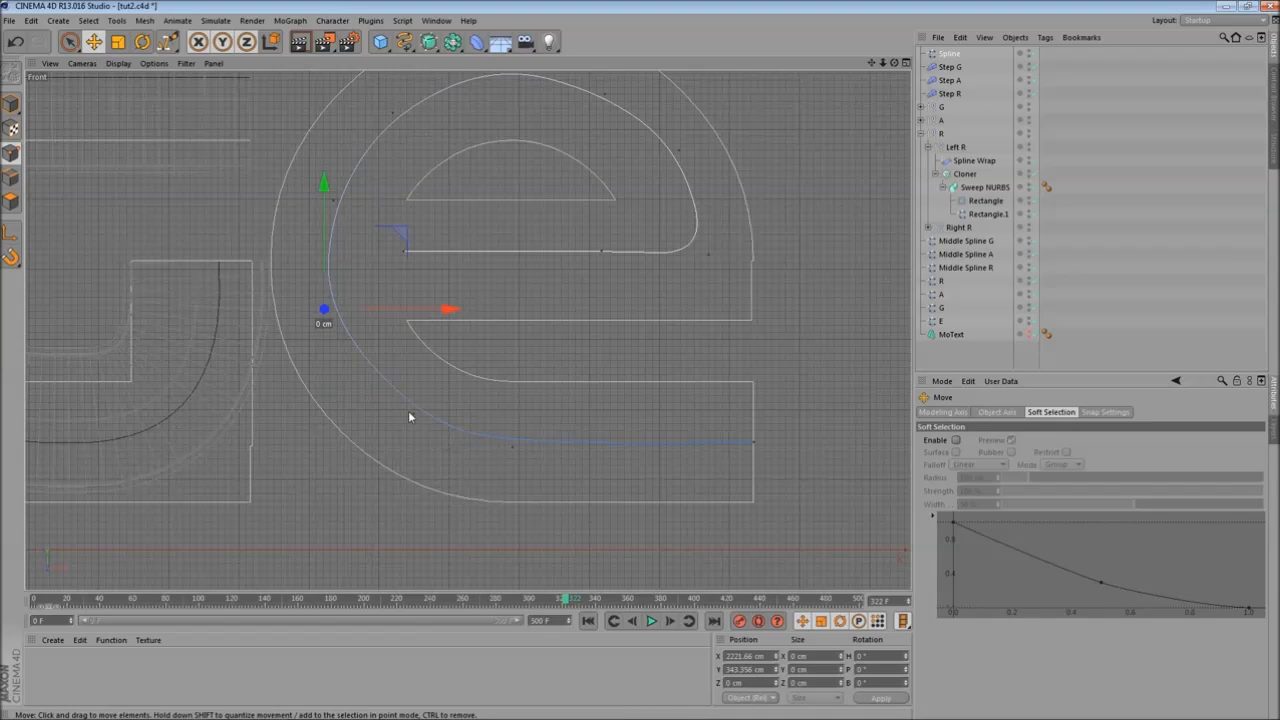
pyautogui.click(411, 413)
pyautogui.moveTo(415, 353); pyautogui.dragTo(418, 367)
pyautogui.moveTo(511, 371); pyautogui.dragTo(512, 366)
pyautogui.keyDown('alt'); pyautogui.moveTo(534, 100); pyautogui.dragTo(533, 166, button='middle'); pyautogui.keyUp('alt')
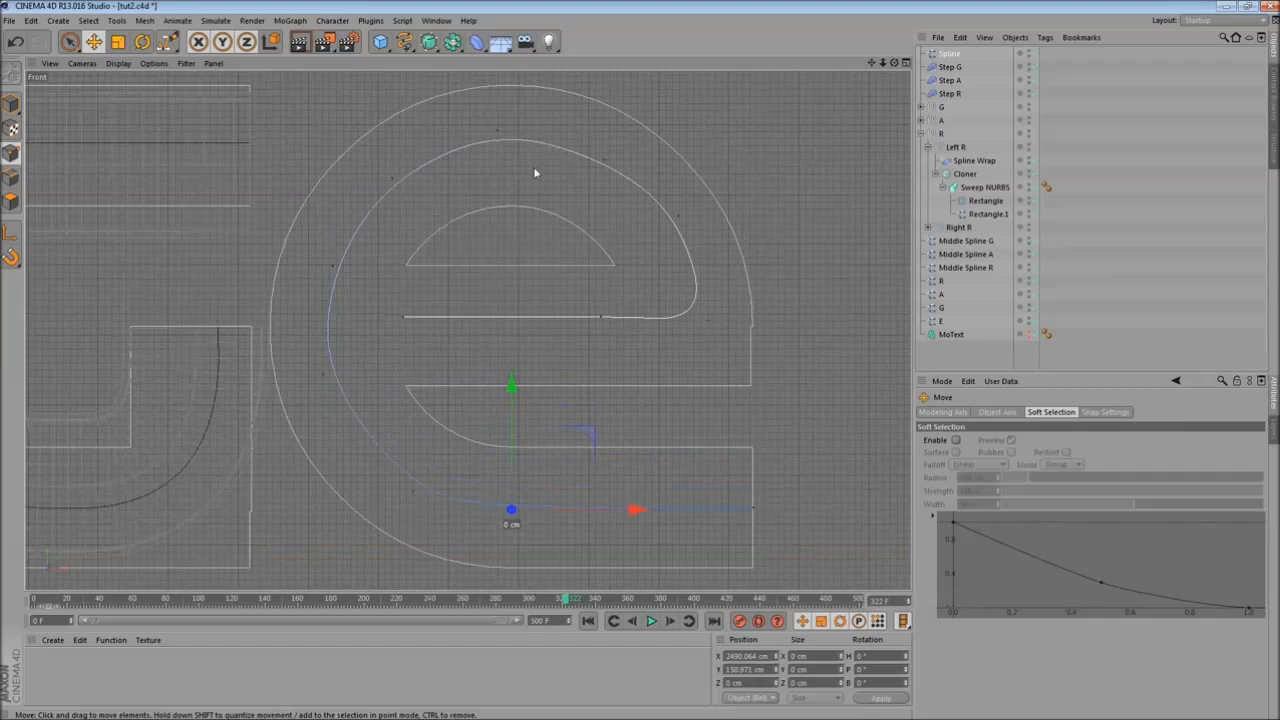
pyautogui.click(603, 158)
pyautogui.moveTo(606, 109); pyautogui.dragTo(606, 109)
pyautogui.scroll(-2, 568, 328)
pyautogui.moveTo(447, 288)
pyautogui.keyDown('alt'); pyautogui.mouseDown(button='middle')
pyautogui.moveTo(483, 280)
pyautogui.moveTo(454, 243)
pyautogui.moveTo(441, 283)
pyautogui.mouseUp(button='middle'); pyautogui.keyUp('alt')
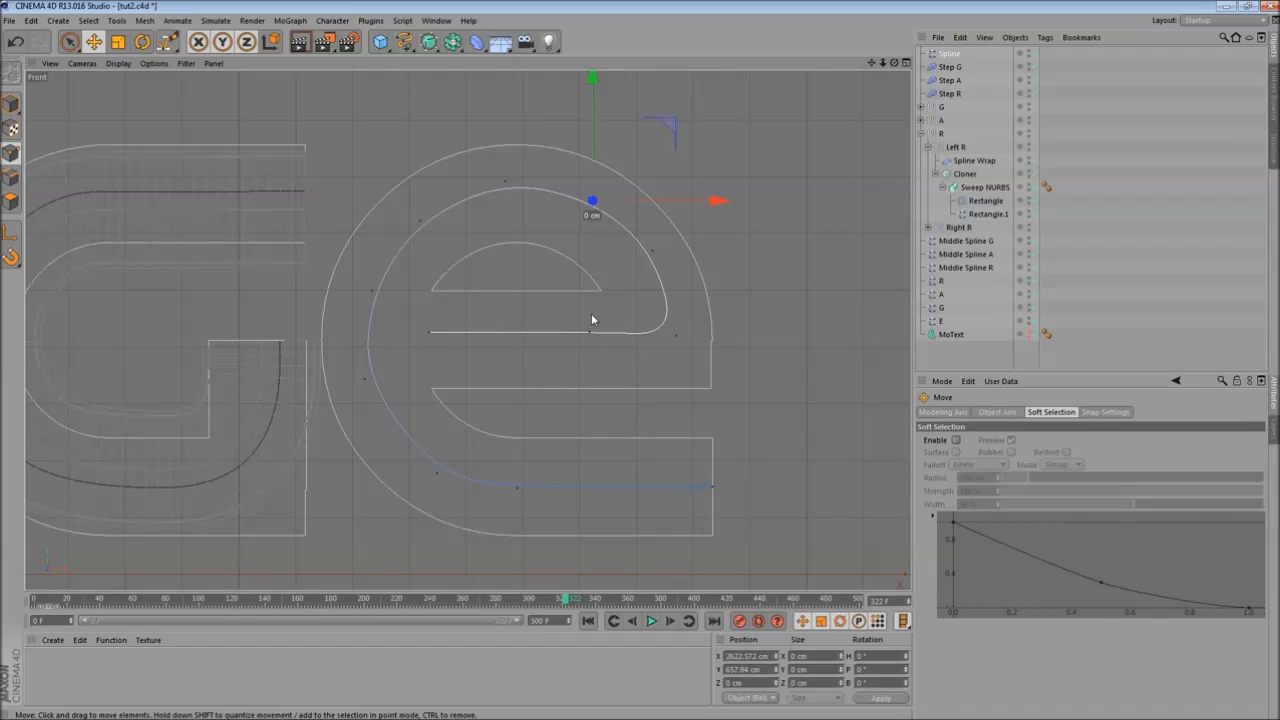
# - Duplicate the G letter group and rename the copy E
pyautogui.middleClick(285, 261)
pyautogui.middleClick(329, 281)
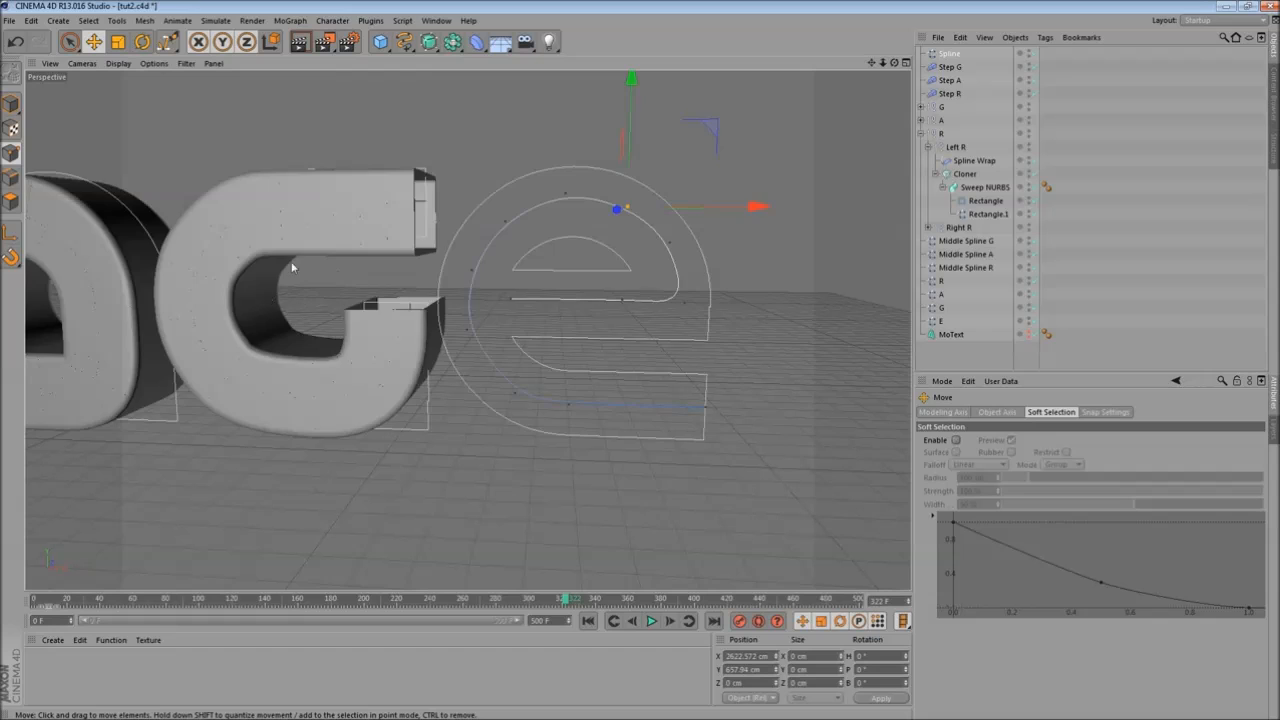
pyautogui.keyDown('alt'); pyautogui.moveTo(378, 193); pyautogui.dragTo(413, 269, button='middle'); pyautogui.keyUp('alt')
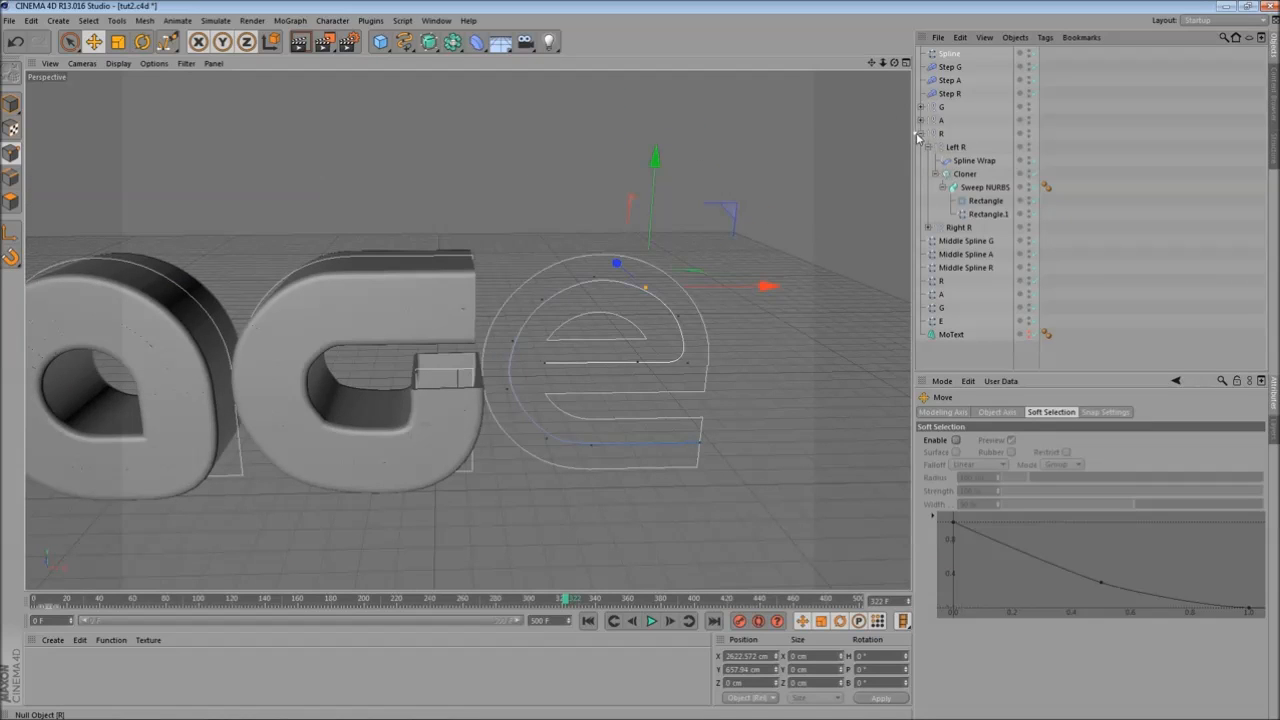
pyautogui.click(921, 133)
pyautogui.click(941, 108)
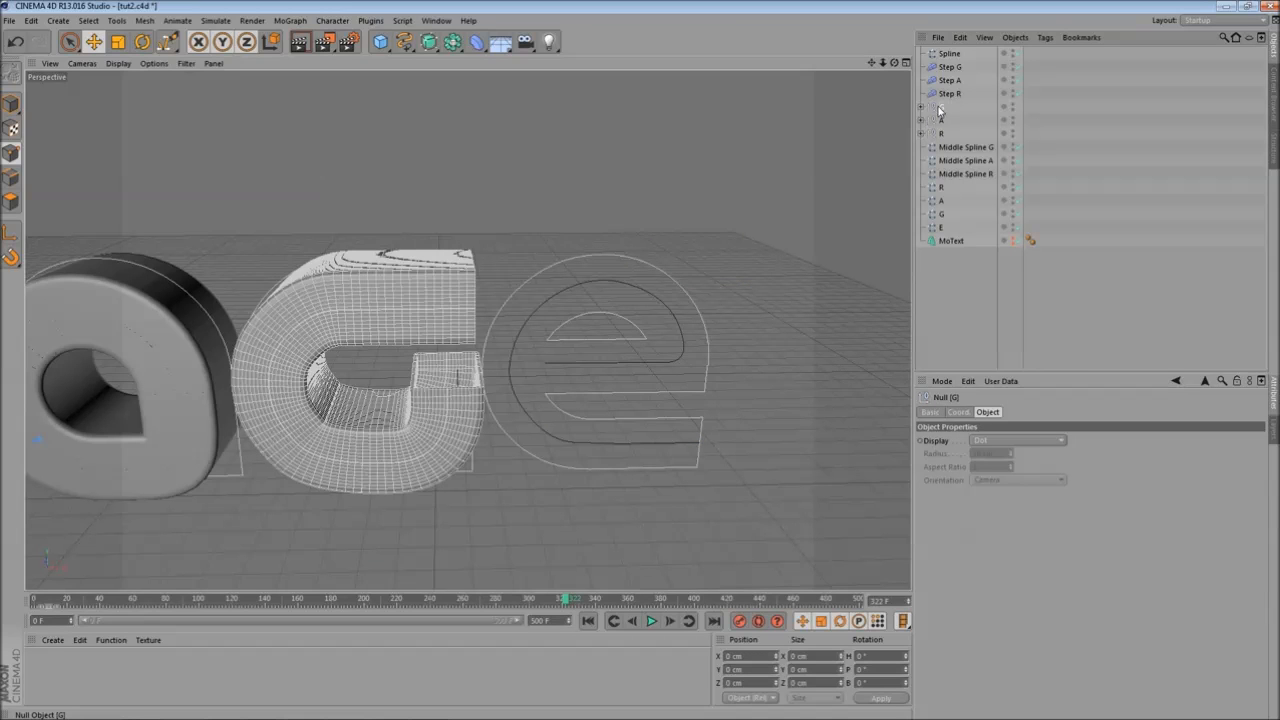
pyautogui.keyDown('ctrl'); pyautogui.moveTo(943, 102); pyautogui.dragTo(943, 101); pyautogui.keyUp('ctrl')
pyautogui.doubleClick(943, 106)
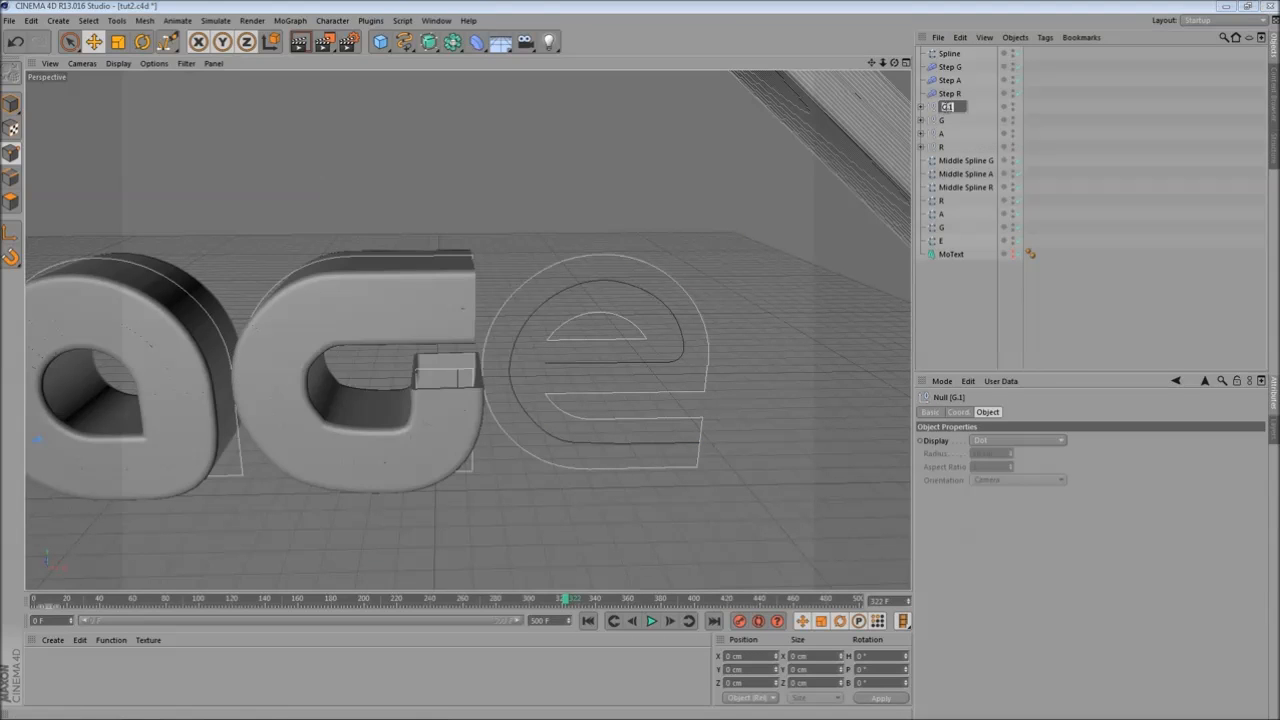
pyautogui.press('BackSpace')
pyautogui.write('E')
pyautogui.press('Return')
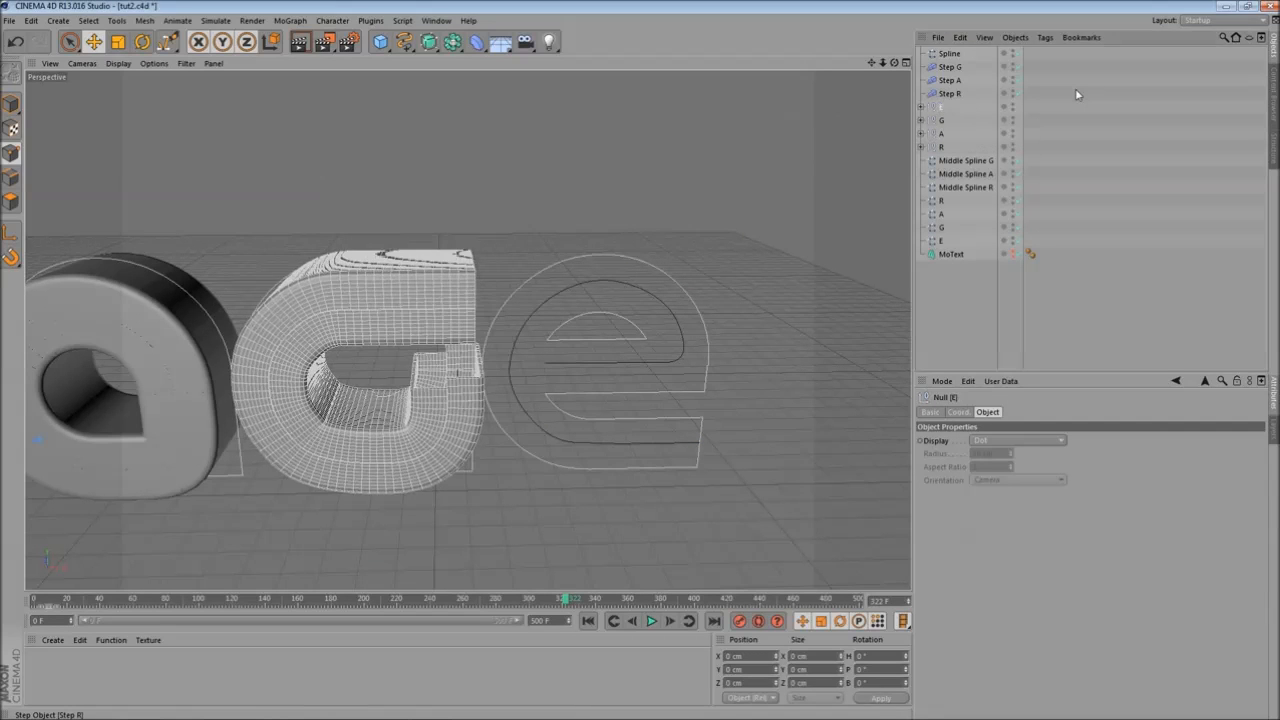
# - Rename the copy's Left G and Right G nulls to Left E and Right E
pyautogui.click(921, 107)
pyautogui.doubleClick(952, 120)
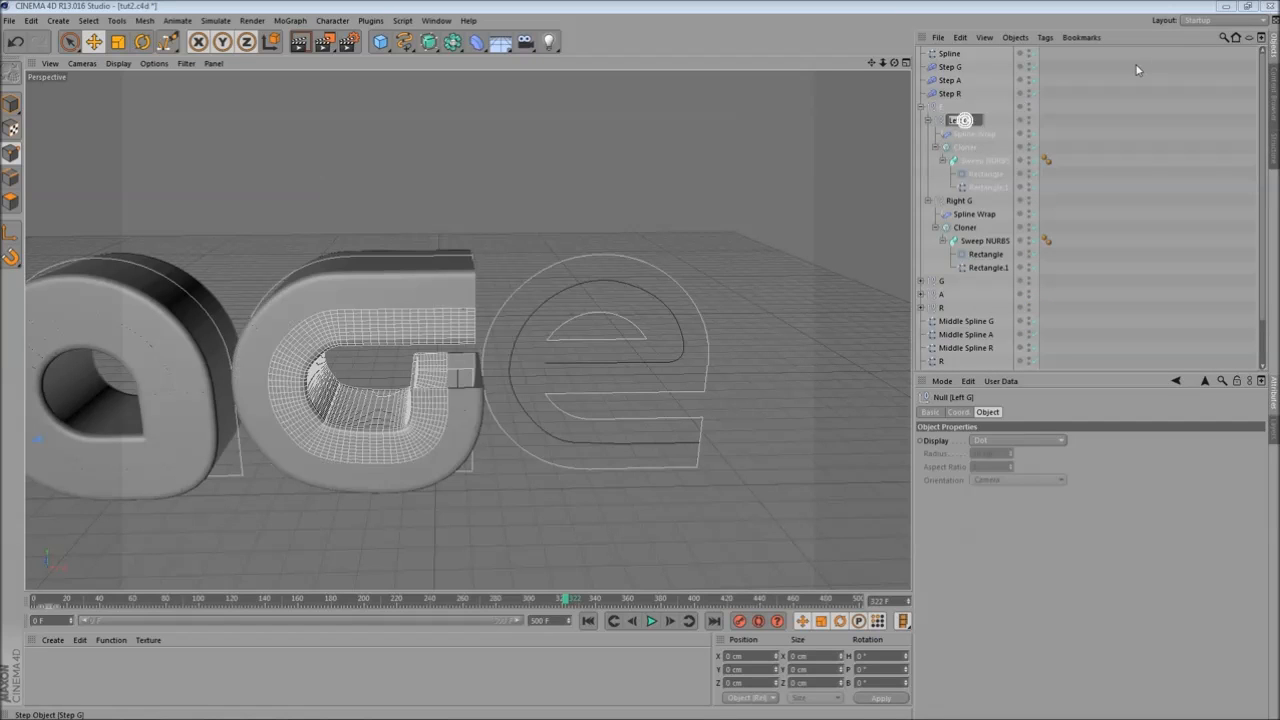
pyautogui.write('E')
pyautogui.press('Return')
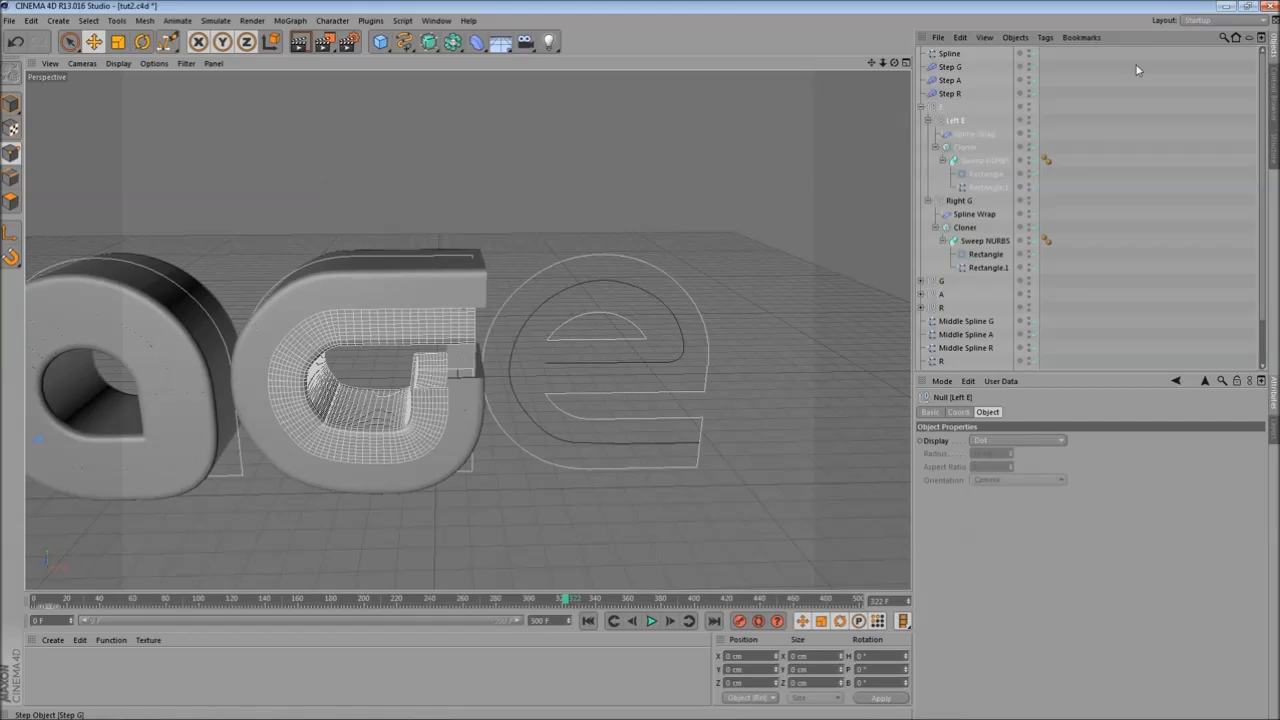
pyautogui.doubleClick(962, 201)
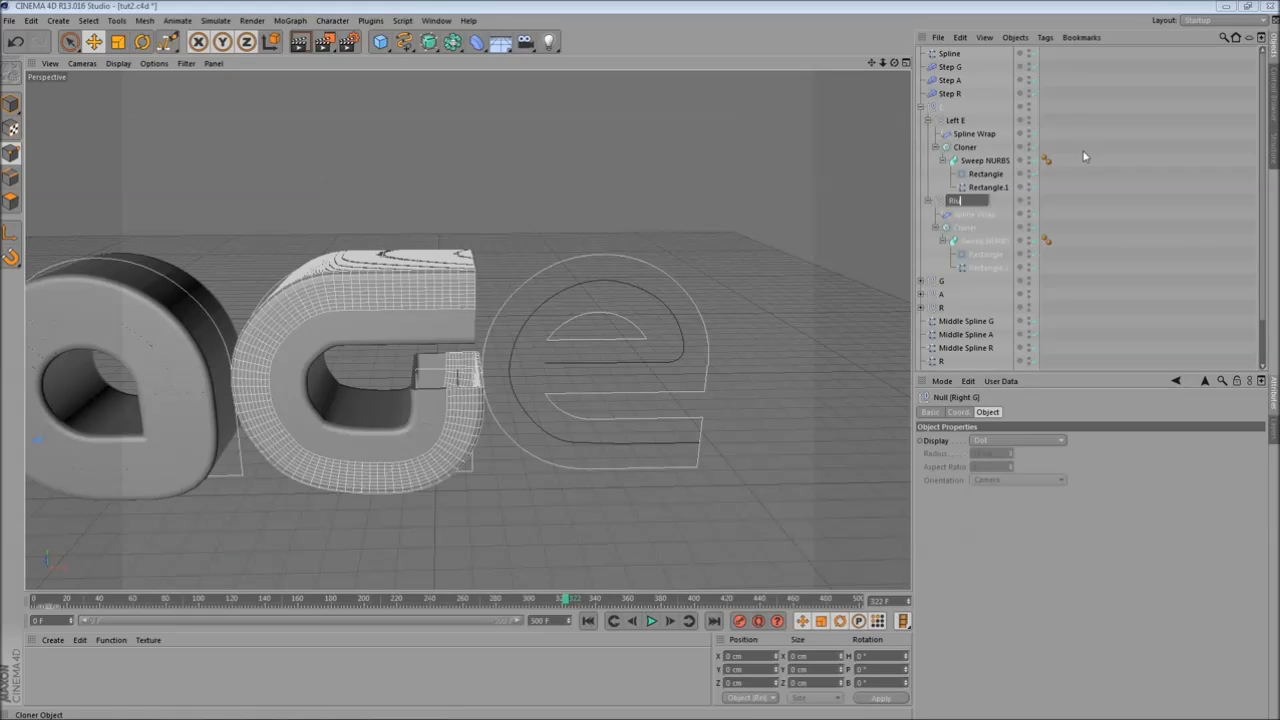
pyautogui.write('E')
pyautogui.press('Return')
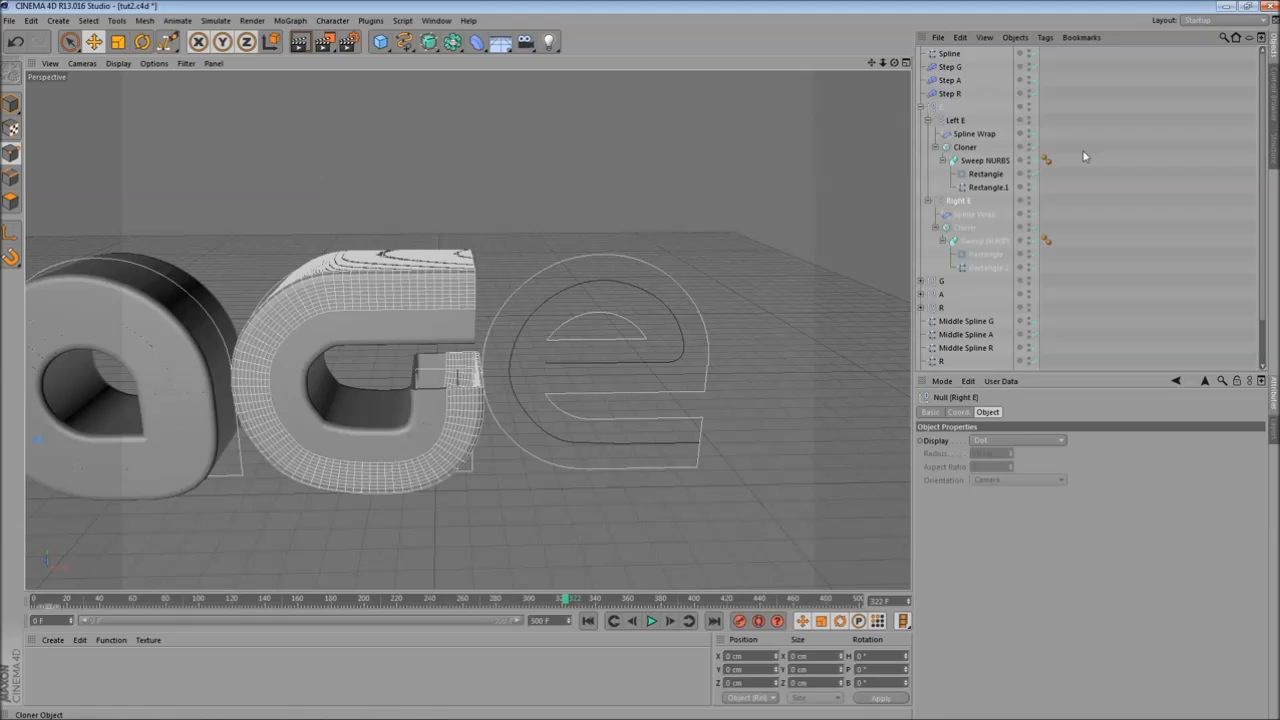
# - Set both Spline Wraps in the E group to use the new spline, then select that spline
pyautogui.click(974, 133)
pyautogui.keyDown('ctrl'); pyautogui.click(976, 214); pyautogui.keyUp('ctrl')
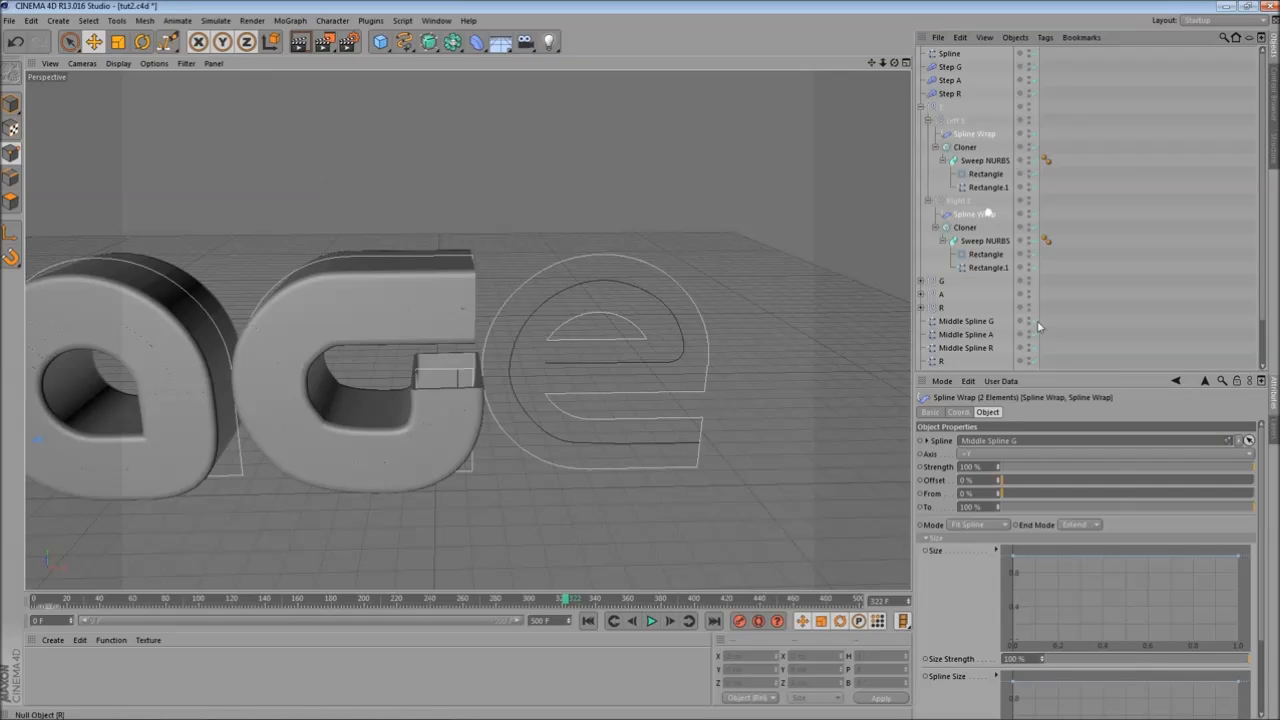
pyautogui.moveTo(945, 54); pyautogui.dragTo(955, 58)
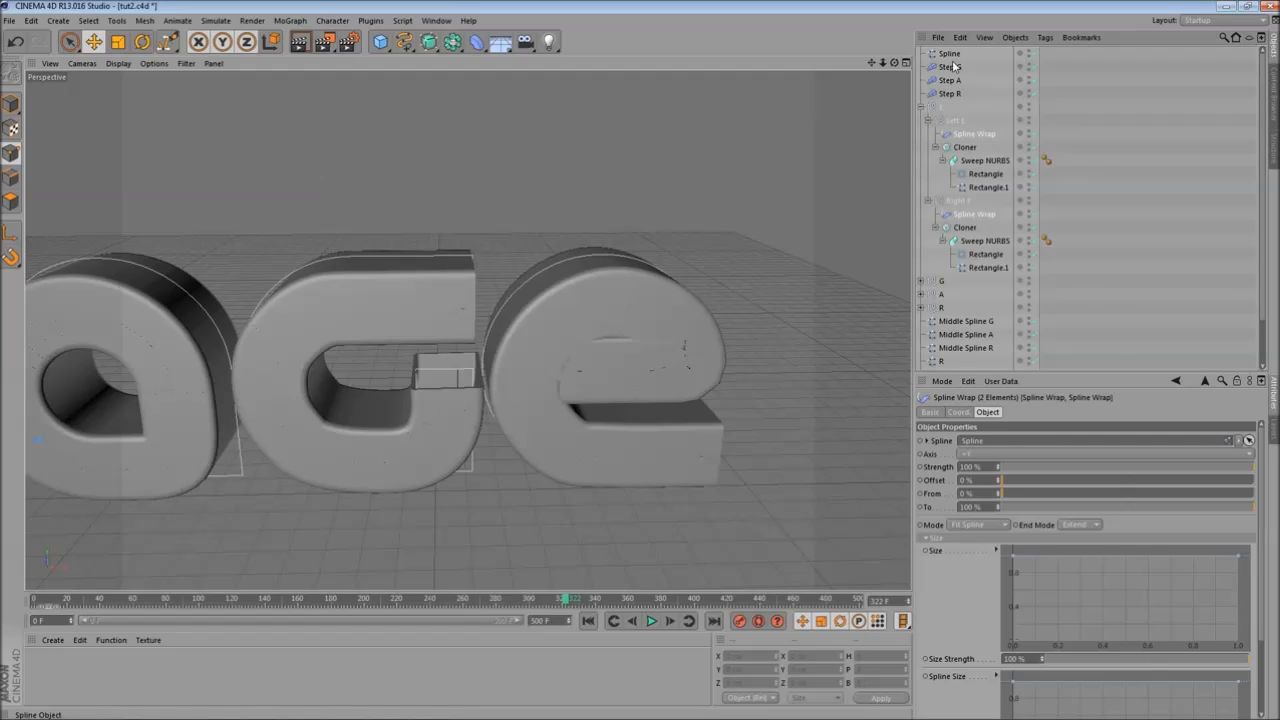
pyautogui.click(951, 53)
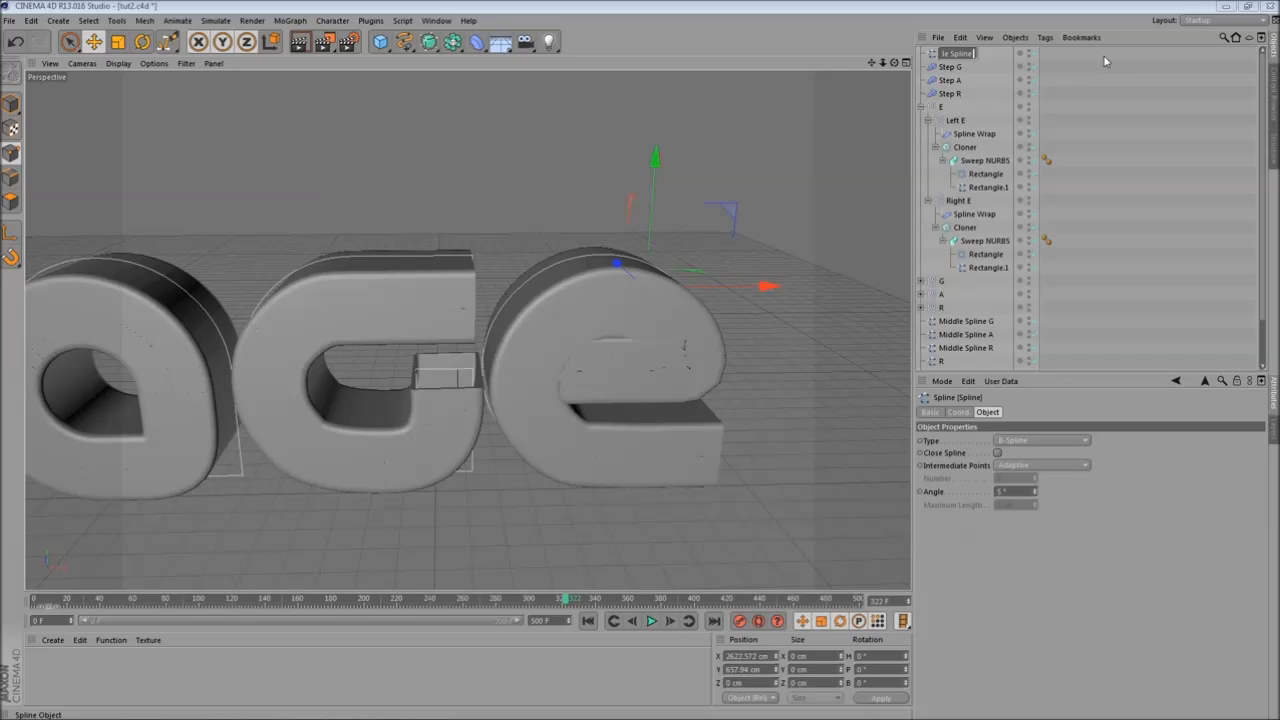
# - Rename the new spline Middle Spline E
pyautogui.press('Return')
pyautogui.keyDown('alt'); pyautogui.moveTo(436, 290); pyautogui.dragTo(583, 389); pyautogui.keyUp('alt')
pyautogui.keyDown('alt'); pyautogui.moveTo(582, 384); pyautogui.dragTo(558, 348, button='middle'); pyautogui.keyUp('alt')
pyautogui.keyDown('alt'); pyautogui.moveTo(402, 384); pyautogui.dragTo(450, 395); pyautogui.keyUp('alt')
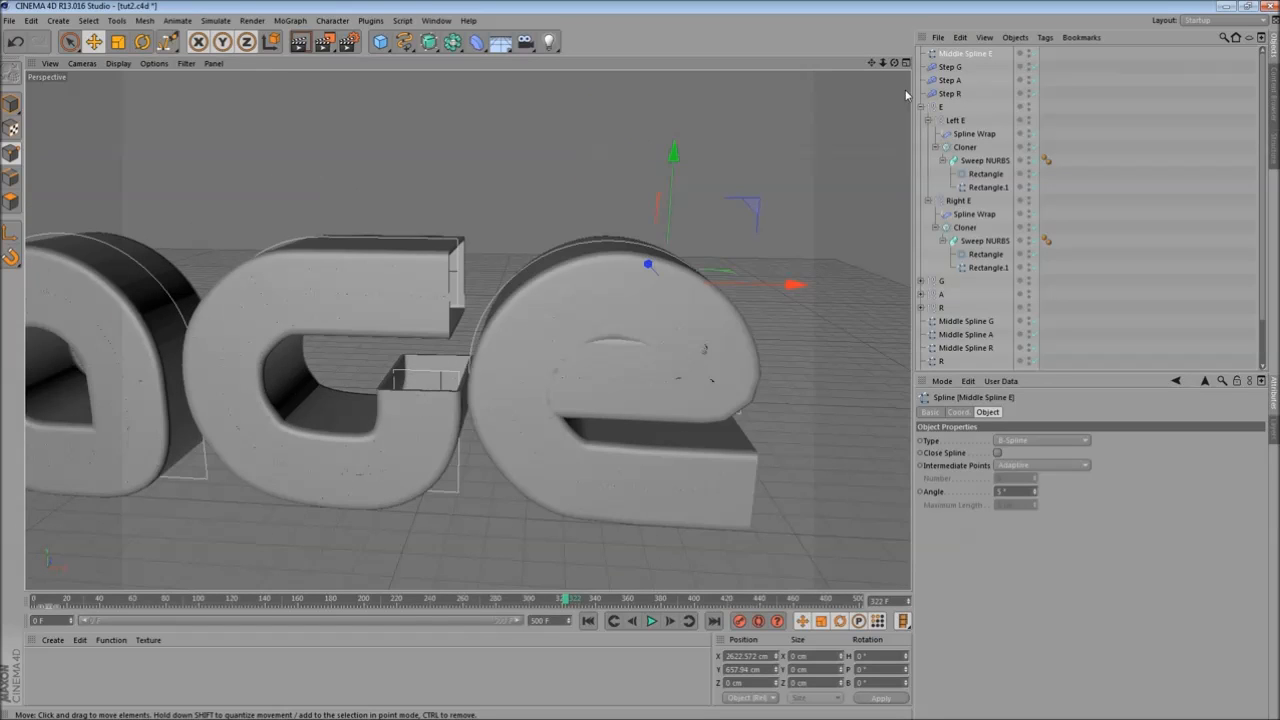
# - Select both Rectangle.1 profiles in the E group and scrub through the animation
pyautogui.click(986, 189)
pyautogui.keyDown('ctrl'); pyautogui.click(1000, 268); pyautogui.keyUp('ctrl')
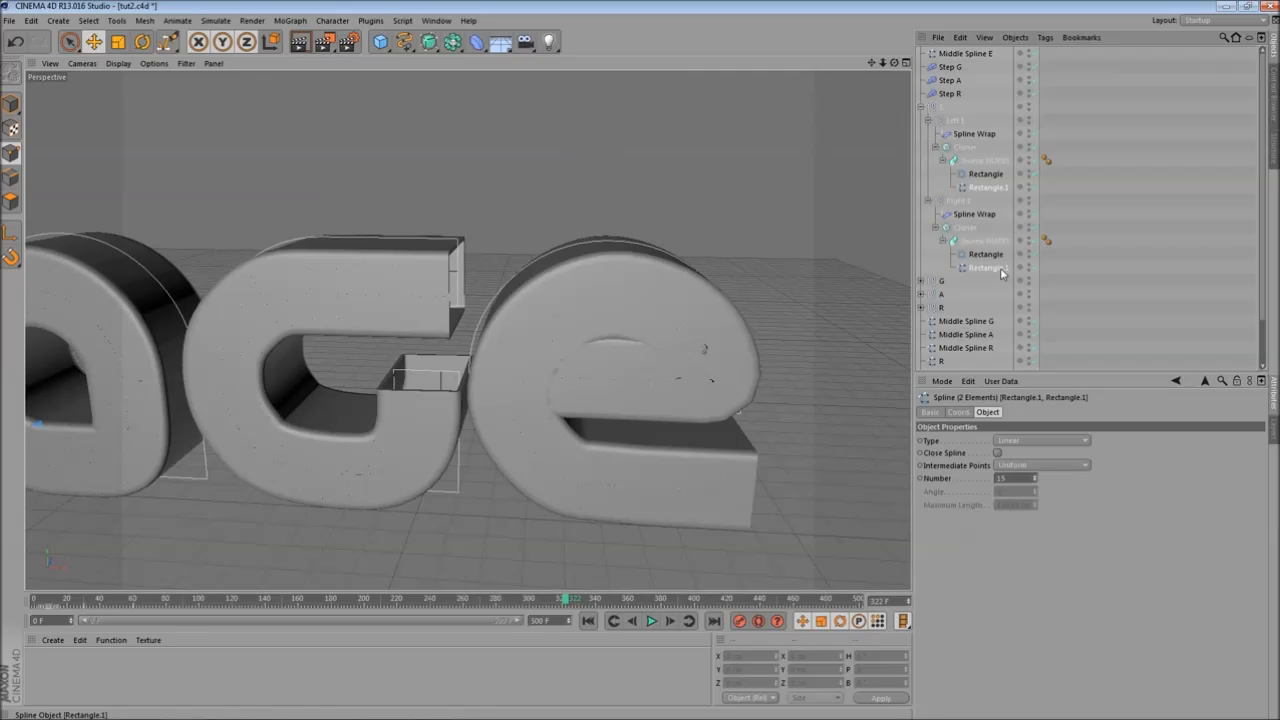
pyautogui.keyDown('alt'); pyautogui.moveTo(431, 286); pyautogui.dragTo(472, 225, button='middle'); pyautogui.keyUp('alt')
pyautogui.moveTo(150, 605)
pyautogui.mouseDown()
pyautogui.moveTo(136, 607)
pyautogui.moveTo(163, 604)
pyautogui.mouseUp()
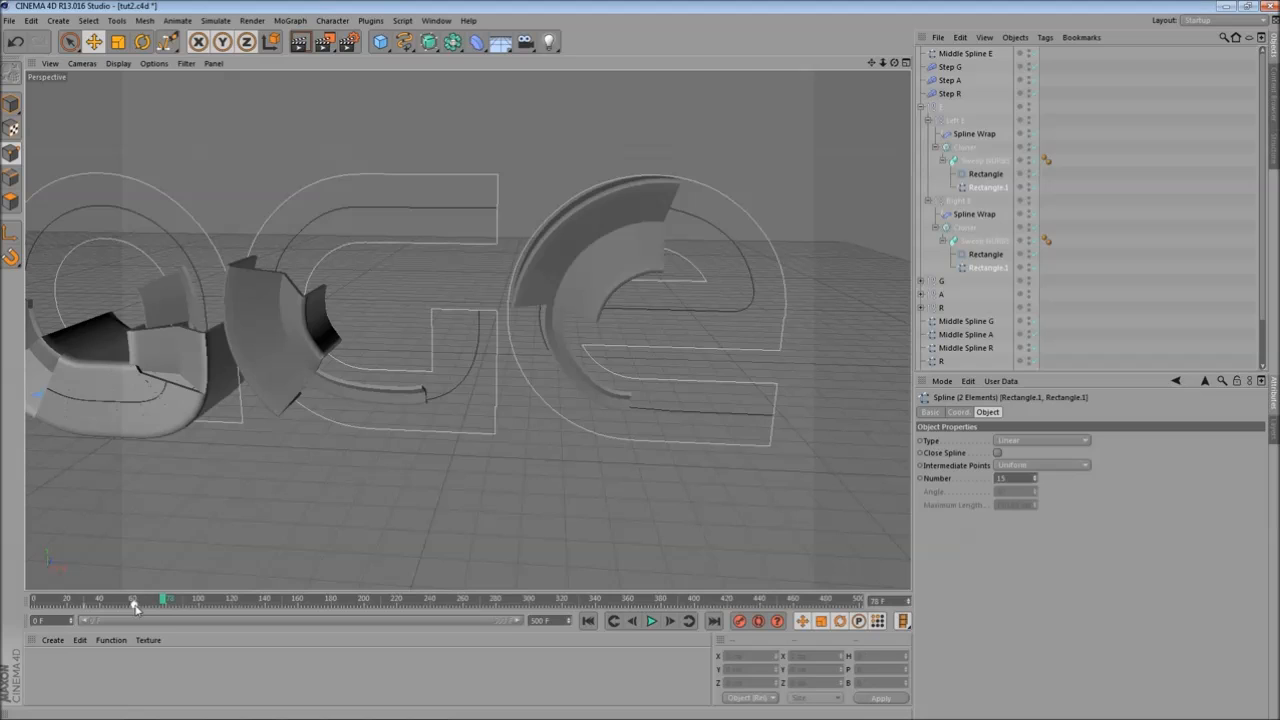
pyautogui.click(133, 607)
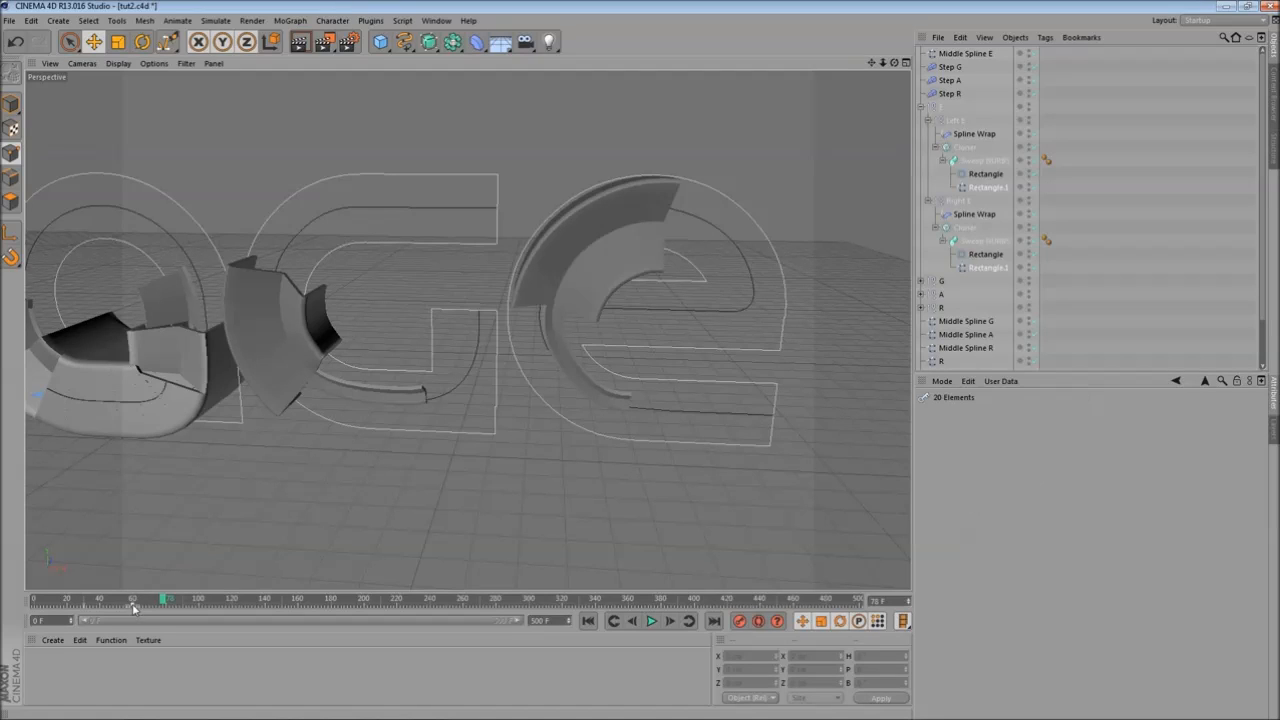
pyautogui.press('Delete')
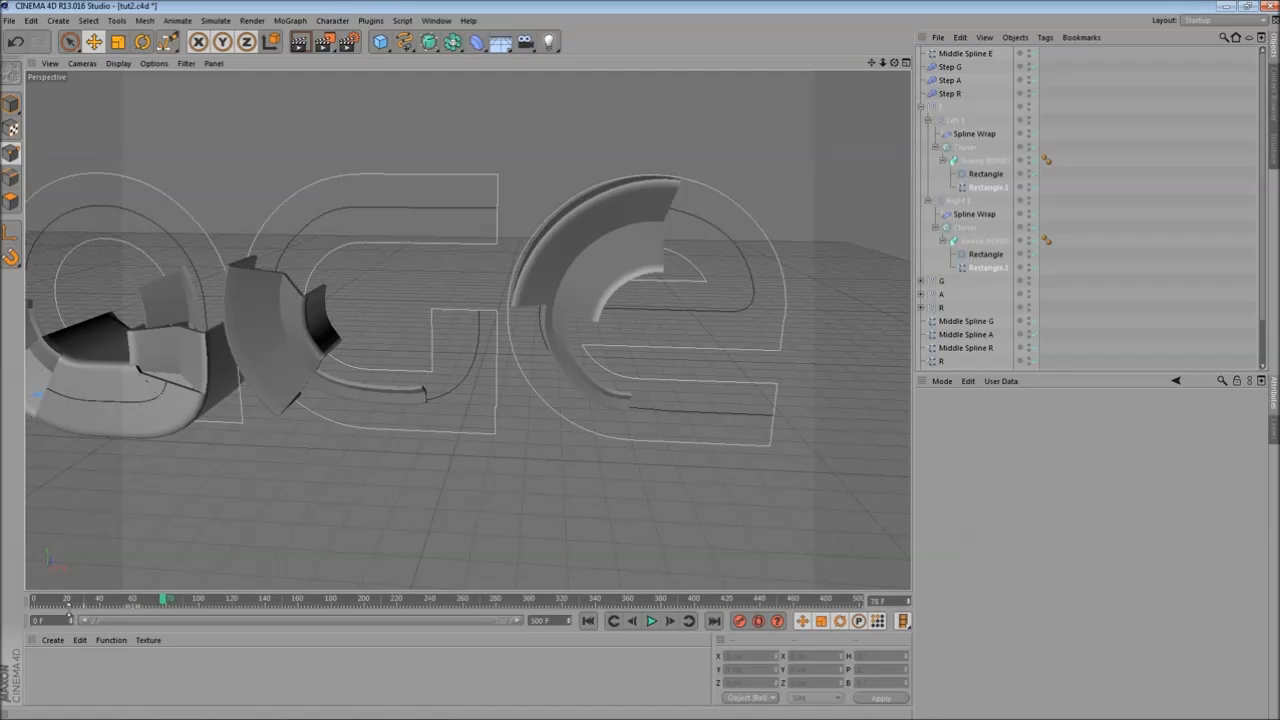
pyautogui.press('Delete')
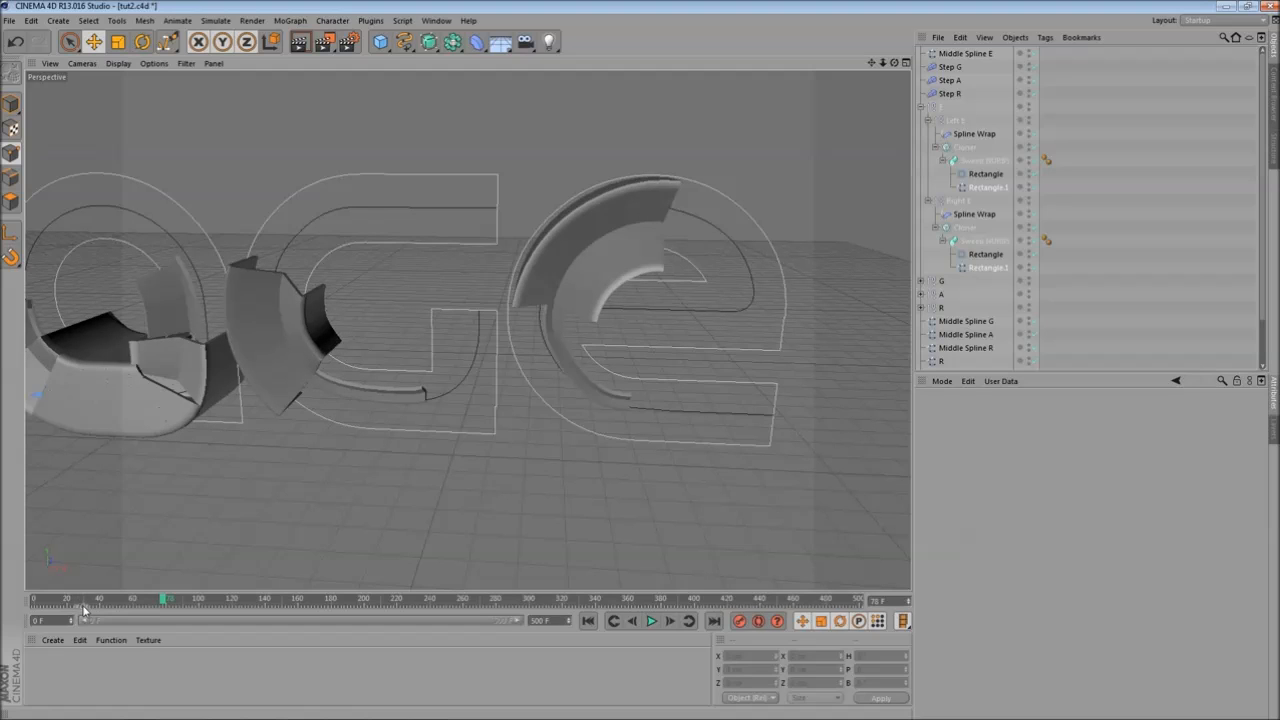
pyautogui.click(16, 43)
pyautogui.click(16, 43)
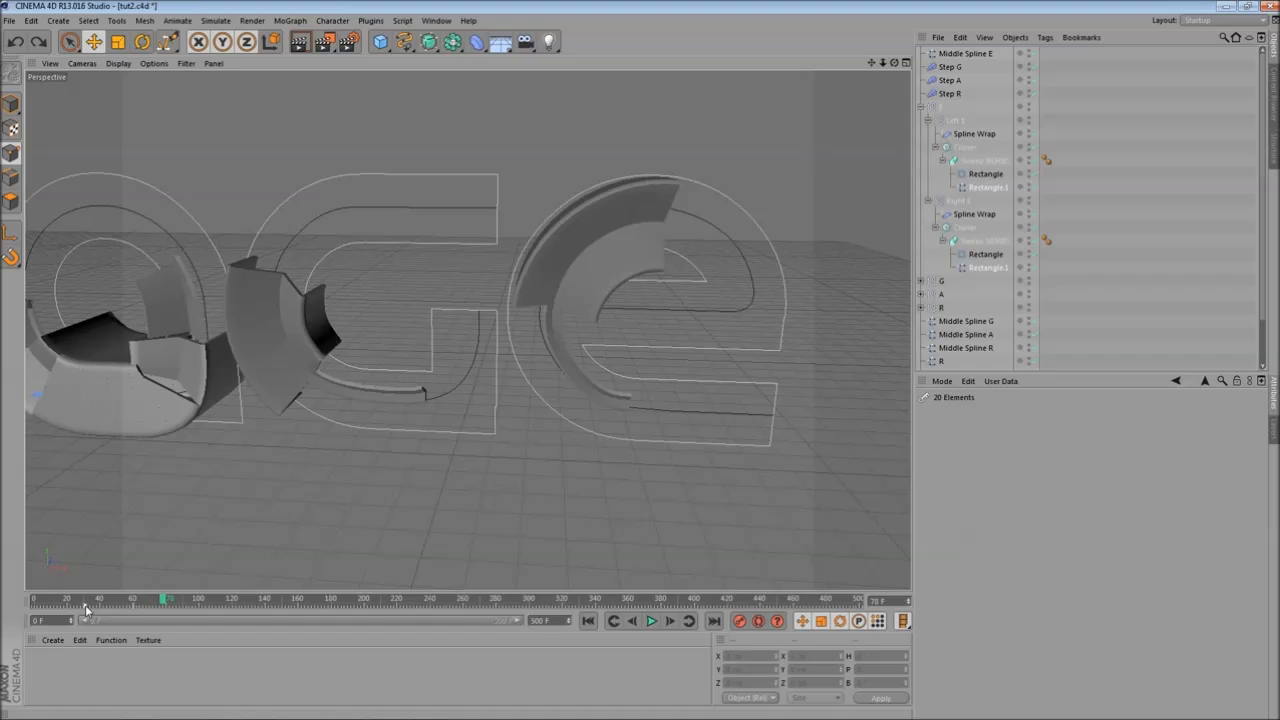
# - Scale both Rectangle.1 profiles of the e down to about 88% with the Scale tool
pyautogui.moveTo(520, 624); pyautogui.dragTo(406, 611)
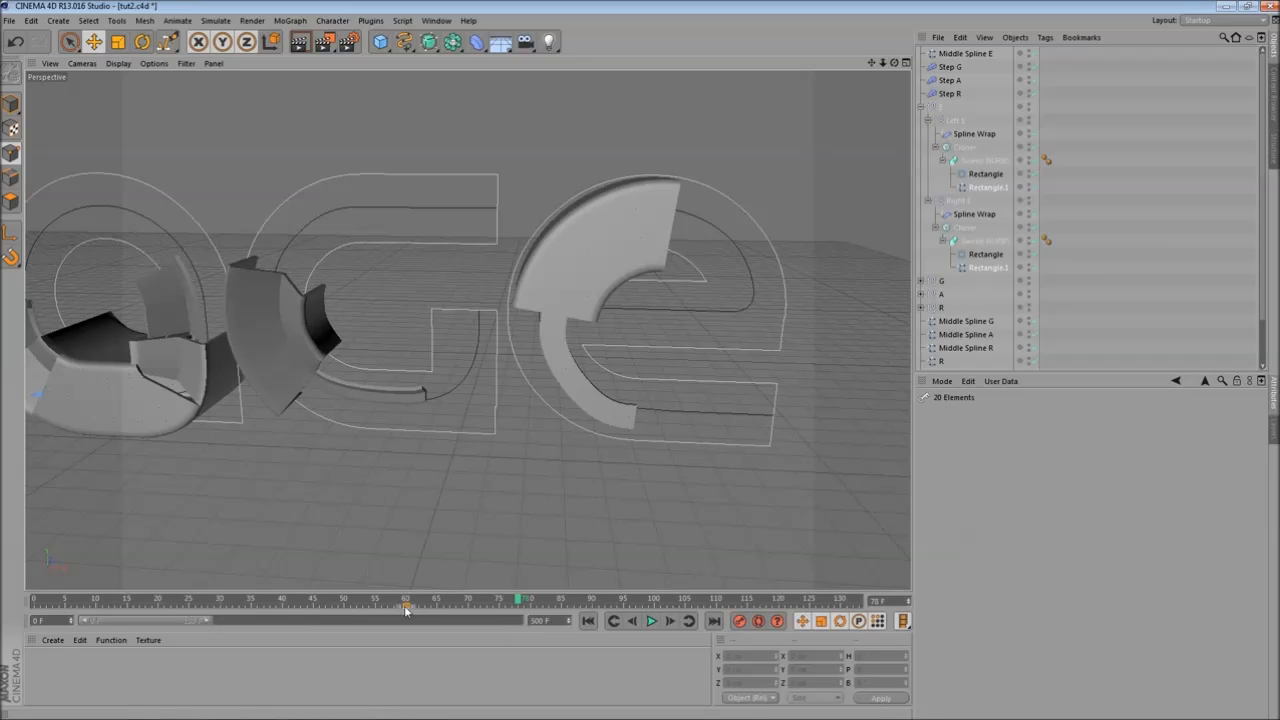
pyautogui.click(404, 611)
pyautogui.moveTo(208, 624); pyautogui.dragTo(560, 611)
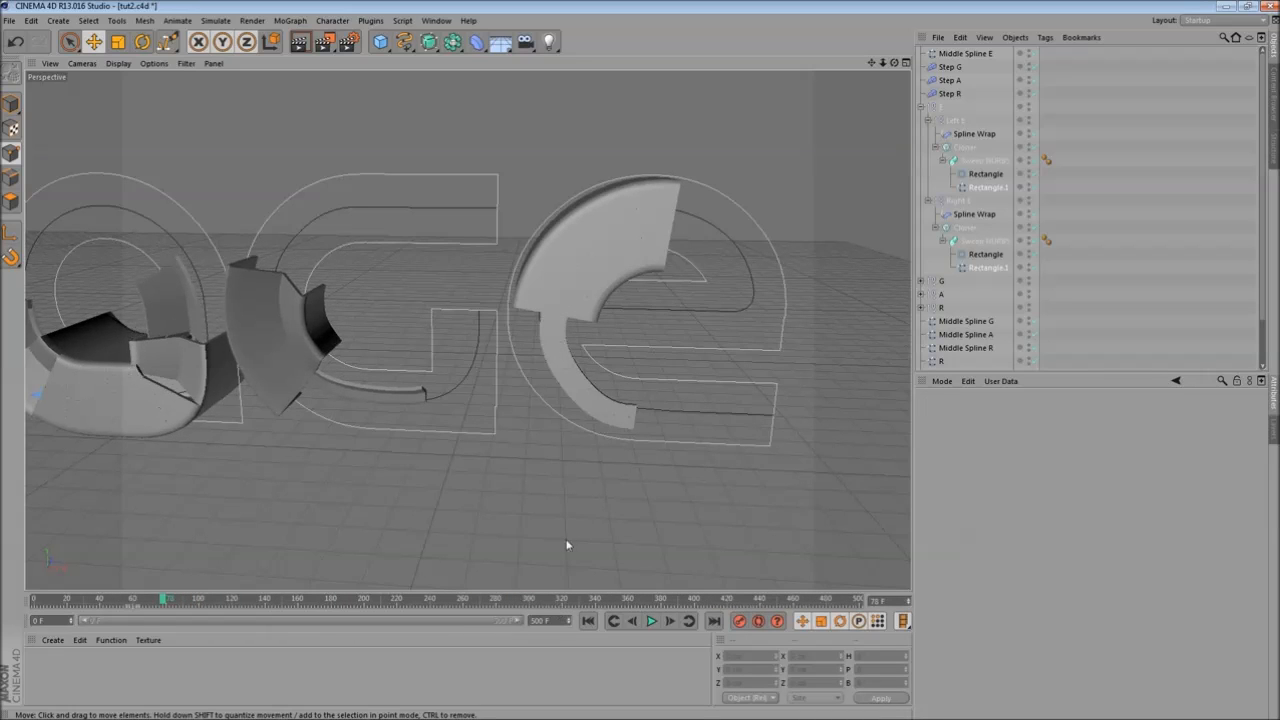
pyautogui.keyDown('alt'); pyautogui.moveTo(592, 366); pyautogui.dragTo(545, 356); pyautogui.keyUp('alt')
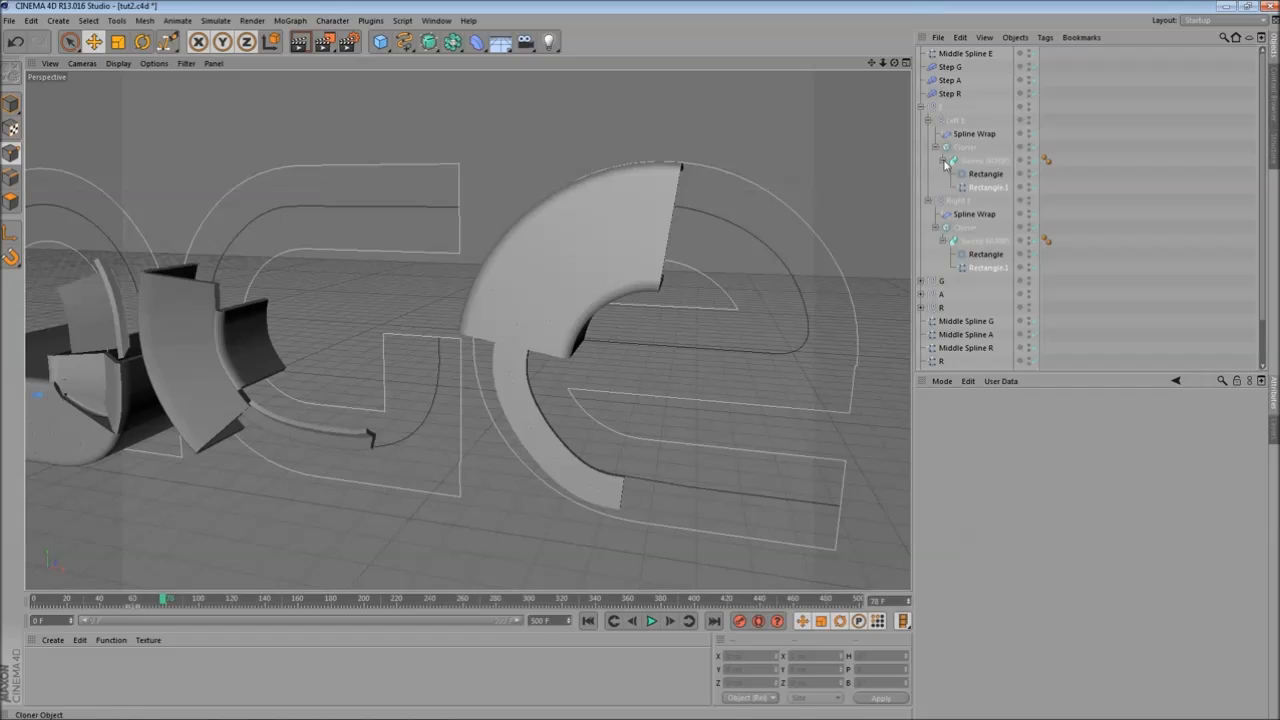
pyautogui.press('t')
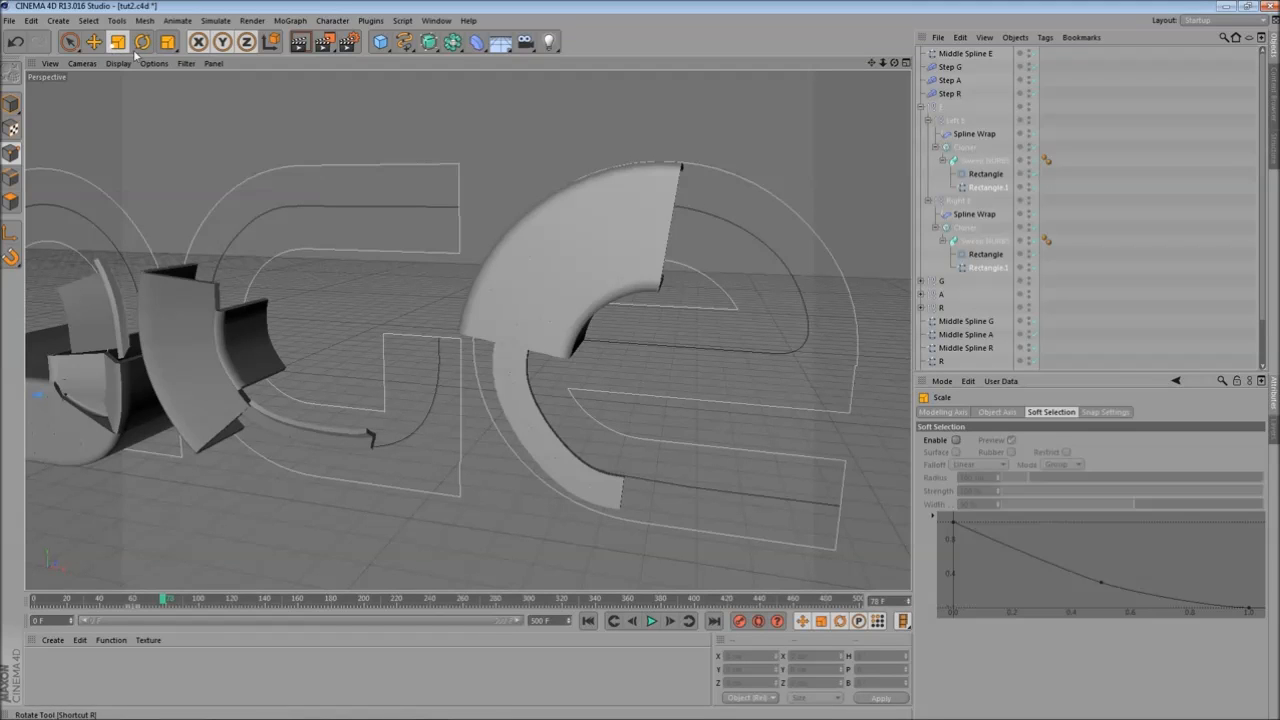
pyautogui.click(10, 104)
pyautogui.keyDown('alt'); pyautogui.moveTo(379, 264); pyautogui.dragTo(340, 253); pyautogui.keyUp('alt')
pyautogui.click(120, 42)
pyautogui.scroll(-5, 421, 401)
pyautogui.moveTo(355, 345)
pyautogui.keyDown('alt'); pyautogui.mouseDown(button='middle')
pyautogui.moveTo(423, 346)
pyautogui.moveTo(349, 346)
pyautogui.mouseUp(button='middle'); pyautogui.keyUp('alt')
pyautogui.moveTo(112, 291); pyautogui.dragTo(121, 332)
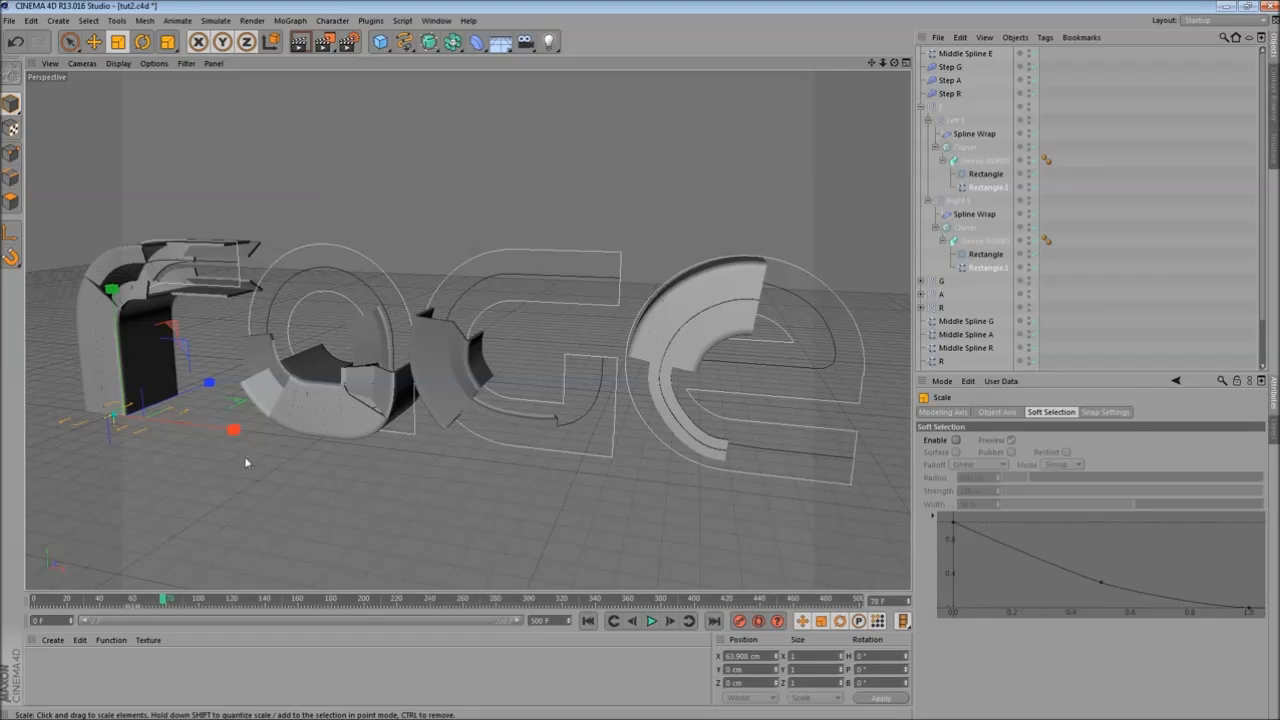
pyautogui.moveTo(234, 429); pyautogui.dragTo(204, 432)
pyautogui.keyDown('alt'); pyautogui.moveTo(562, 383); pyautogui.dragTo(427, 380, button='middle'); pyautogui.keyUp('alt')
pyautogui.scroll(3, 610, 459)
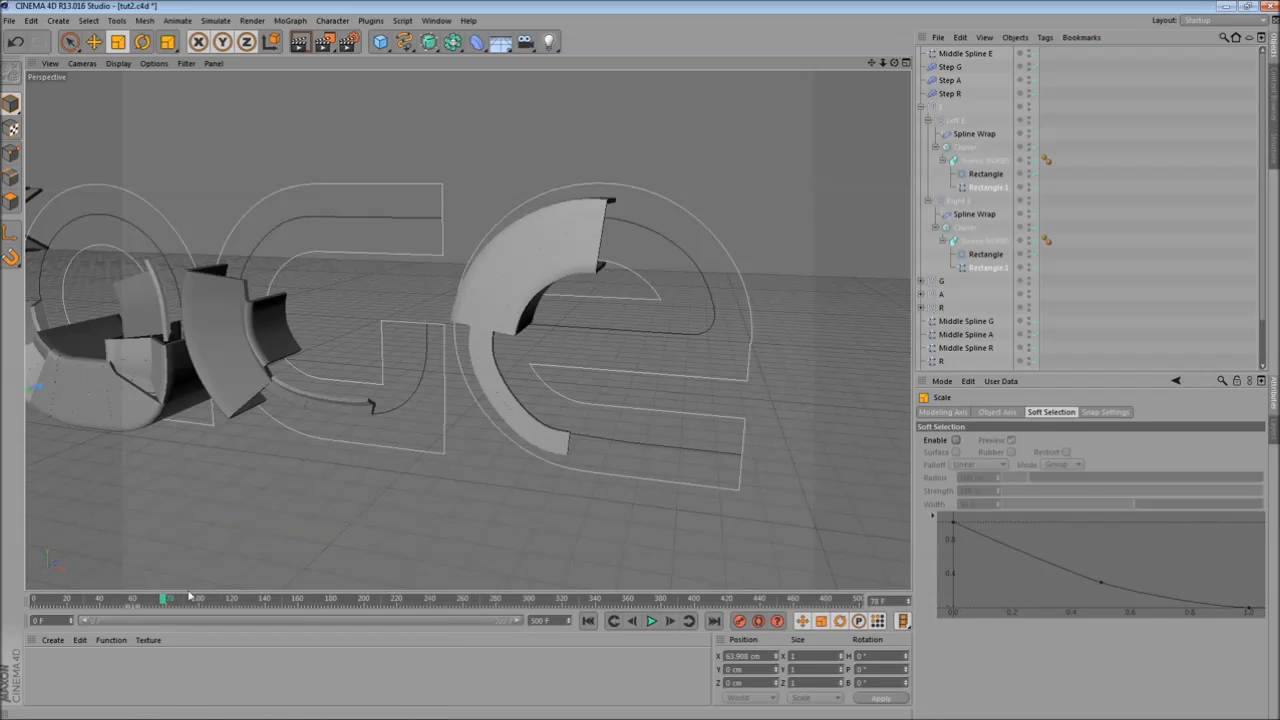
pyautogui.moveTo(169, 600); pyautogui.dragTo(417, 612)
pyautogui.keyDown('alt'); pyautogui.moveTo(396, 464); pyautogui.dragTo(166, 437); pyautogui.keyUp('alt')
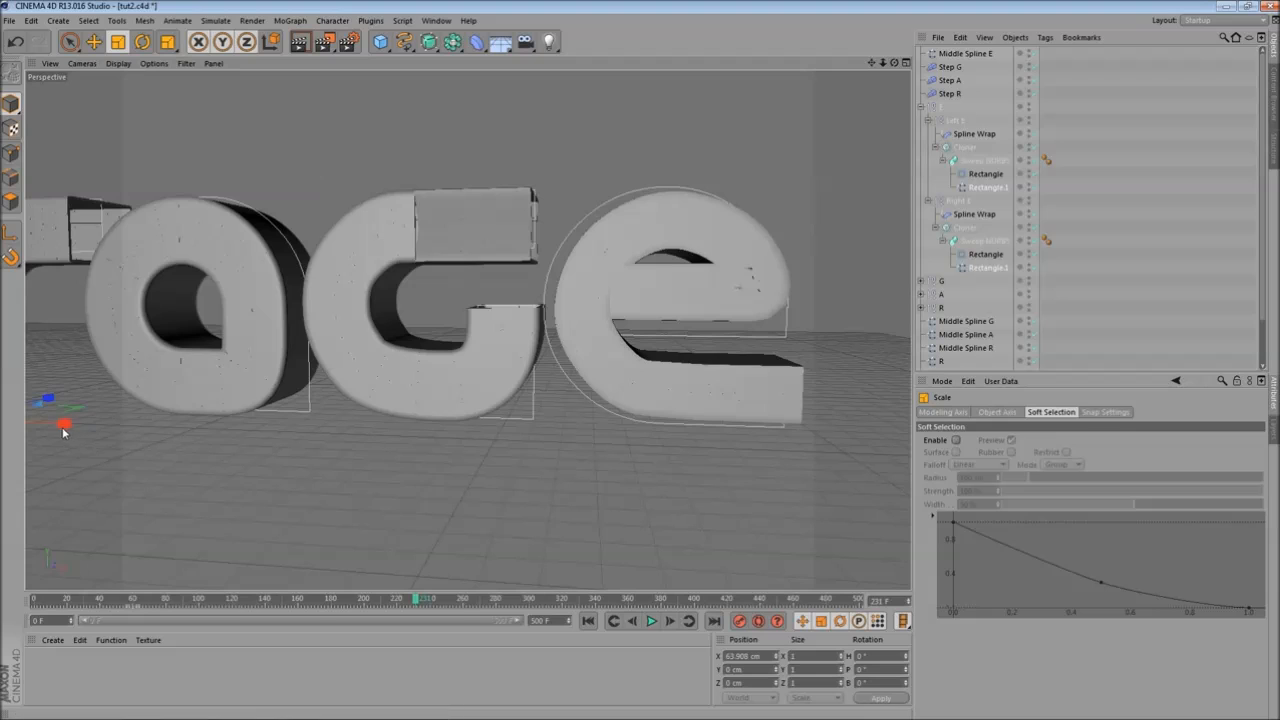
pyautogui.moveTo(62, 427)
pyautogui.mouseDown()
pyautogui.moveTo(35, 432)
pyautogui.moveTo(45, 428)
pyautogui.mouseUp()
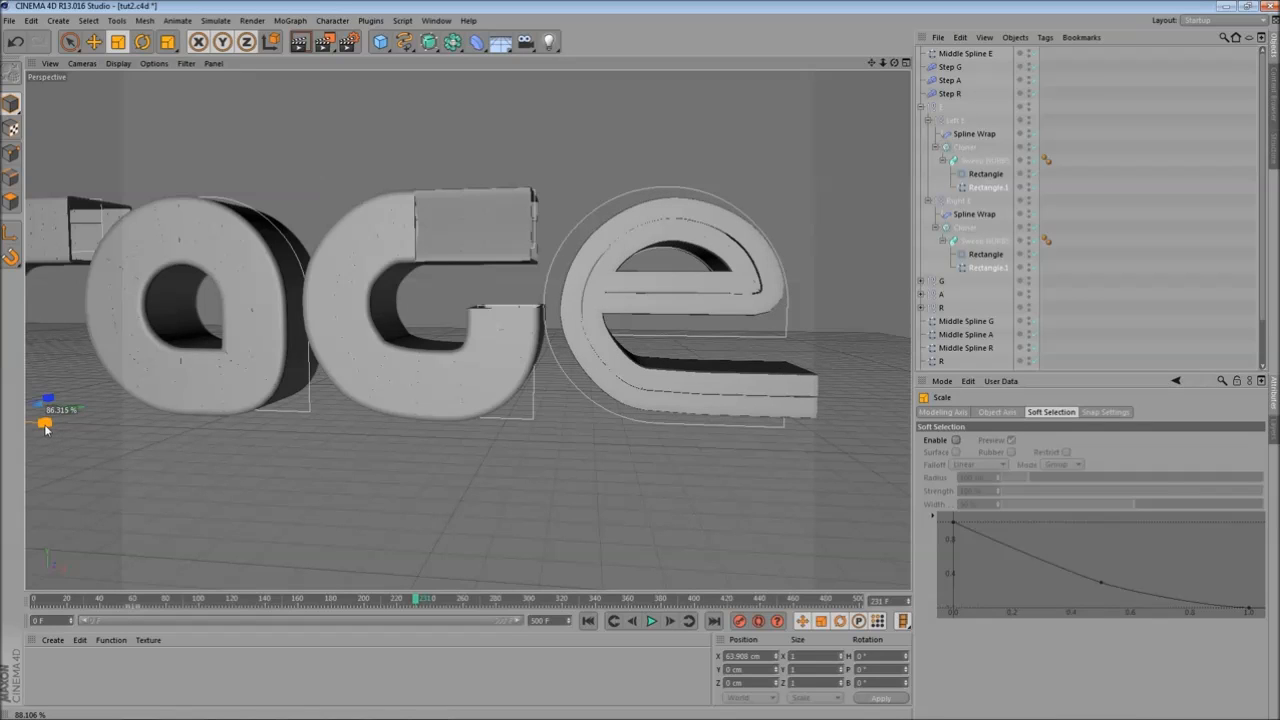
# - Rescale the selected profiles by about 135% after checking the letters at later frames
pyautogui.keyDown('alt'); pyautogui.moveTo(377, 439); pyautogui.dragTo(442, 342); pyautogui.keyUp('alt')
pyautogui.middleClick(442, 342)
pyautogui.middleClick(351, 308)
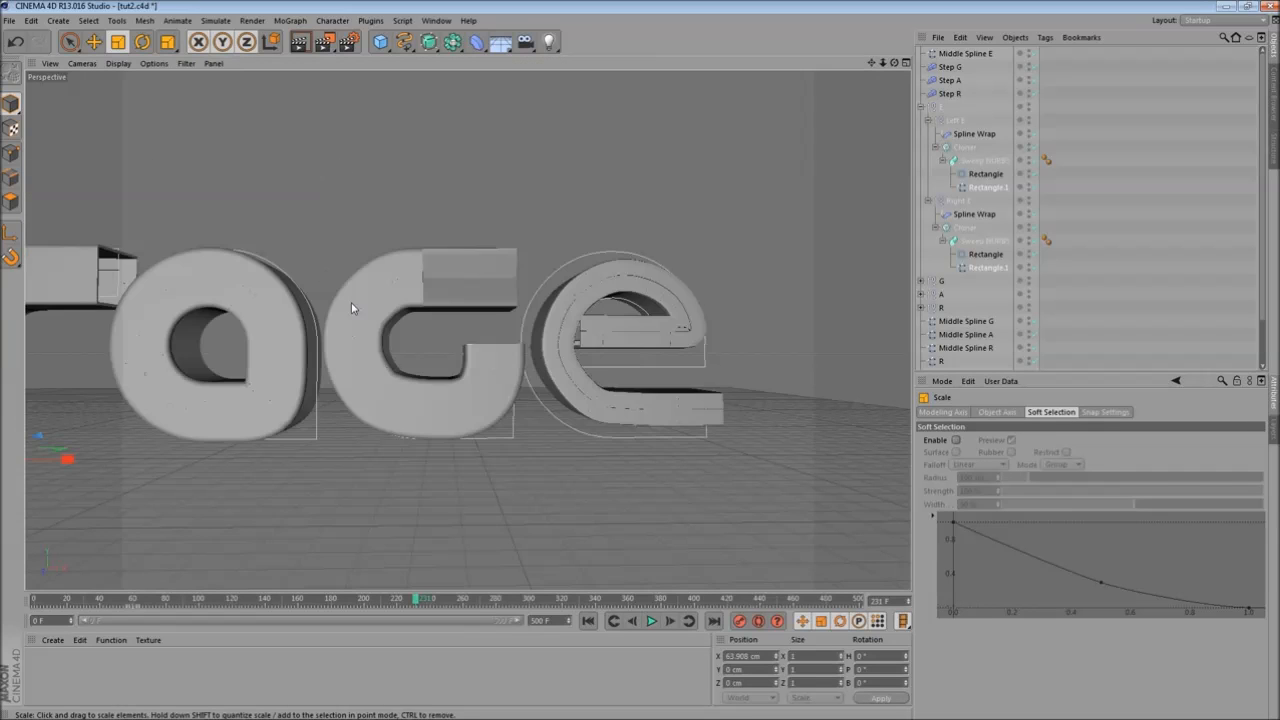
pyautogui.keyDown('alt'); pyautogui.moveTo(407, 283); pyautogui.dragTo(410, 243, button='right'); pyautogui.keyUp('alt')
pyautogui.keyDown('alt'); pyautogui.moveTo(378, 285); pyautogui.dragTo(388, 322); pyautogui.keyUp('alt')
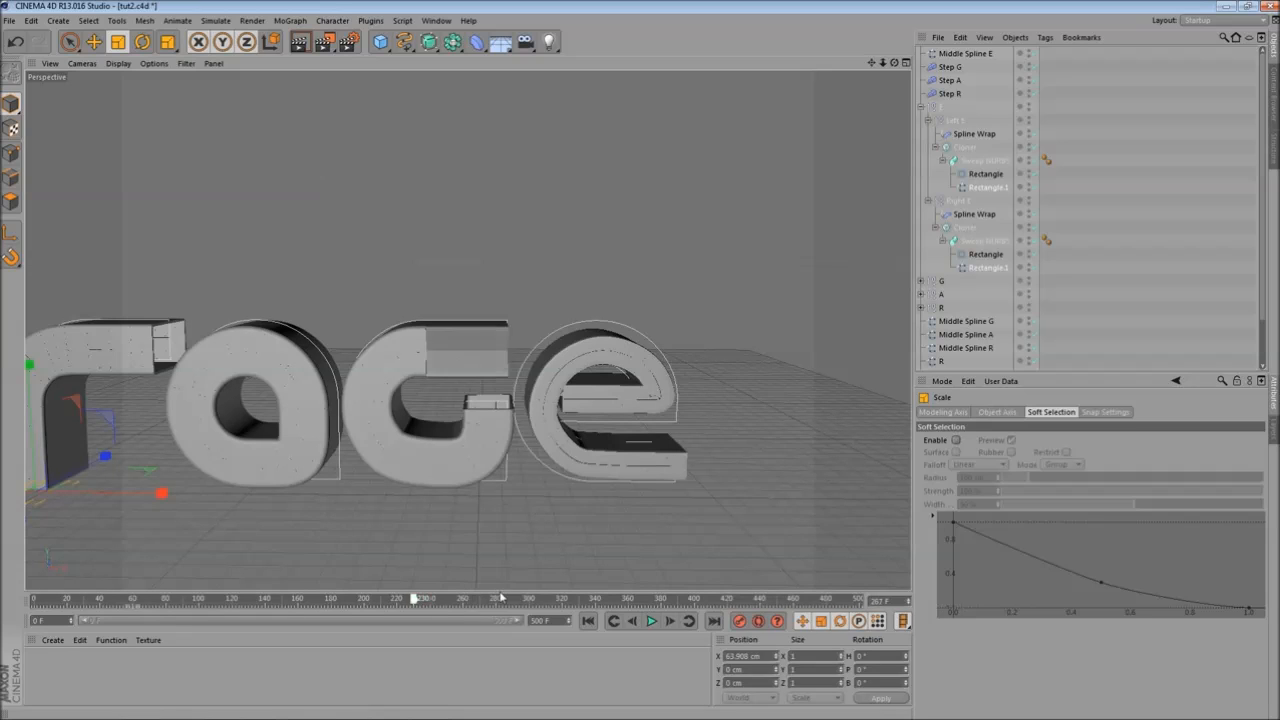
pyautogui.moveTo(501, 597); pyautogui.dragTo(591, 594)
pyautogui.moveTo(374, 603)
pyautogui.mouseDown()
pyautogui.moveTo(106, 598)
pyautogui.moveTo(423, 589)
pyautogui.moveTo(69, 591)
pyautogui.moveTo(385, 580)
pyautogui.mouseUp()
pyautogui.middleClick(385, 580)
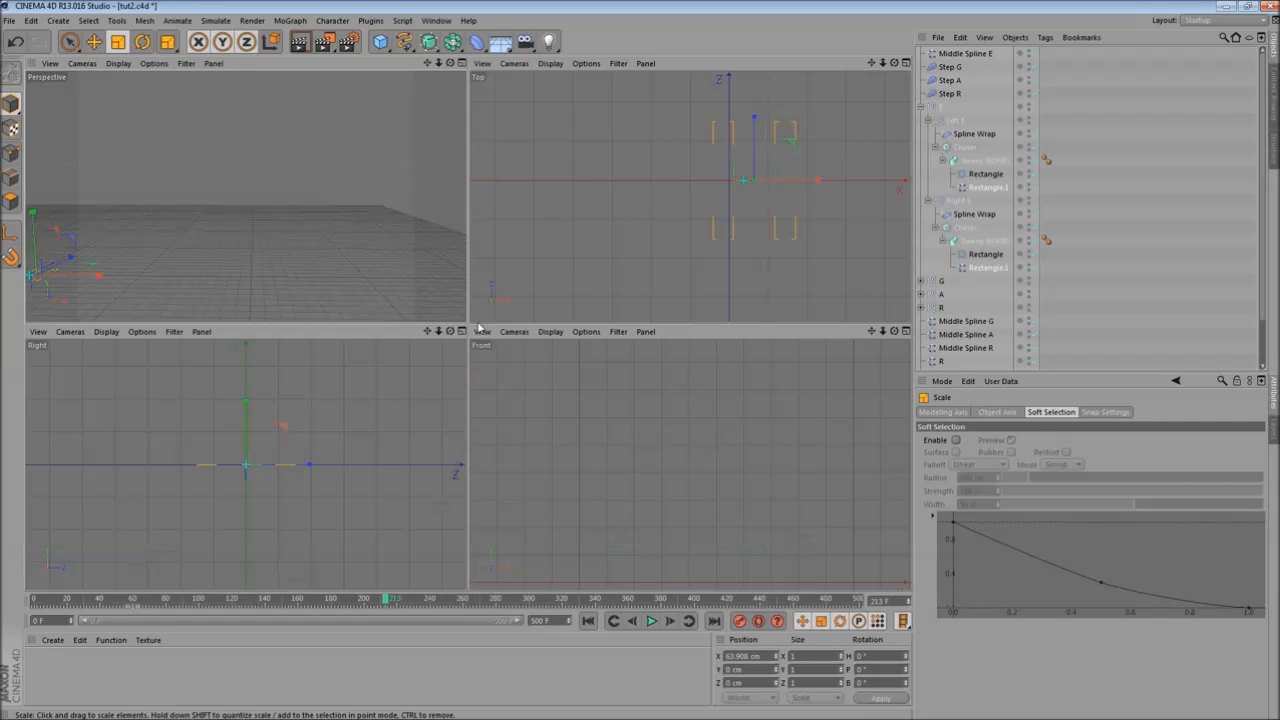
pyautogui.middleClick(672, 410)
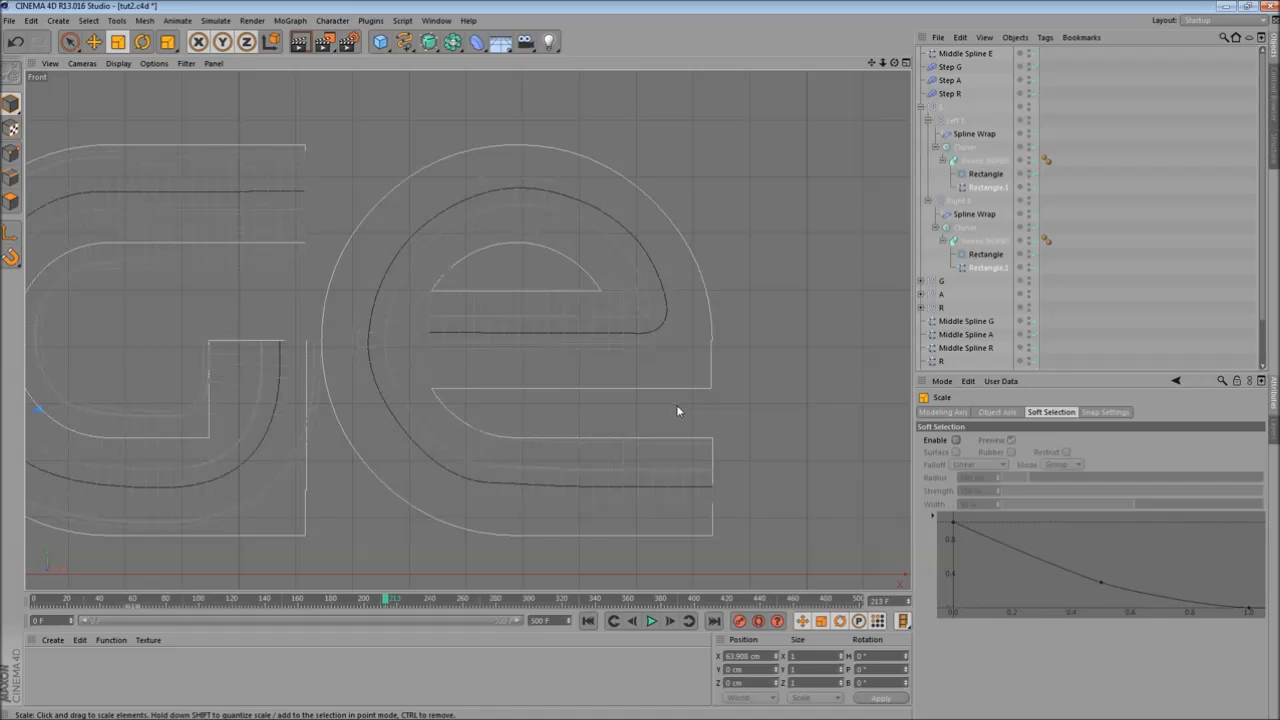
pyautogui.middleClick(550, 196)
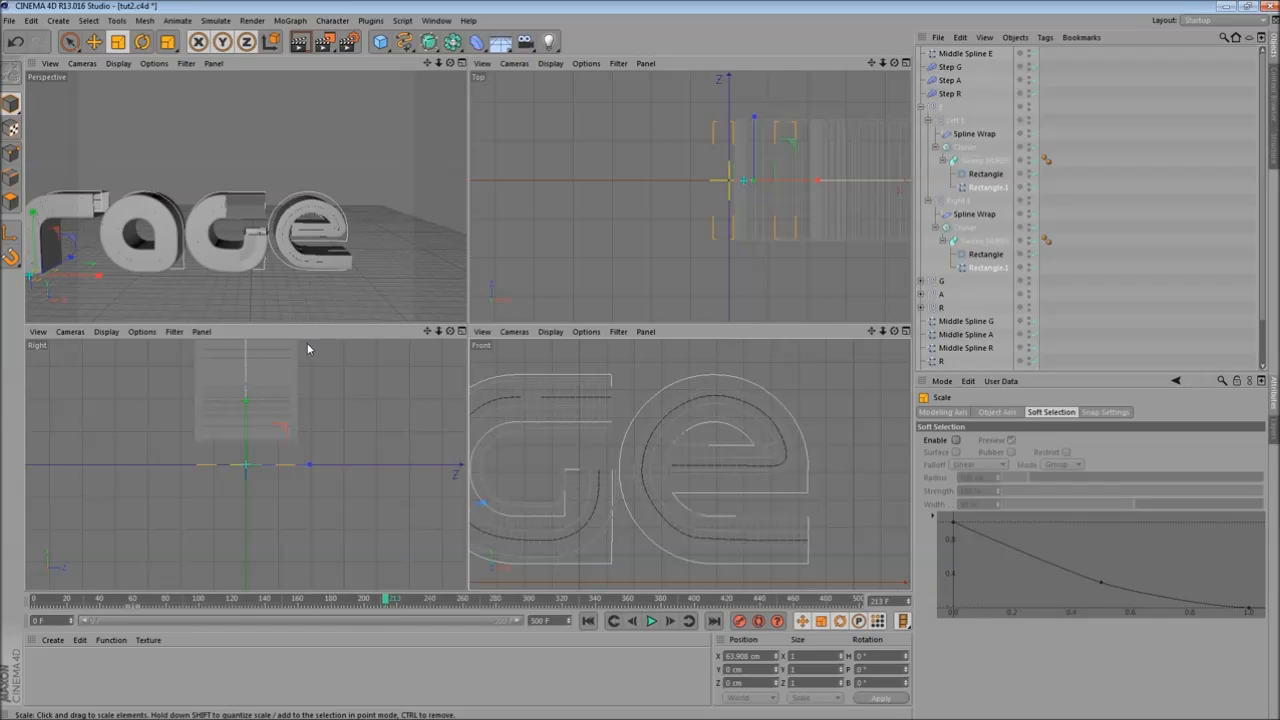
pyautogui.middleClick(366, 398)
pyautogui.middleClick(252, 343)
pyautogui.middleClick(240, 229)
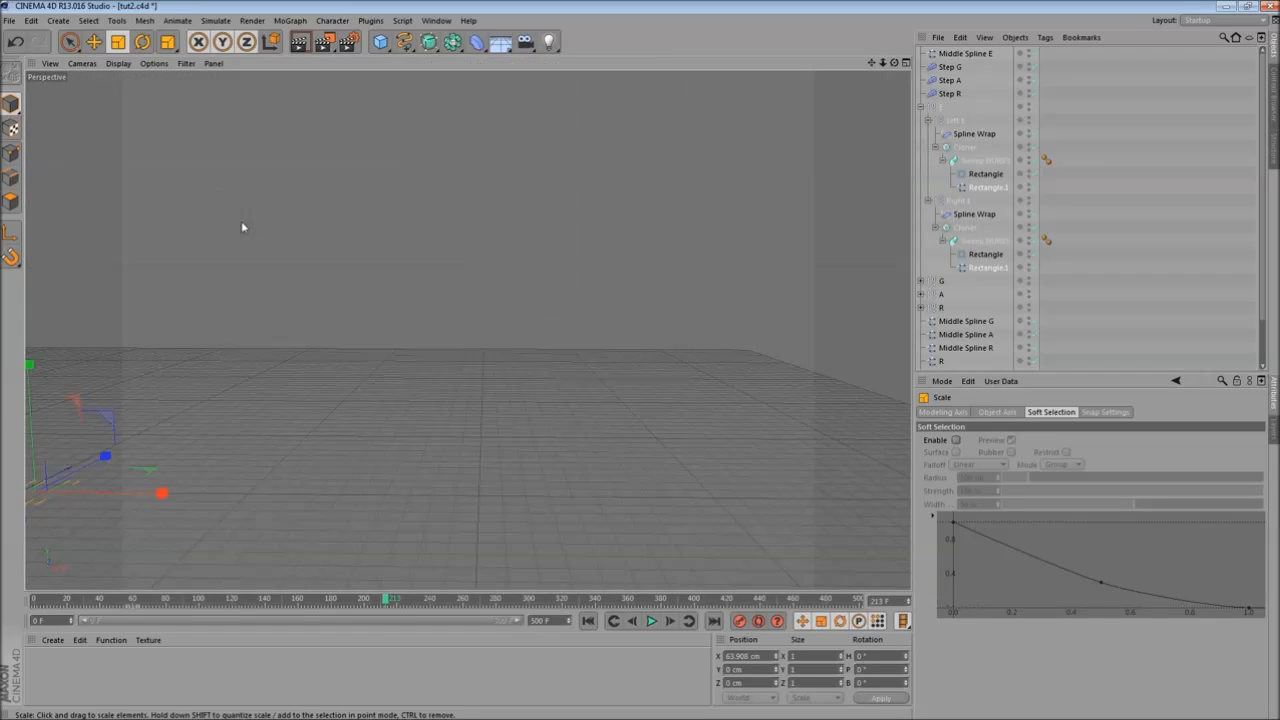
pyautogui.keyDown('alt'); pyautogui.moveTo(200, 306); pyautogui.dragTo(353, 264, button='middle'); pyautogui.keyUp('alt')
pyautogui.moveTo(360, 439); pyautogui.dragTo(391, 437)
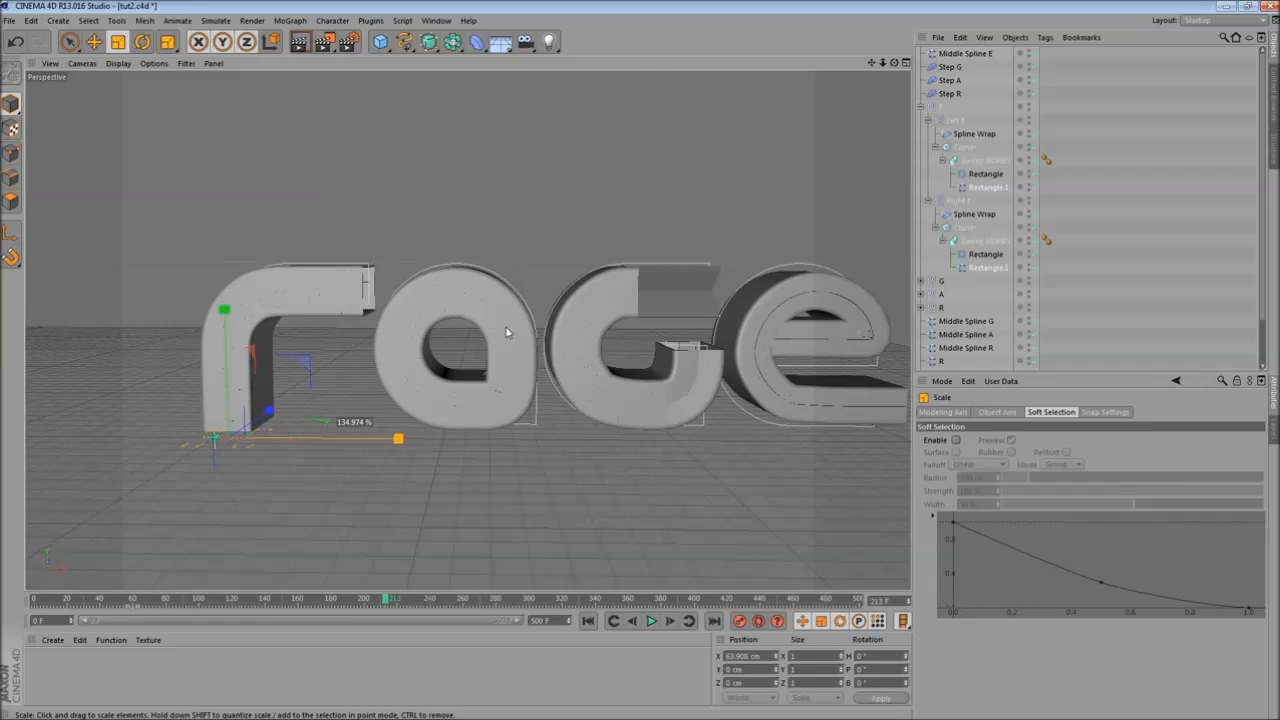
# - Move Middle Spline E's right end point down to the lower corner of the e's crossbar
pyautogui.middleClick(479, 378)
pyautogui.middleClick(479, 378)
pyautogui.scroll(5, 614, 423)
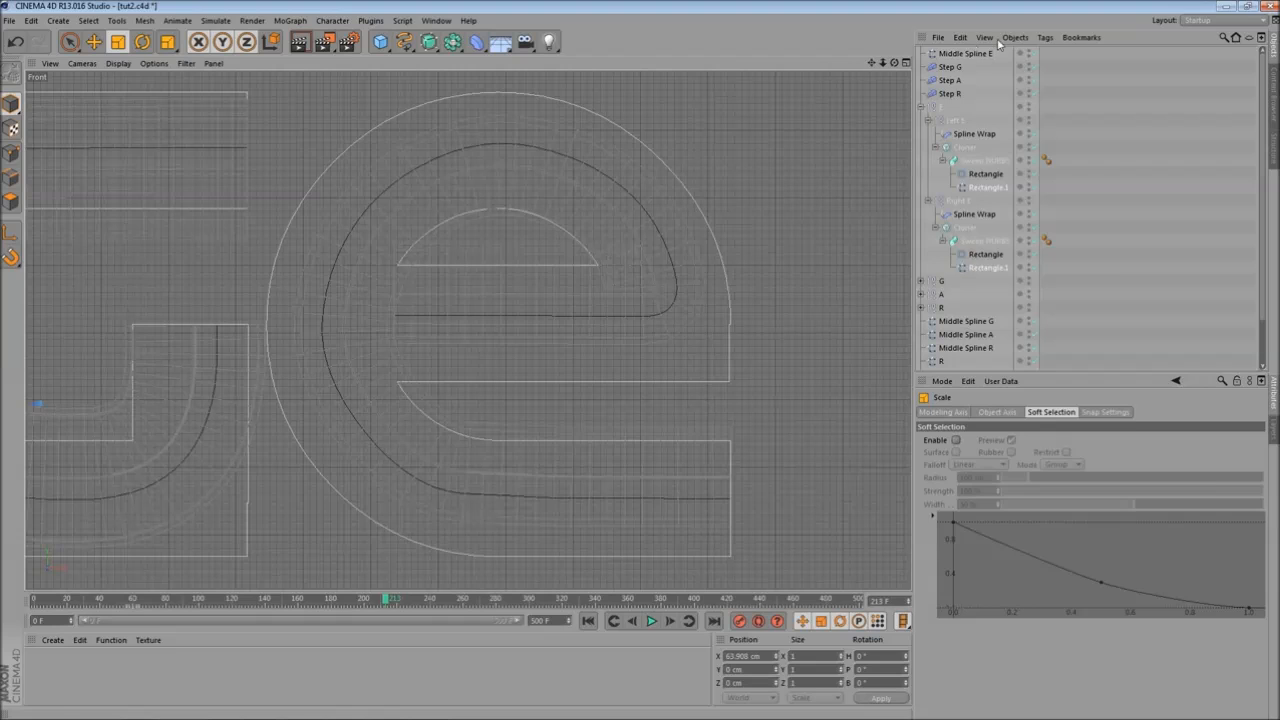
pyautogui.click(968, 54)
pyautogui.click(11, 153)
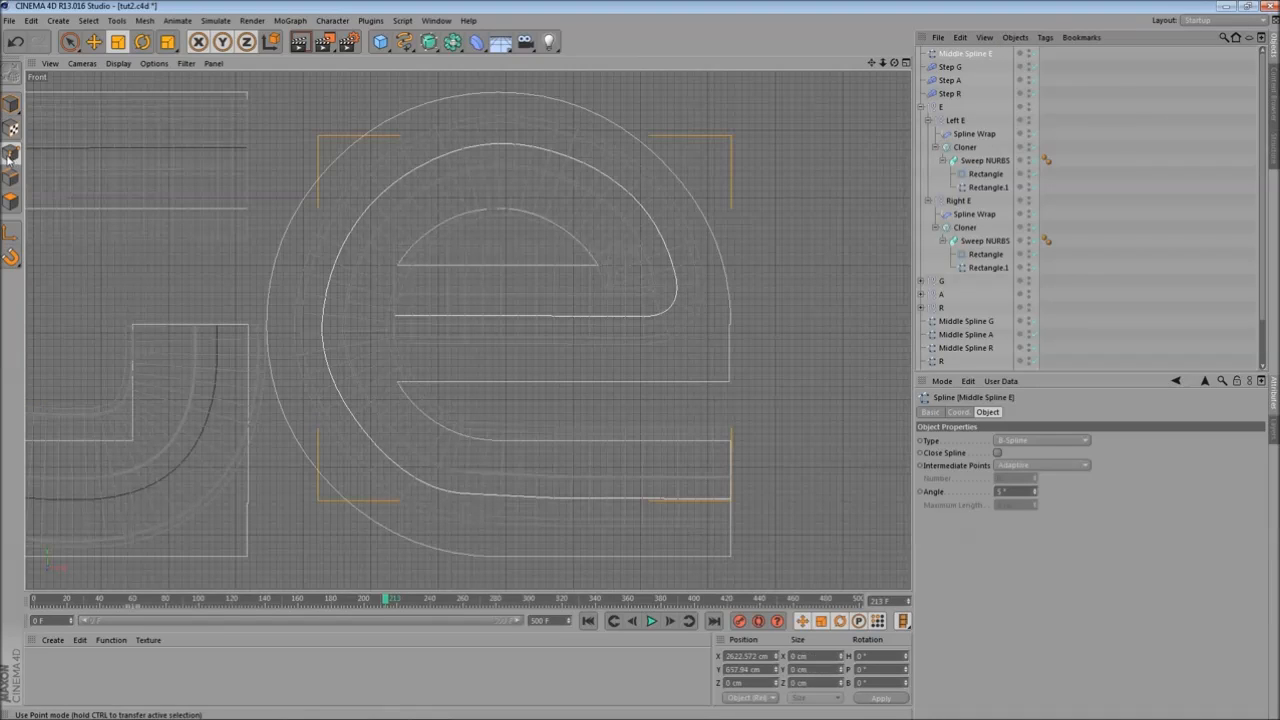
pyautogui.click(689, 320)
pyautogui.click(94, 41)
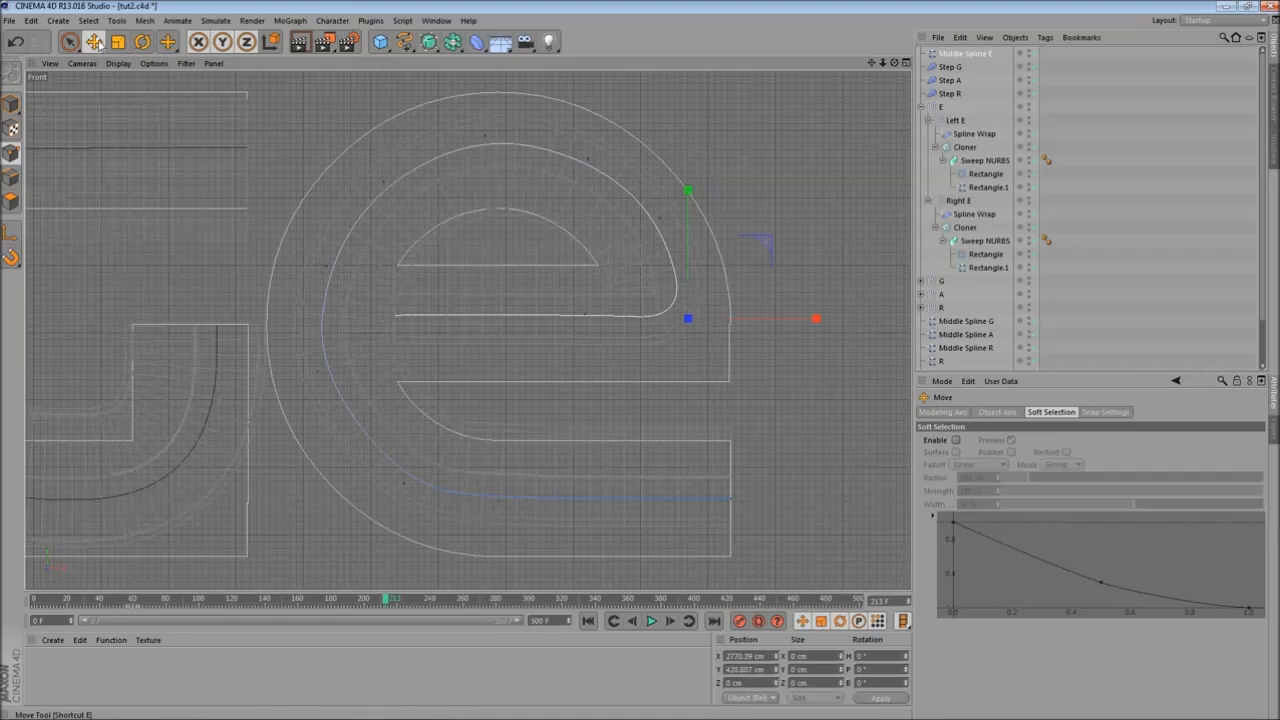
pyautogui.moveTo(690, 243)
pyautogui.mouseDown()
pyautogui.moveTo(694, 277)
pyautogui.moveTo(705, 249)
pyautogui.moveTo(707, 261)
pyautogui.mouseUp()
pyautogui.moveTo(800, 341); pyautogui.dragTo(833, 343)
pyautogui.moveTo(743, 251); pyautogui.dragTo(749, 290)
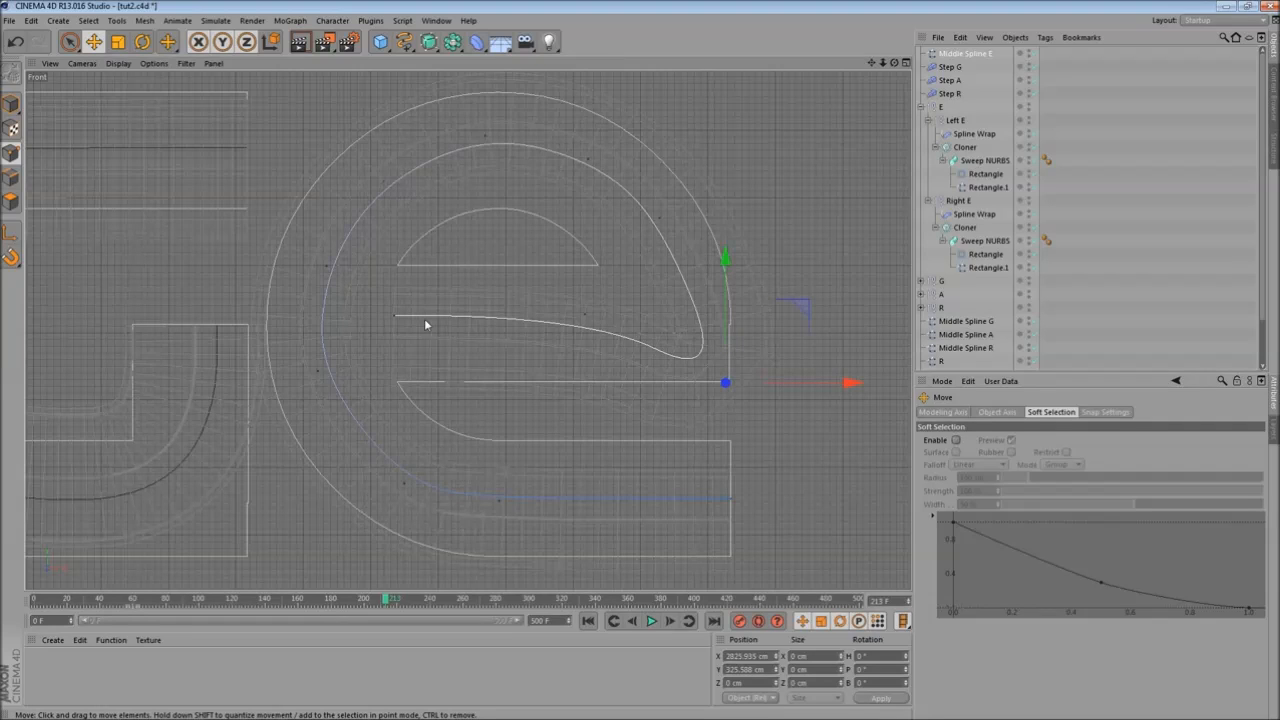
# - Lower the spline's left end point and reshape the curve to follow the middle of the e's crossbar
pyautogui.click(395, 318)
pyautogui.moveTo(392, 231); pyautogui.dragTo(400, 265)
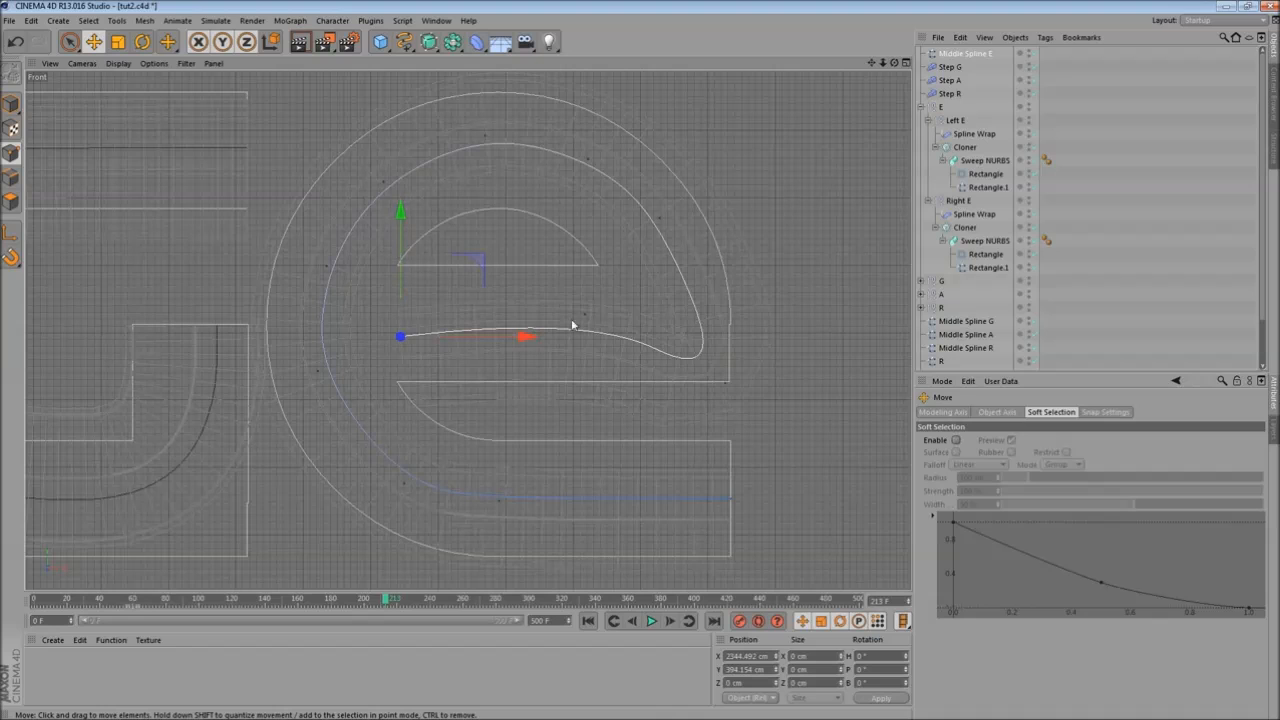
pyautogui.click(590, 317)
pyautogui.moveTo(584, 254); pyautogui.dragTo(491, 320)
pyautogui.click(401, 338)
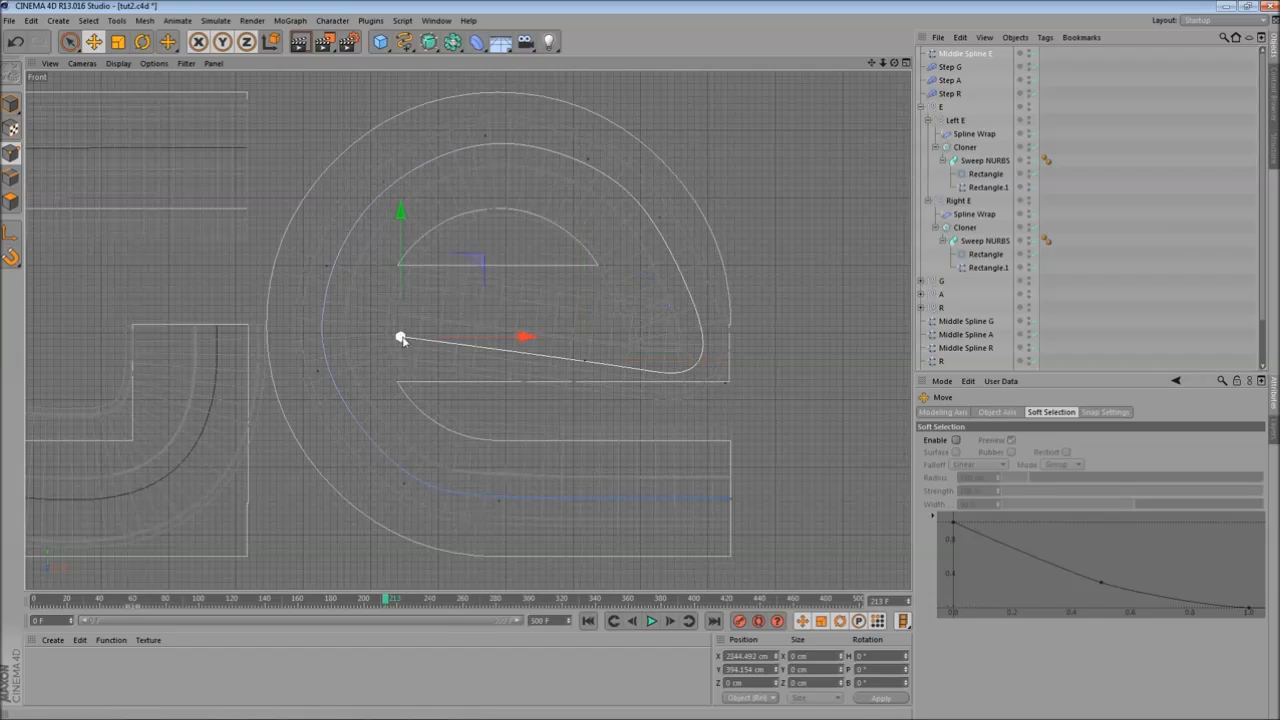
pyautogui.click(587, 361)
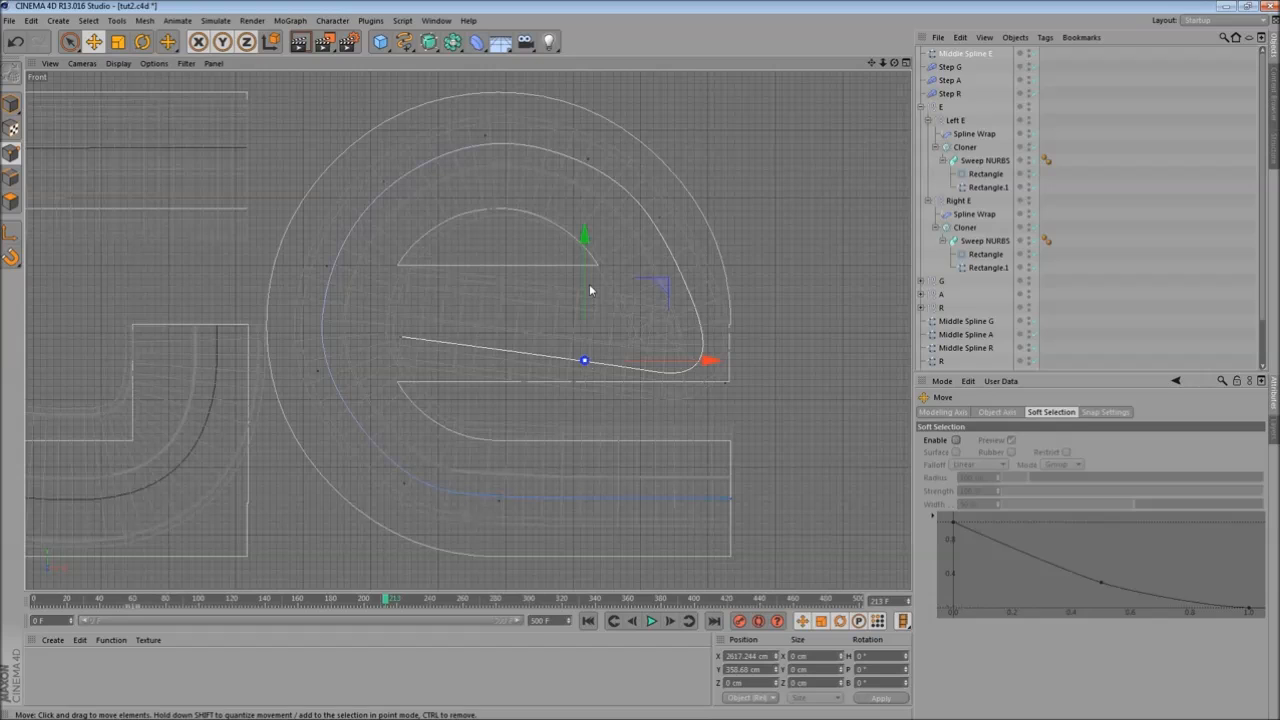
pyautogui.moveTo(583, 261); pyautogui.dragTo(590, 229)
pyautogui.click(684, 382)
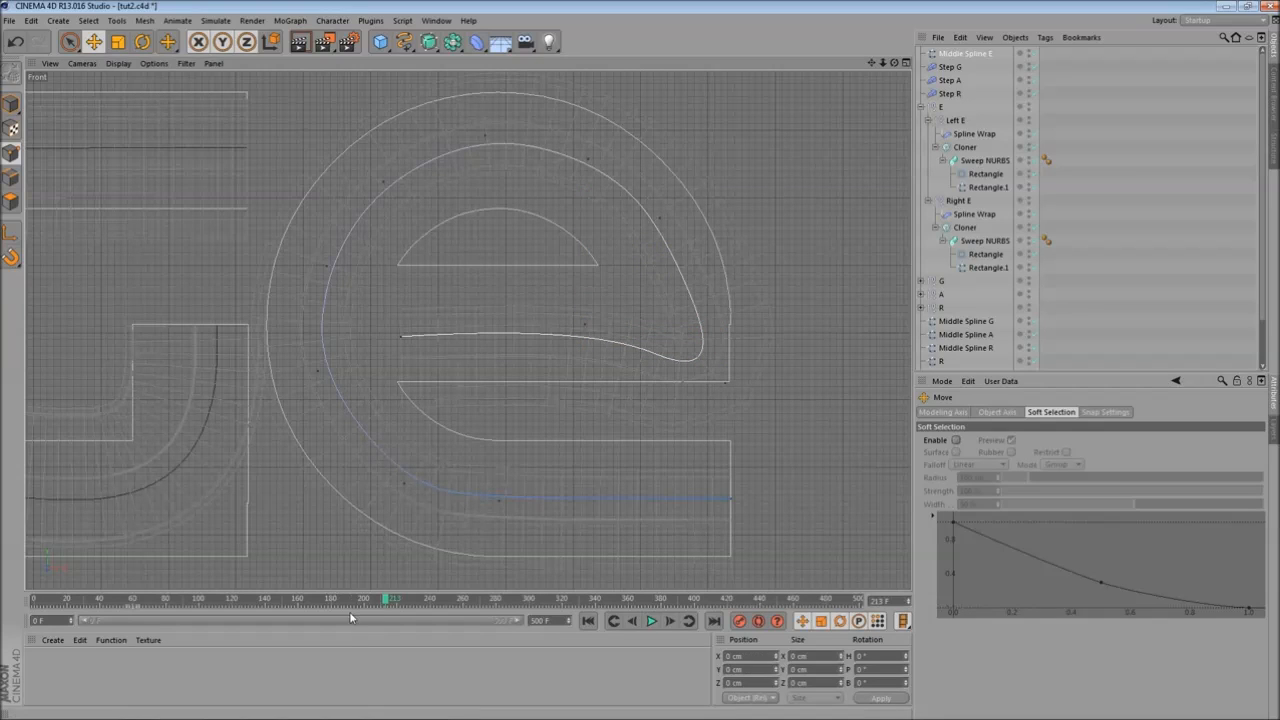
# - Raise the spline's right end point slightly toward the middle of the crossbar
pyautogui.moveTo(387, 600); pyautogui.dragTo(481, 600)
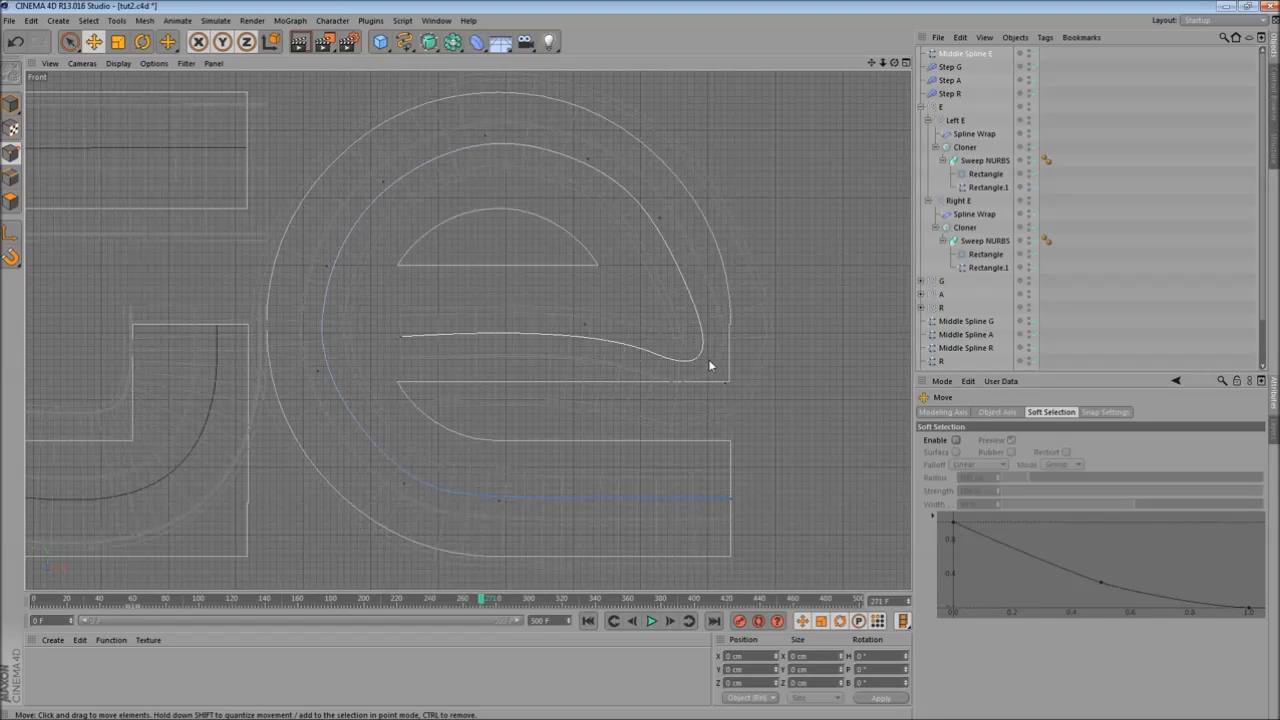
pyautogui.click(730, 390)
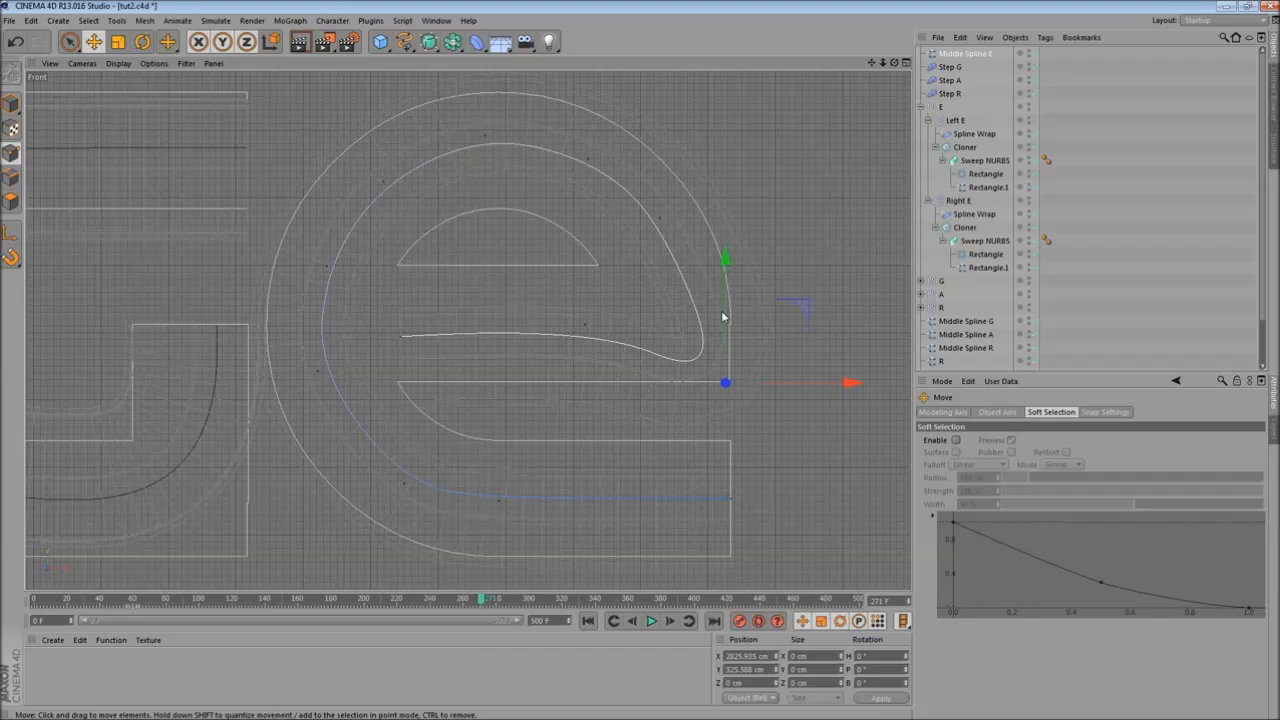
pyautogui.moveTo(725, 254); pyautogui.dragTo(725, 252)
pyautogui.moveTo(725, 298); pyautogui.dragTo(707, 267)
# - Shorten the left end point's tangent to flatten the spline along the crossbar
pyautogui.middleClick(707, 267)
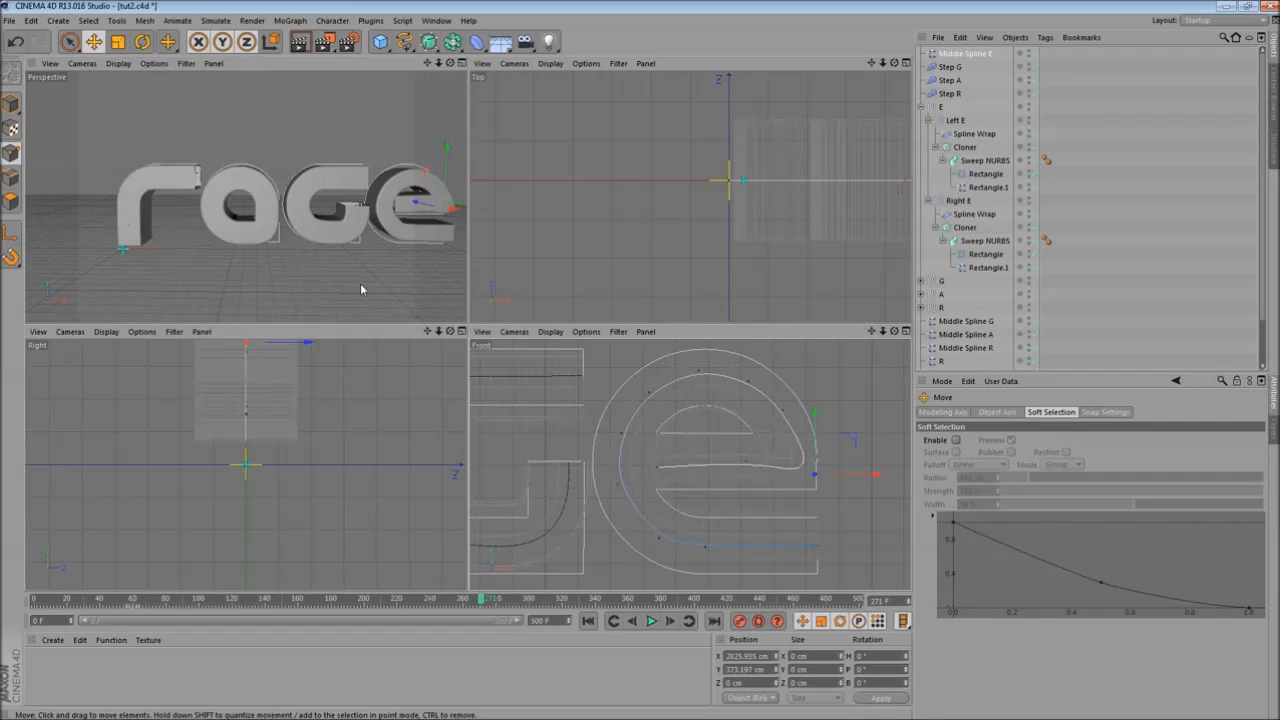
pyautogui.middleClick(363, 286)
pyautogui.keyDown('alt'); pyautogui.moveTo(680, 237); pyautogui.dragTo(391, 247, button='middle'); pyautogui.keyUp('alt')
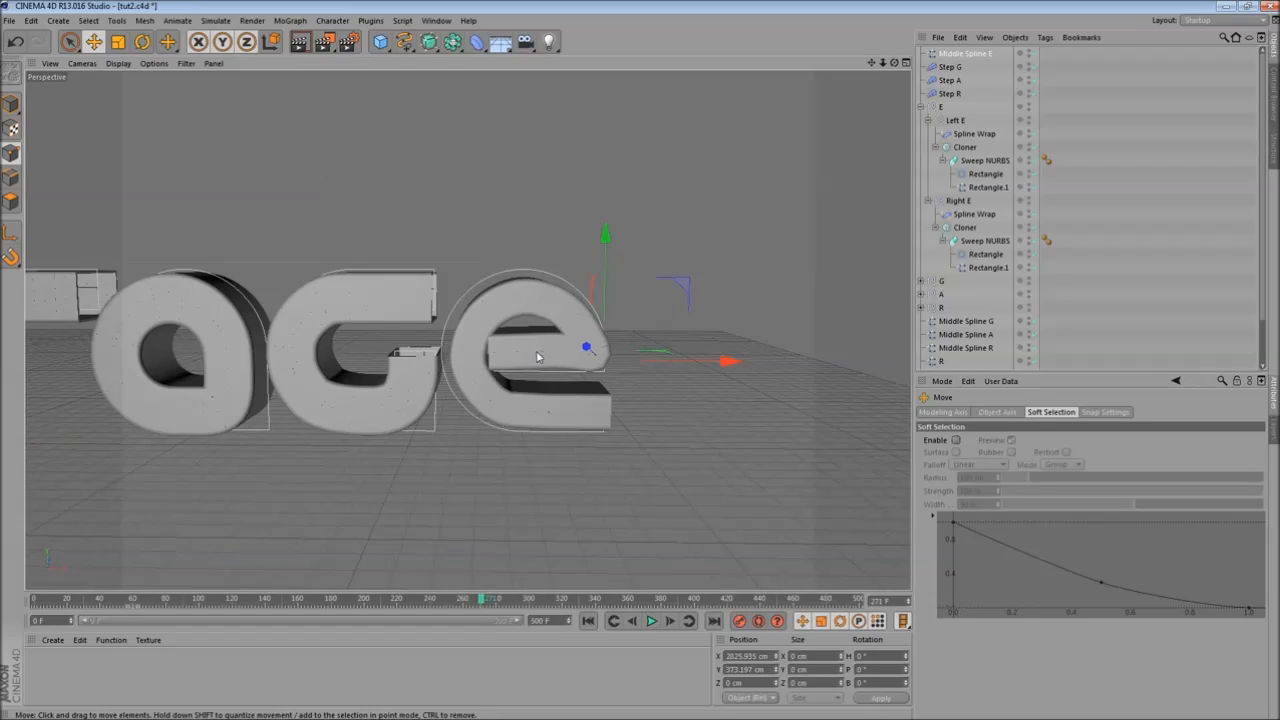
pyautogui.middleClick(541, 357)
pyautogui.middleClick(643, 421)
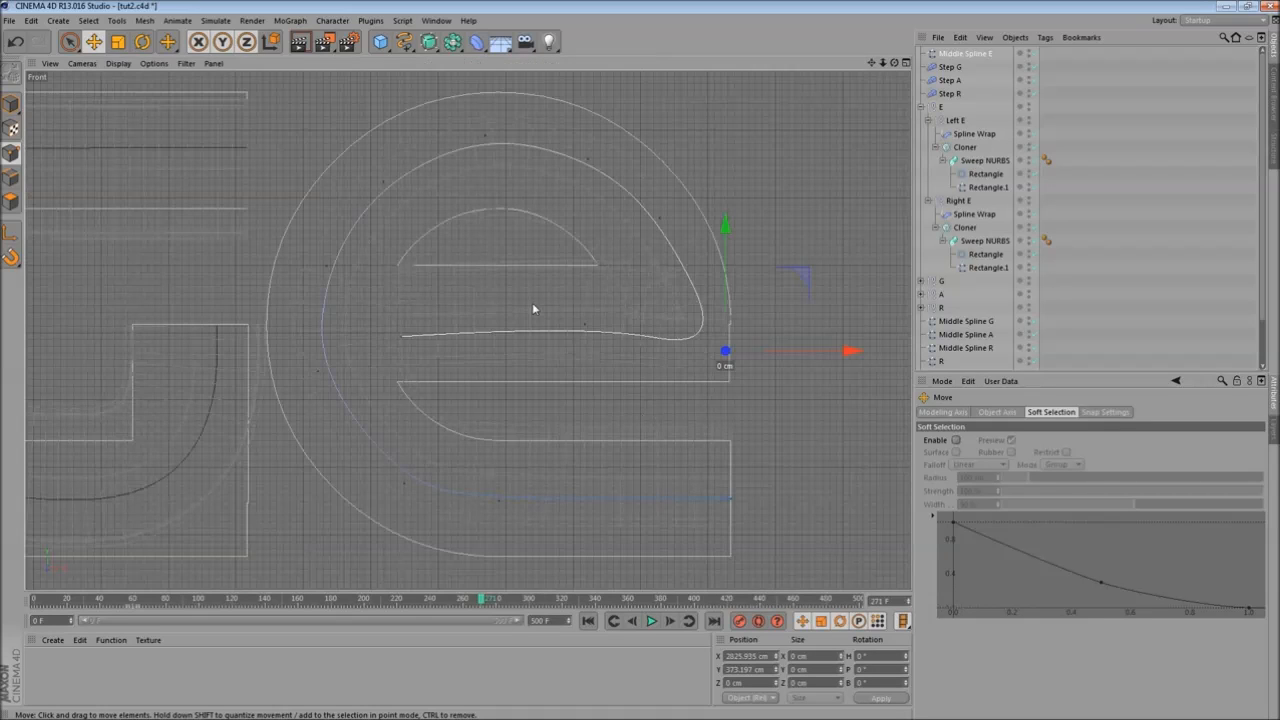
pyautogui.click(397, 340)
pyautogui.moveTo(523, 338); pyautogui.dragTo(507, 340)
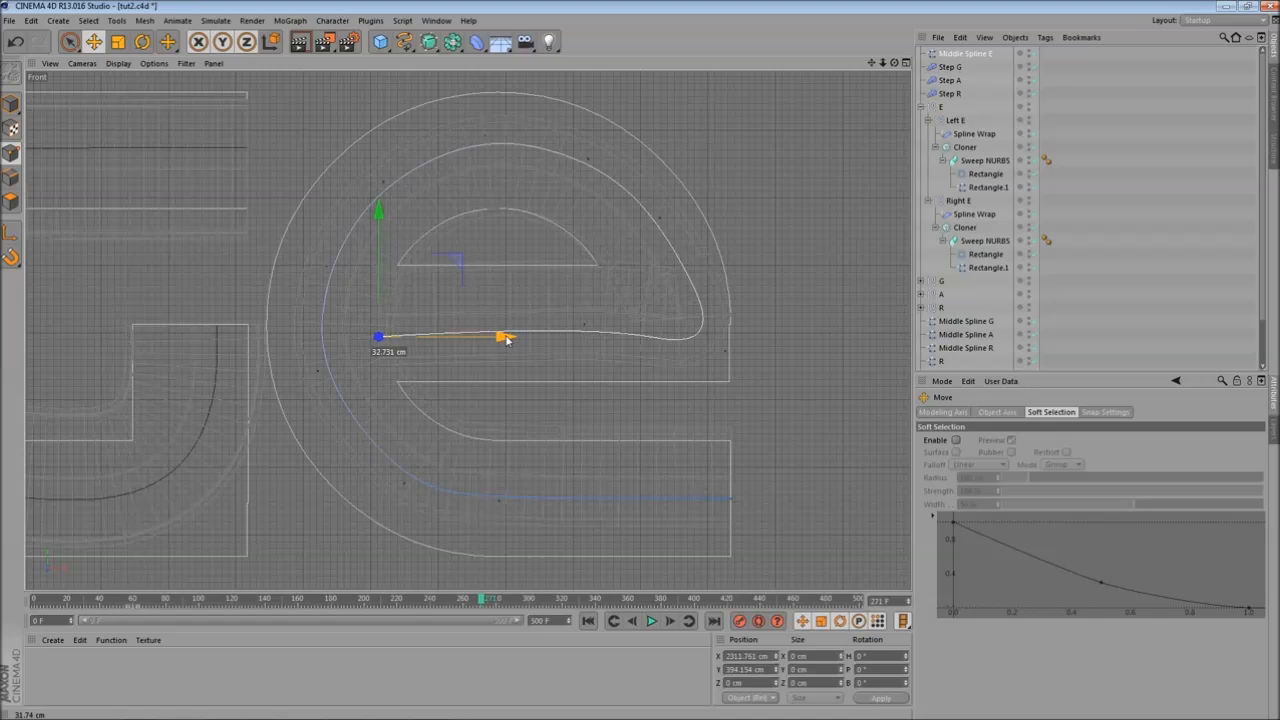
# - Switch to the perspective view and render the viewport to check the reshaped e
pyautogui.click(585, 326)
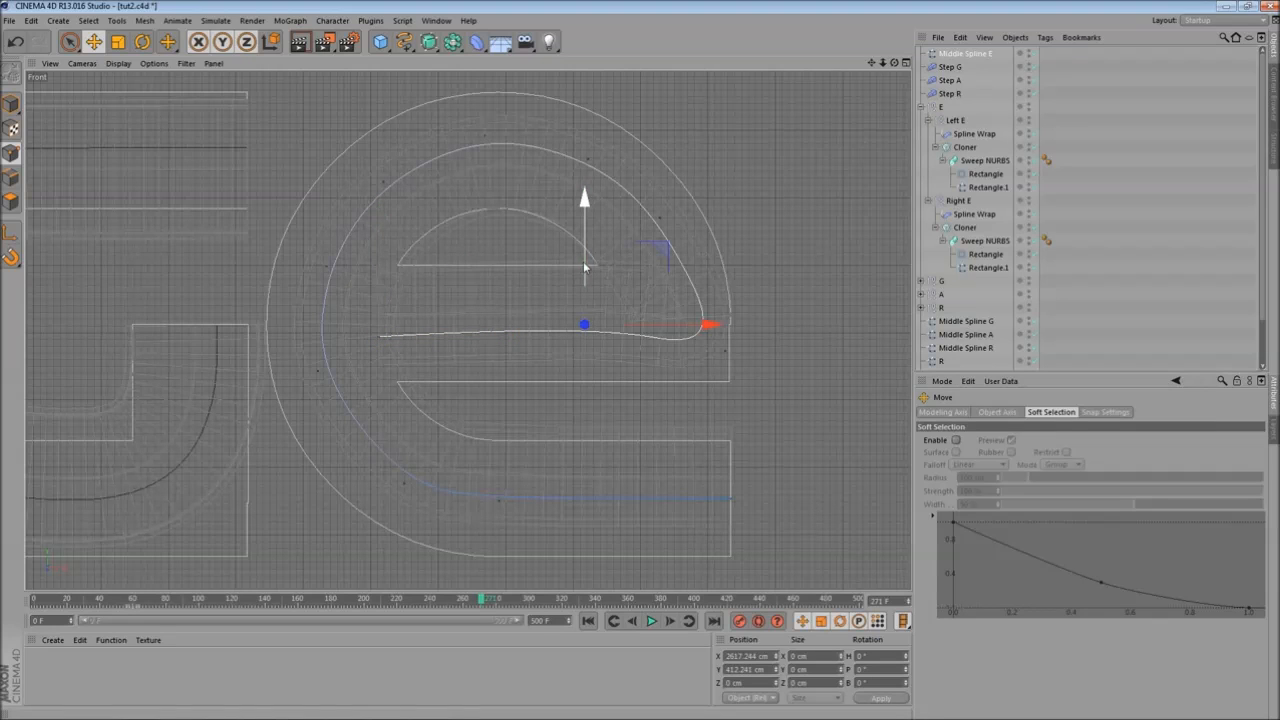
pyautogui.moveTo(588, 277); pyautogui.dragTo(587, 277)
pyautogui.middleClick(454, 243)
pyautogui.middleClick(311, 258)
pyautogui.scroll(6, 508, 315)
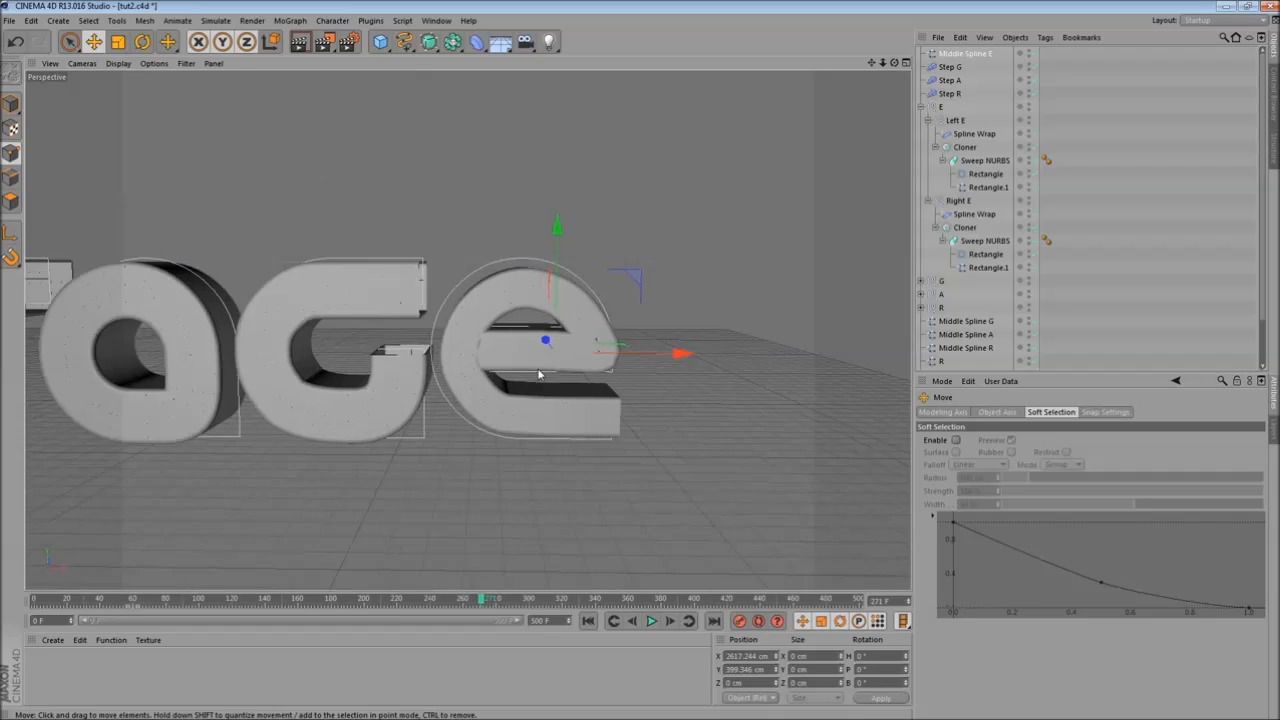
pyautogui.click(299, 57)
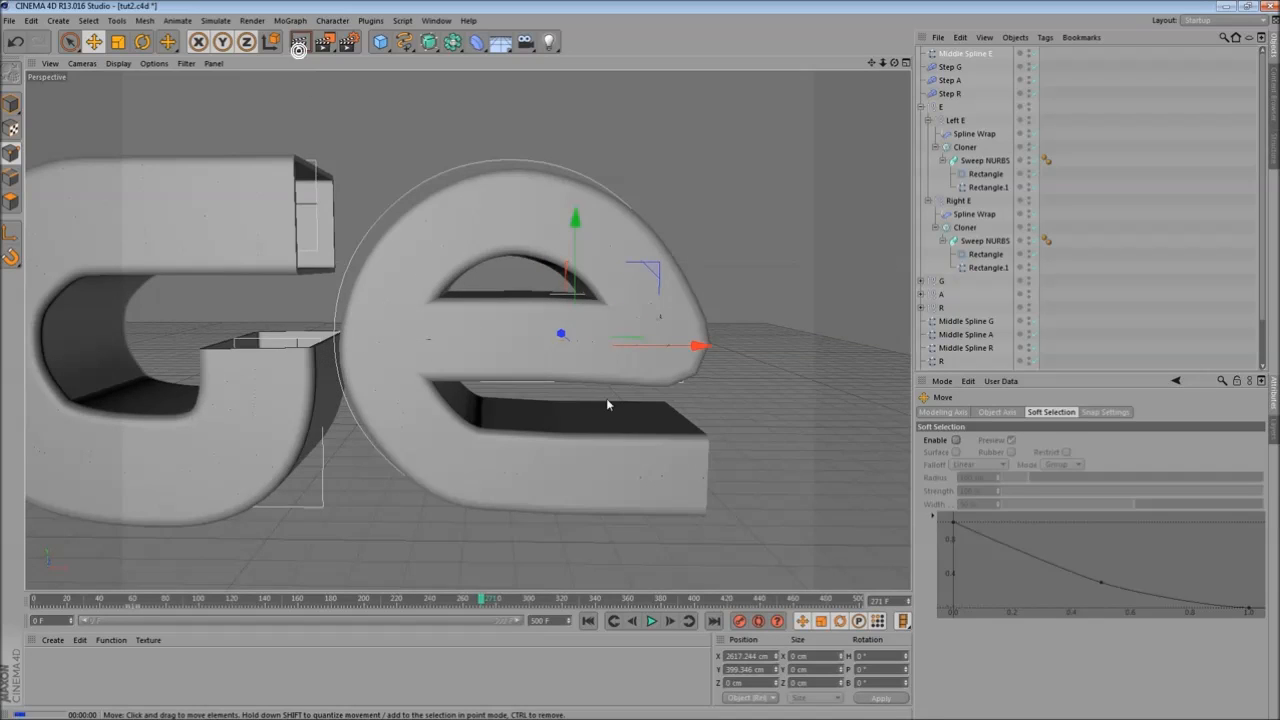
pyautogui.scroll(-2, 615, 397)
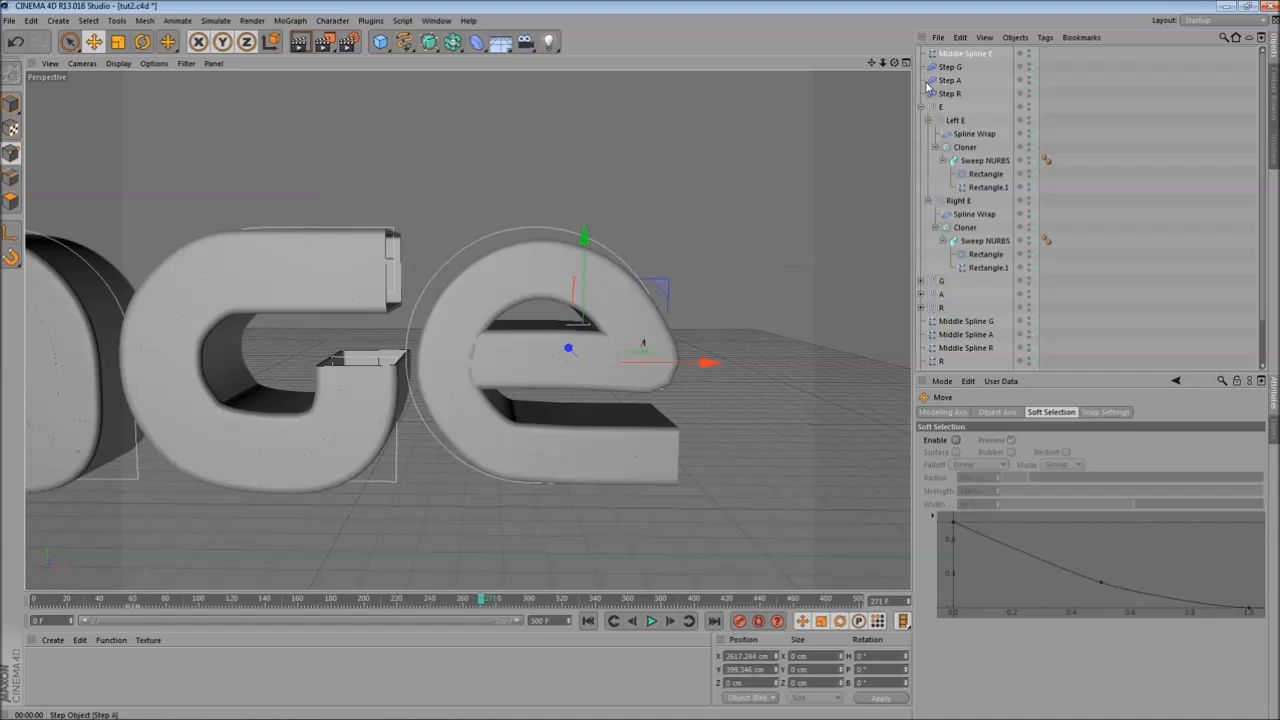
# - Set Middle Spline E's intermediate points to Subdivided with a 15 cm maximum length
pyautogui.click(965, 53)
pyautogui.click(1040, 465)
pyautogui.click(1026, 531)
pyautogui.moveTo(1035, 509); pyautogui.dragTo(1035, 504)
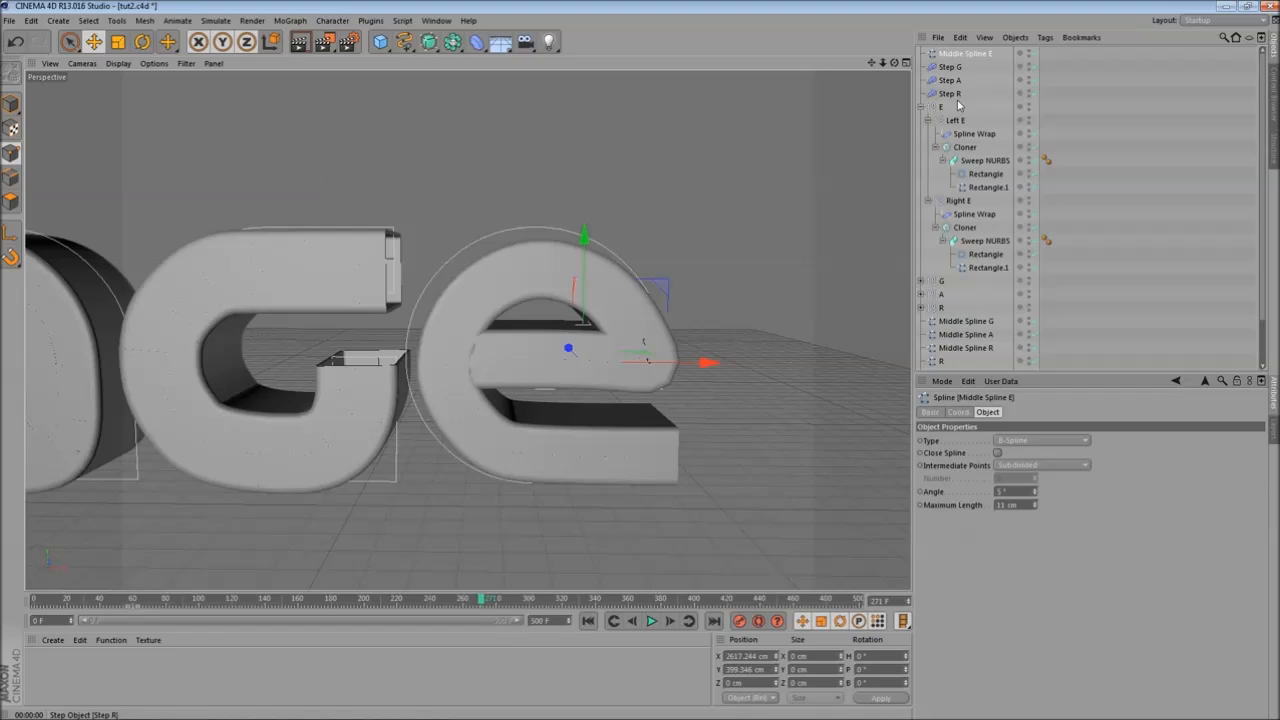
# - Select both E profile rectangles and set their maximum length to 15.04 cm
pyautogui.click(985, 173)
pyautogui.keyDown('ctrl'); pyautogui.click(988, 254); pyautogui.keyUp('ctrl')
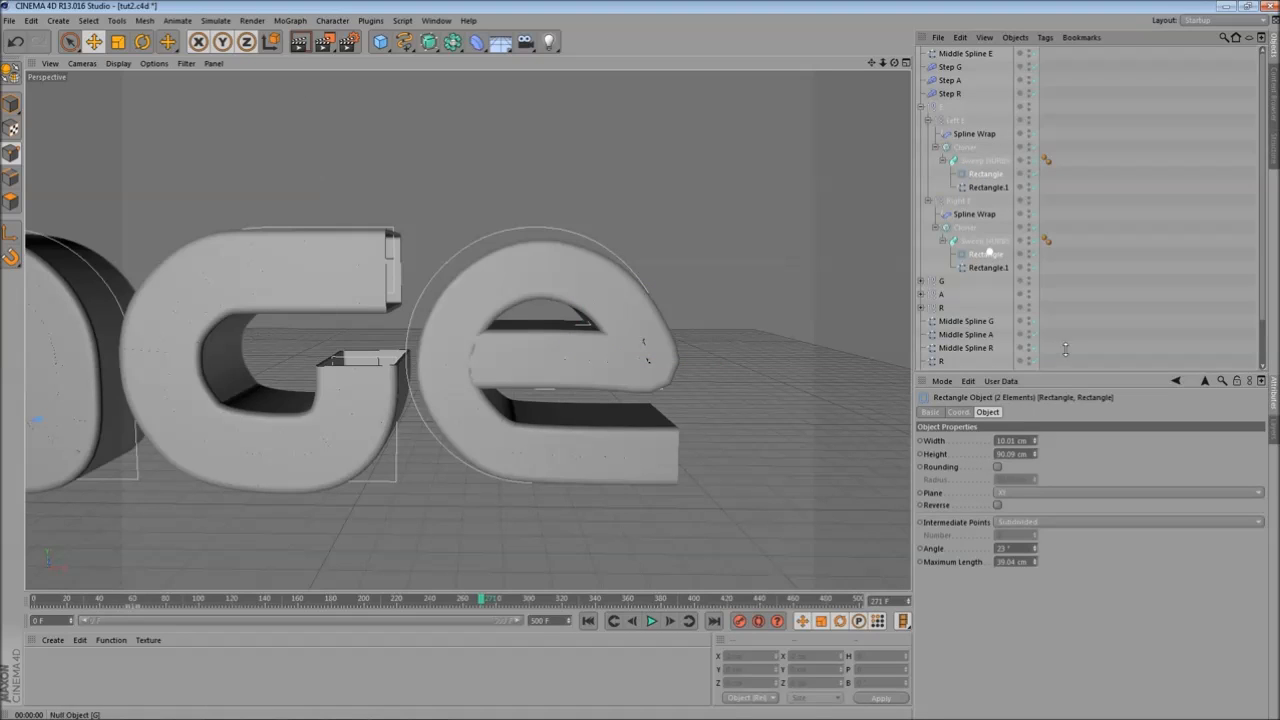
pyautogui.moveTo(1035, 562); pyautogui.dragTo(1035, 575)
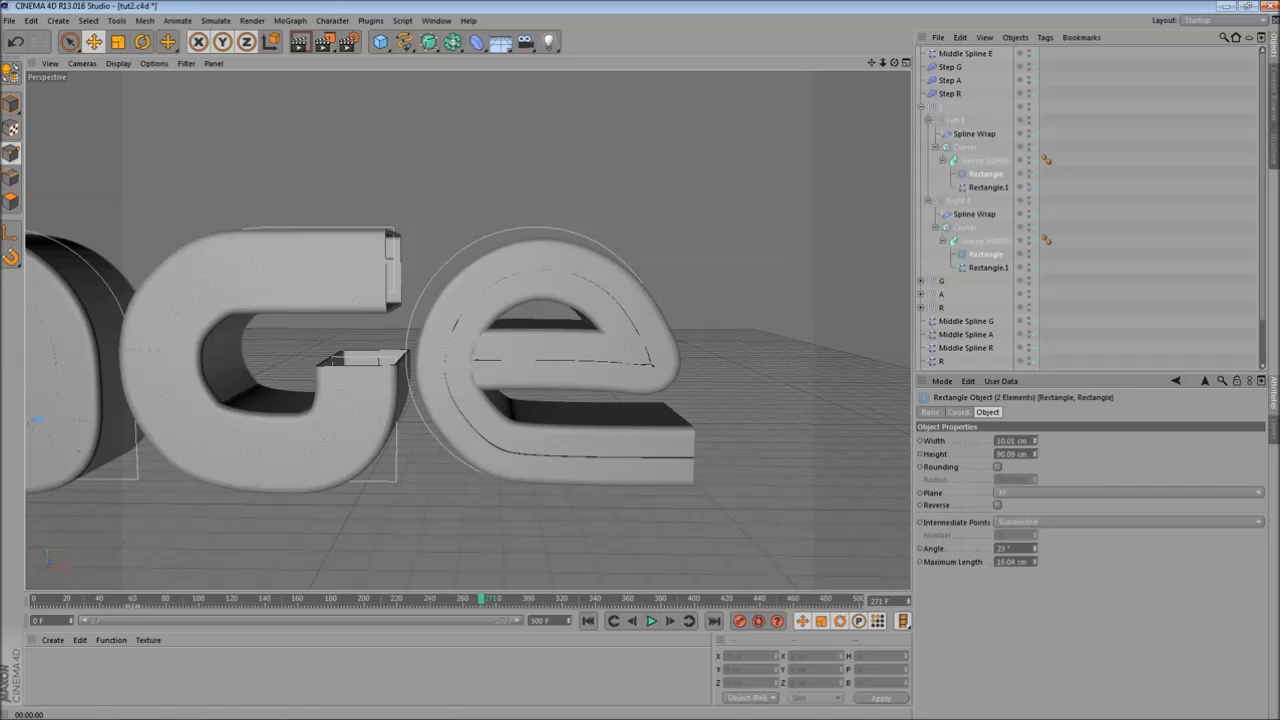
# - Select both E sweep path rectangles and orbit around the letters while scrubbing the timeline
pyautogui.keyDown('alt'); pyautogui.moveTo(600, 268); pyautogui.dragTo(496, 254); pyautogui.keyUp('alt')
pyautogui.scroll(-6, 588, 349)
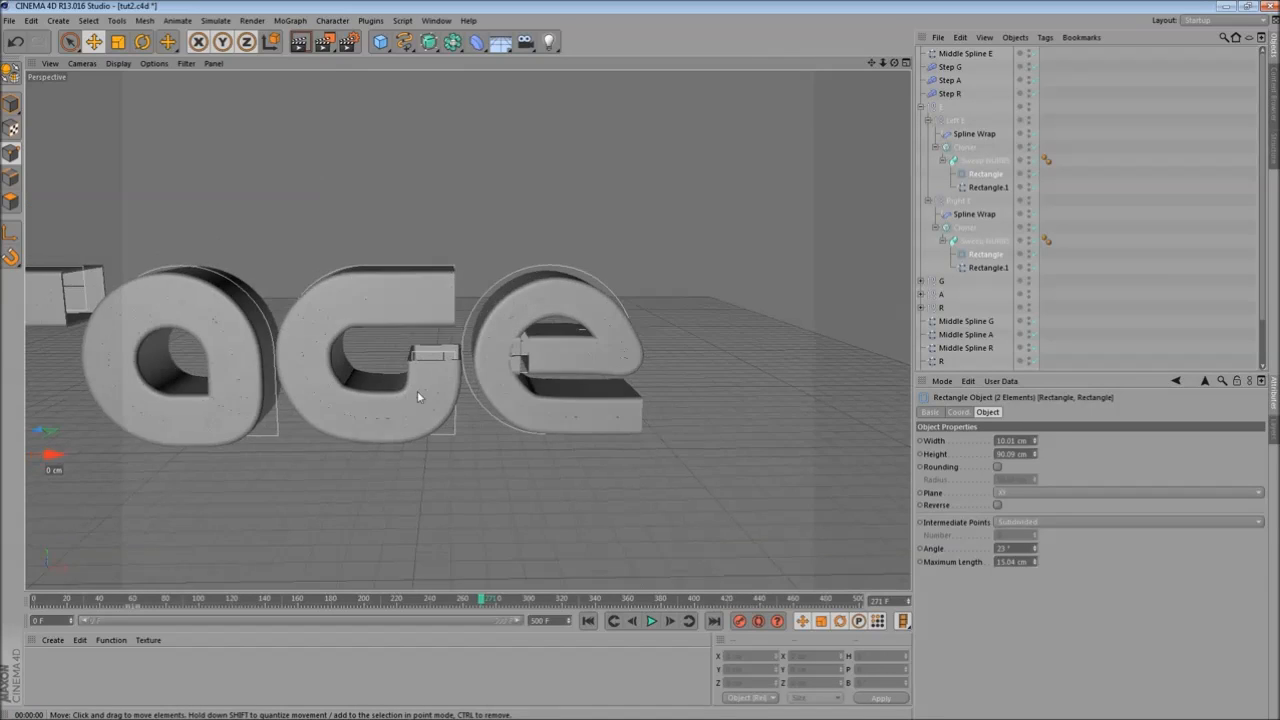
pyautogui.moveTo(482, 601); pyautogui.dragTo(449, 603)
pyautogui.click(985, 187)
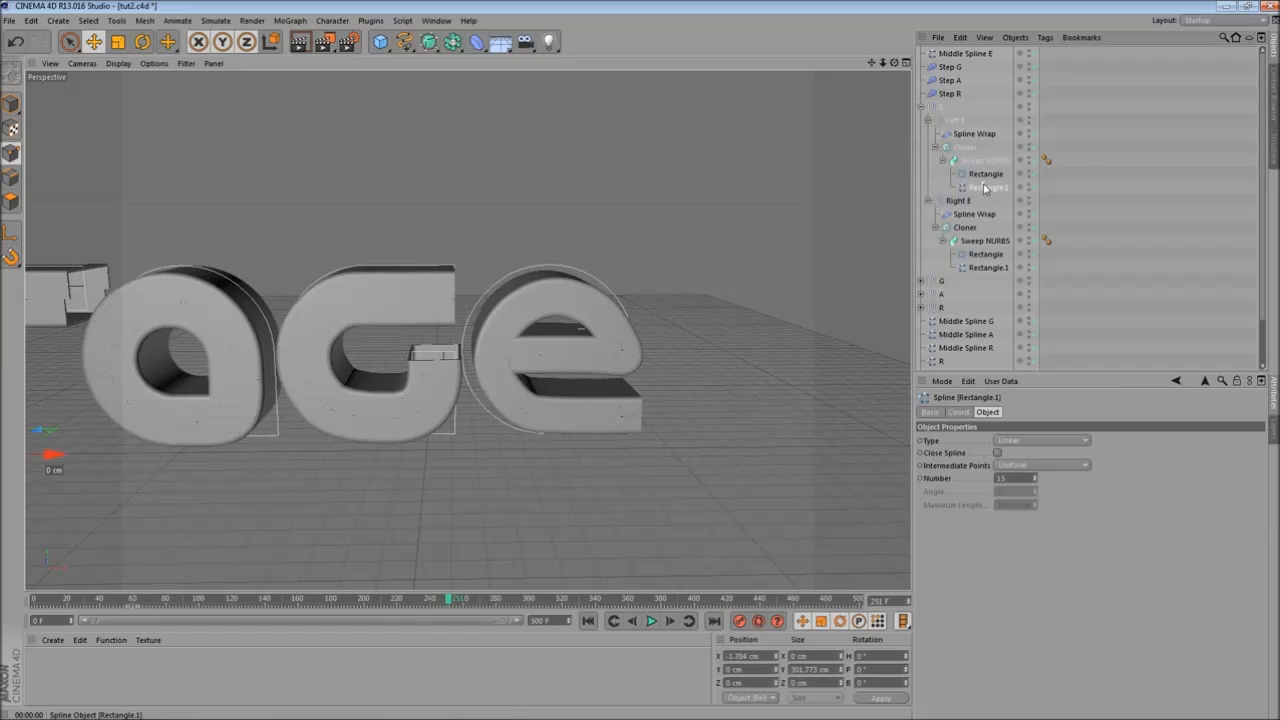
pyautogui.keyDown('ctrl'); pyautogui.click(985, 270); pyautogui.keyUp('ctrl')
pyautogui.keyDown('alt'); pyautogui.moveTo(405, 351); pyautogui.dragTo(357, 346, button='middle'); pyautogui.keyUp('alt')
pyautogui.keyDown('alt'); pyautogui.moveTo(357, 346); pyautogui.dragTo(300, 283); pyautogui.keyUp('alt')
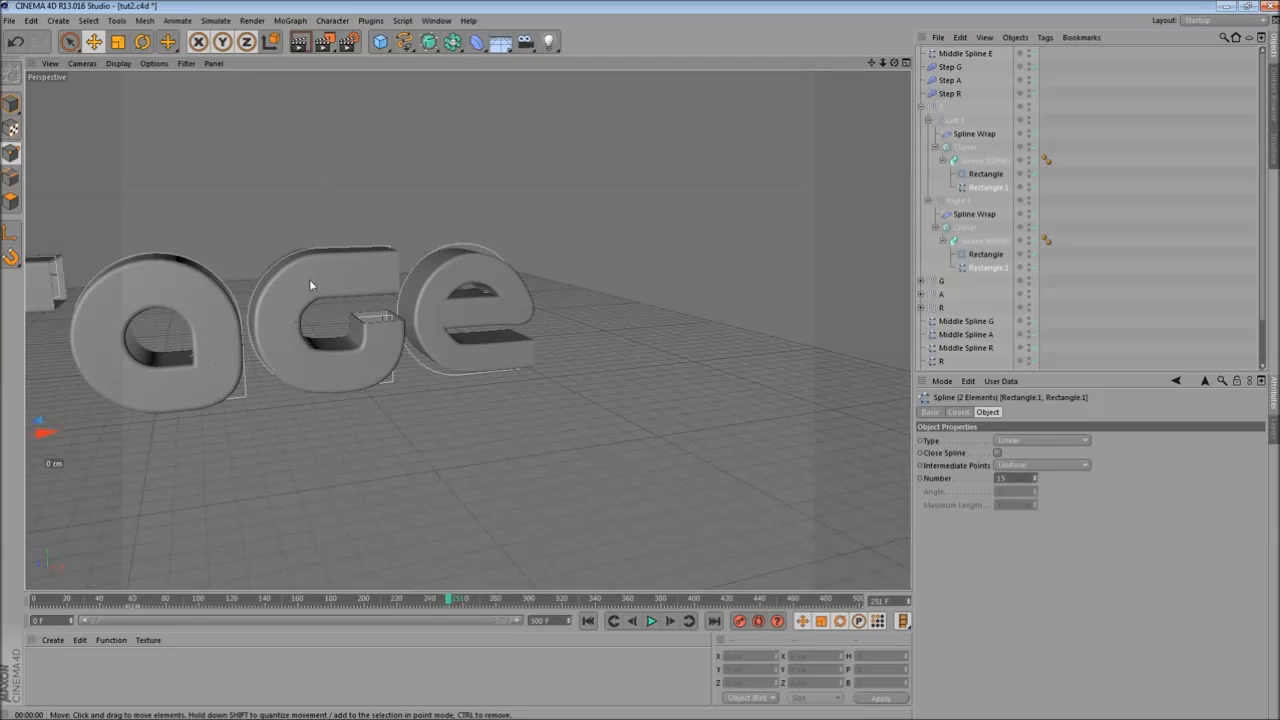
pyautogui.keyDown('alt'); pyautogui.moveTo(300, 283); pyautogui.dragTo(541, 256, button='middle'); pyautogui.keyUp('alt')
pyautogui.keyDown('alt'); pyautogui.moveTo(541, 256); pyautogui.dragTo(589, 283); pyautogui.keyUp('alt')
pyautogui.keyDown('alt'); pyautogui.moveTo(391, 292); pyautogui.dragTo(478, 297, button='middle'); pyautogui.keyUp('alt')
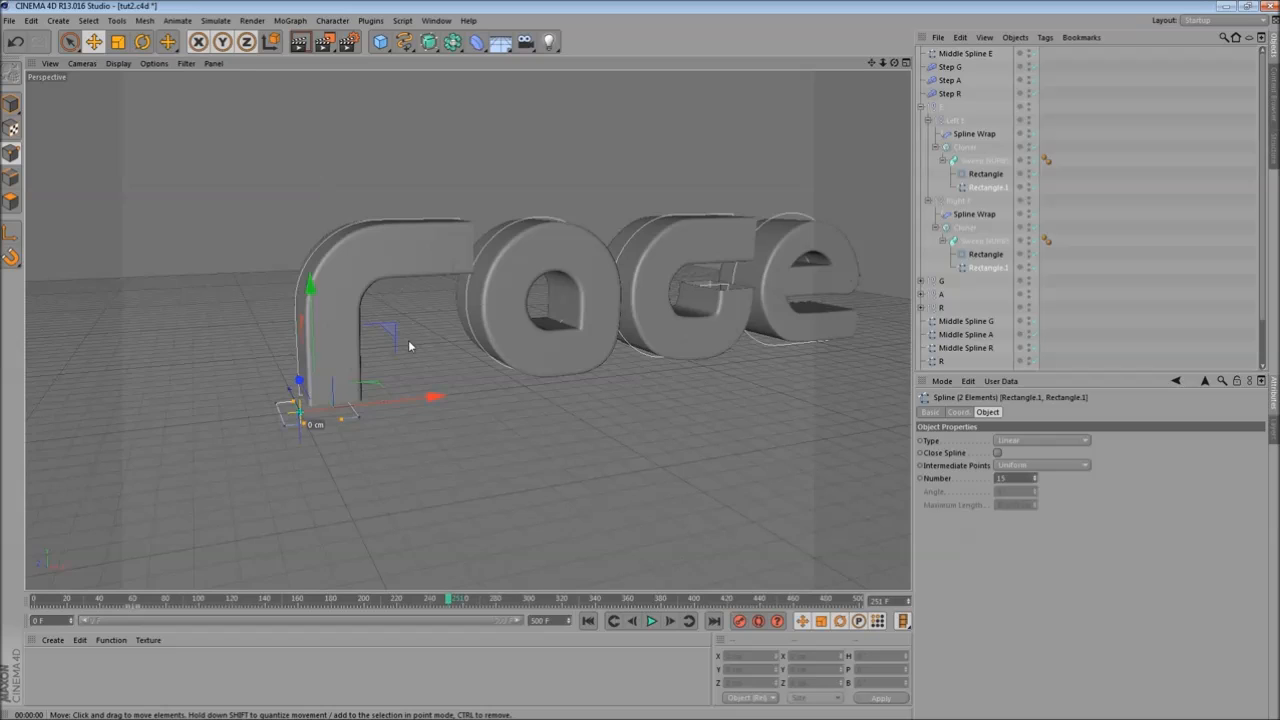
pyautogui.keyDown('alt'); pyautogui.moveTo(408, 341); pyautogui.dragTo(470, 352, button='right'); pyautogui.keyUp('alt')
pyautogui.keyDown('alt'); pyautogui.moveTo(356, 364); pyautogui.dragTo(466, 390, button='right'); pyautogui.keyUp('alt')
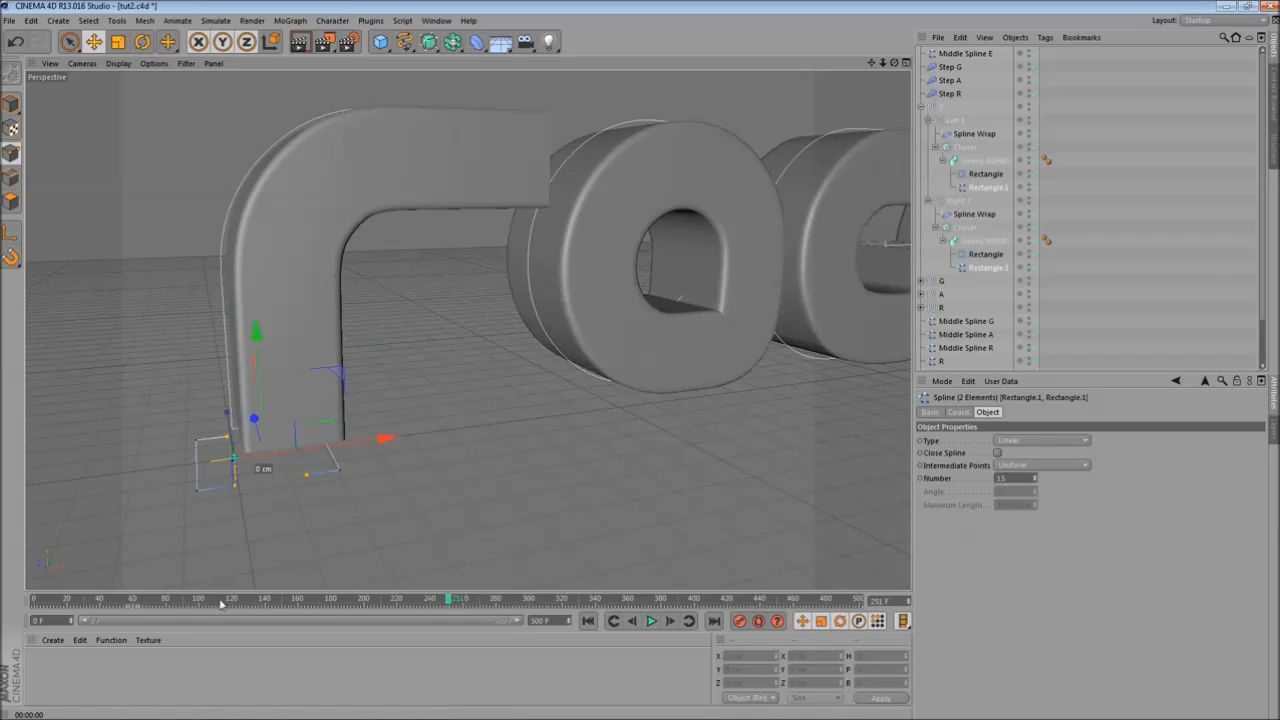
pyautogui.moveTo(155, 605); pyautogui.dragTo(134, 600)
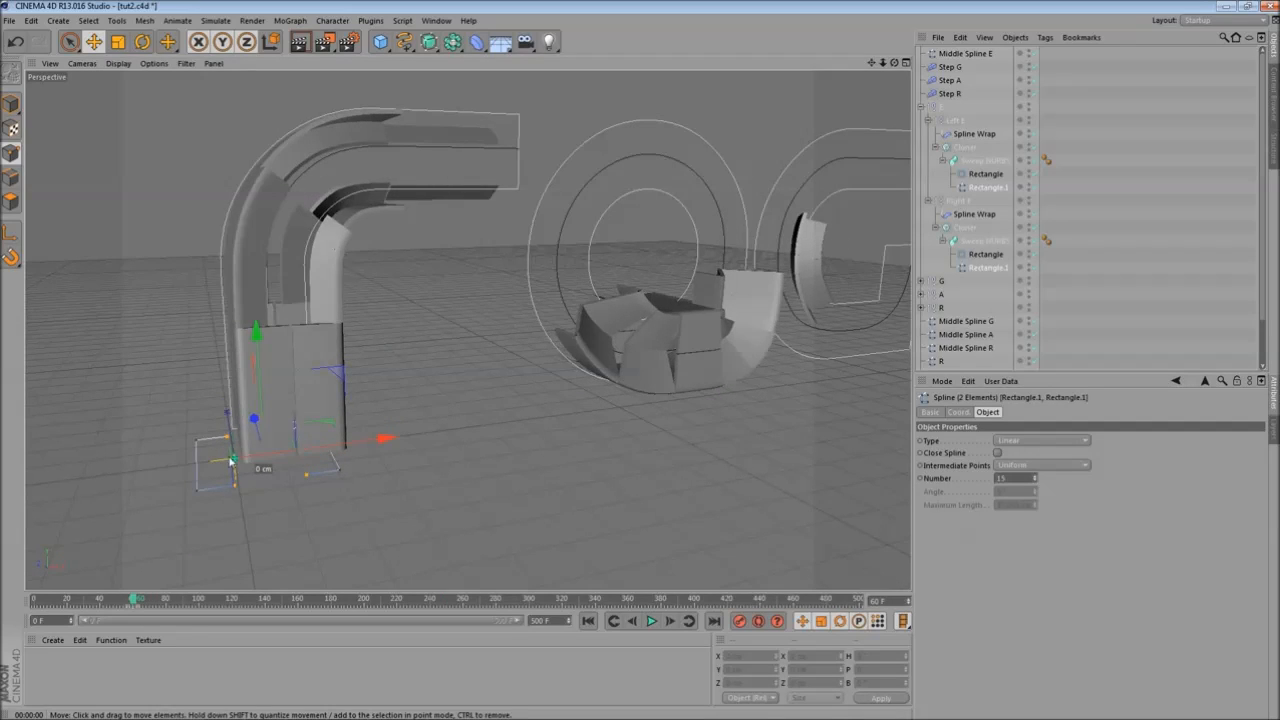
# - Scale both E sweep path rectangles with the Scale tool and scrub the timeline to check the slices
pyautogui.keyDown('alt'); pyautogui.moveTo(229, 477); pyautogui.dragTo(345, 442, button='middle'); pyautogui.keyUp('alt')
pyautogui.keyDown('alt'); pyautogui.moveTo(345, 442); pyautogui.dragTo(530, 548, button='right'); pyautogui.keyUp('alt')
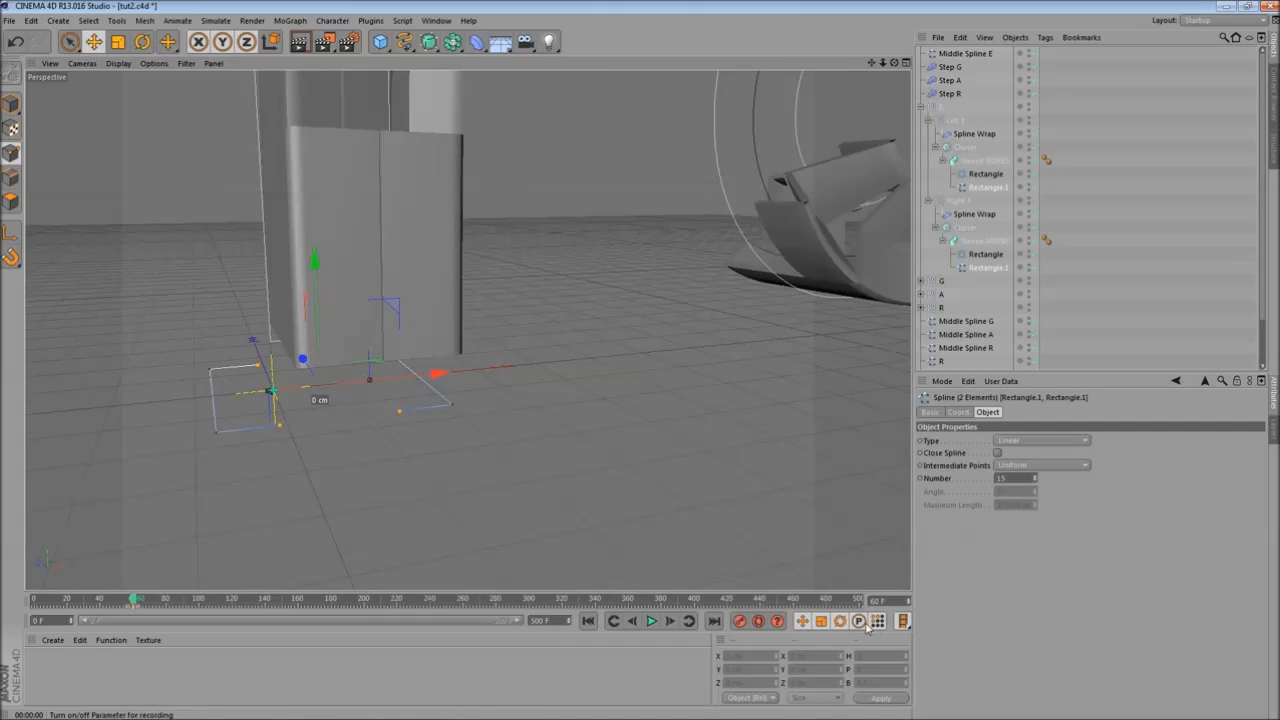
pyautogui.keyDown('alt'); pyautogui.moveTo(348, 420); pyautogui.dragTo(480, 490, button='middle'); pyautogui.keyUp('alt')
pyautogui.click(118, 41)
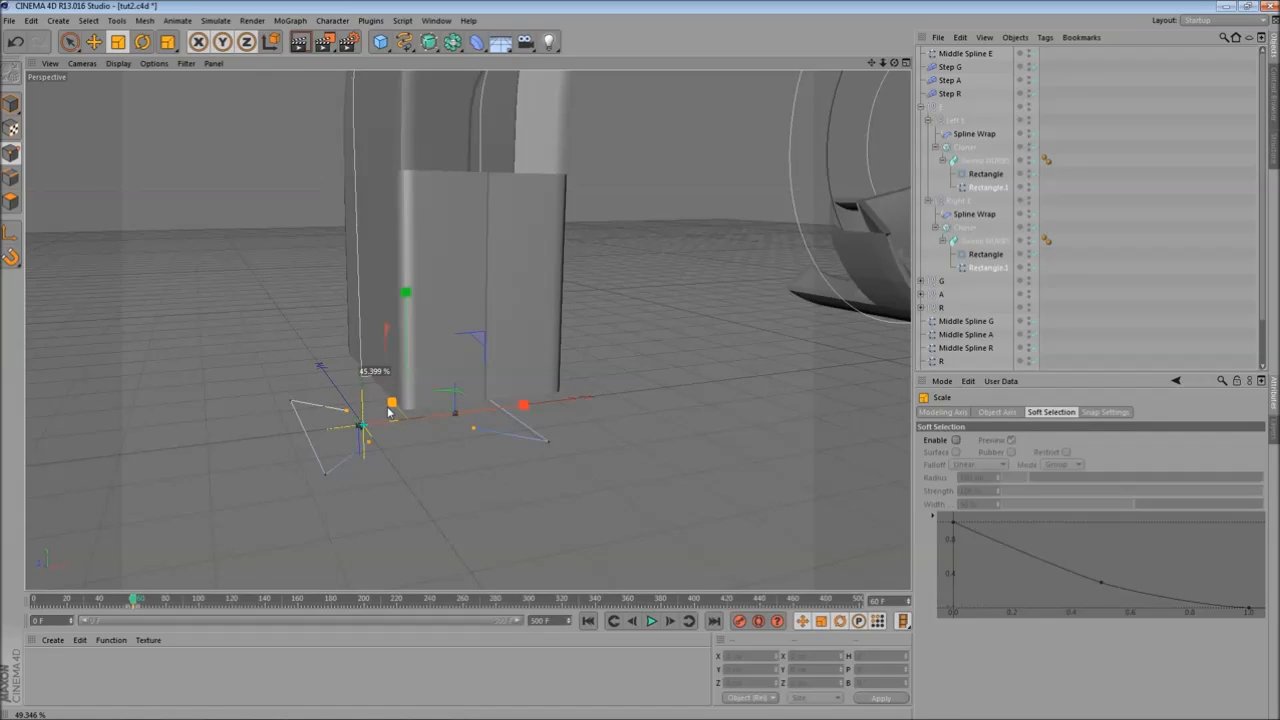
pyautogui.moveTo(388, 412); pyautogui.dragTo(389, 413)
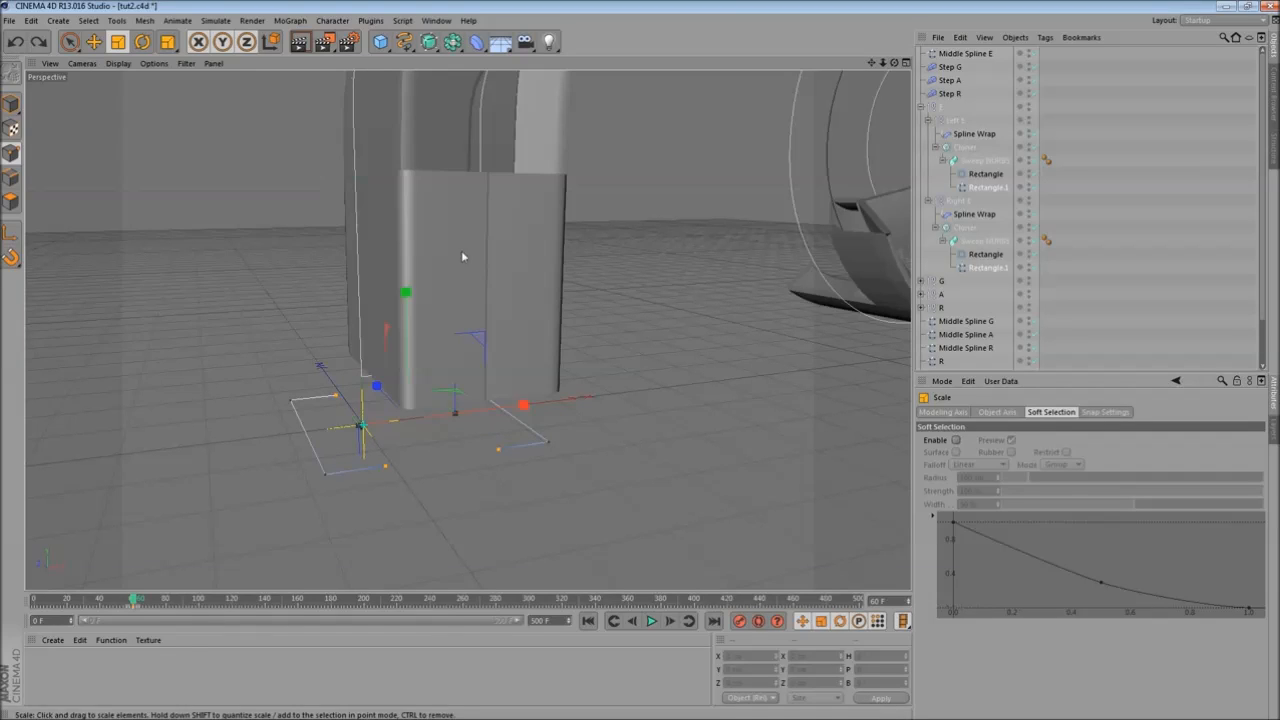
pyautogui.moveTo(133, 600); pyautogui.dragTo(86, 600)
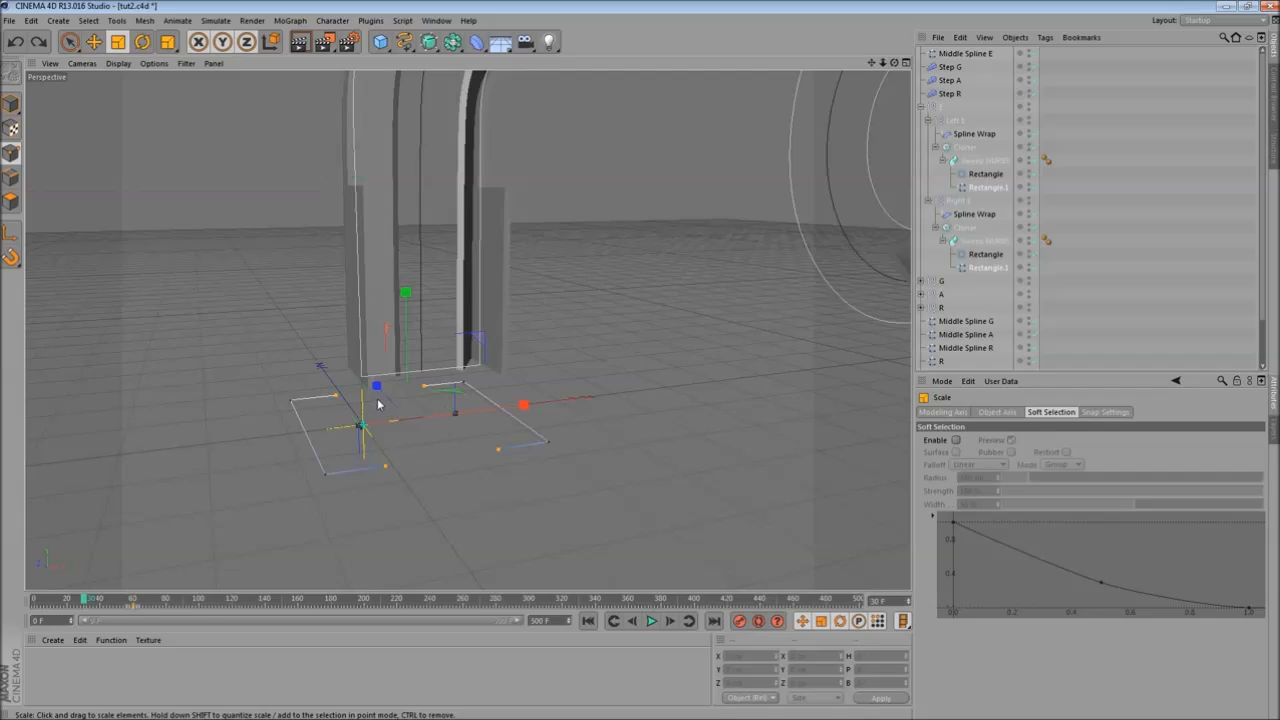
pyautogui.moveTo(376, 390); pyautogui.dragTo(596, 412)
pyautogui.click(739, 621)
pyautogui.scroll(-2, 601, 410)
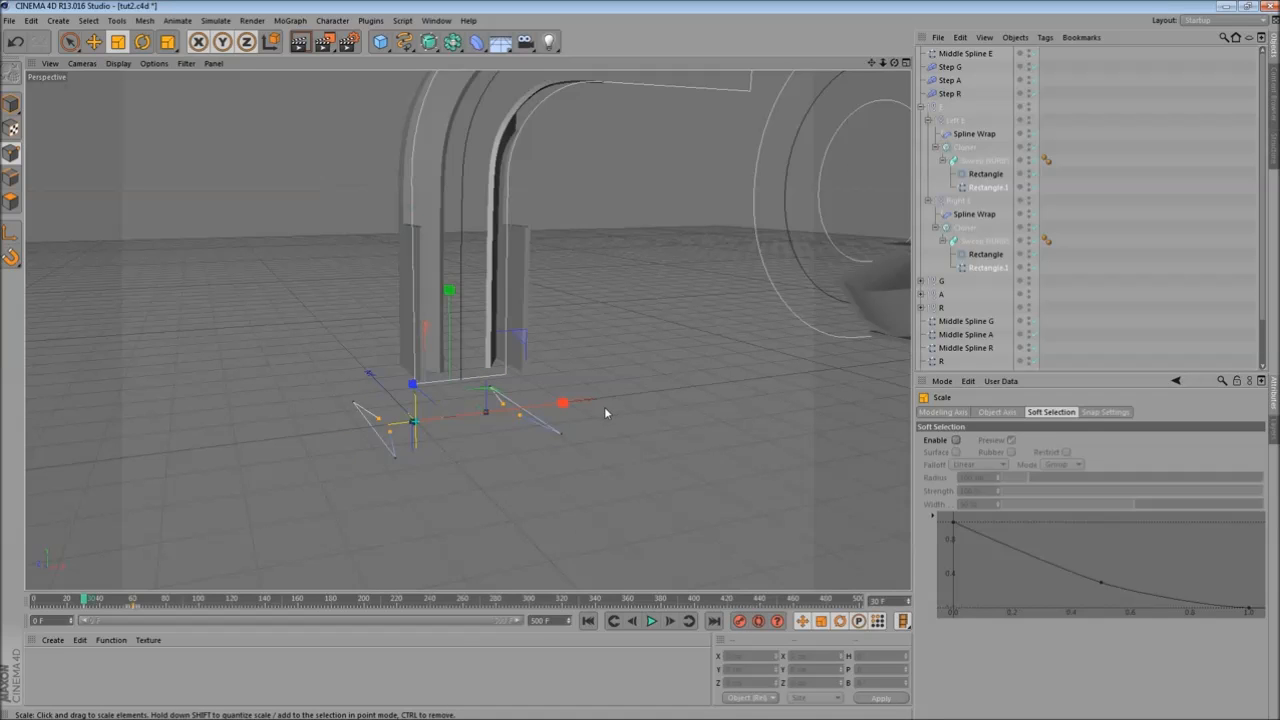
pyautogui.moveTo(83, 603); pyautogui.dragTo(154, 601)
# - Duplicate the Step G effector and rename the copy Step E
pyautogui.keyDown('alt'); pyautogui.moveTo(597, 347); pyautogui.dragTo(693, 337, button='middle'); pyautogui.keyUp('alt')
pyautogui.keyDown('alt'); pyautogui.moveTo(707, 240); pyautogui.dragTo(574, 263); pyautogui.keyUp('alt')
pyautogui.keyDown('alt'); pyautogui.moveTo(574, 263); pyautogui.dragTo(533, 317, button='right'); pyautogui.keyUp('alt')
pyautogui.keyDown('alt'); pyautogui.moveTo(577, 193); pyautogui.dragTo(620, 184); pyautogui.keyUp('alt')
pyautogui.keyDown('alt'); pyautogui.moveTo(620, 184); pyautogui.dragTo(315, 301, button='middle'); pyautogui.keyUp('alt')
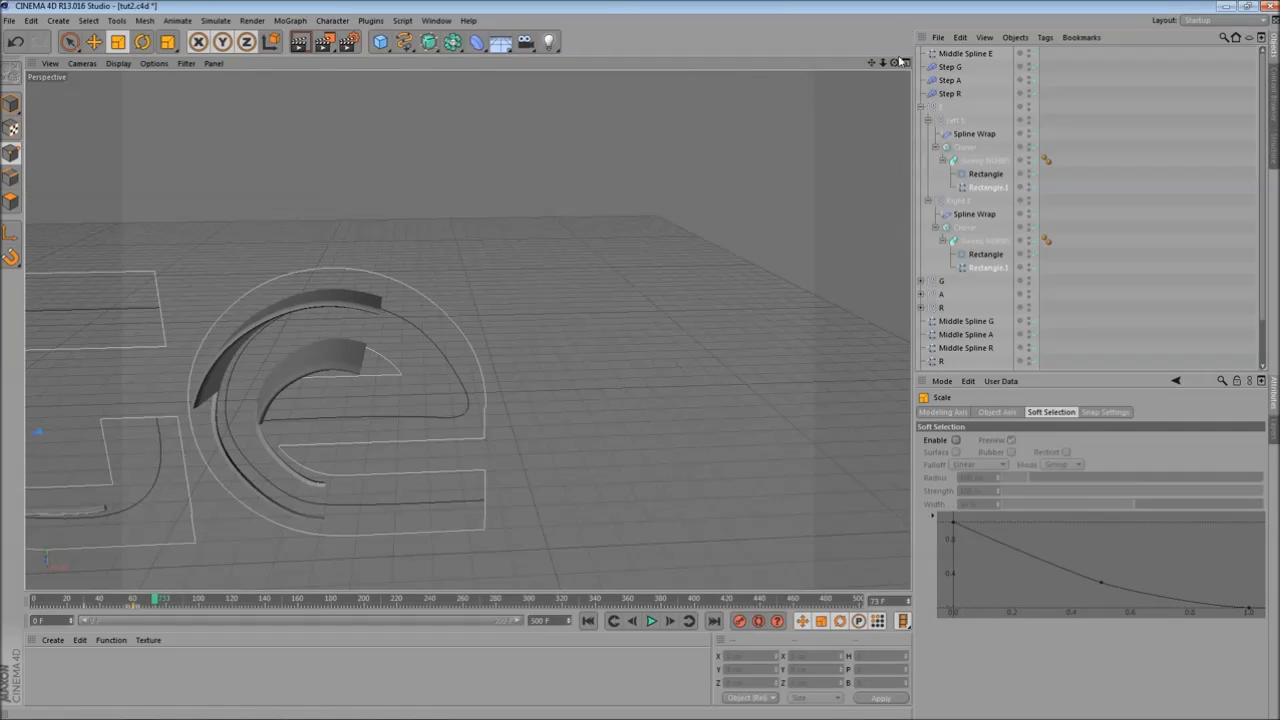
pyautogui.click(950, 67)
pyautogui.keyDown('ctrl'); pyautogui.moveTo(950, 65); pyautogui.dragTo(955, 67); pyautogui.keyUp('ctrl')
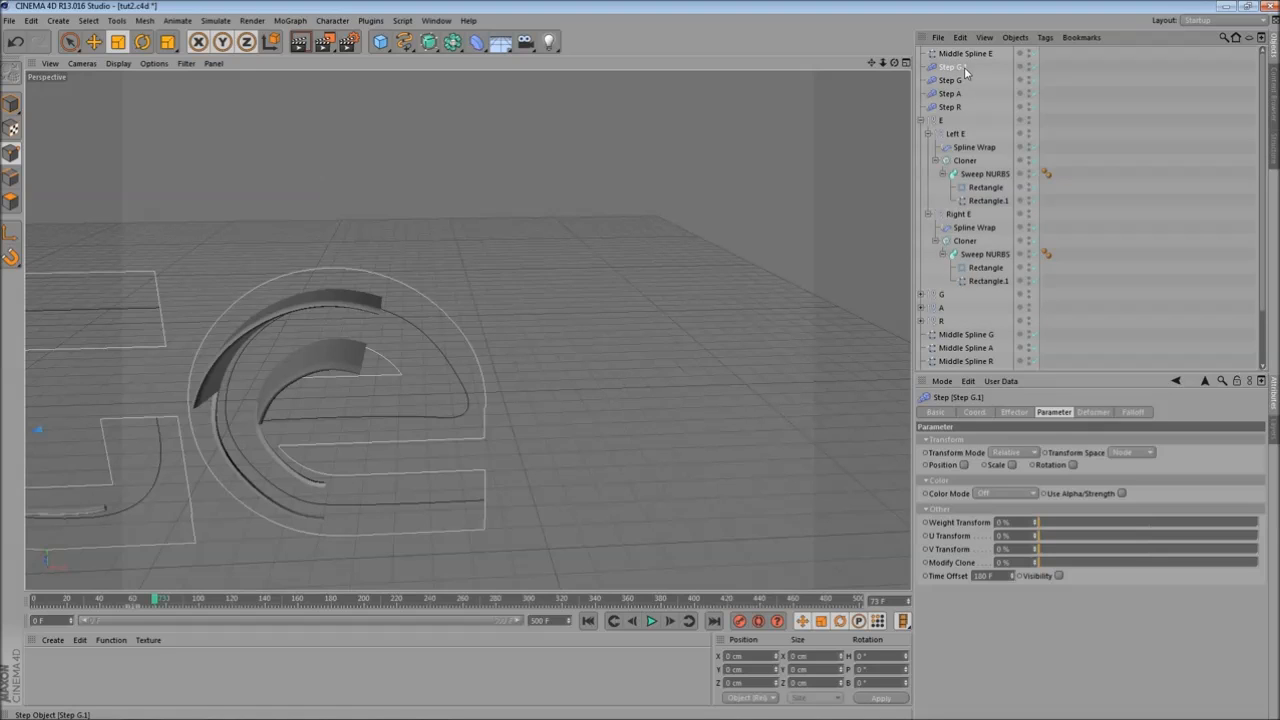
pyautogui.doubleClick(955, 67)
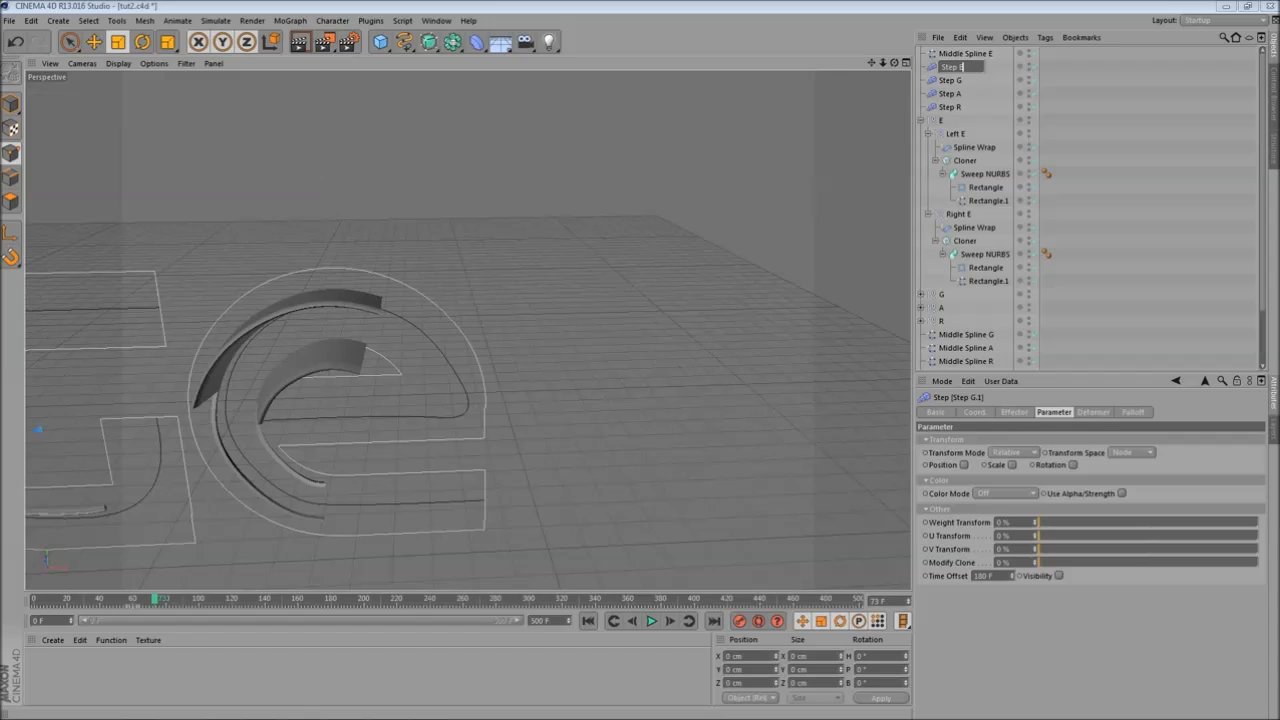
pyautogui.press('Return')
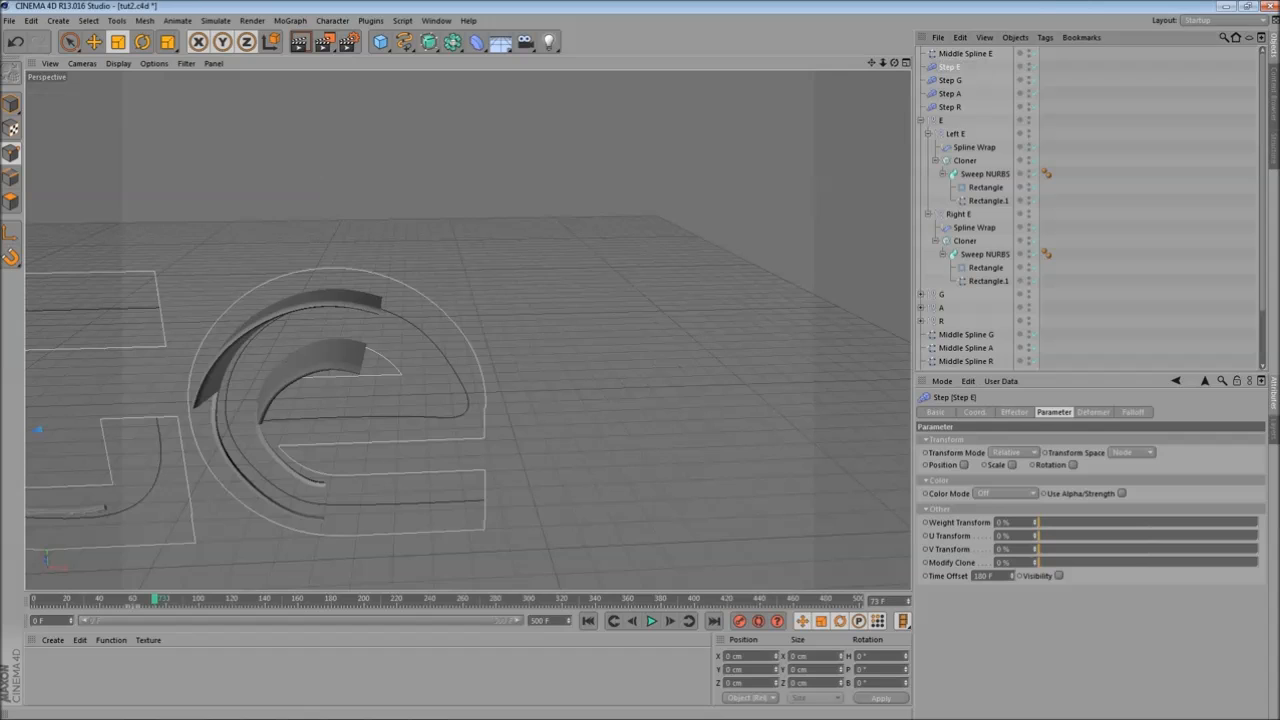
# - Replace Step G with Step E in the effector lists of both E cloners
pyautogui.click(965, 160)
pyautogui.keyDown('ctrl'); pyautogui.click(965, 241); pyautogui.keyUp('ctrl')
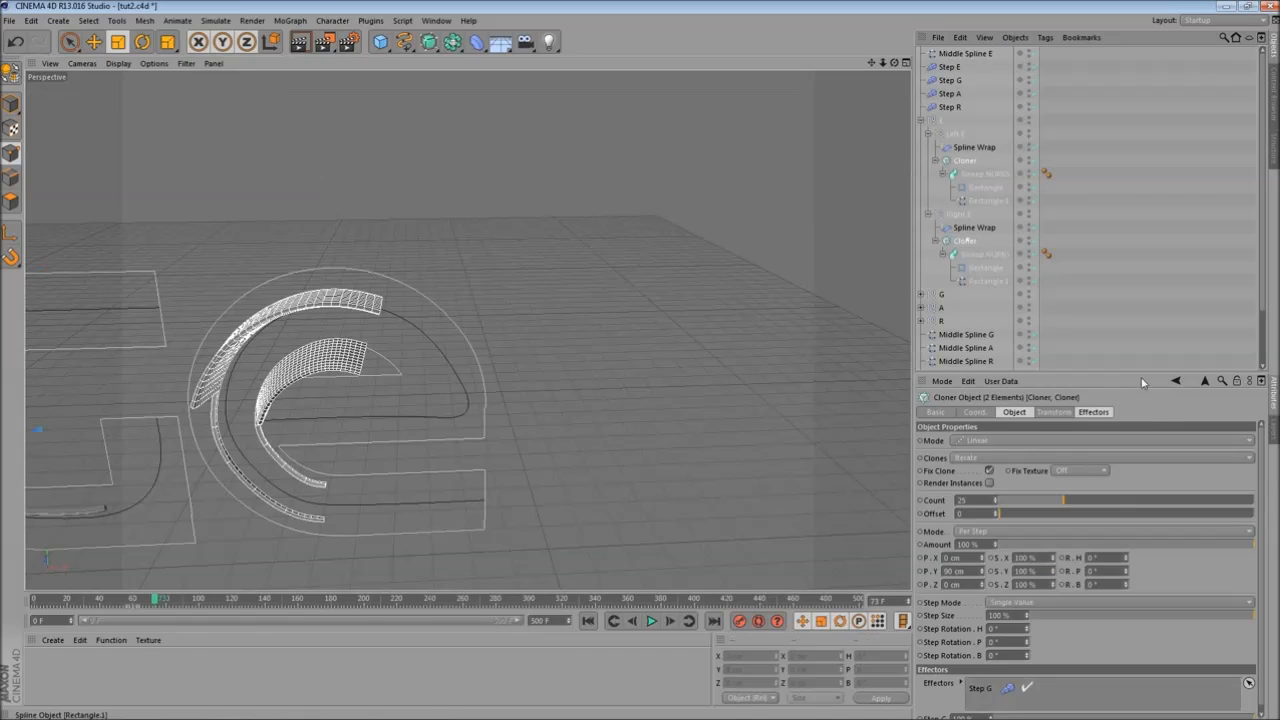
pyautogui.click(1015, 413)
pyautogui.click(1091, 412)
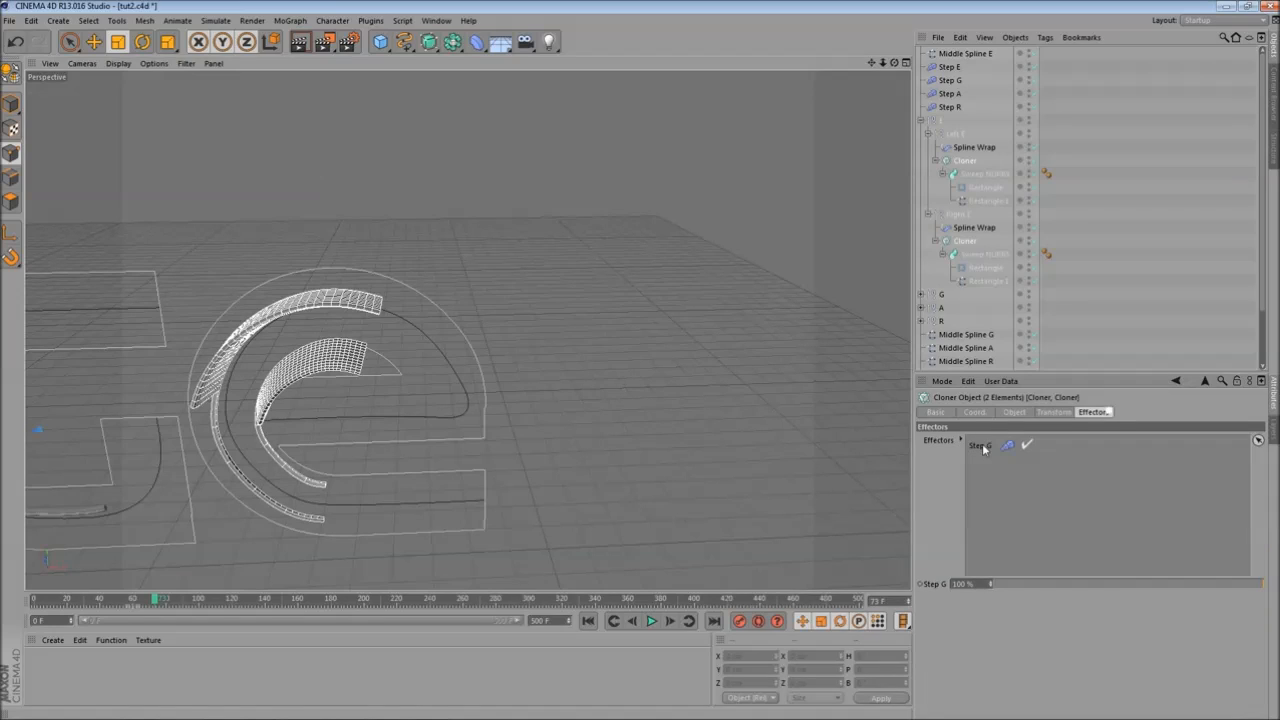
pyautogui.press('Delete')
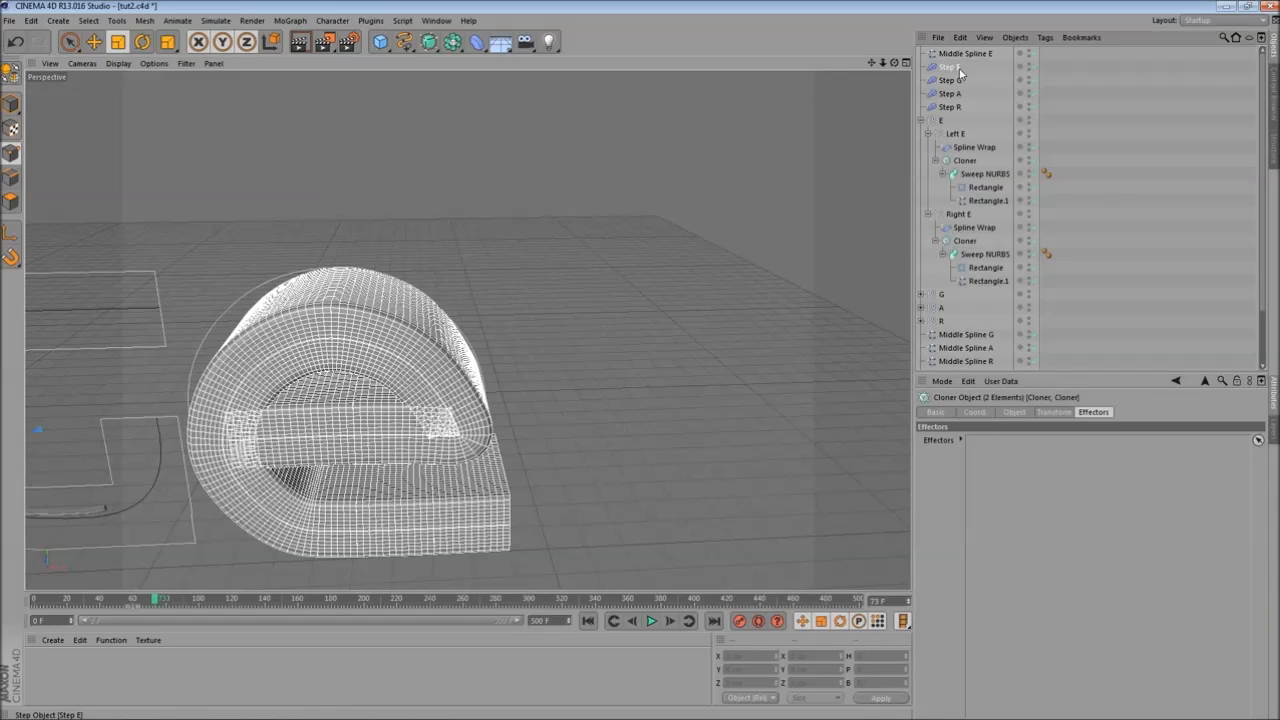
pyautogui.moveTo(992, 460); pyautogui.dragTo(990, 459)
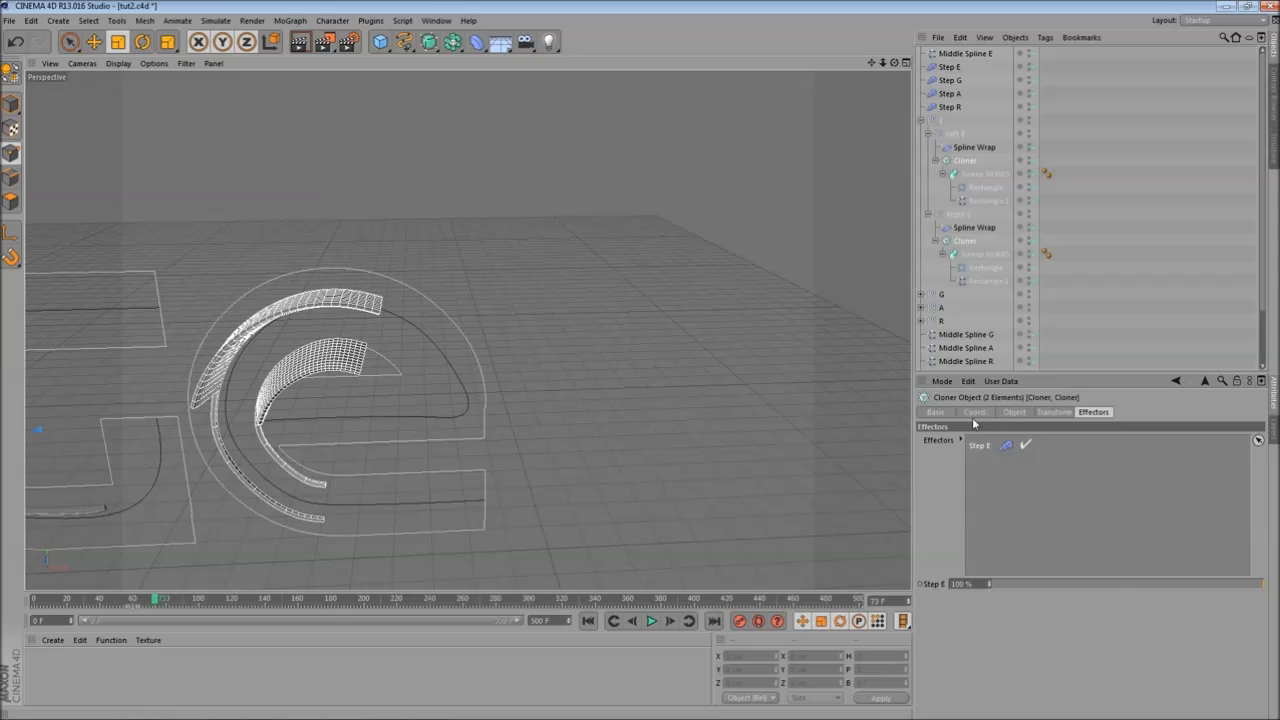
# - Select Step E and try different Step Gap values on its effector settings
pyautogui.click(1014, 412)
pyautogui.click(949, 66)
pyautogui.scroll(2, 389, 398)
pyautogui.keyDown('alt'); pyautogui.moveTo(390, 402); pyautogui.dragTo(460, 365, button='middle'); pyautogui.keyUp('alt')
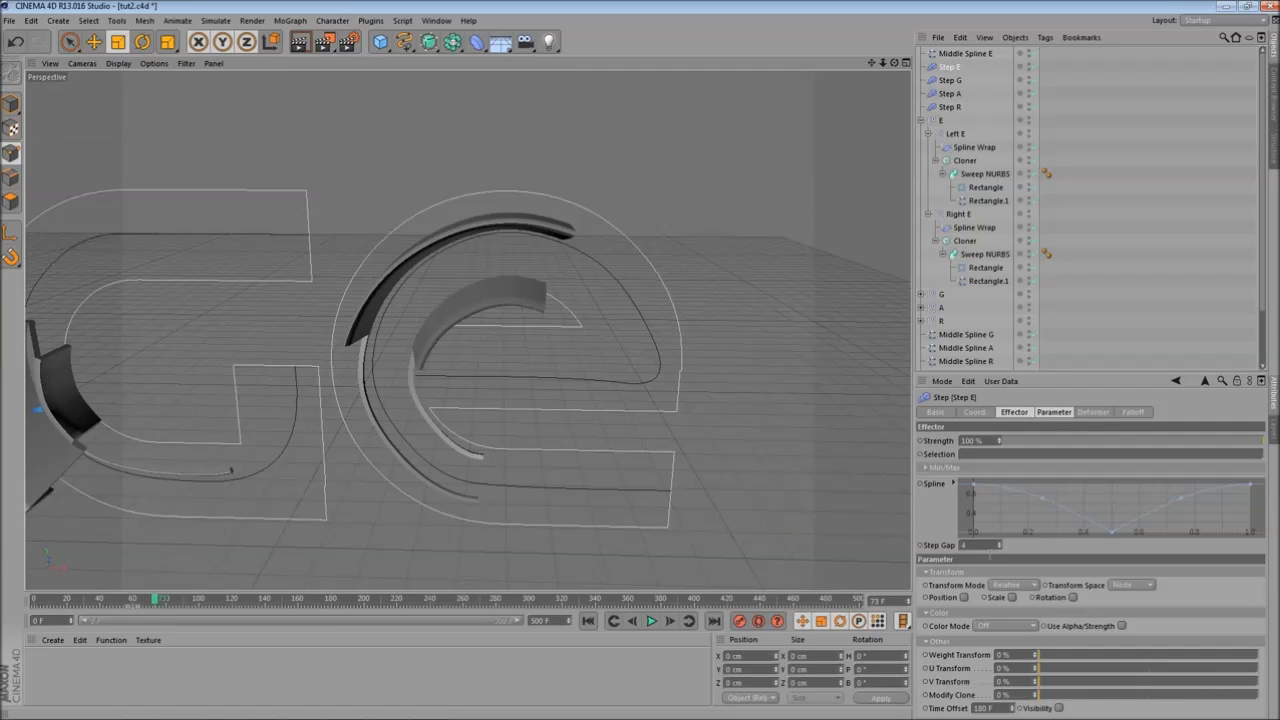
pyautogui.click(999, 548)
pyautogui.click(999, 548)
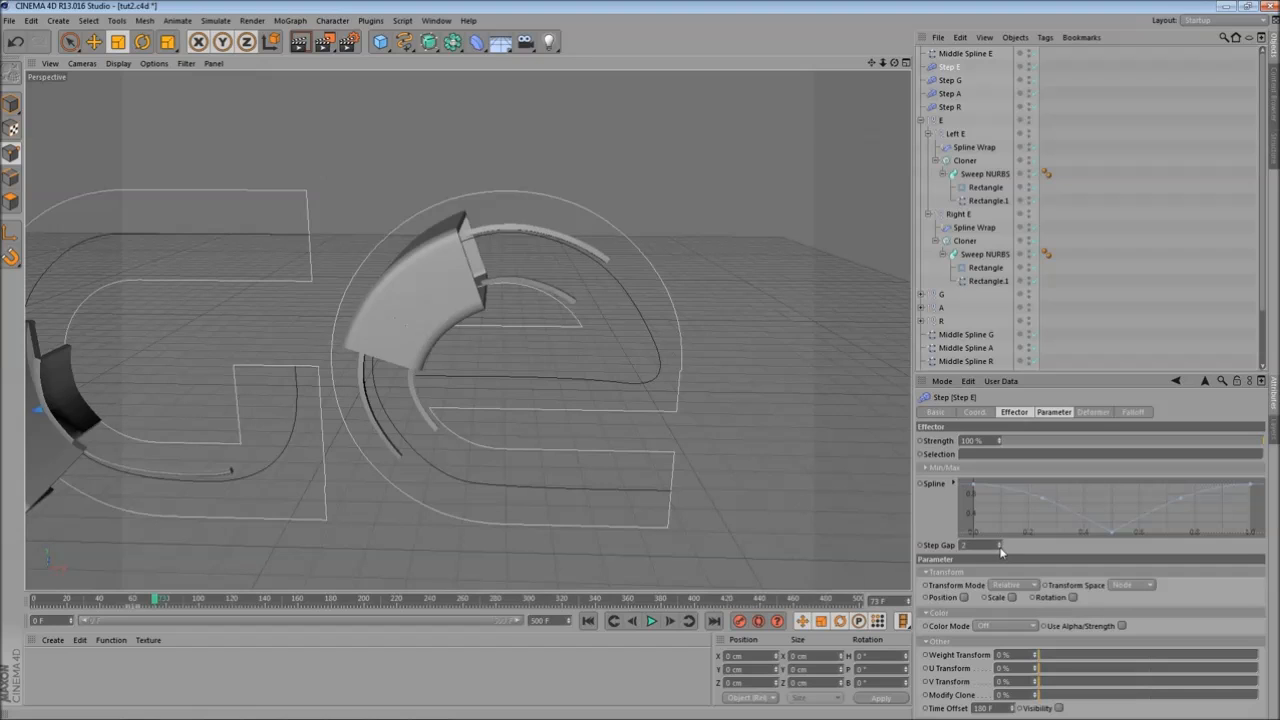
pyautogui.click(999, 548)
pyautogui.click(1000, 543)
pyautogui.click(1000, 543)
pyautogui.click(1000, 543)
pyautogui.click(1000, 543)
pyautogui.click(1000, 543)
pyautogui.click(1000, 543)
pyautogui.click(1001, 548)
pyautogui.click(1001, 548)
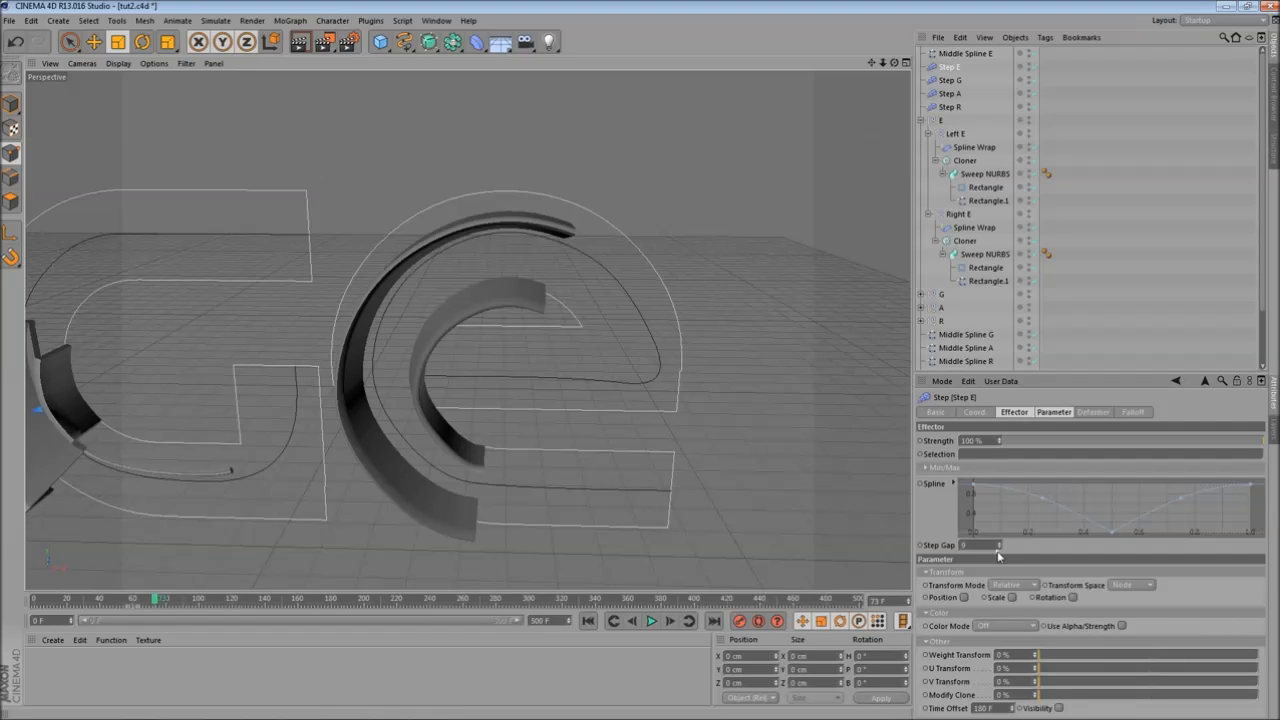
pyautogui.click(999, 548)
pyautogui.click(999, 548)
pyautogui.click(999, 548)
pyautogui.click(999, 548)
pyautogui.click(999, 548)
pyautogui.click(999, 548)
pyautogui.click(999, 548)
pyautogui.click(999, 548)
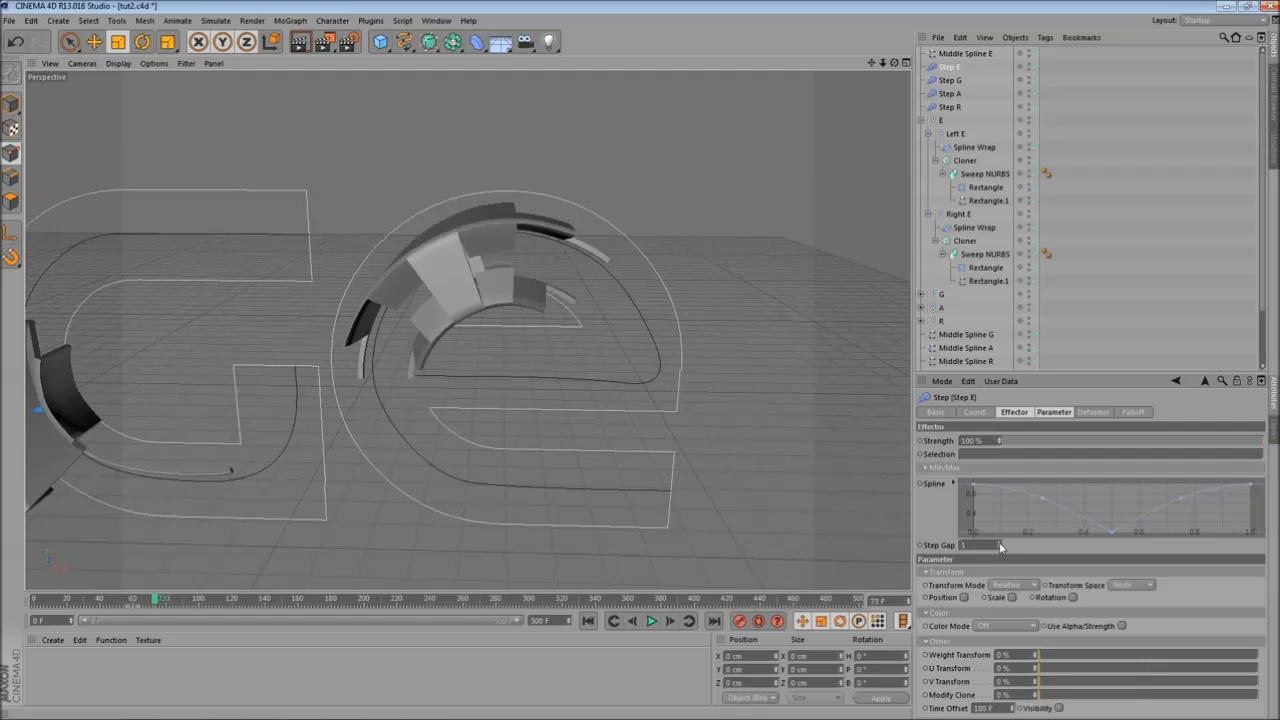
pyautogui.click(999, 543)
pyautogui.click(999, 549)
pyautogui.click(999, 550)
# - Apply the Root spline preset to Step E's effector spline
pyautogui.rightClick(1075, 500)
pyautogui.moveTo(1175, 627)
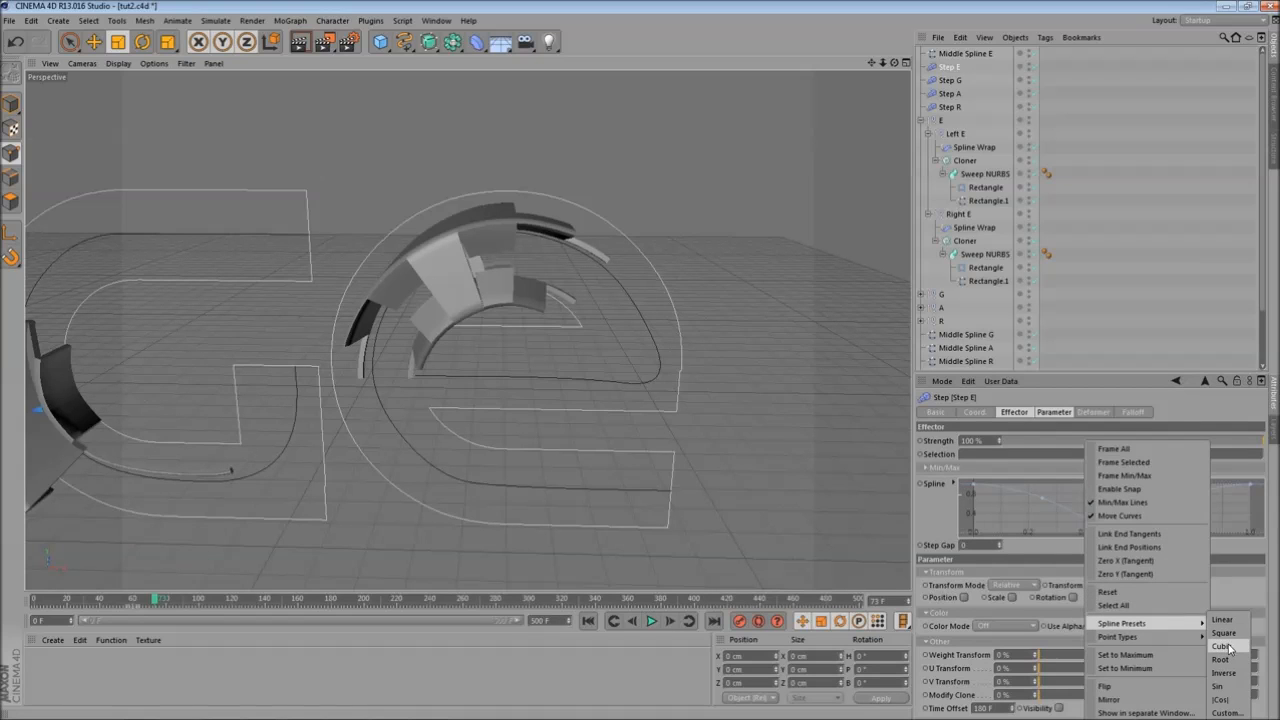
pyautogui.click(1228, 660)
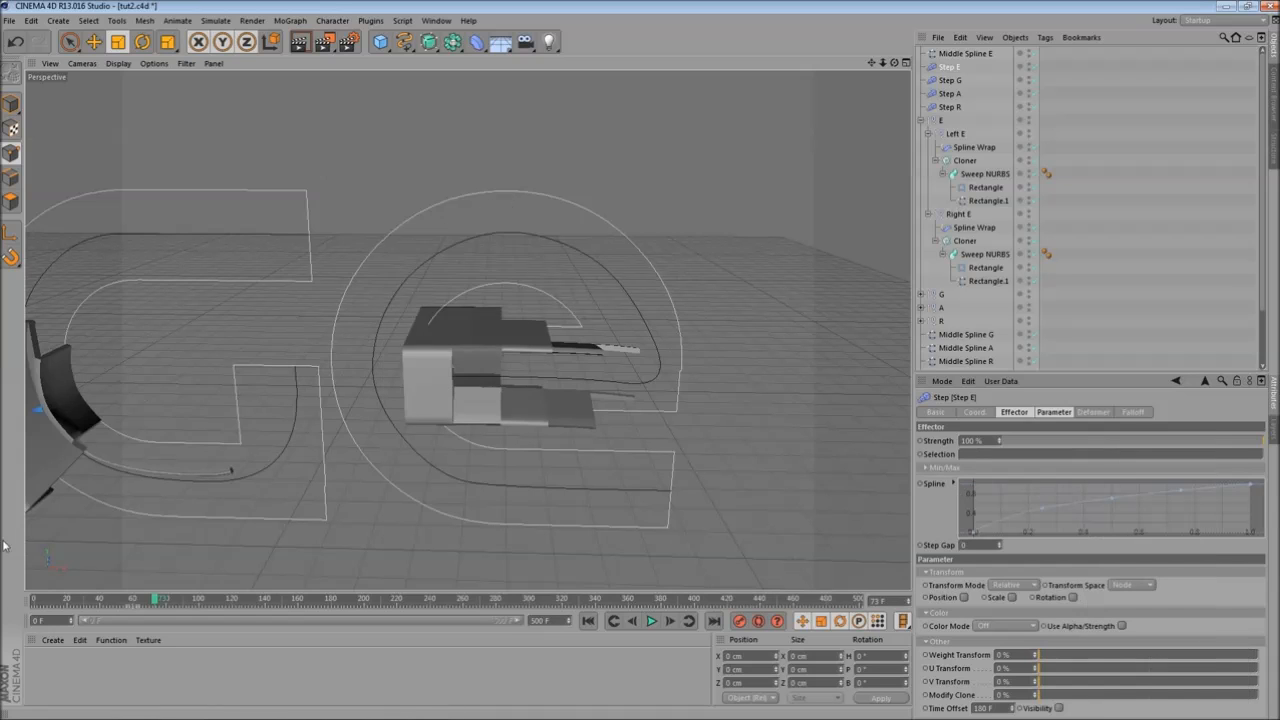
# - Scrub the timeline to preview the Step E animation on the e
pyautogui.click(36, 598)
pyautogui.moveTo(36, 598); pyautogui.dragTo(393, 597)
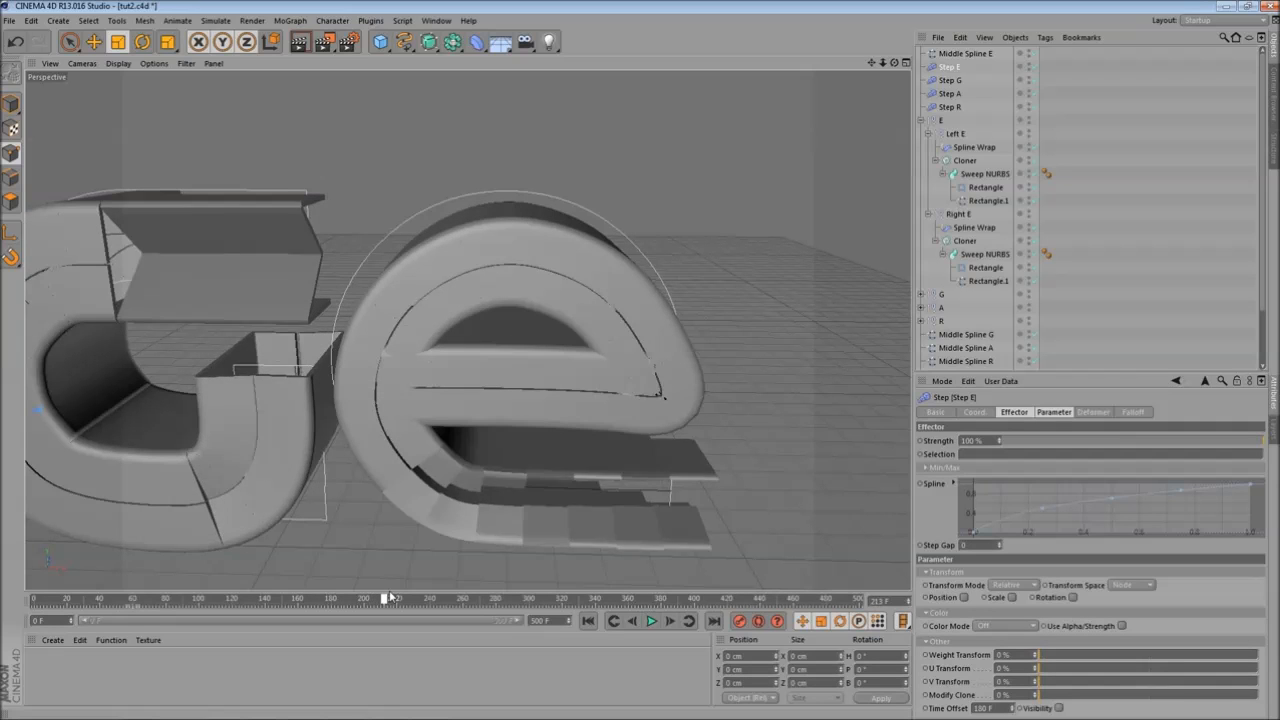
pyautogui.click(235, 607)
pyautogui.moveTo(233, 603); pyautogui.dragTo(357, 612)
# - Apply the Inverse spline preset to Step E's effector spline and scrub the timeline to check the result
pyautogui.rightClick(1012, 494)
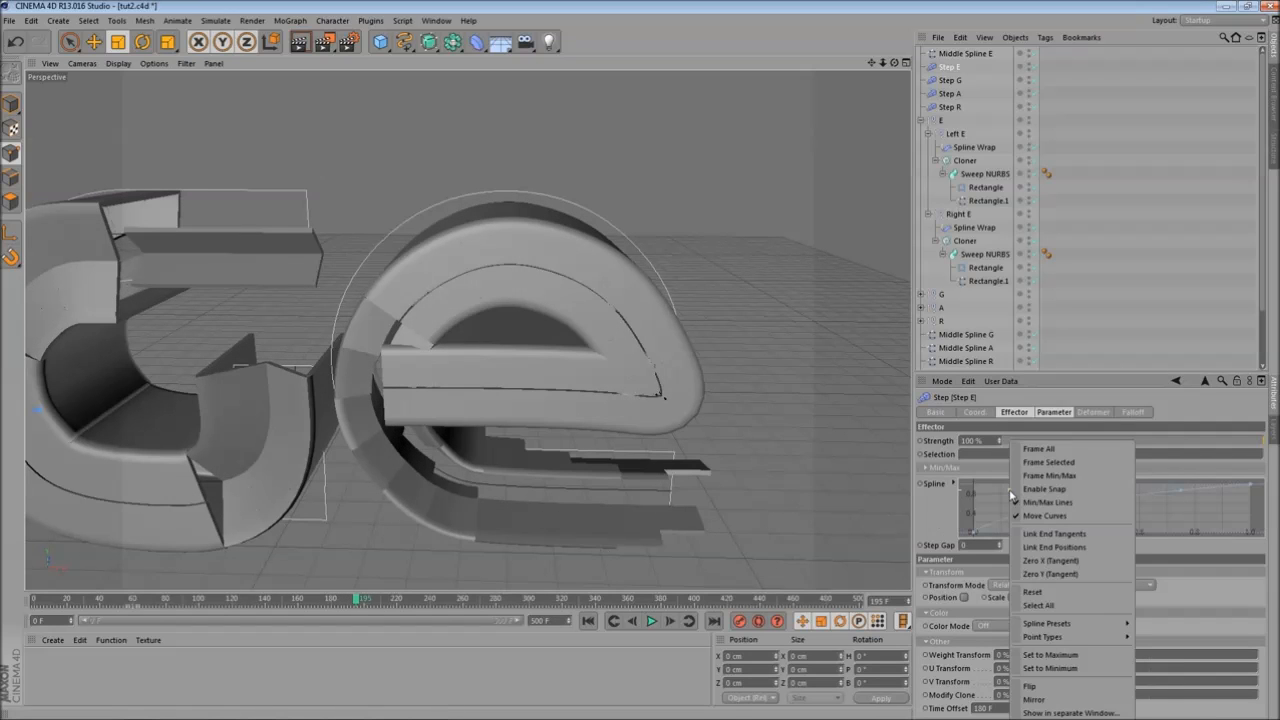
pyautogui.moveTo(1092, 626)
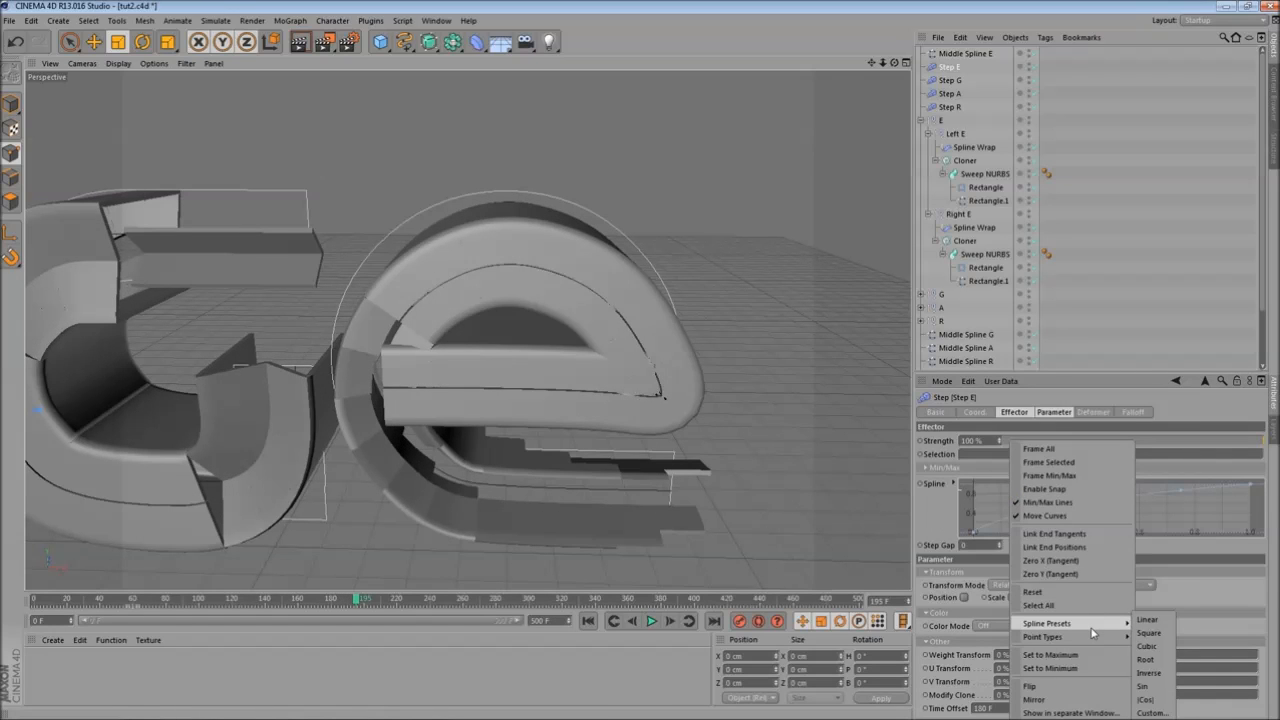
pyautogui.click(1152, 673)
pyautogui.moveTo(40, 600); pyautogui.dragTo(445, 600)
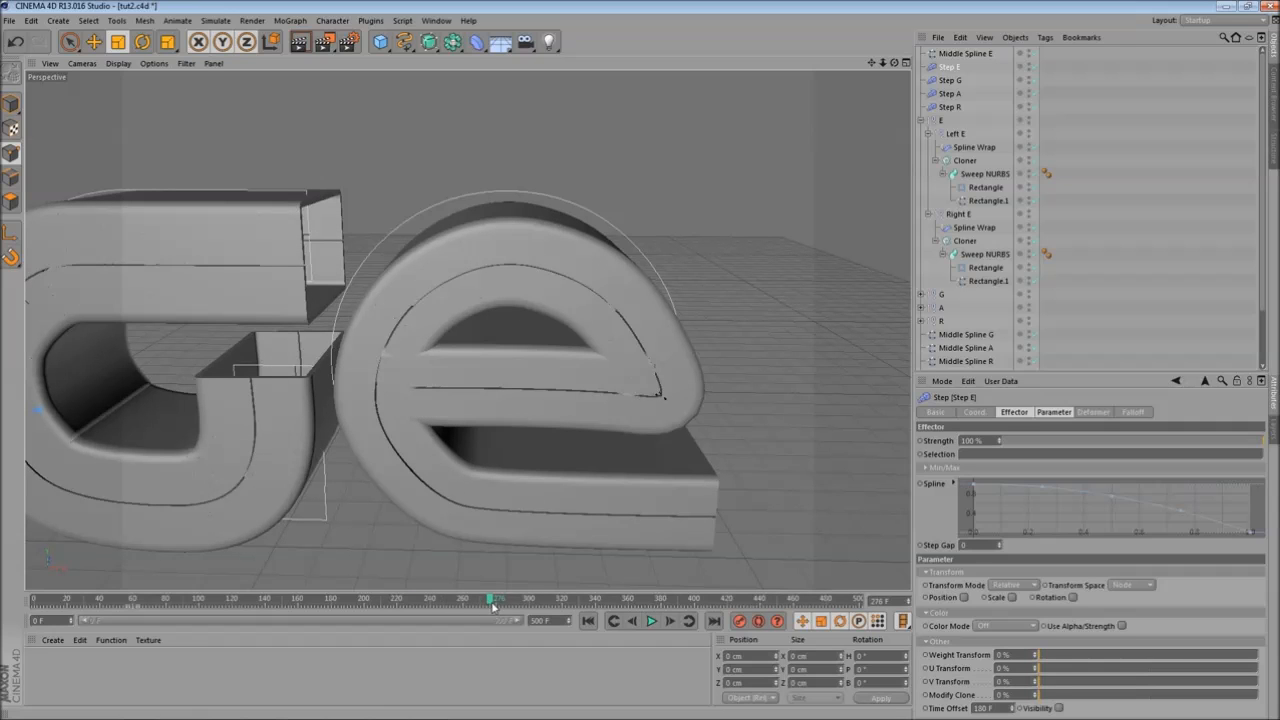
# - Set Step E's Time Offset parameter to 240 F
pyautogui.click(1042, 415)
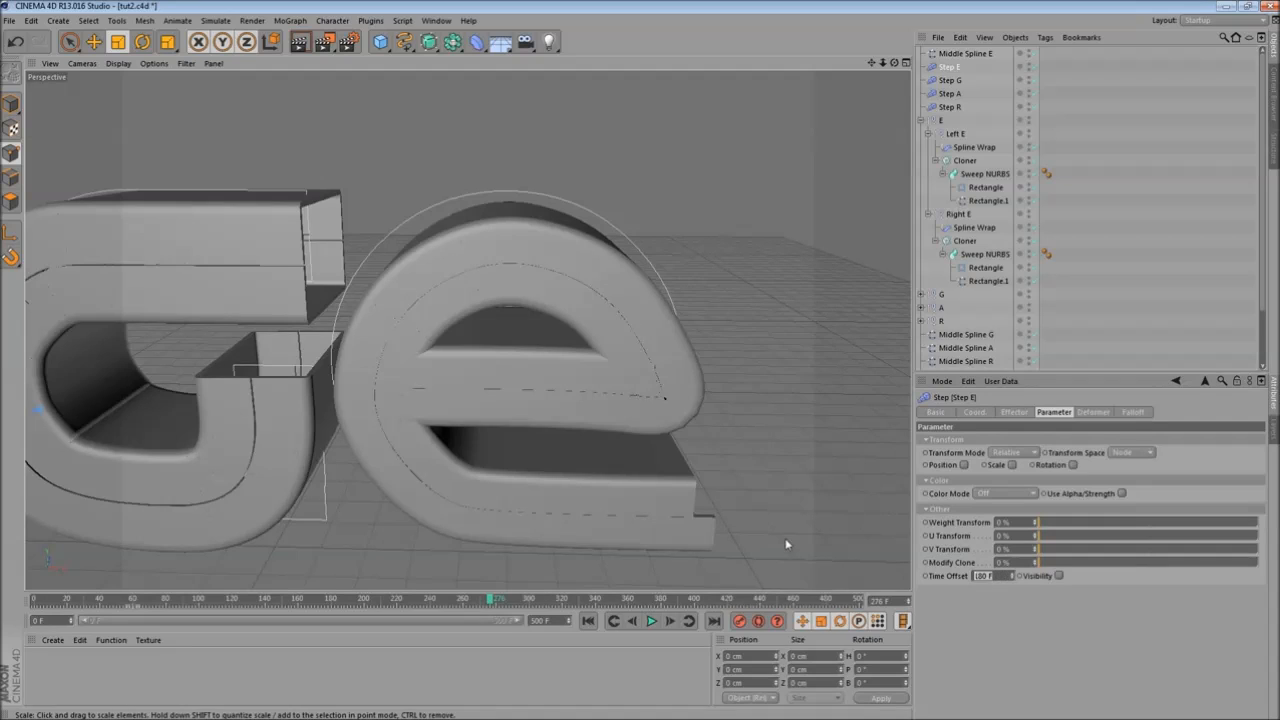
pyautogui.write('240')
pyautogui.press('Return')
# - Scrub the timeline and navigate the viewport to preview the animation of the whole RAGE logo
pyautogui.scroll(-4, 466, 377)
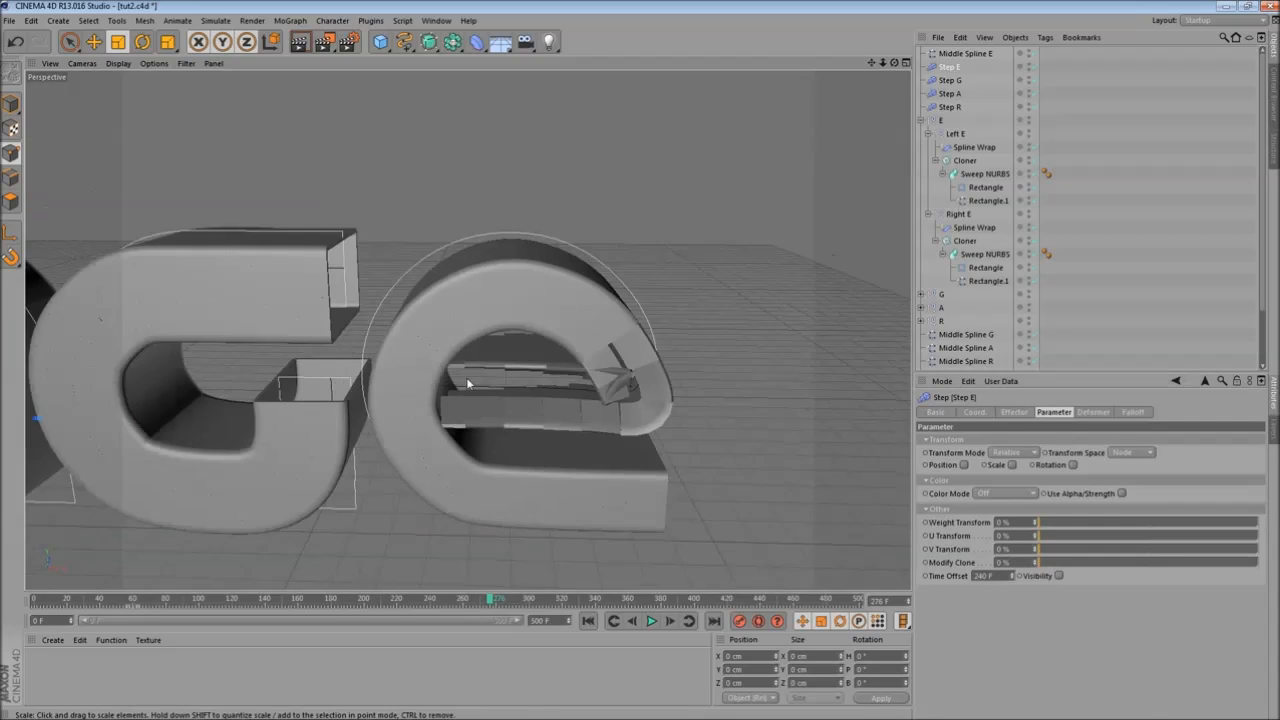
pyautogui.moveTo(487, 598); pyautogui.dragTo(576, 610)
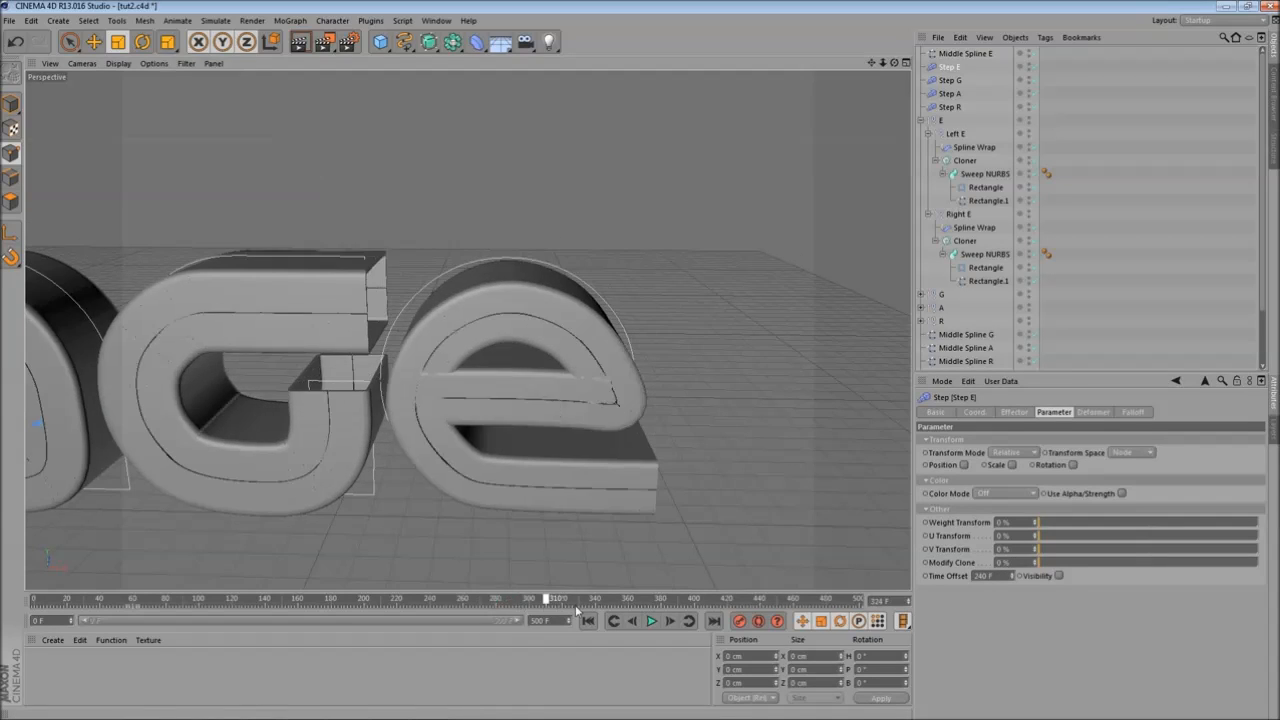
pyautogui.moveTo(450, 605)
pyautogui.mouseDown()
pyautogui.moveTo(133, 605)
pyautogui.moveTo(527, 598)
pyautogui.mouseUp()
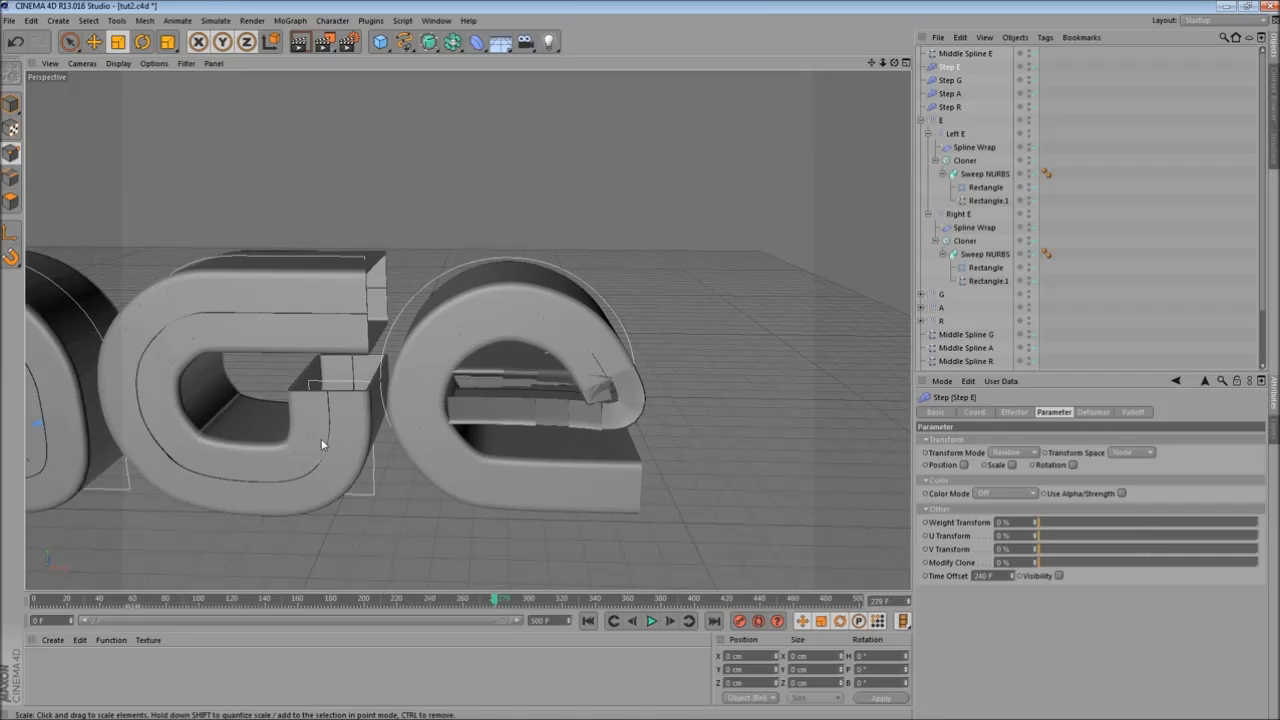
pyautogui.keyDown('alt'); pyautogui.moveTo(181, 175); pyautogui.dragTo(410, 157, button='middle'); pyautogui.keyUp('alt')
pyautogui.scroll(-5, 500, 330)
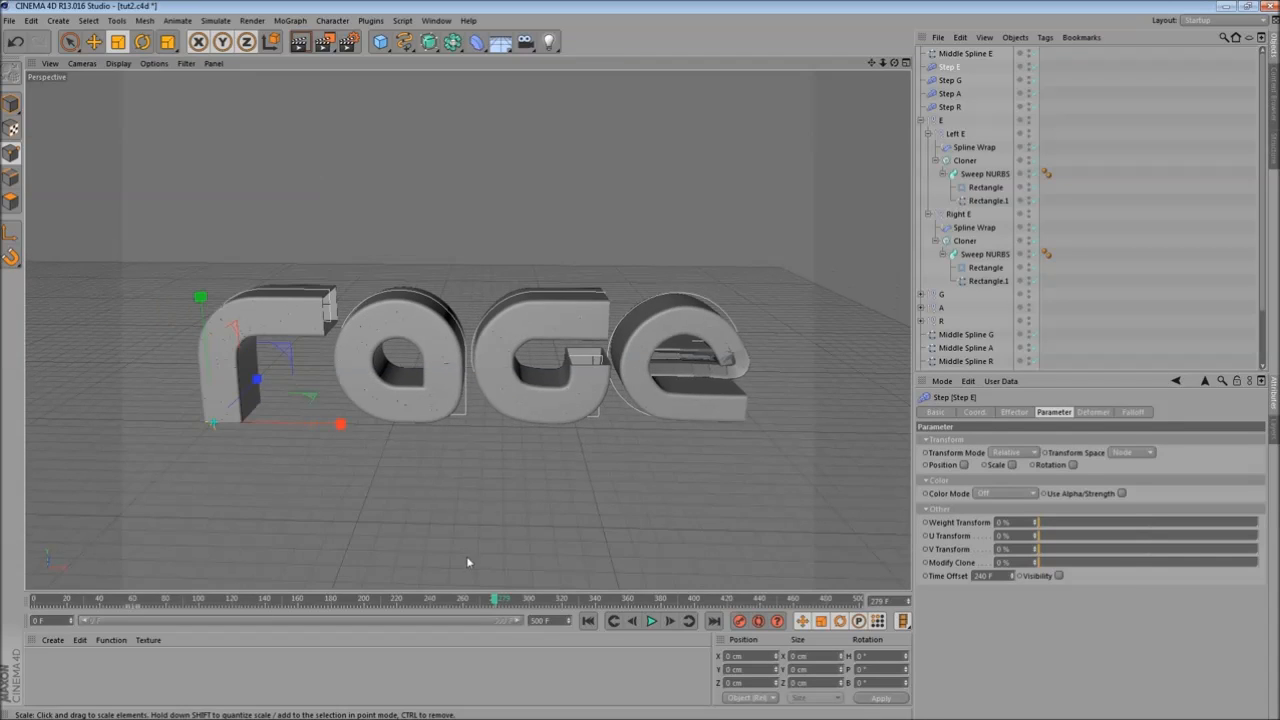
pyautogui.scroll(2, 556, 405)
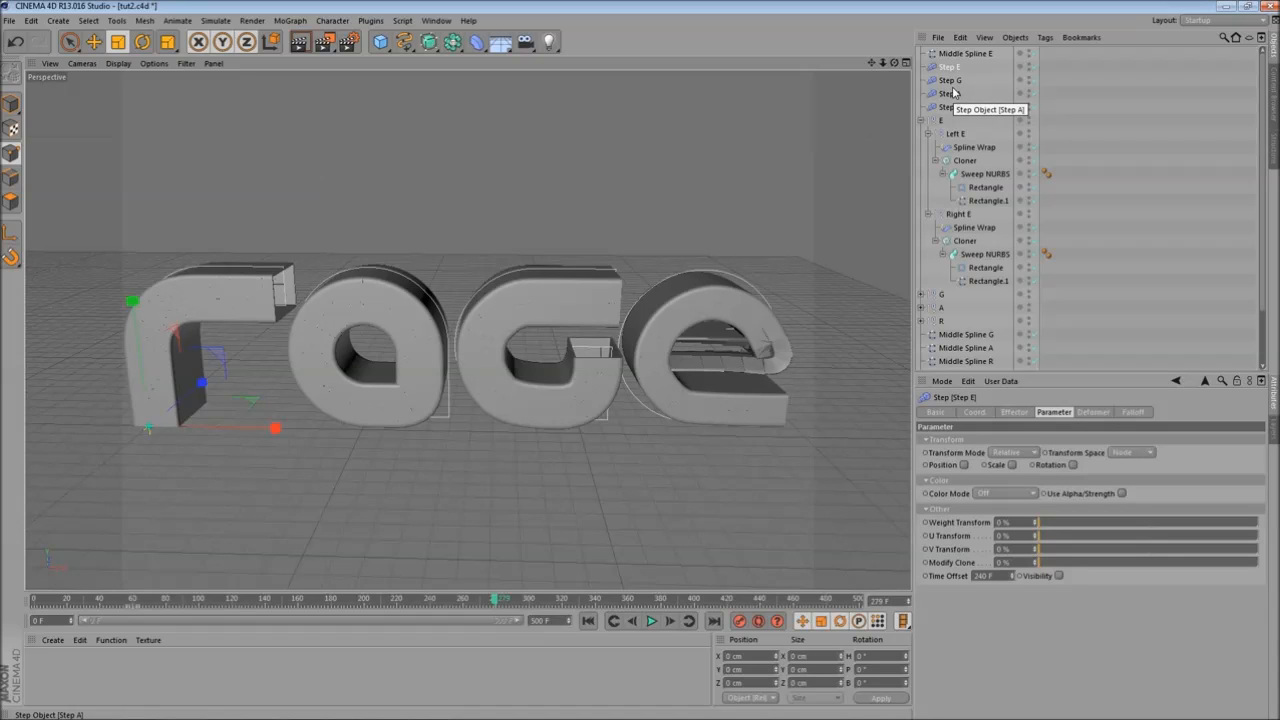
pyautogui.moveTo(371, 607); pyautogui.dragTo(430, 607)
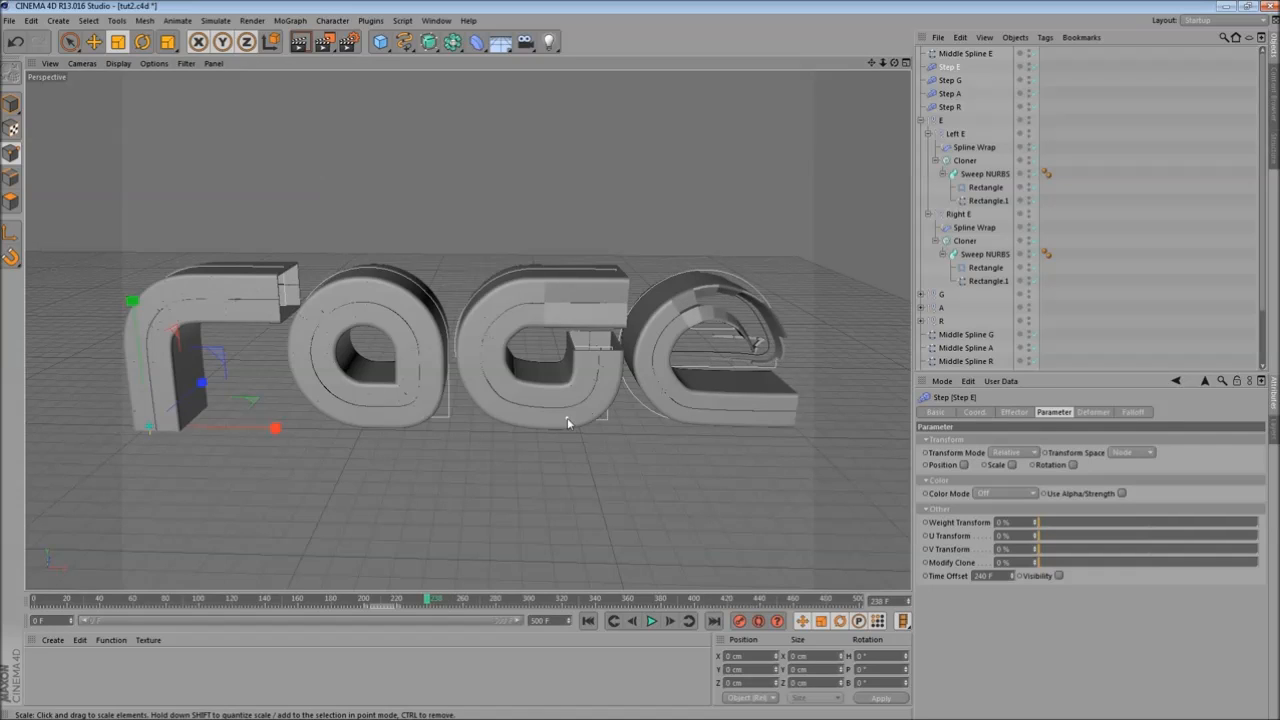
pyautogui.scroll(10, 538, 410)
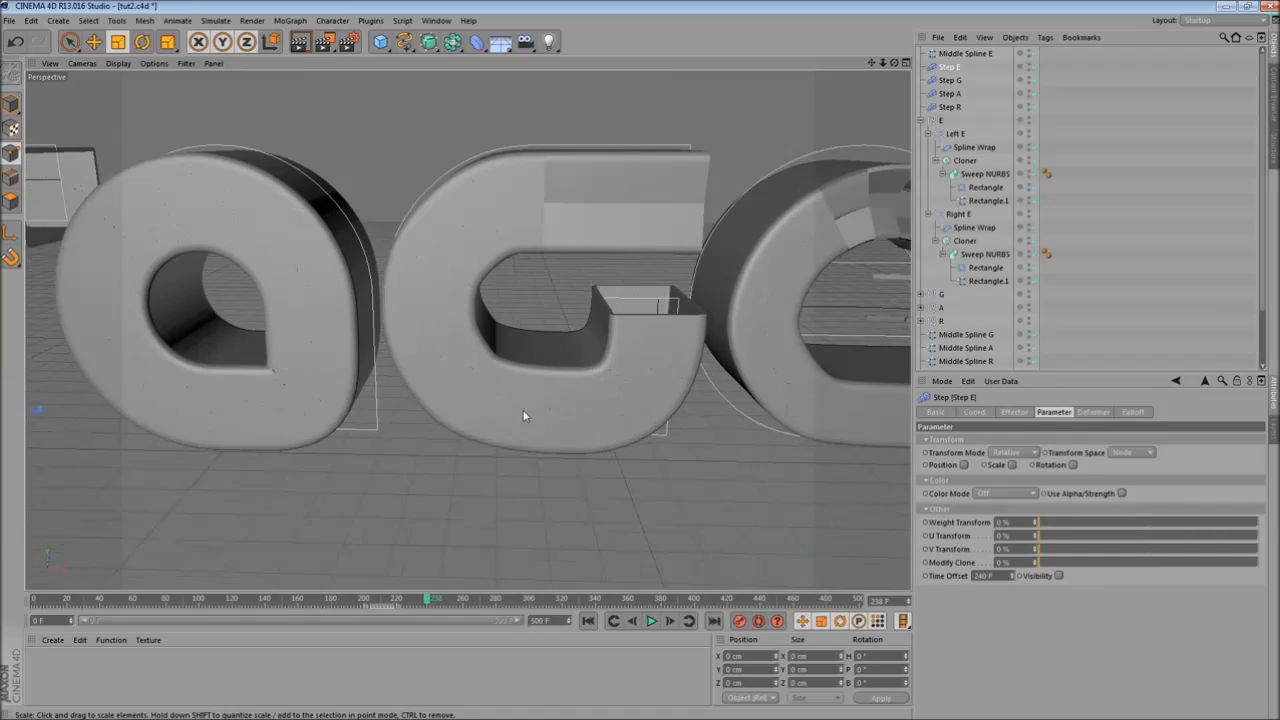